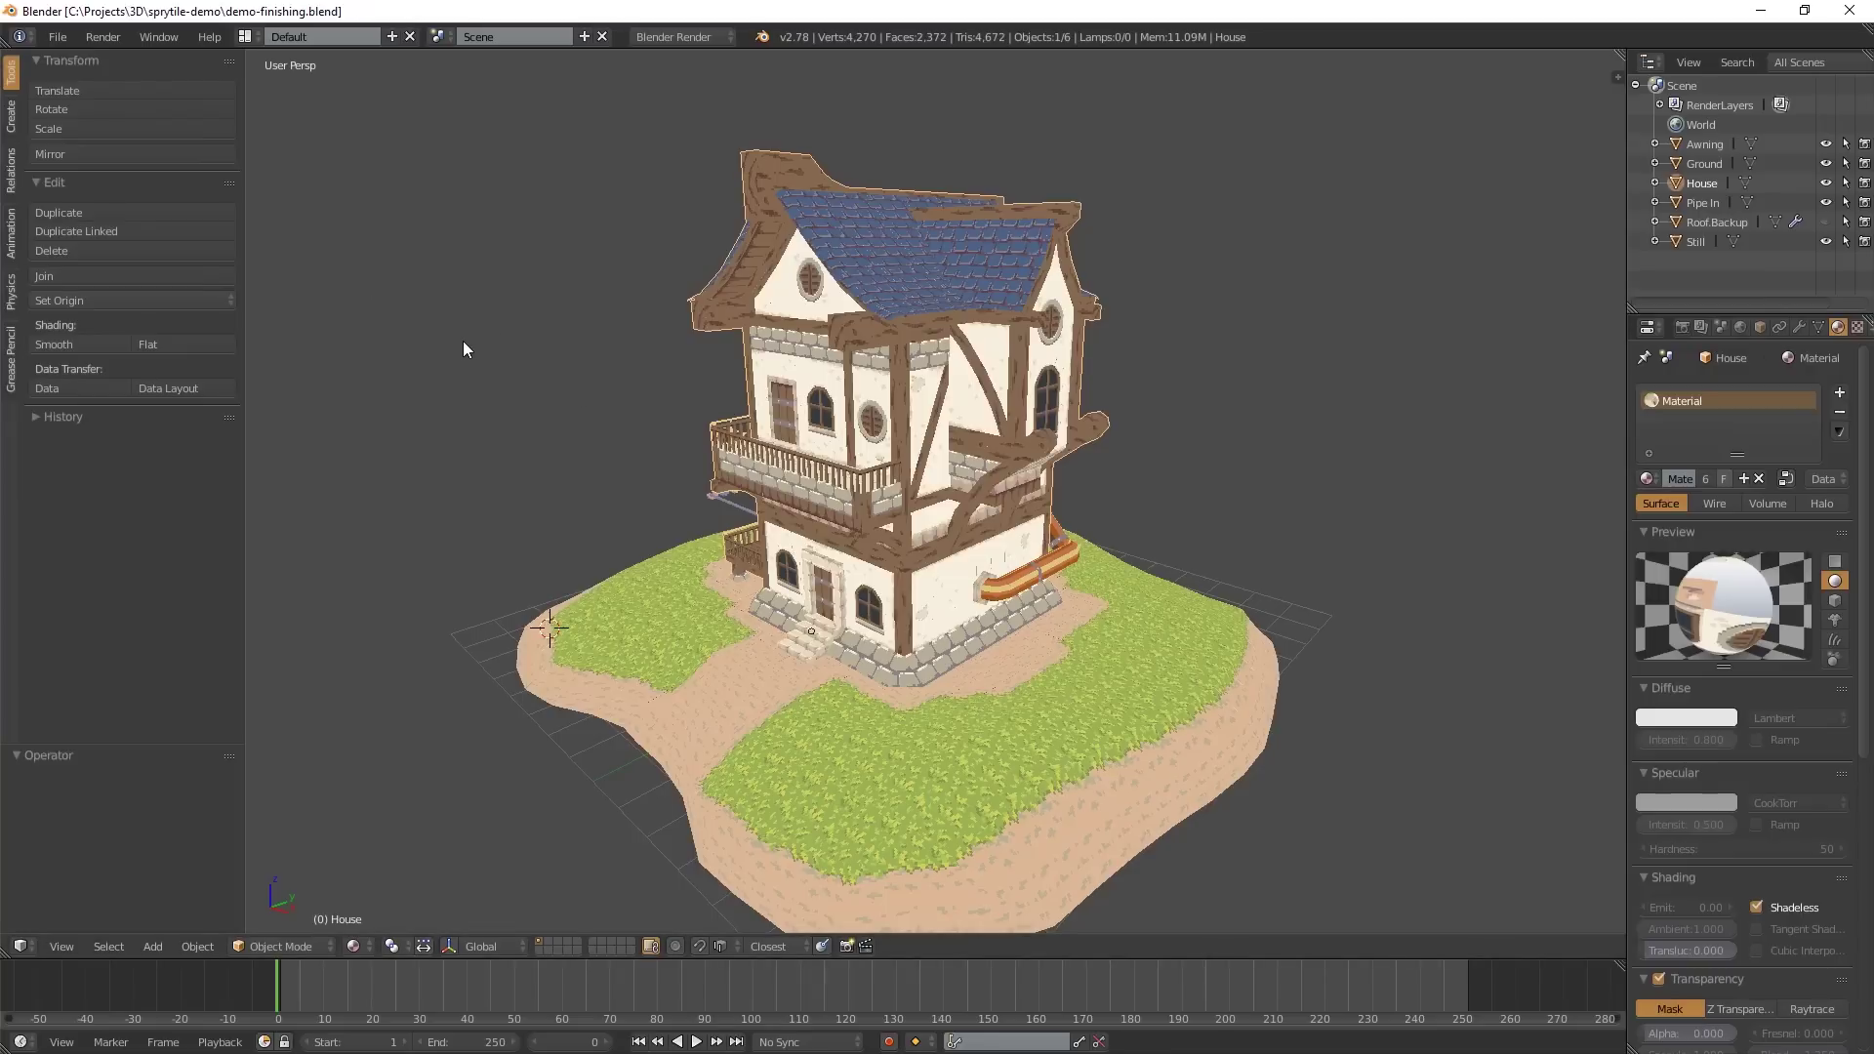
- Install the add-on archive sprytile-v0.2.2.zip from the Tilepaint folder through the user preferences
click(69, 37)
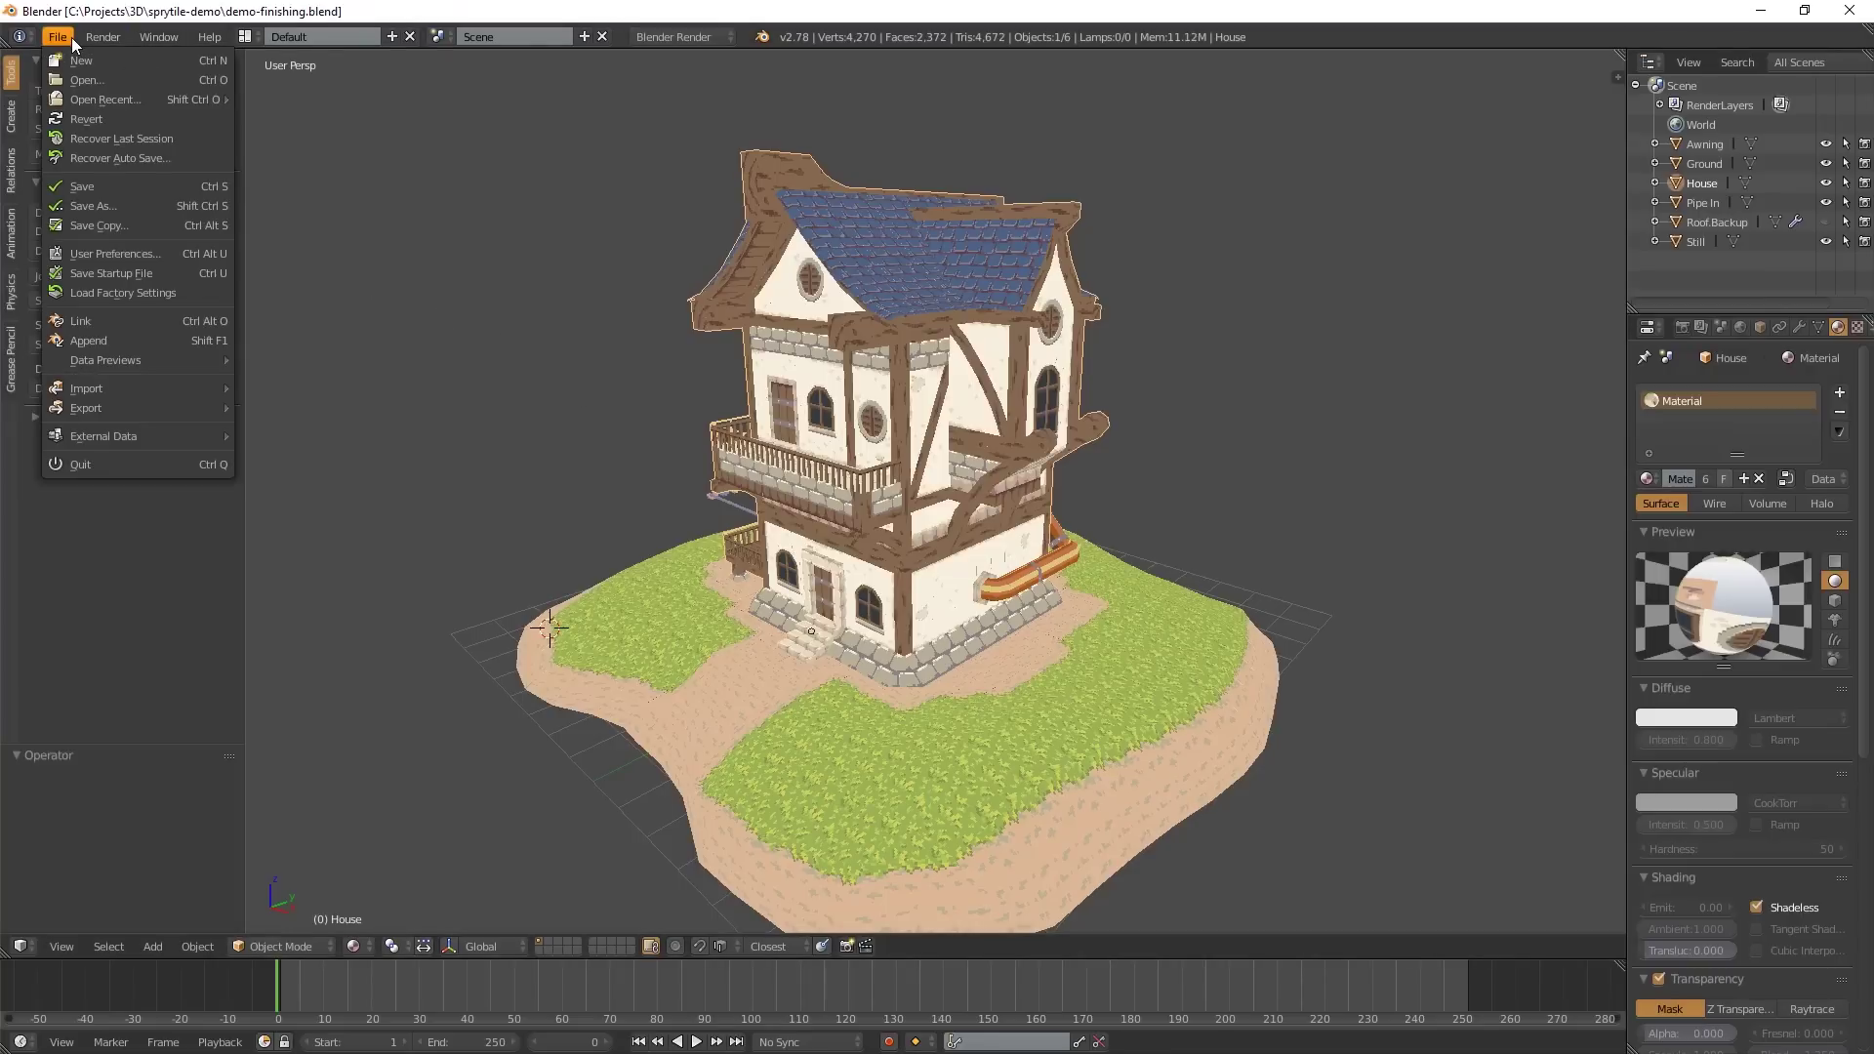
click(127, 253)
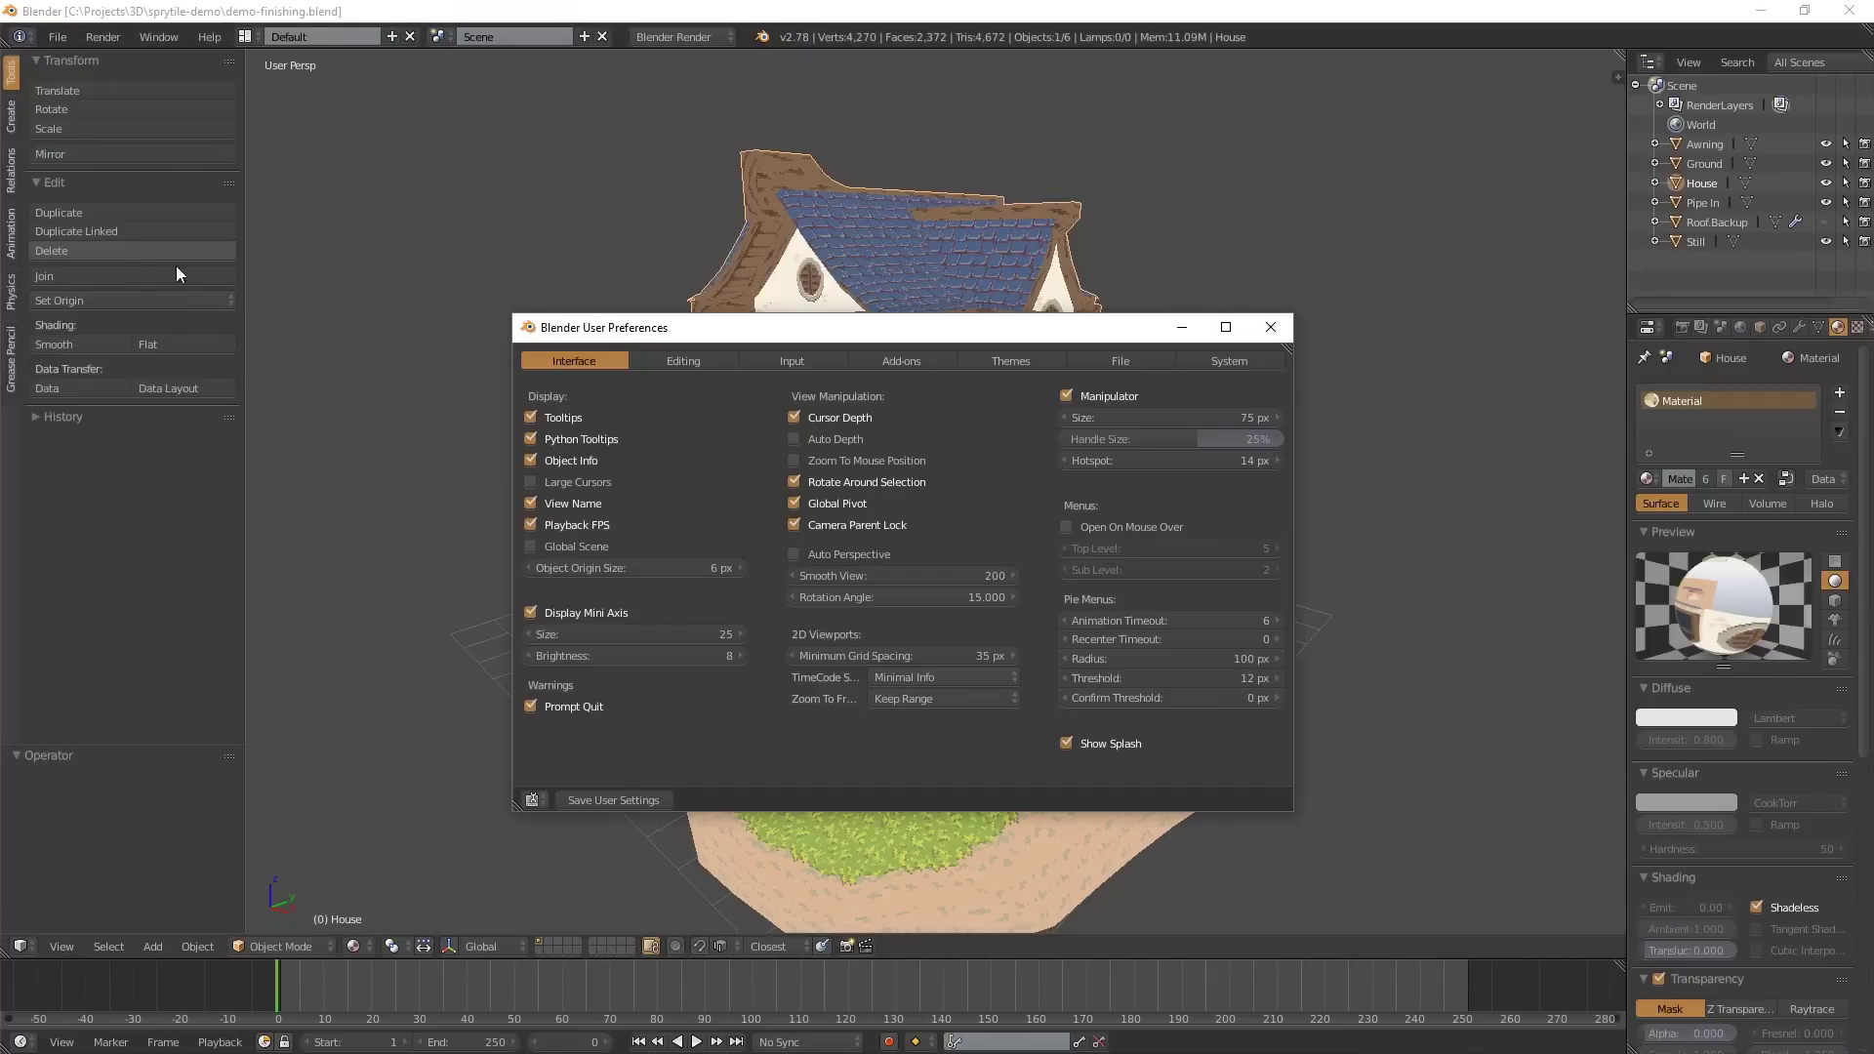
click(899, 361)
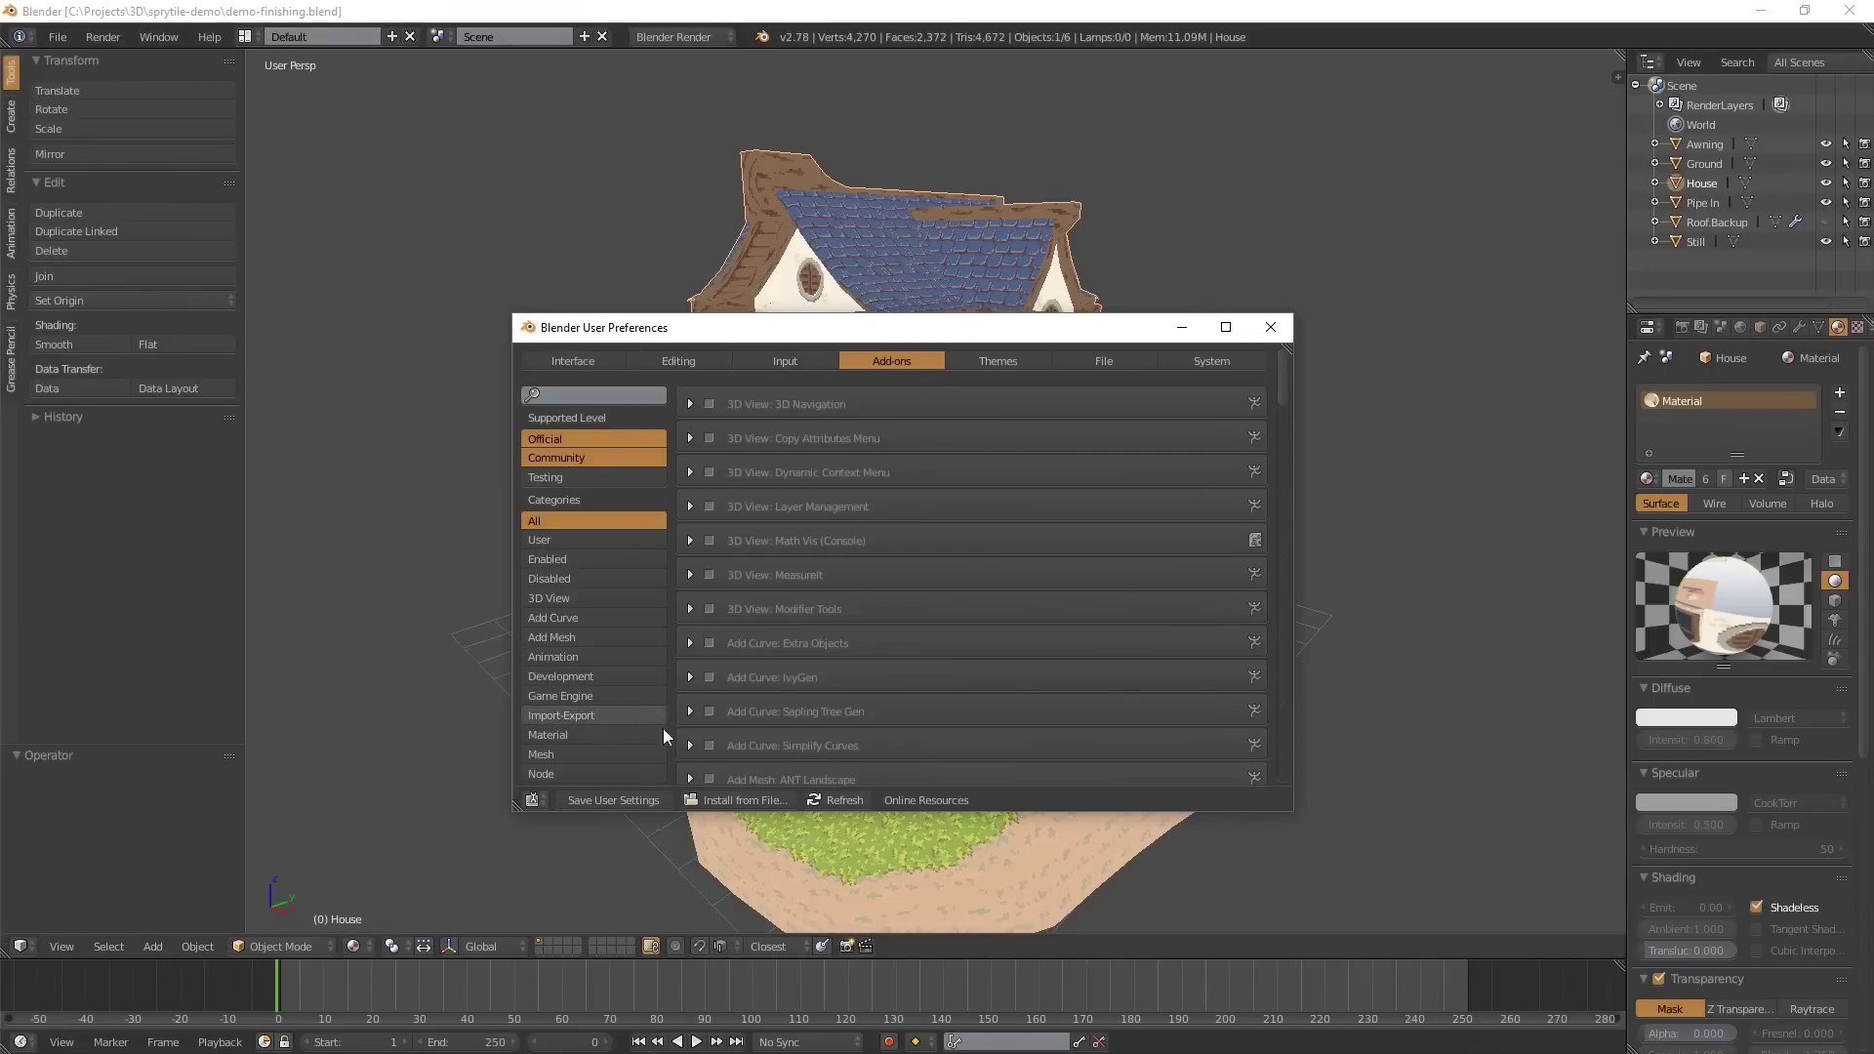
click(754, 802)
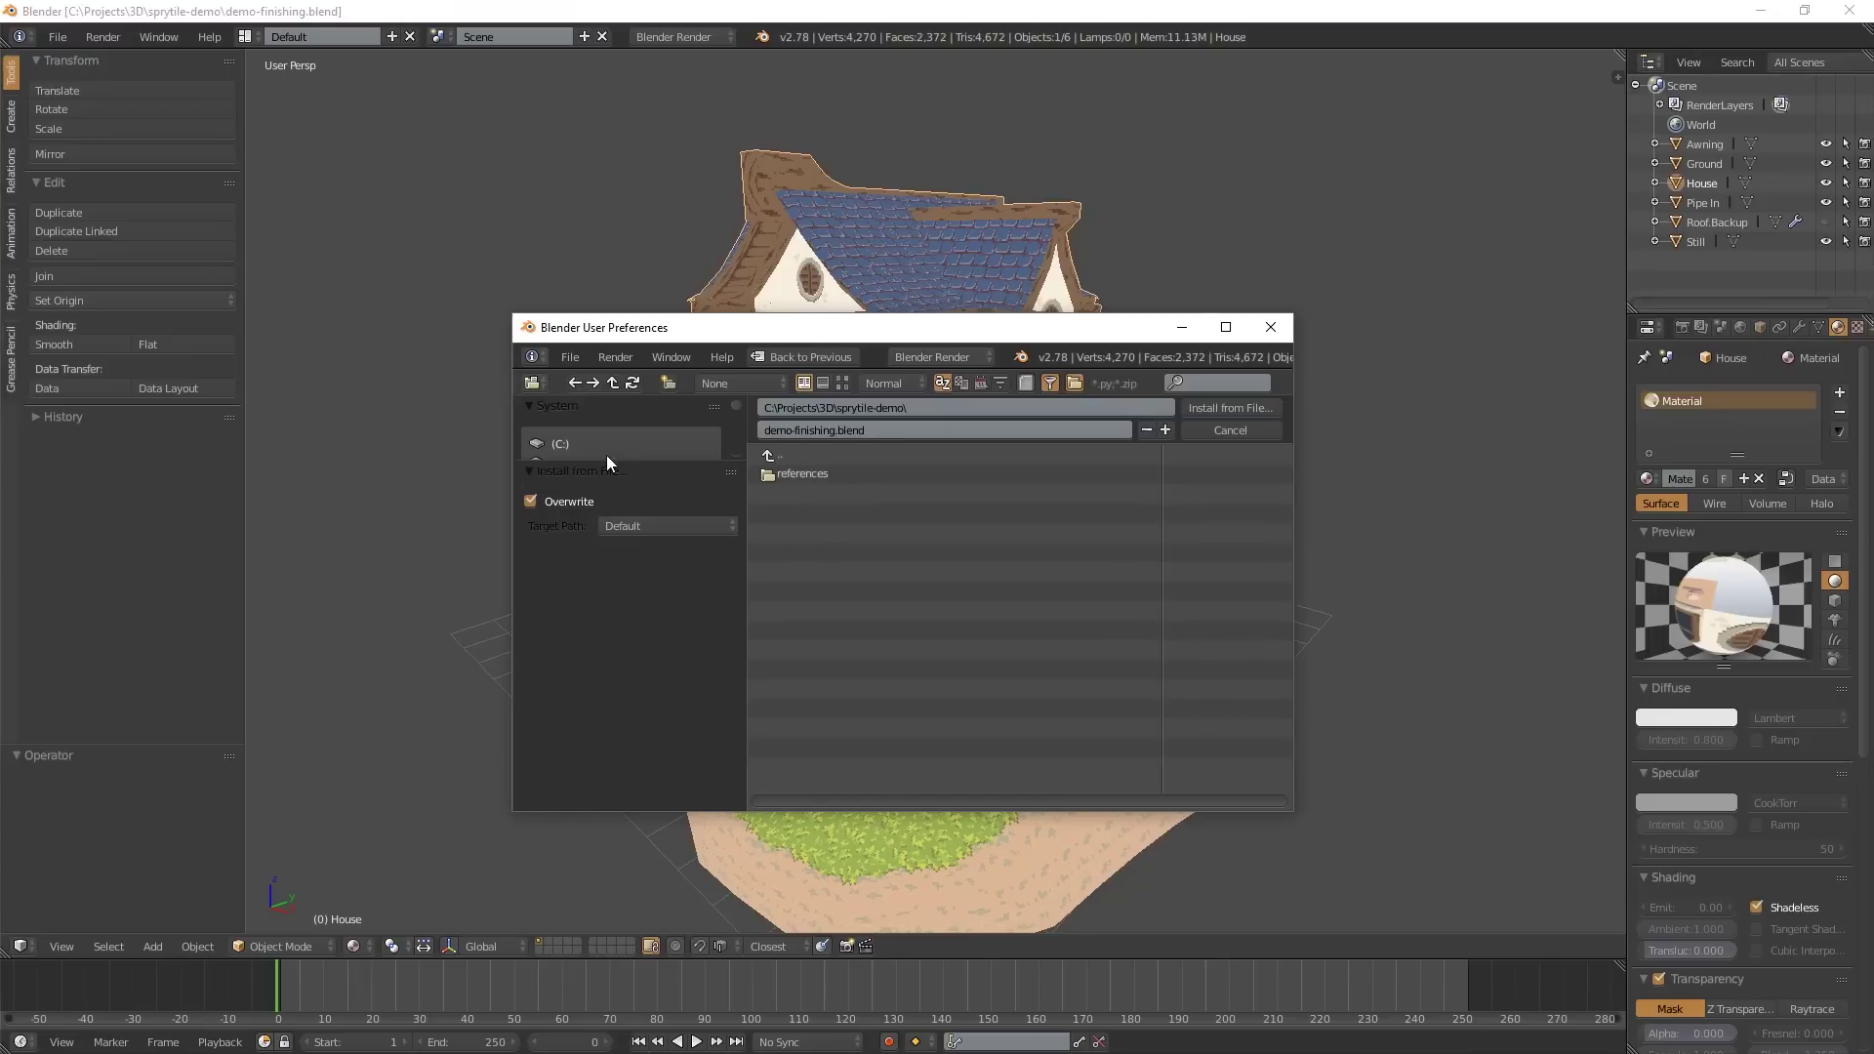
drag(696, 461, 665, 579)
scroll(646, 510, down, 5)
click(589, 511)
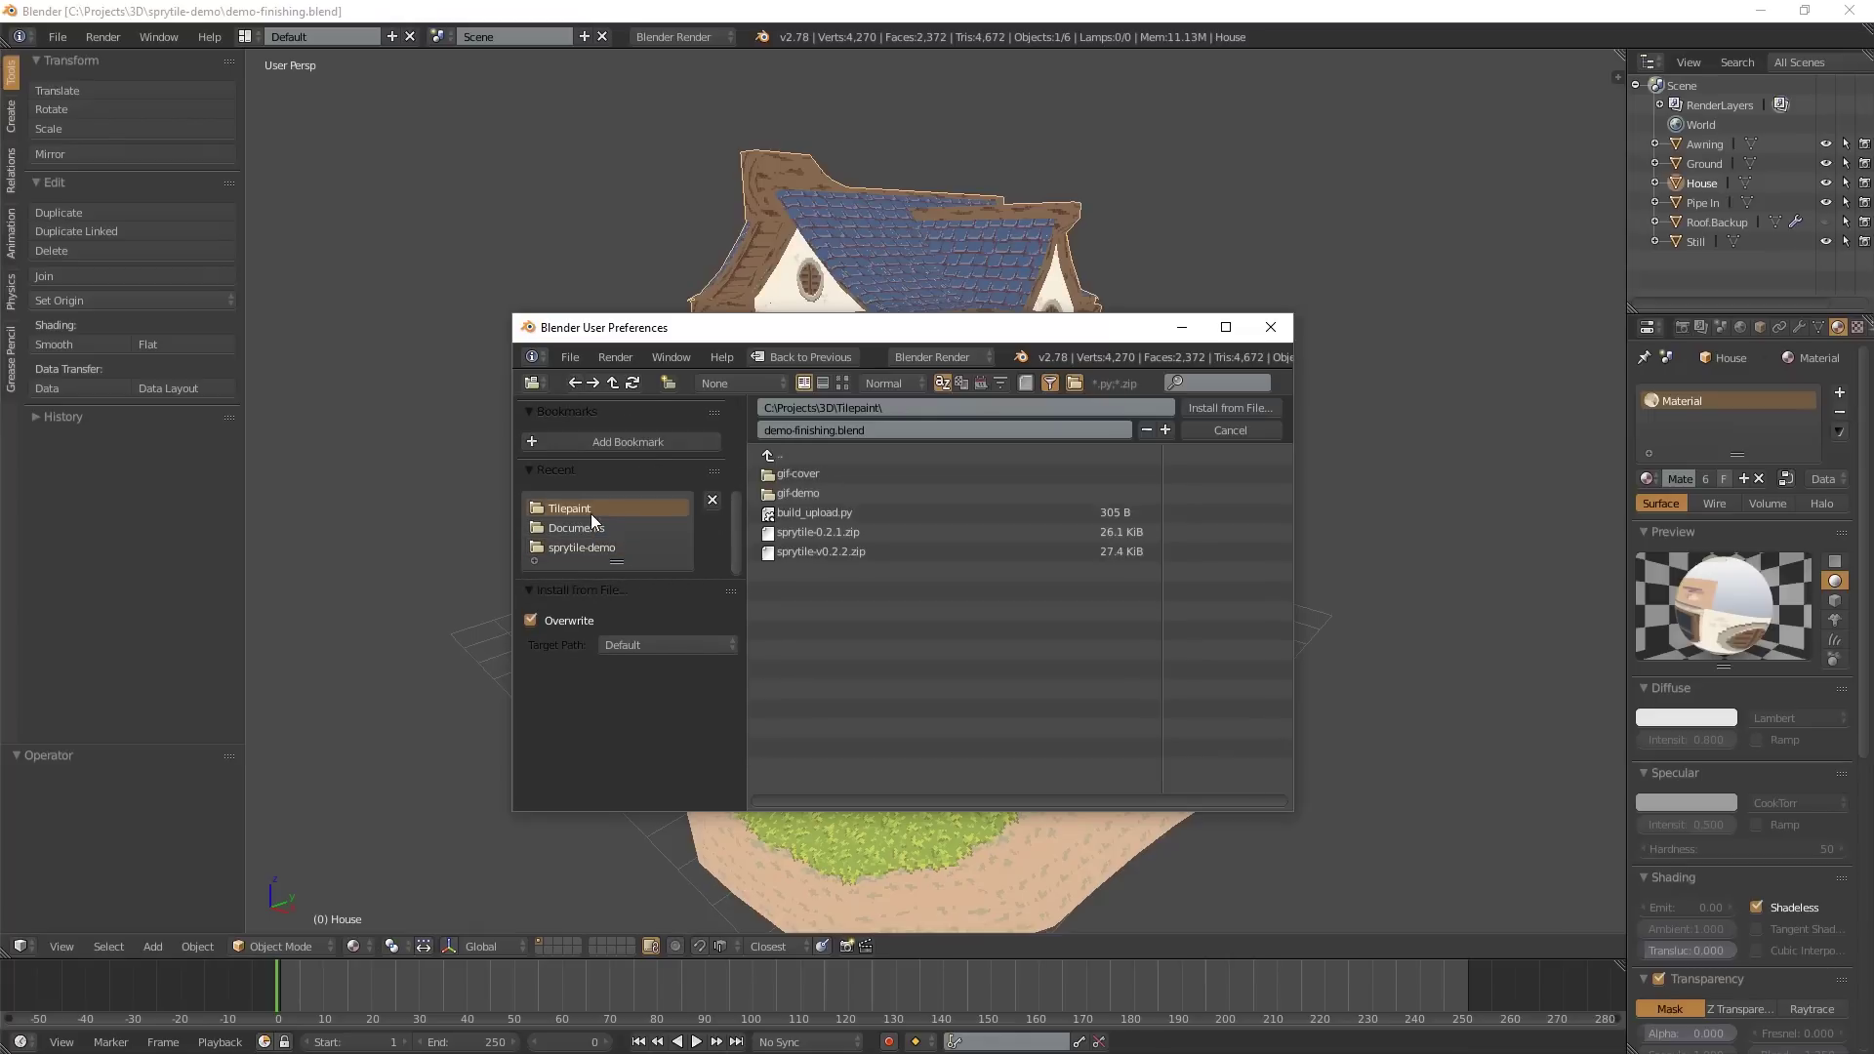
click(812, 552)
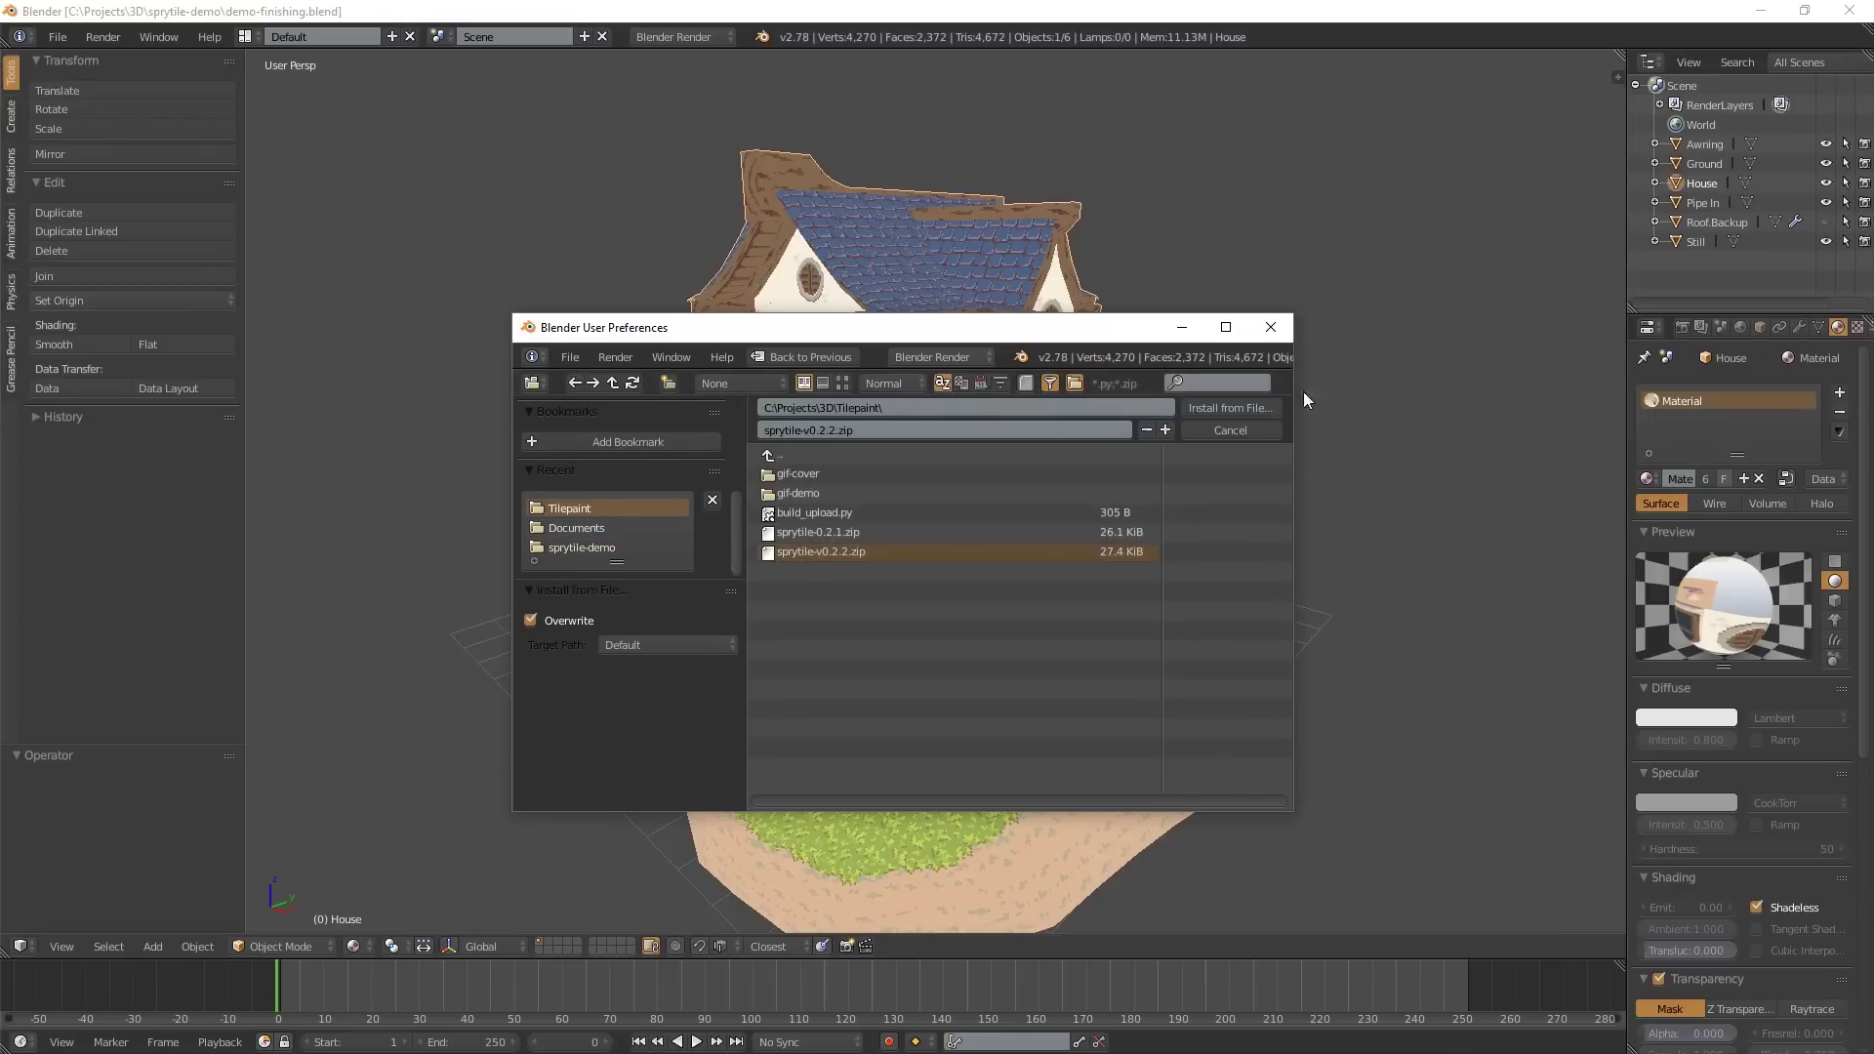
click(1253, 408)
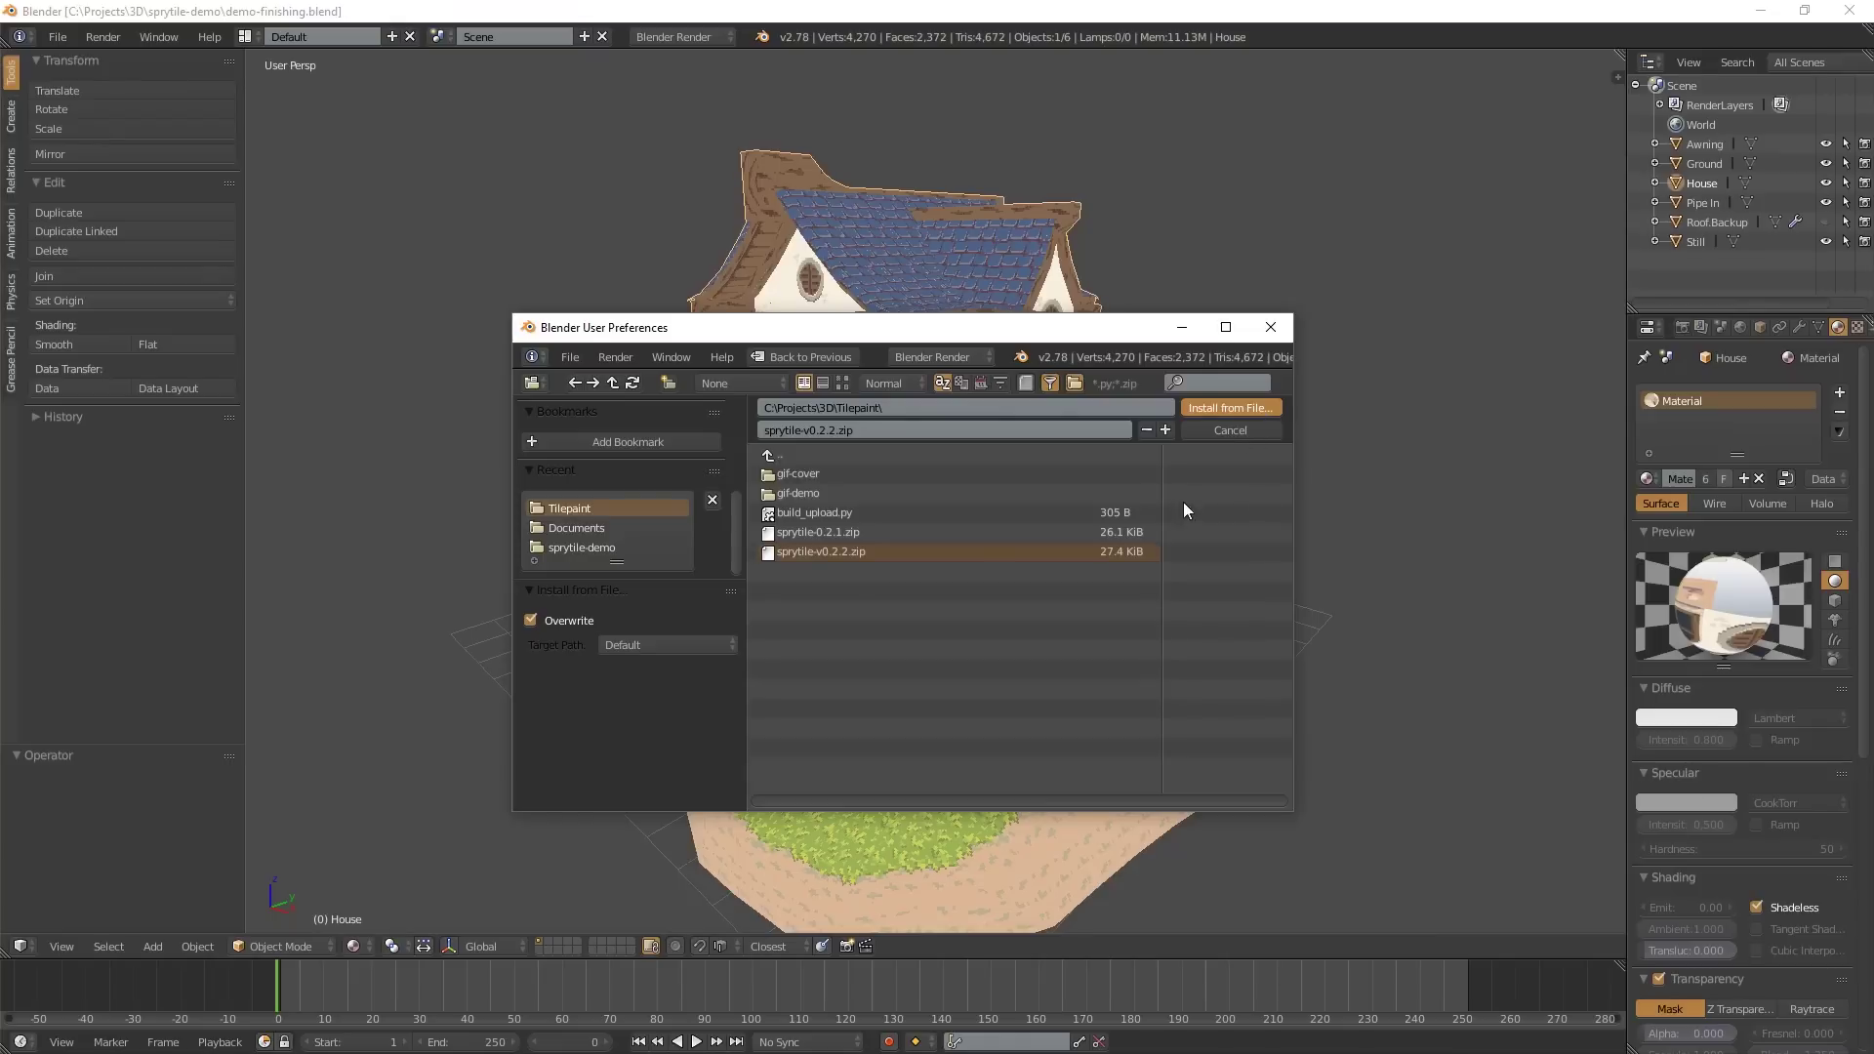
click(1236, 404)
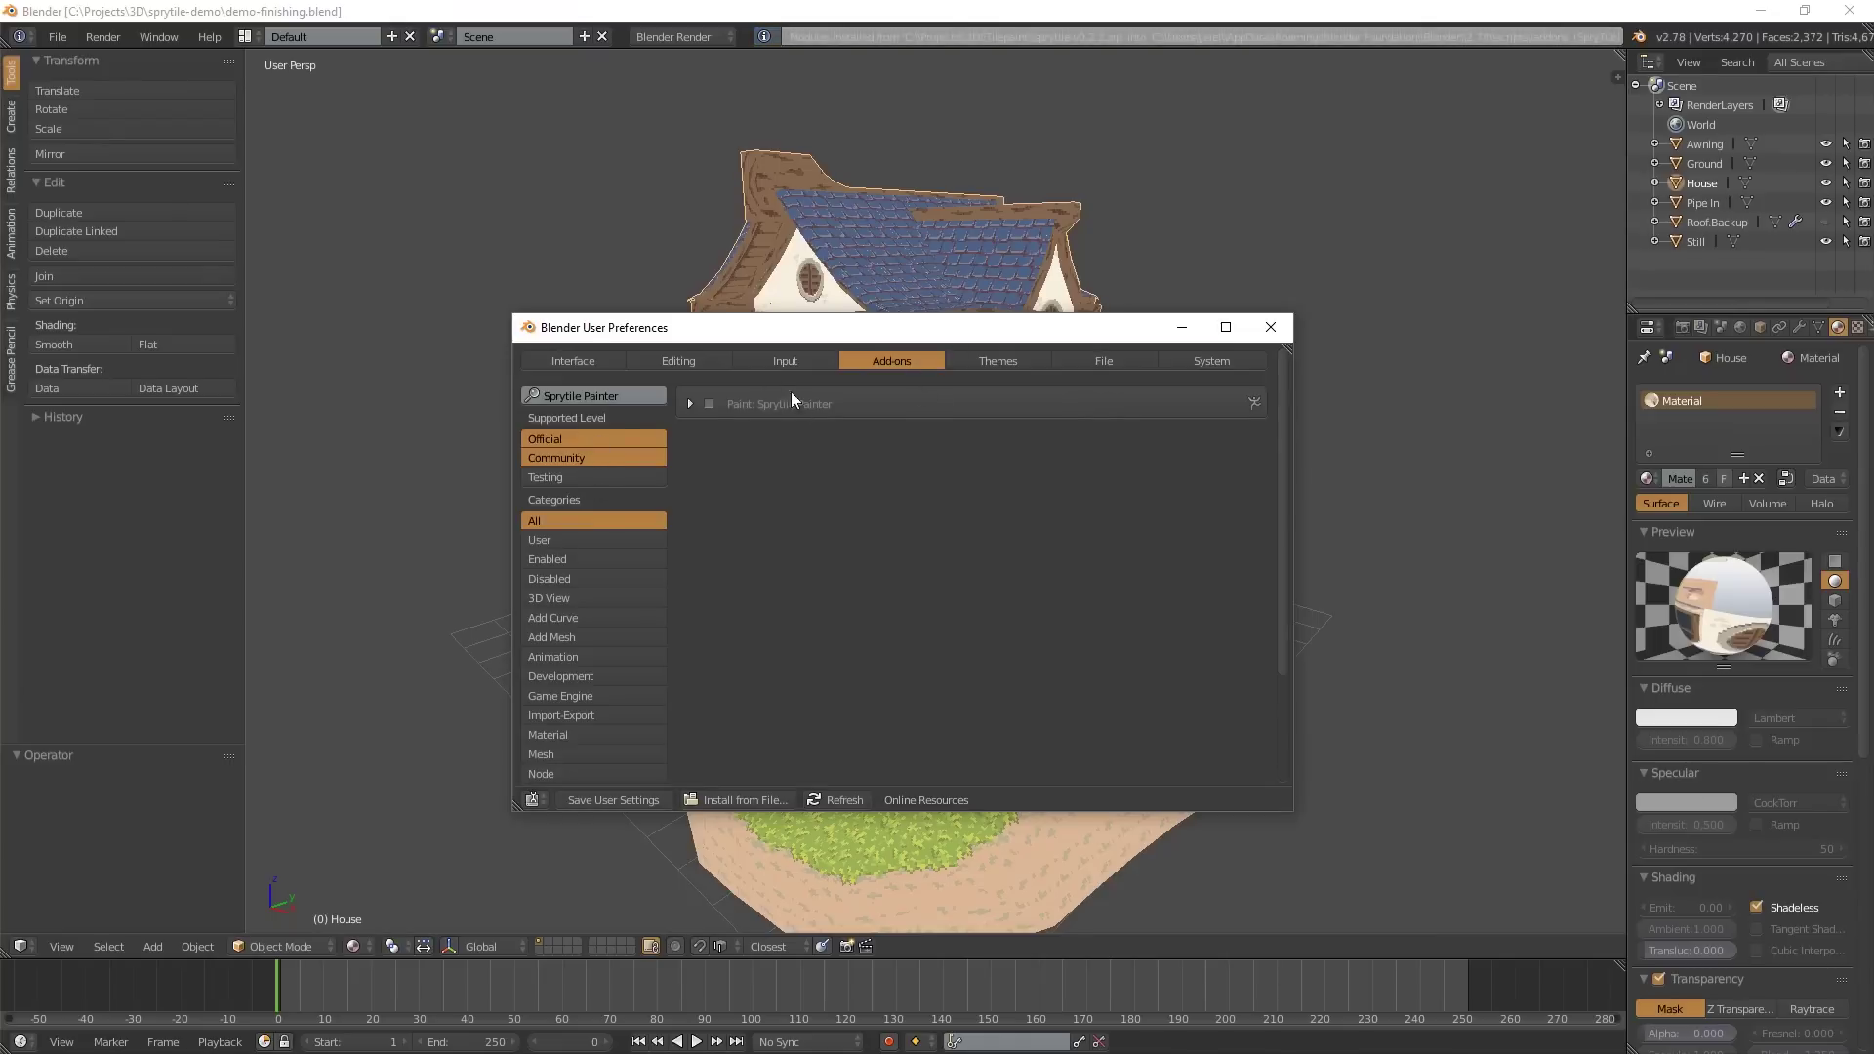
- Expand the Sprytile Painter add-on's details, enable the add-on and save the user settings
click(690, 404)
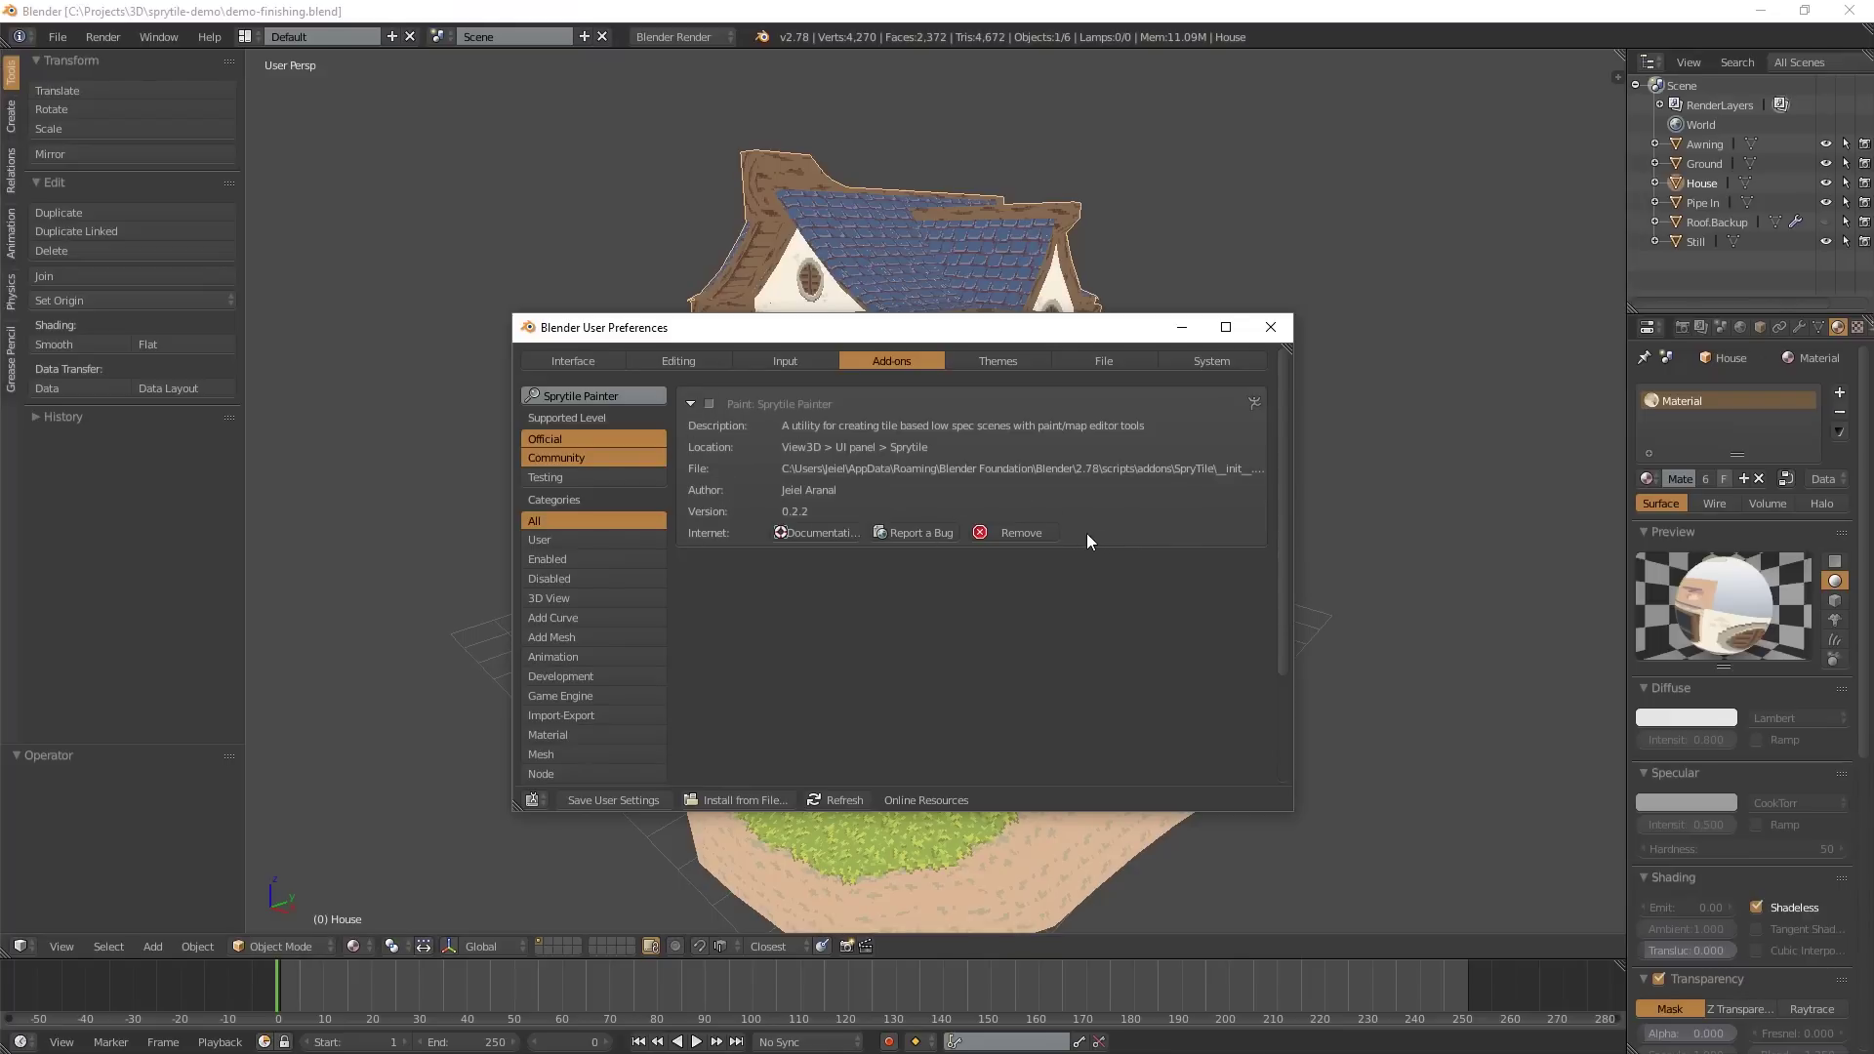
click(710, 405)
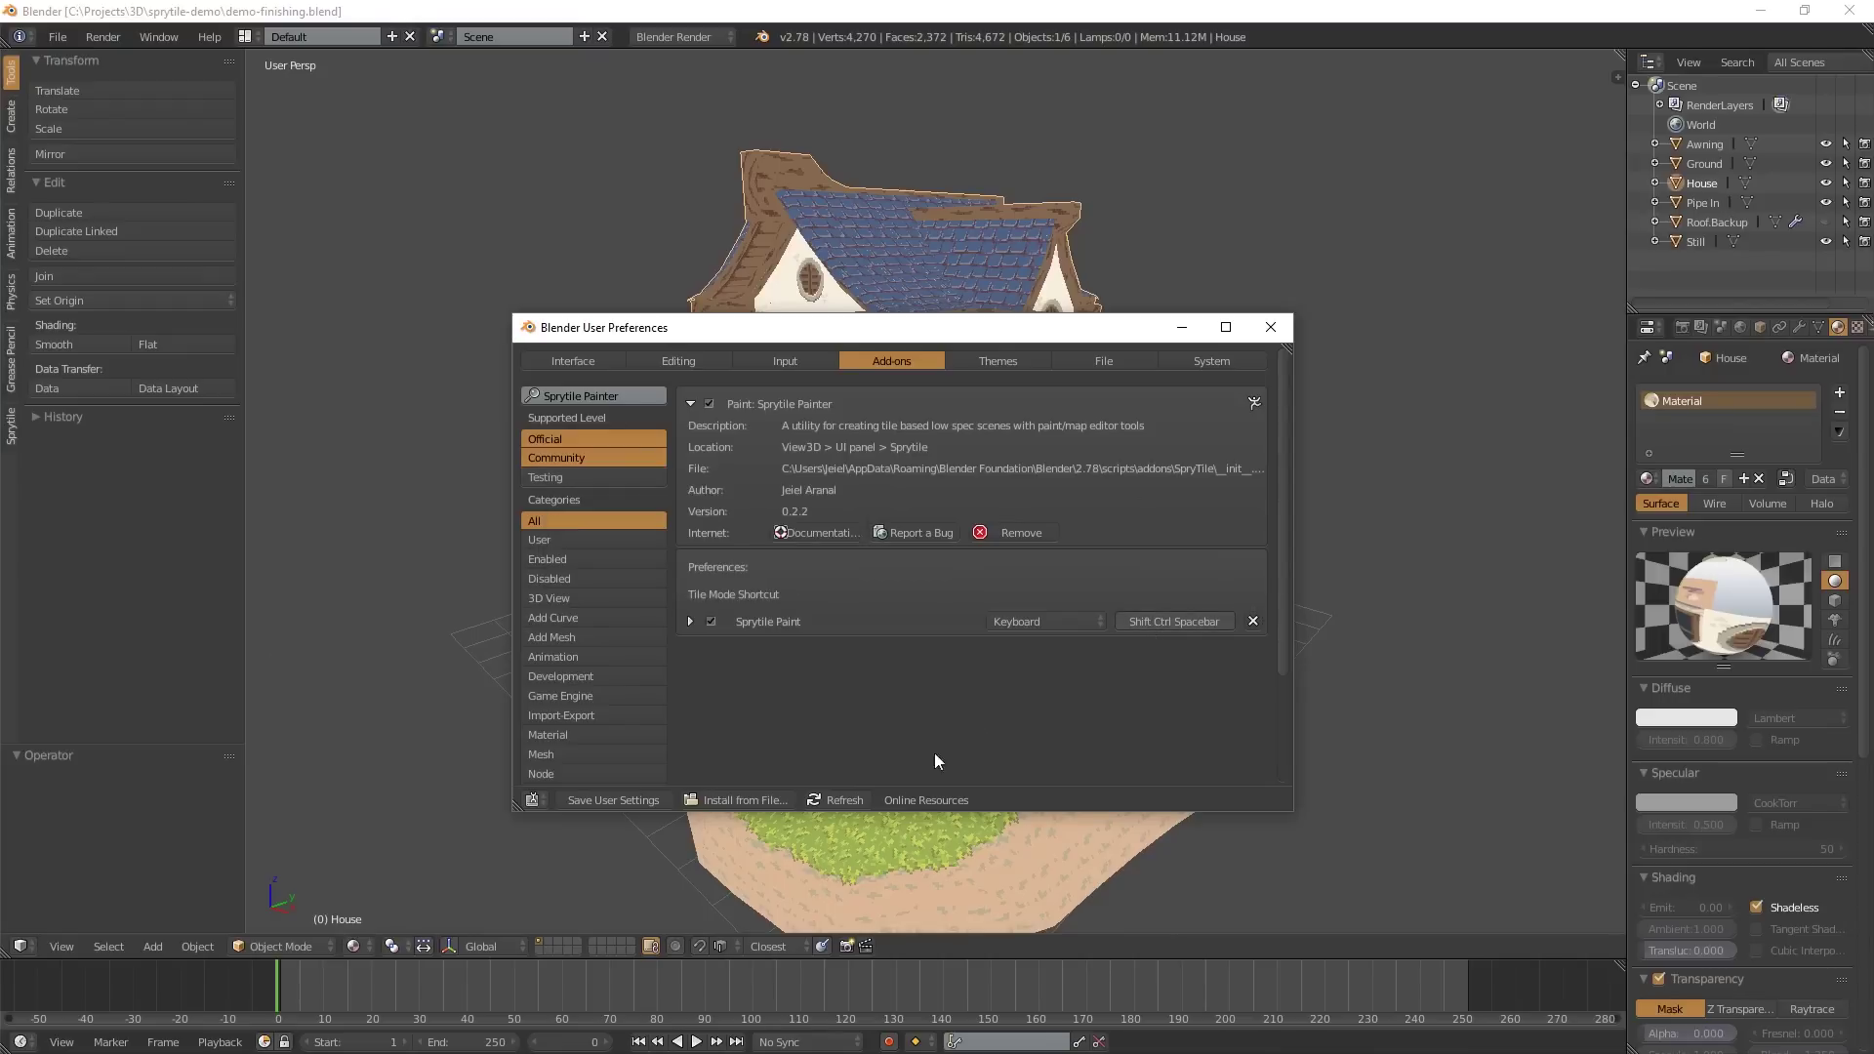
click(588, 799)
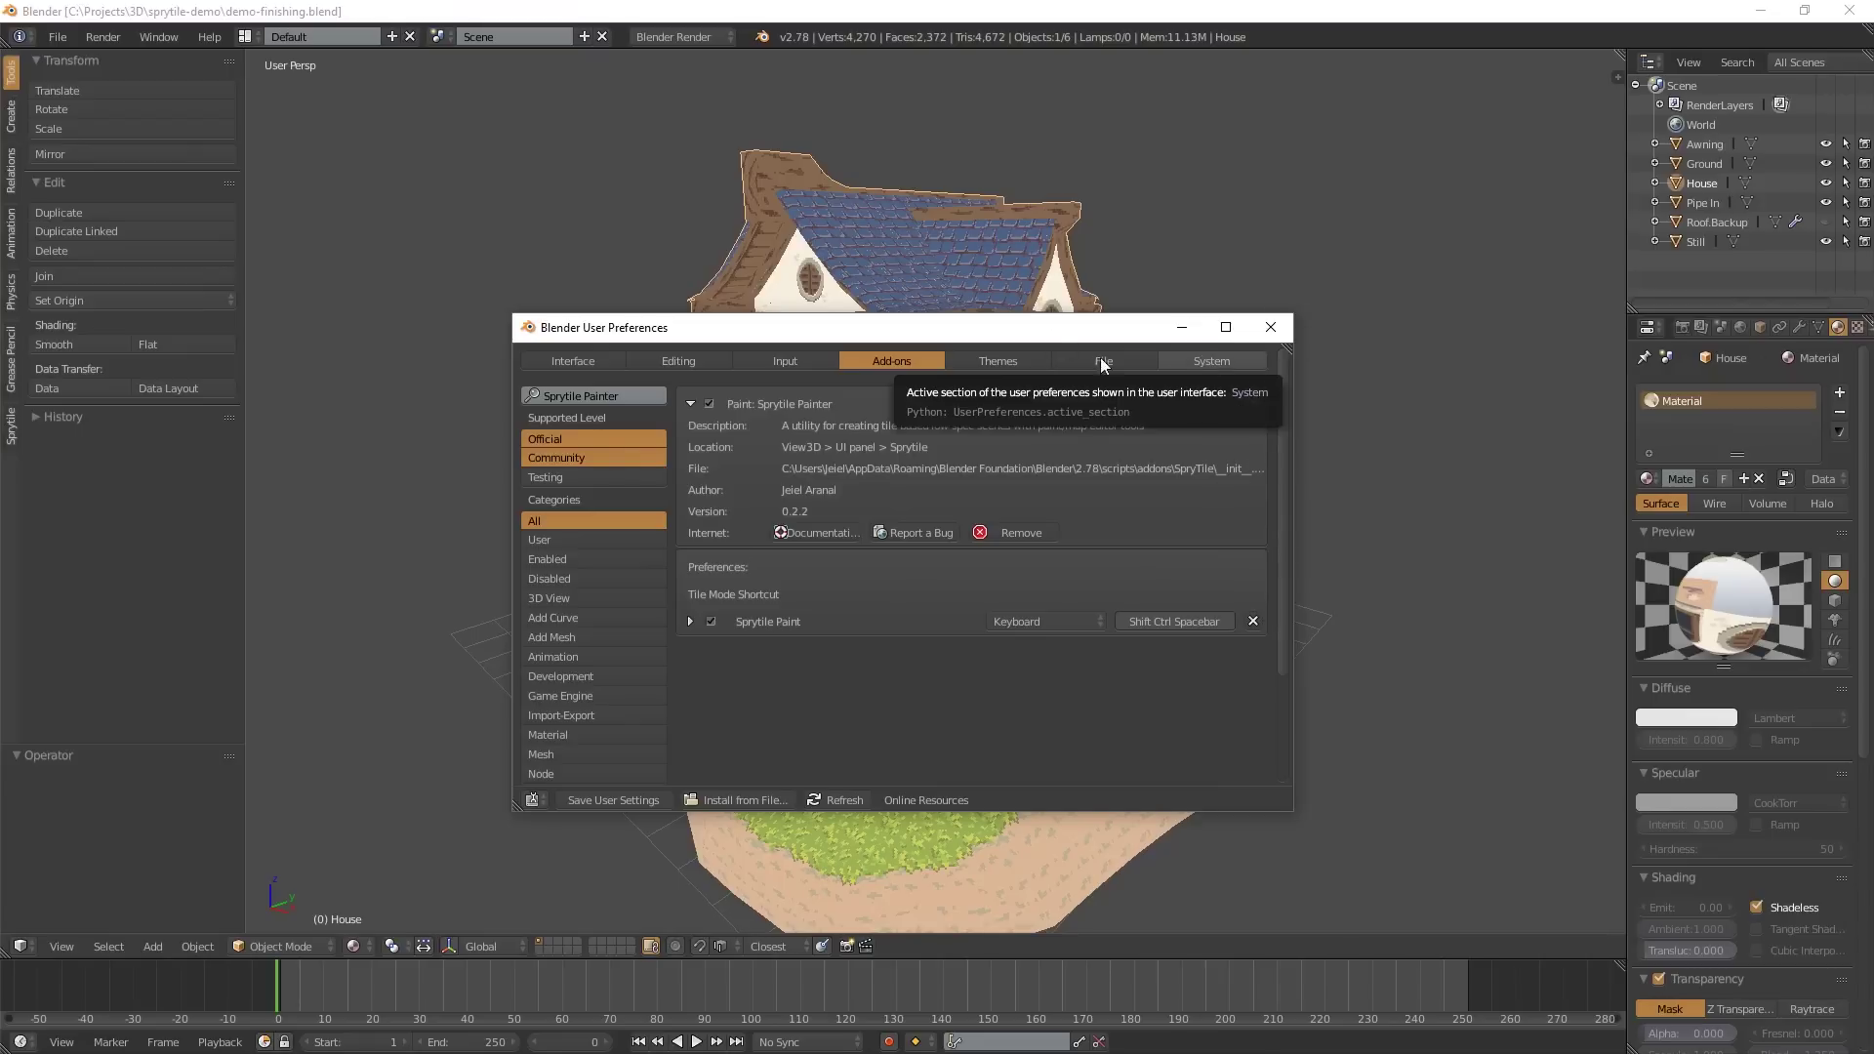
- Try the system preferences with Mipmaps enabled and inspect the house textures up close
click(1207, 362)
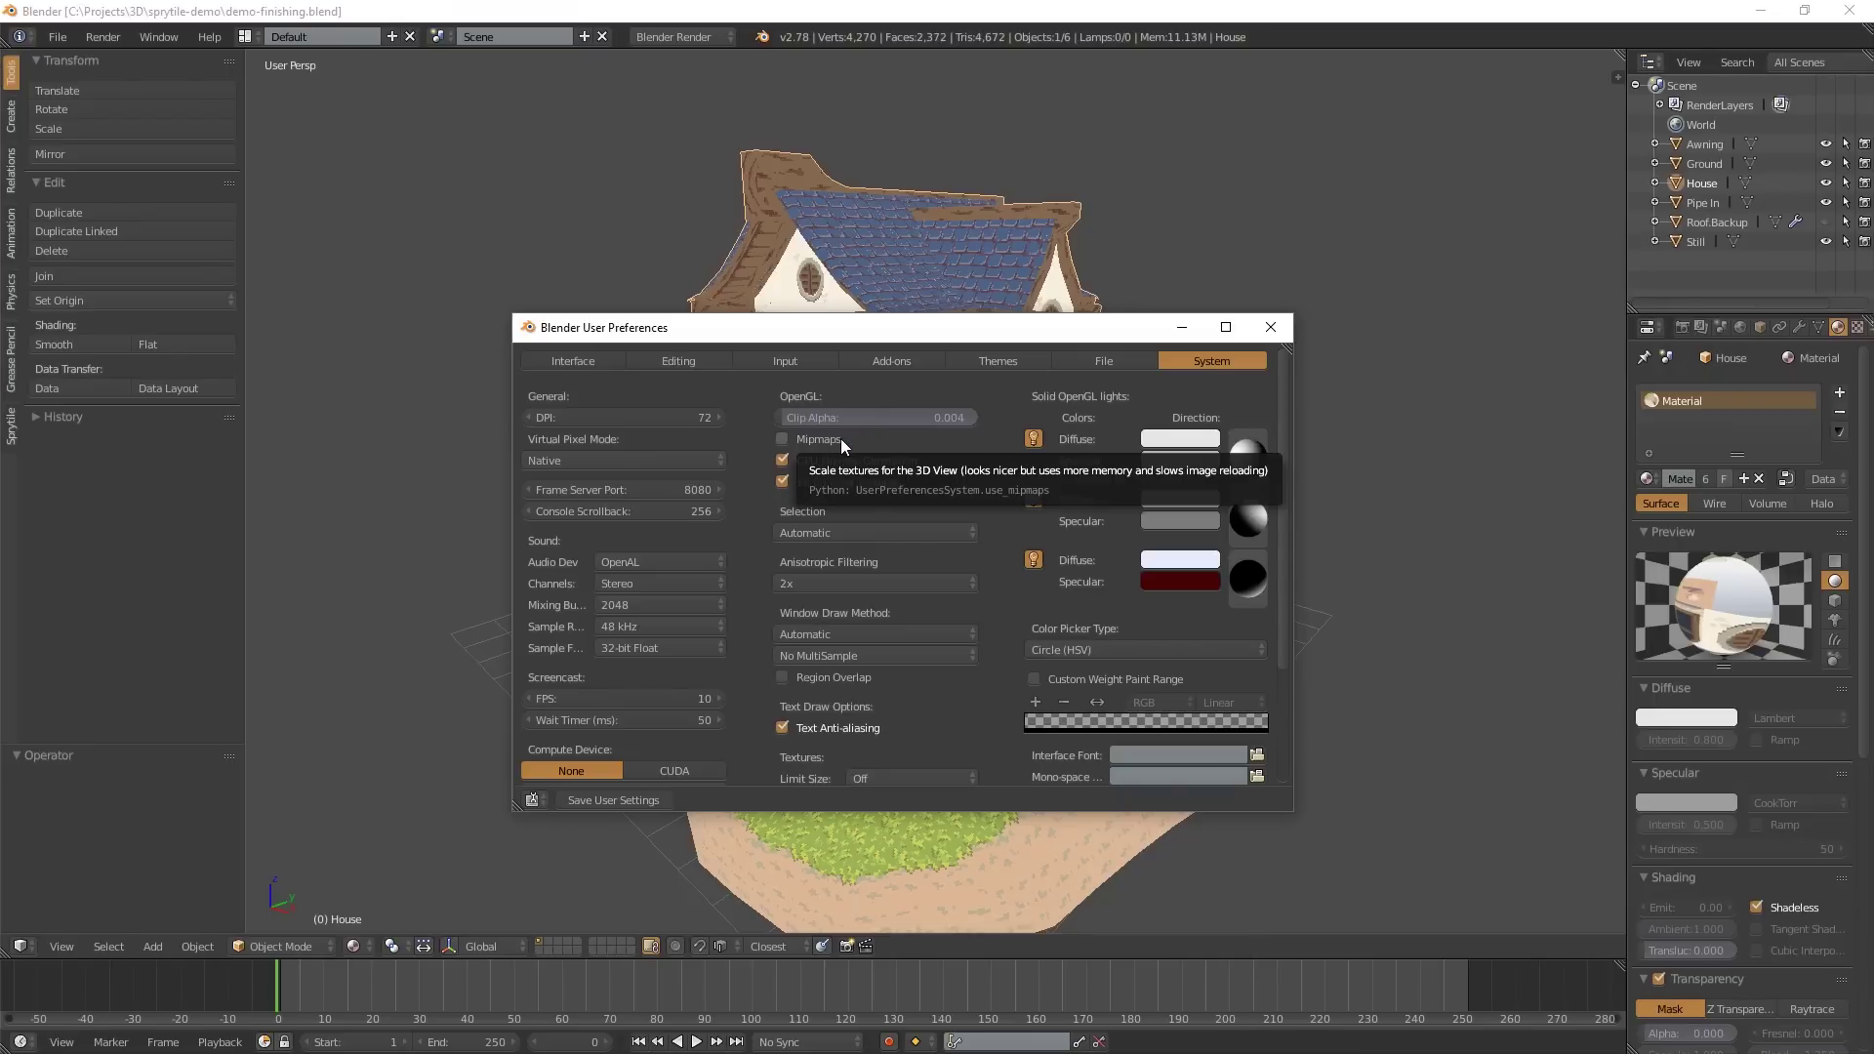
click(782, 439)
click(1271, 327)
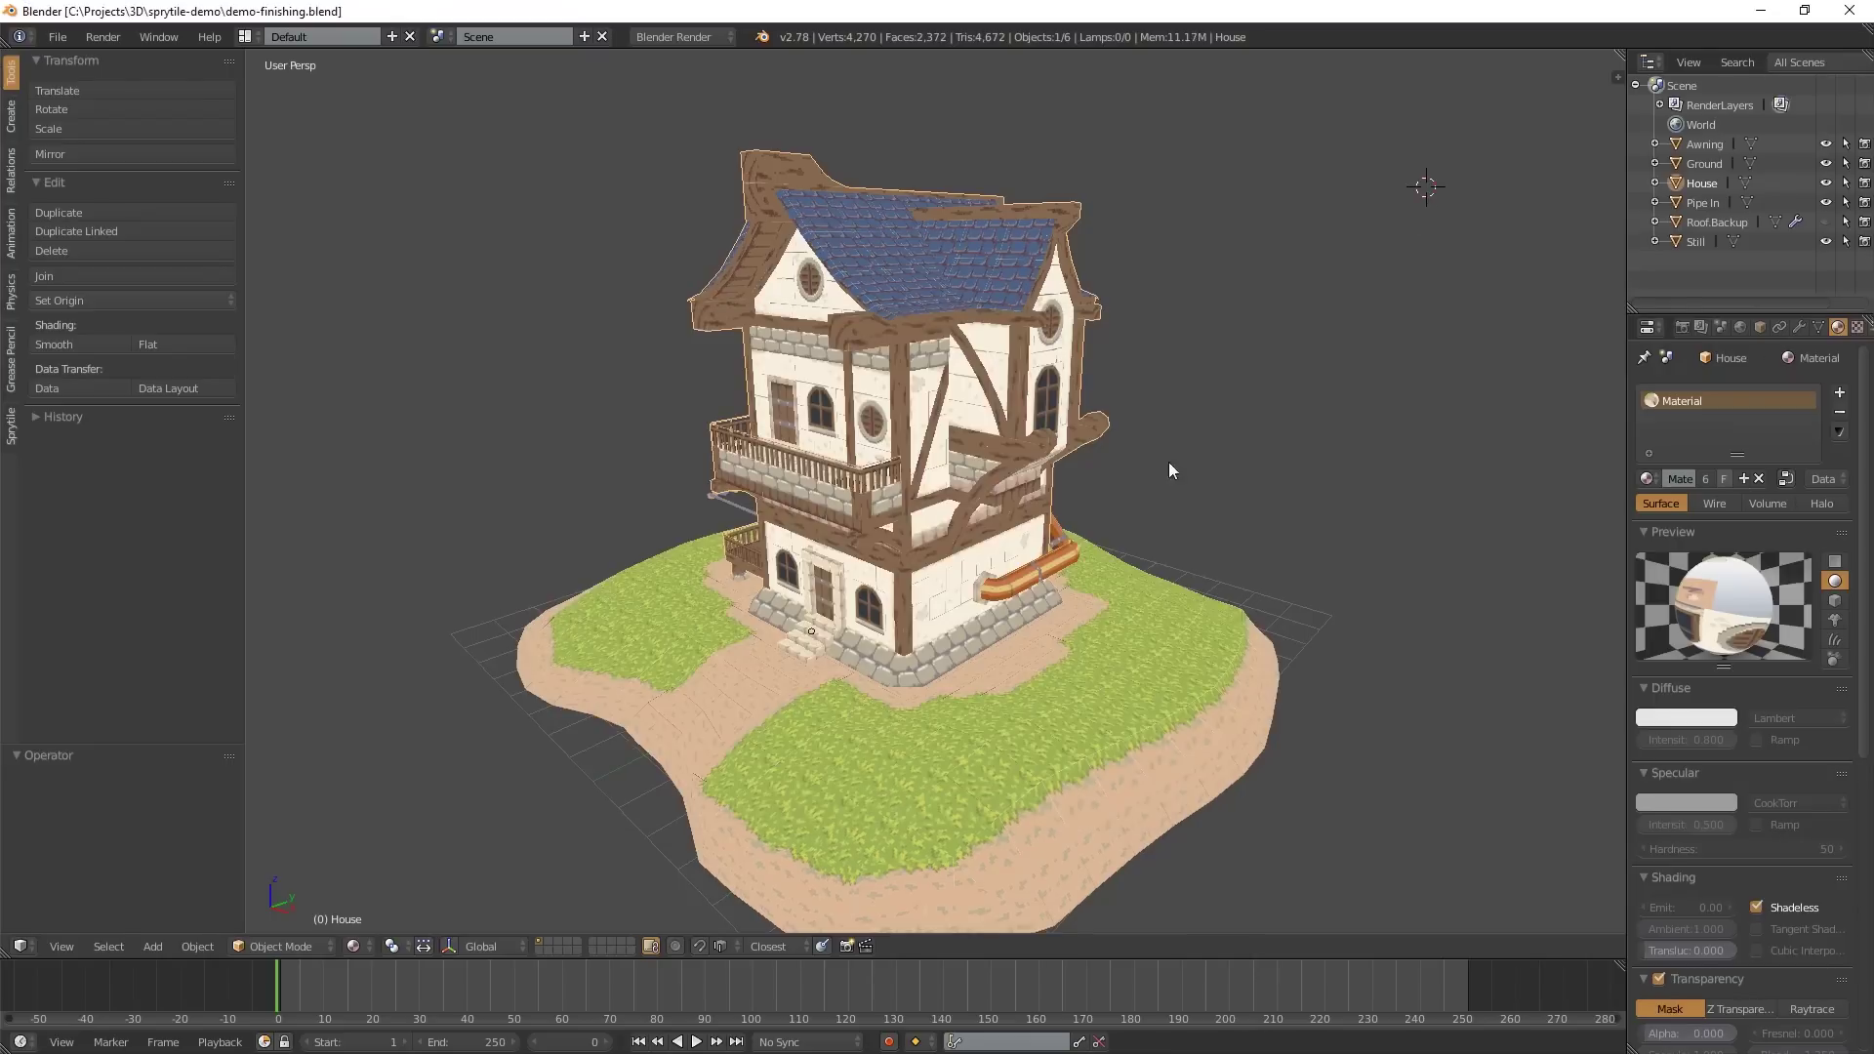
scroll(1126, 488, up, 9)
scroll(1126, 488, down, 3)
middle_drag(1128, 480, 1128, 459)
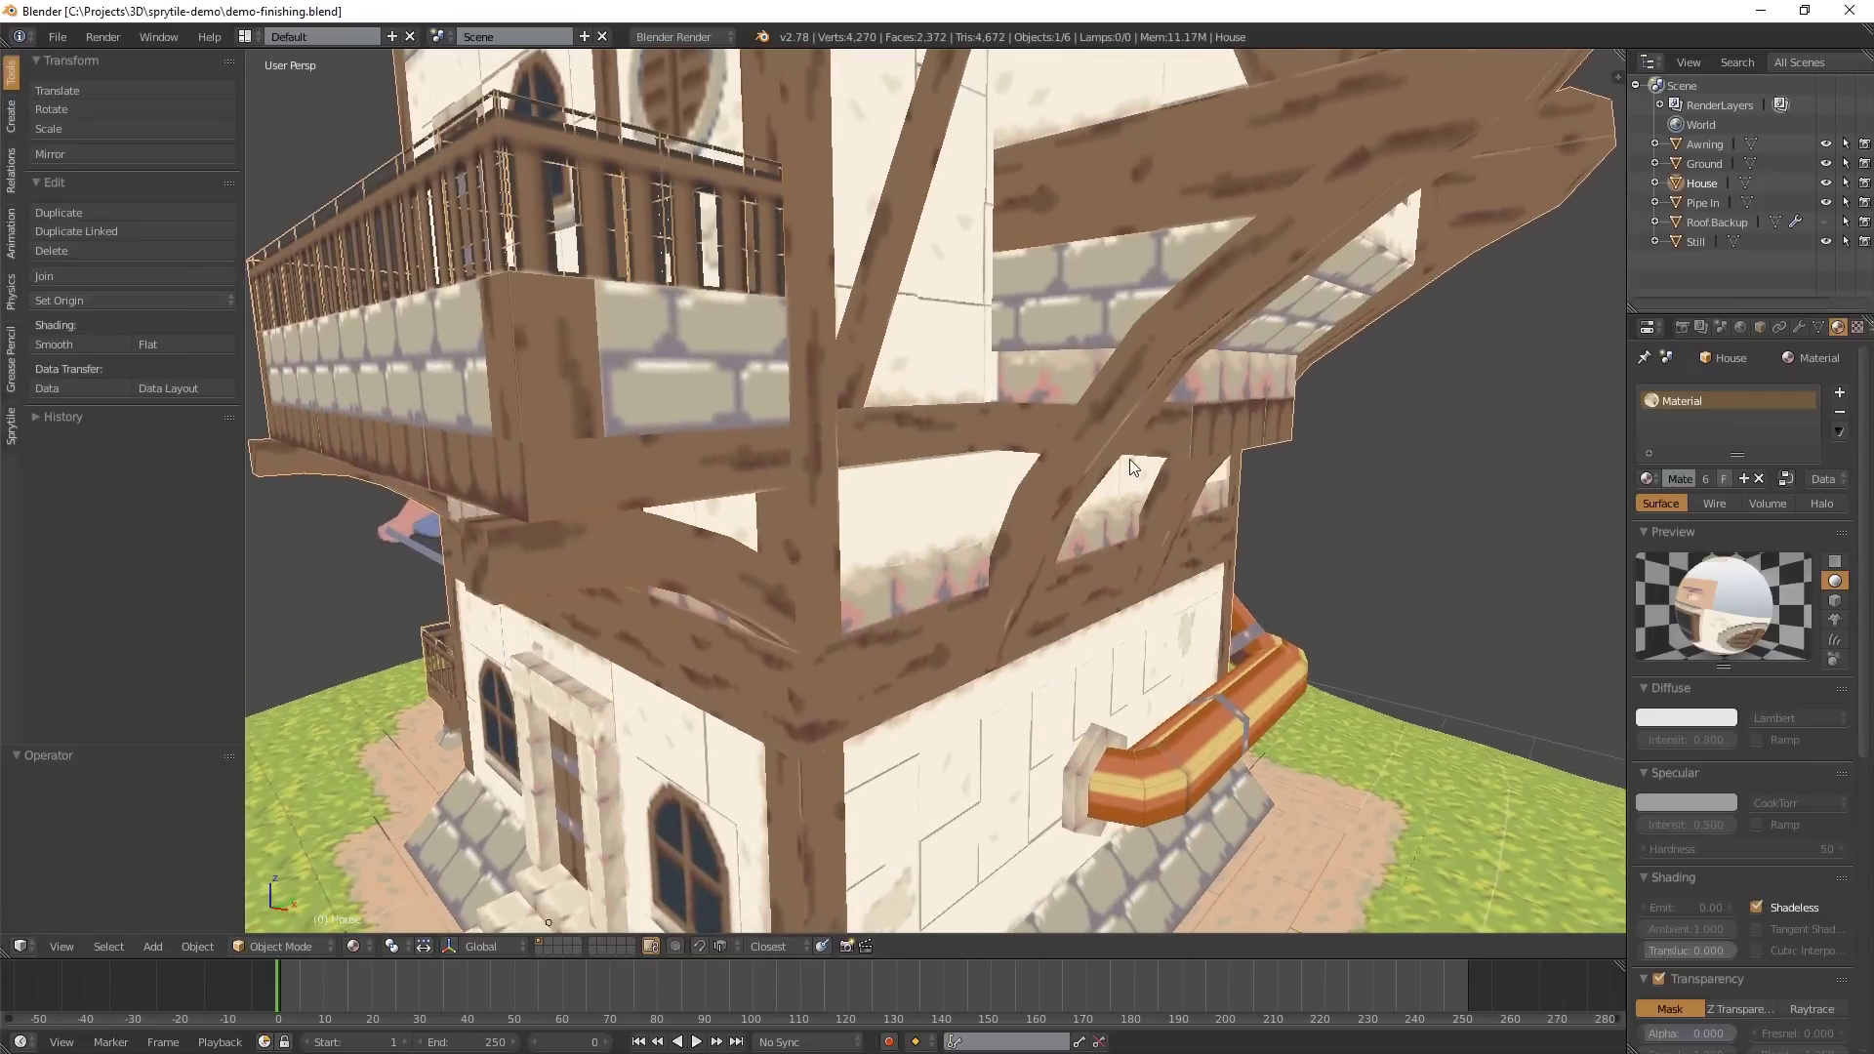
scroll(1129, 459, down, 2)
- Disable Mipmaps in the system preferences, save the user settings and close the preferences
key(ctrl+alt+u)
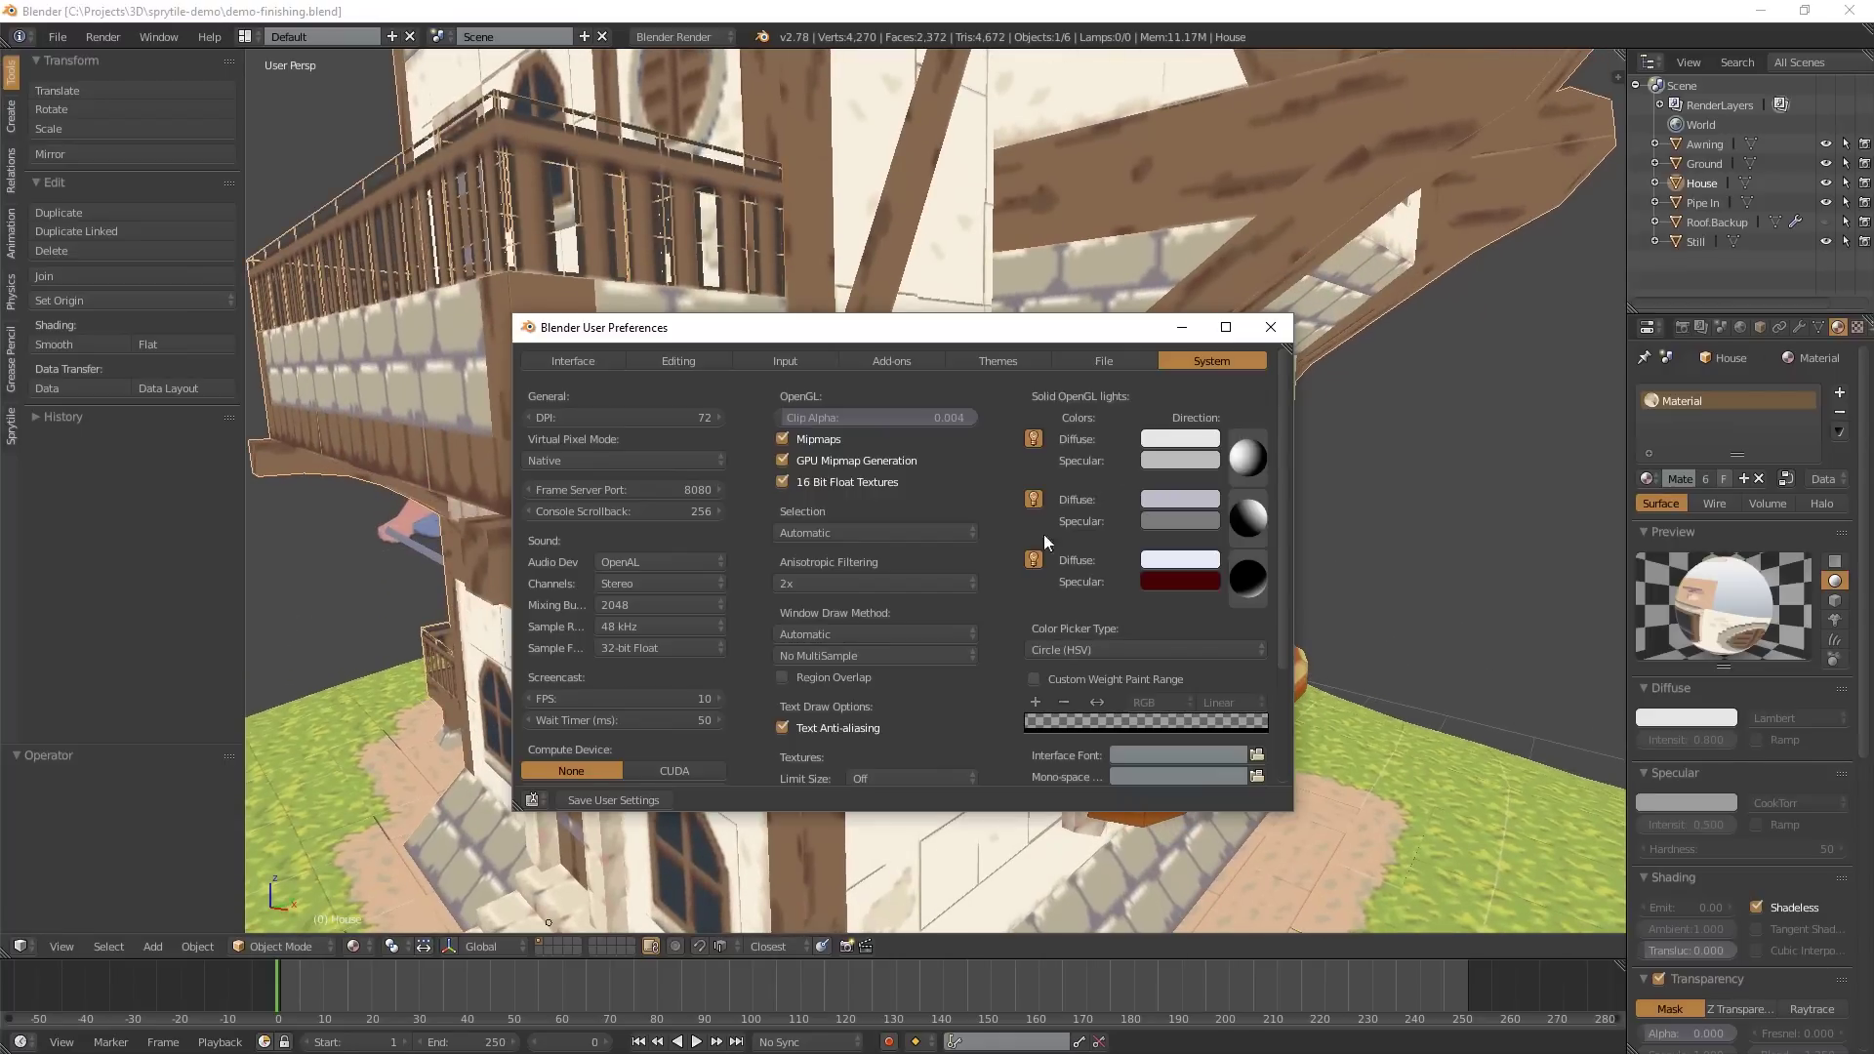
click(799, 440)
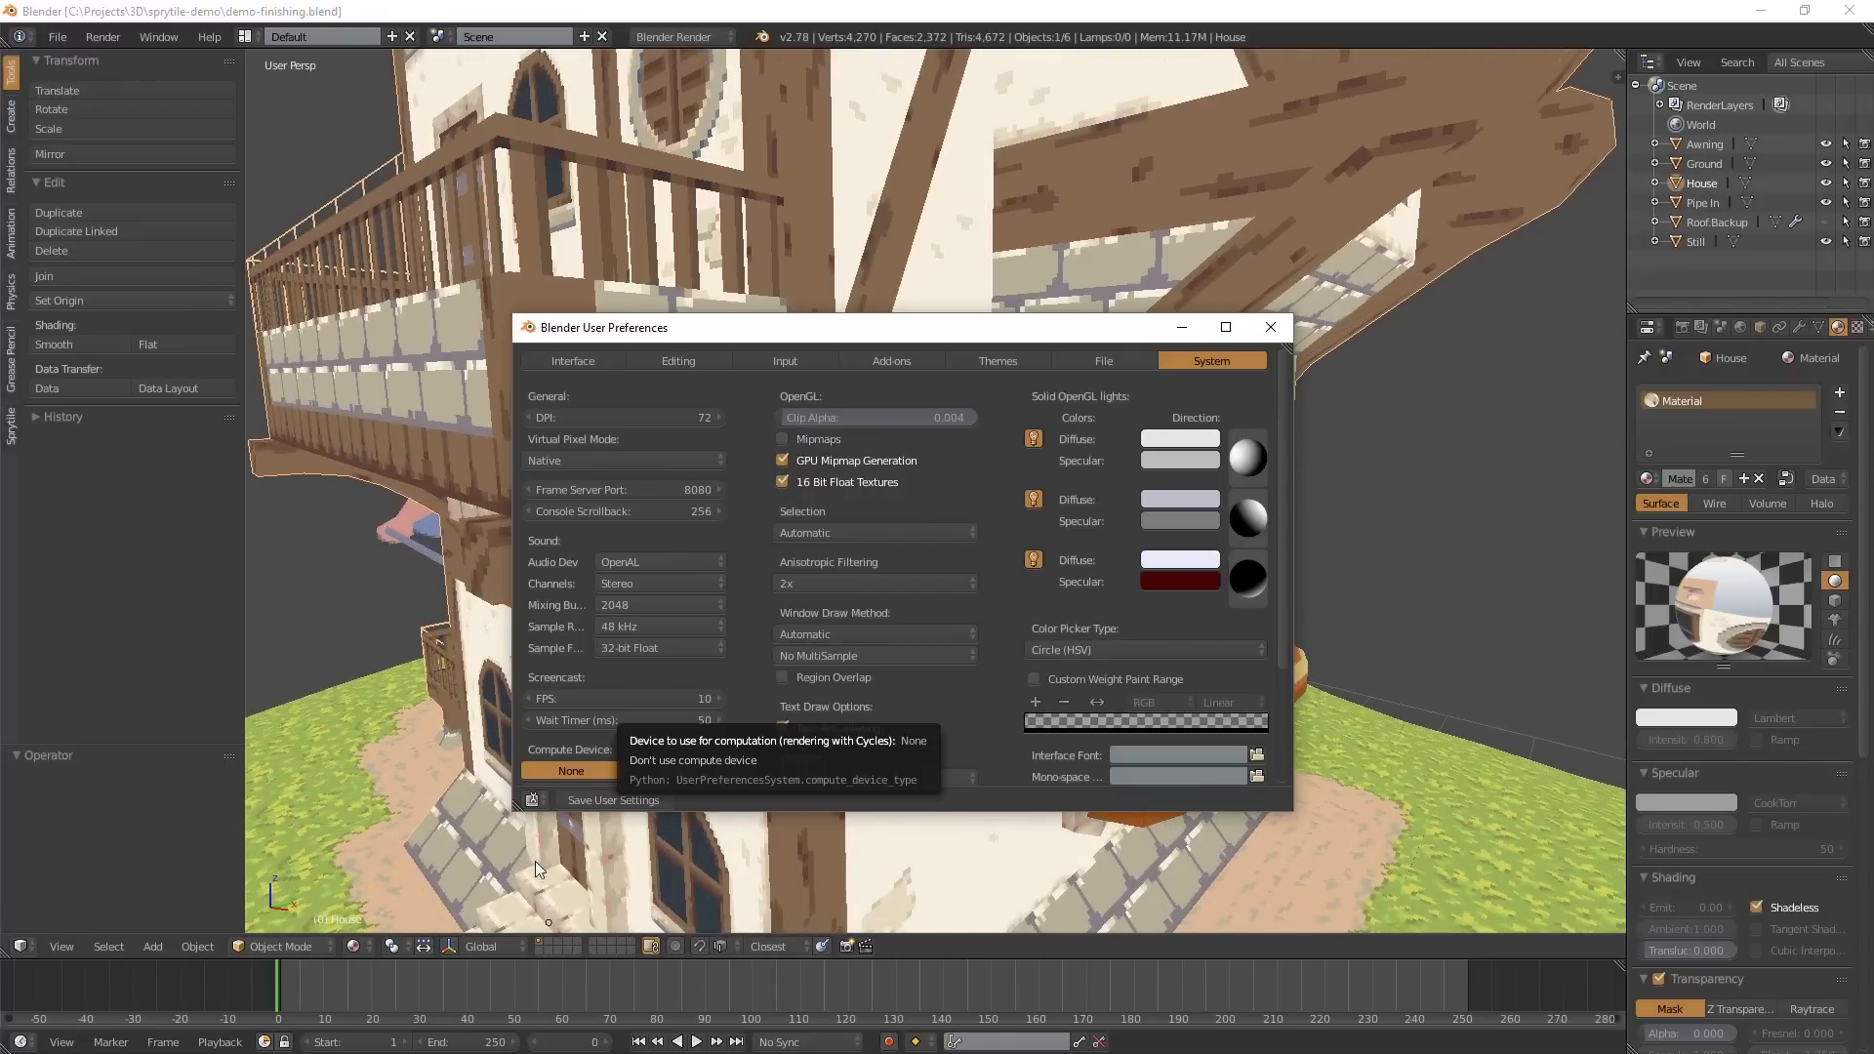
click(609, 800)
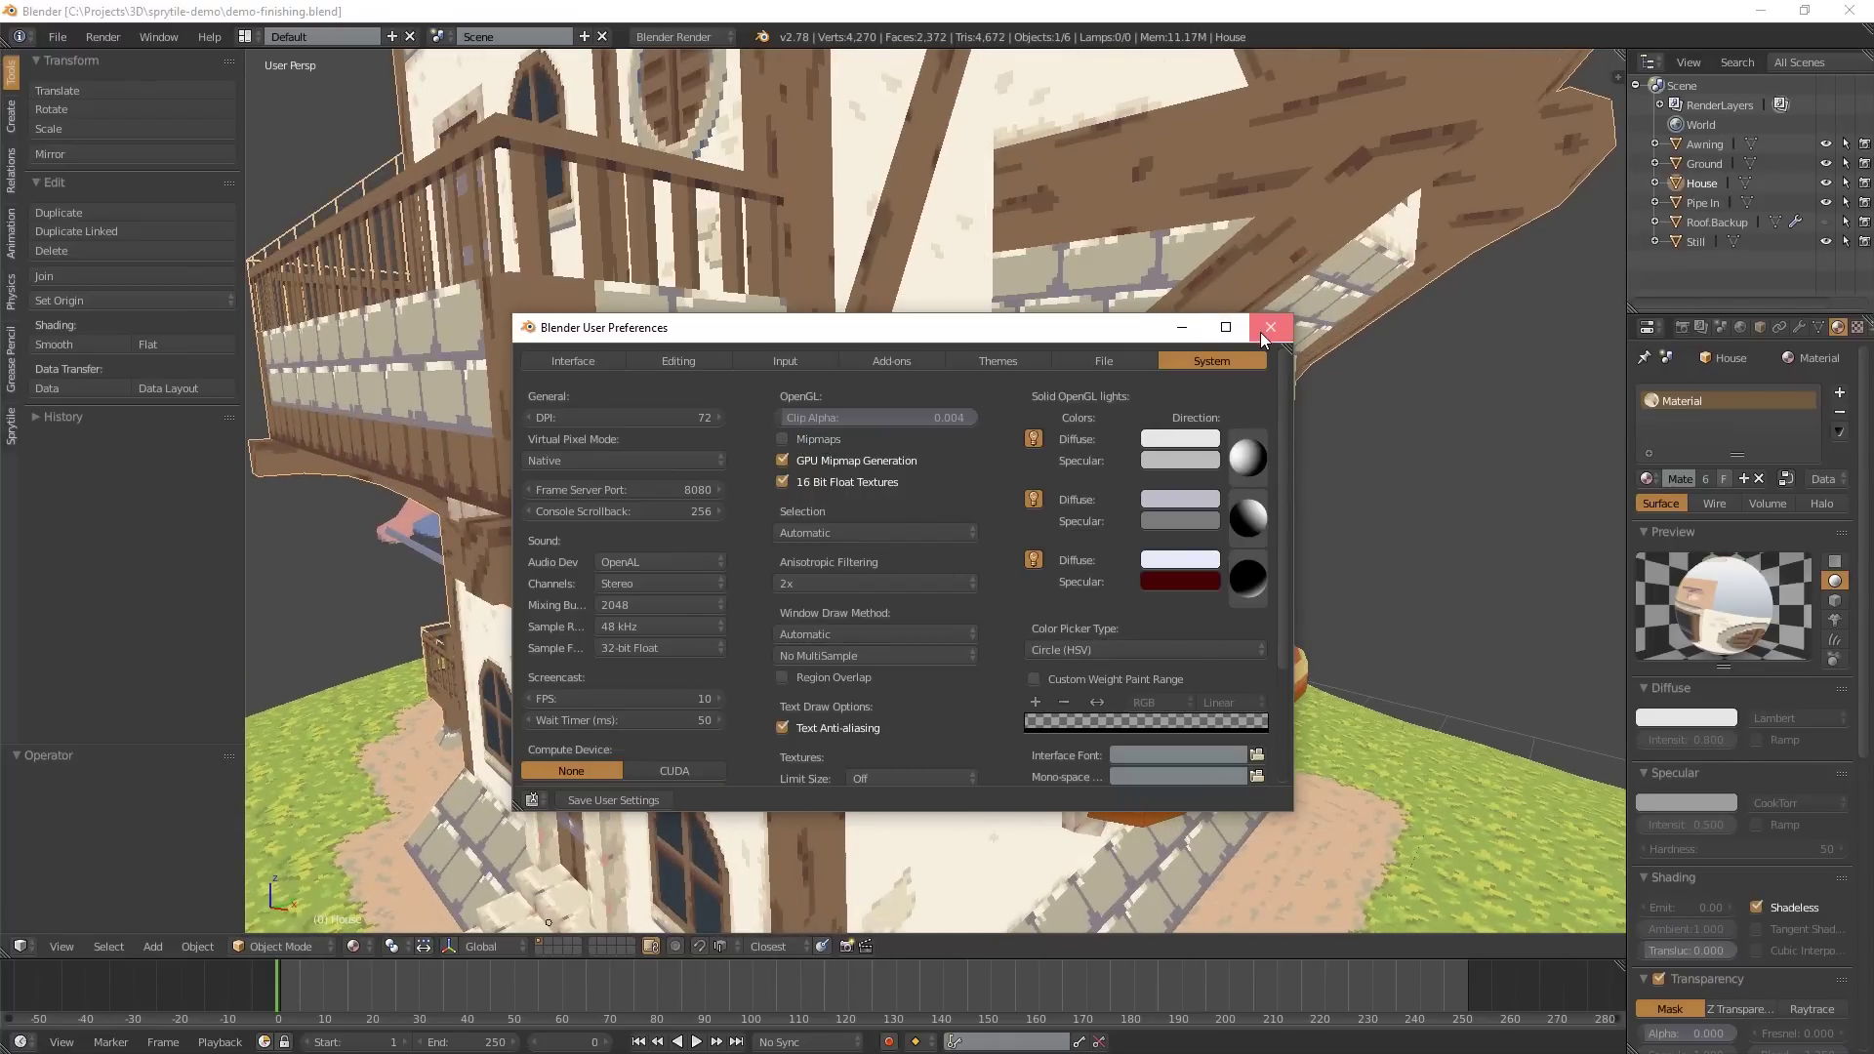
click(1271, 327)
- View the whole house scene and display the Sprytile tools
scroll(957, 746, down, 10)
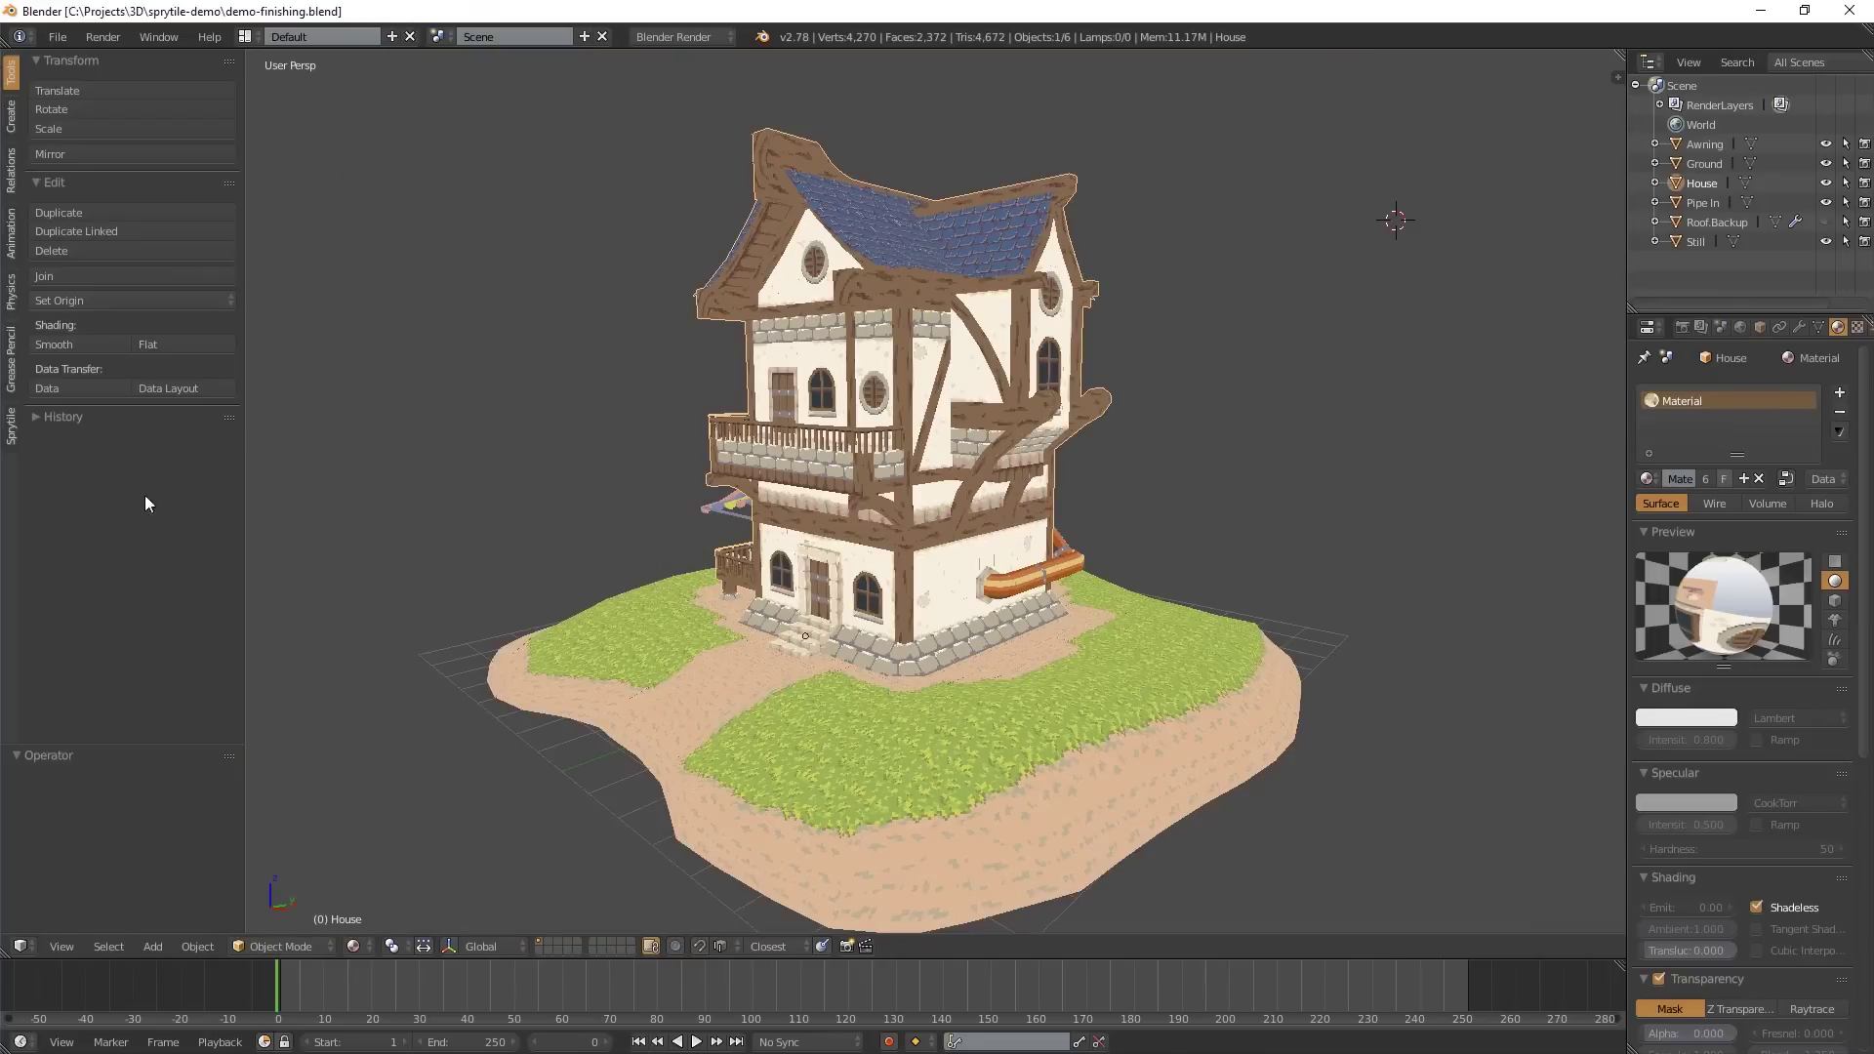
click(13, 443)
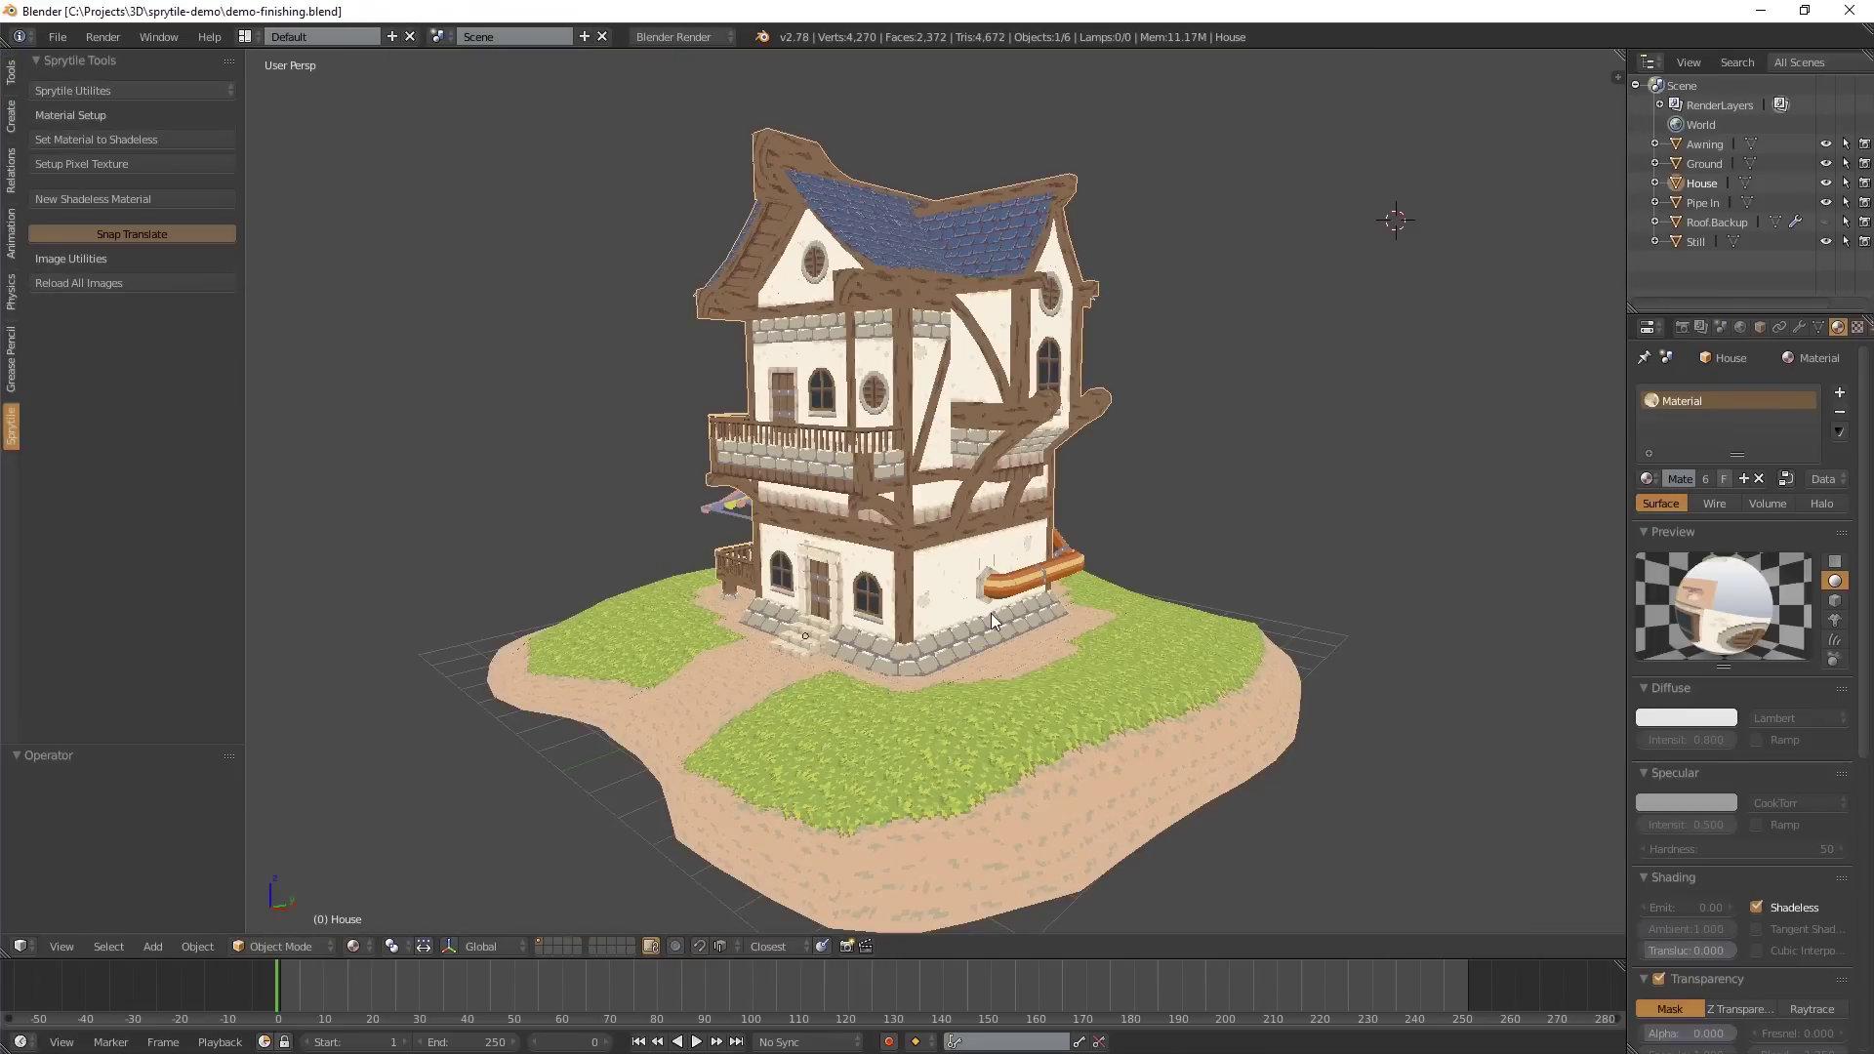
middle_drag(992, 613, 981, 724)
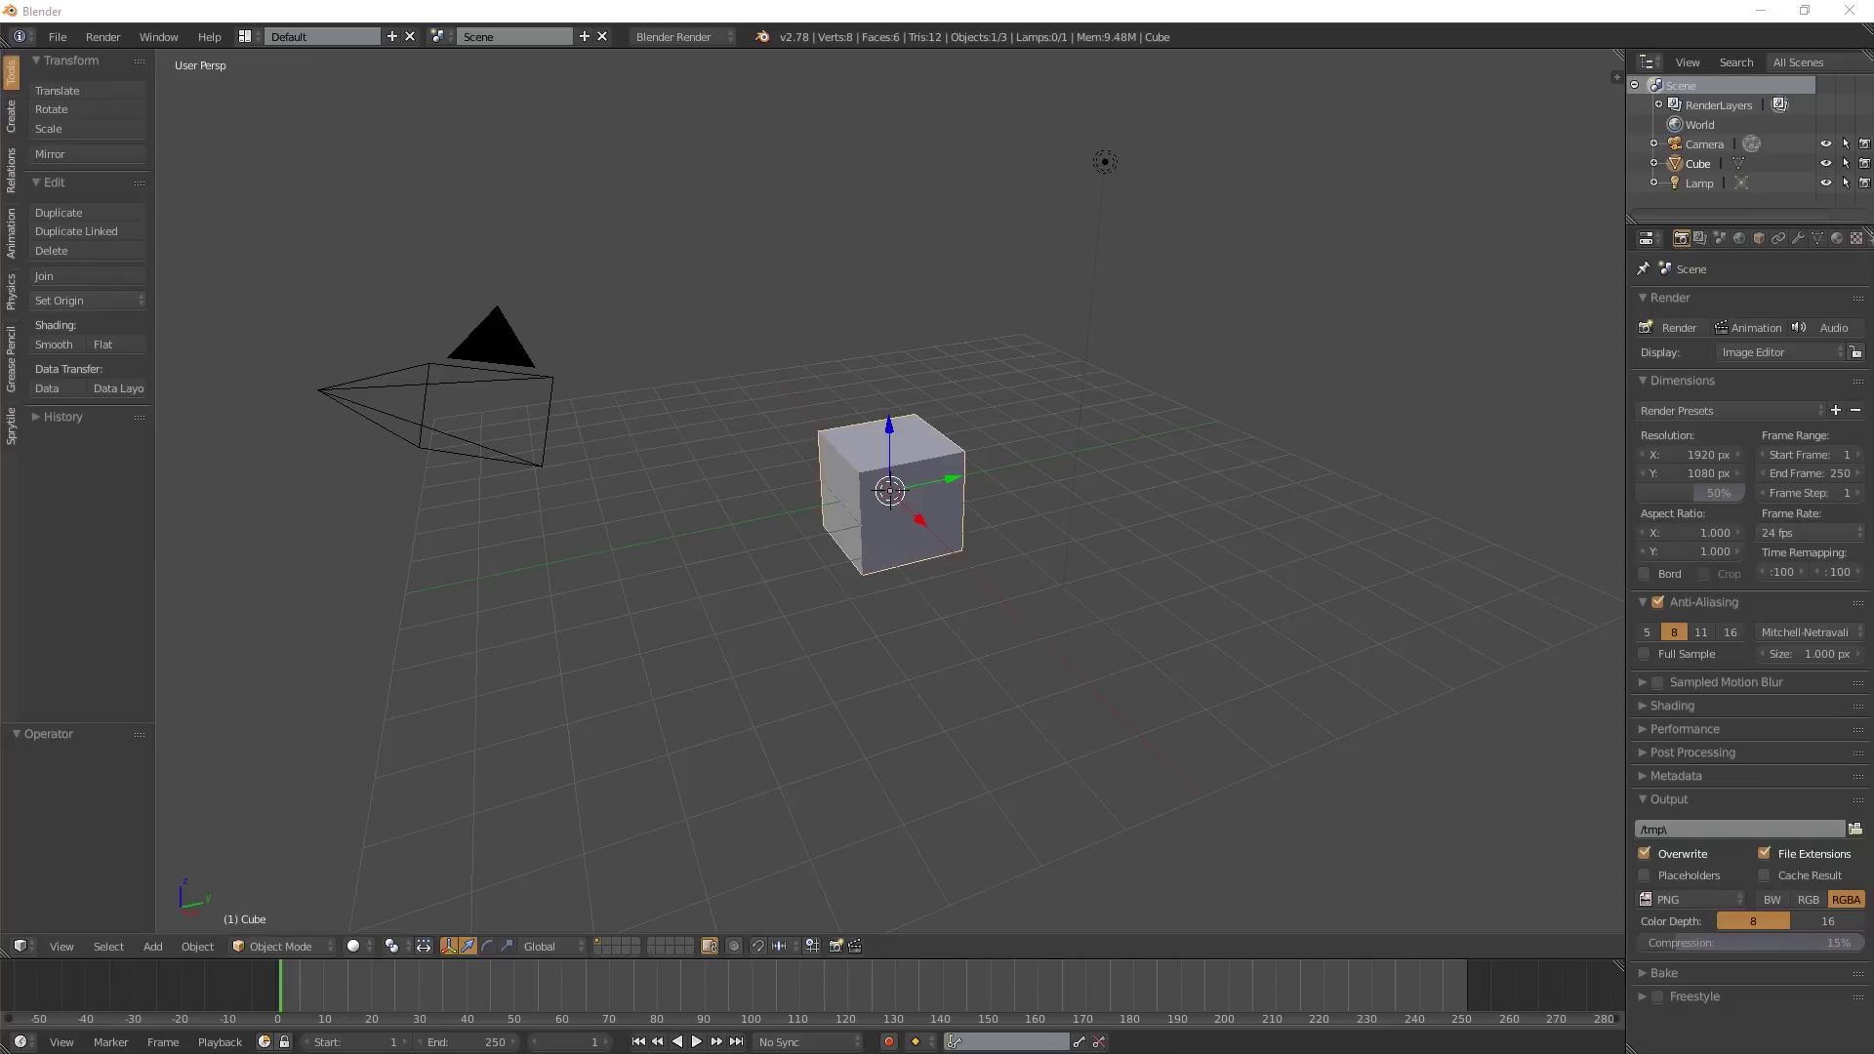
- Switch to the browser and check the save options for the sample tileset image on the Sprytile page
key(alt+Tab)
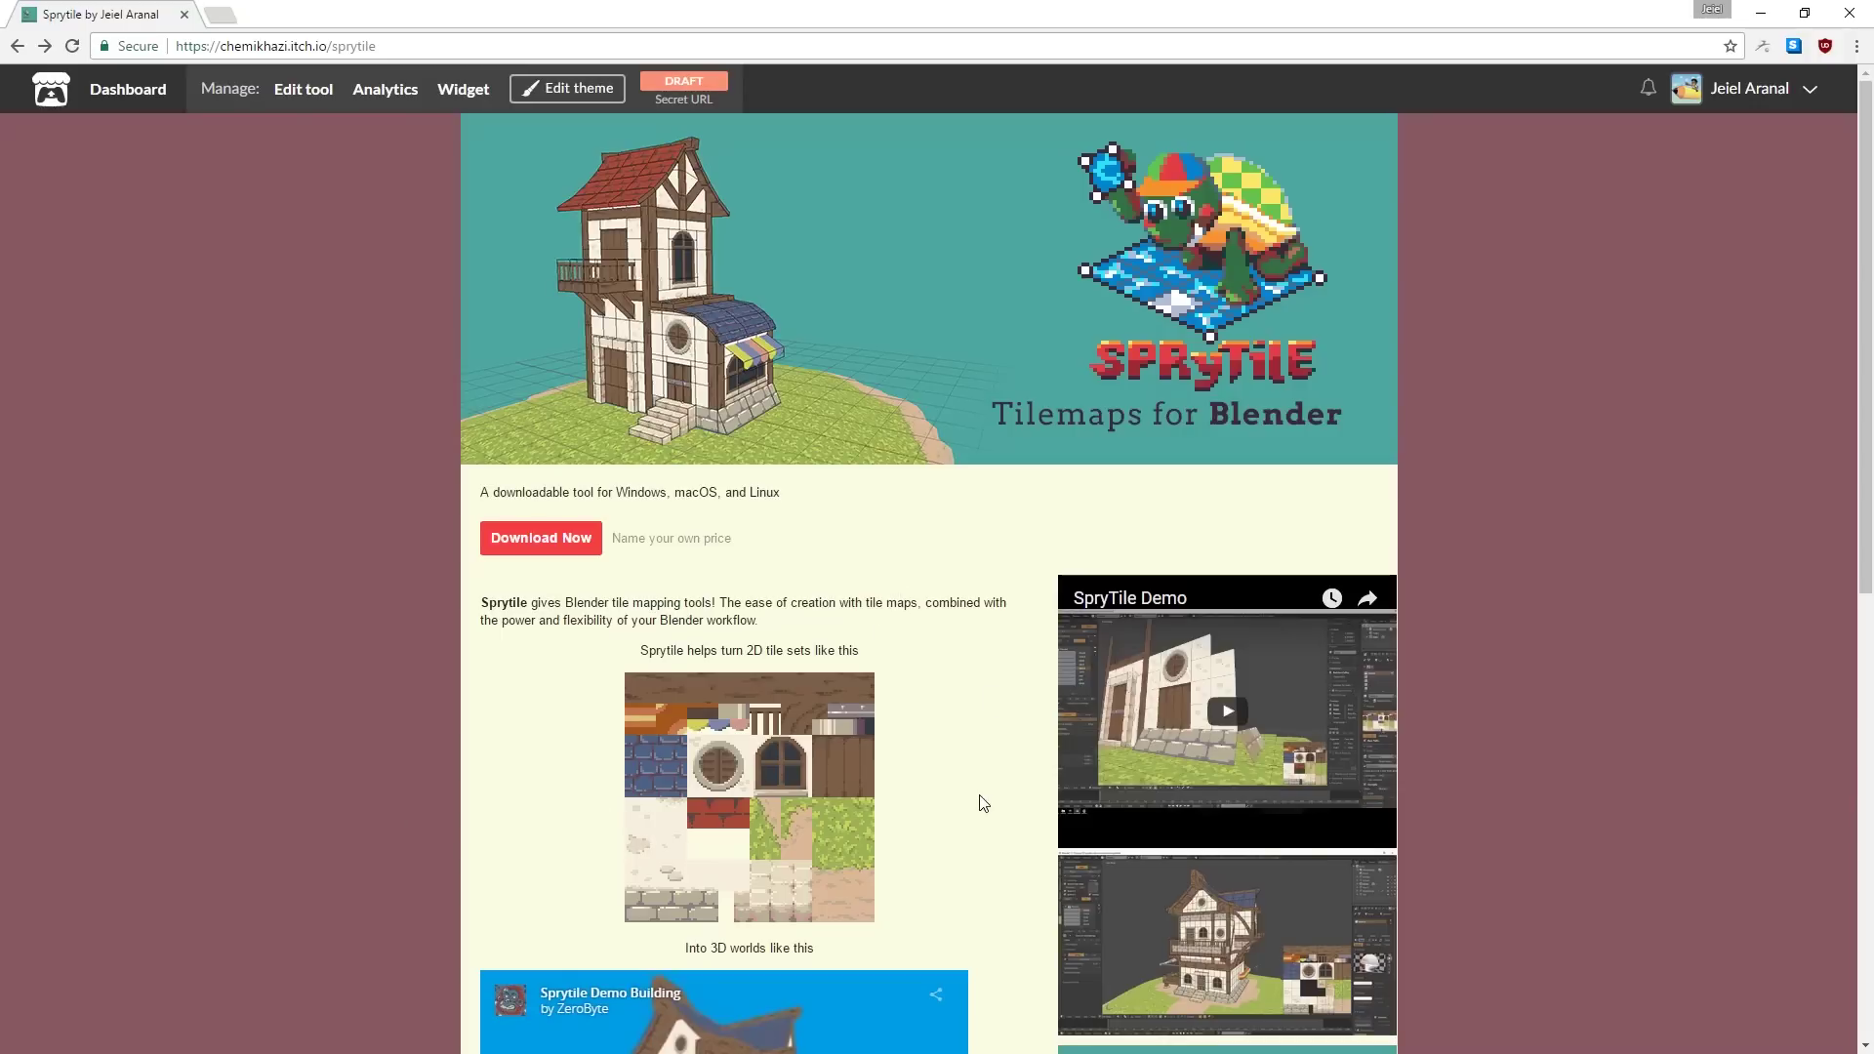
right_click(788, 801)
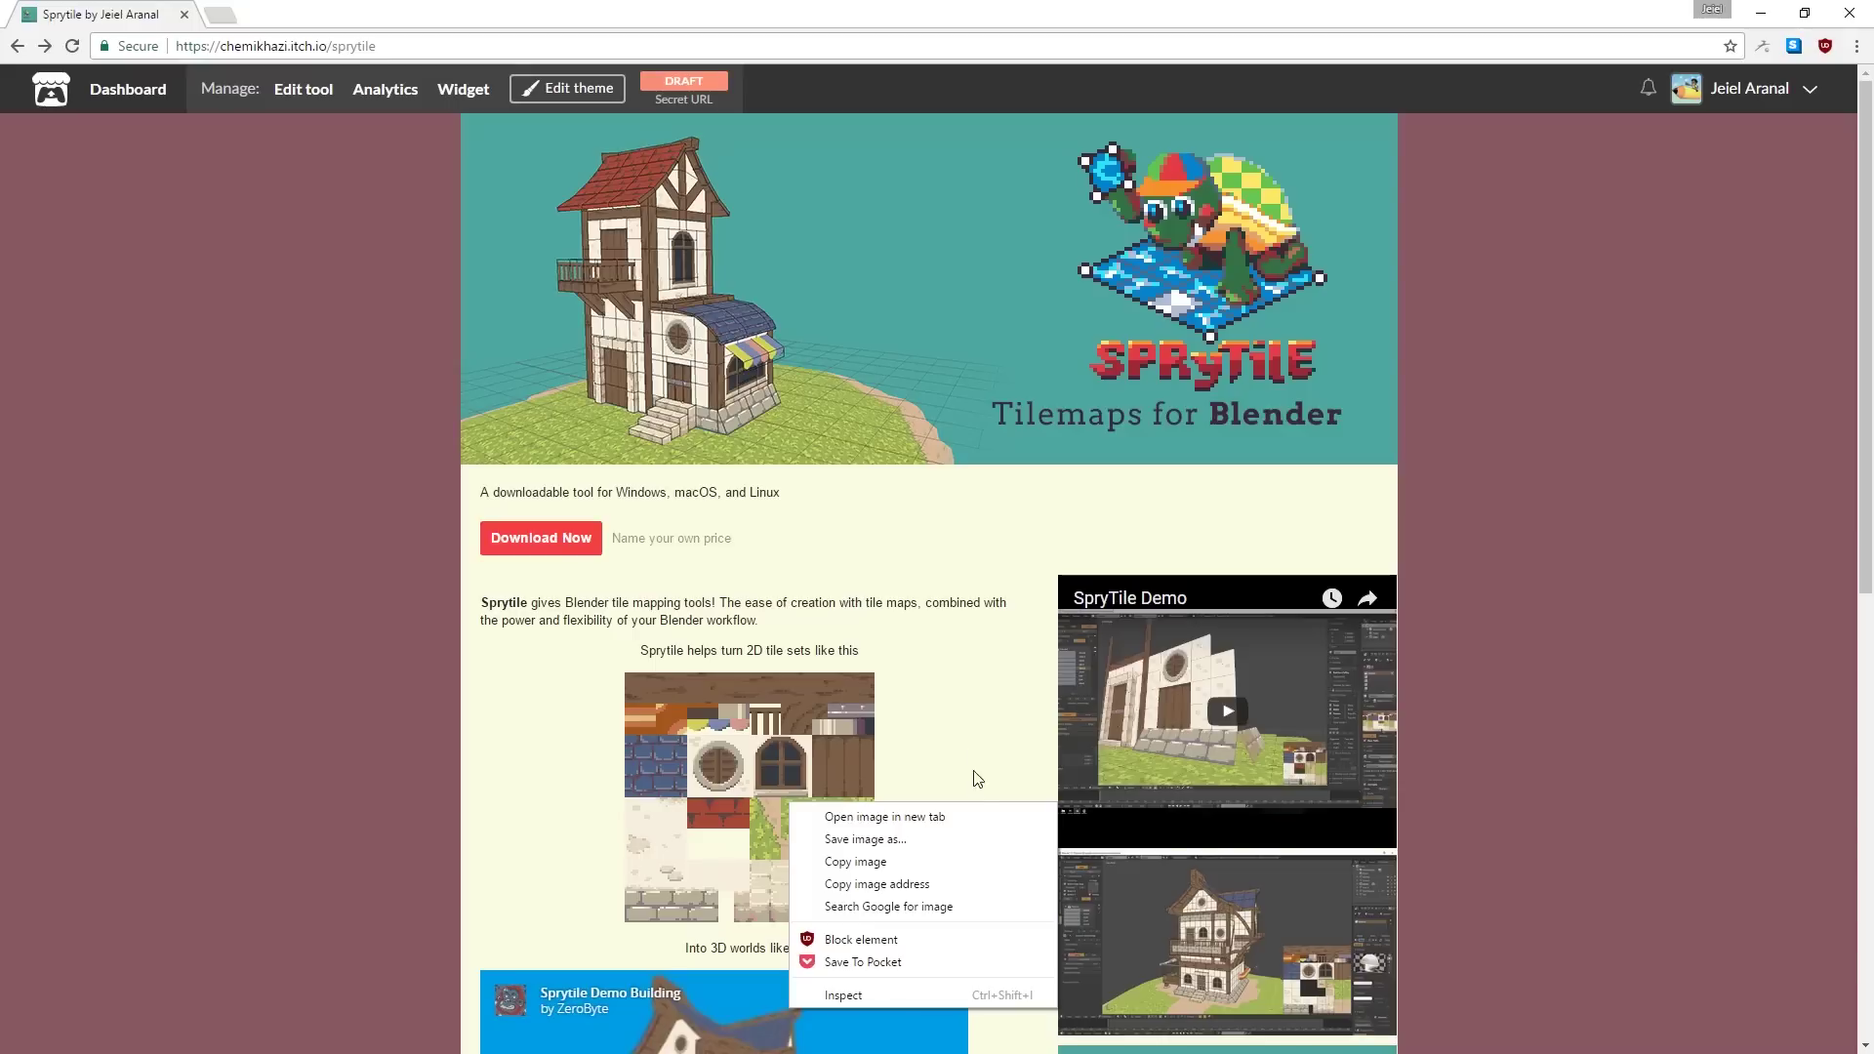
click(965, 671)
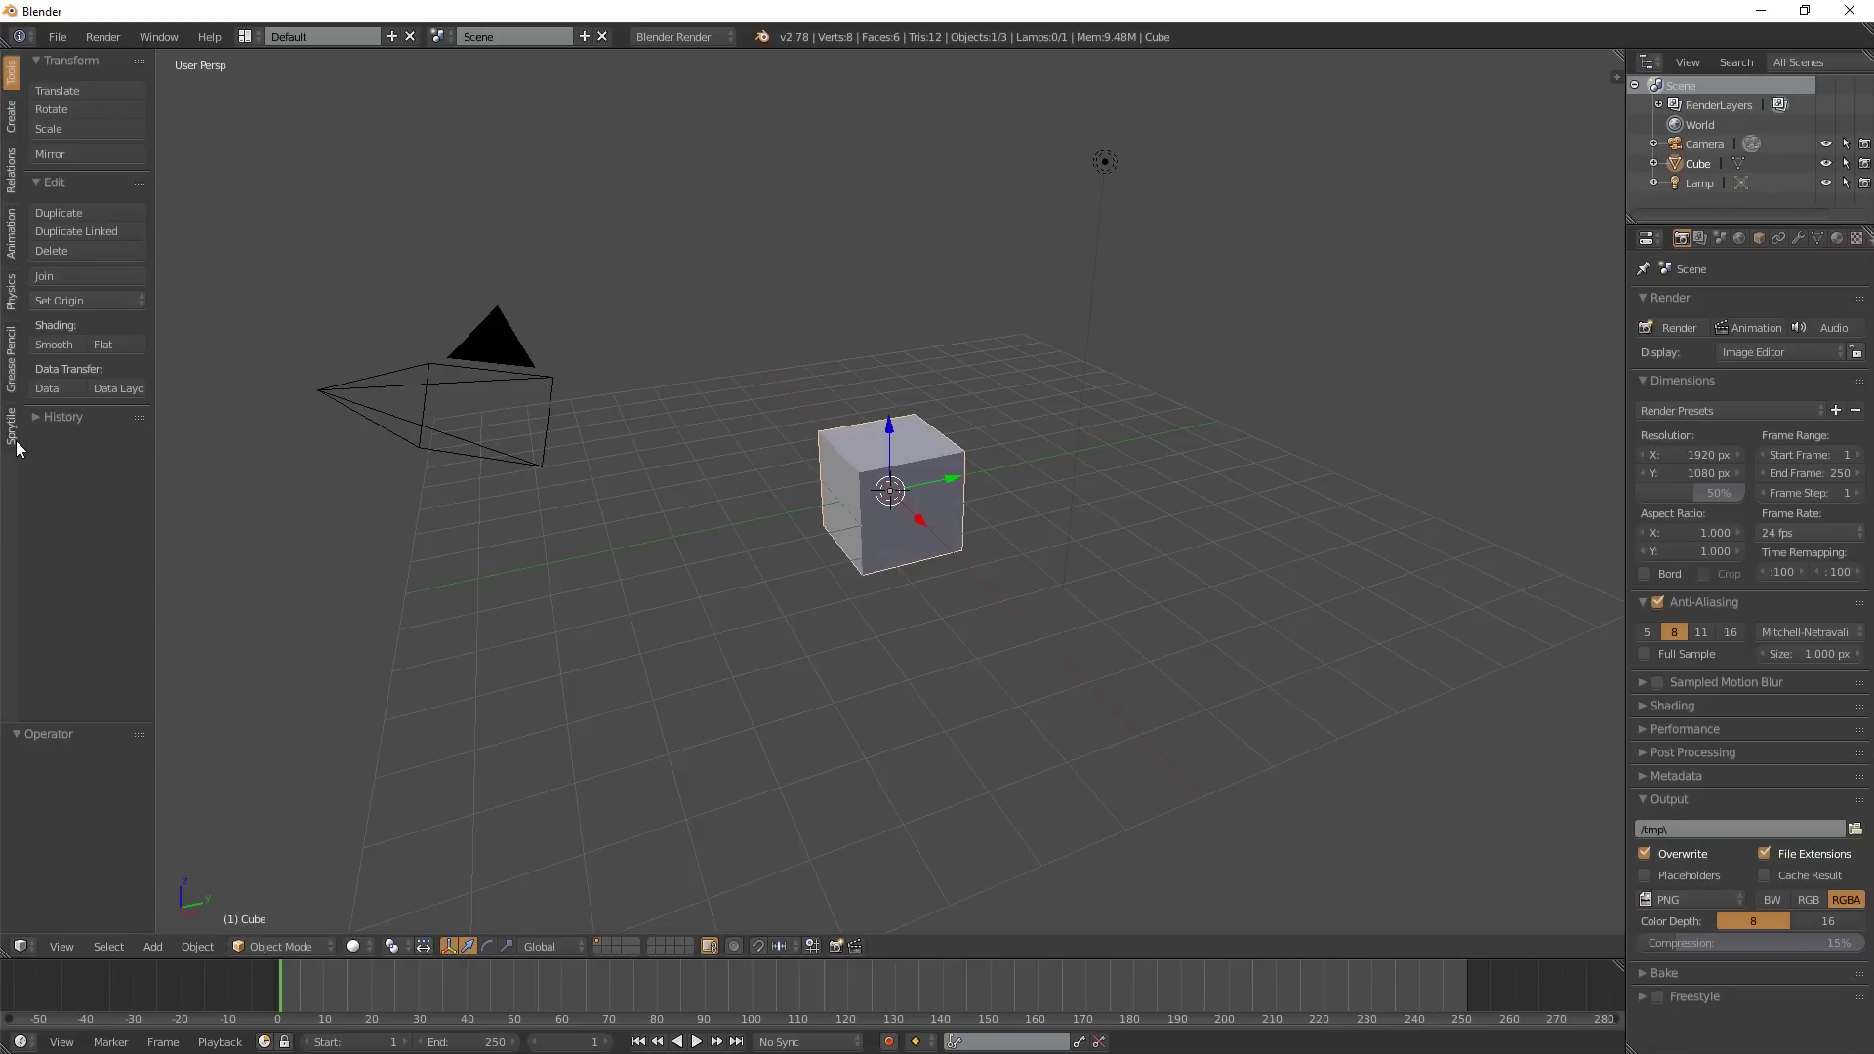
- Display the Sprytile tools at a wider width and set the cube's material to shadeless
click(16, 441)
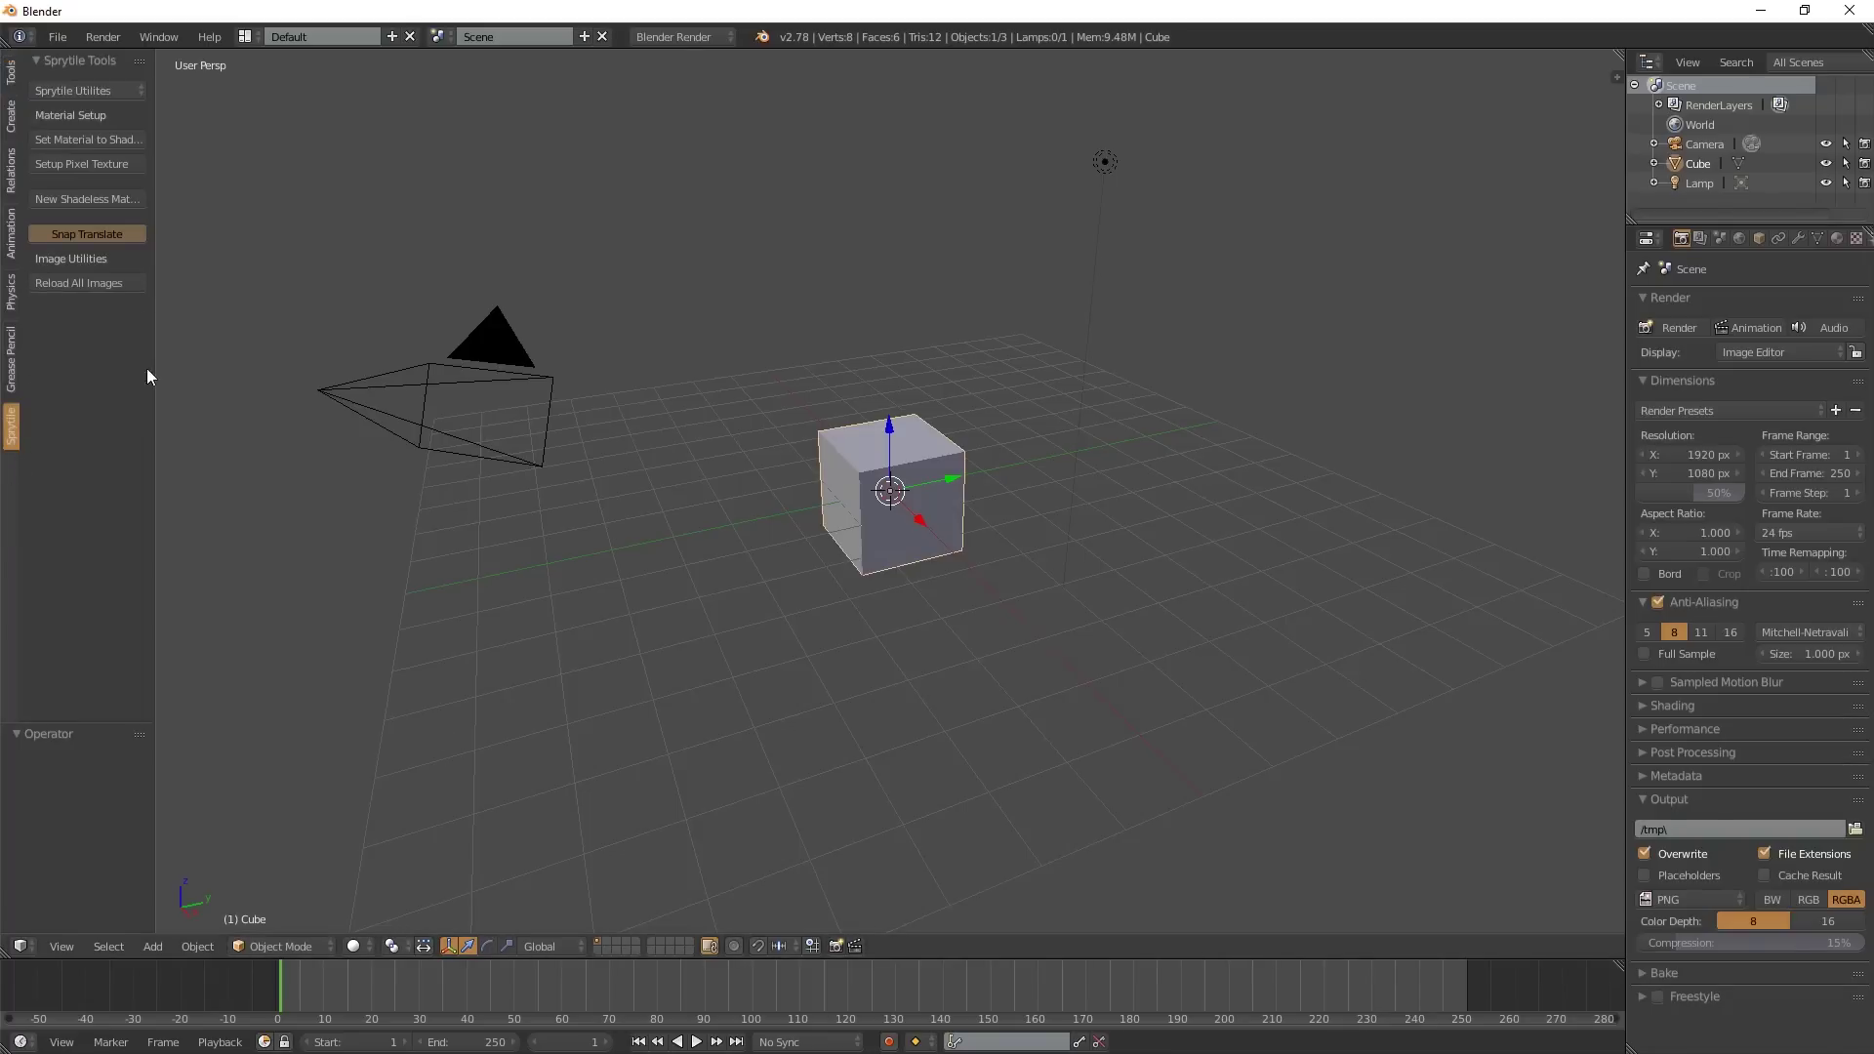
drag(154, 414, 240, 418)
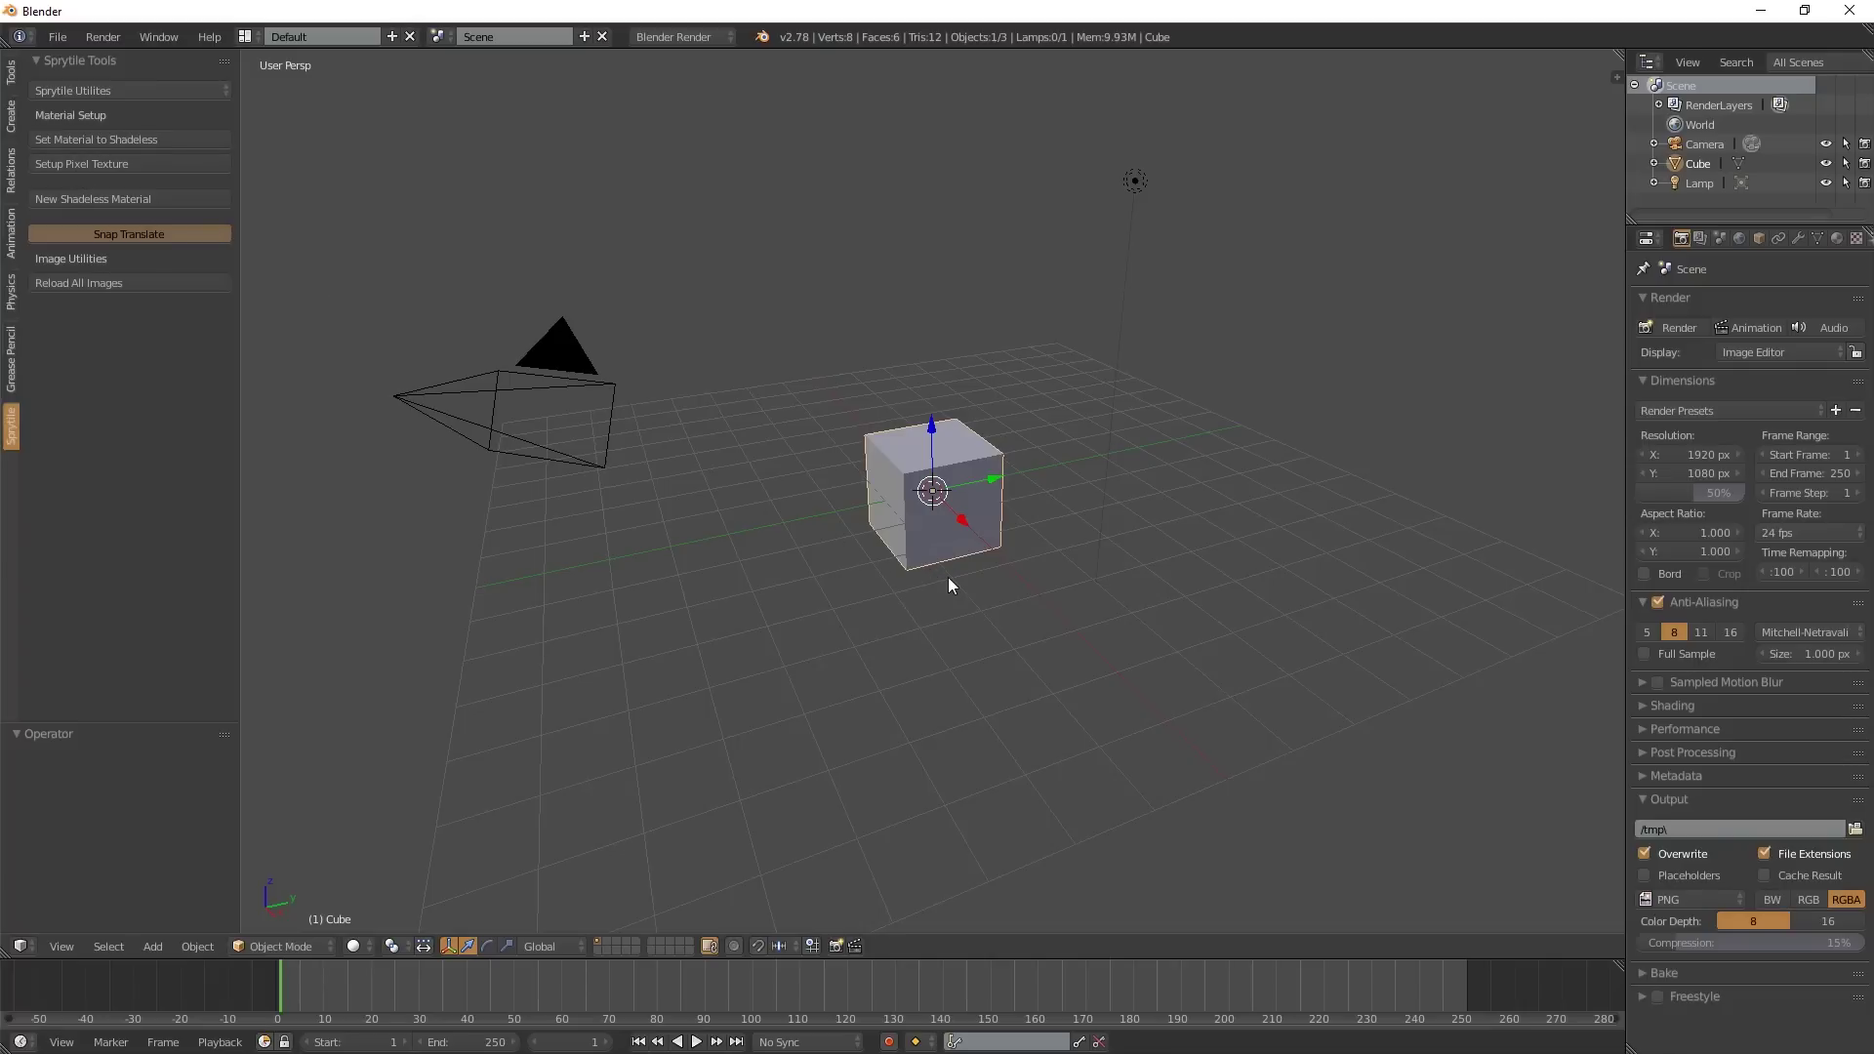
click(205, 139)
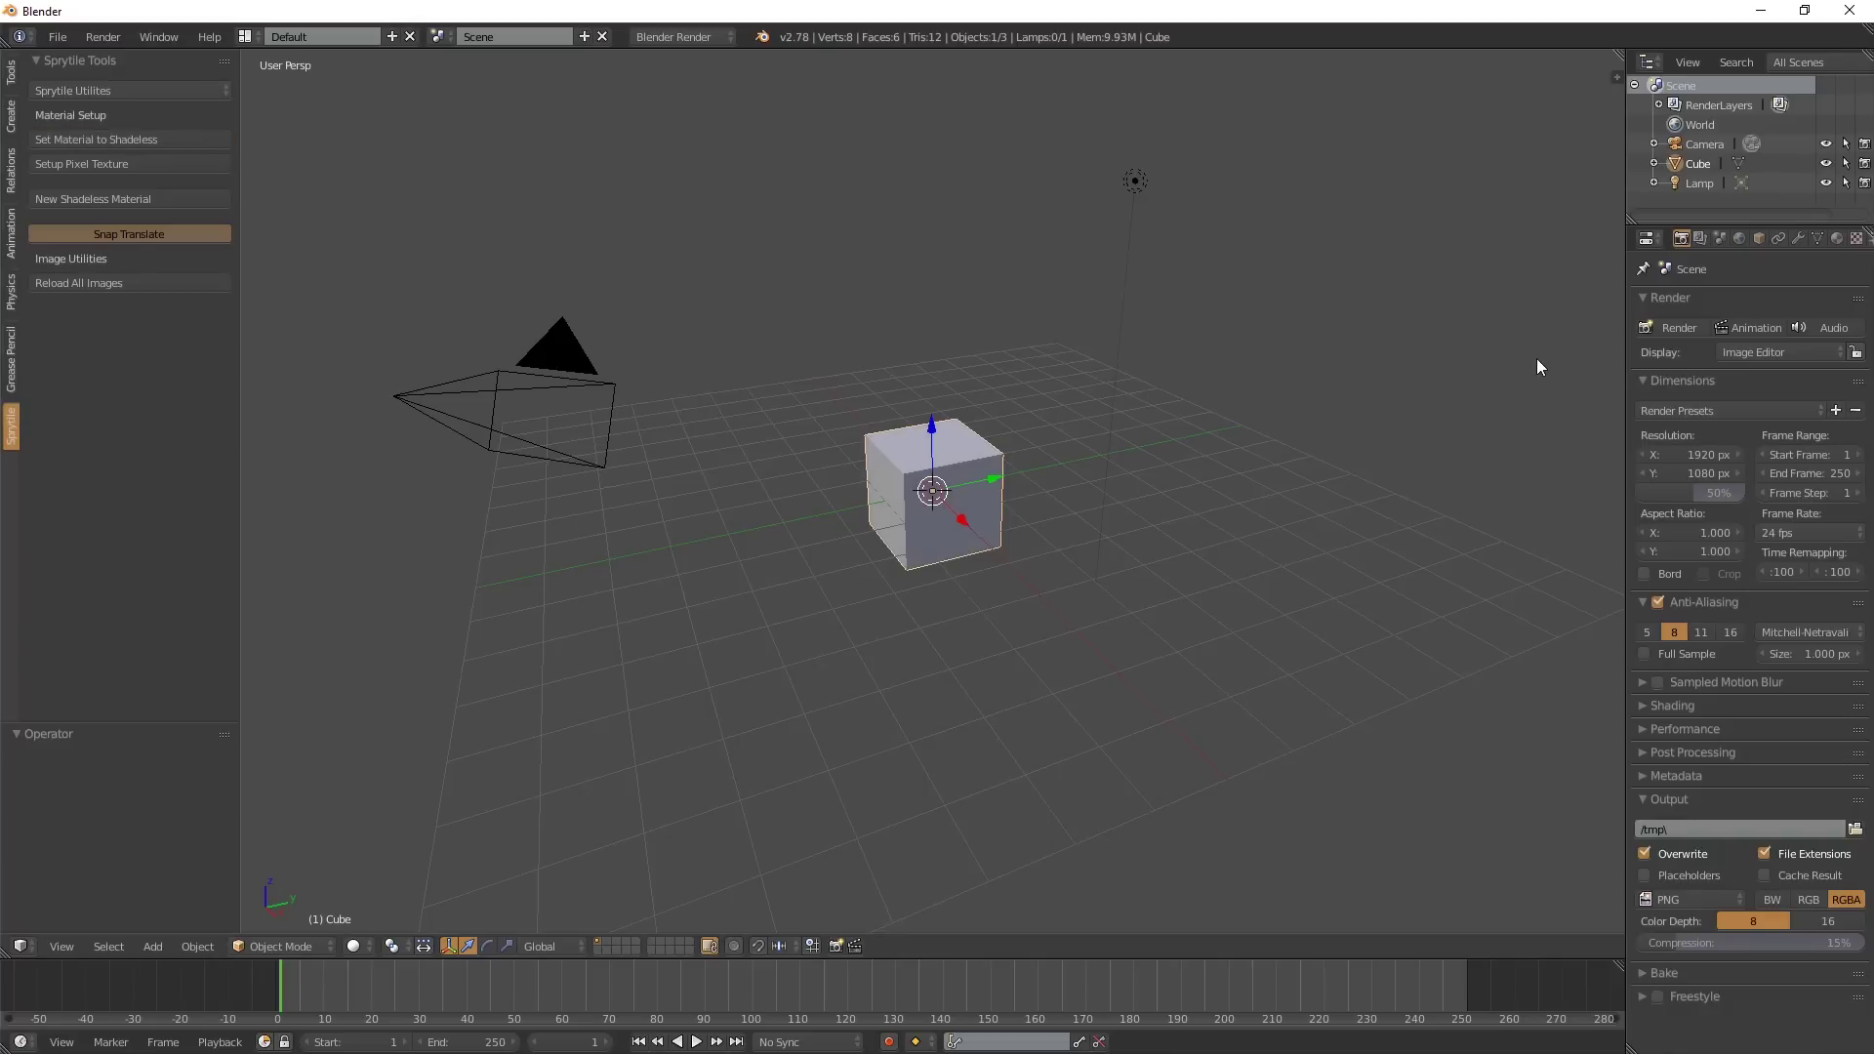
- Replace the default texture in the cube material's first slot with a new texture
click(1857, 240)
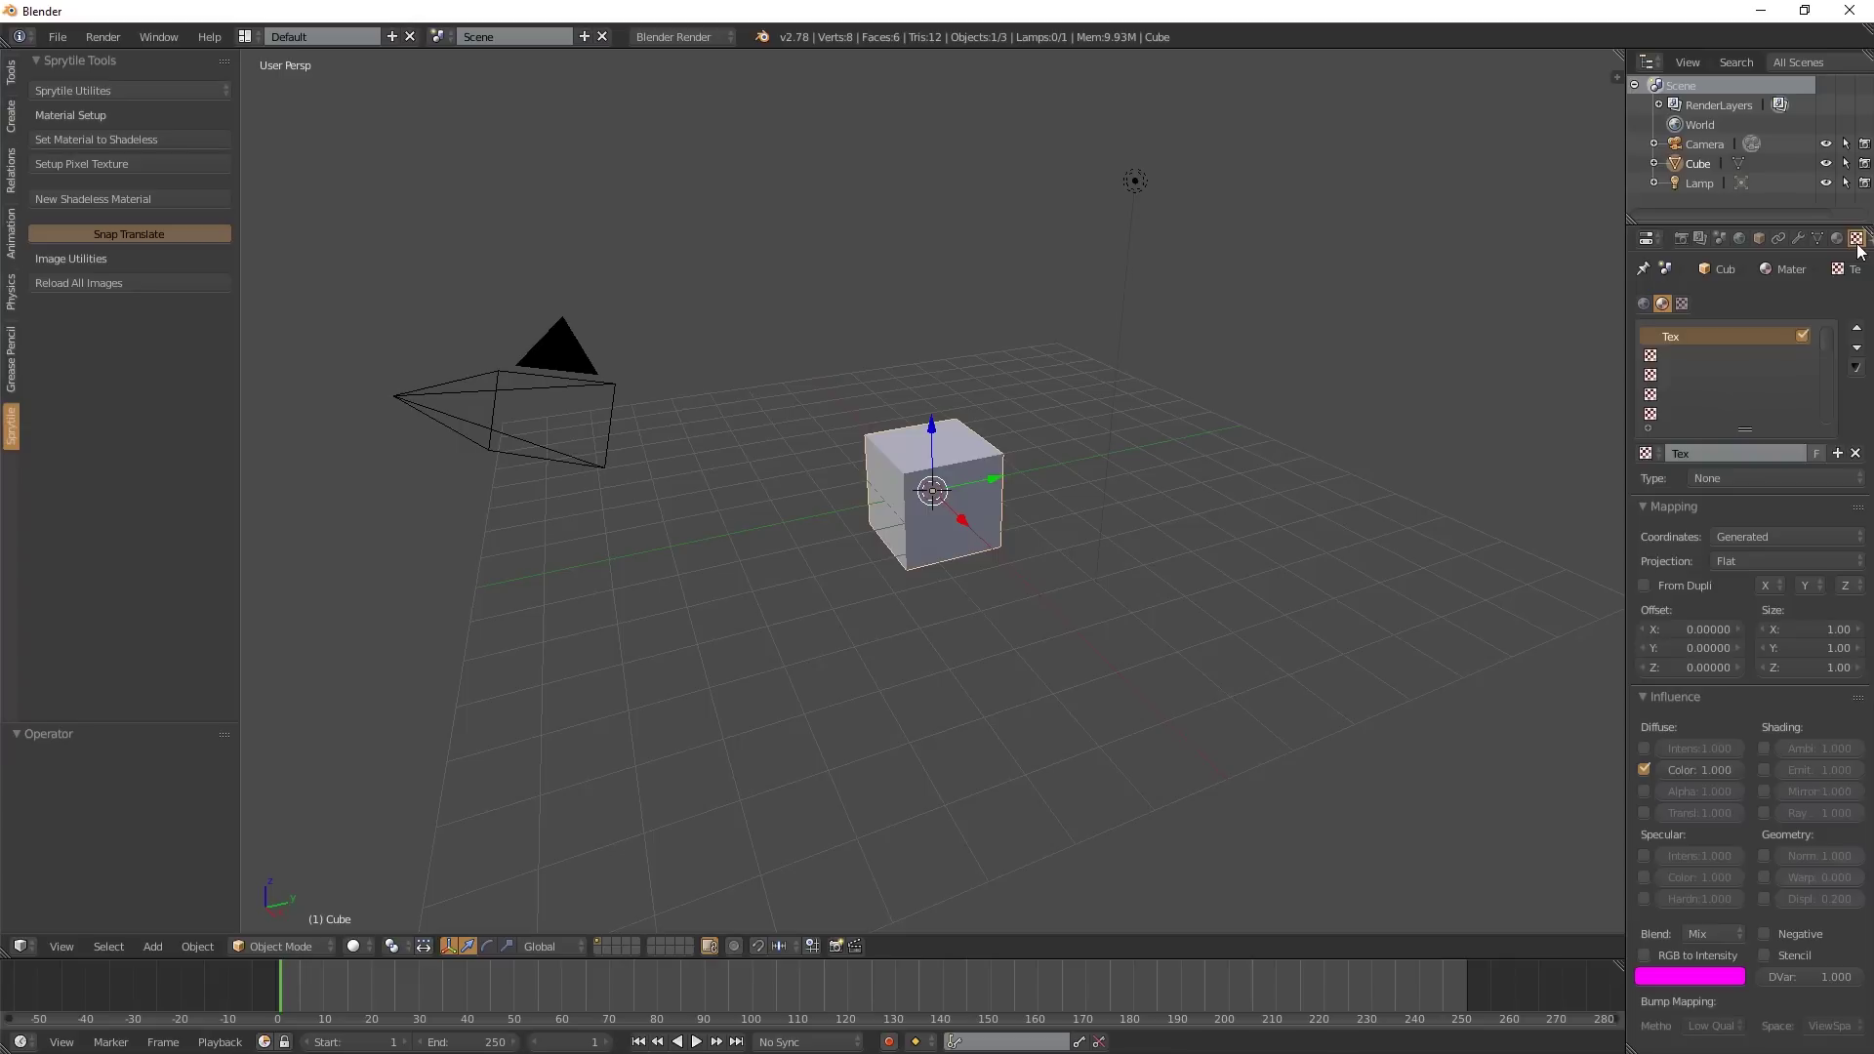
click(1856, 453)
click(1743, 453)
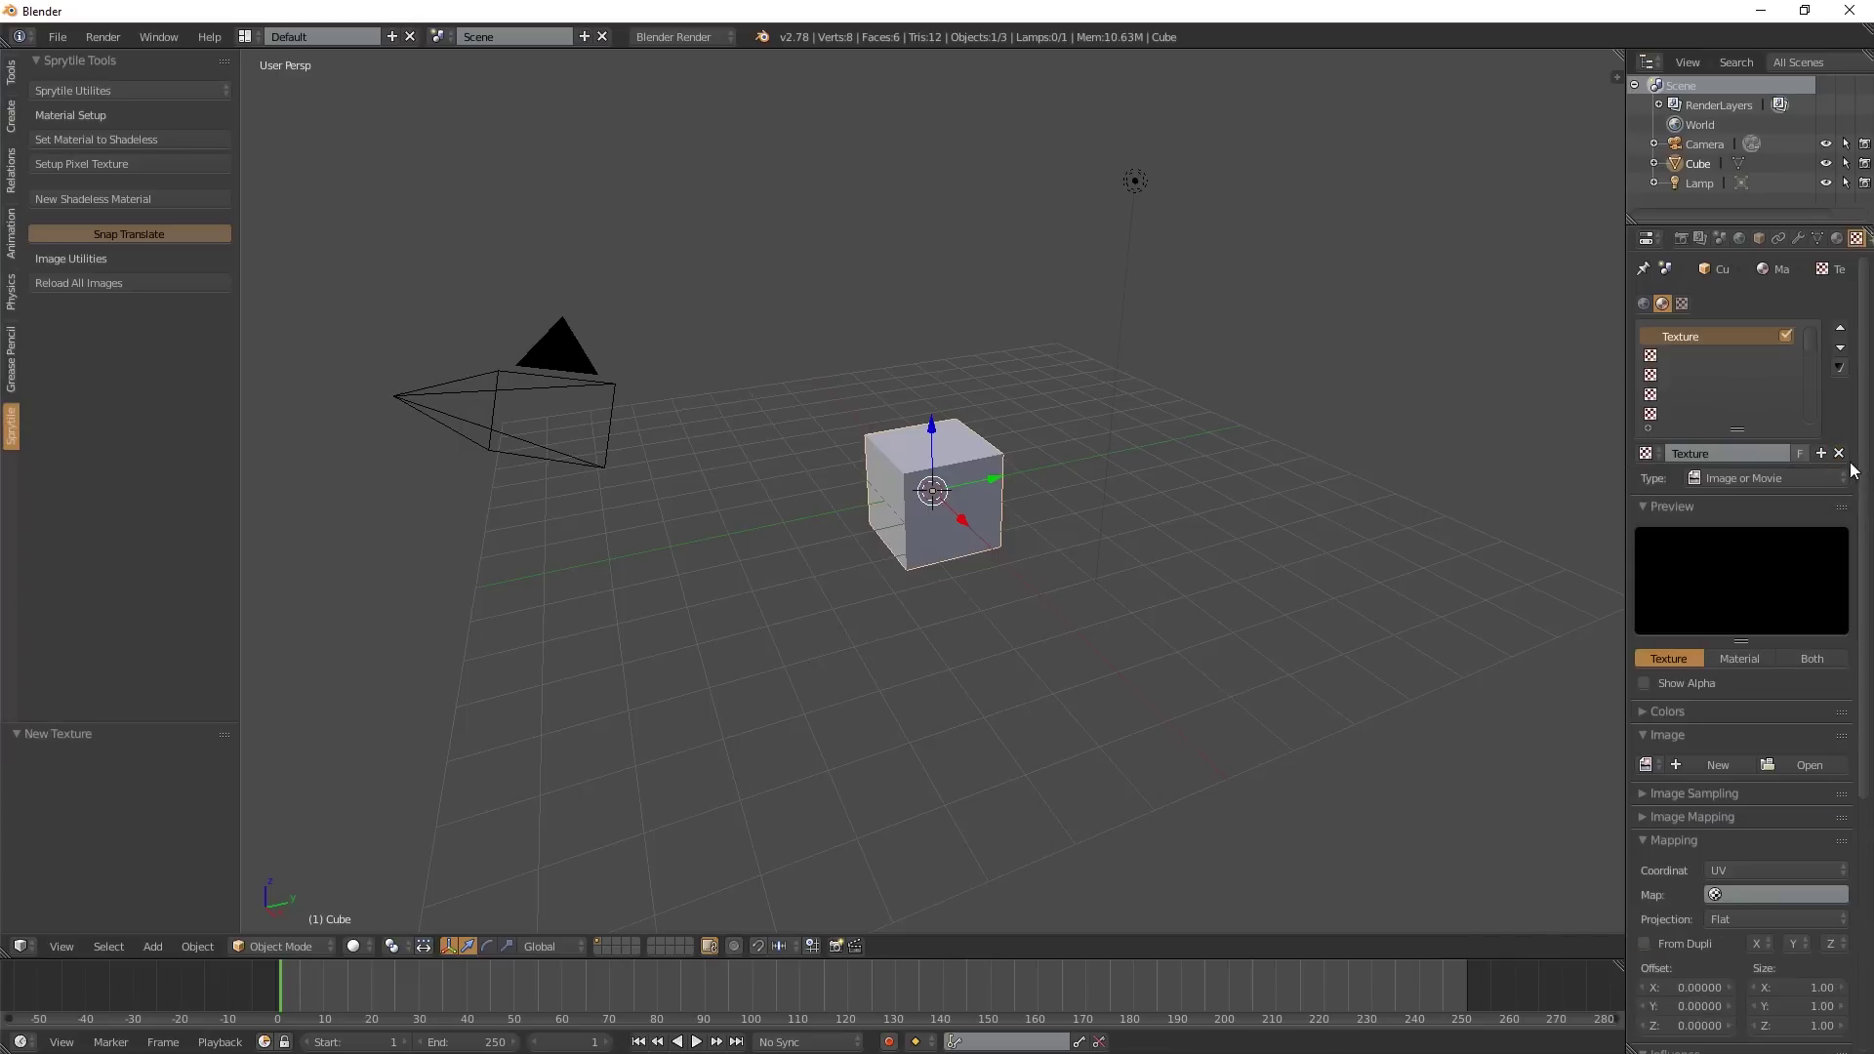
- Load tileset.png from the sprytile-demo folder into the texture and set it up as a pixel texture
click(1829, 767)
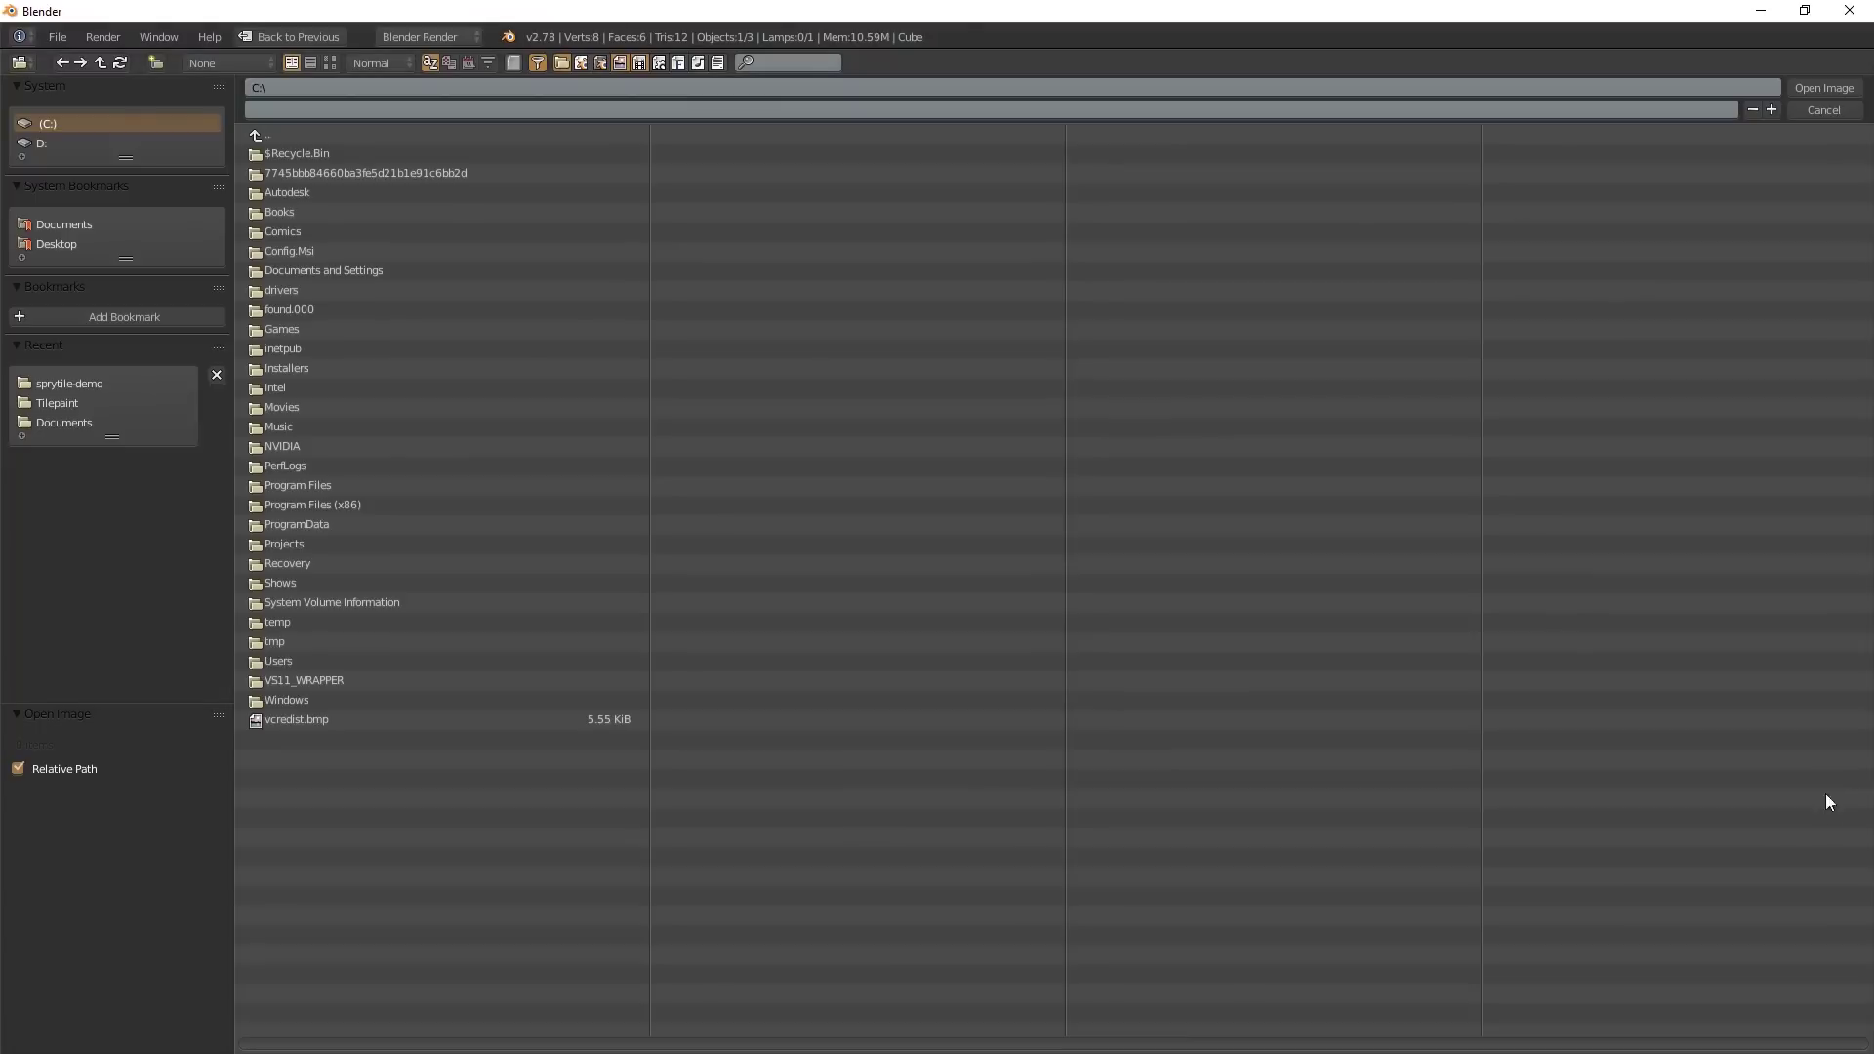
click(80, 404)
click(87, 386)
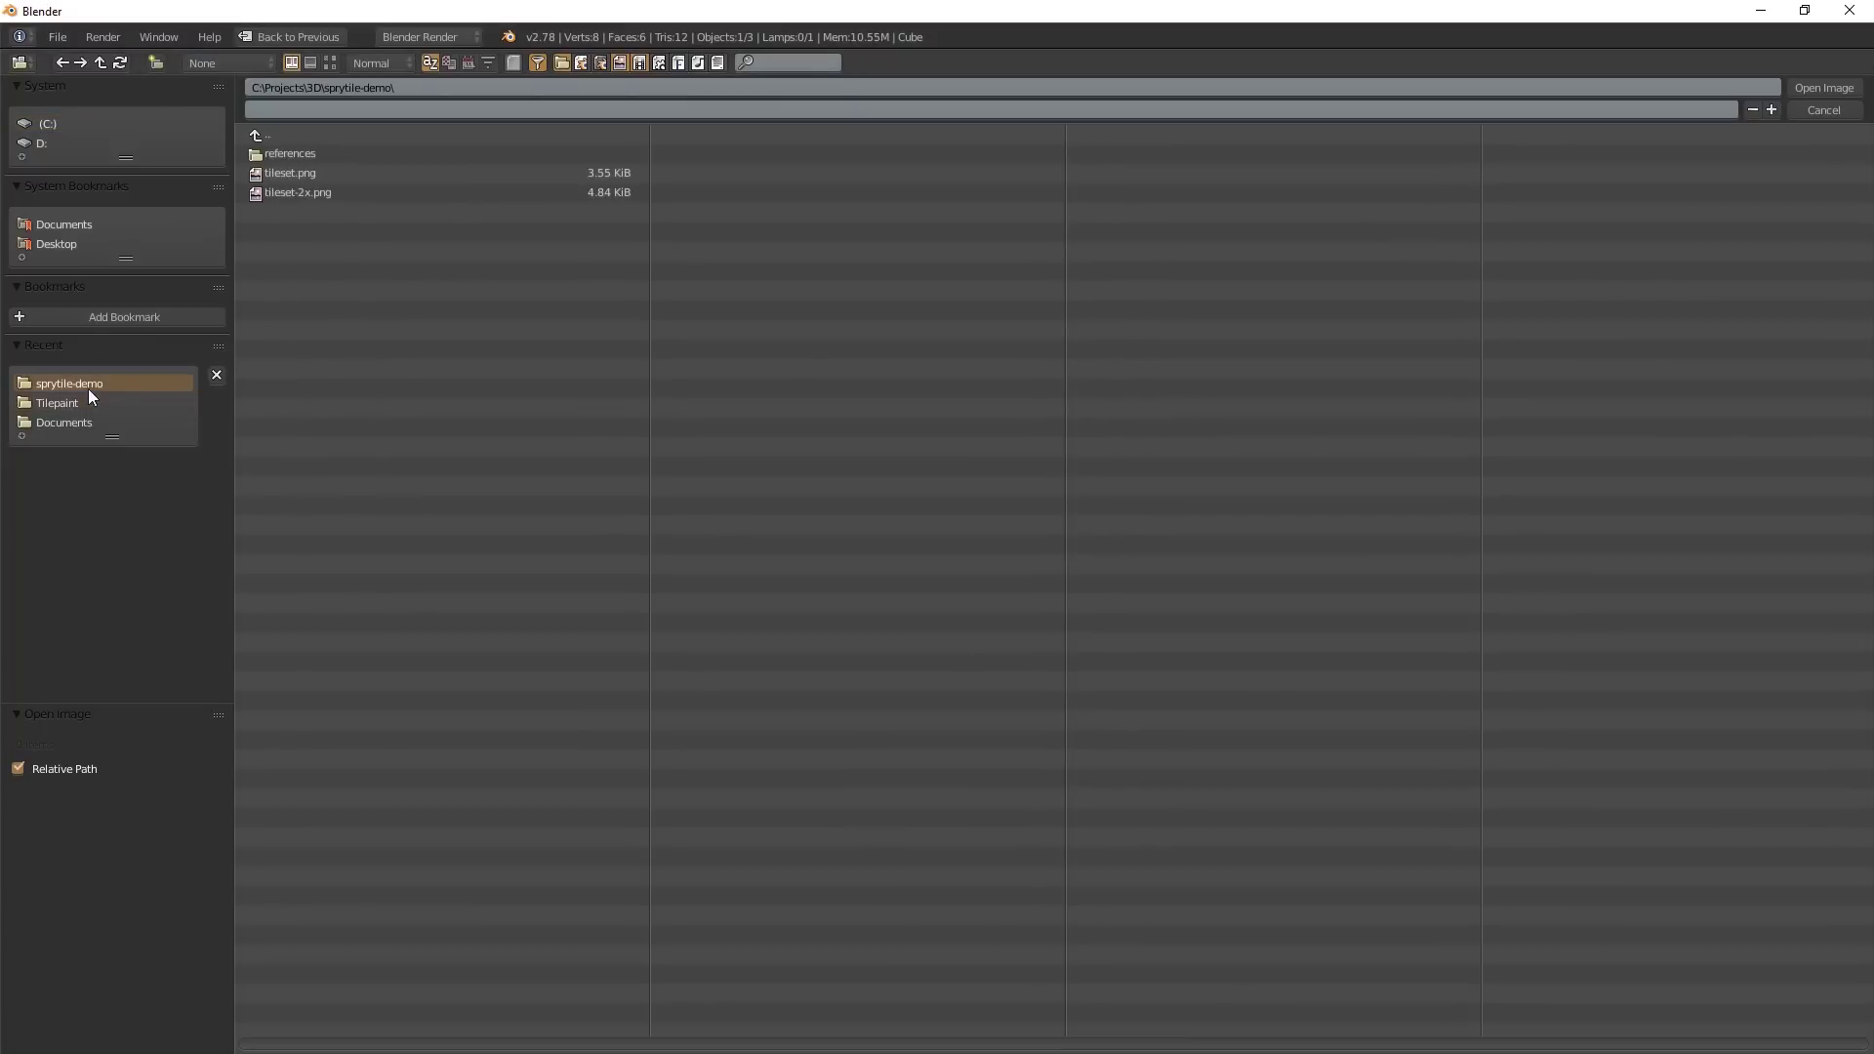
click(284, 174)
double_click(284, 174)
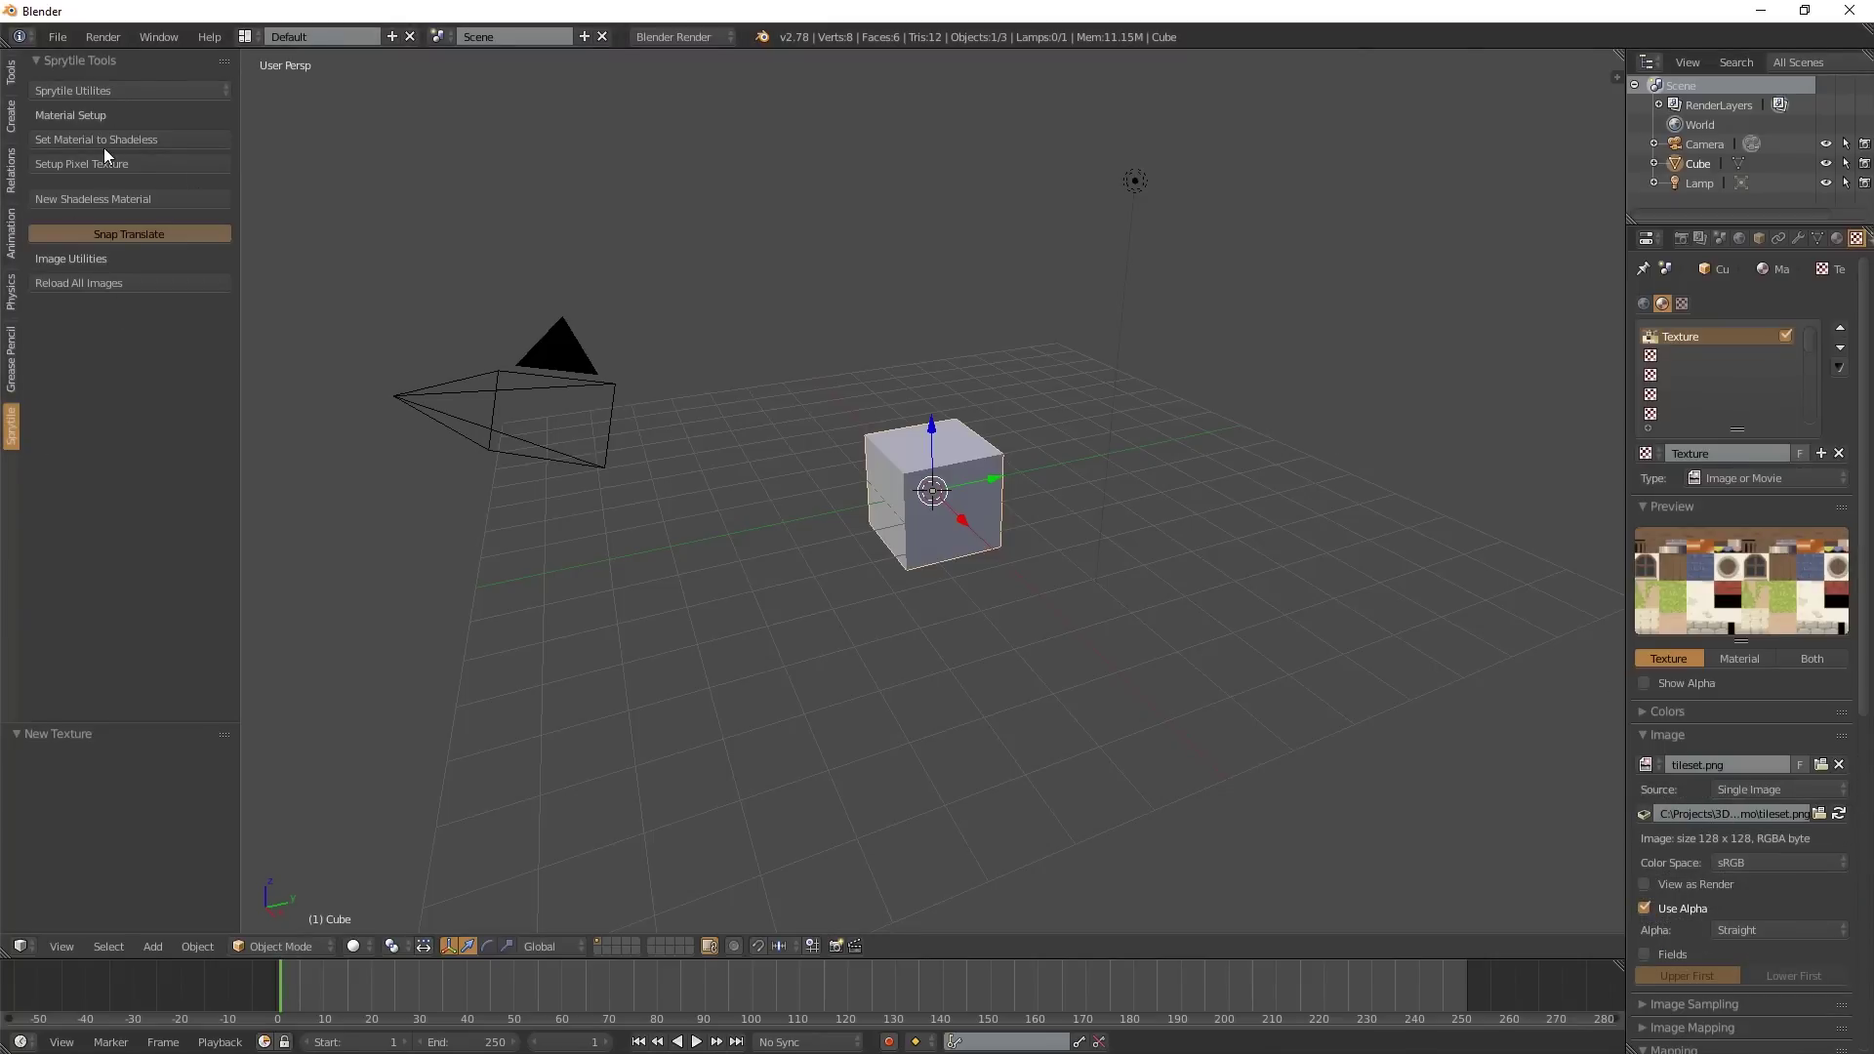
click(177, 163)
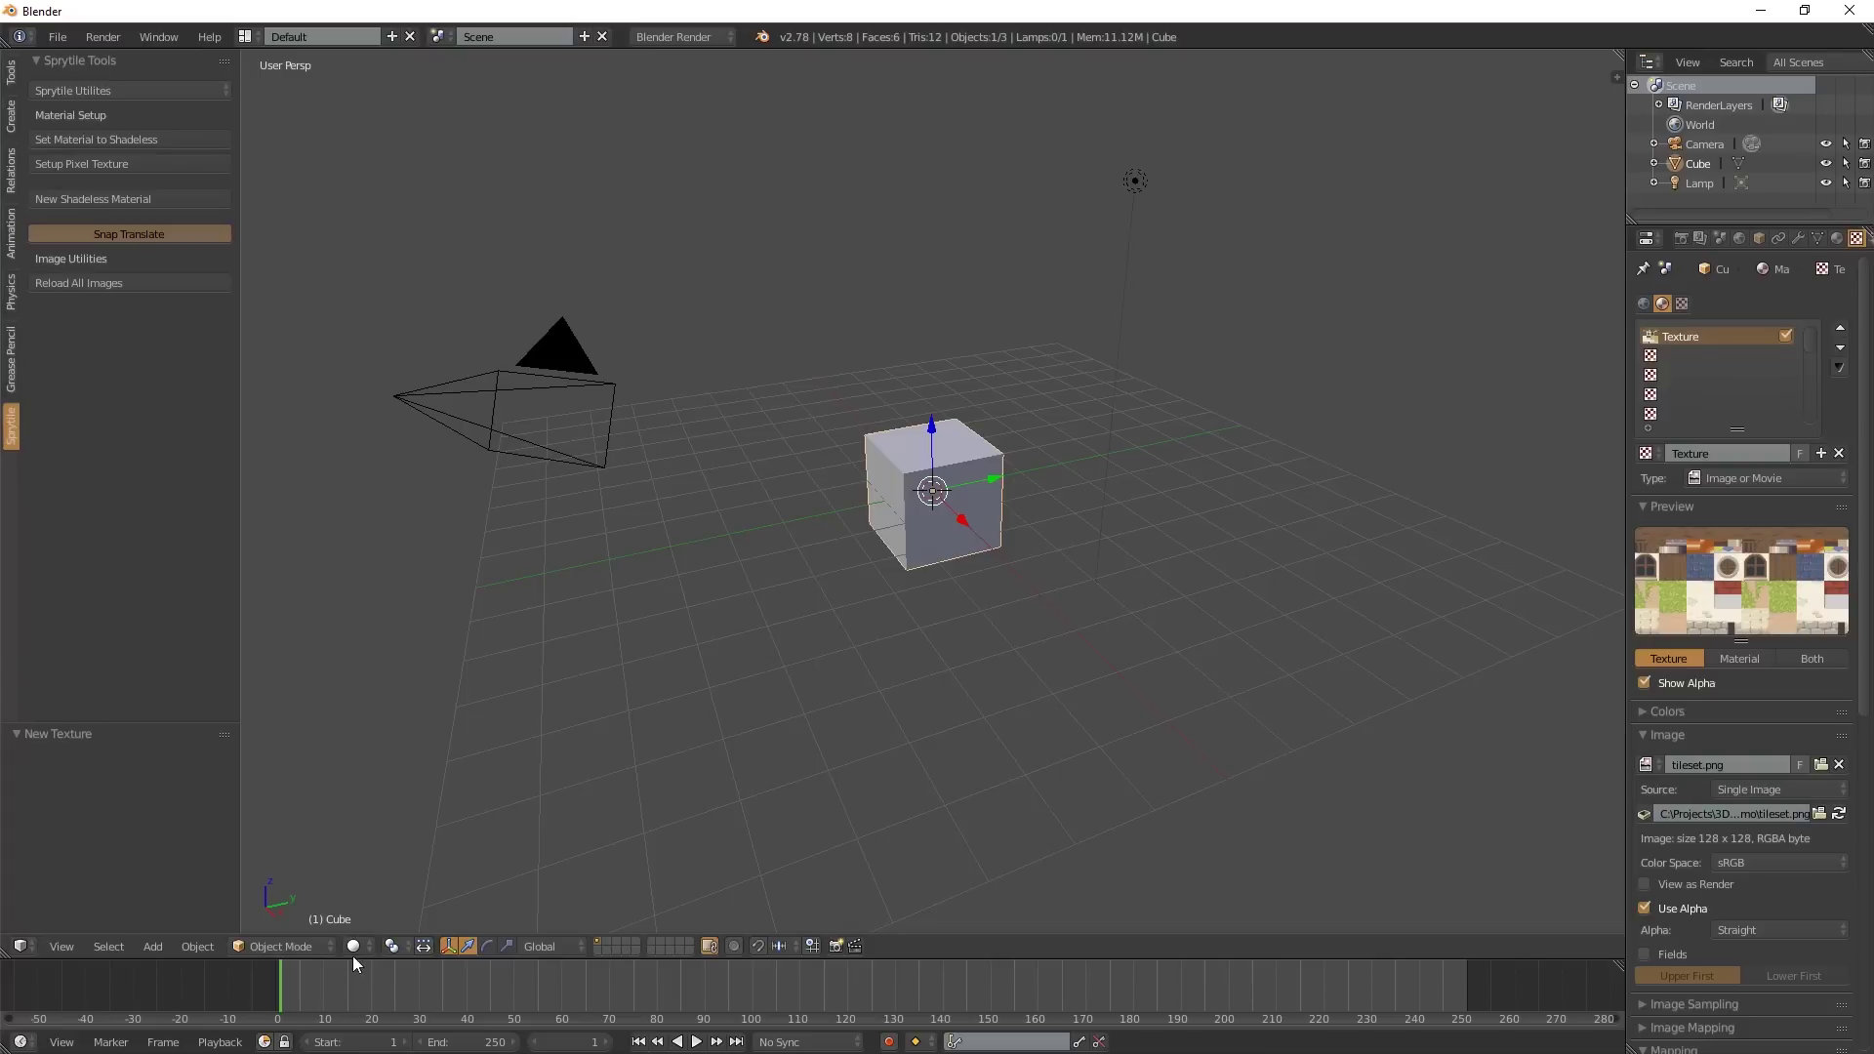
- Hide the 3D manipulator and switch the cube to Edit Mode
click(423, 946)
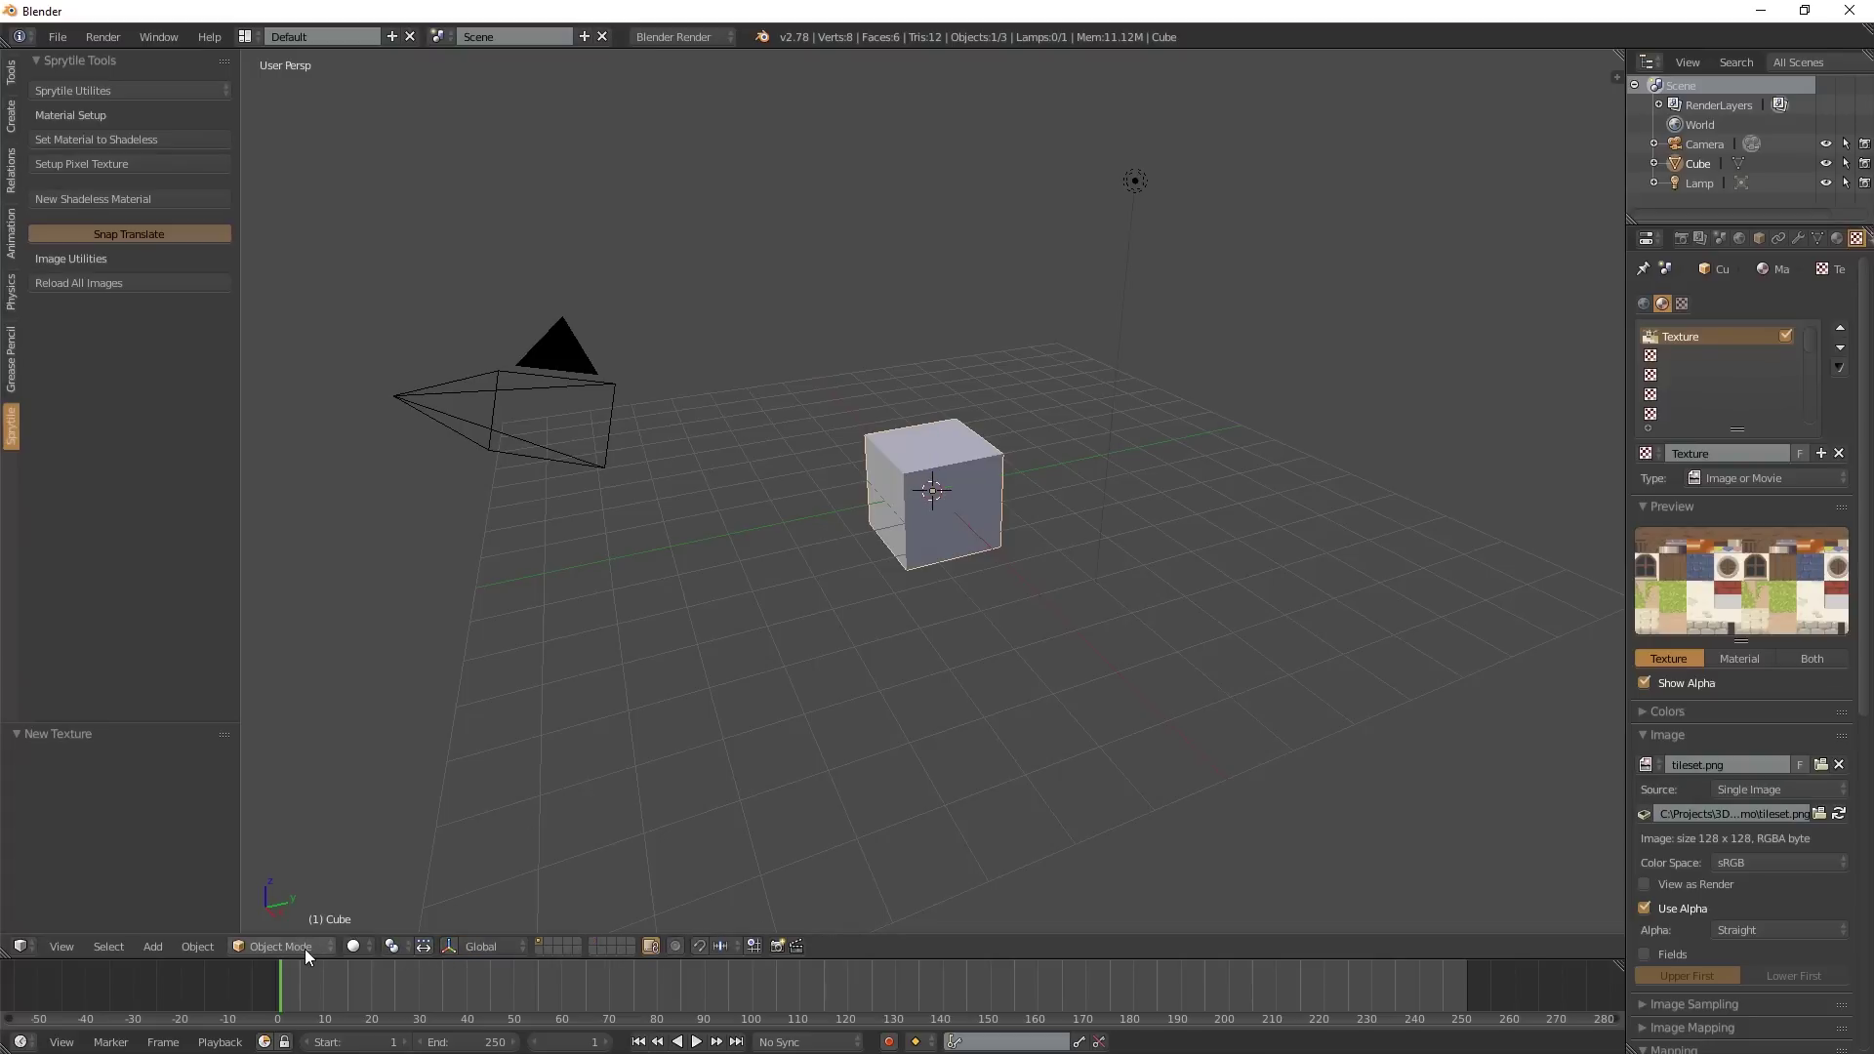
click(305, 948)
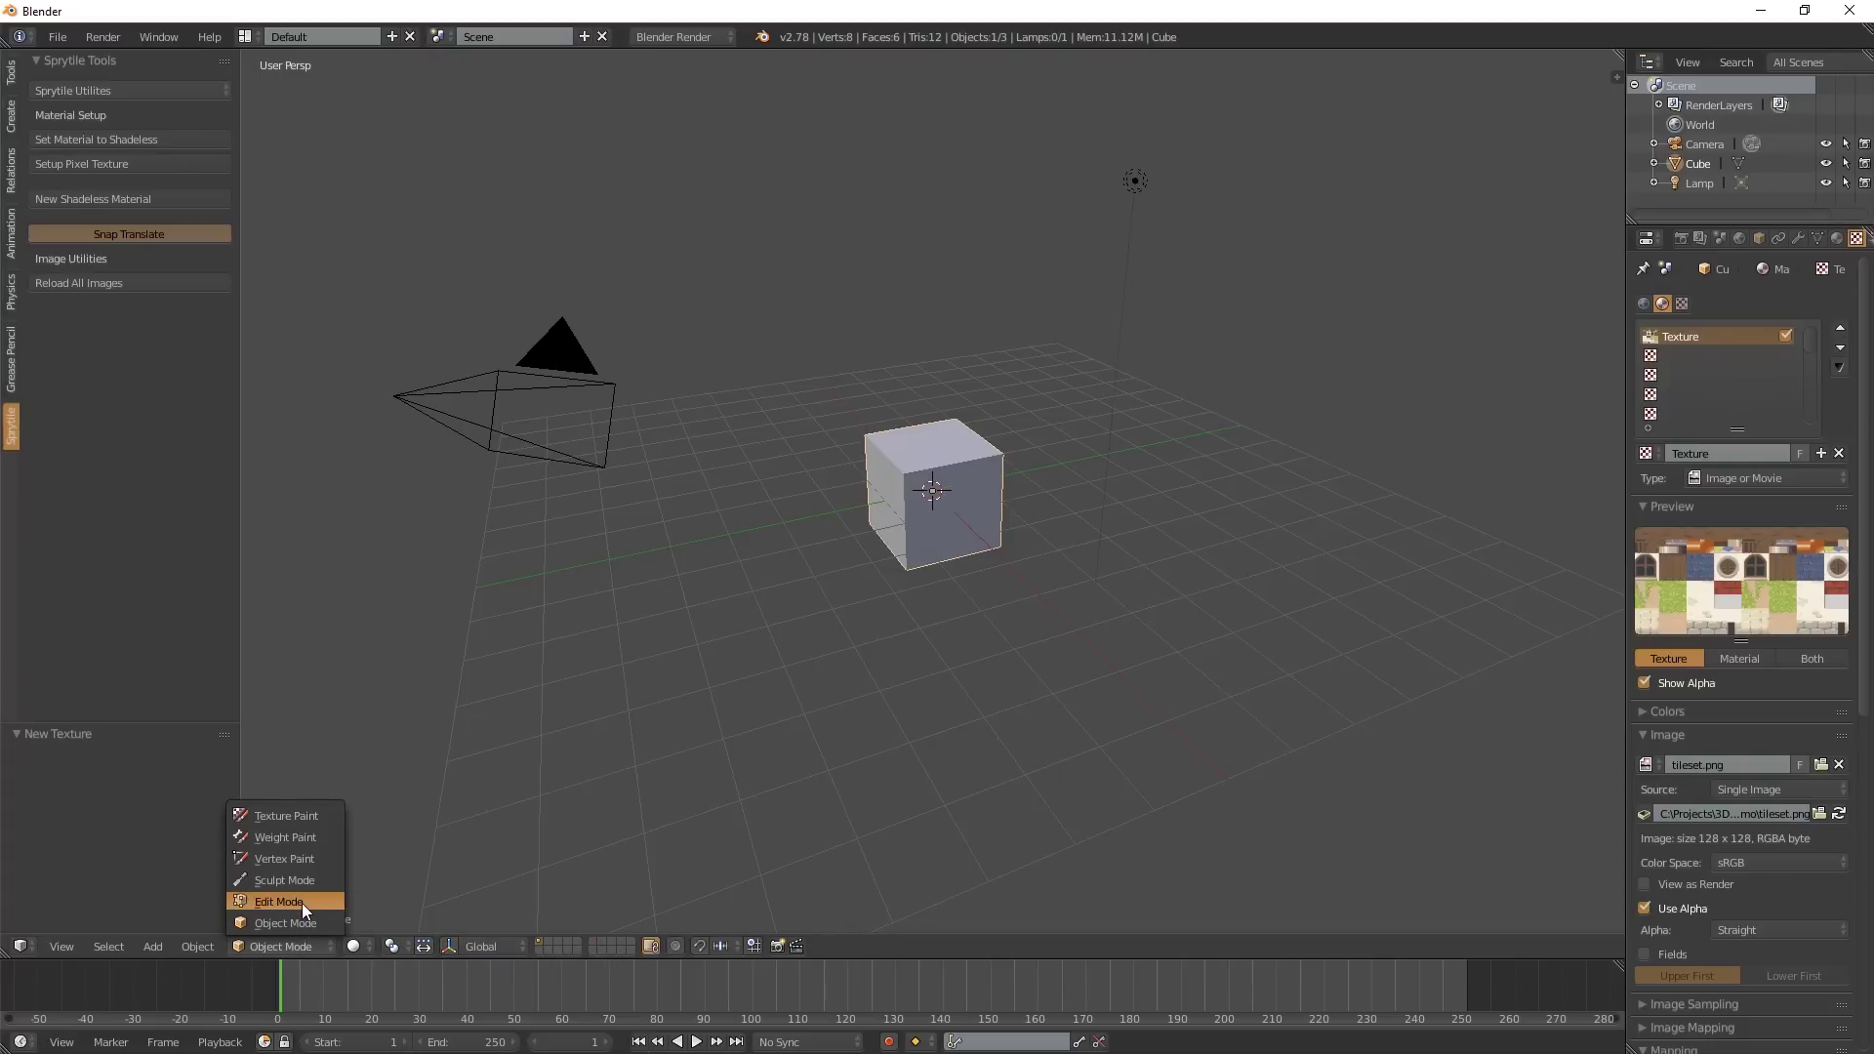
click(301, 904)
middle_drag(579, 830, 805, 816)
middle_drag(1158, 590, 944, 655)
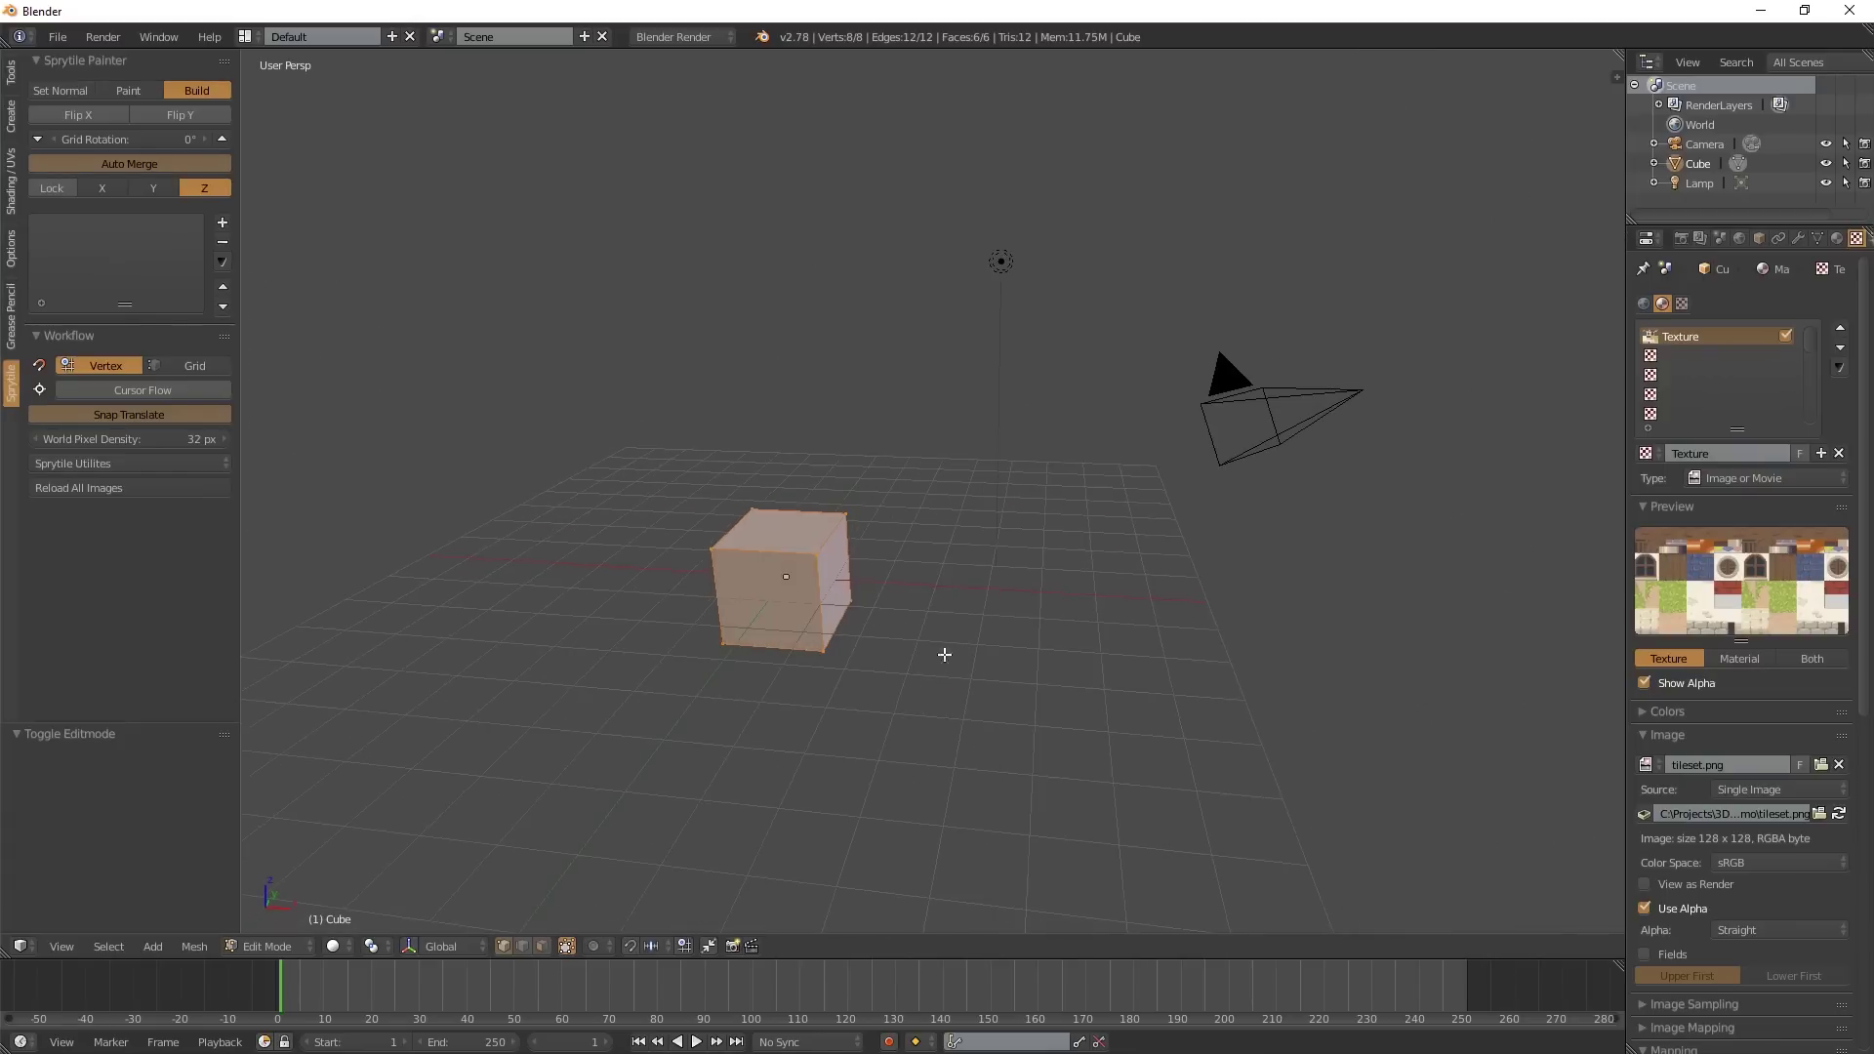
- Delete all of the cube's vertices and run Reset Sprytile from the Sprytile utilities
mouse_move(802, 622)
middle_down()
mouse_move(963, 661)
mouse_move(803, 619)
middle_up()
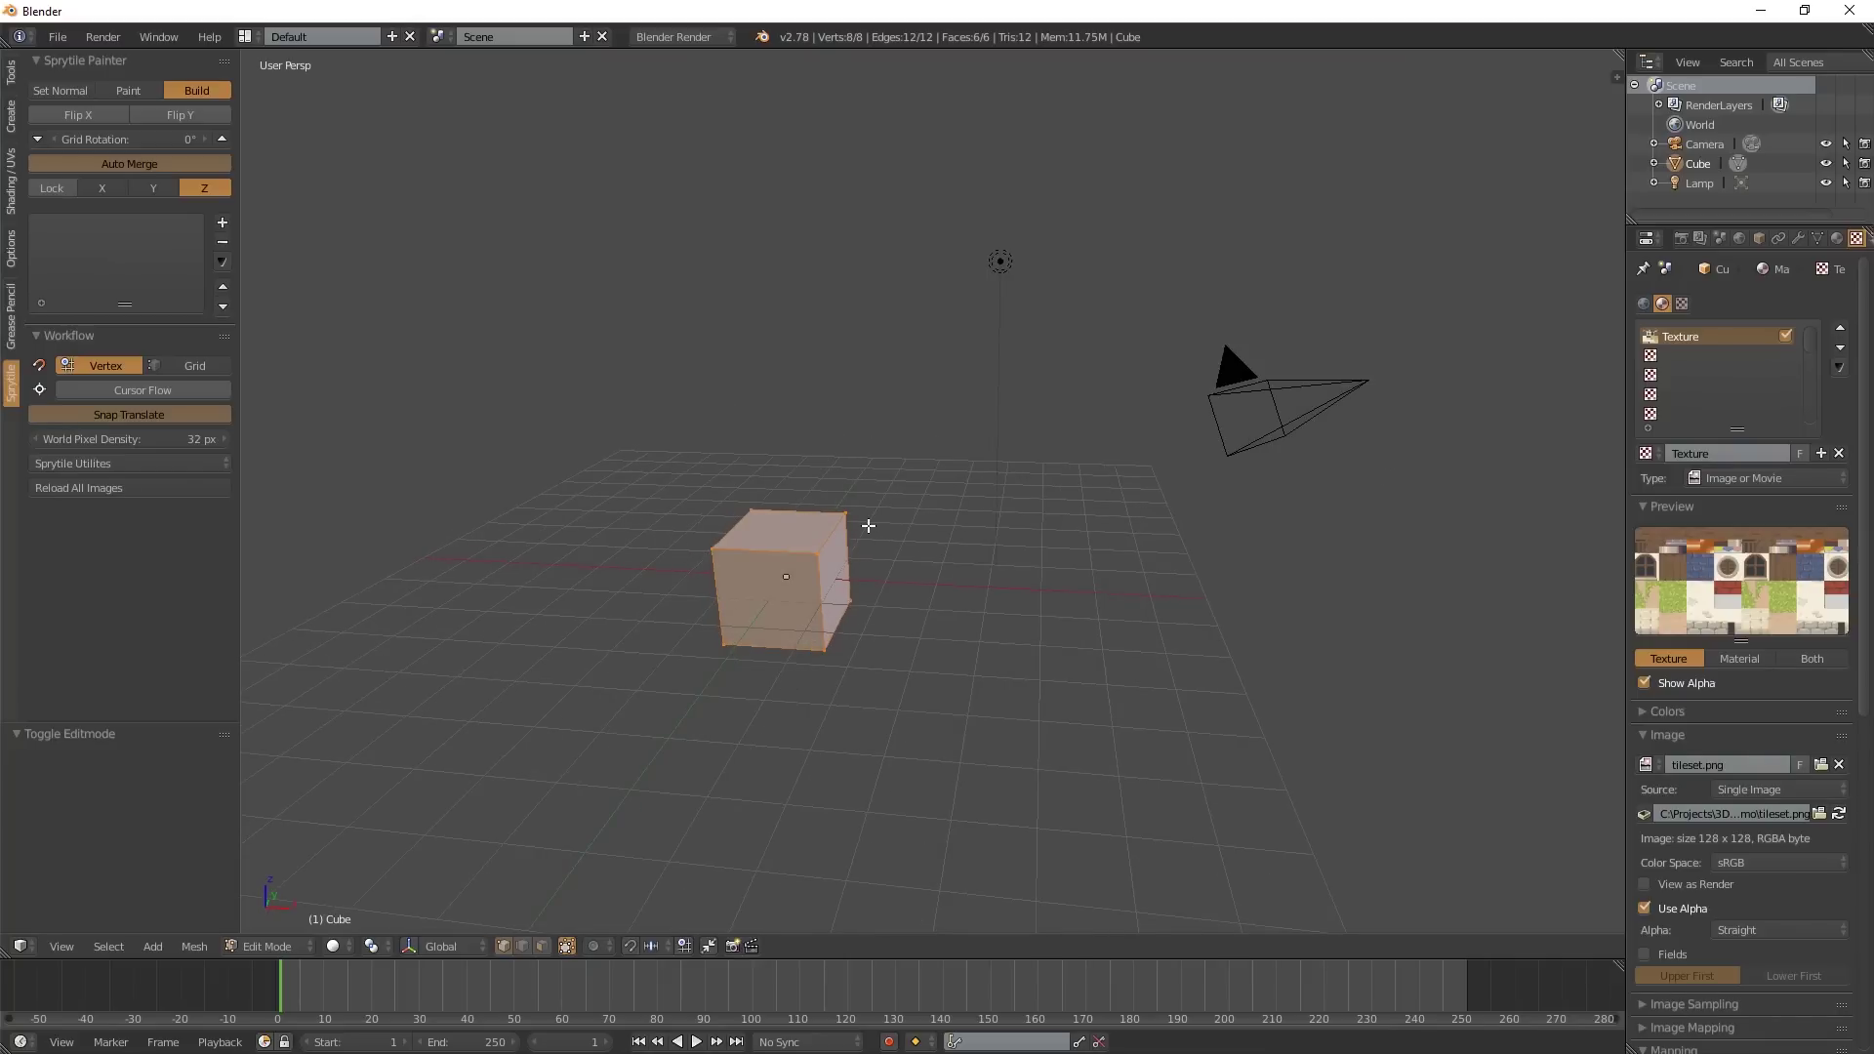
key(x)
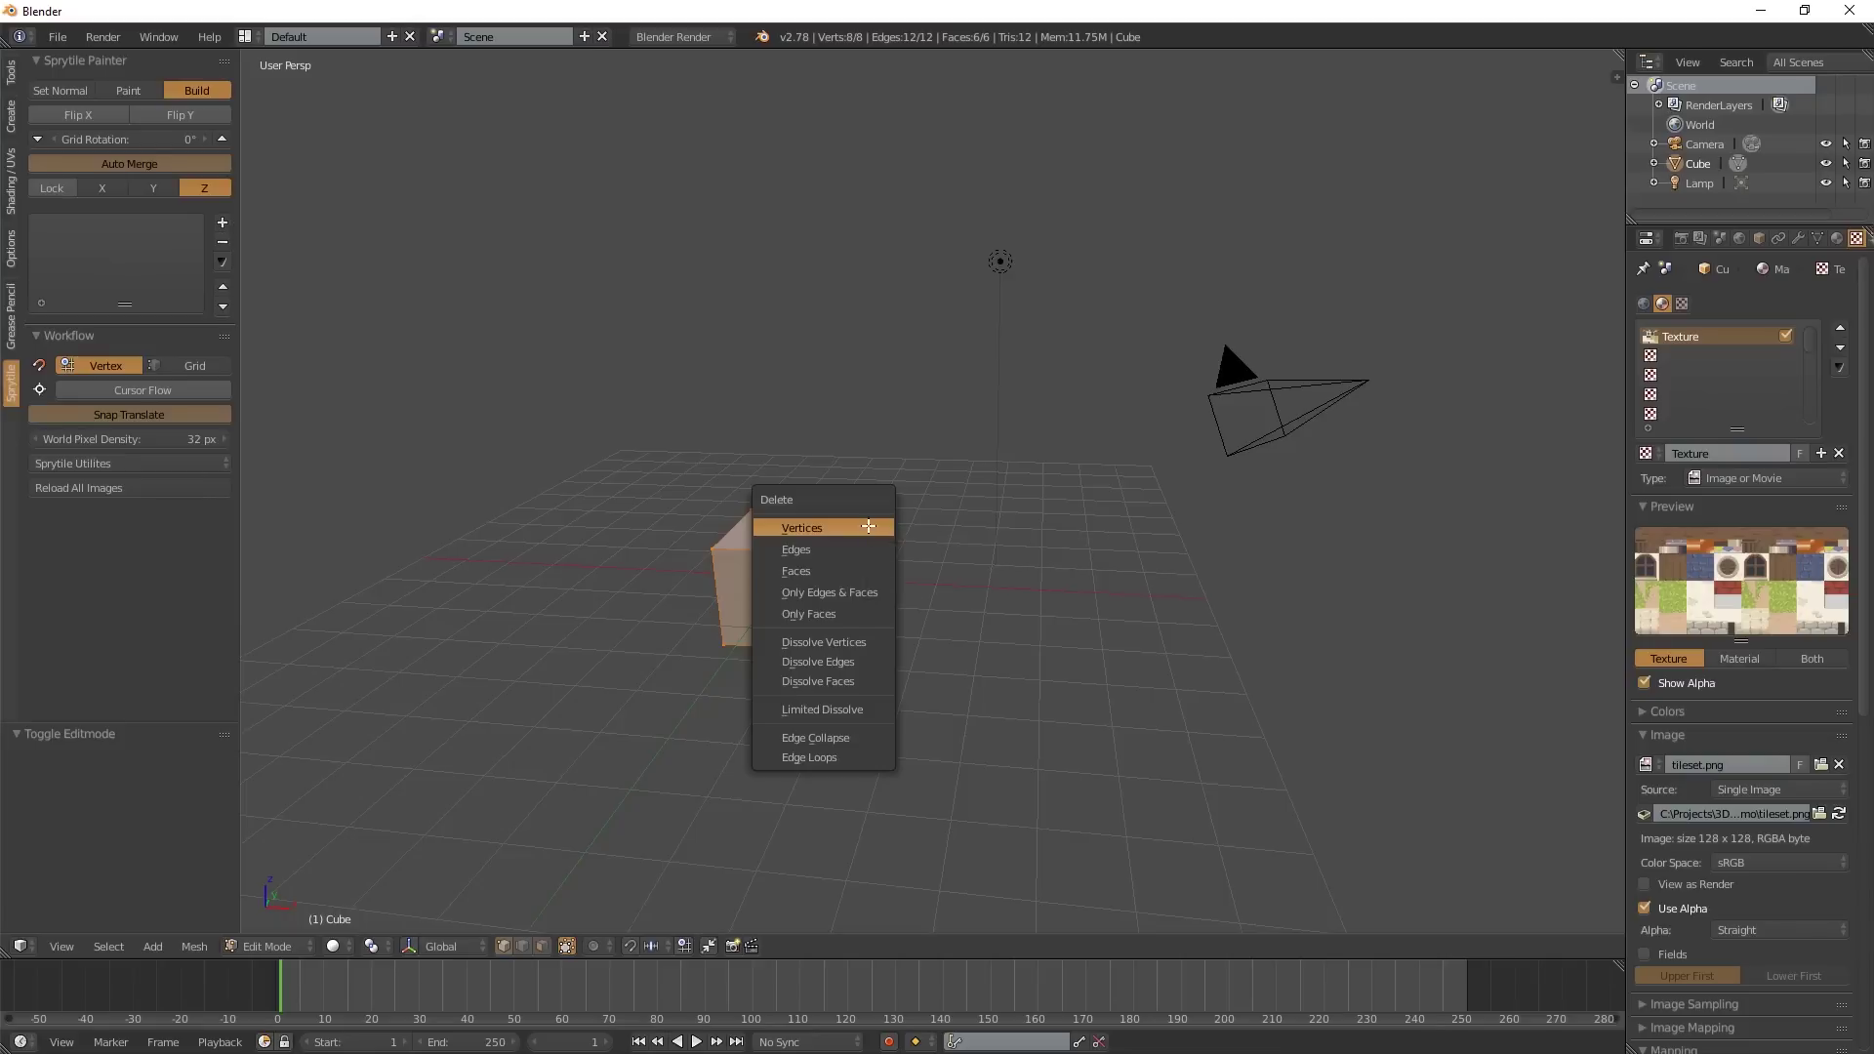
click(869, 525)
mouse_move(908, 517)
middle_down()
mouse_move(899, 557)
mouse_move(922, 539)
middle_up()
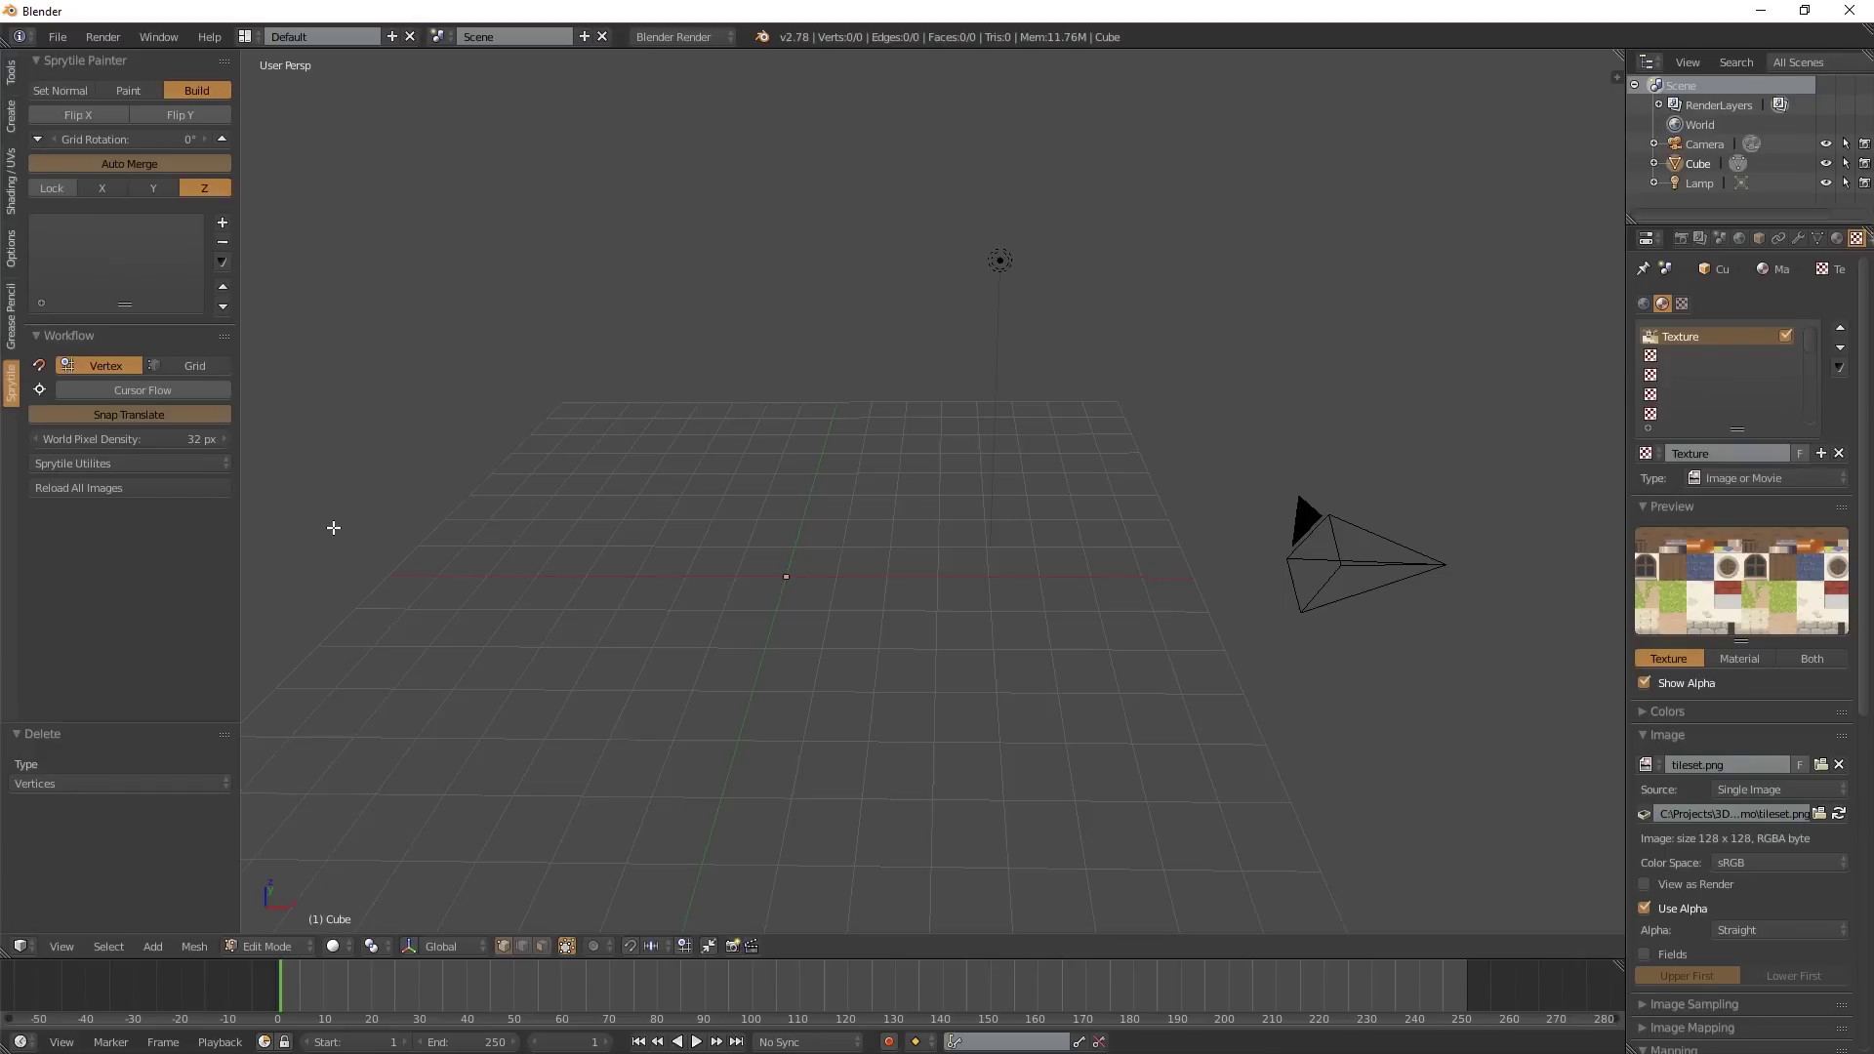
click(139, 468)
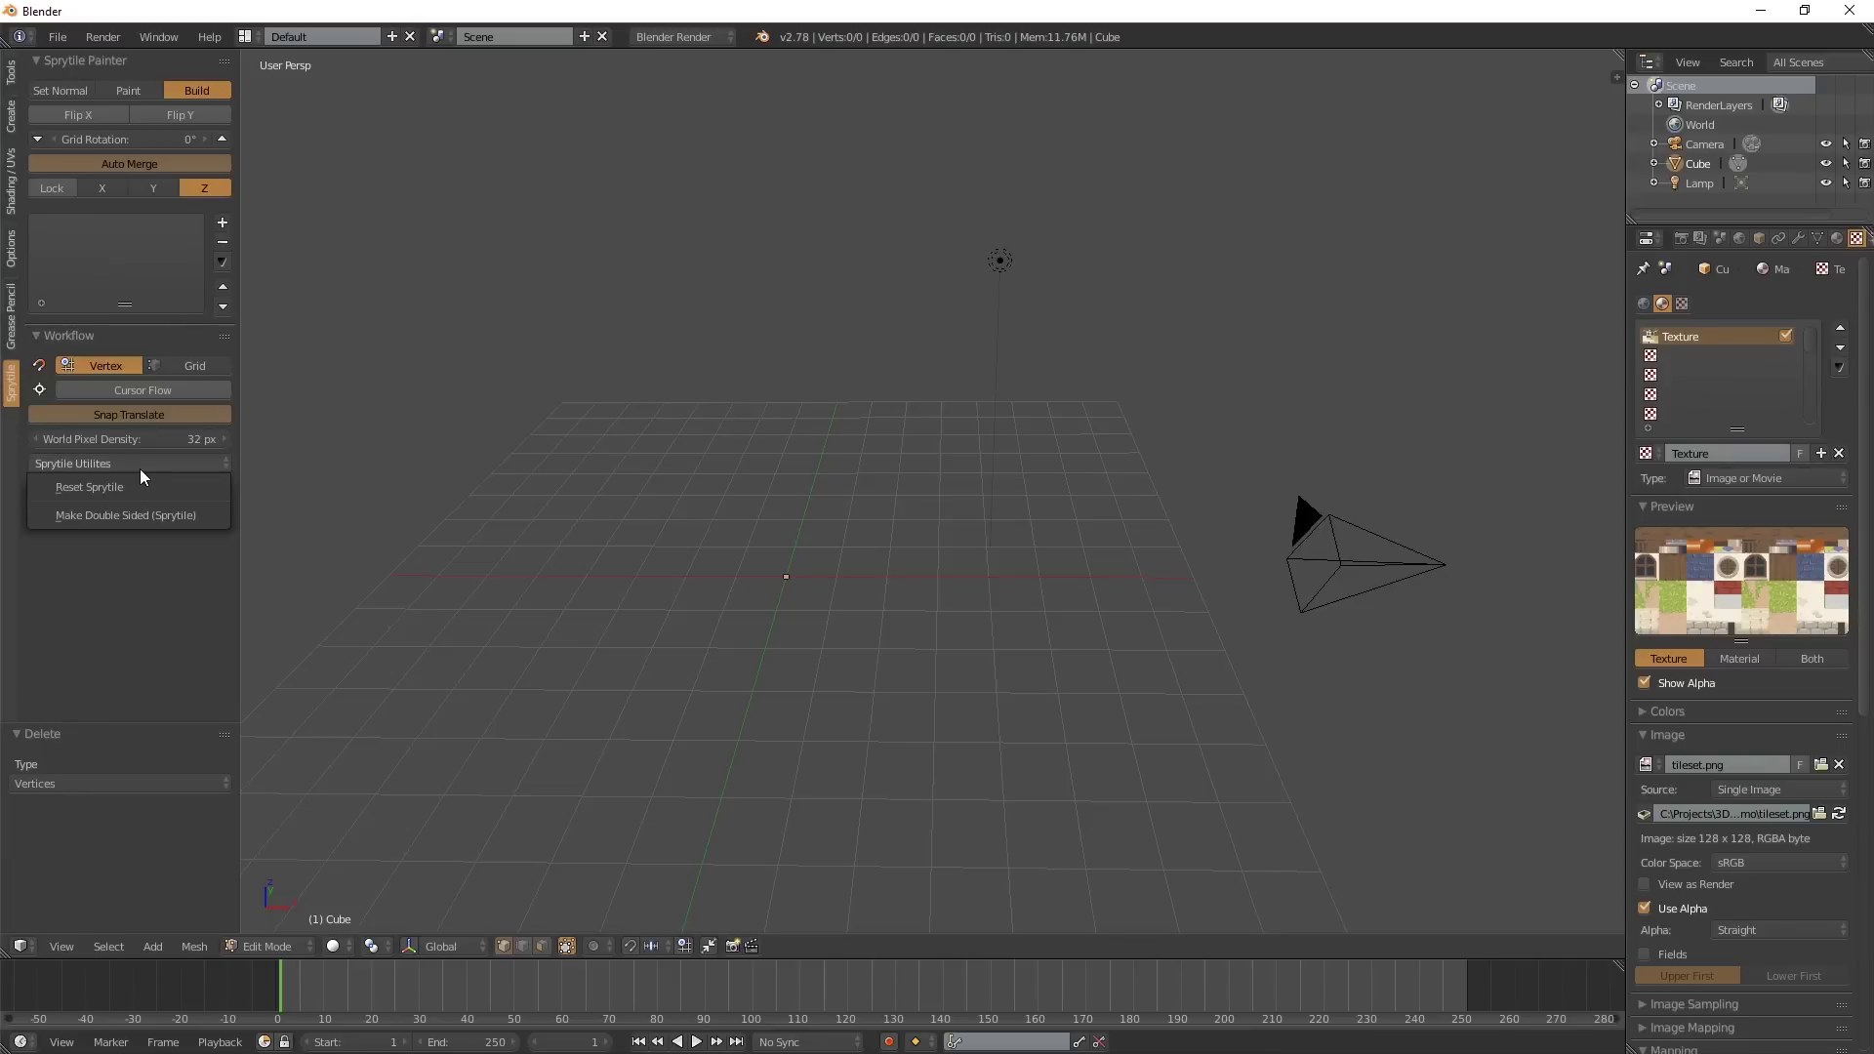
click(207, 490)
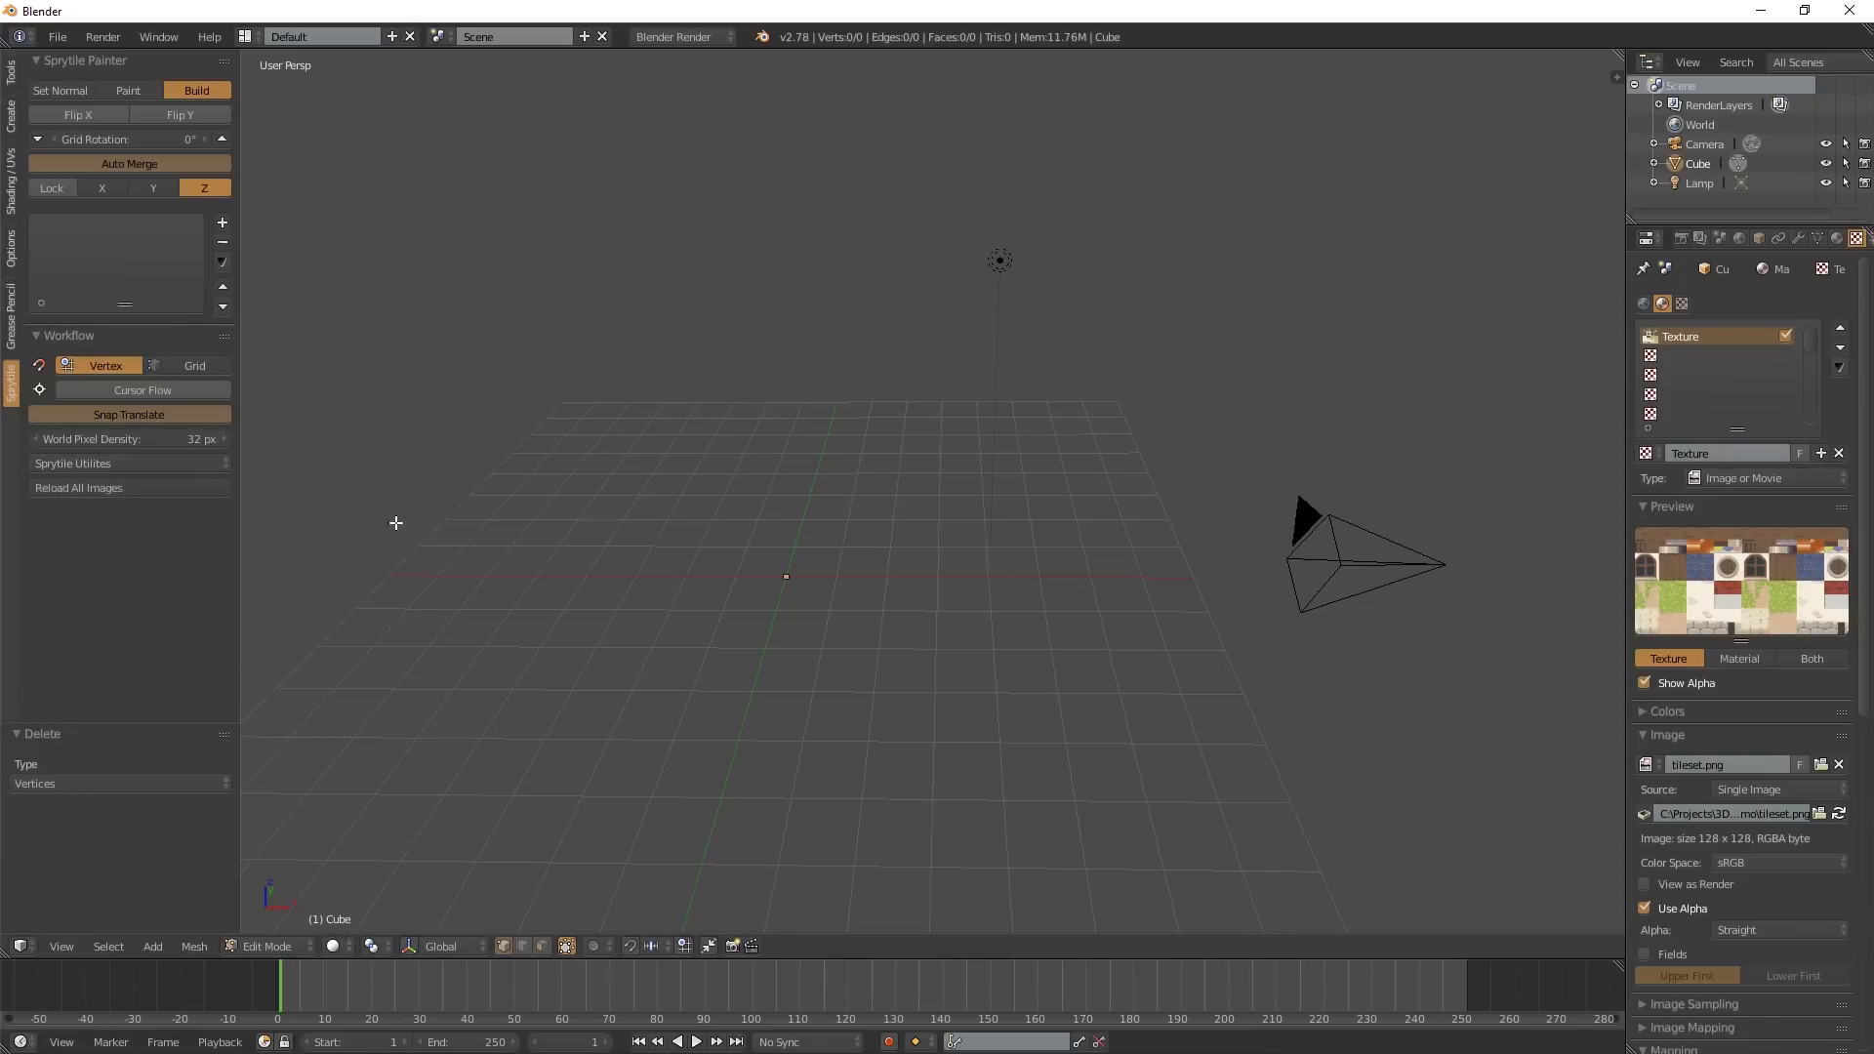
- Place the 3D cursor at a few points on the grid around the origin and snap it to the center
middle_drag(955, 508, 944, 548)
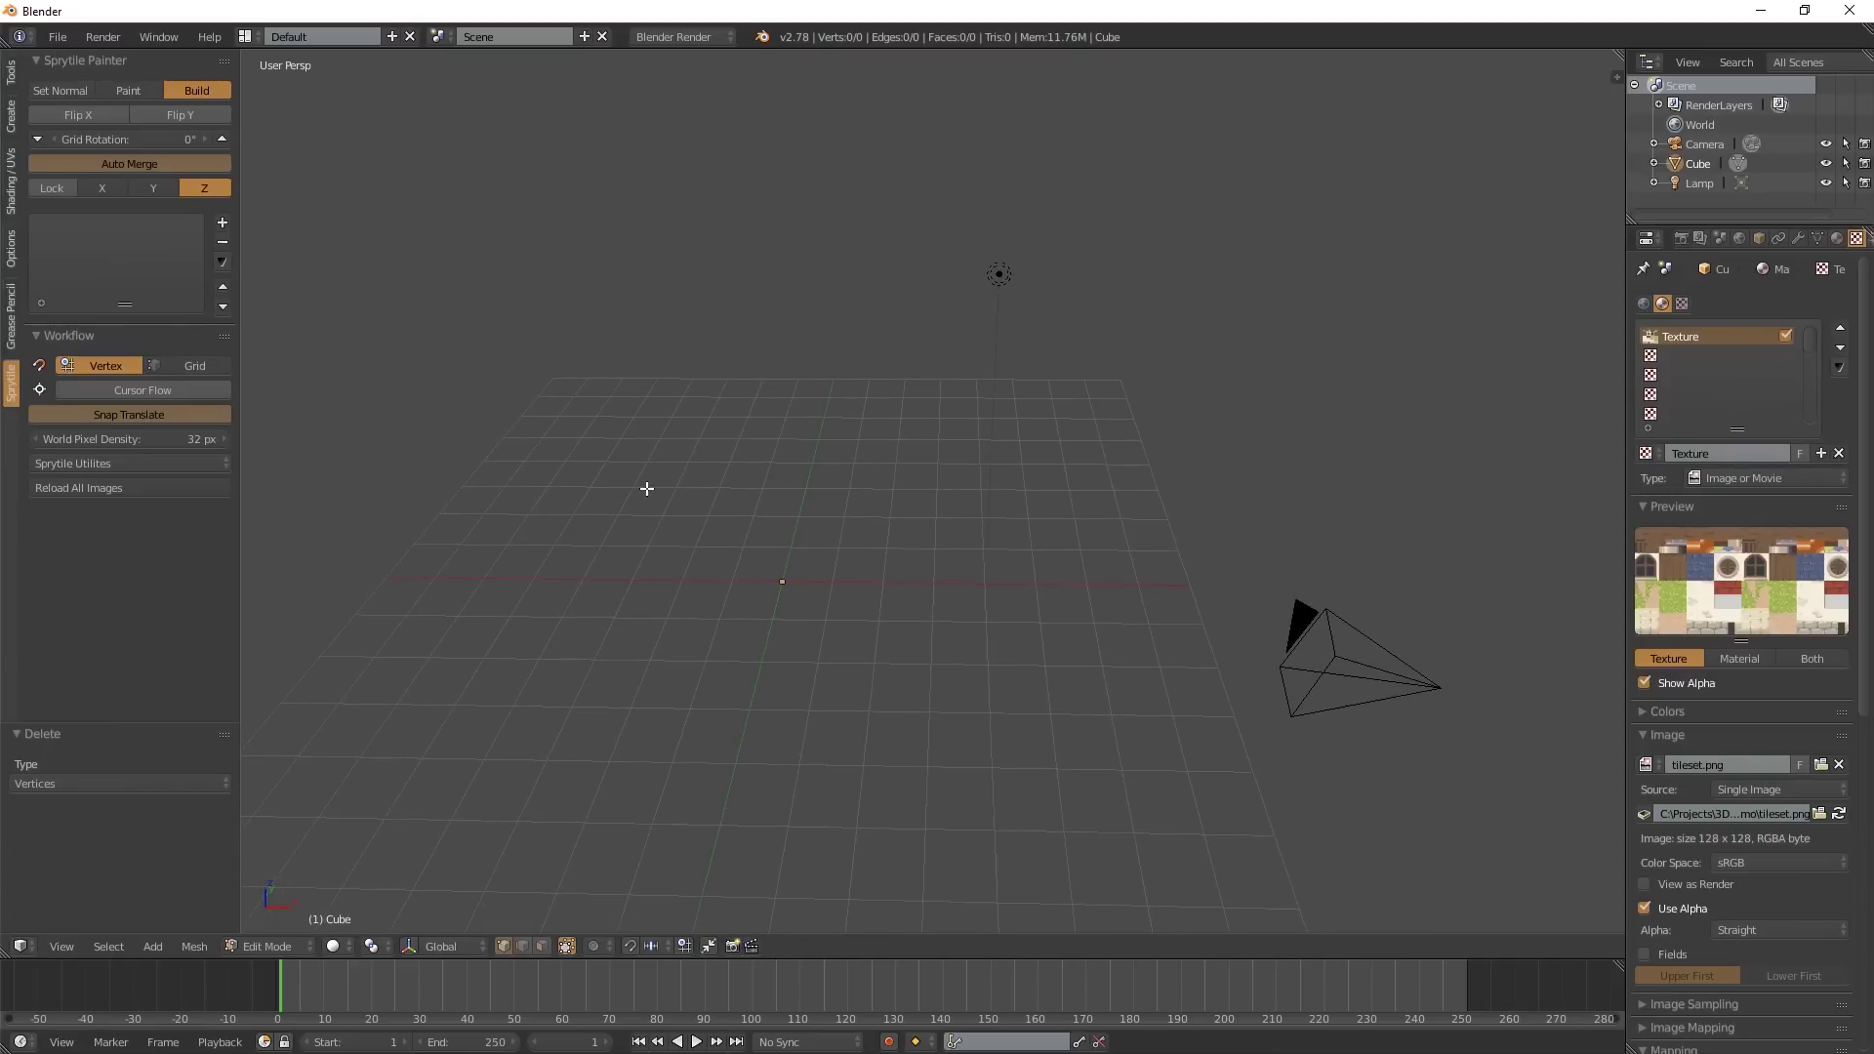
middle_drag(1065, 753, 1057, 856)
middle_drag(1053, 745, 1070, 683)
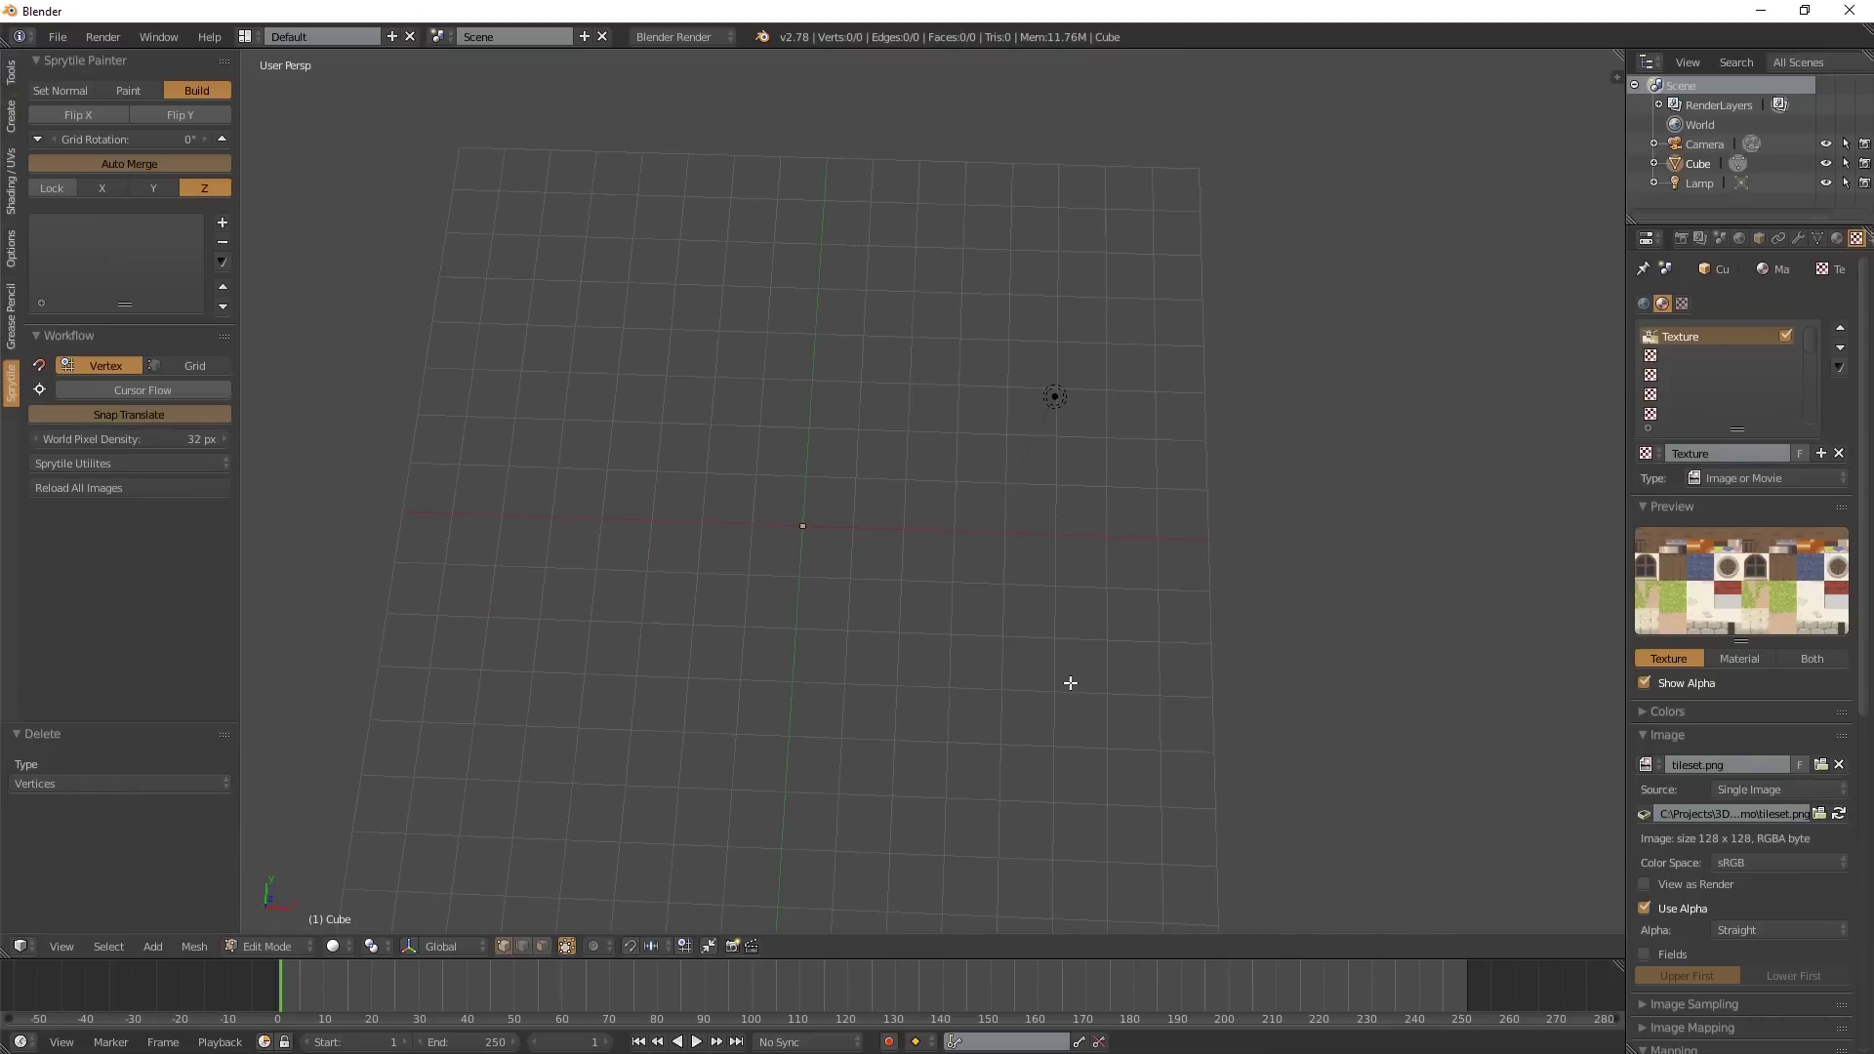
click(844, 509)
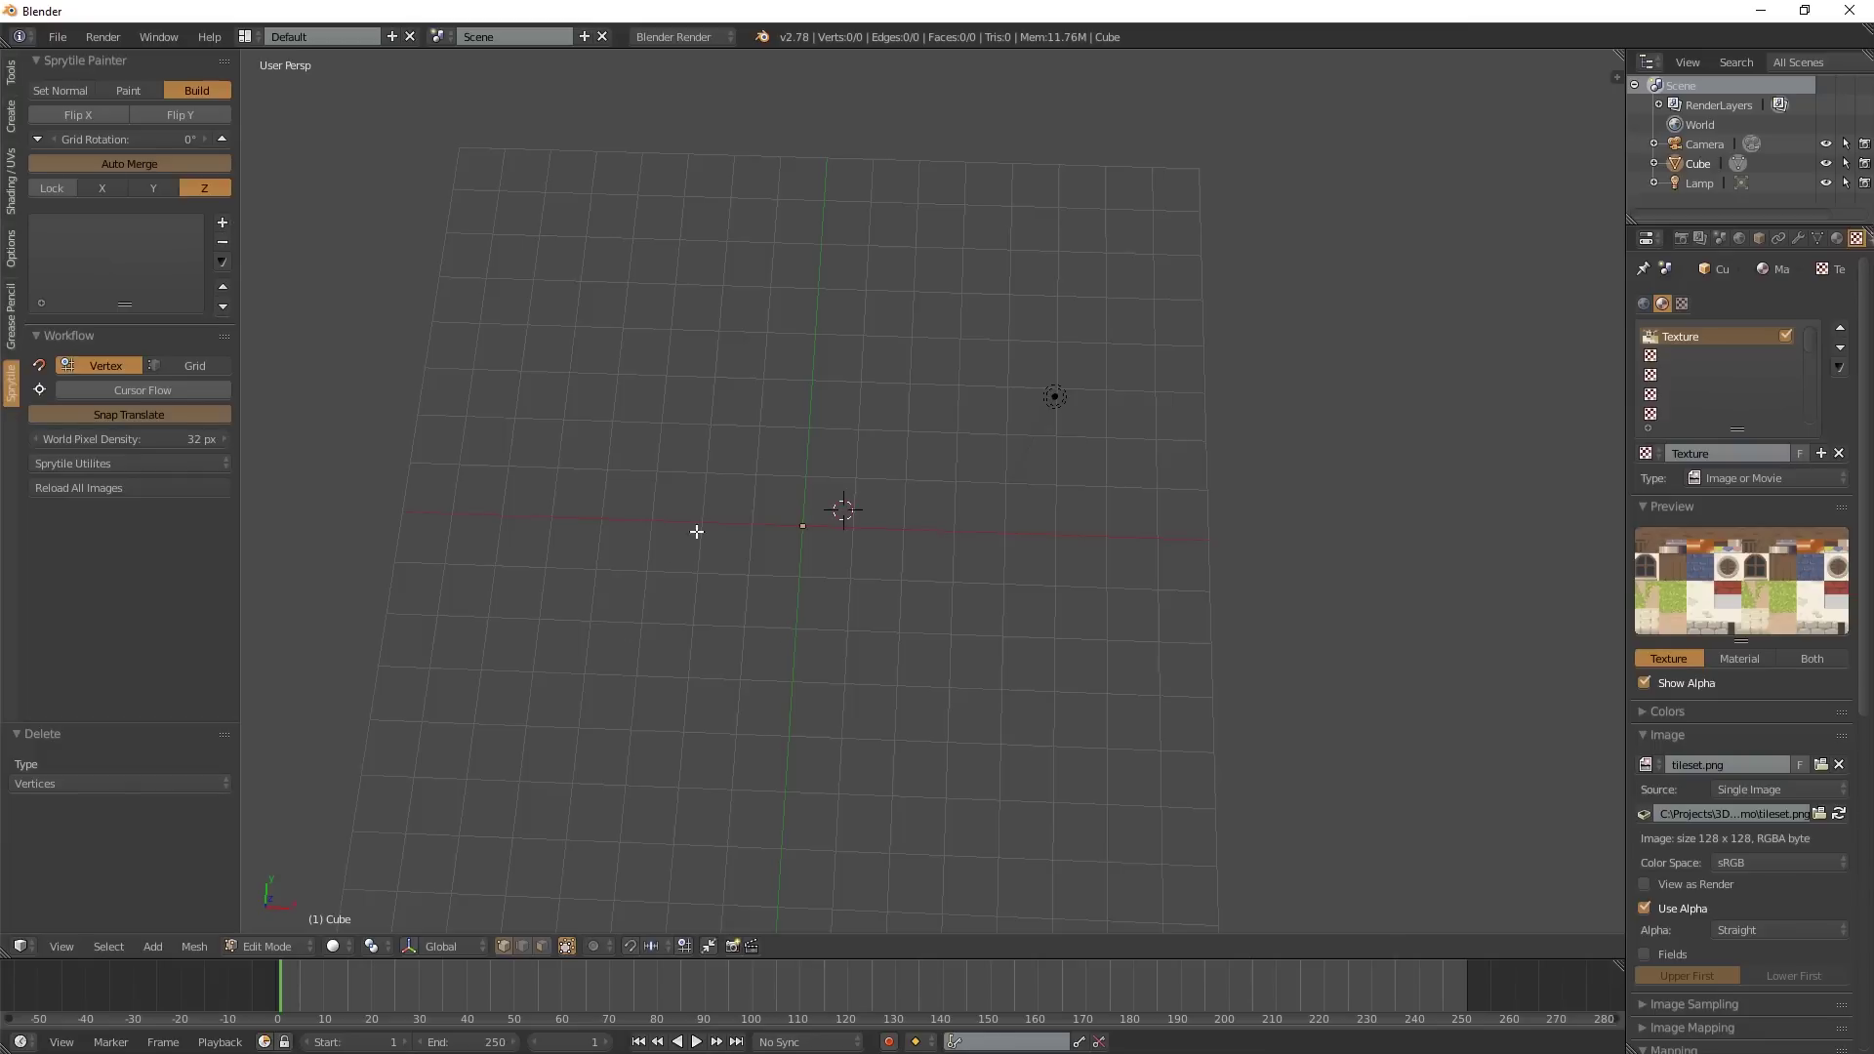
click(803, 529)
click(764, 512)
middle_drag(1072, 818, 1031, 749)
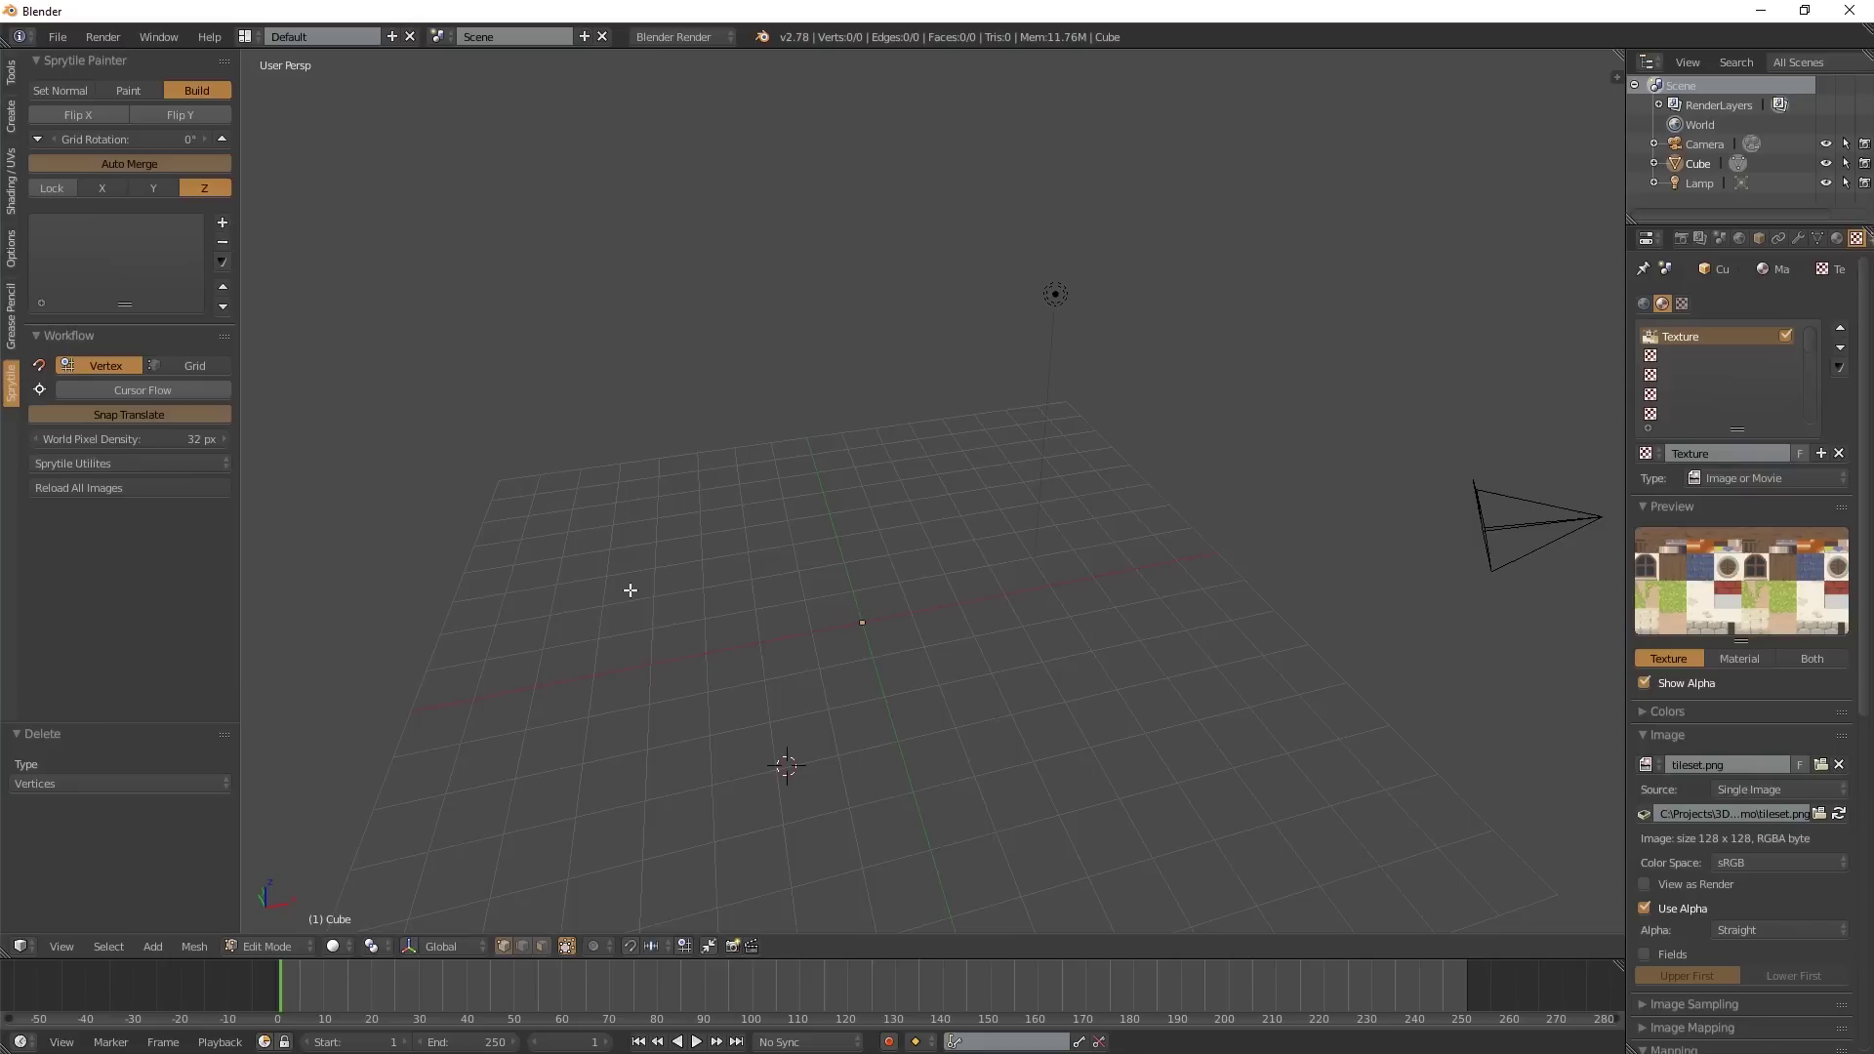
key(shift+s)
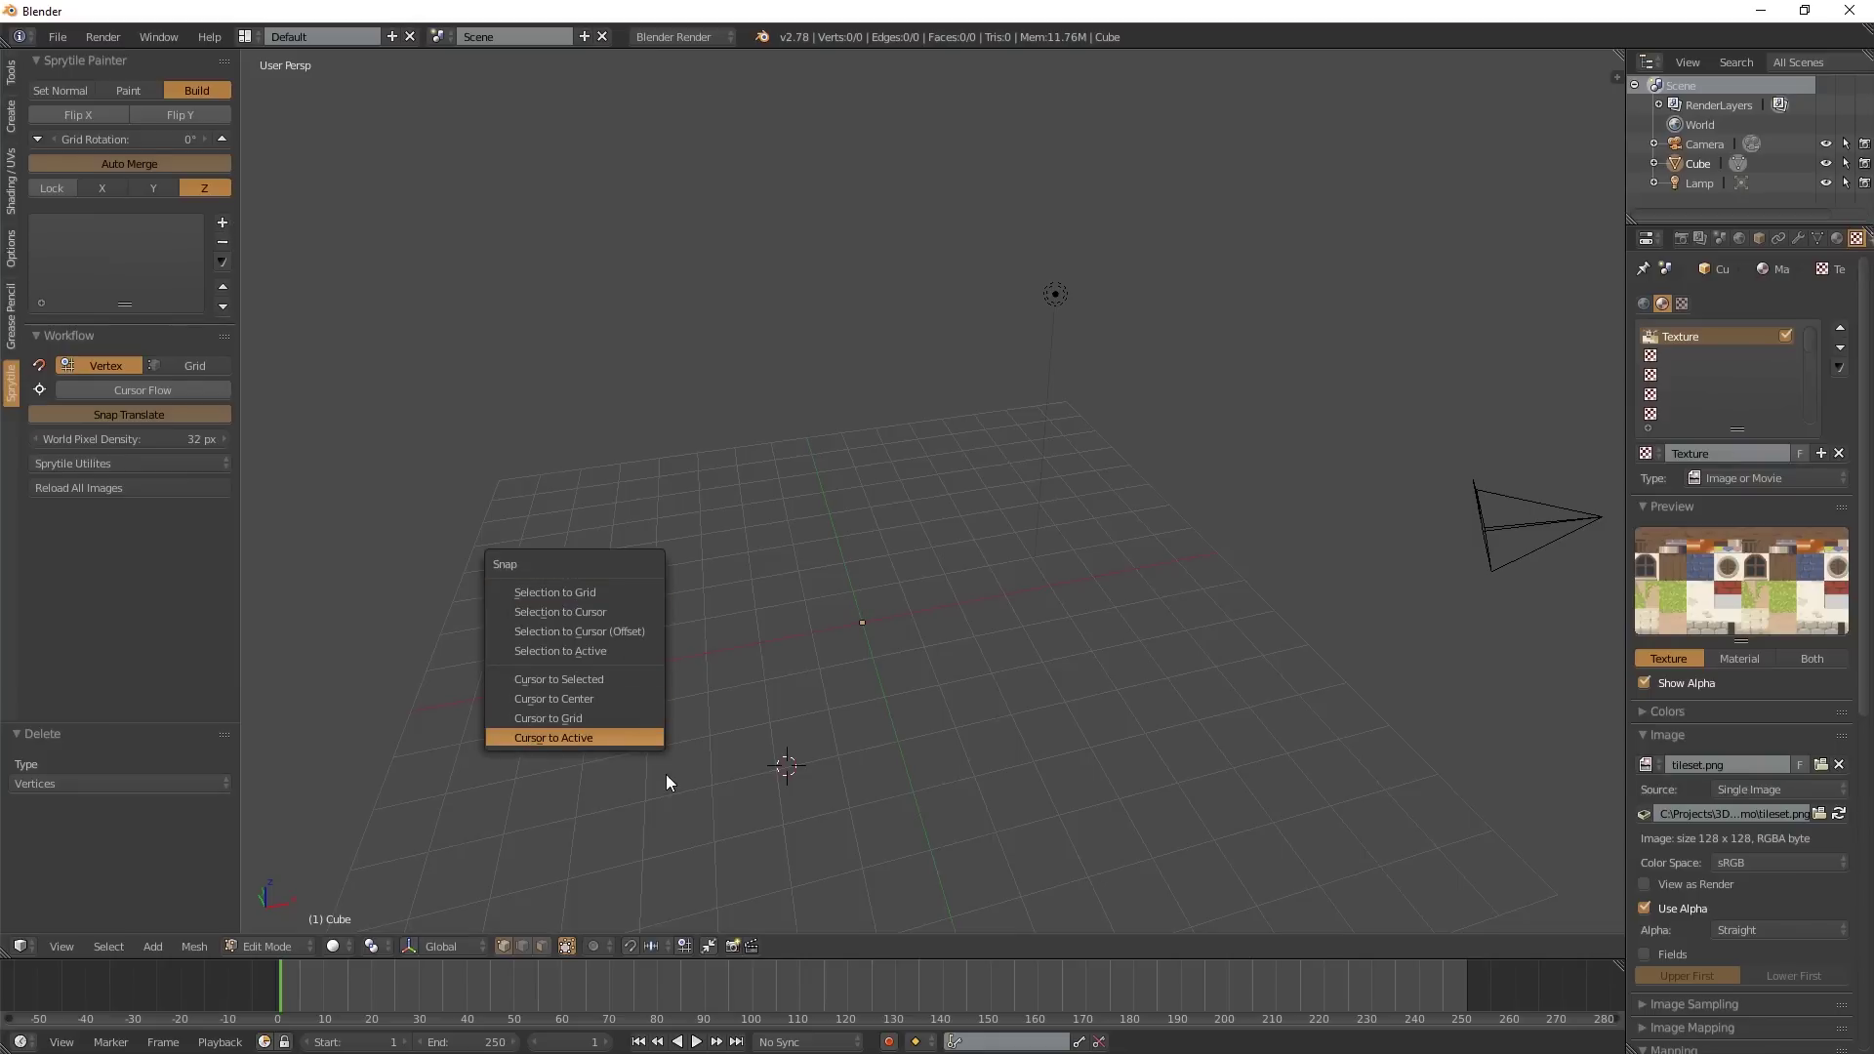
click(613, 701)
middle_drag(970, 699, 1059, 666)
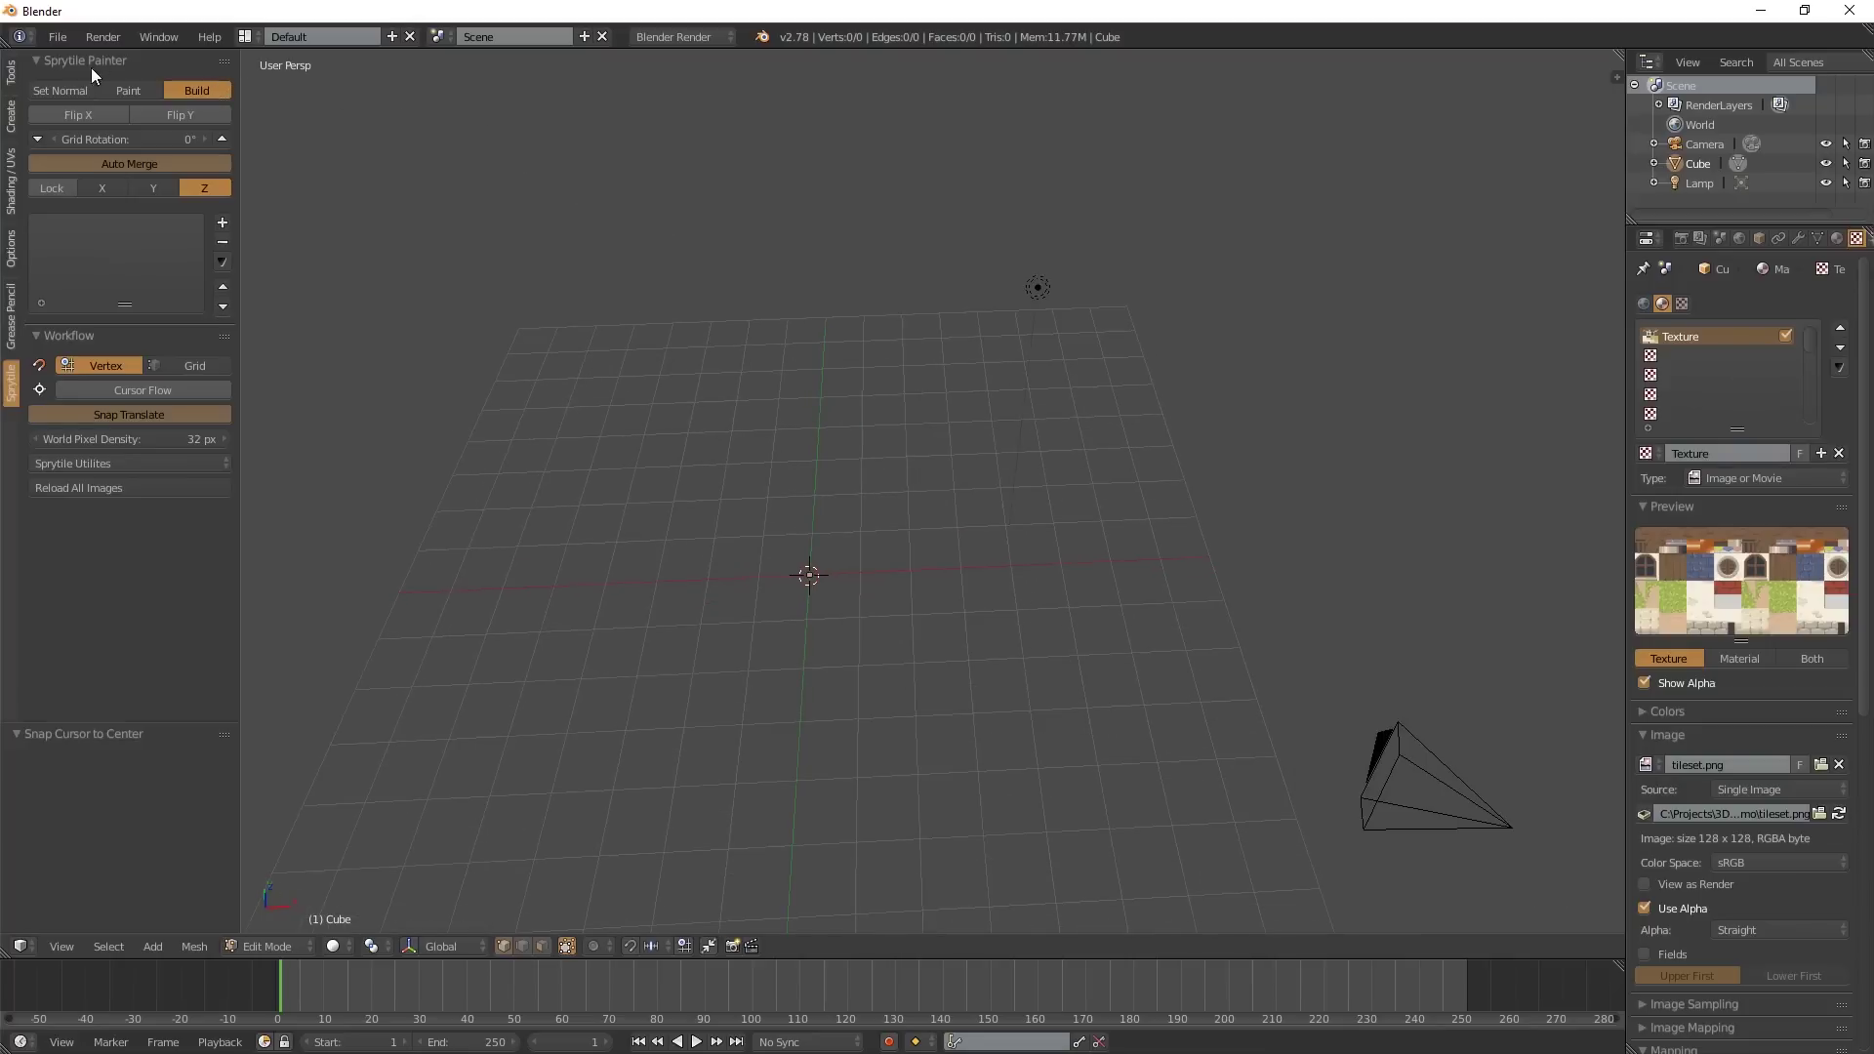
- Start Sprytile's Build paint mode and try different sizes for the tile palette
click(209, 92)
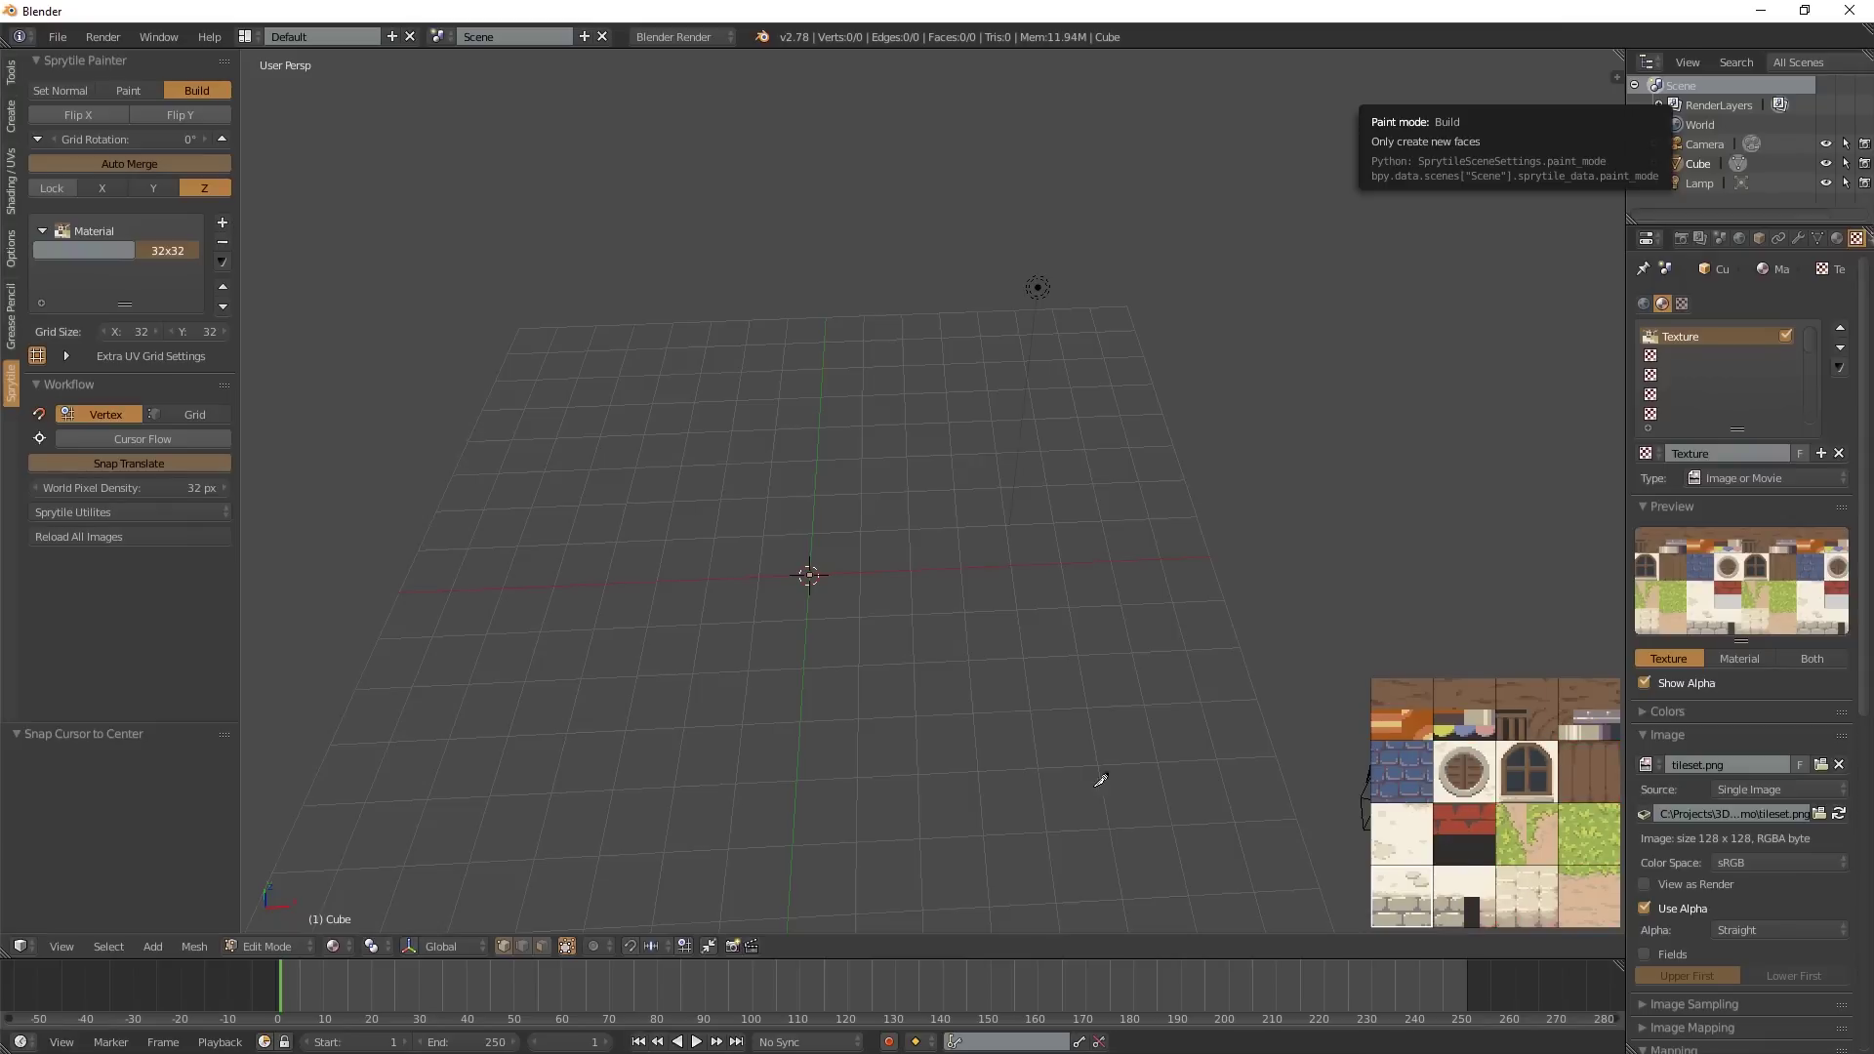
scroll(1468, 858, up, 4)
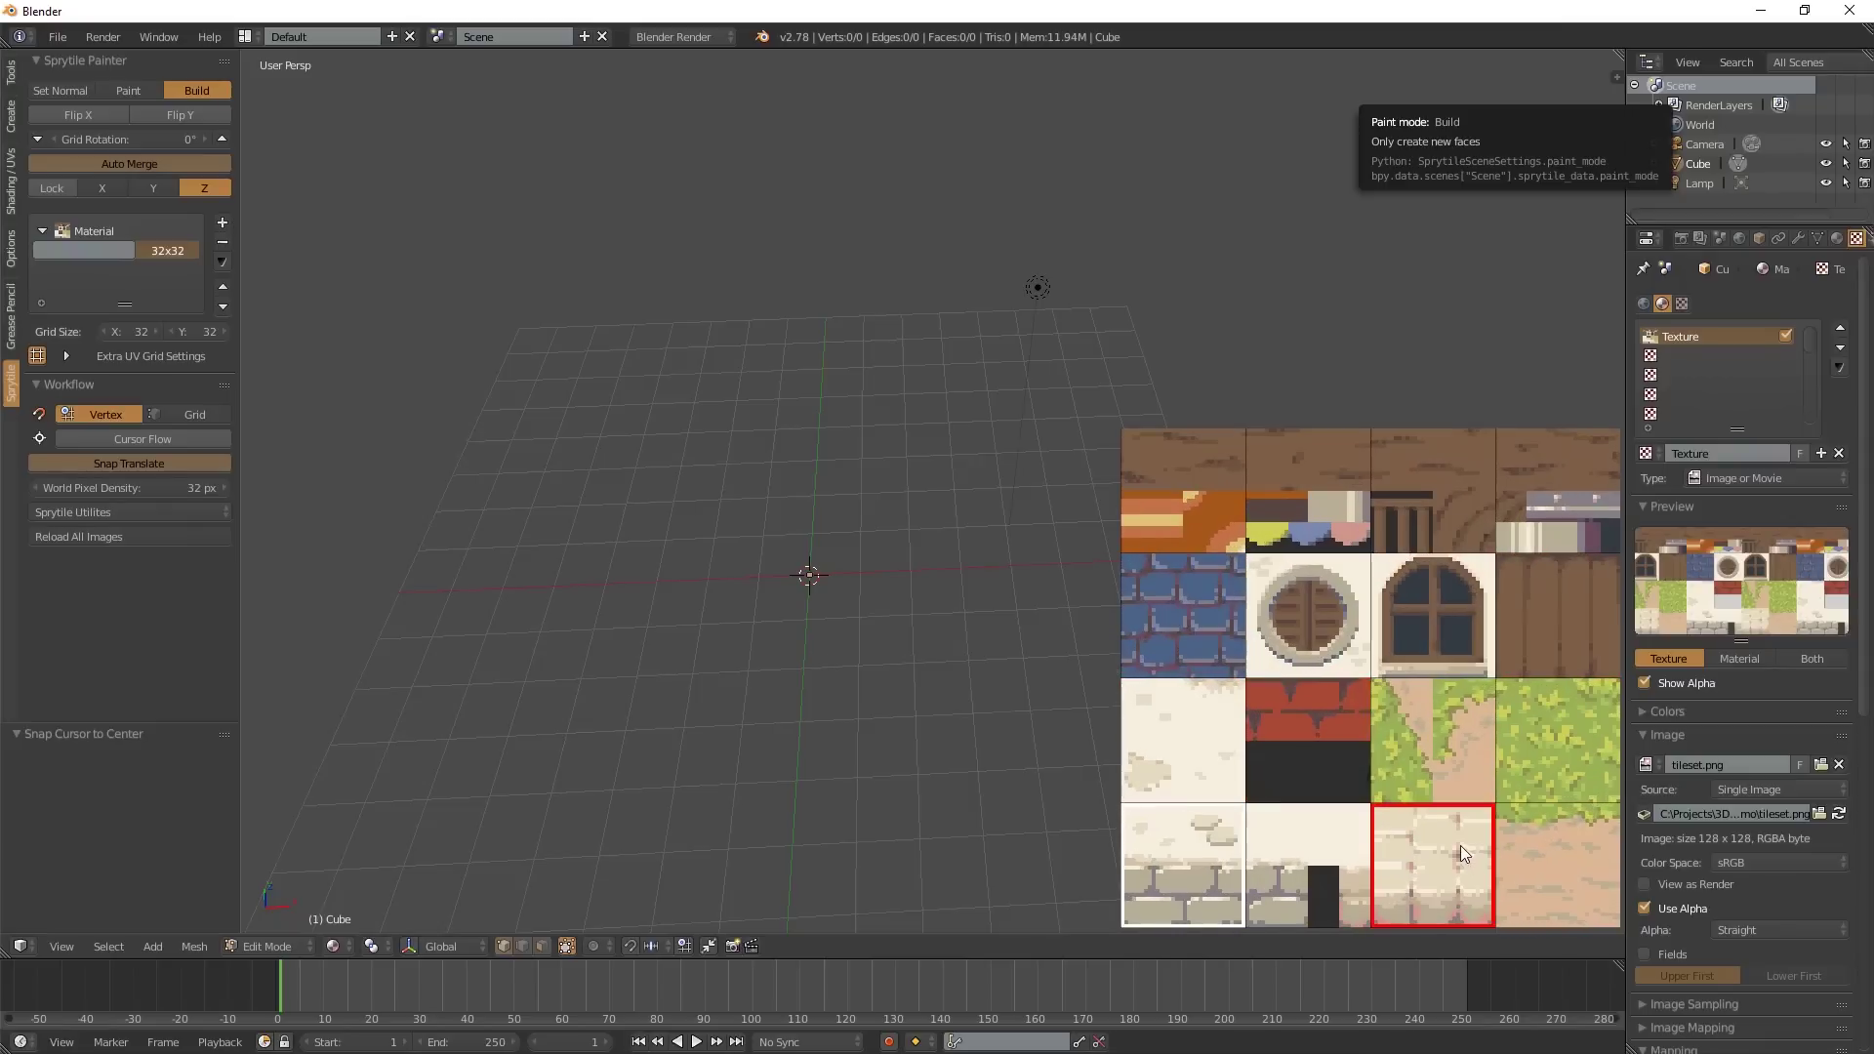
scroll(1458, 841, down, 4)
scroll(1460, 831, up, 3)
scroll(1467, 828, down, 4)
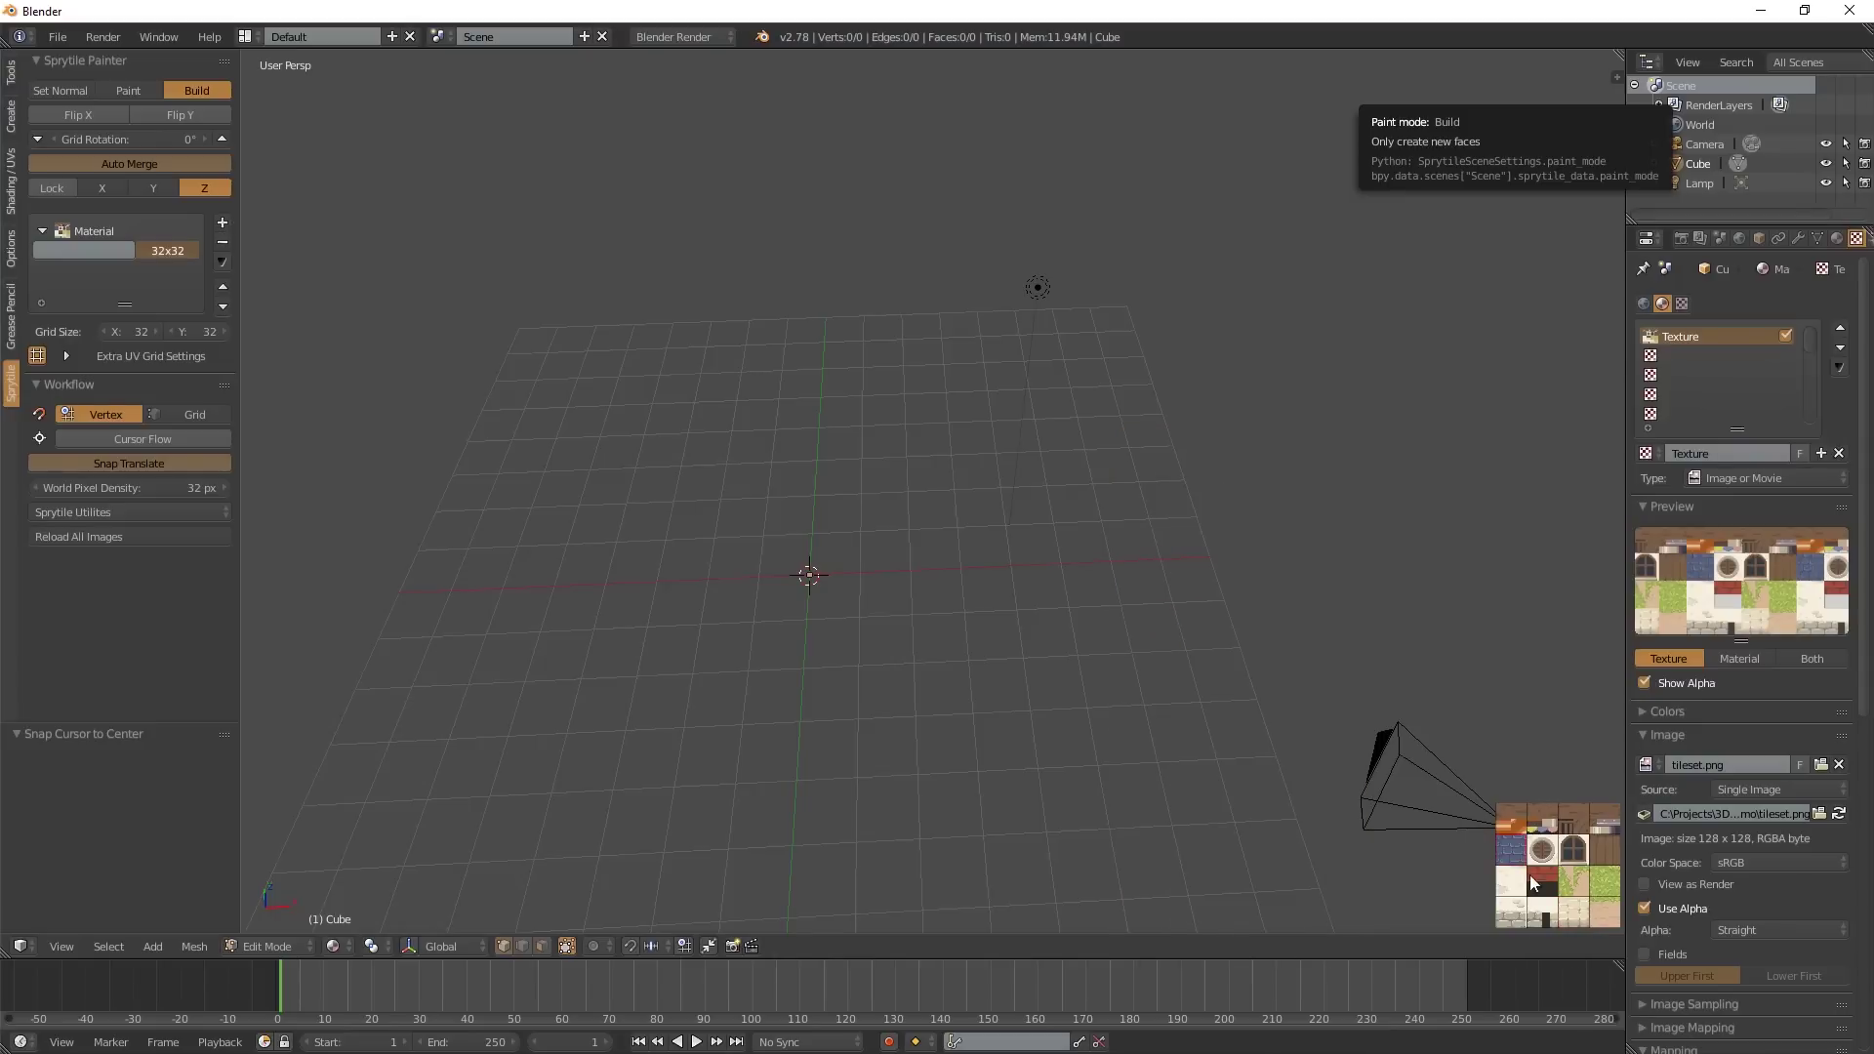
scroll(1556, 906, up, 4)
scroll(1523, 868, up, 1)
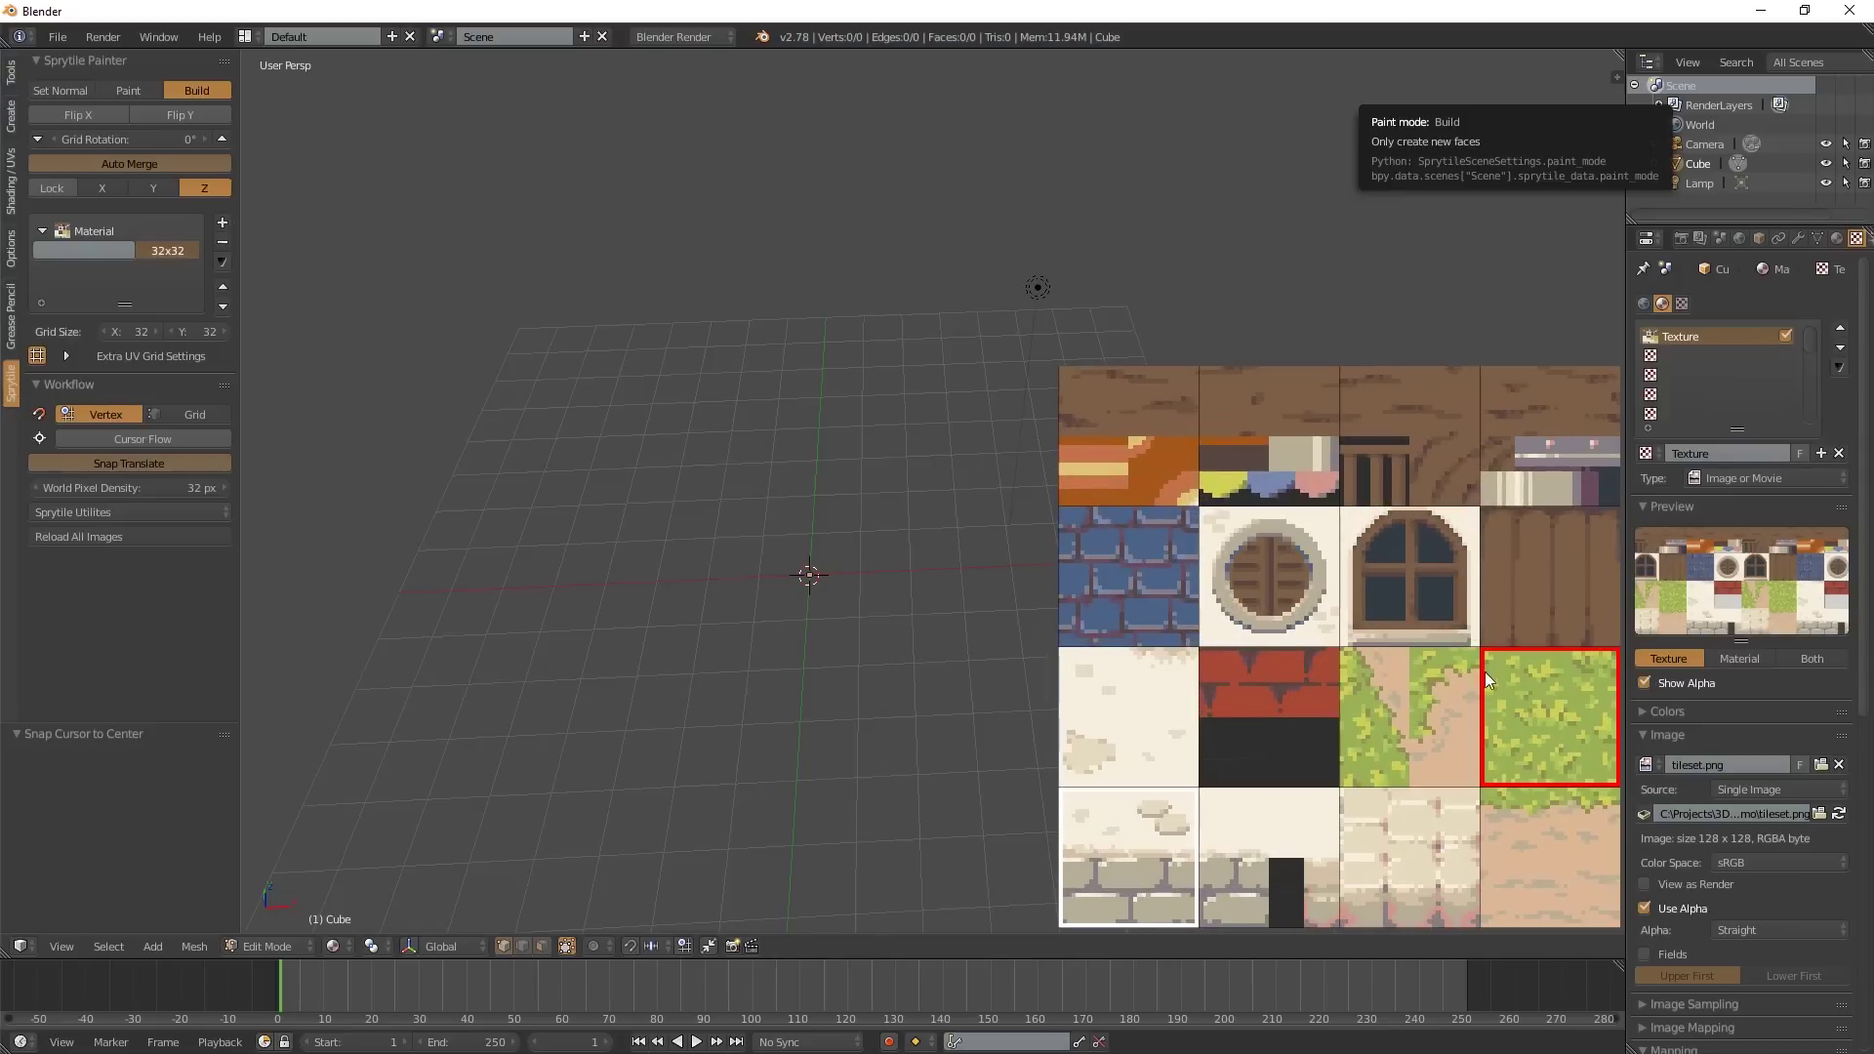
scroll(1523, 815, down, 2)
scroll(1533, 840, down, 2)
scroll(1539, 859, up, 1)
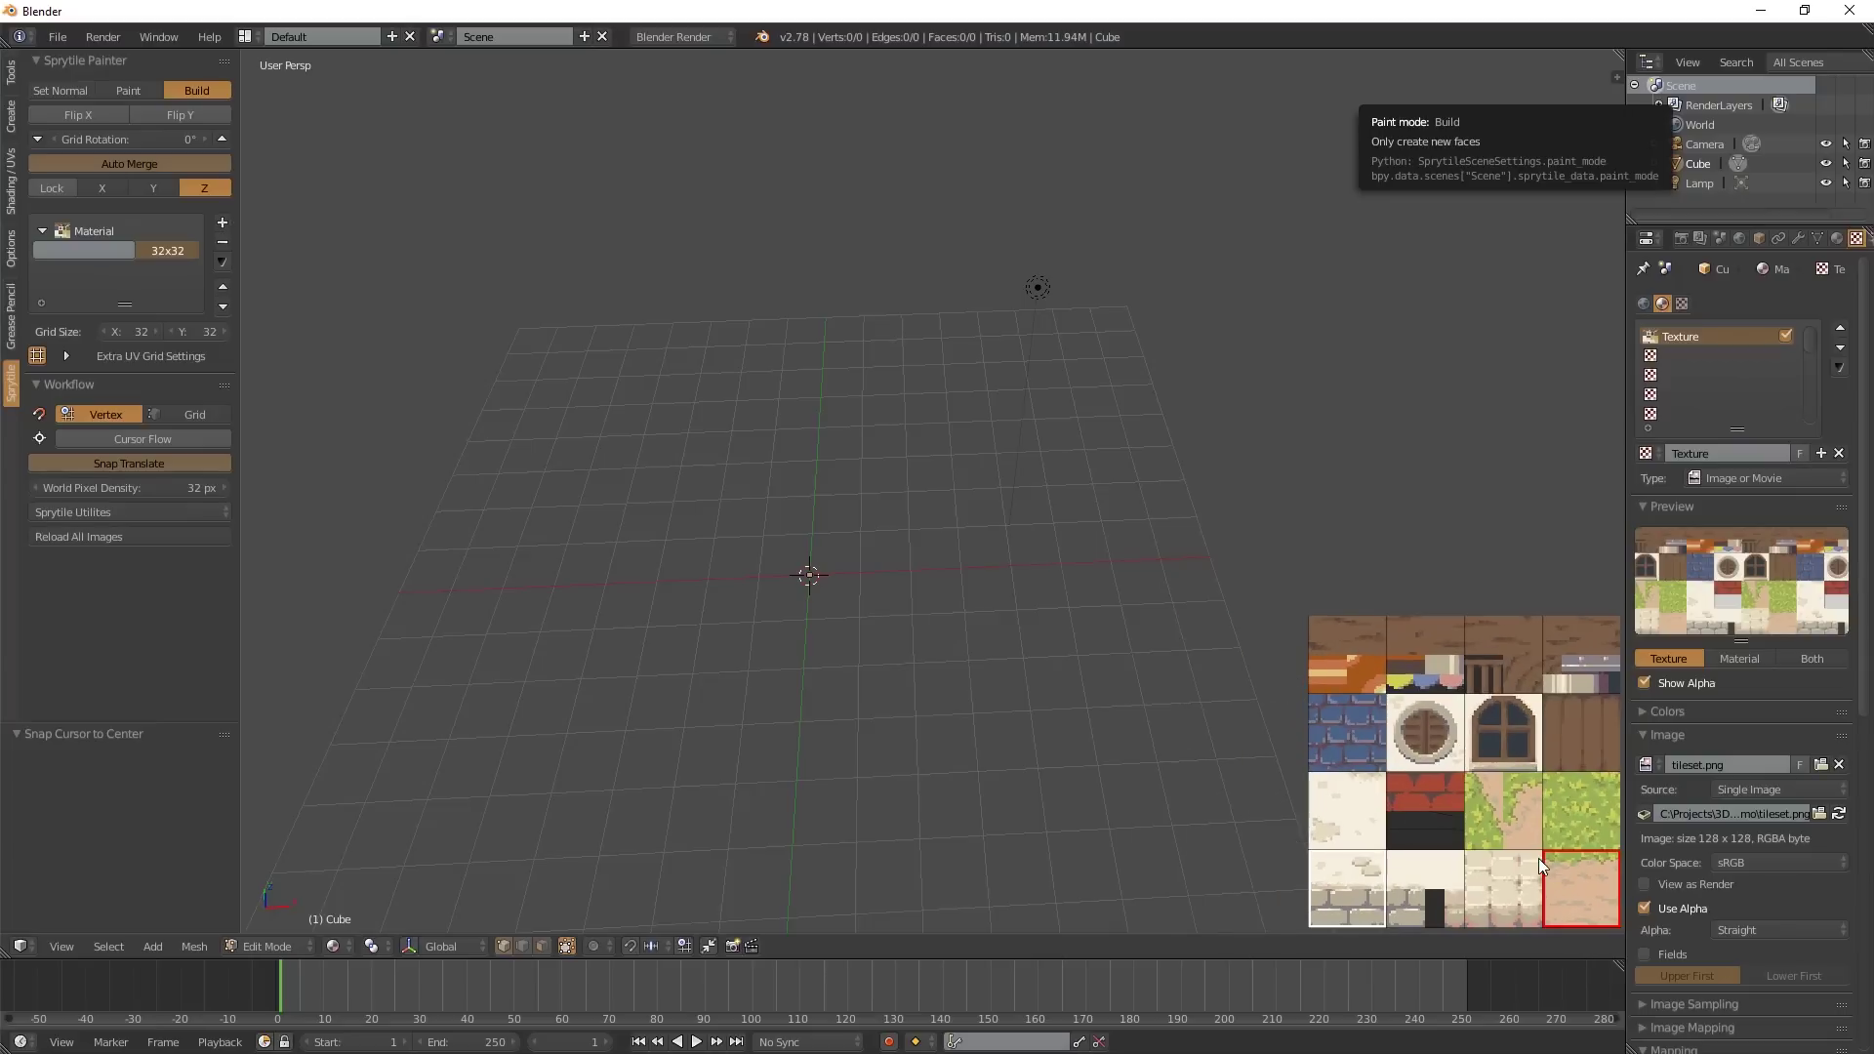
- Pick the grass tile and build a floor on the Z plane: a 4 by 4 block plus three tiles around the 3D cursor
click(1585, 810)
middle_drag(928, 524, 893, 627)
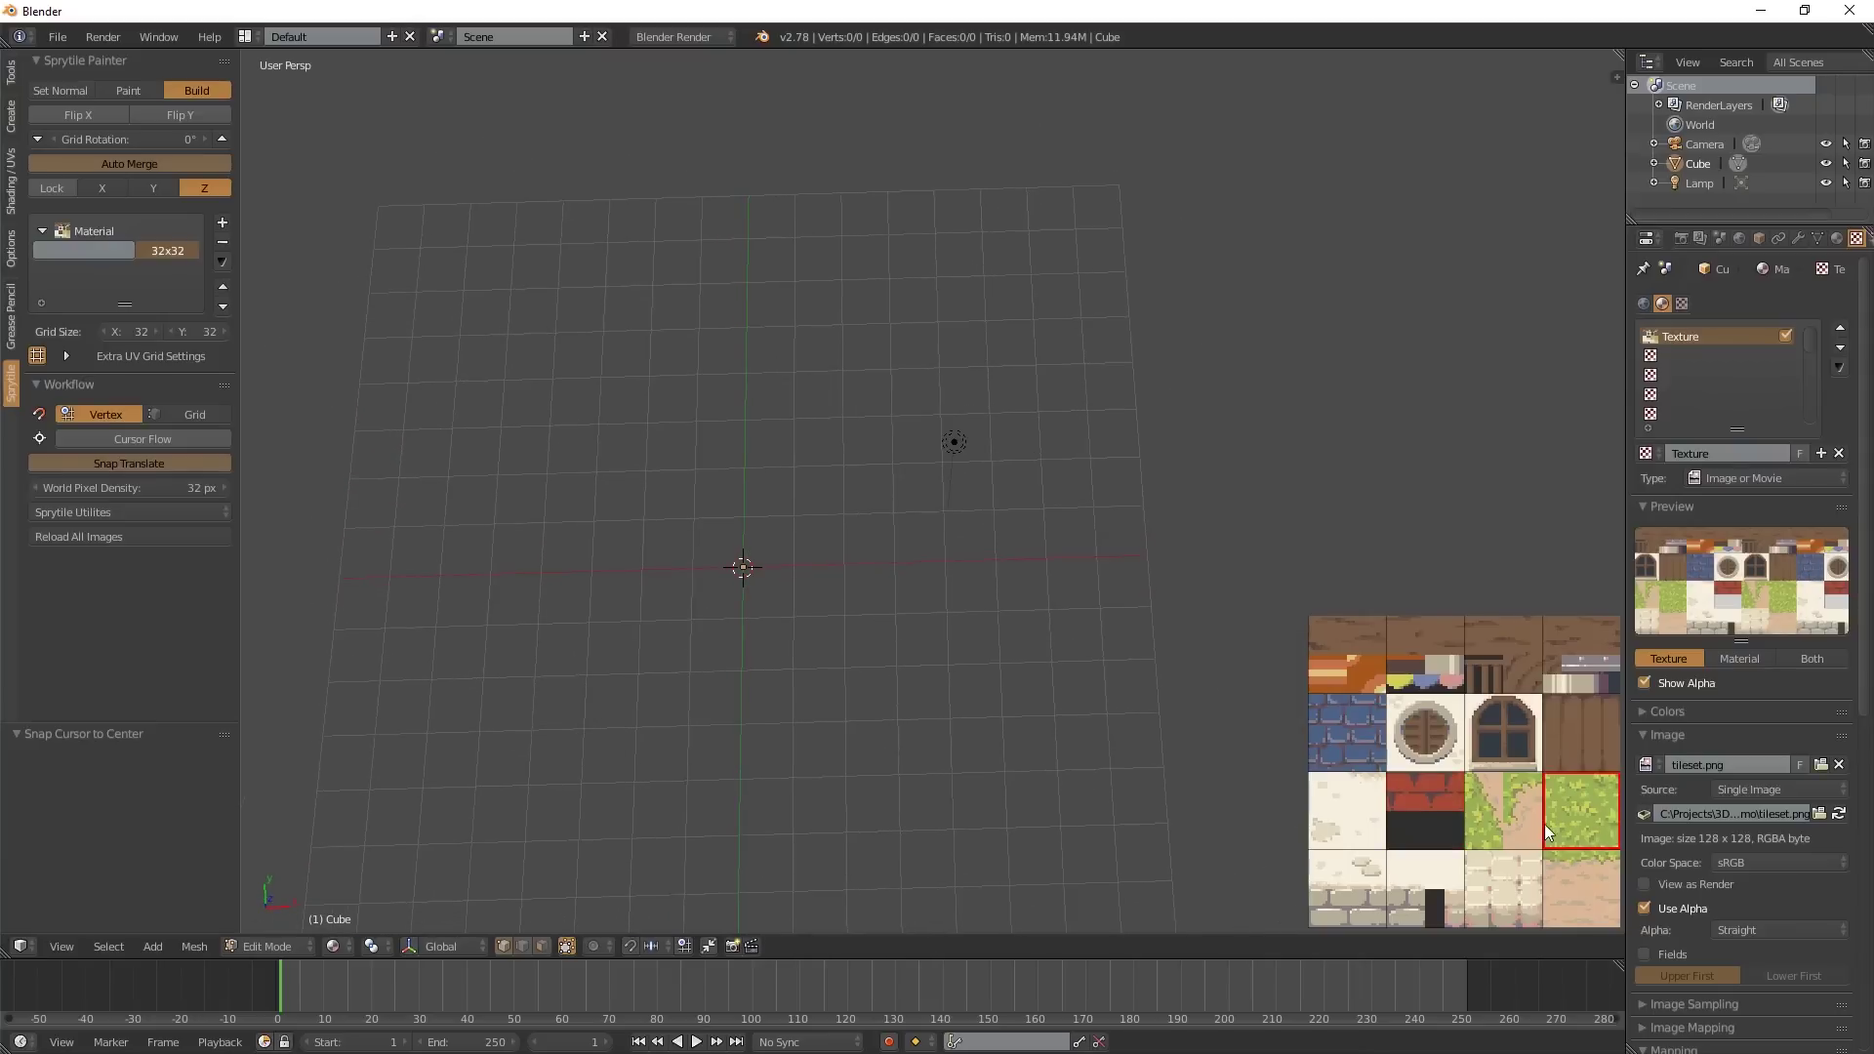
click(773, 583)
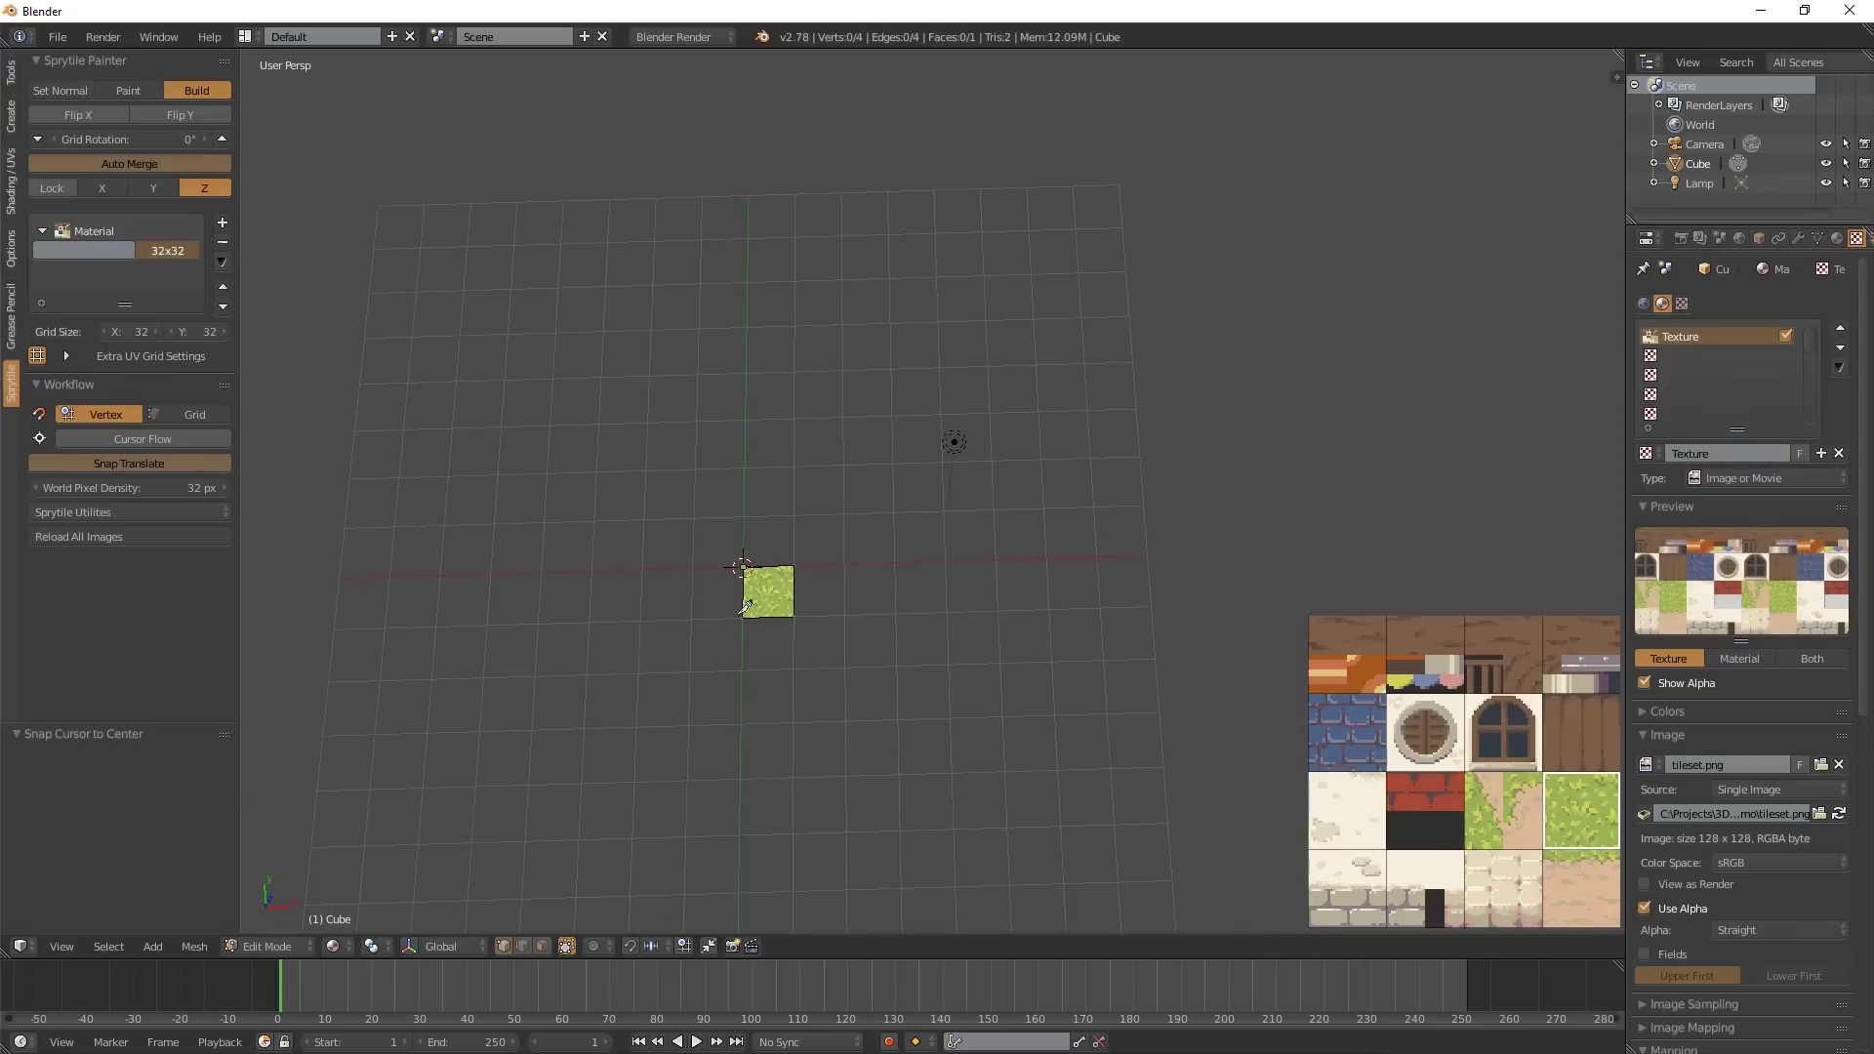
mouse_move(725, 584)
mouse_down()
mouse_move(726, 539)
mouse_move(788, 527)
mouse_up()
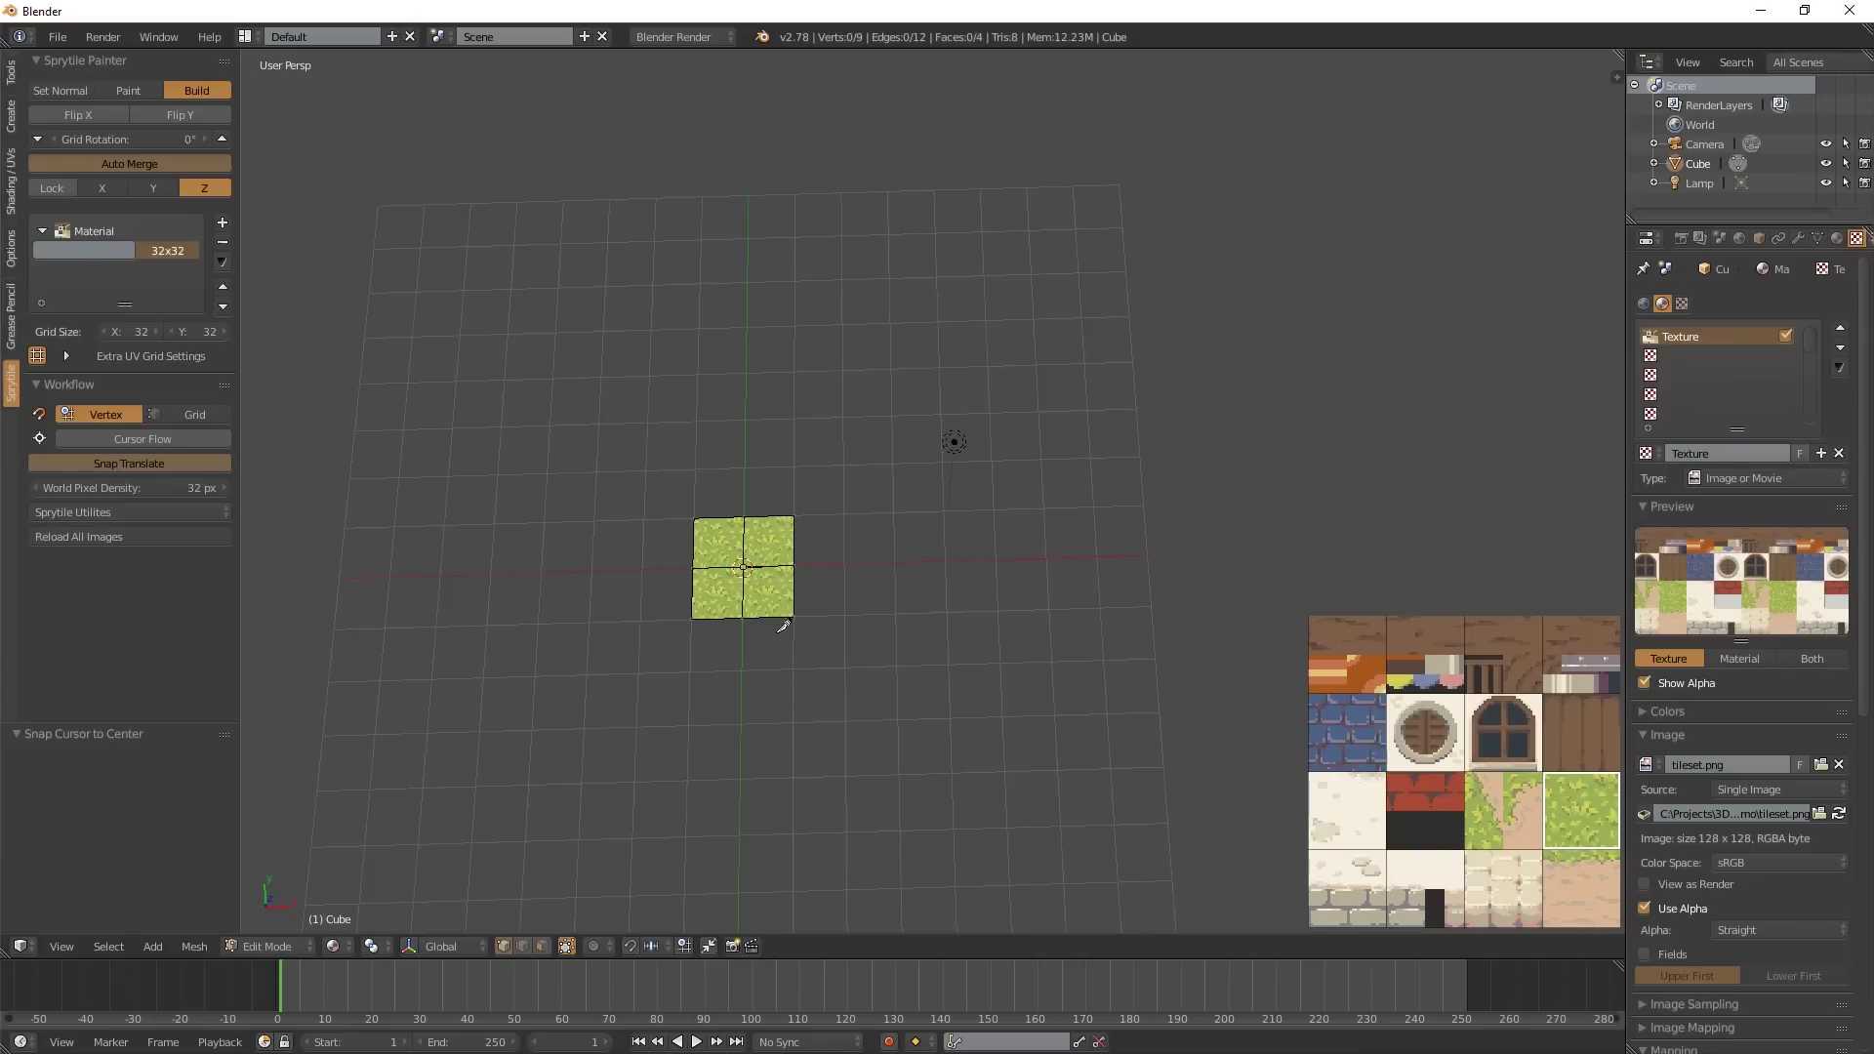
mouse_move(778, 630)
mouse_down()
mouse_move(780, 685)
mouse_move(820, 689)
mouse_move(876, 647)
mouse_move(874, 594)
mouse_move(758, 721)
mouse_move(928, 749)
mouse_move(932, 589)
mouse_up()
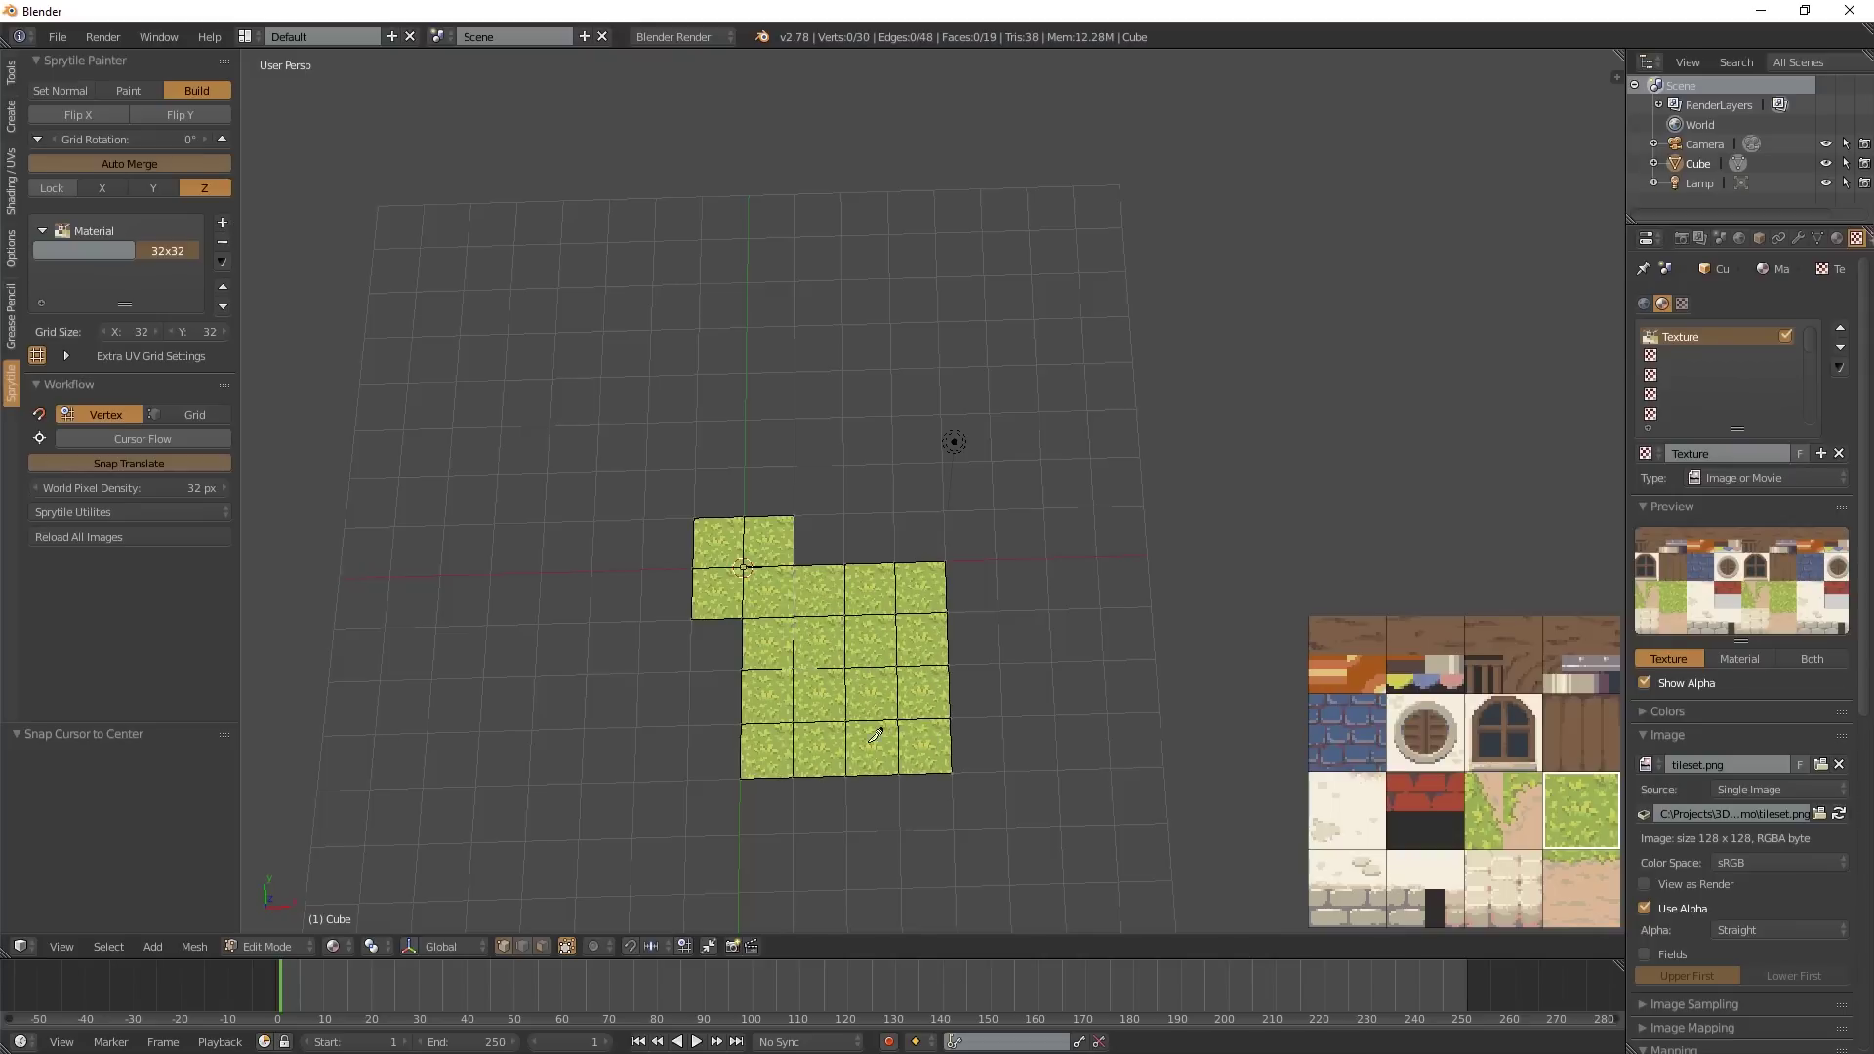
middle_drag(876, 730, 832, 700)
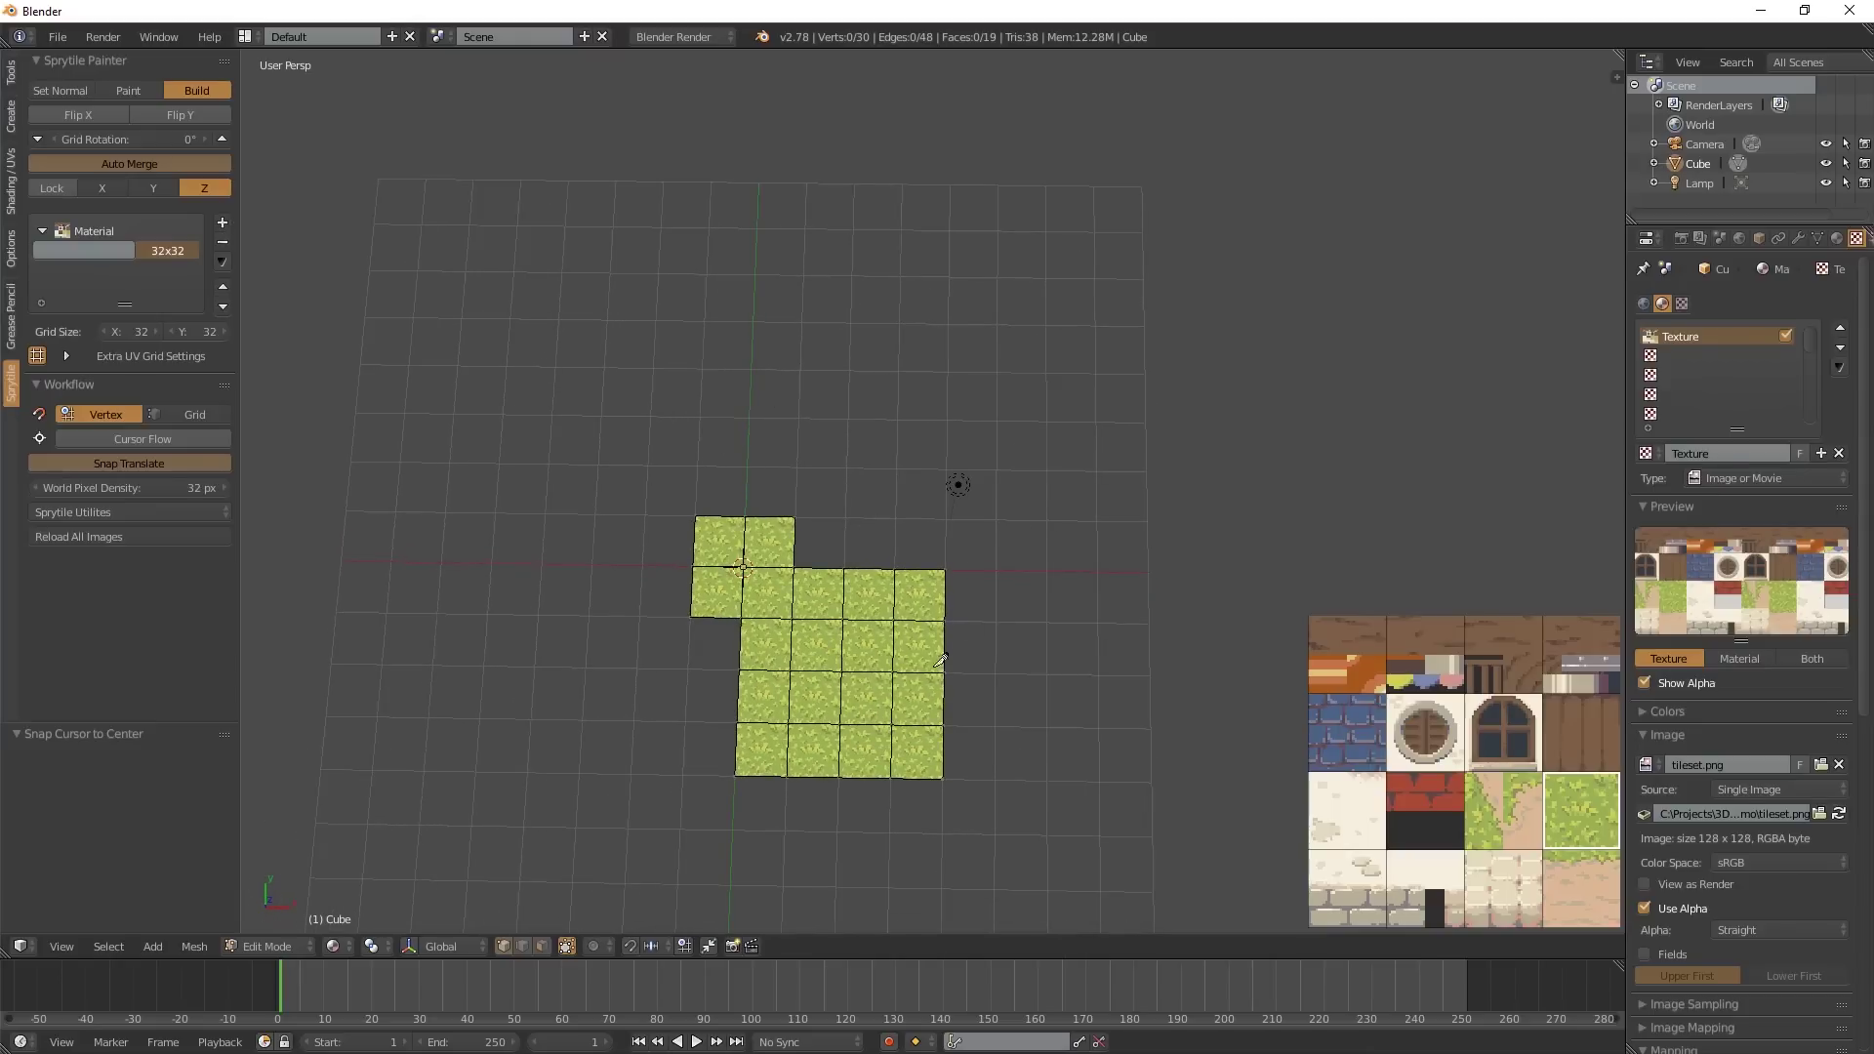
- Pick the wooden plank tile and build a wall five tiles wide and four high on the Y plane behind the grass
middle_drag(837, 838, 916, 748)
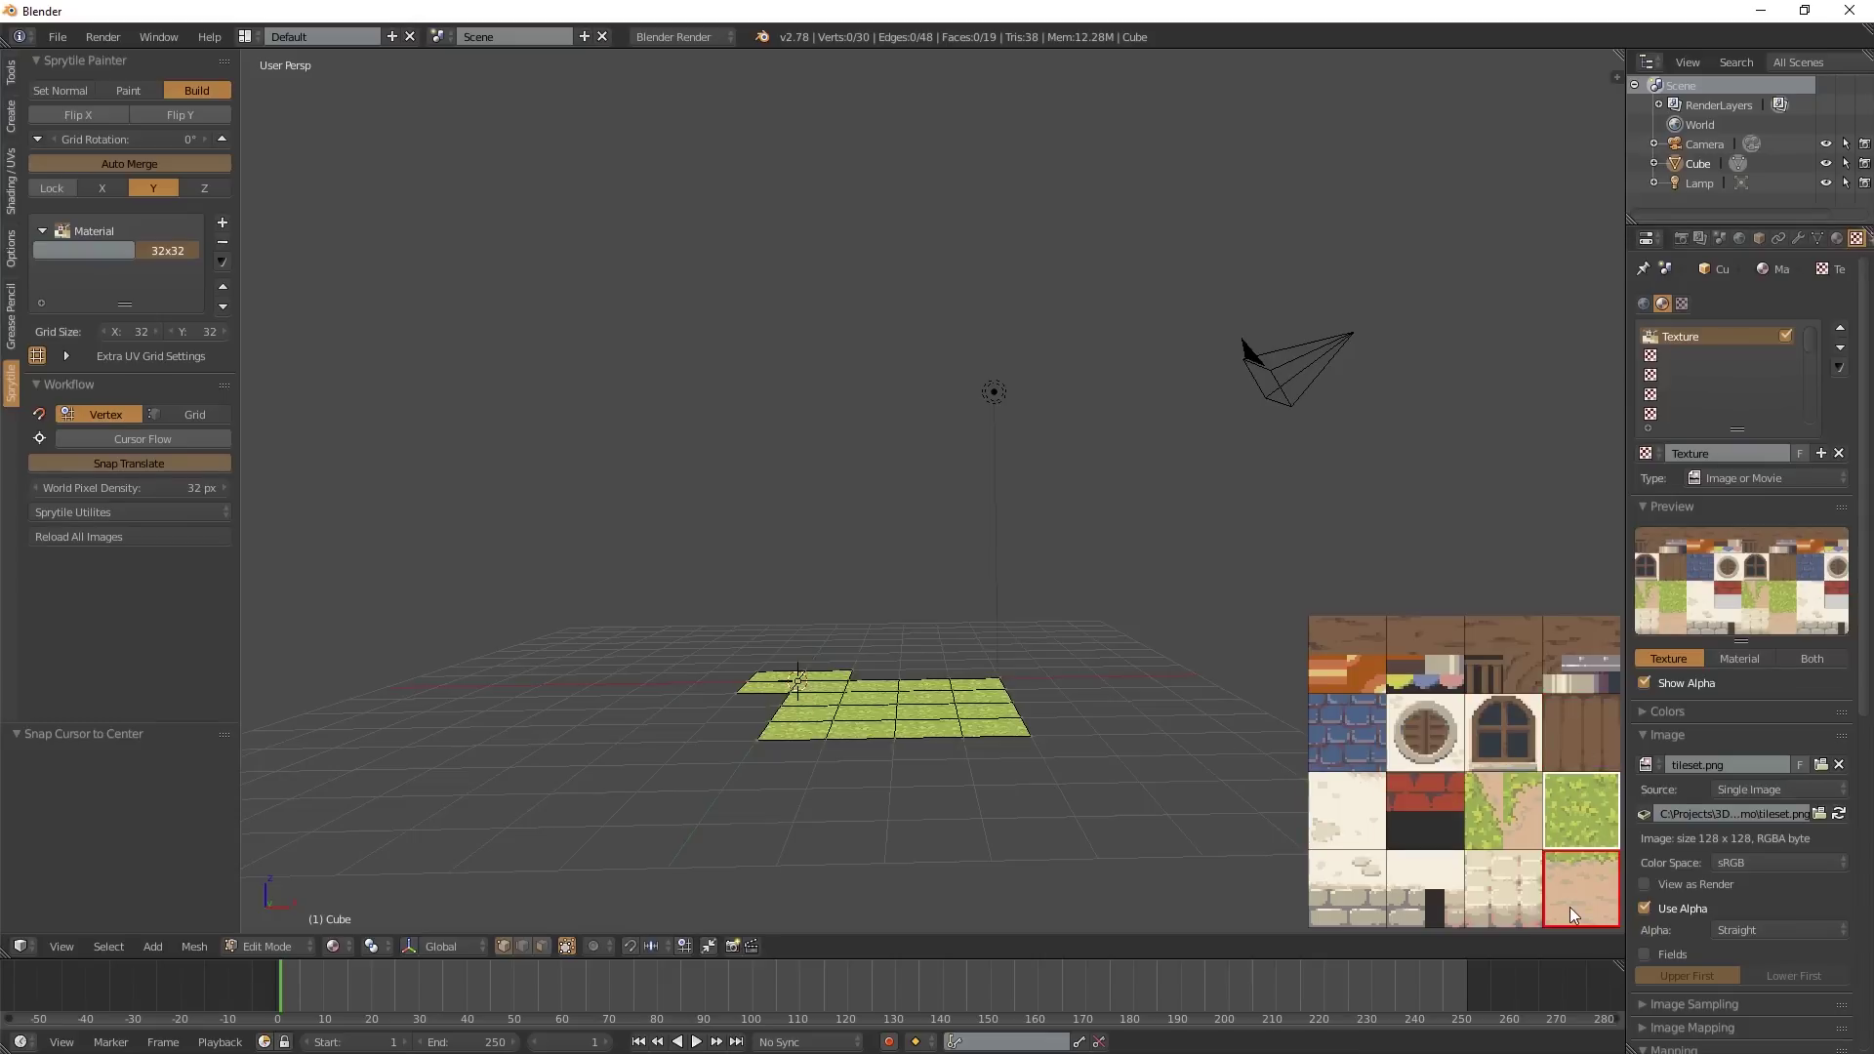
click(1572, 712)
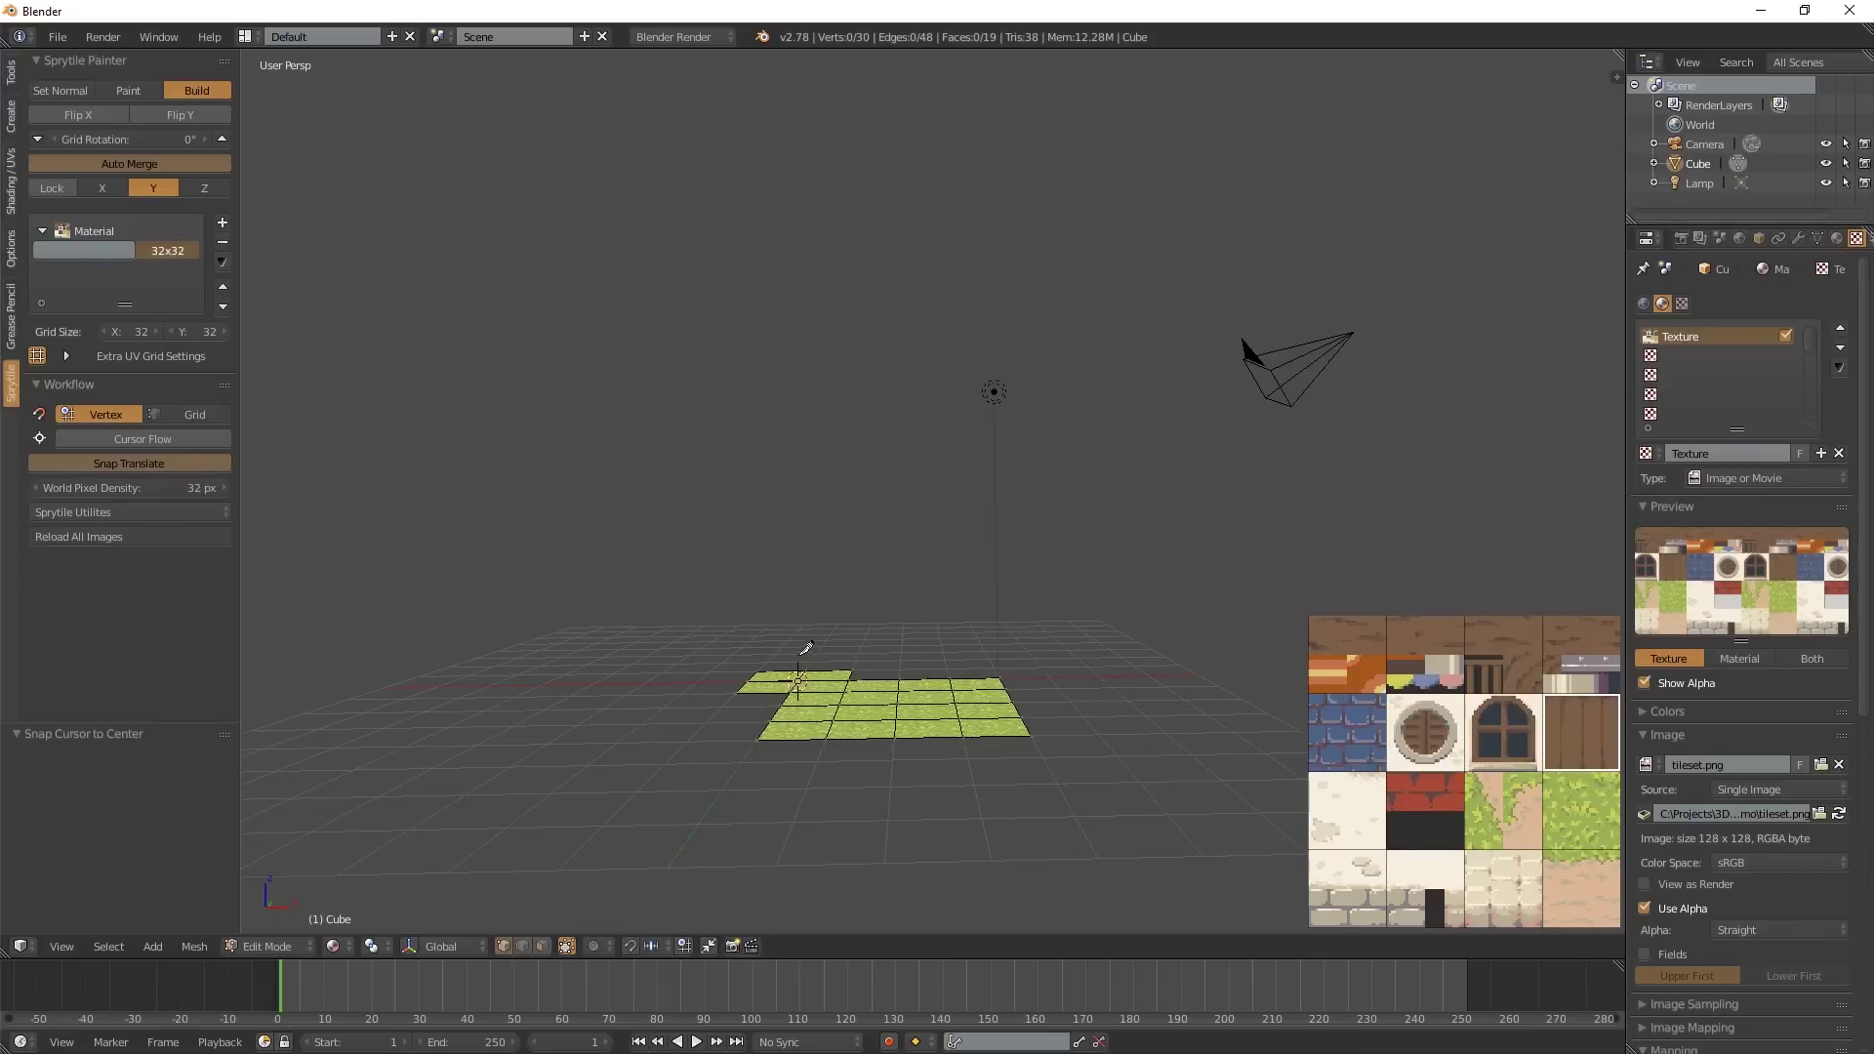
mouse_move(823, 642)
mouse_down()
mouse_move(976, 653)
mouse_move(976, 604)
mouse_move(838, 593)
mouse_move(847, 545)
mouse_move(963, 544)
mouse_move(960, 508)
mouse_move(825, 504)
mouse_up()
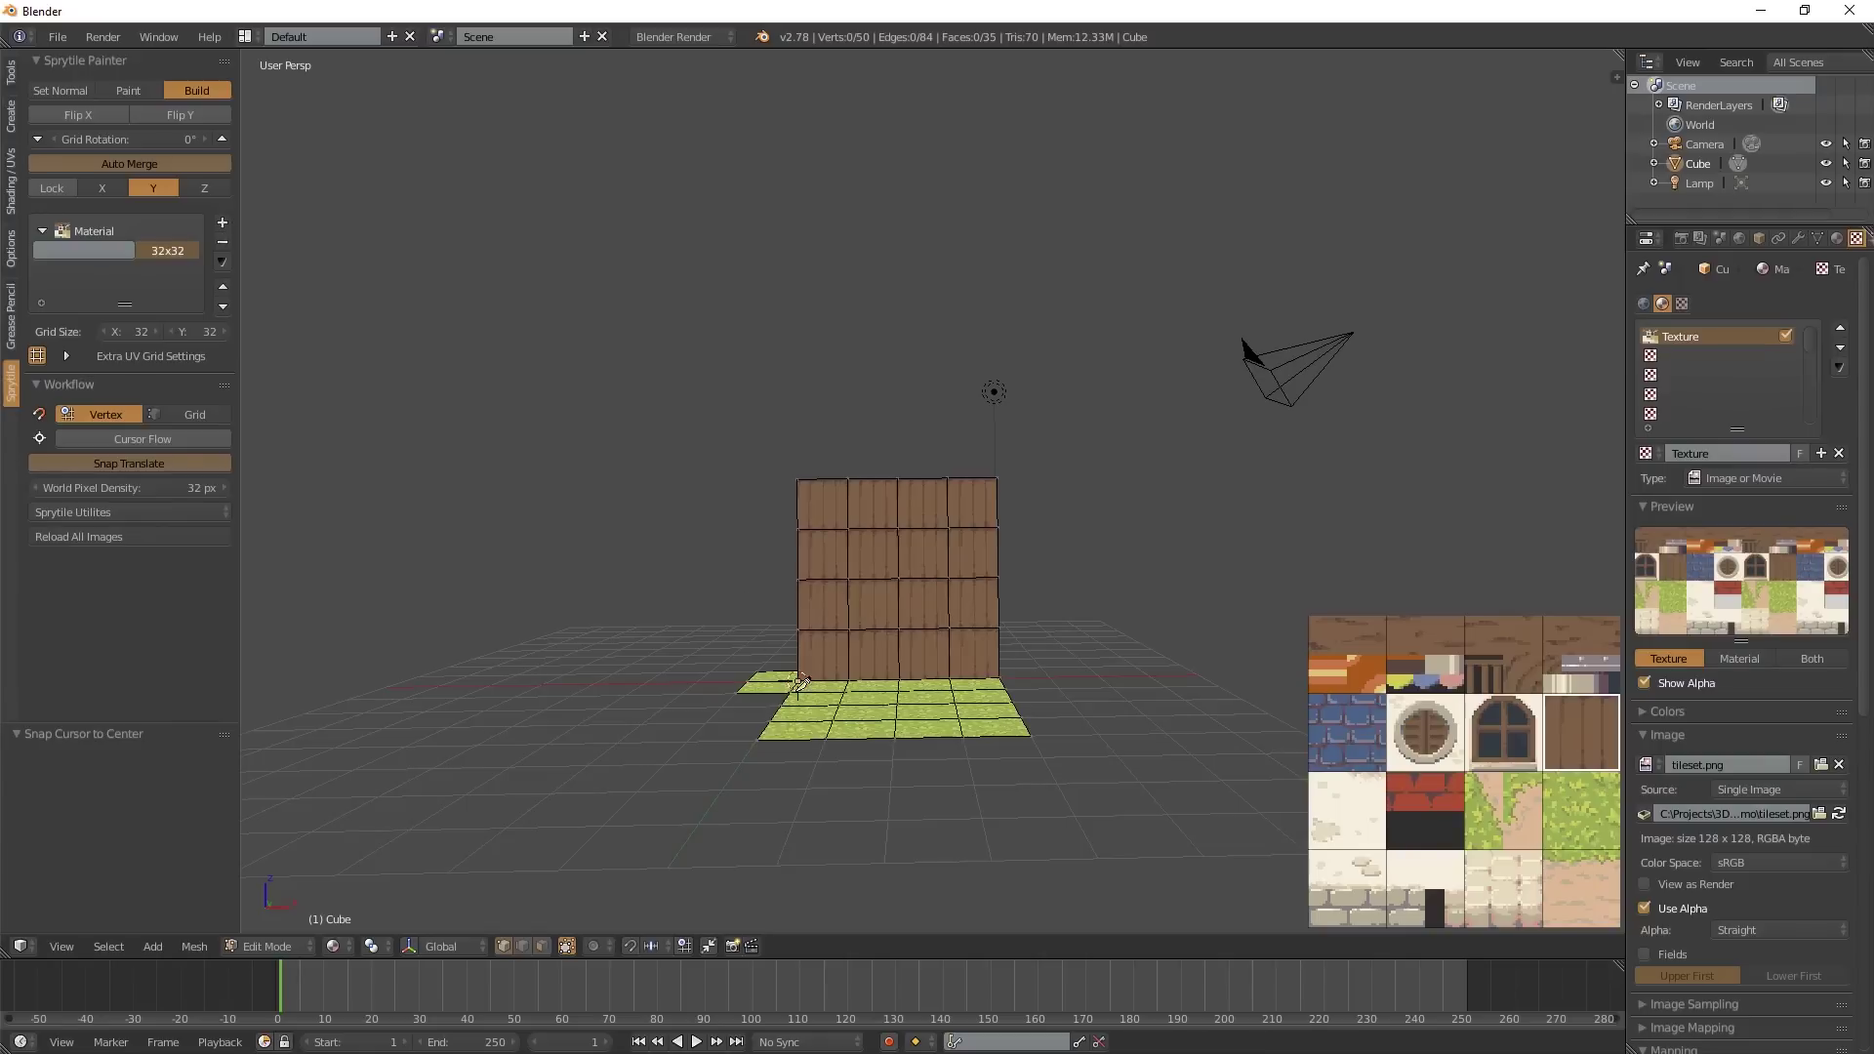
drag(792, 664, 781, 610)
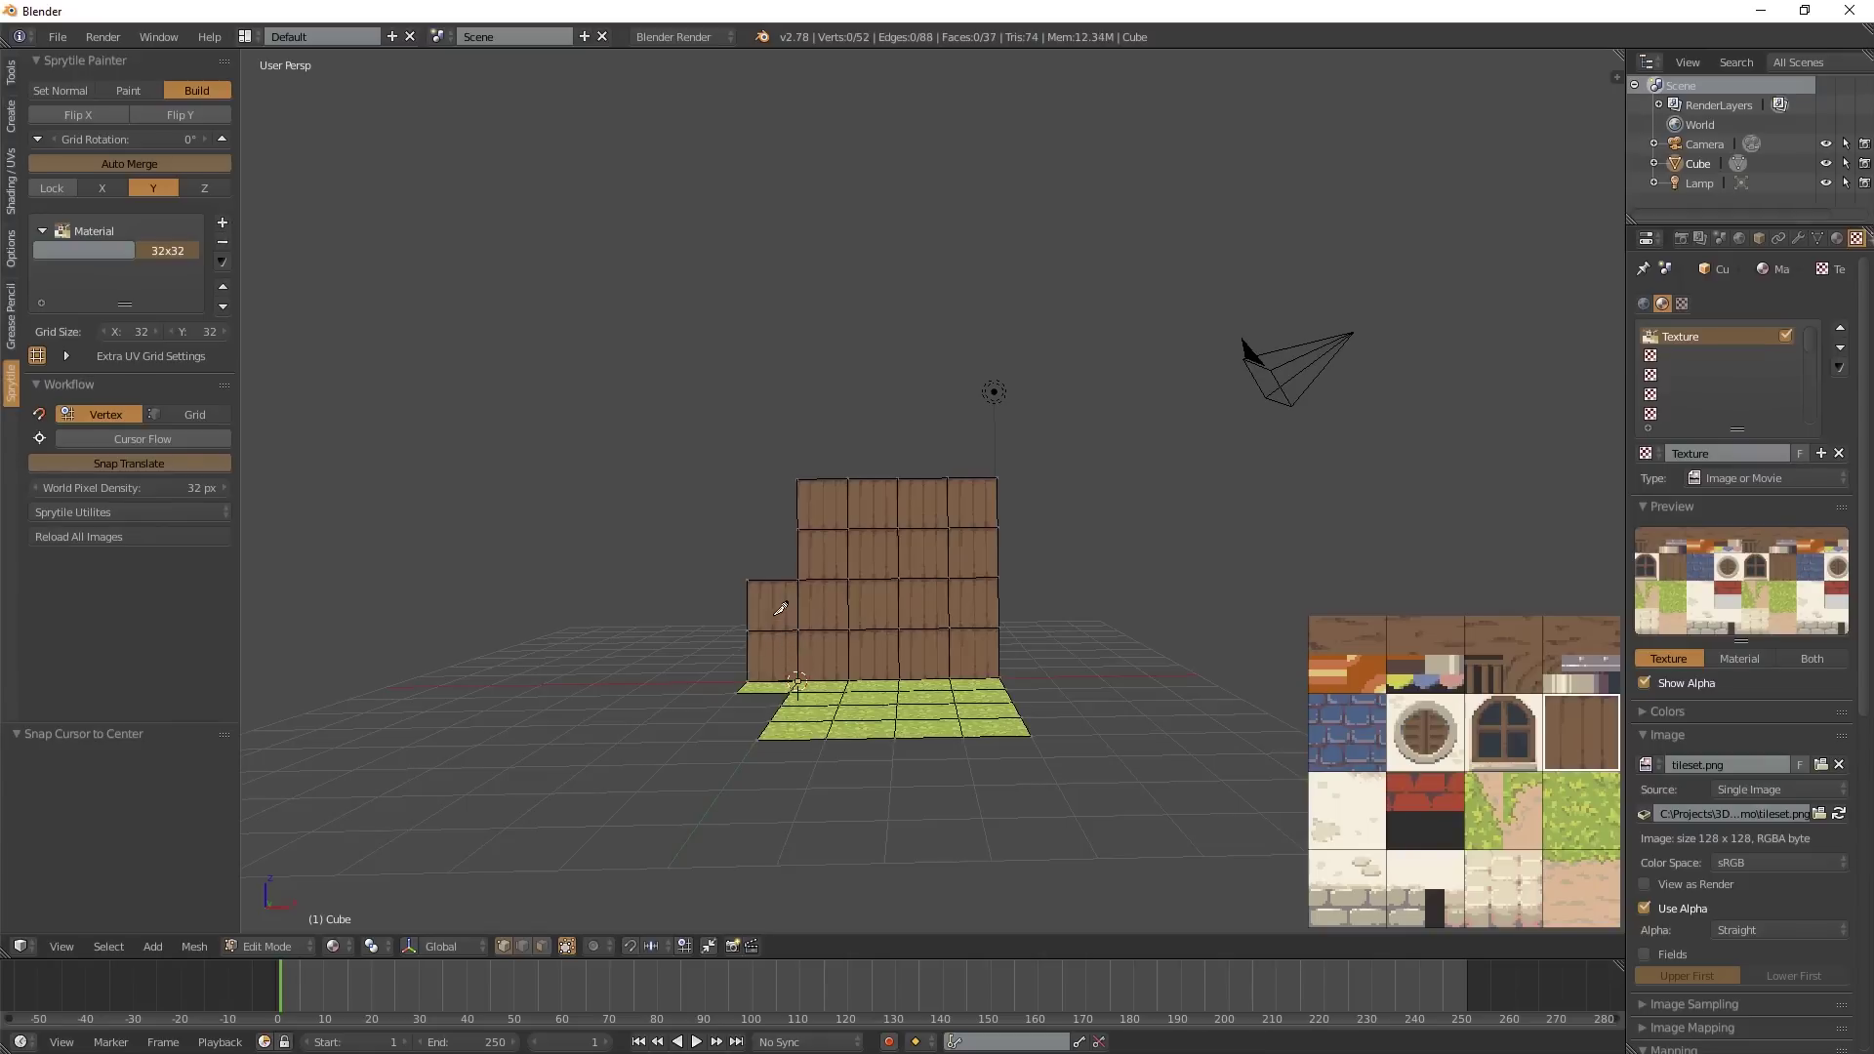
click(762, 543)
click(778, 504)
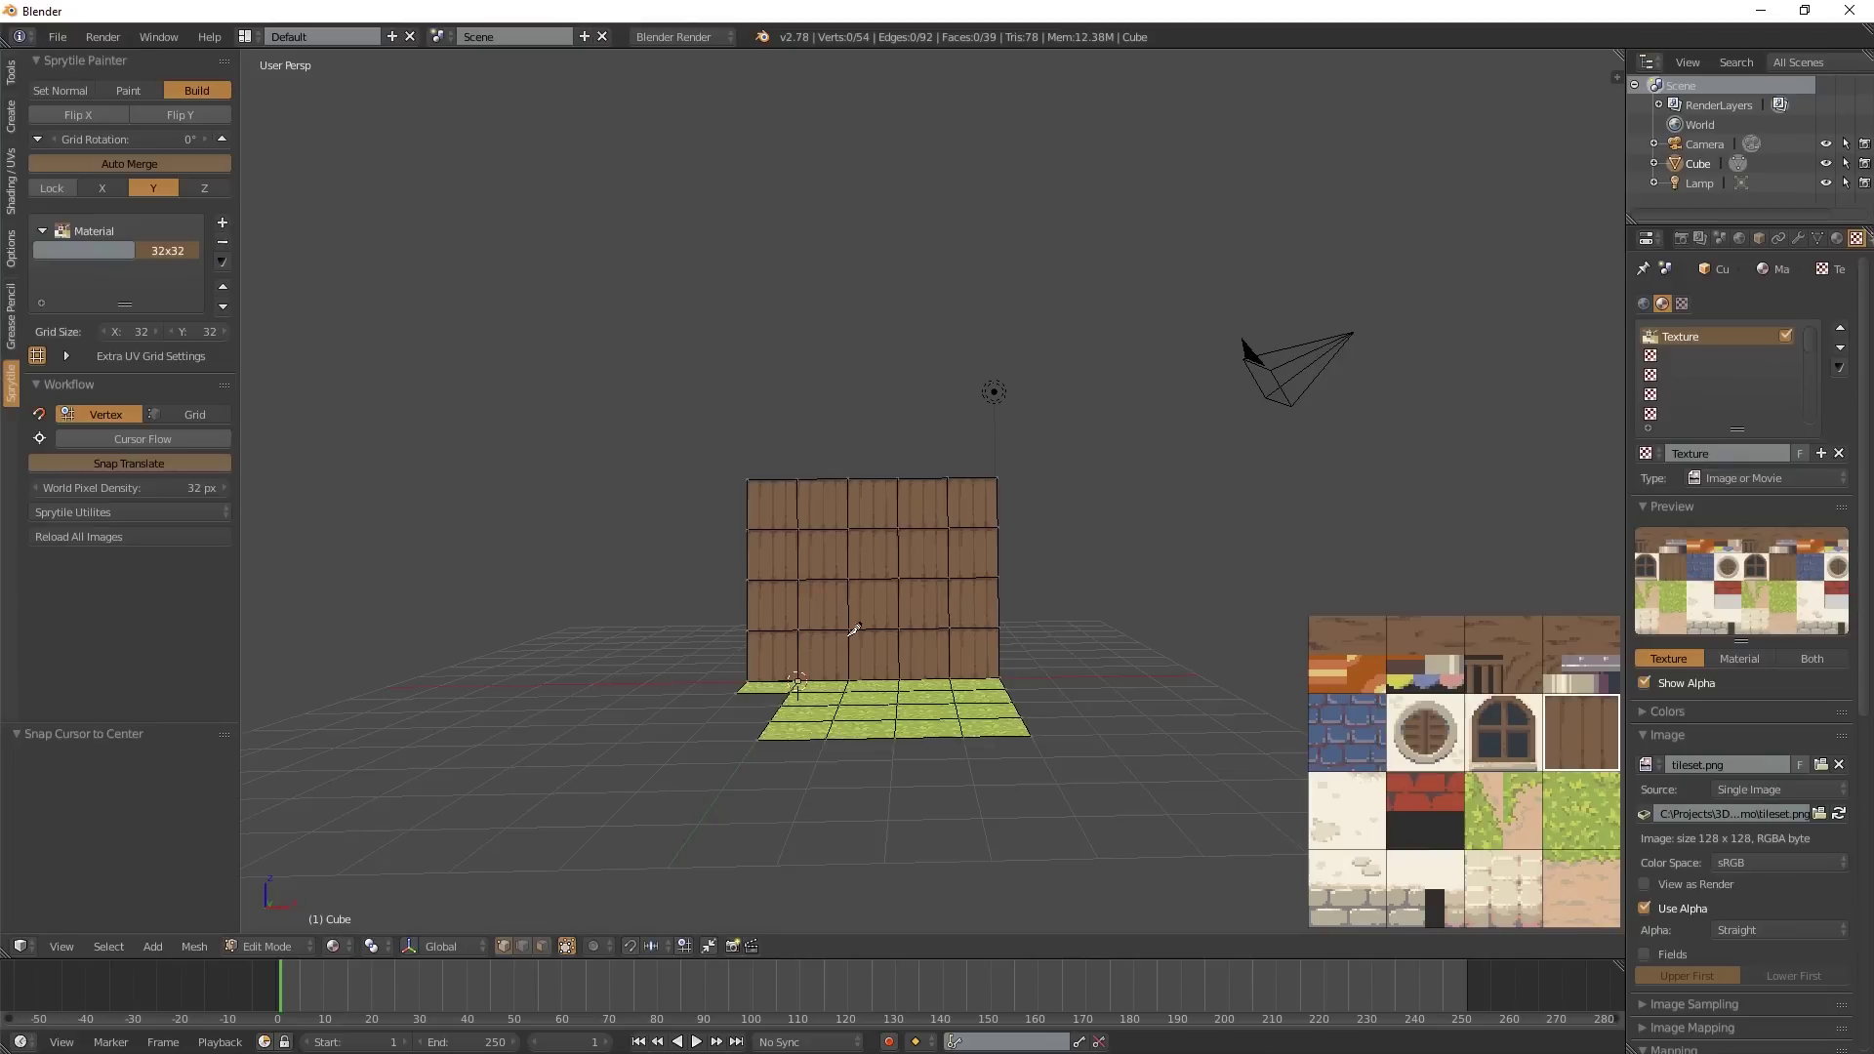
- Pick the cream plaster tile and build a 4 by 4 wall on the X plane, meeting the wooden wall
middle_drag(1066, 640, 1040, 710)
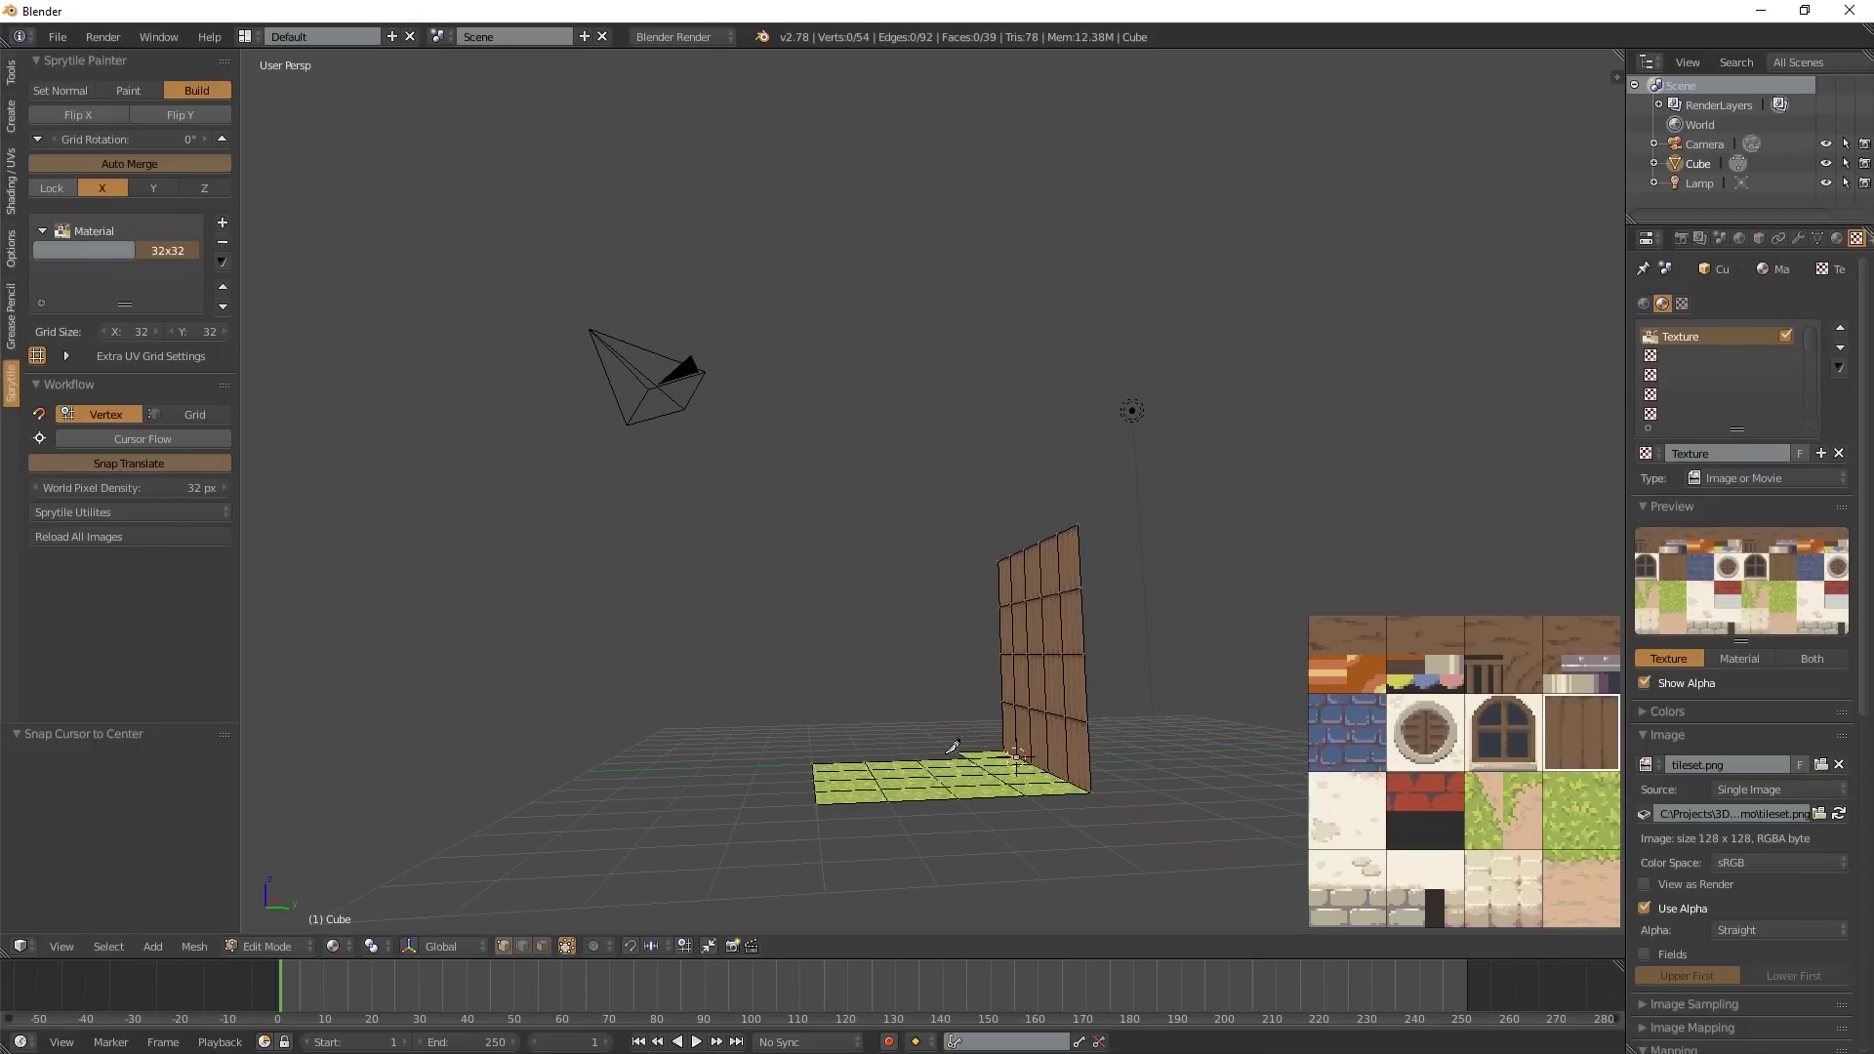
middle_drag(957, 695, 882, 656)
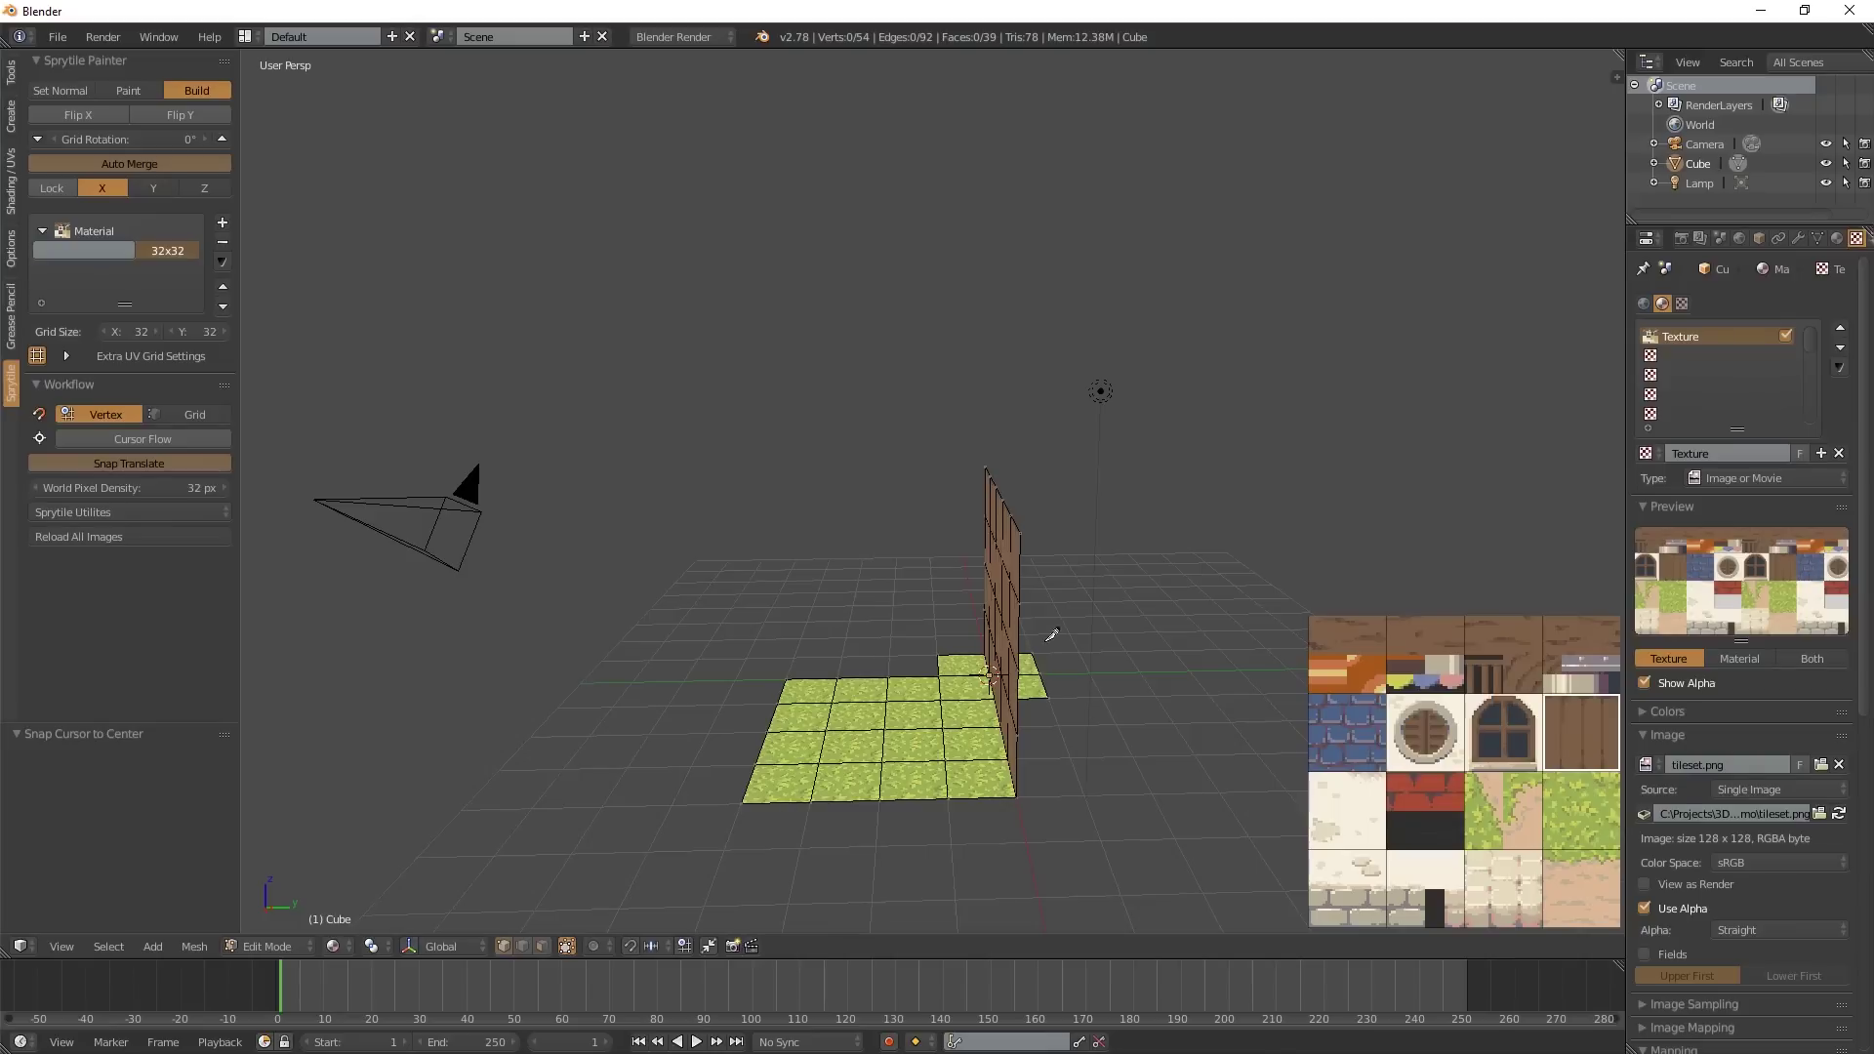
click(1348, 822)
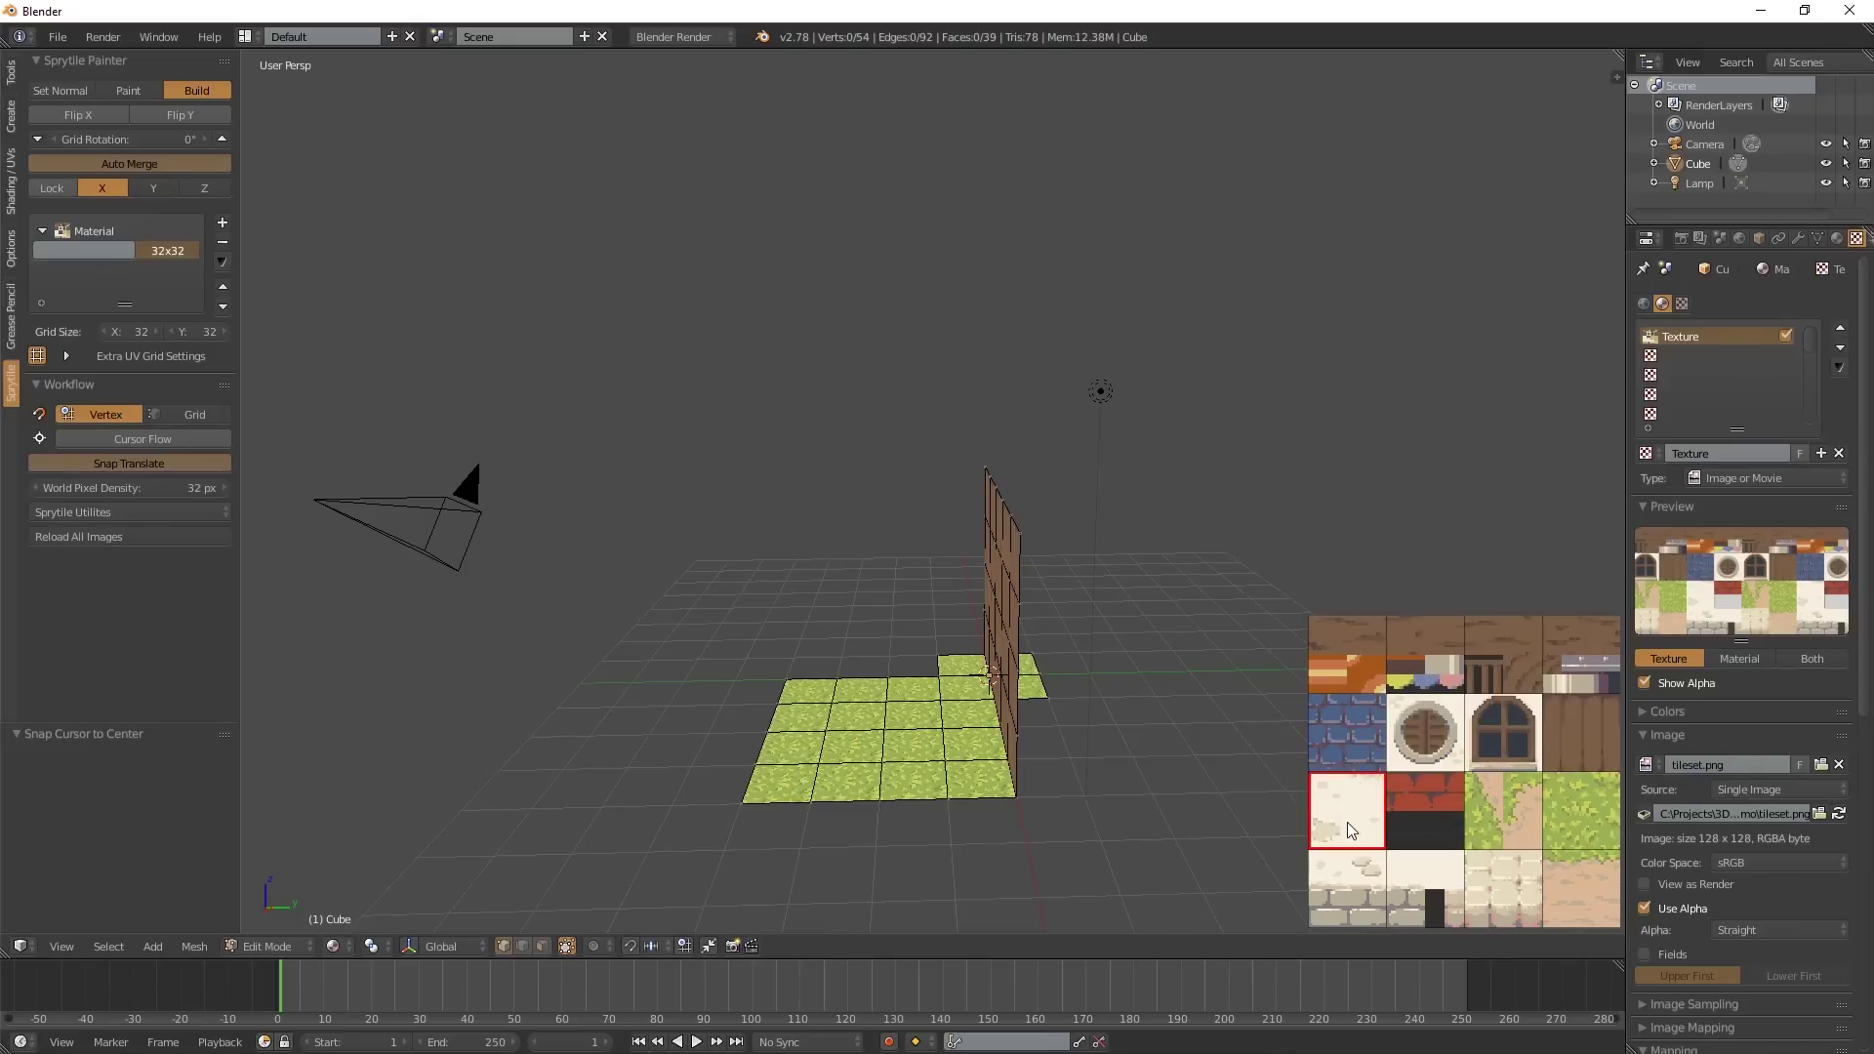
middle_drag(852, 723, 867, 705)
mouse_move(964, 627)
mouse_down()
mouse_move(845, 632)
mouse_move(810, 604)
mouse_move(918, 581)
mouse_move(967, 514)
mouse_move(963, 601)
mouse_move(859, 498)
mouse_move(811, 549)
mouse_move(811, 498)
mouse_up()
middle_drag(1040, 734, 921, 719)
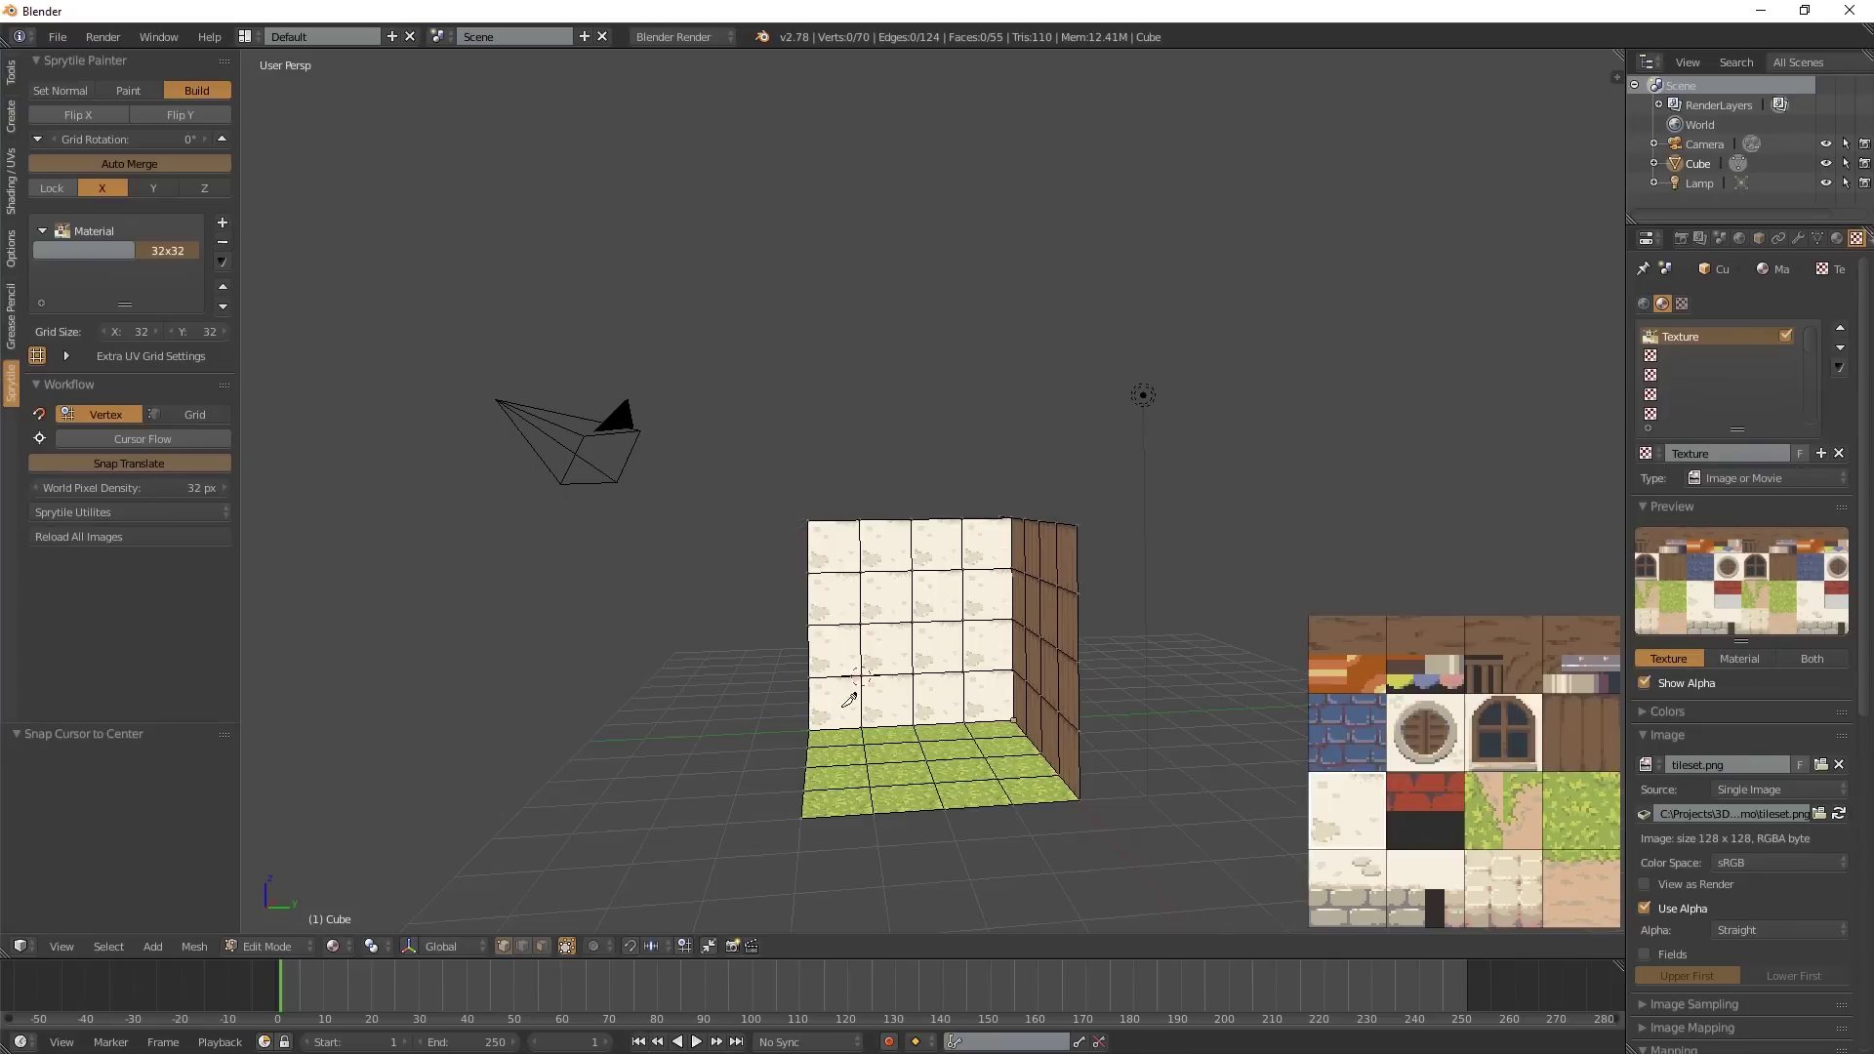
- Snap the 3D cursor to several tile corners on the walls and floor, and center the view on the cursor
key(s)
click(871, 786)
click(1016, 569)
click(866, 546)
click(874, 570)
key(w)
scroll(940, 625, up, 10)
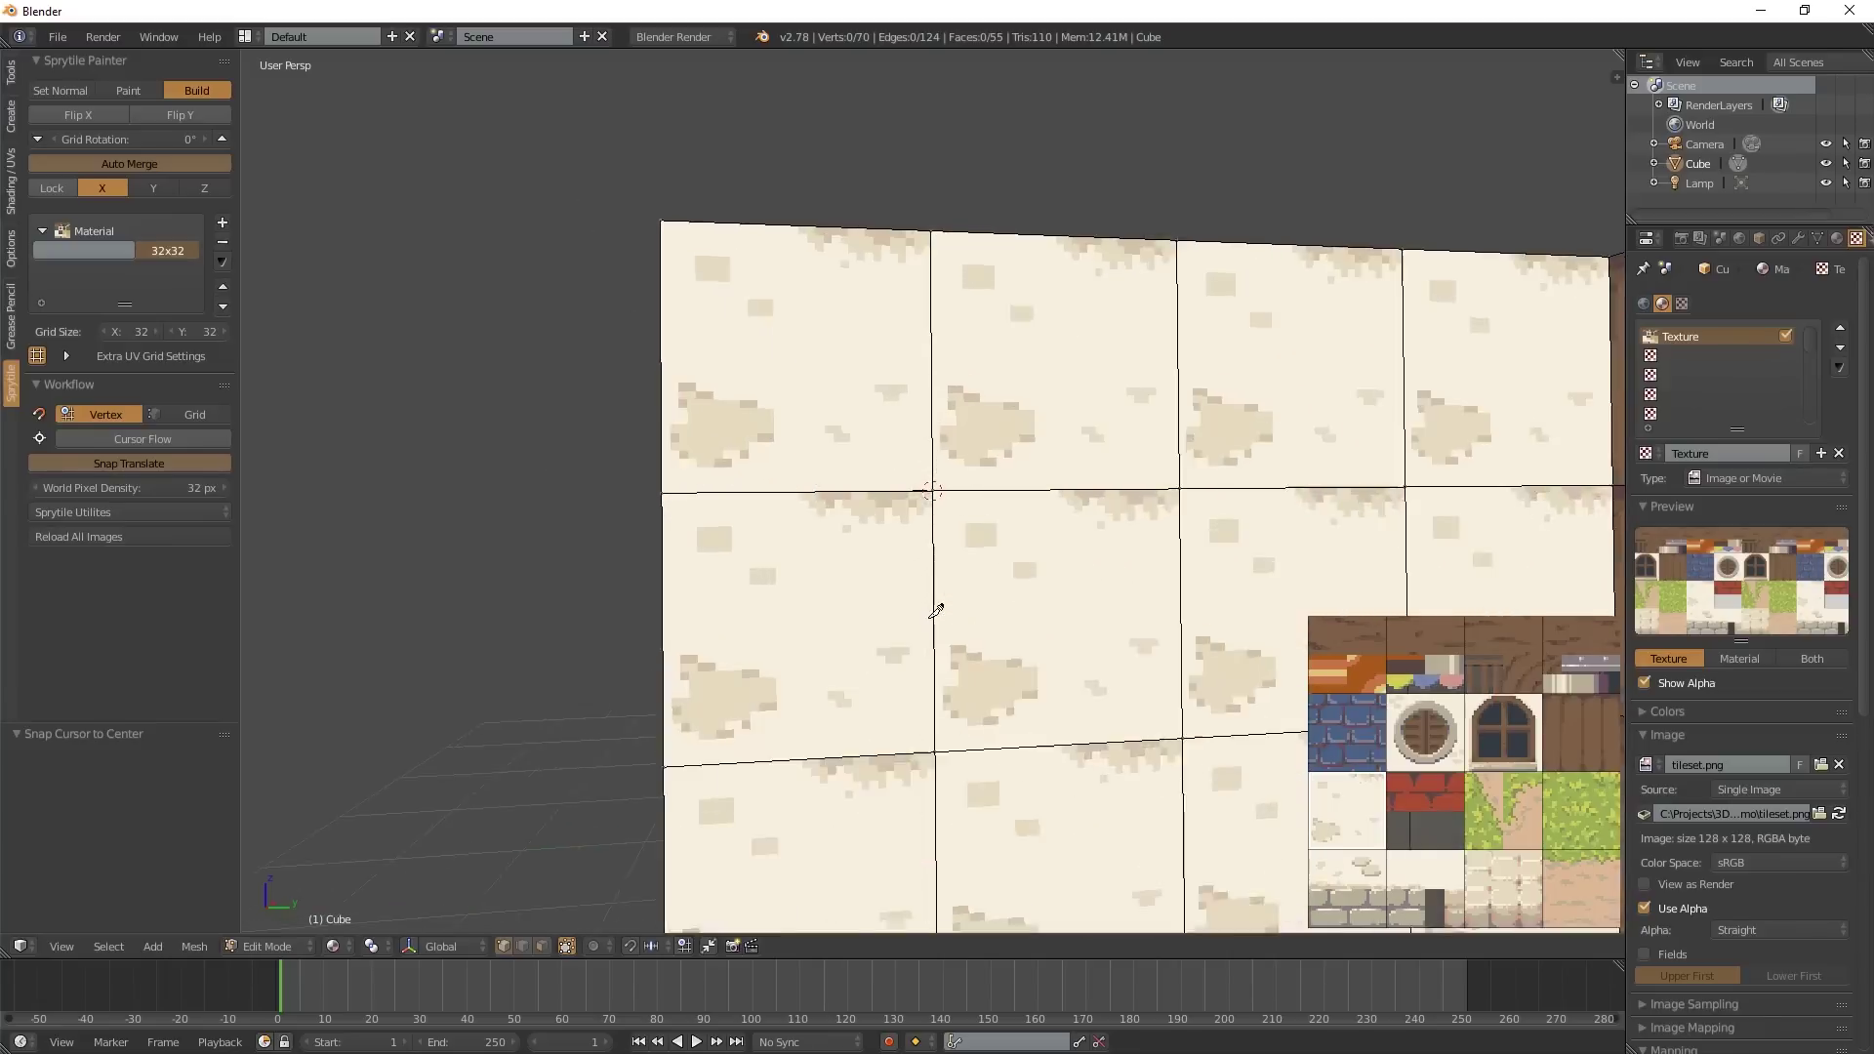
scroll(940, 619, down, 4)
middle_drag(1104, 633, 1043, 692)
key(s)
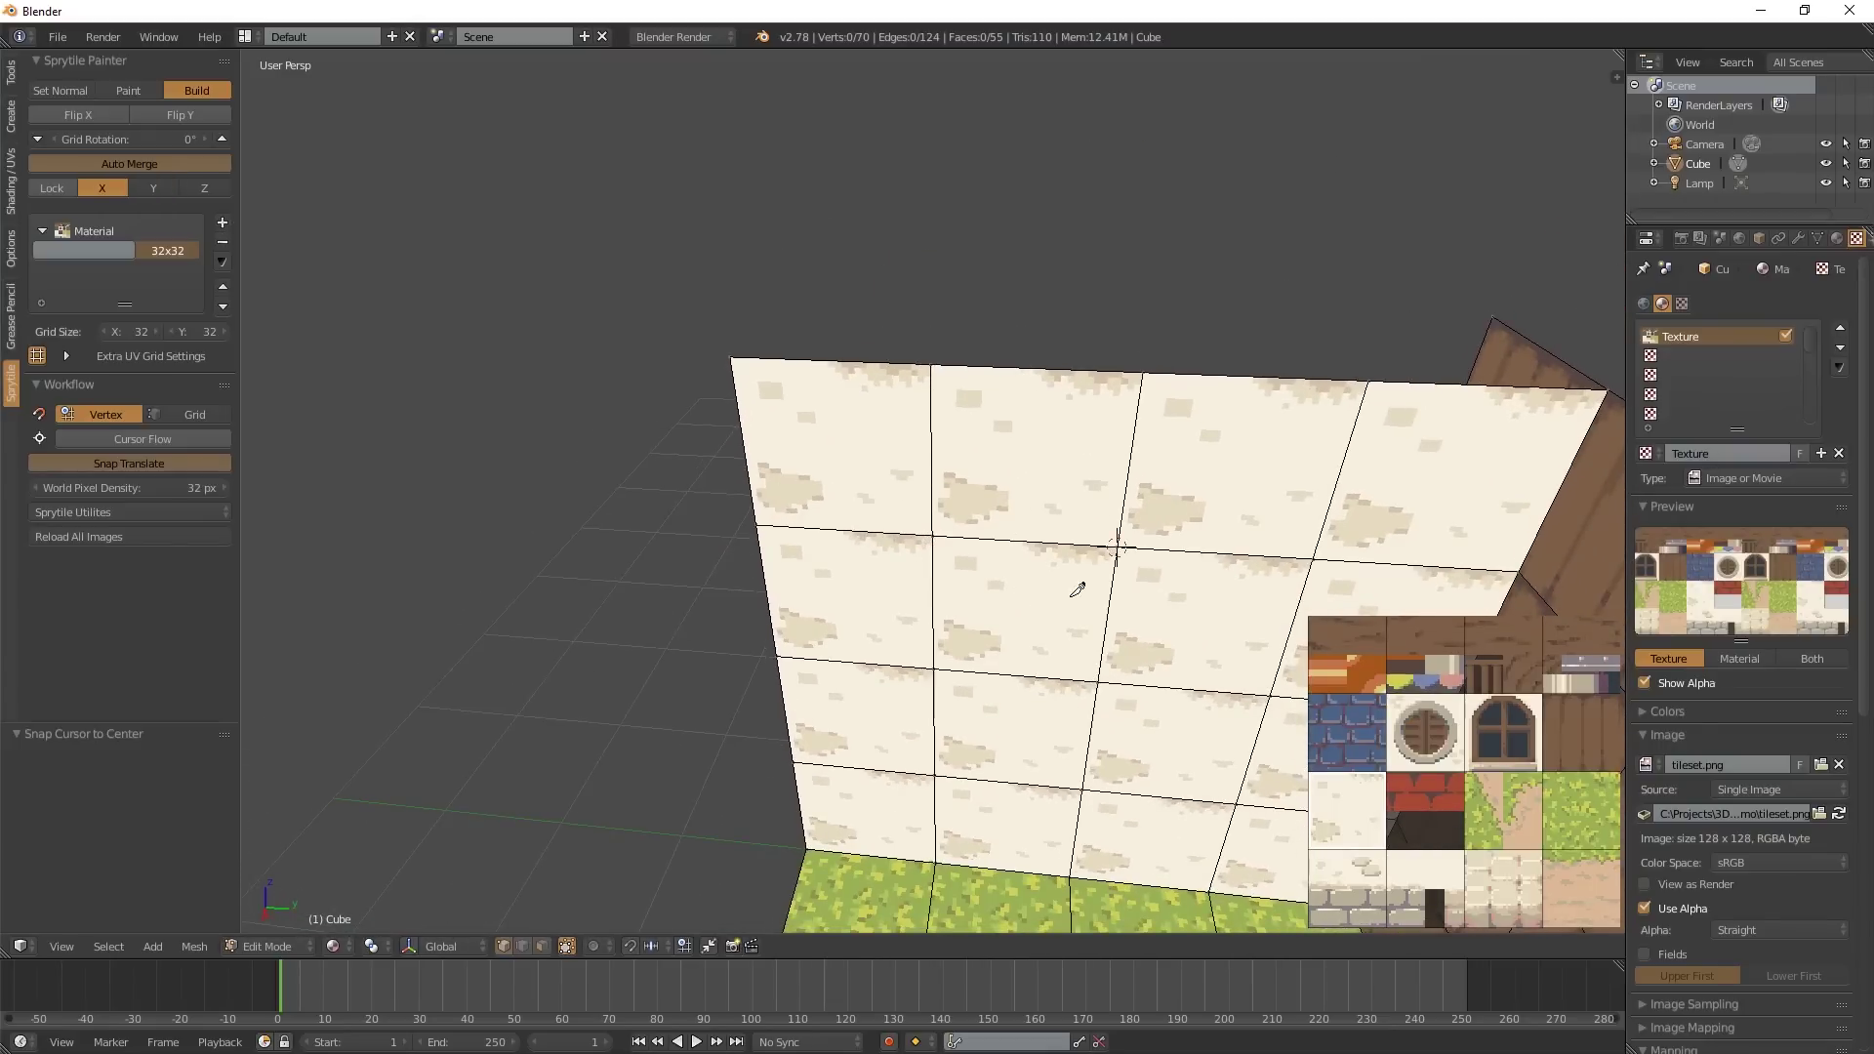
middle_drag(878, 563, 964, 631)
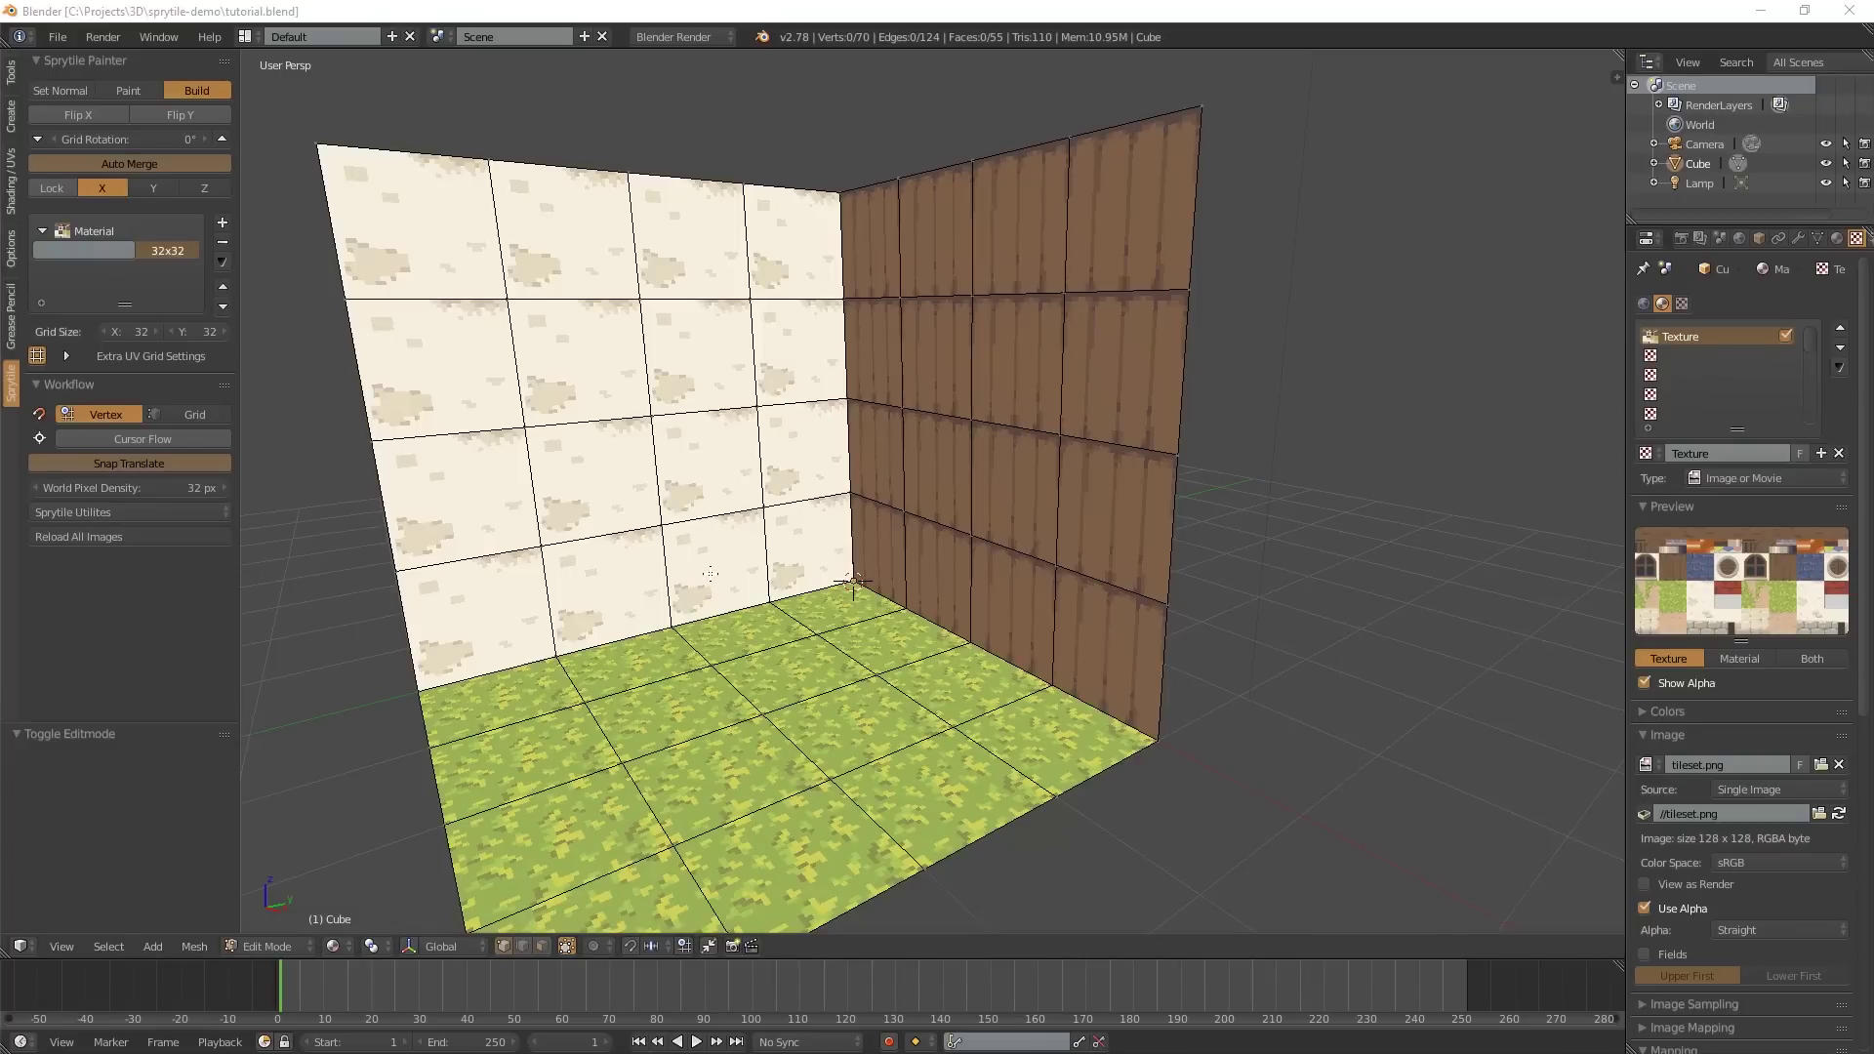
- Add a second tile grid to the material and set its grid size to 16 by 16
middle_drag(761, 528, 729, 590)
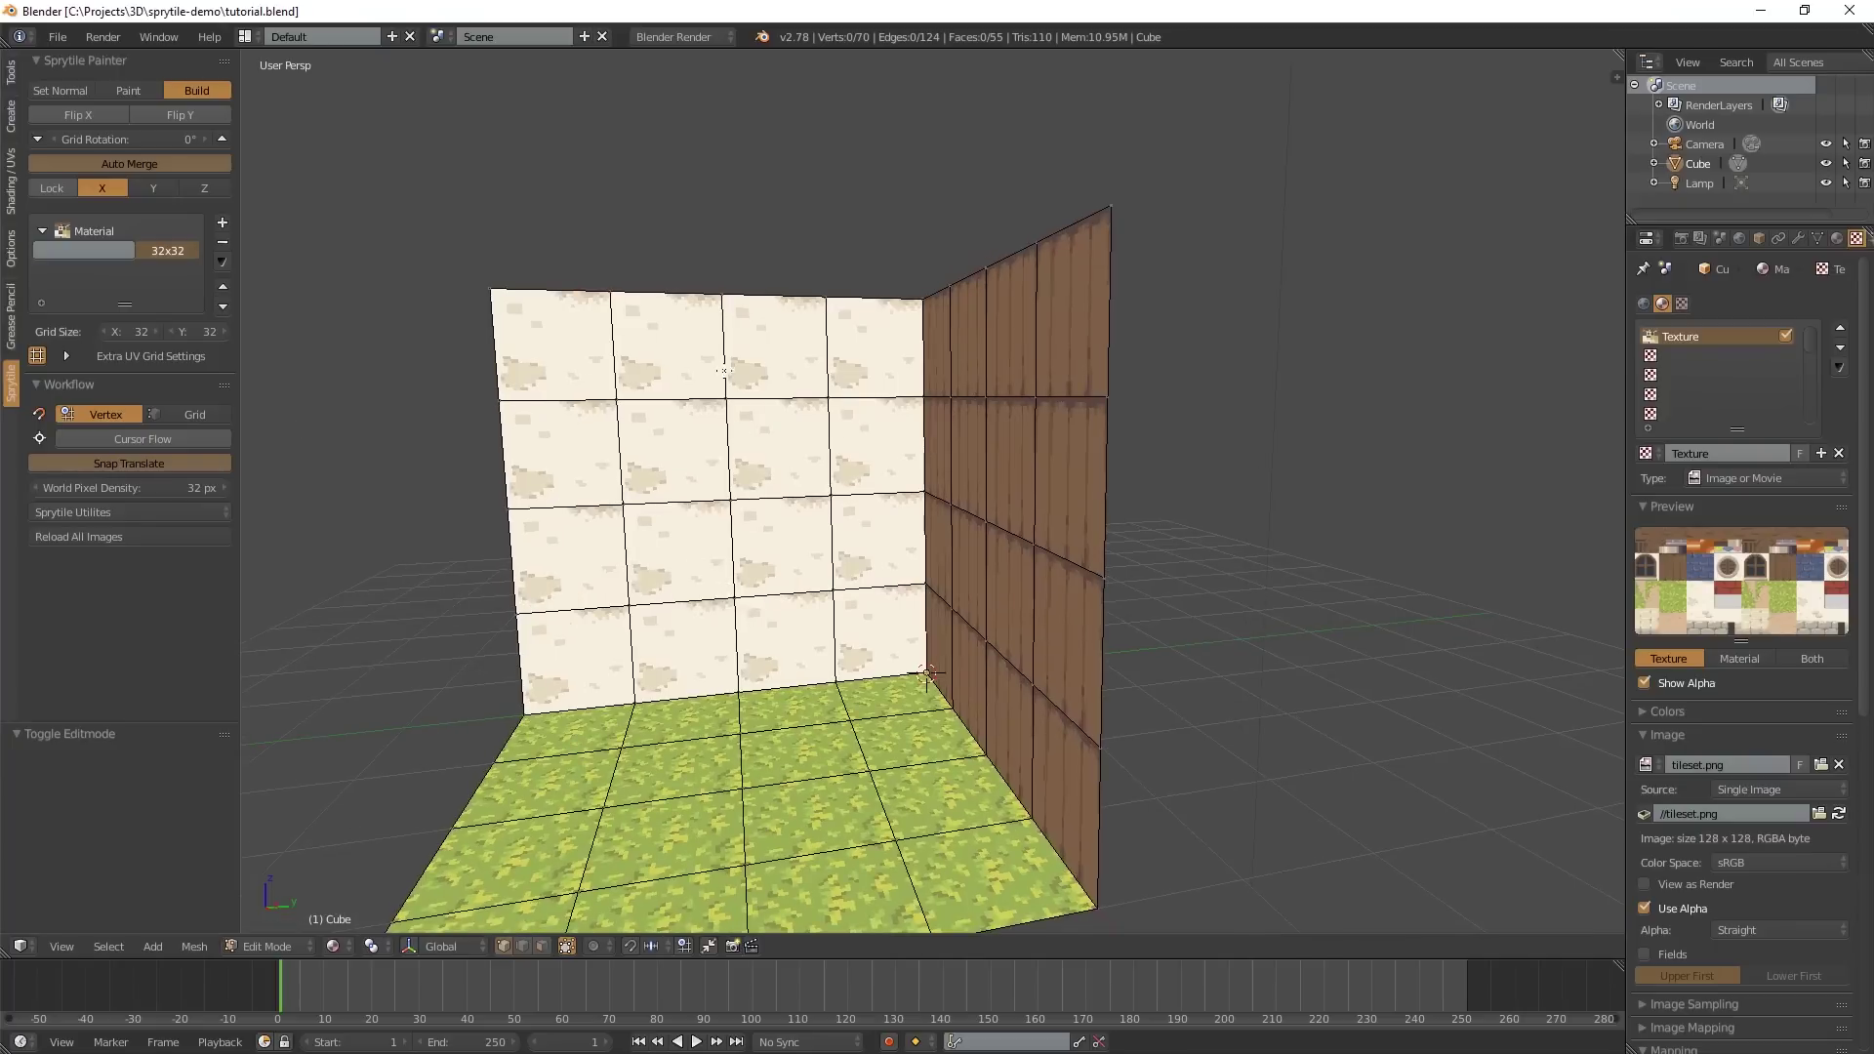
click(224, 90)
scroll(857, 681, up, 2)
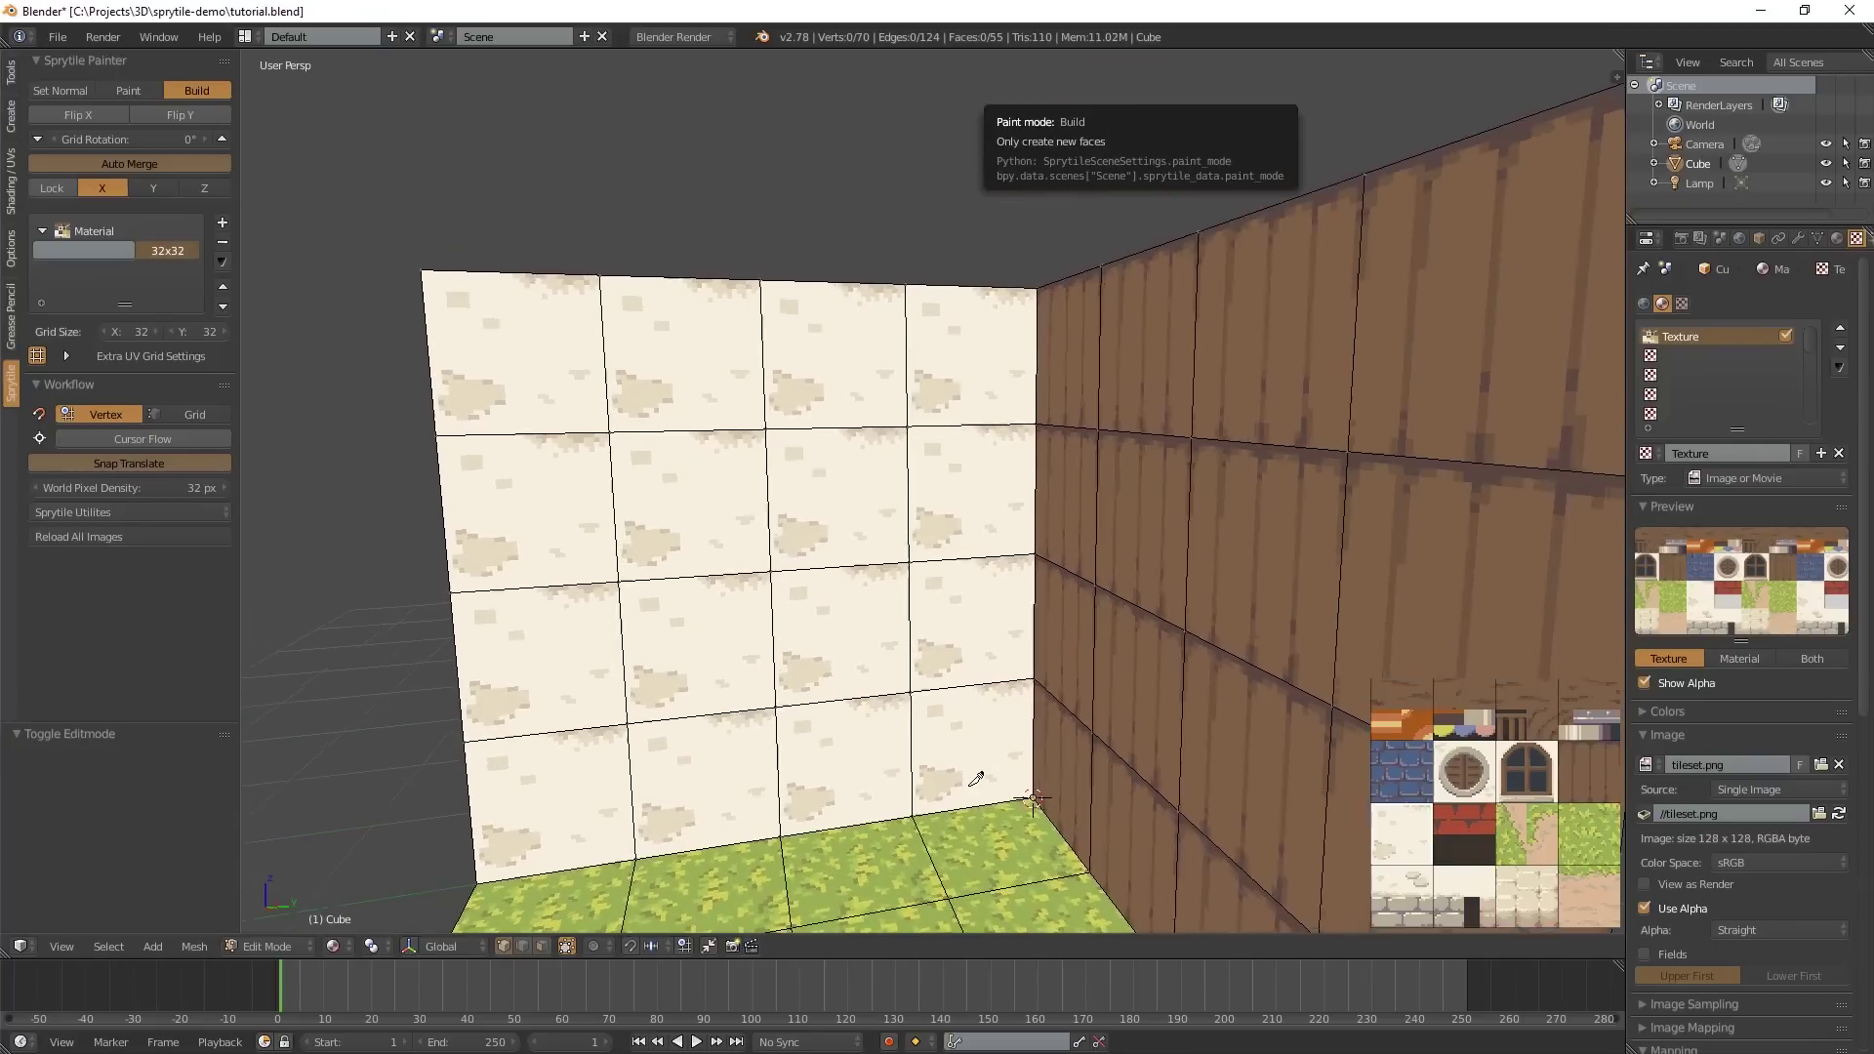
middle_drag(976, 778, 975, 719)
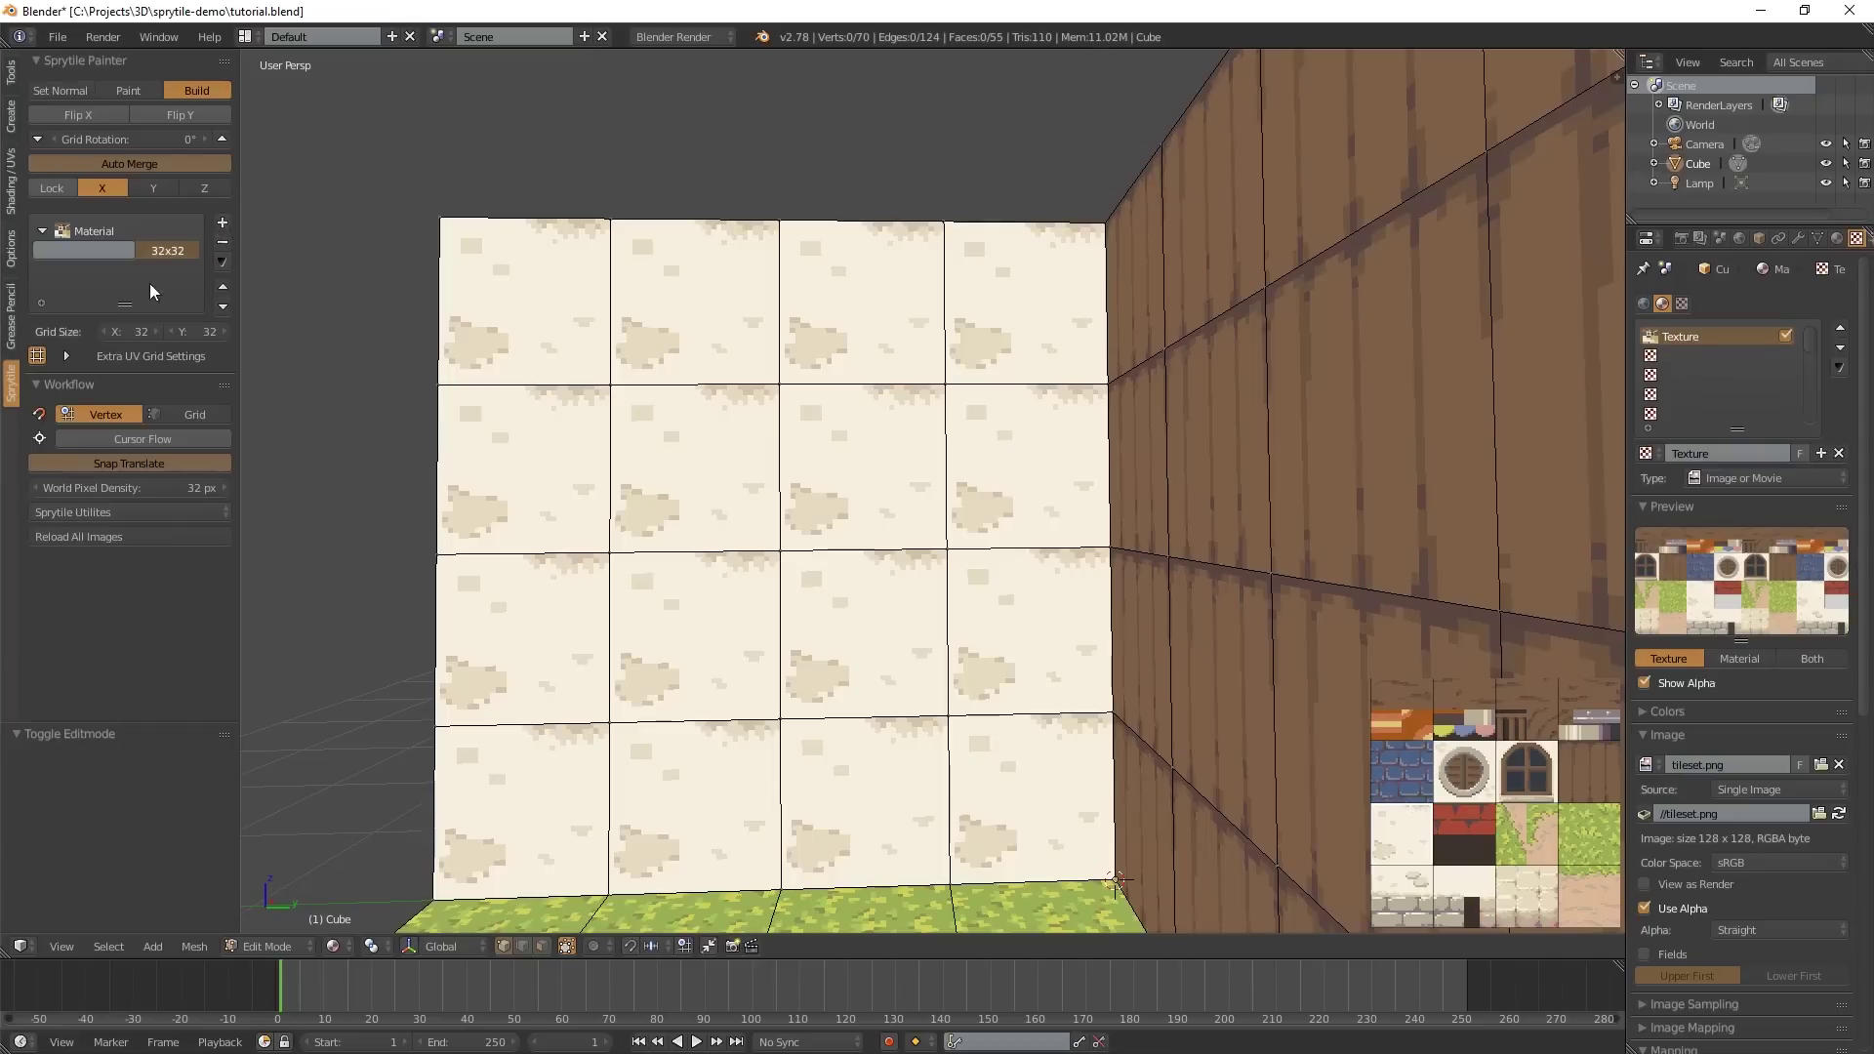
click(222, 225)
click(134, 333)
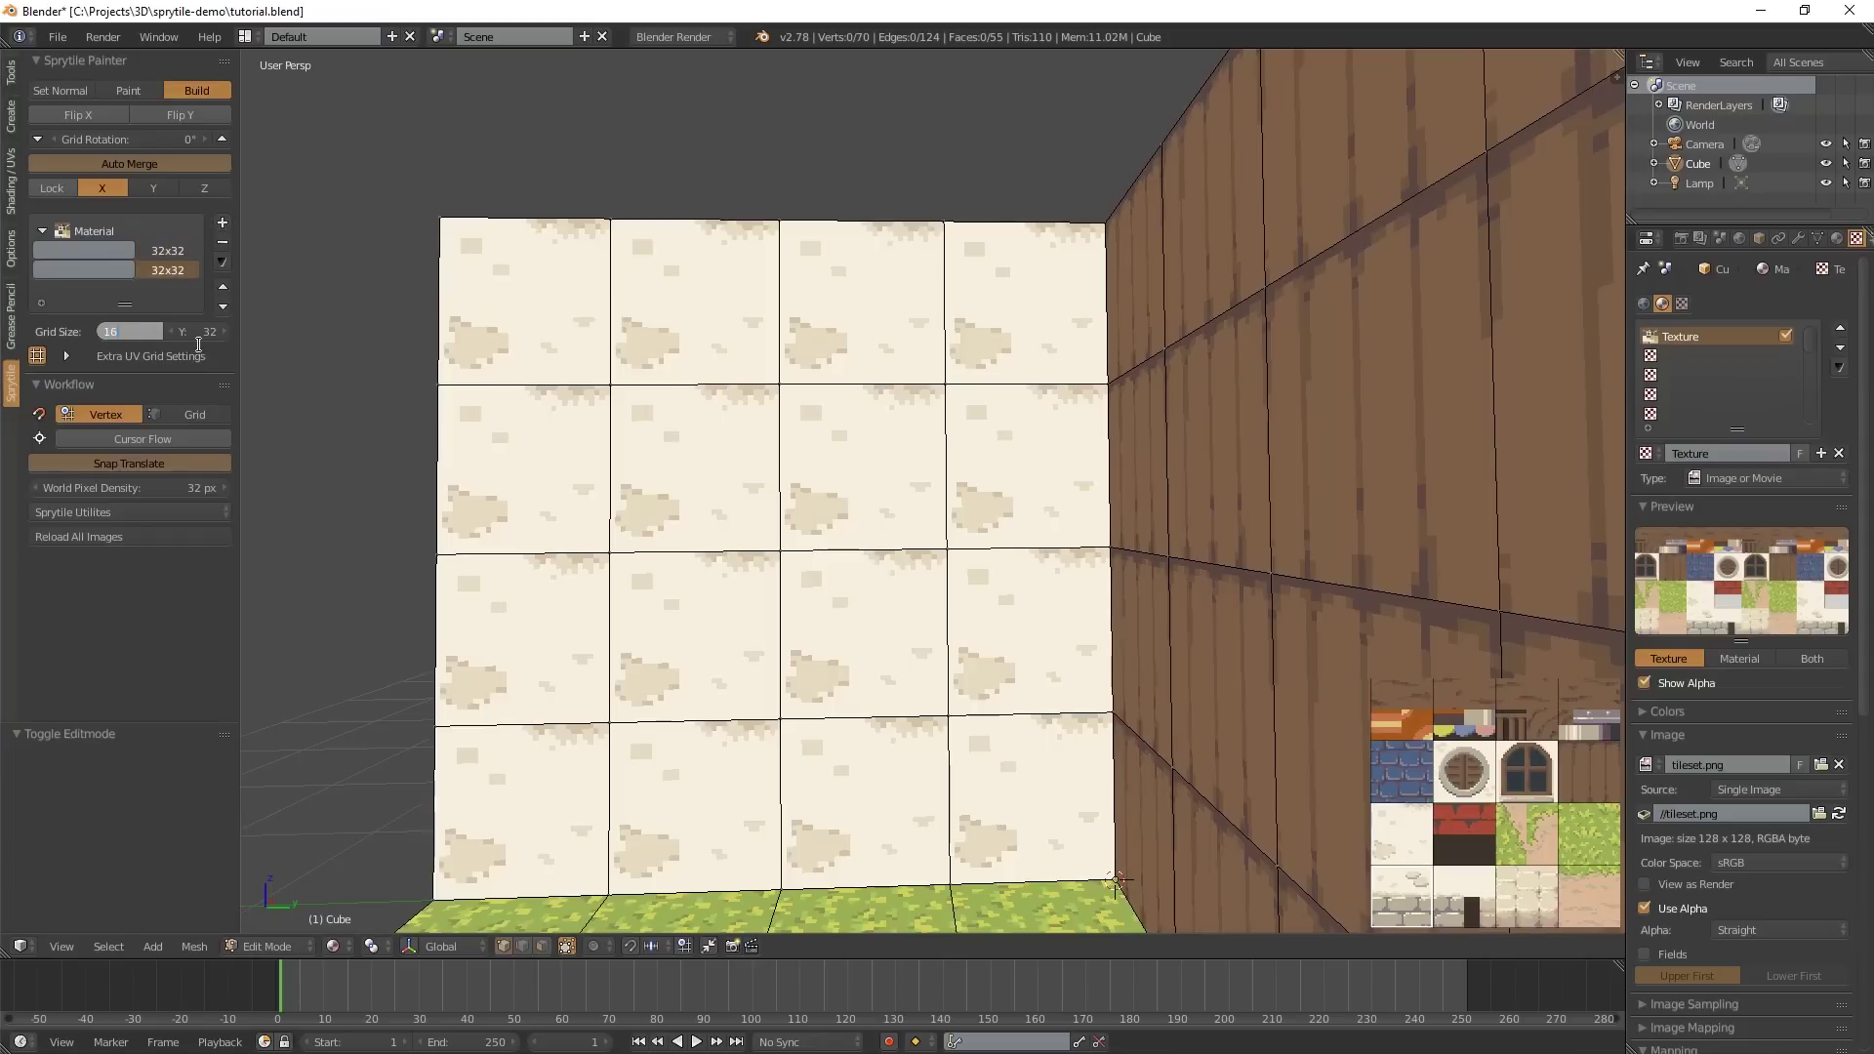
text(16)
key(Return)
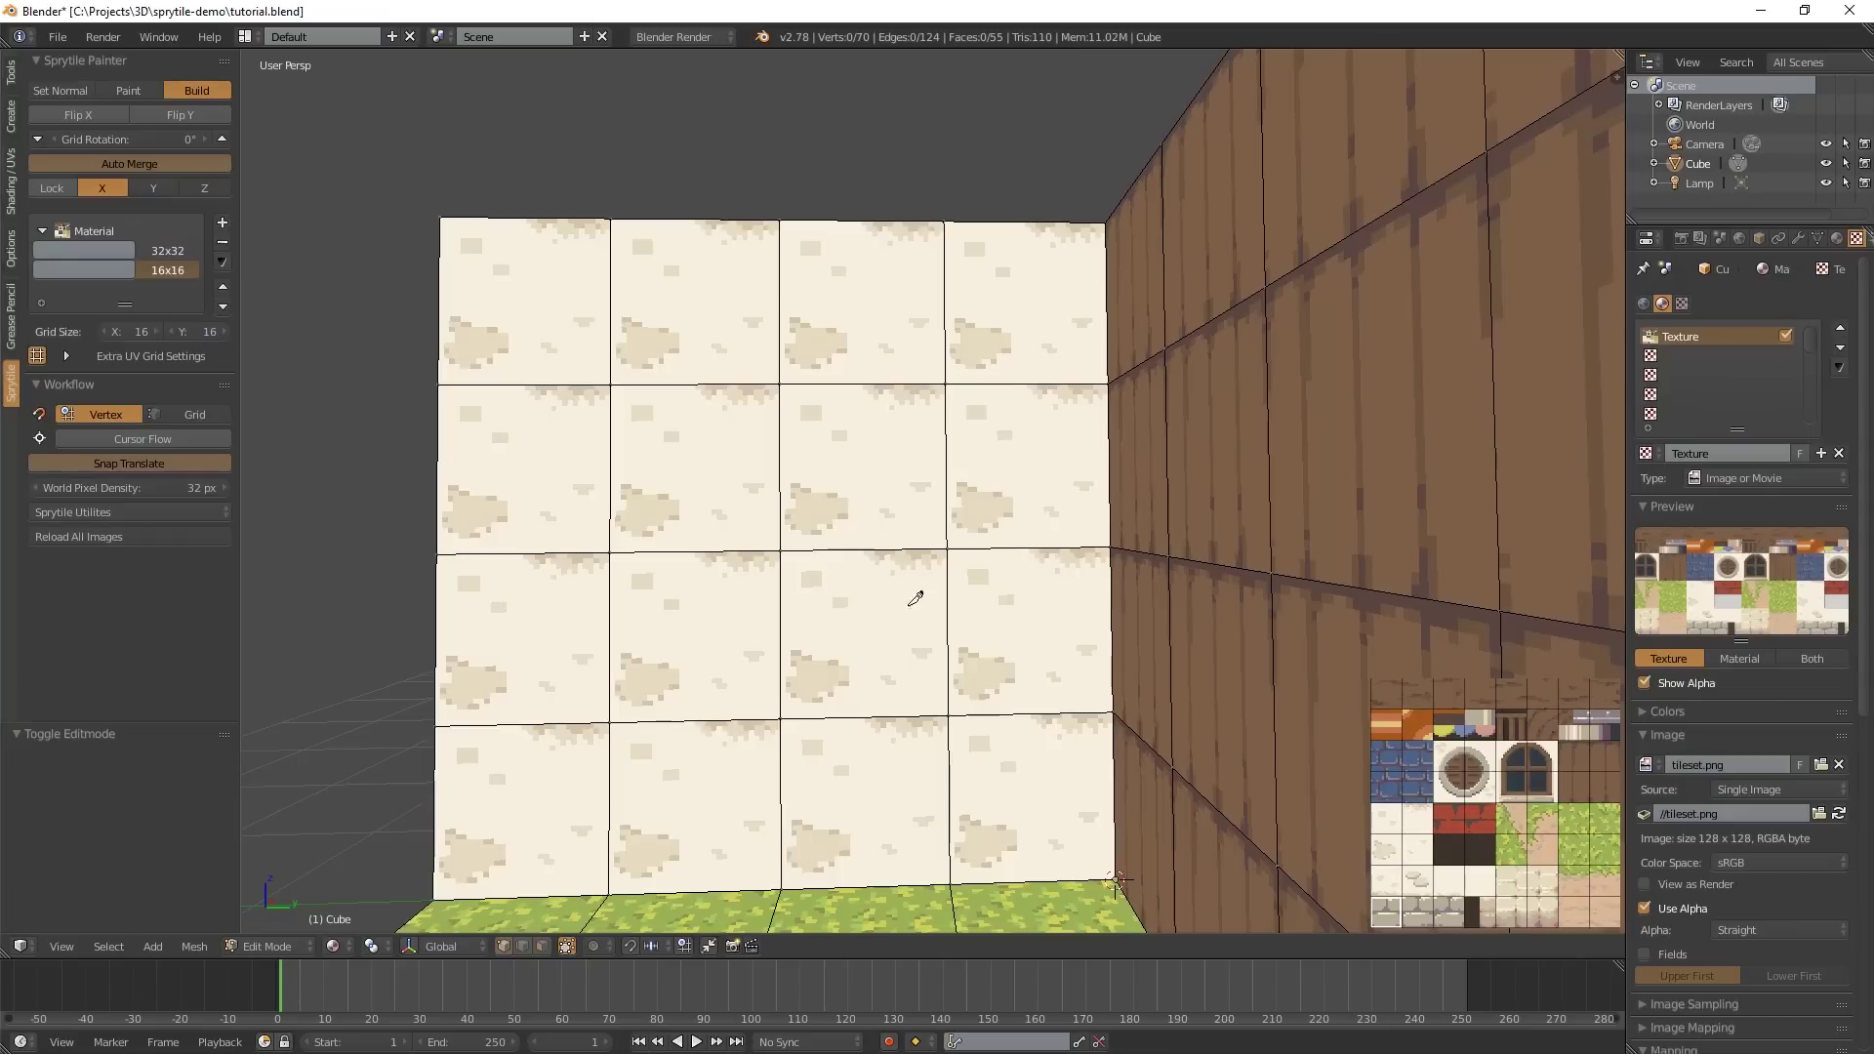
- Enlarge the tileset palette and pick the upper-left 16 by 16 quarter of the cream plaster tile
mouse_move(1418, 777)
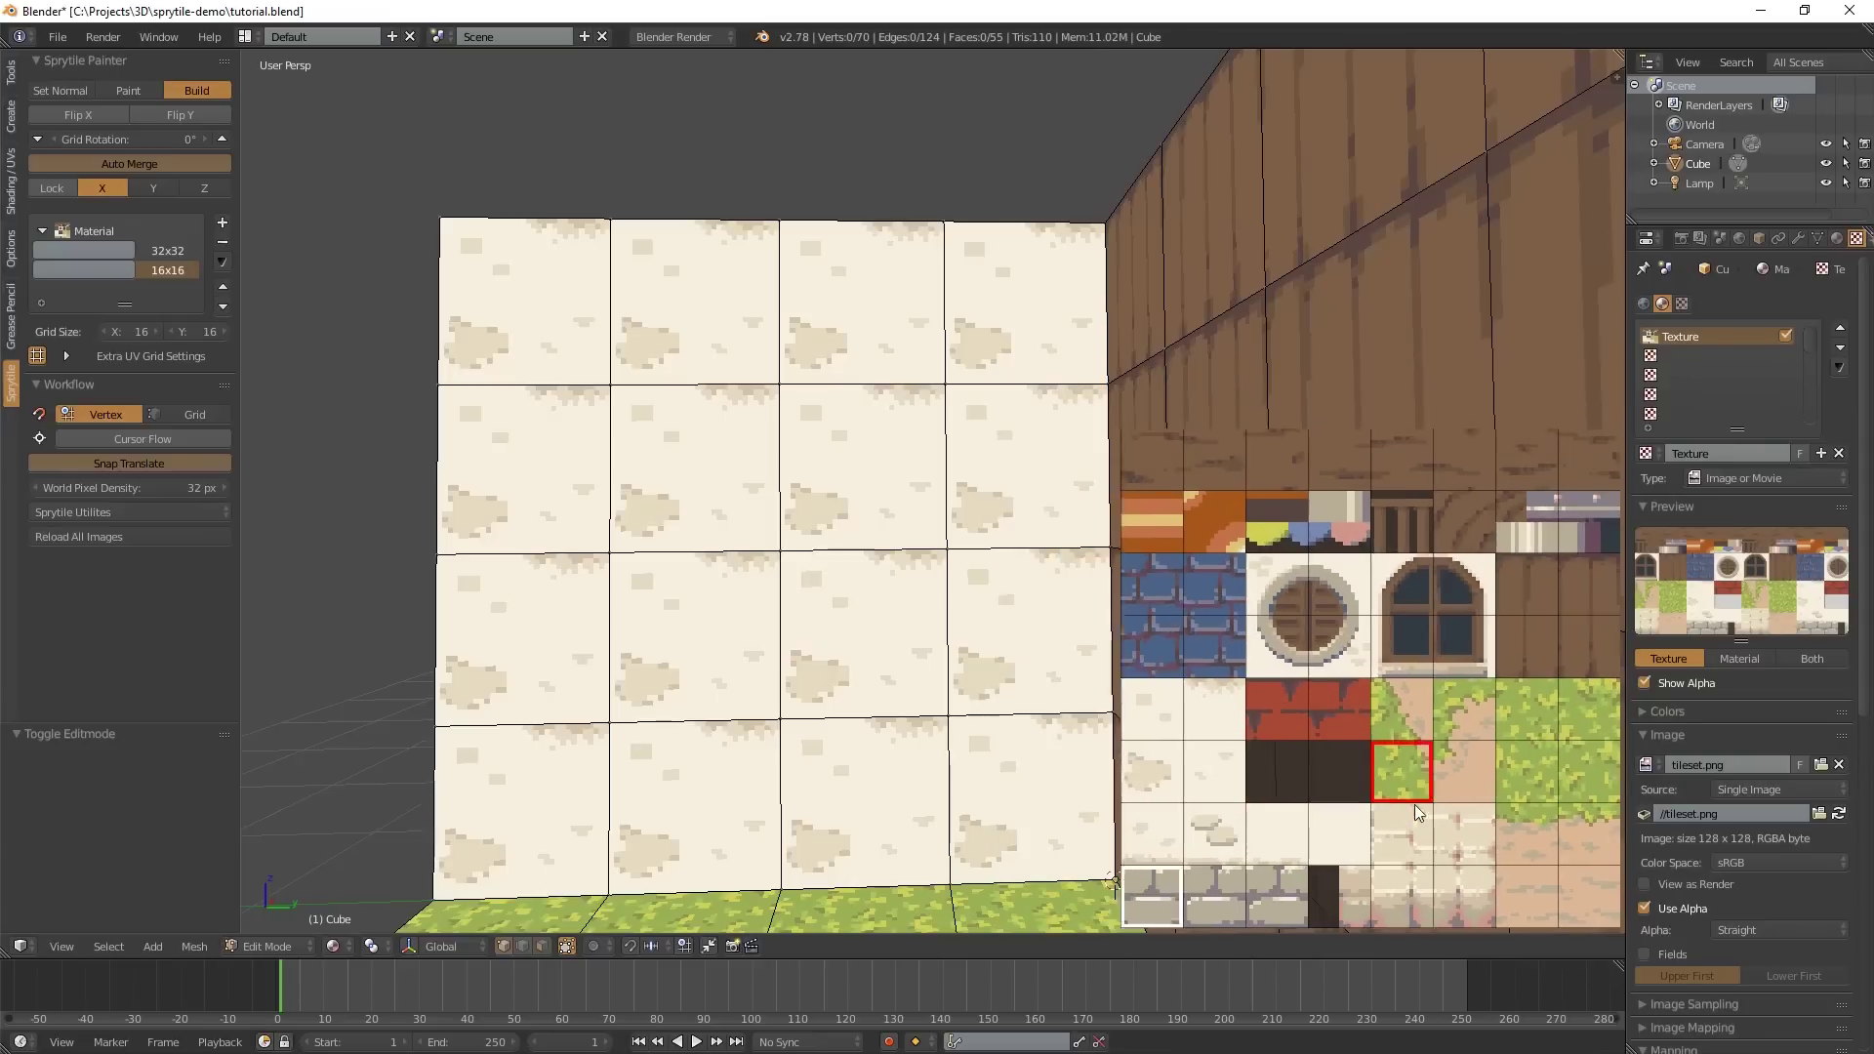
scroll(1415, 805, up, 1)
middle_drag(568, 759, 632, 731)
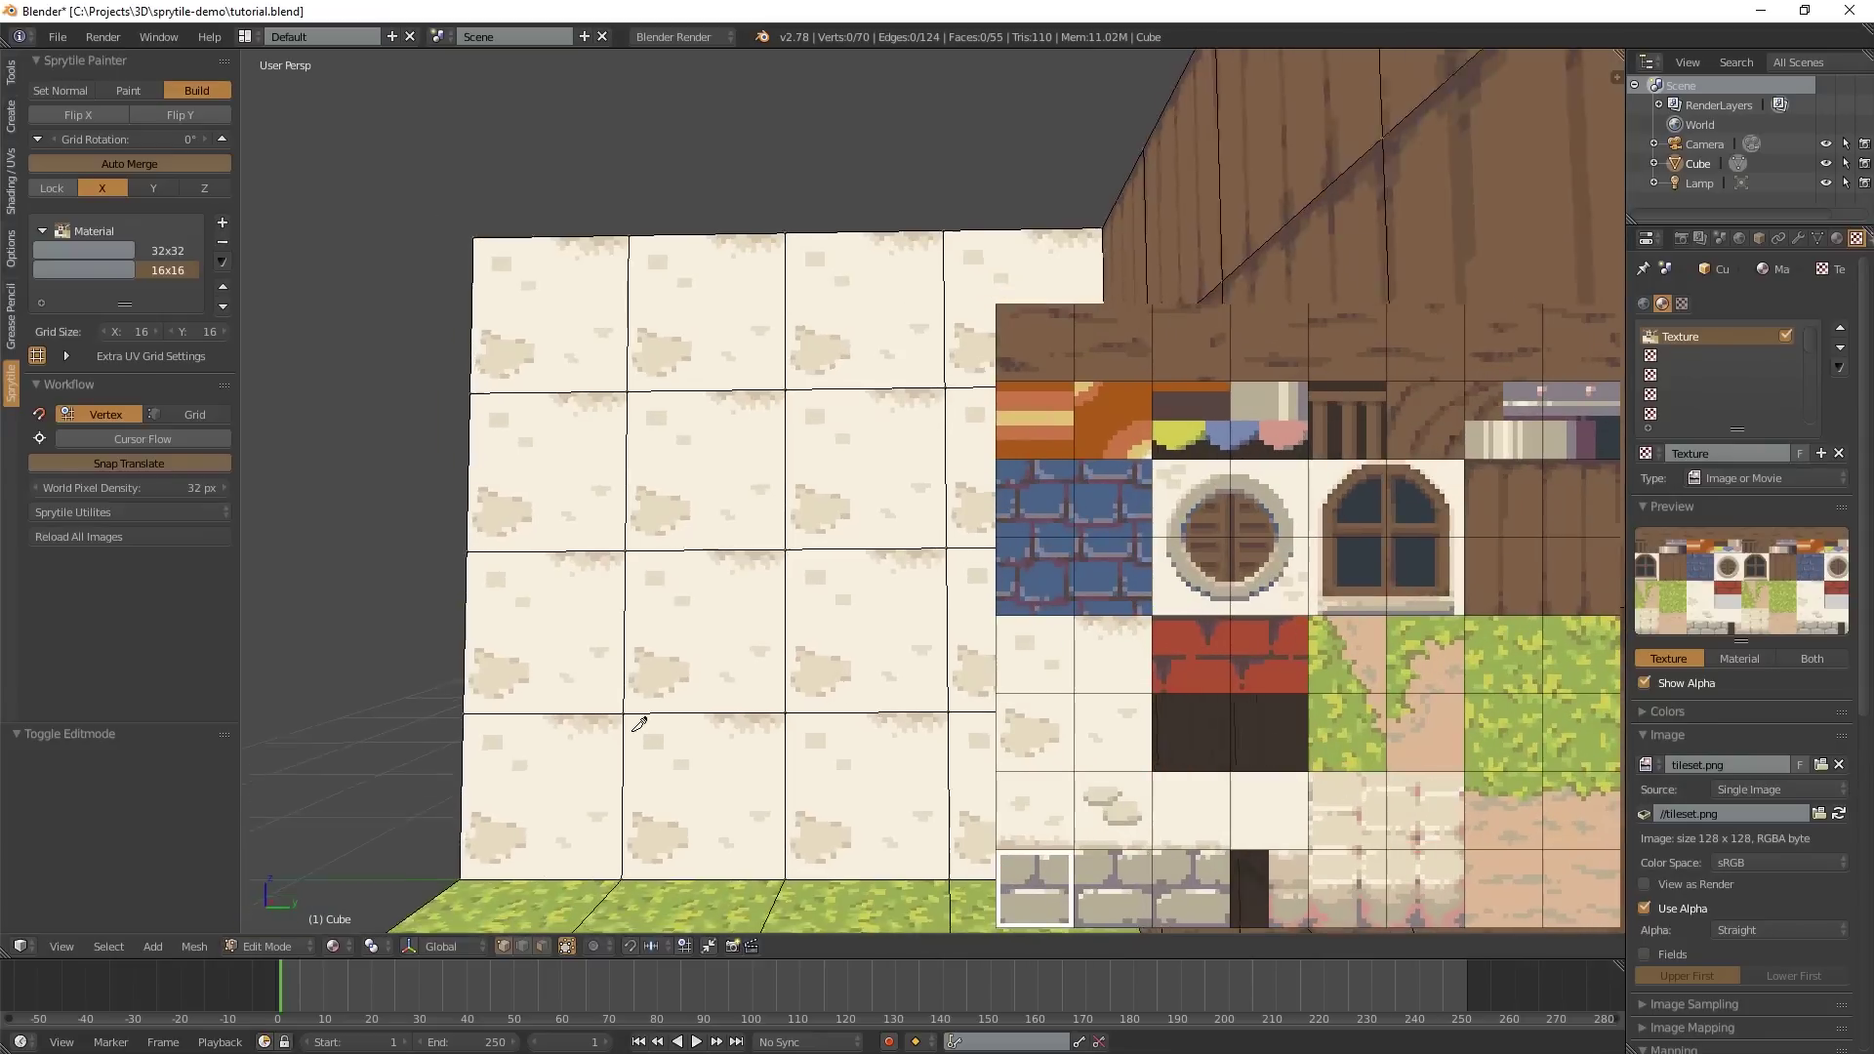
click(1035, 654)
scroll(916, 599, up, 3)
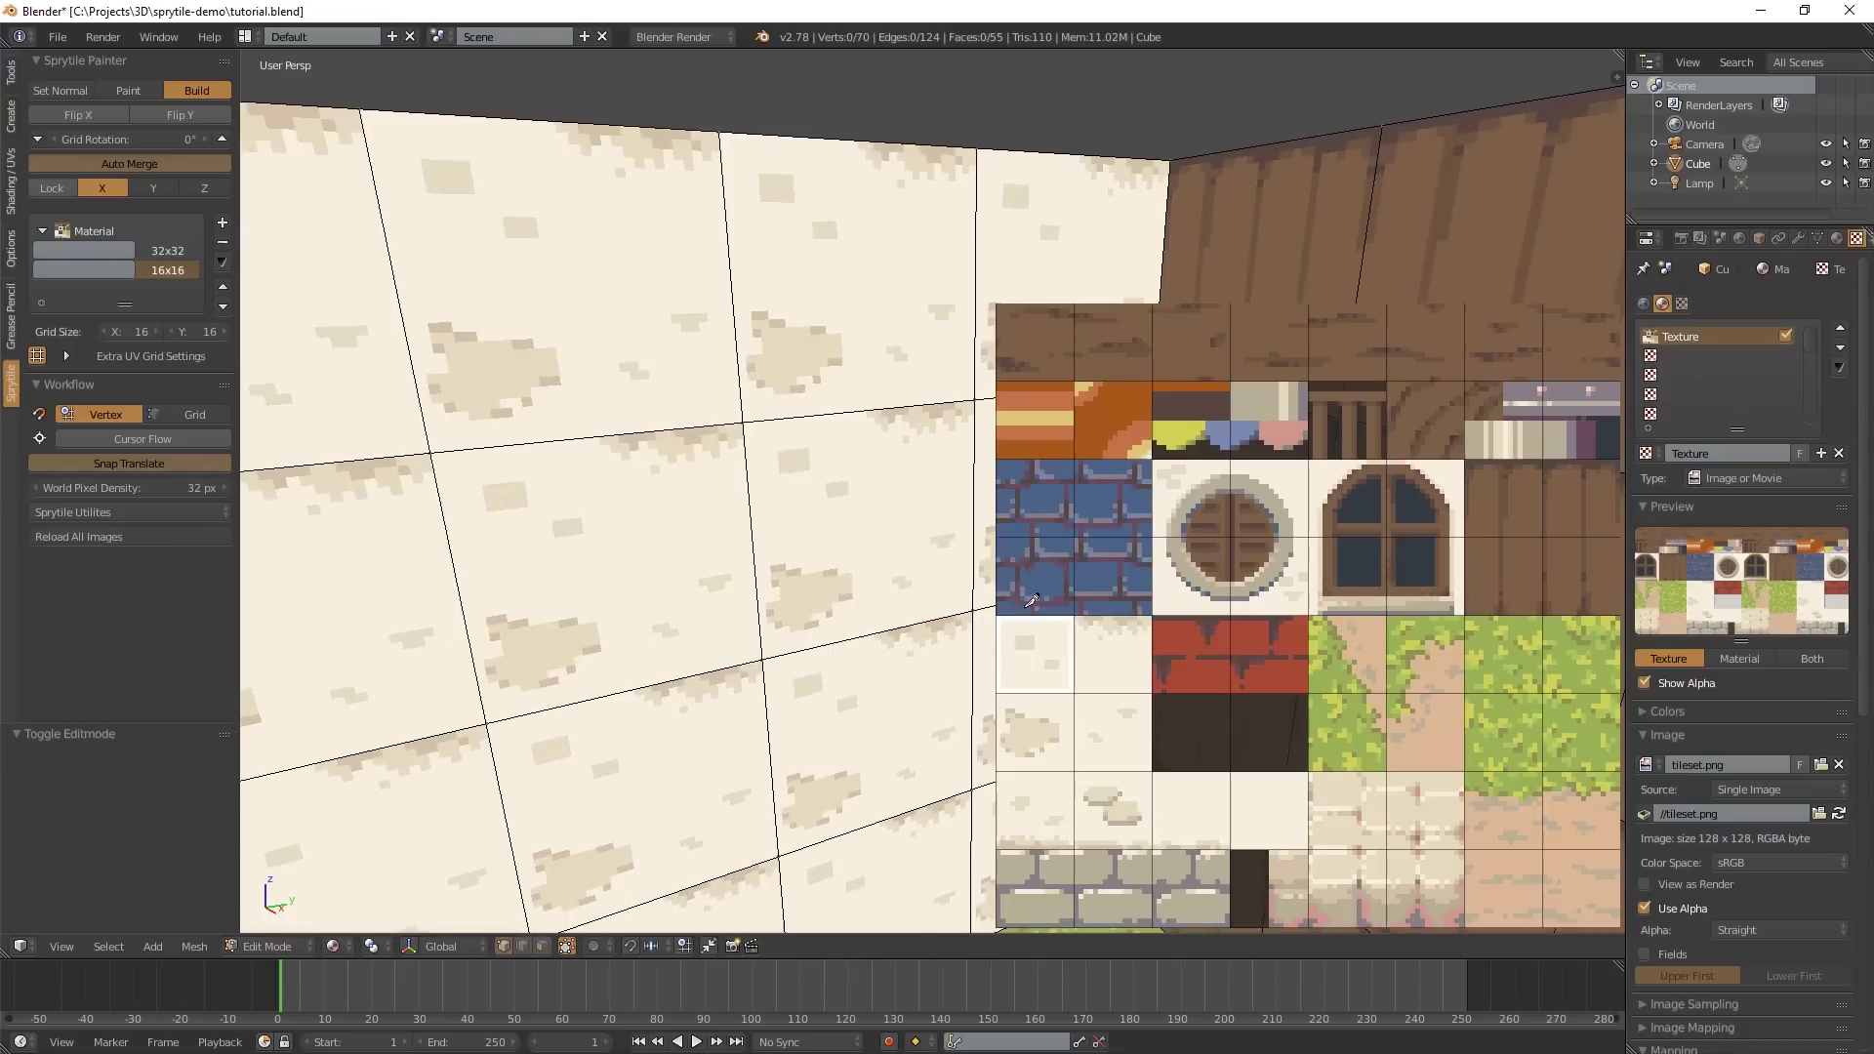
scroll(1210, 793, down, 2)
middle_drag(1123, 820, 952, 757)
- Switch to face select mode and delete nine plaster wall faces in a stepped pattern, from the upper-left area down to the lower-left corner
key(ctrl+Tab)
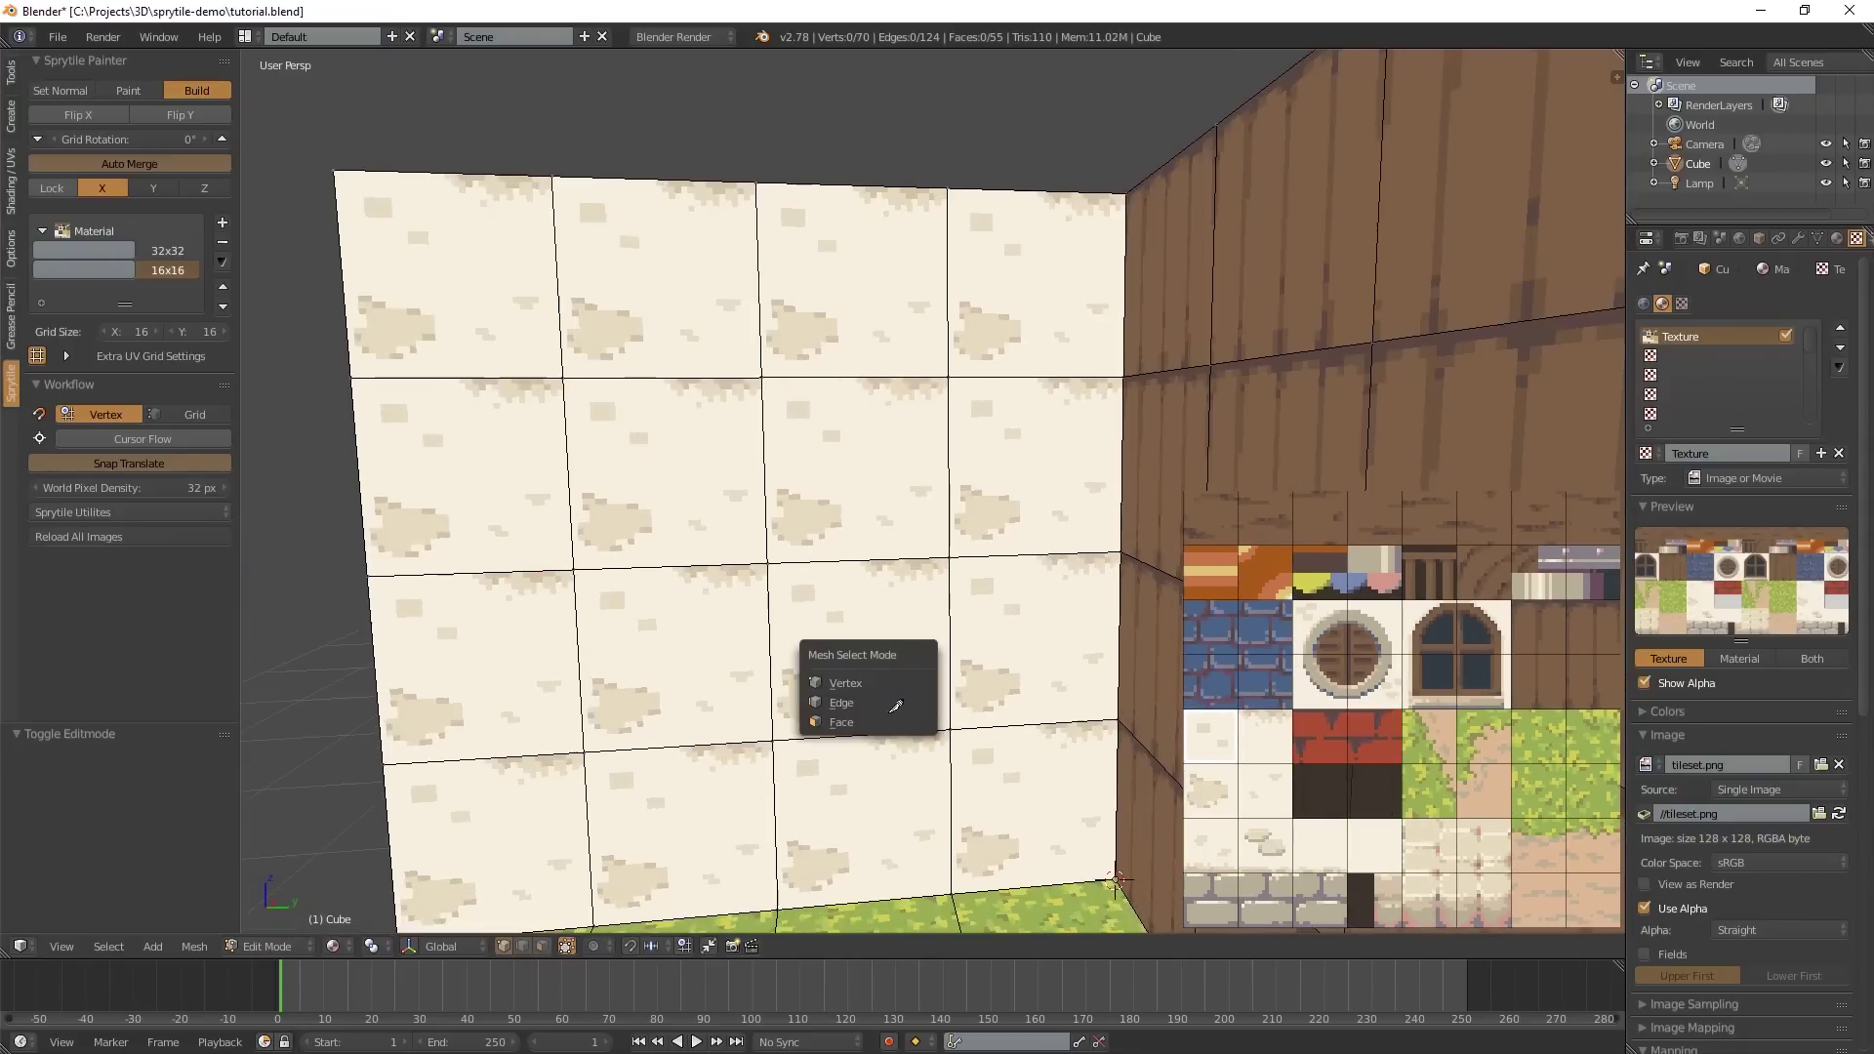
click(849, 722)
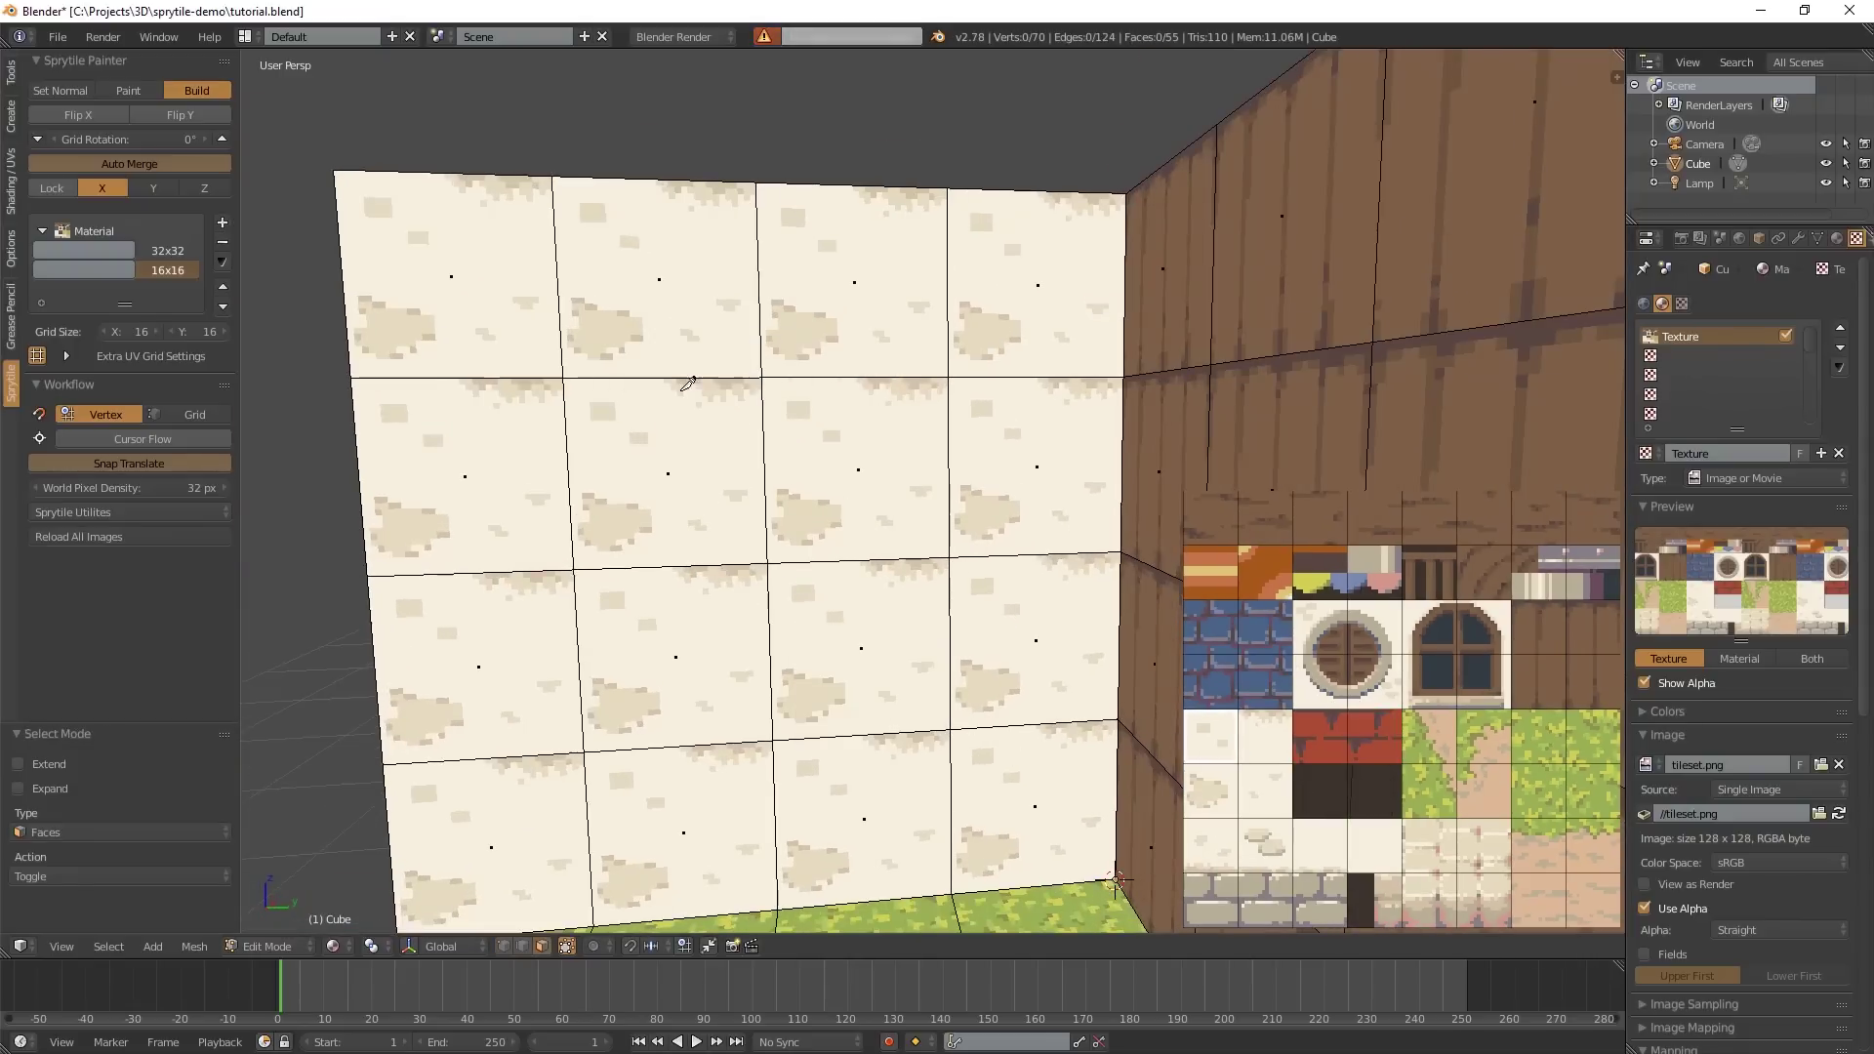
right_click(708, 416)
key(v)
key(Escape)
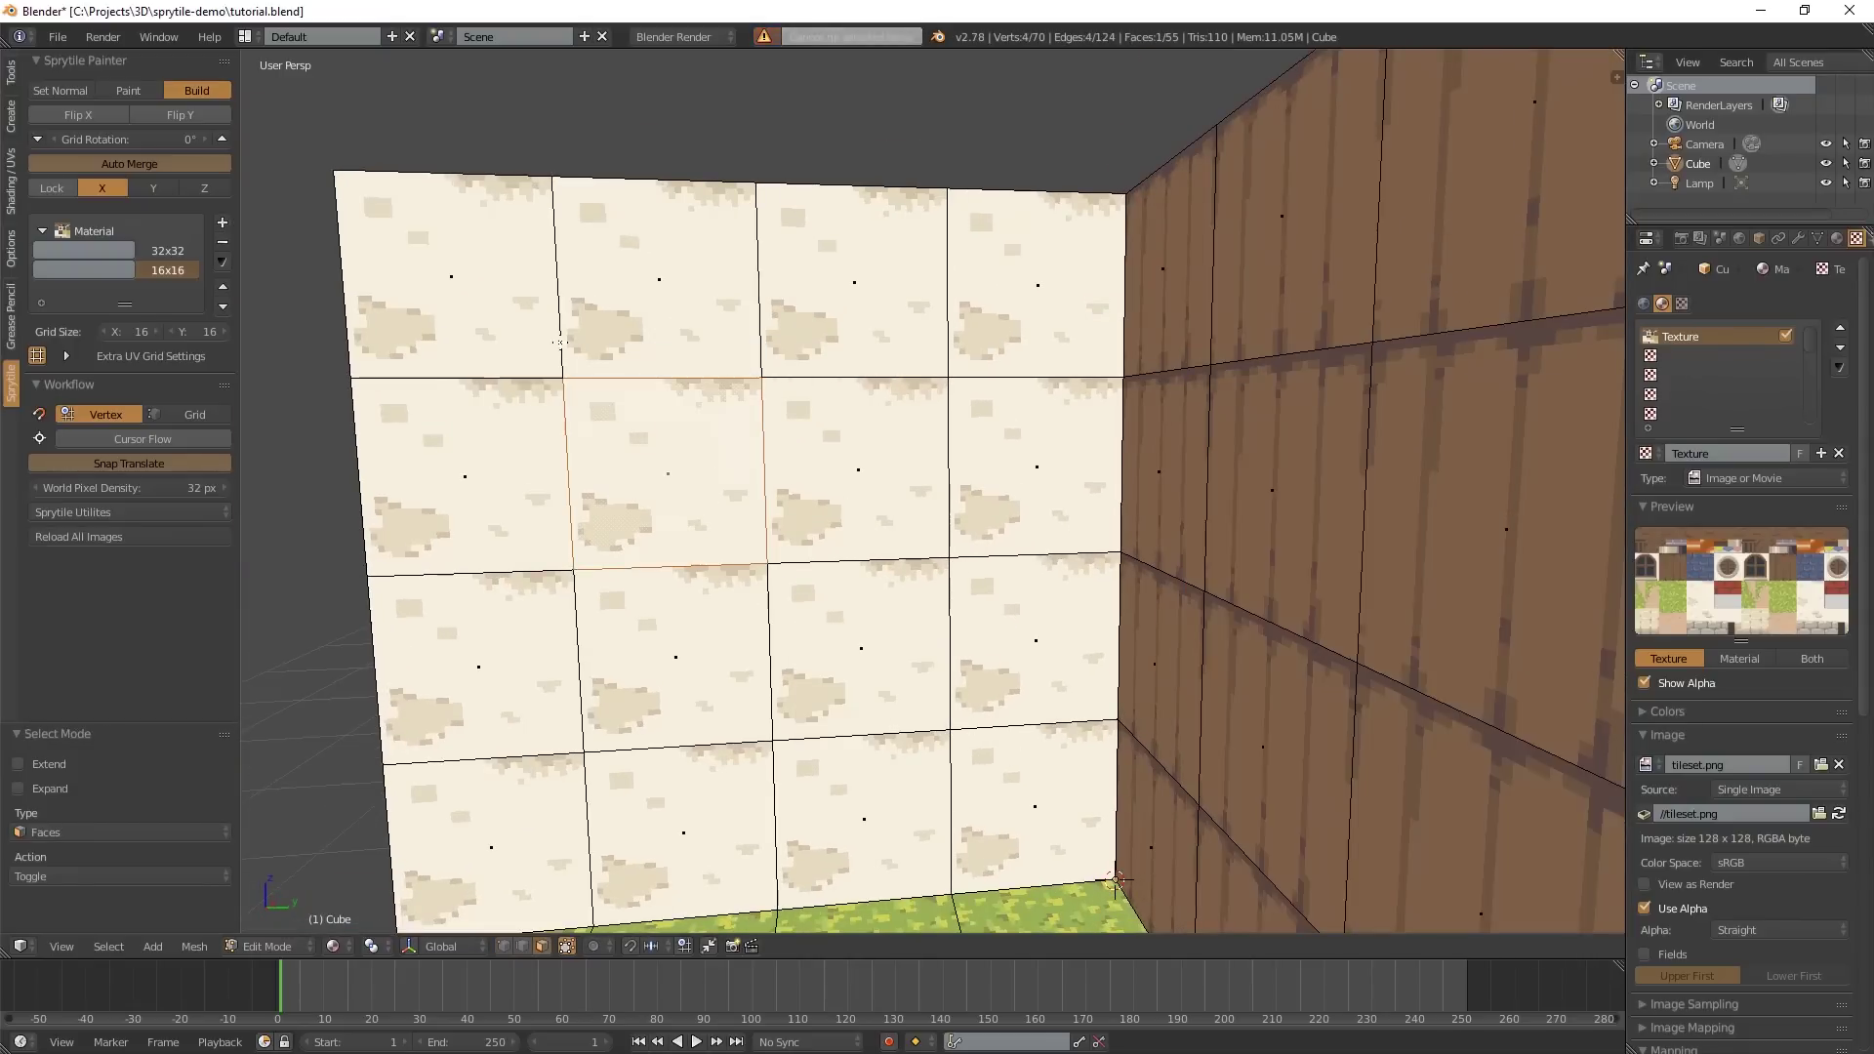
key(v)
middle_drag(714, 534, 716, 516)
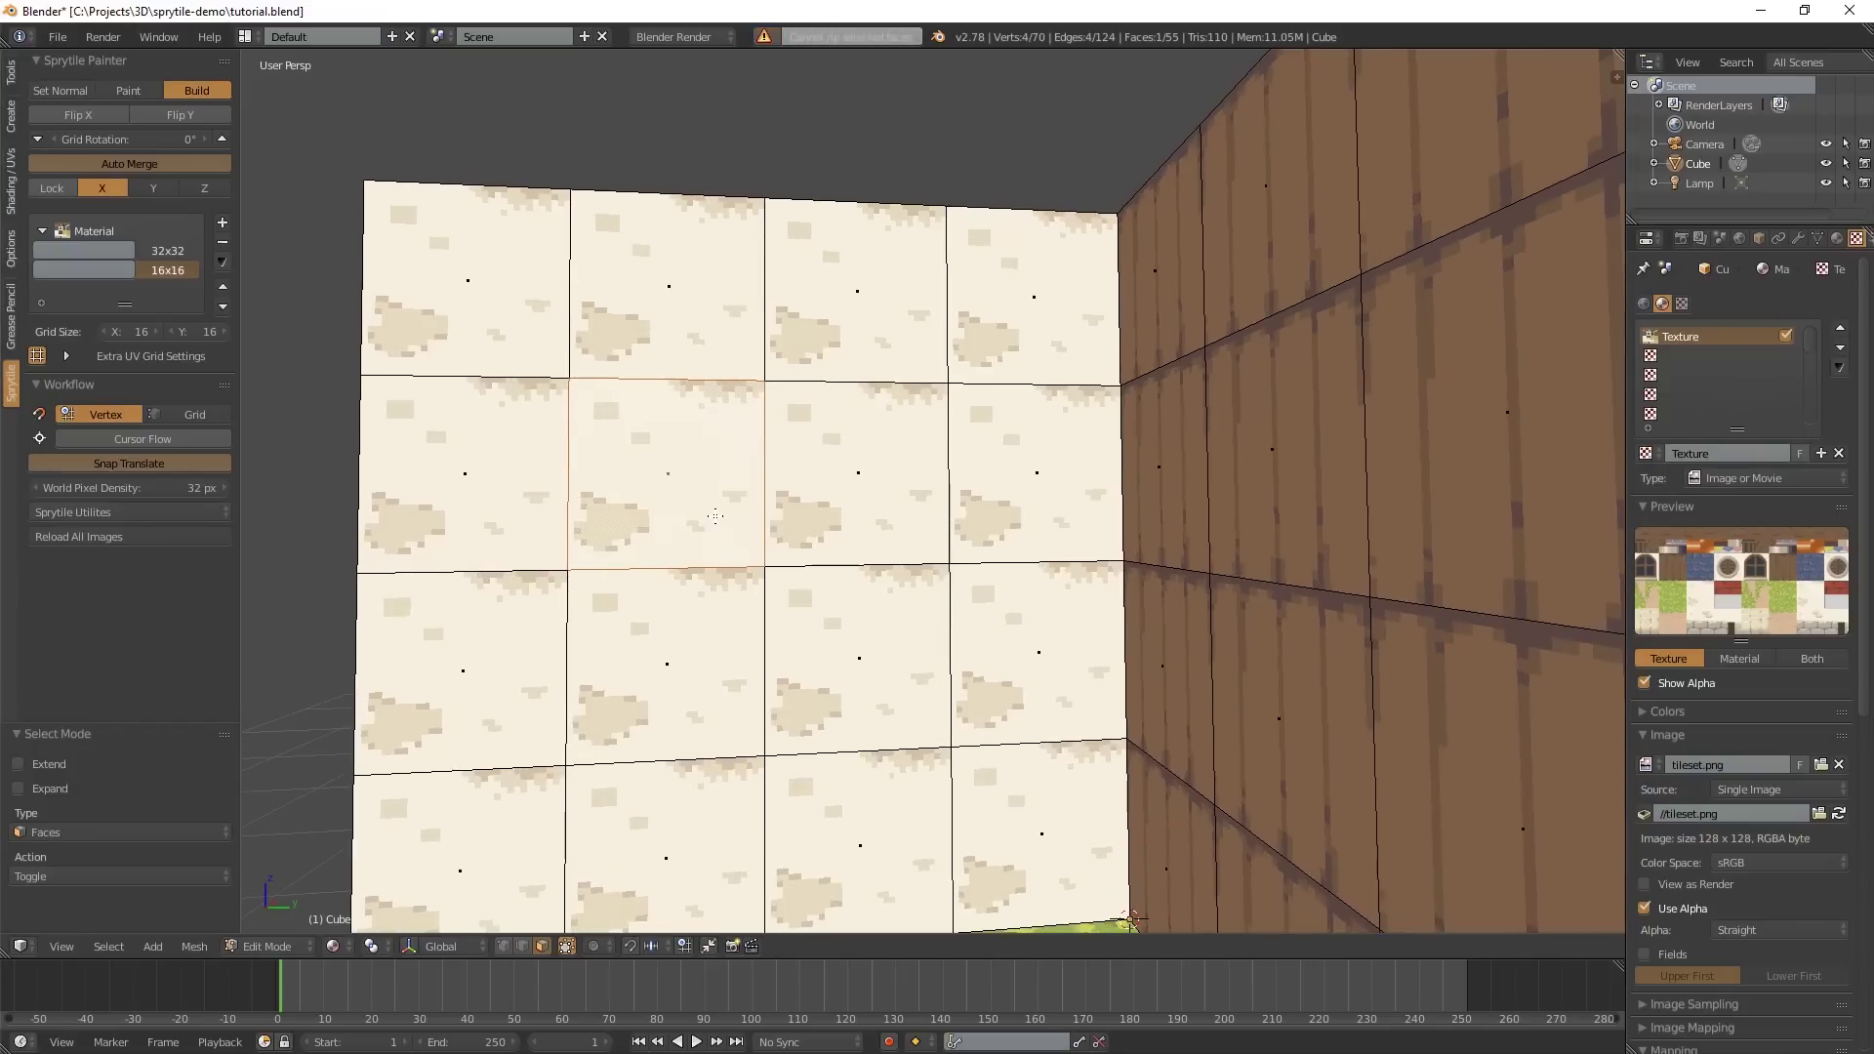
middle_drag(900, 556, 881, 537)
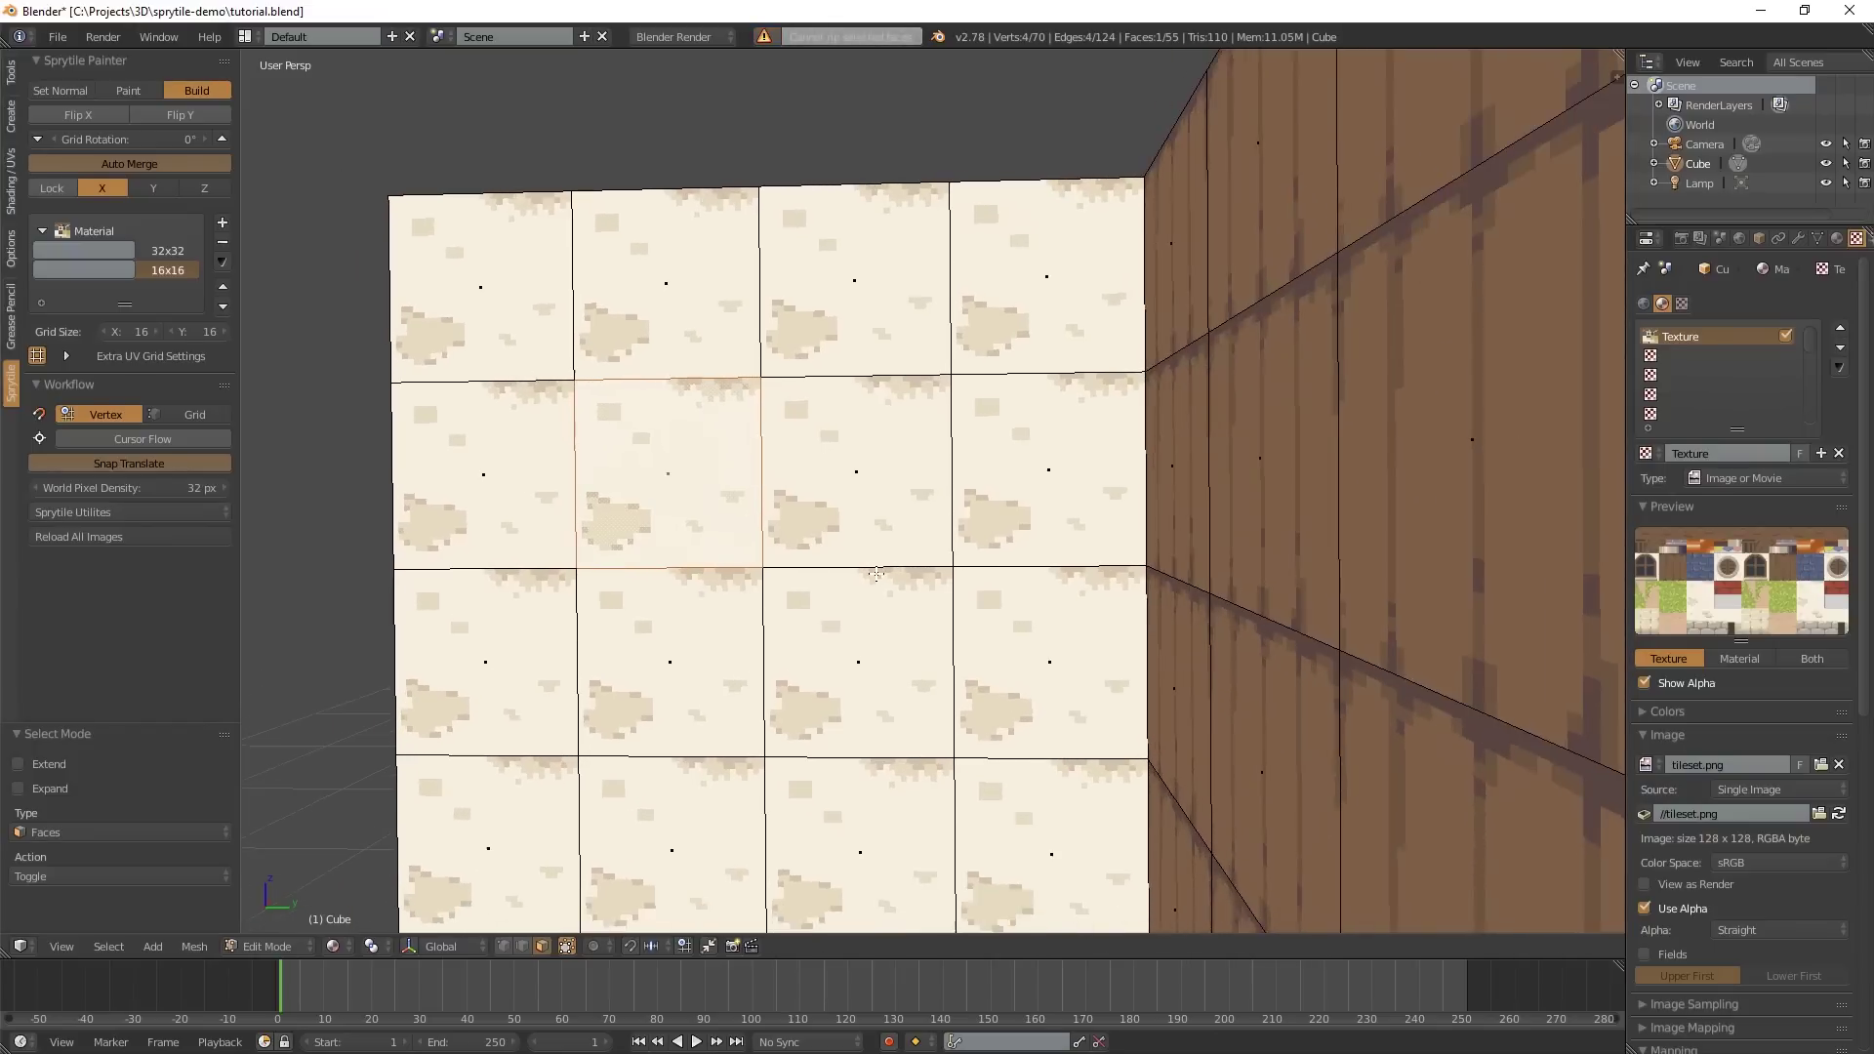
key(c)
mouse_move(577, 452)
mouse_down()
mouse_move(879, 314)
mouse_move(829, 452)
mouse_up()
middle_click(1013, 293)
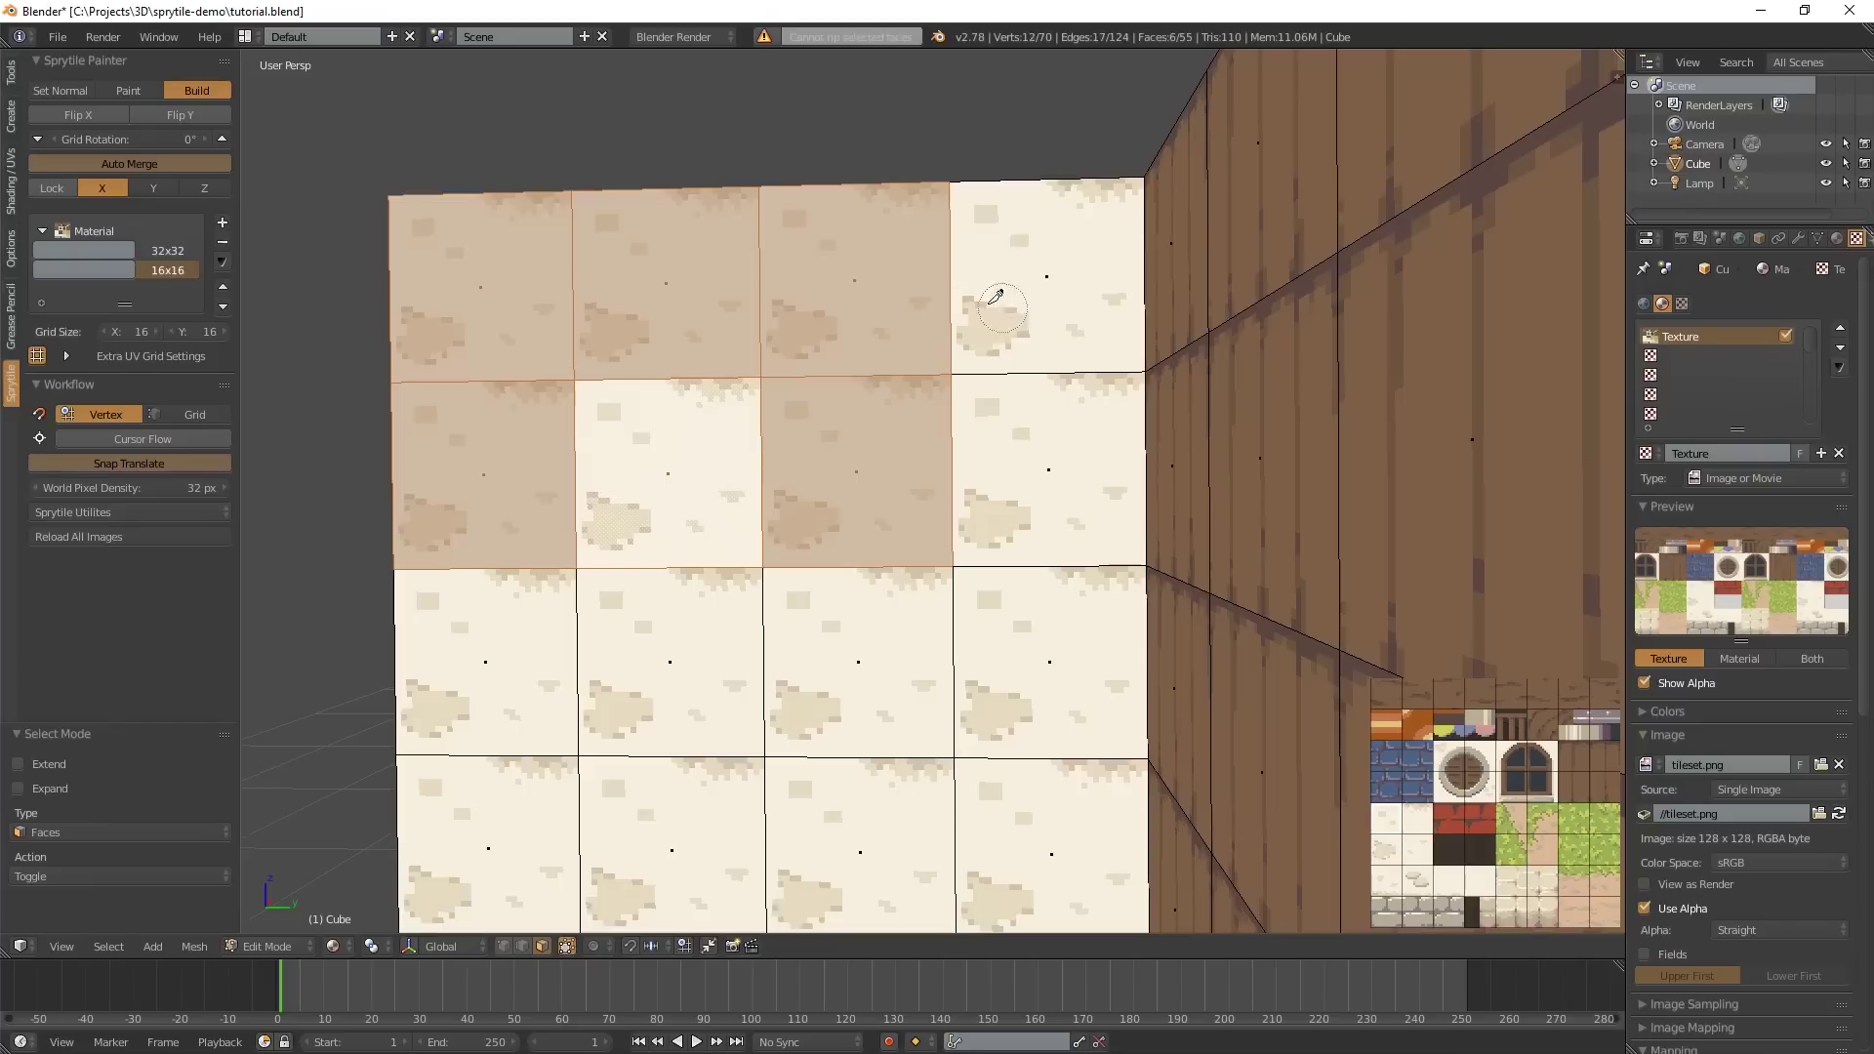
drag(527, 639, 625, 656)
click(490, 820)
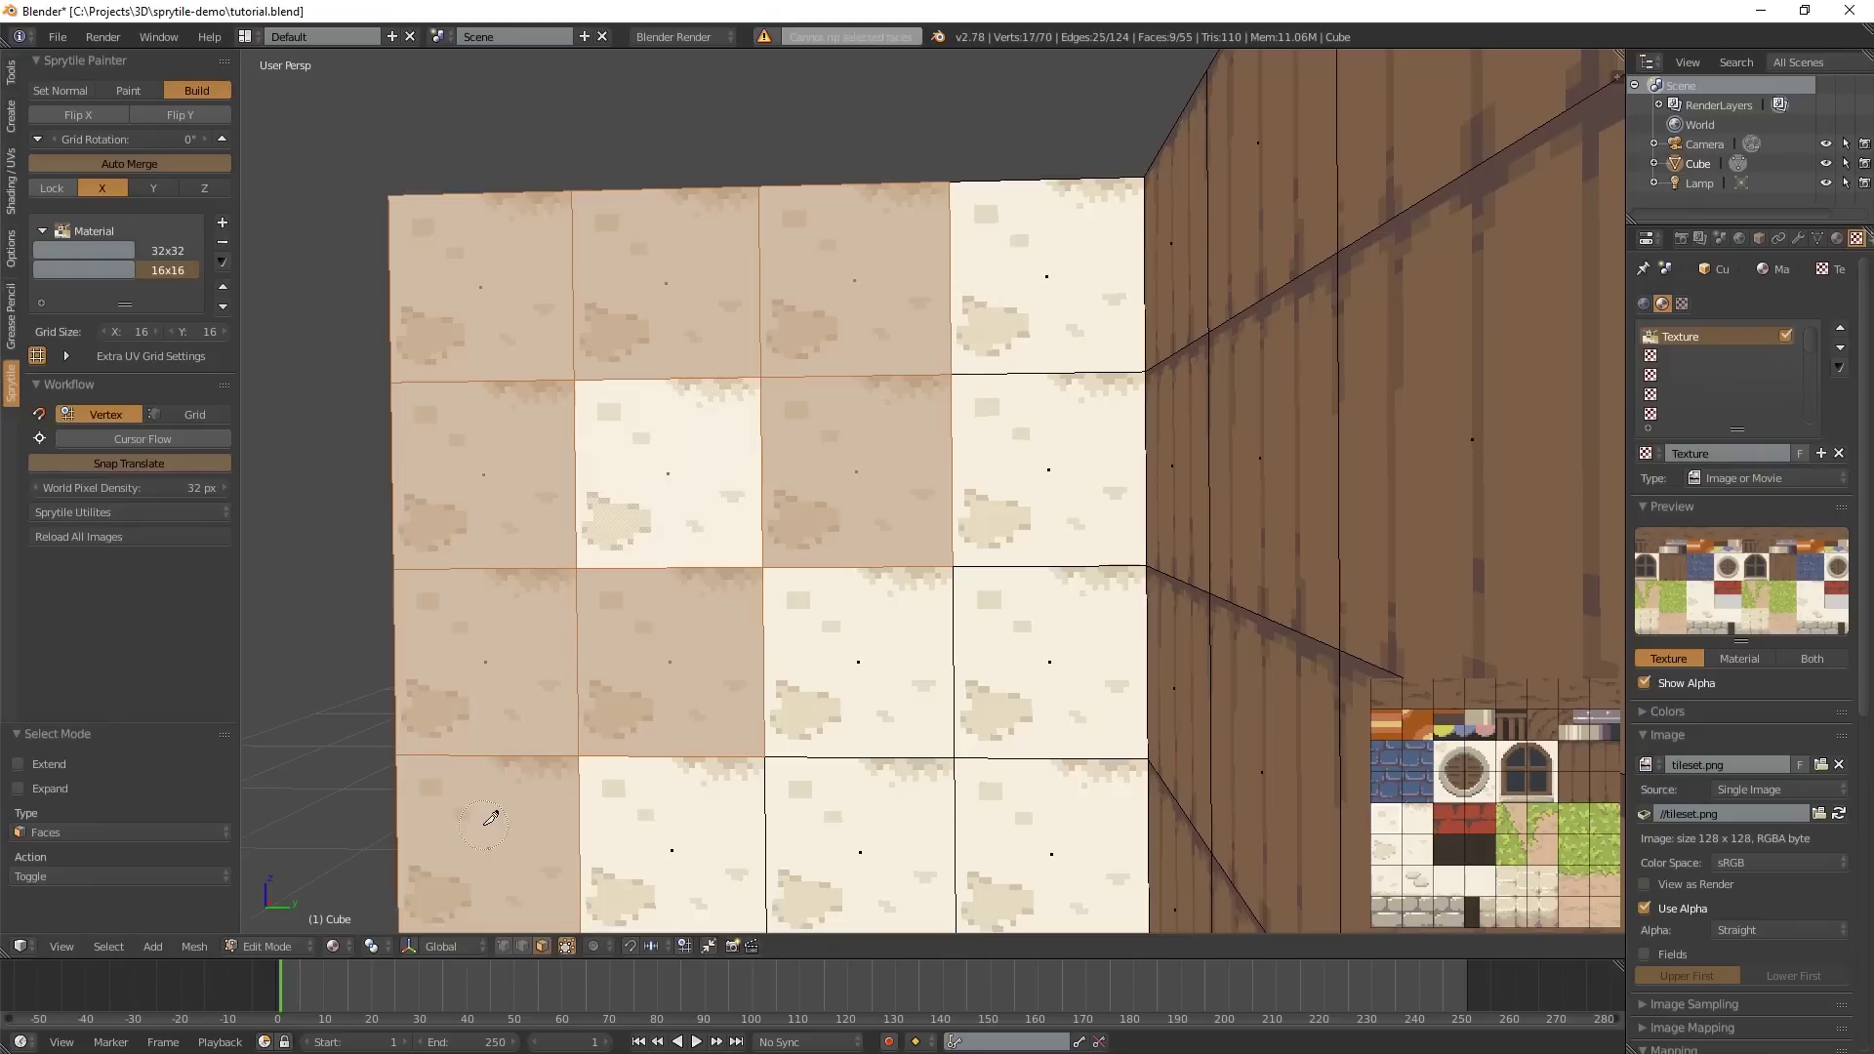
key(x)
click(507, 765)
- Snap the 3D cursor to a corner of the stepped plaster wall and fill the gap with 16 by 16 plaster tiles
middle_drag(600, 638, 664, 637)
key(s)
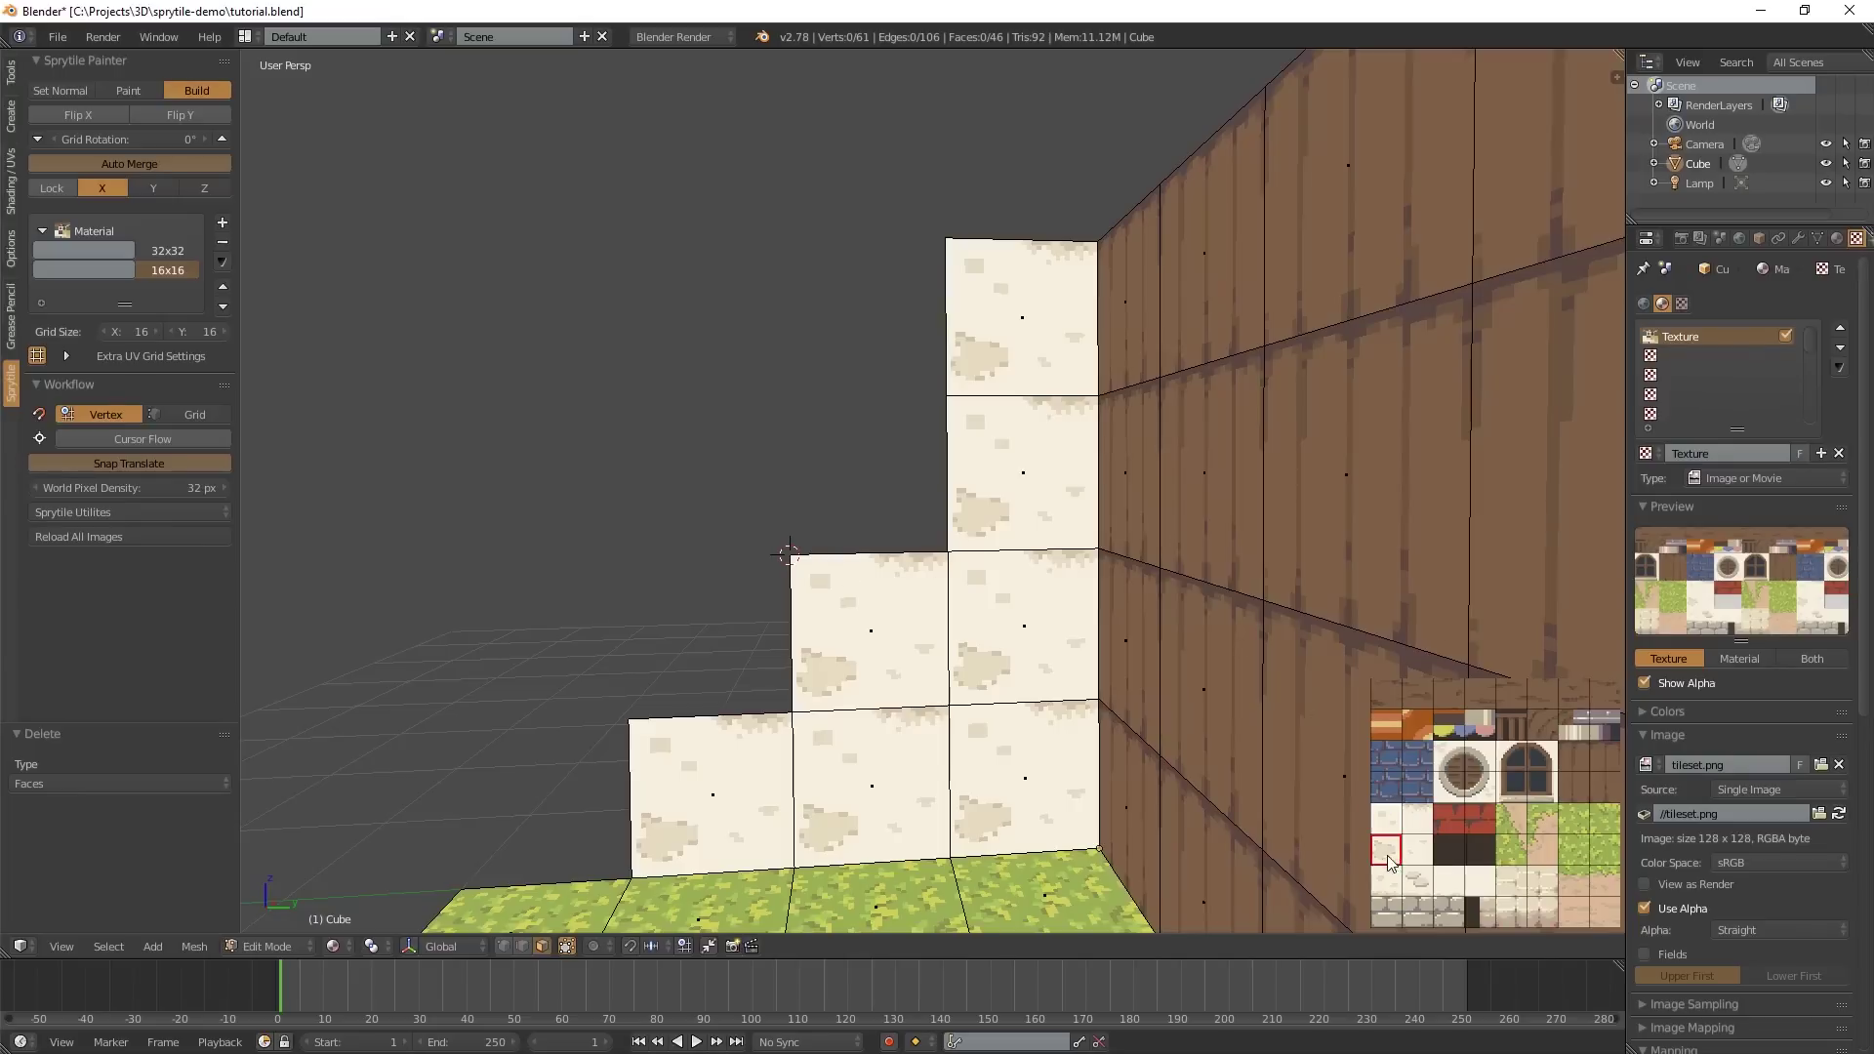
scroll(1394, 838, up, 1)
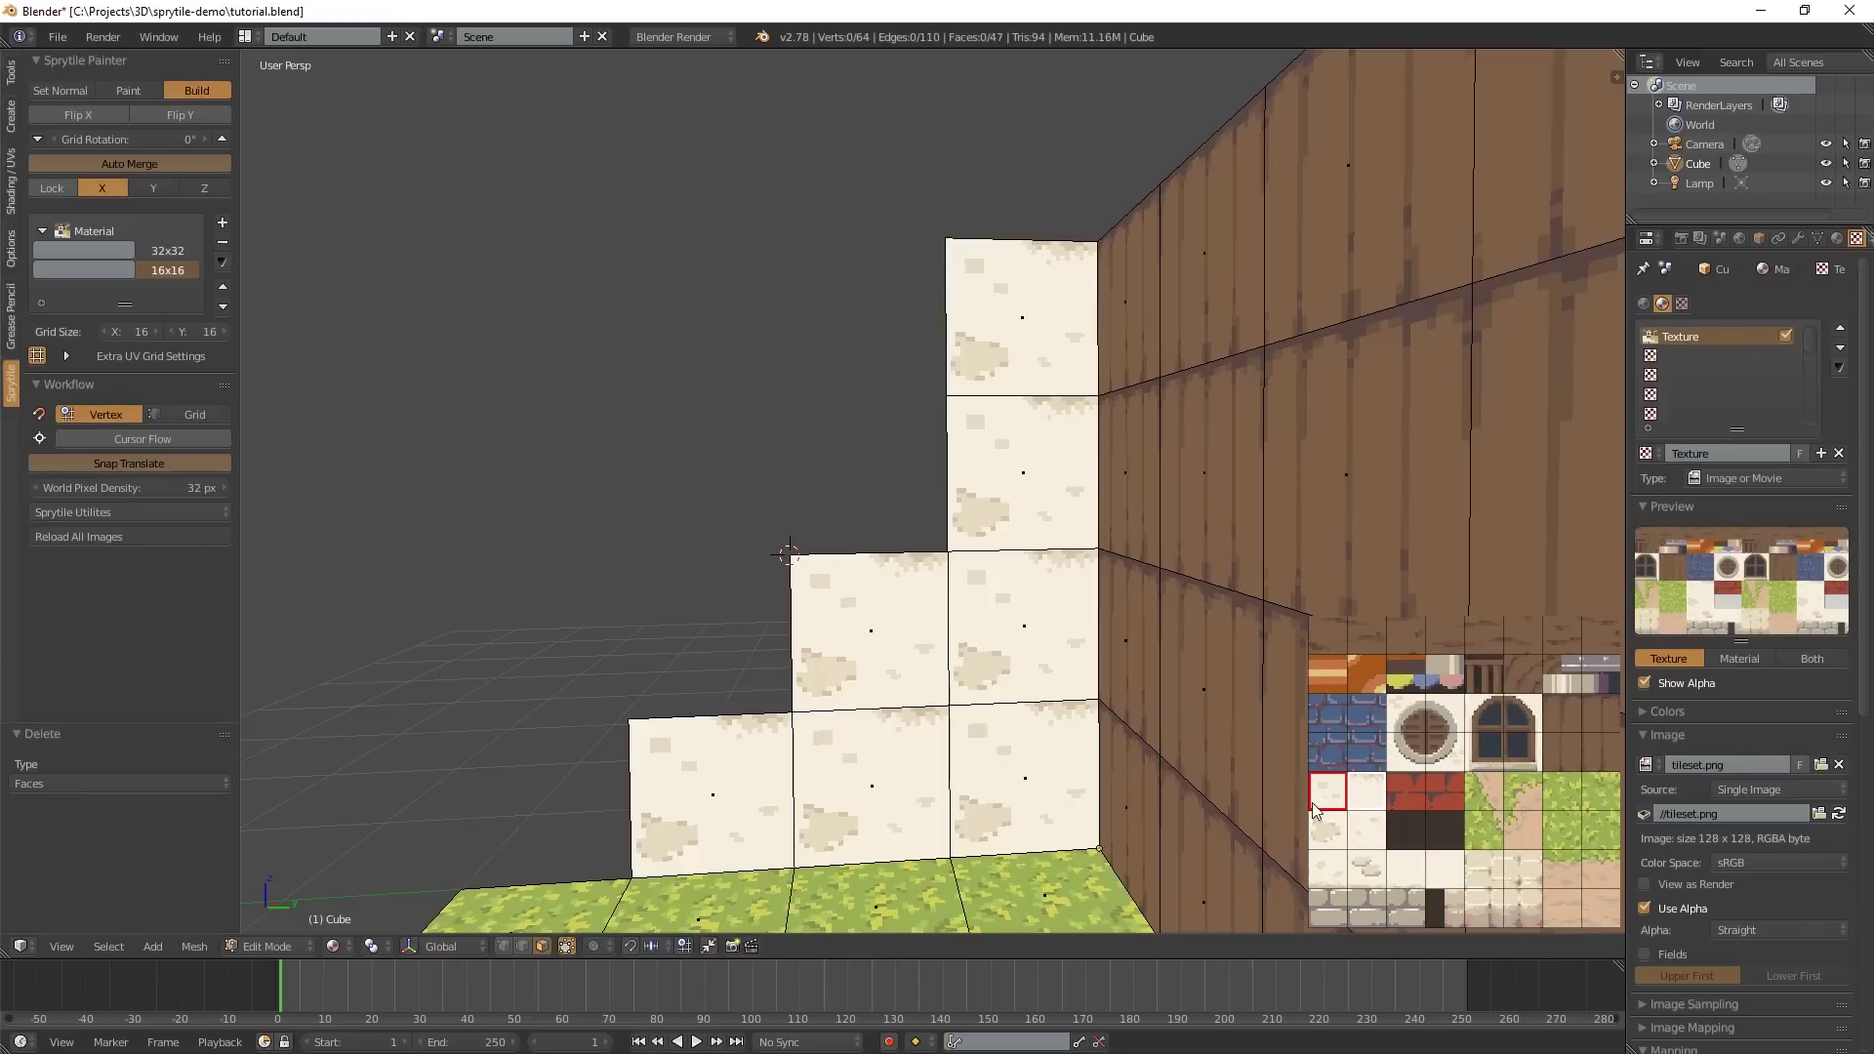
middle_drag(1064, 636, 937, 625)
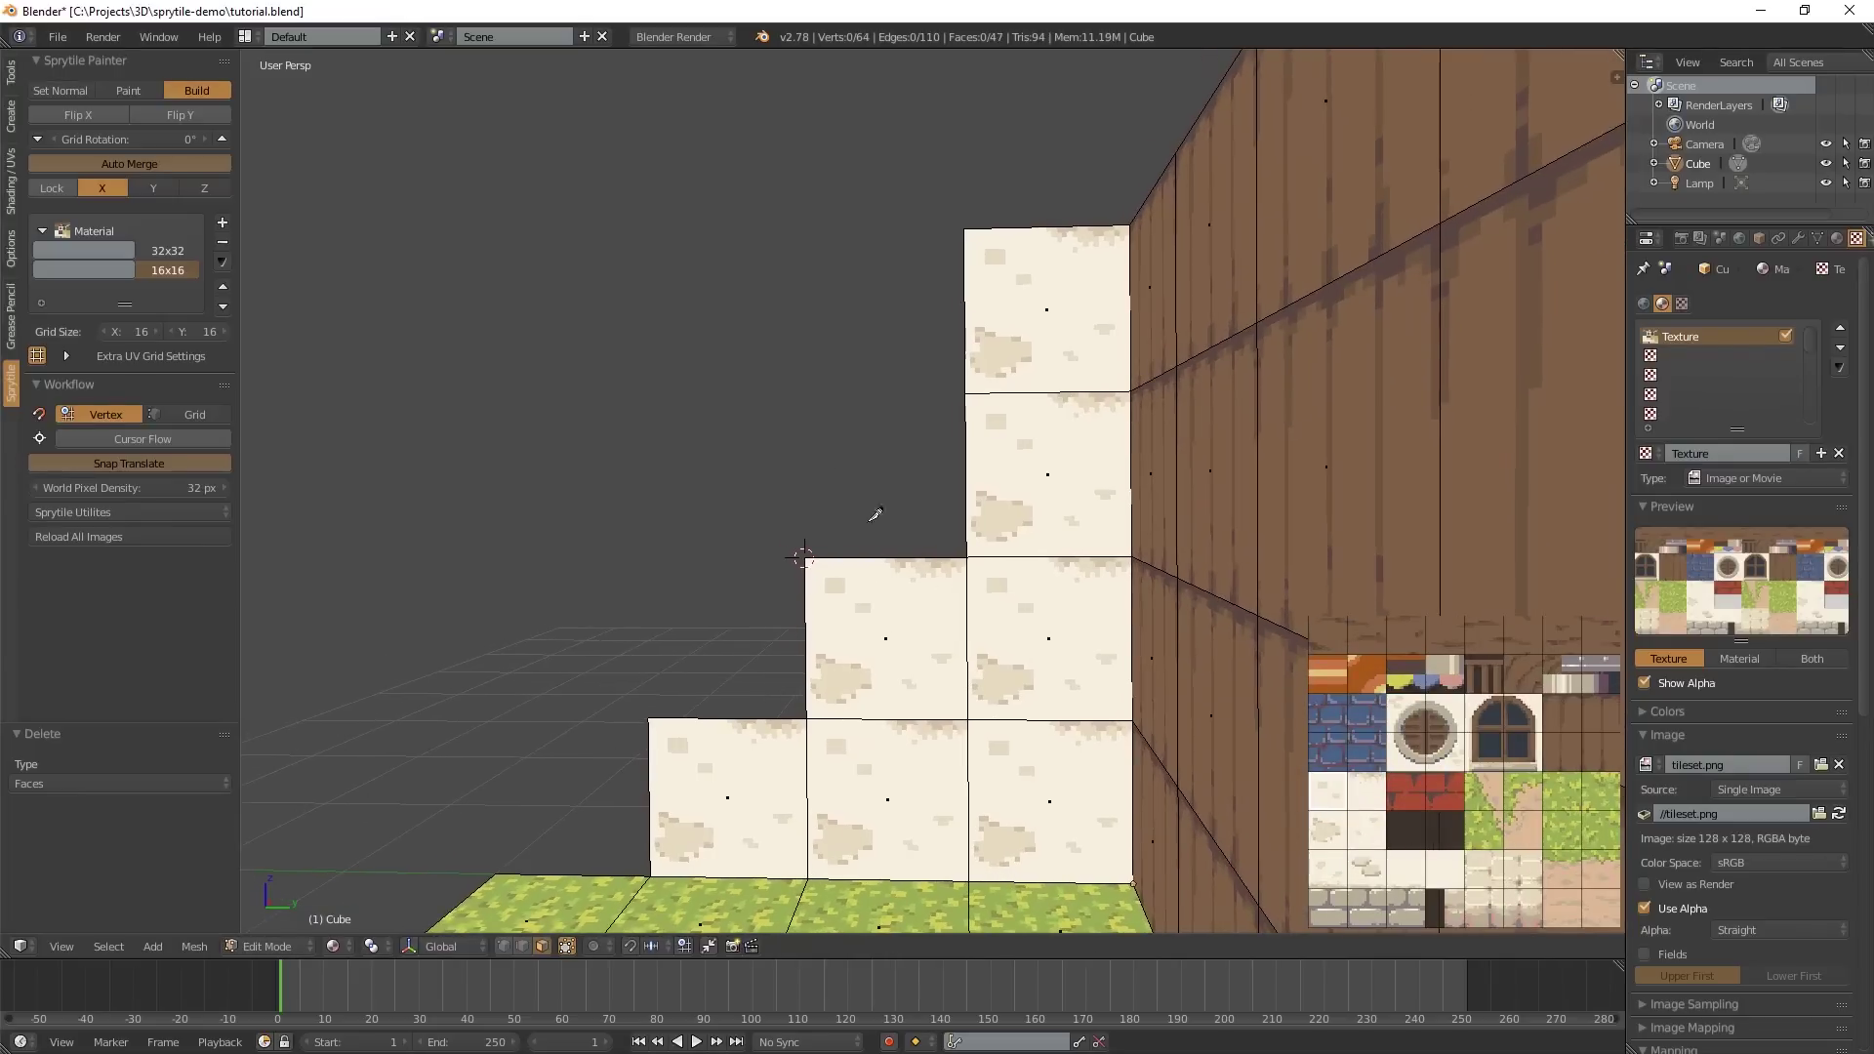
mouse_move(845, 457)
mouse_down()
mouse_move(912, 498)
mouse_move(918, 274)
mouse_move(781, 449)
mouse_move(742, 673)
mouse_move(737, 288)
mouse_move(580, 804)
mouse_move(532, 673)
mouse_move(532, 274)
mouse_move(608, 414)
mouse_move(603, 522)
mouse_up()
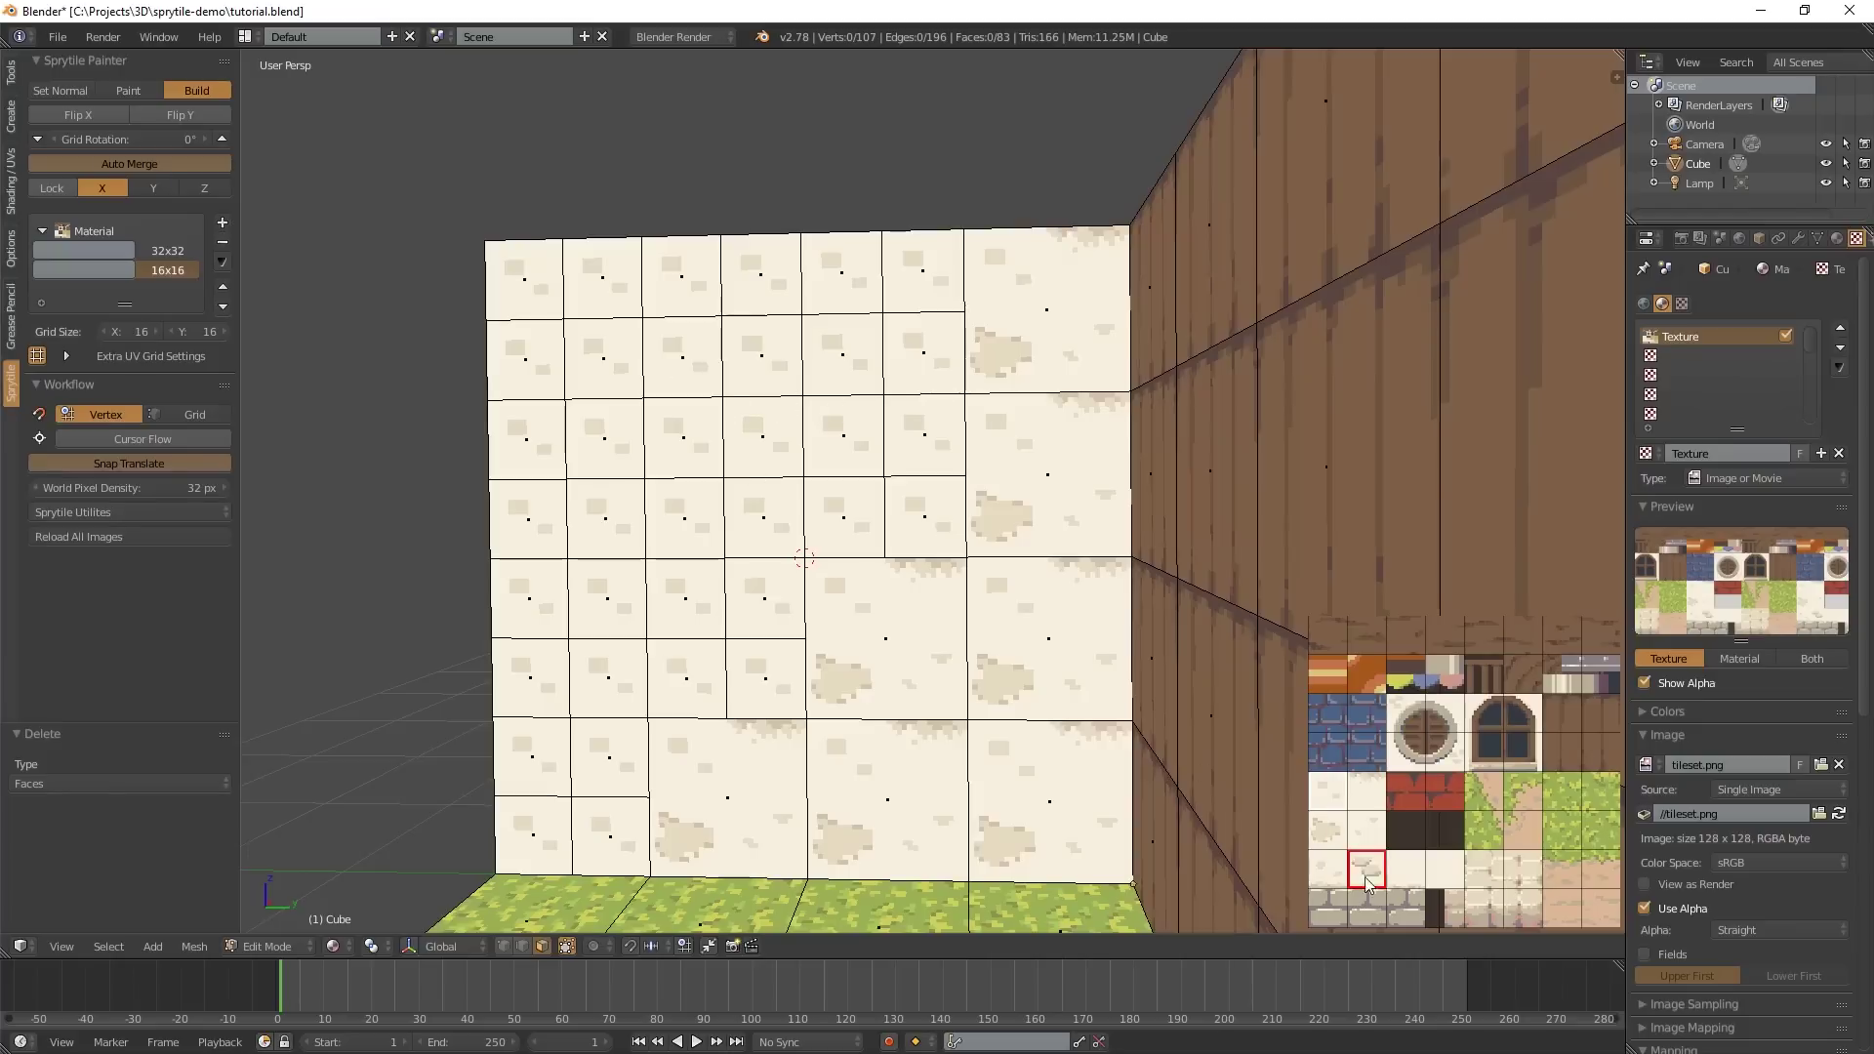
- Replace several scattered small wall tiles with the plaster variation showing faint streaks
click(786, 441)
click(901, 342)
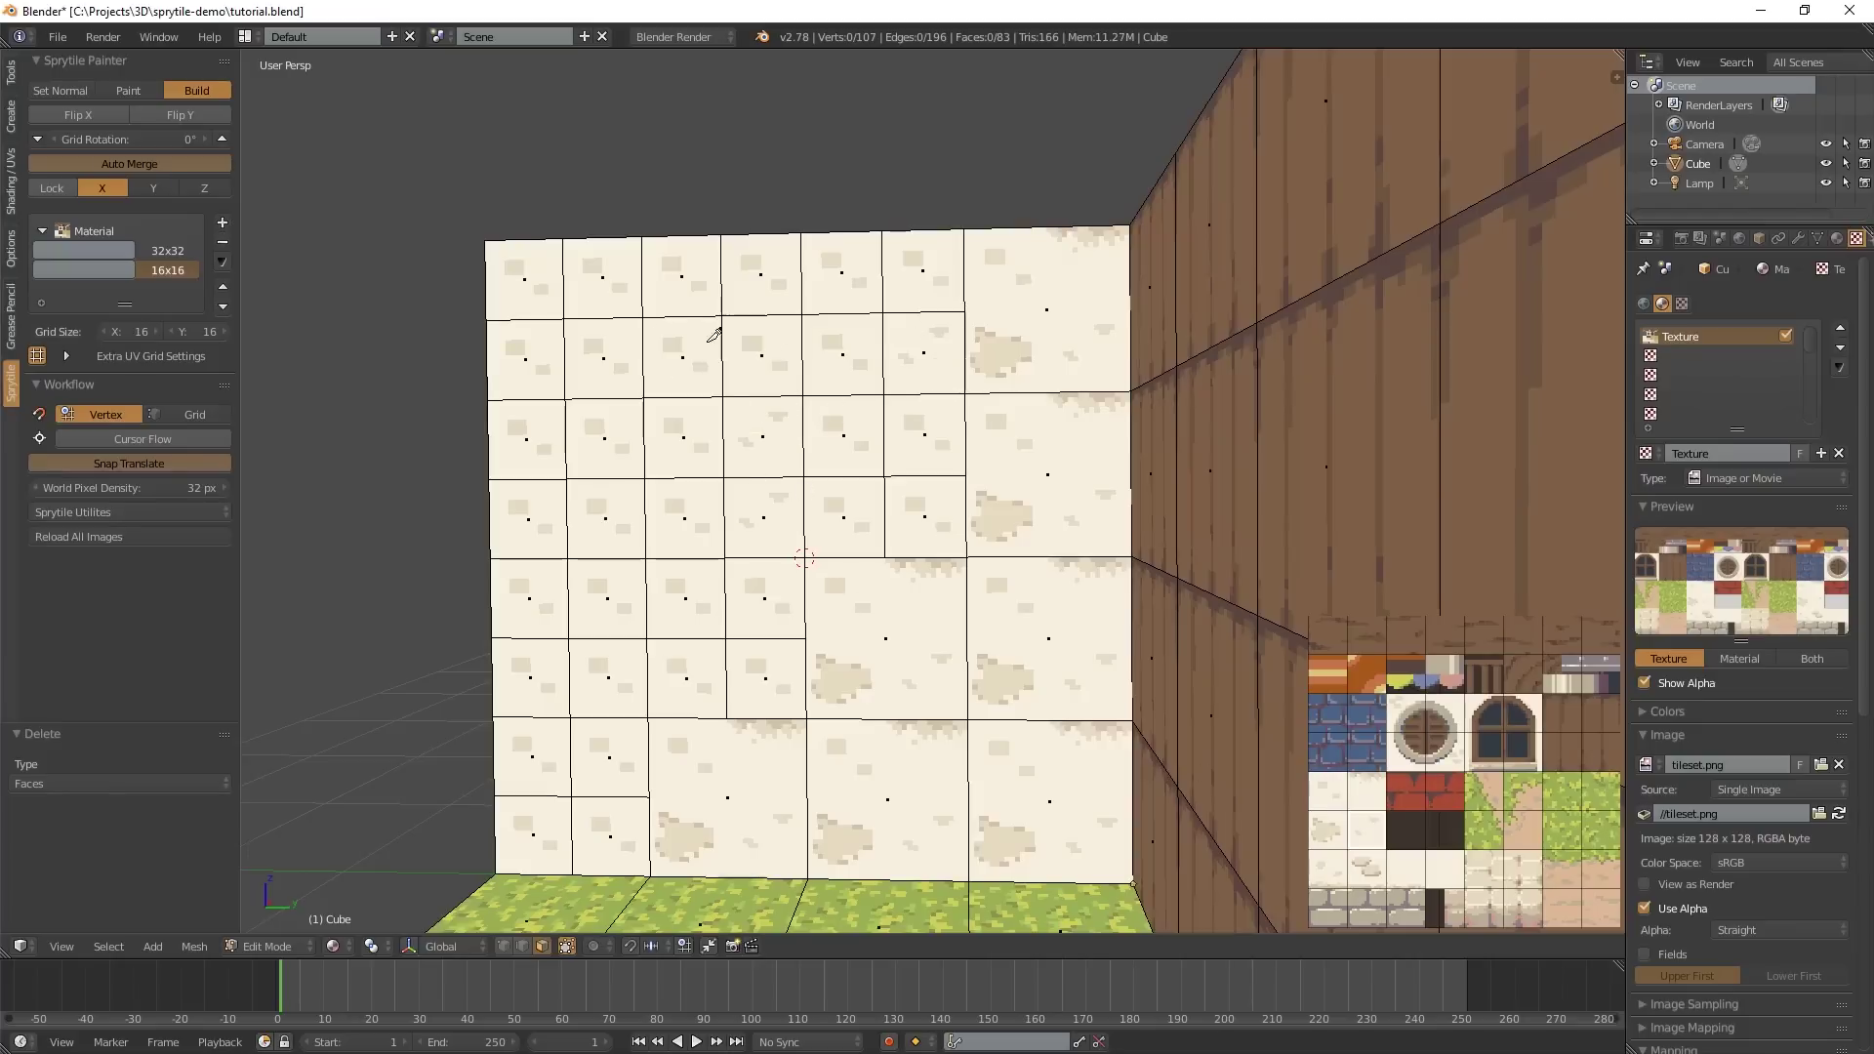
click(618, 298)
click(536, 441)
click(556, 582)
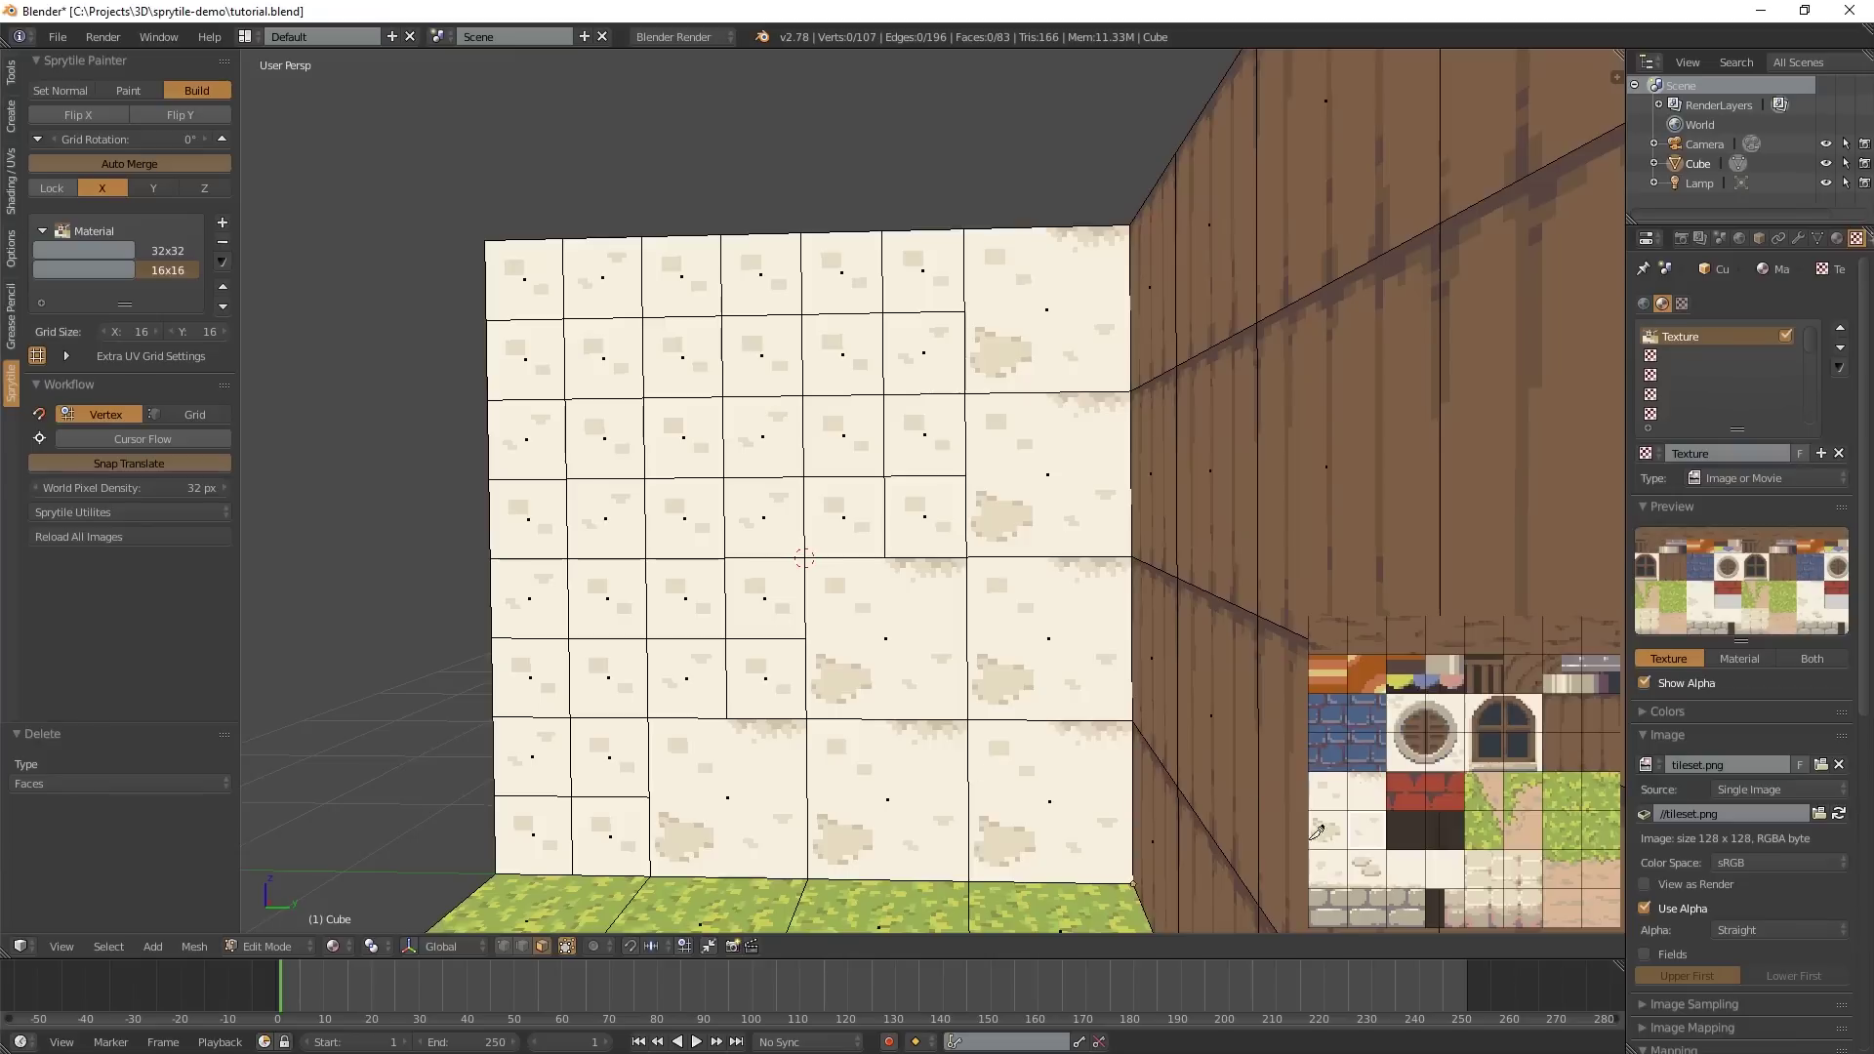
- Place the exposed-stone tile near the wall's lower-left corner and try dirty-edged and plain plaster tiles just above the stepped large tiles
click(643, 823)
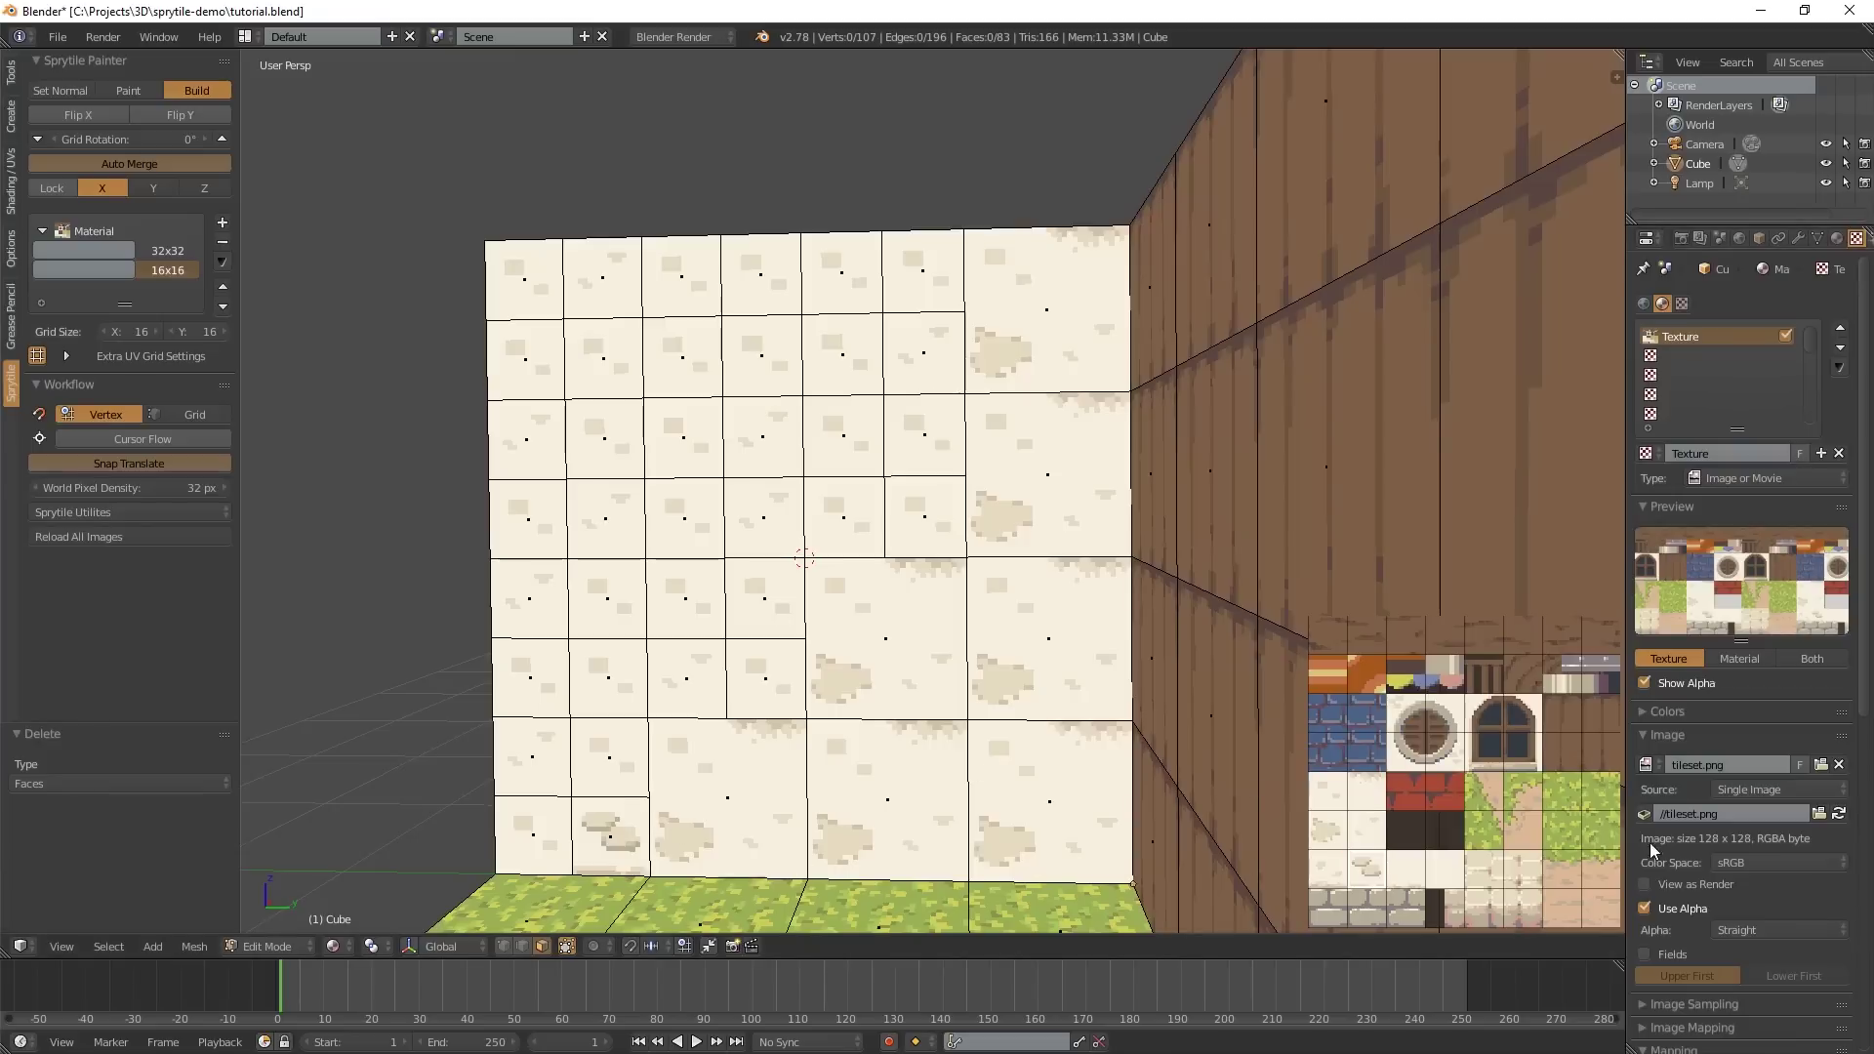
click(851, 522)
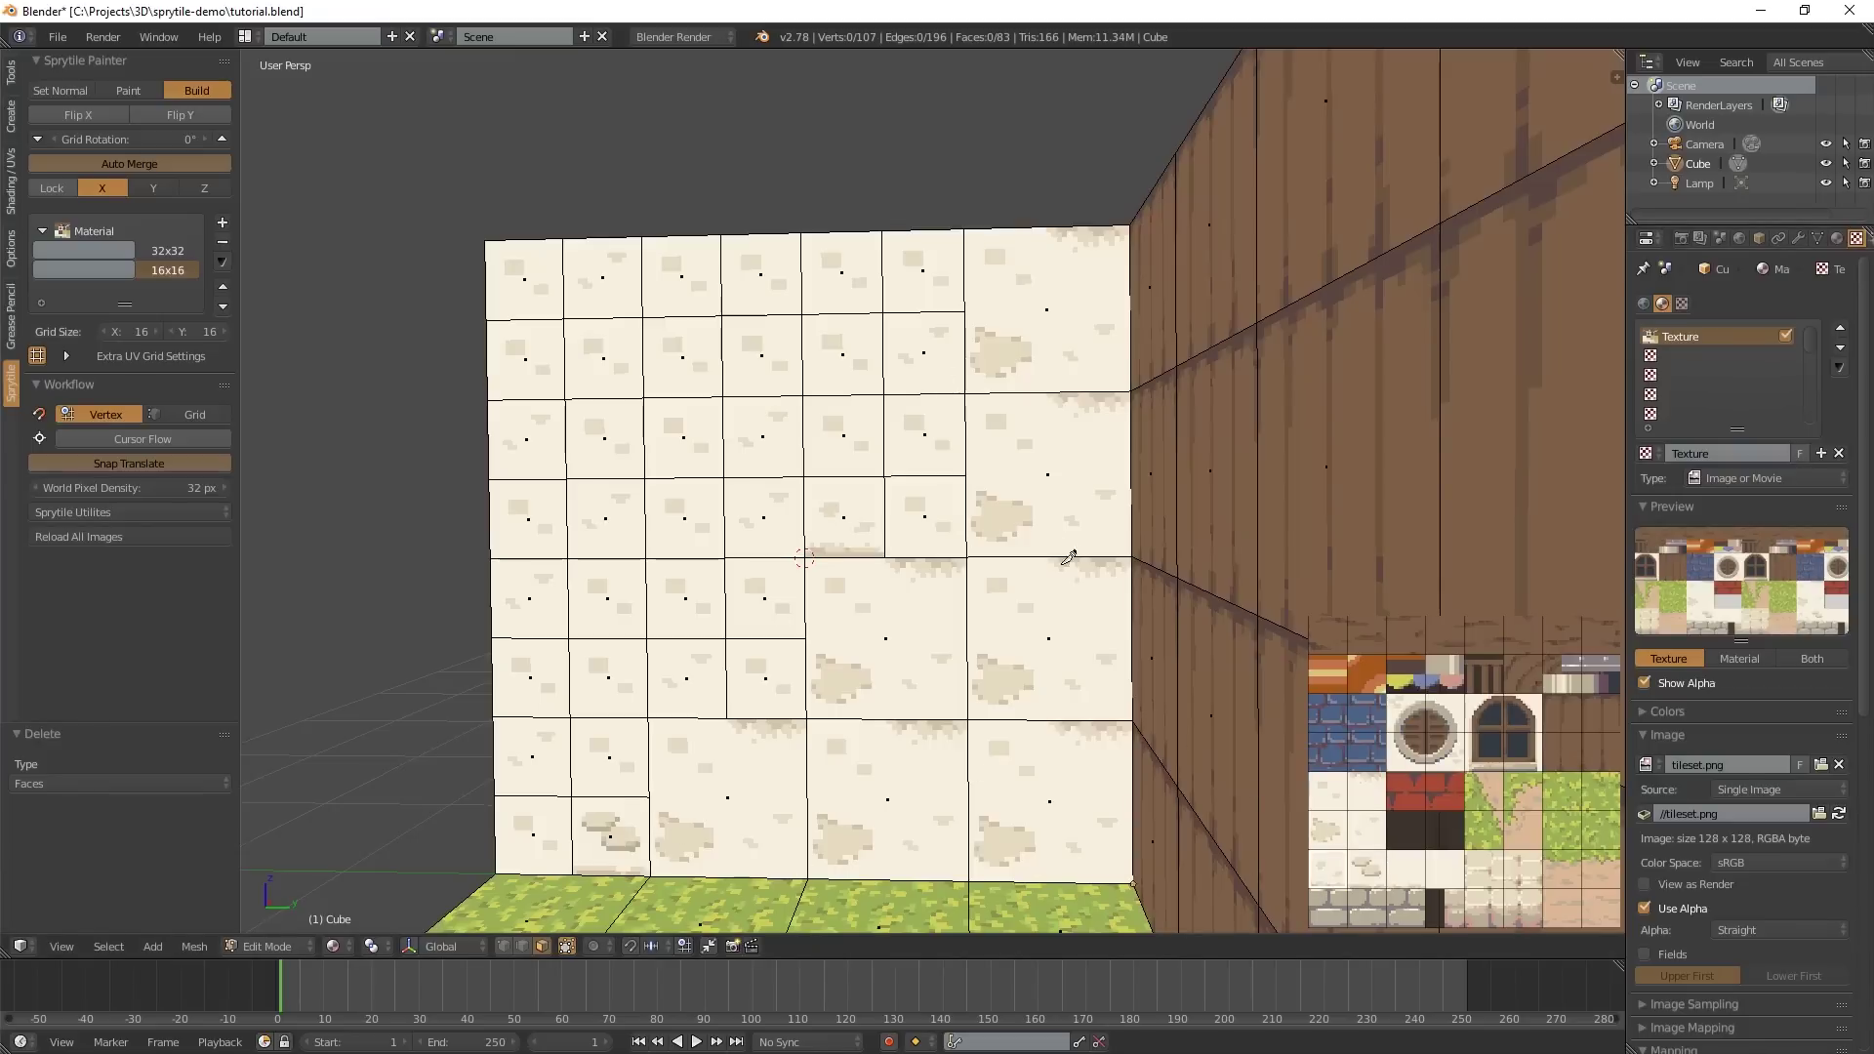
click(927, 537)
click(1412, 864)
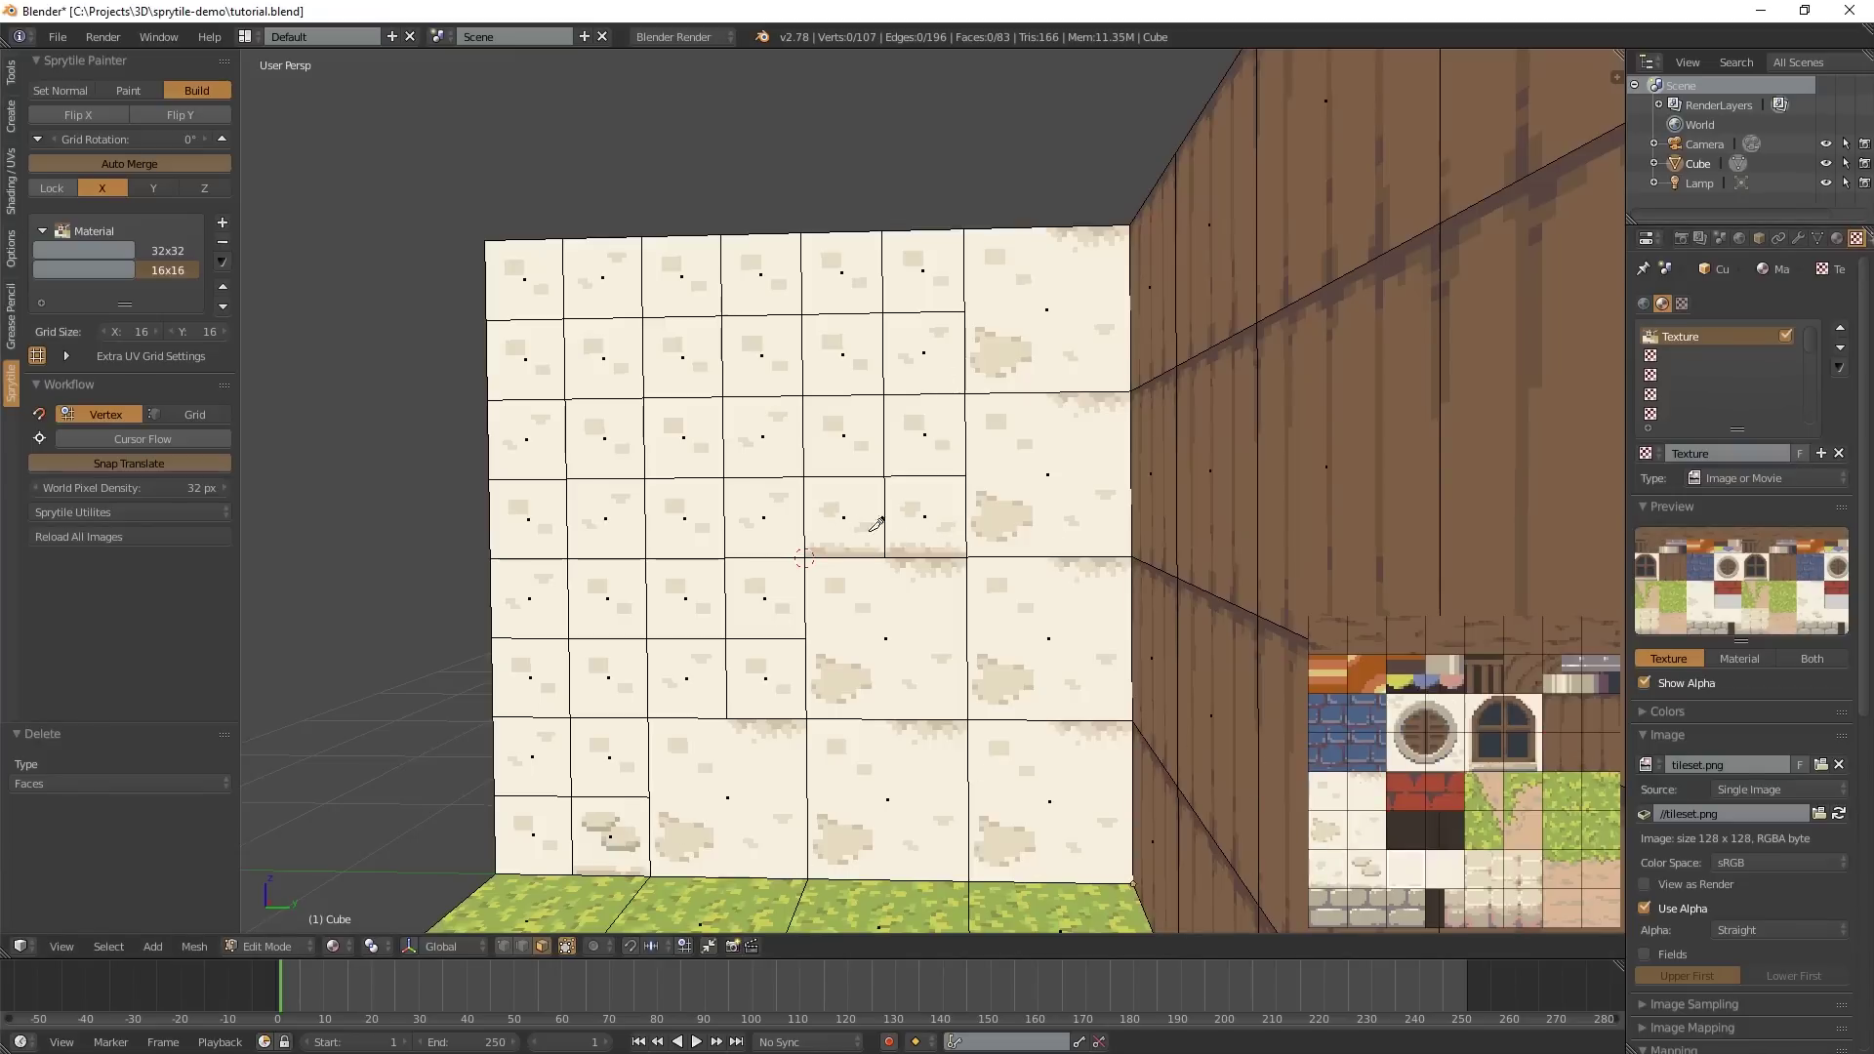
click(848, 515)
- Pick the small plaster stain tile and place it in the second row and second column of the wall
click(1324, 789)
click(1335, 846)
click(630, 367)
middle_drag(720, 555, 747, 557)
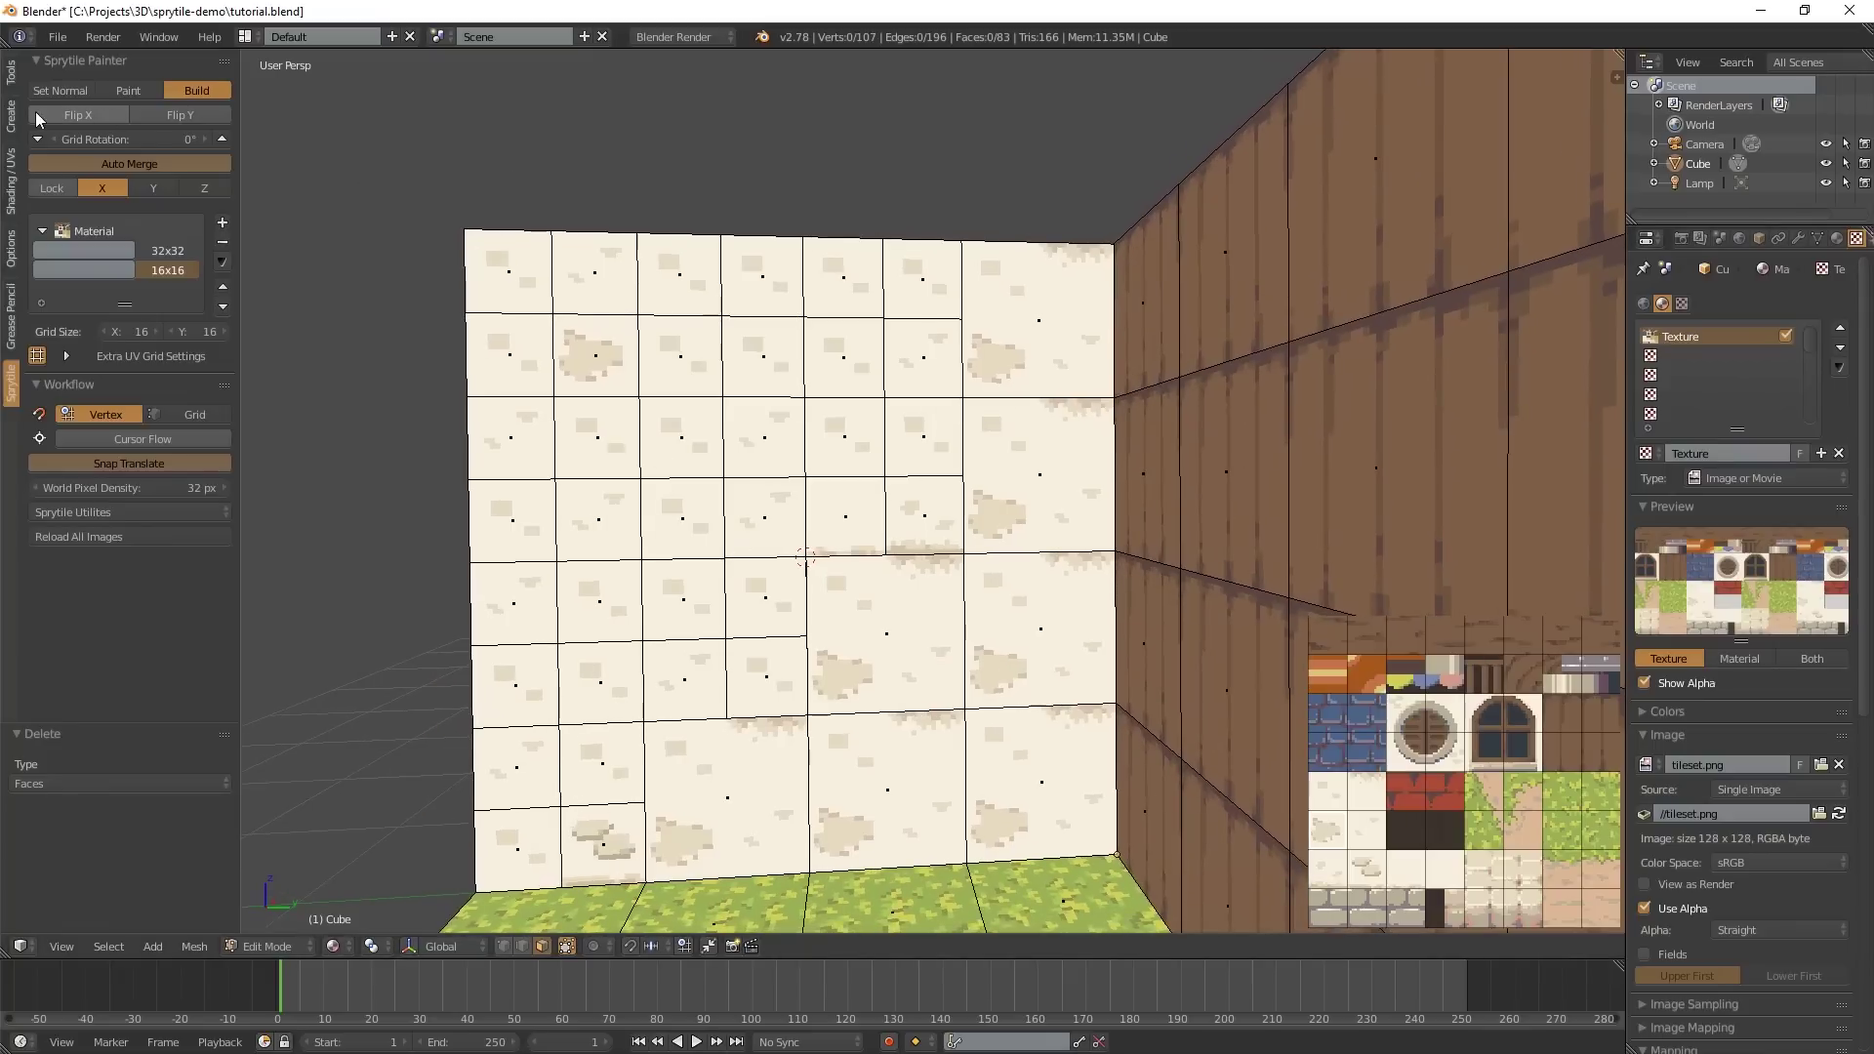
- Turn the horizontal tile flip on and off again
click(69, 115)
click(84, 117)
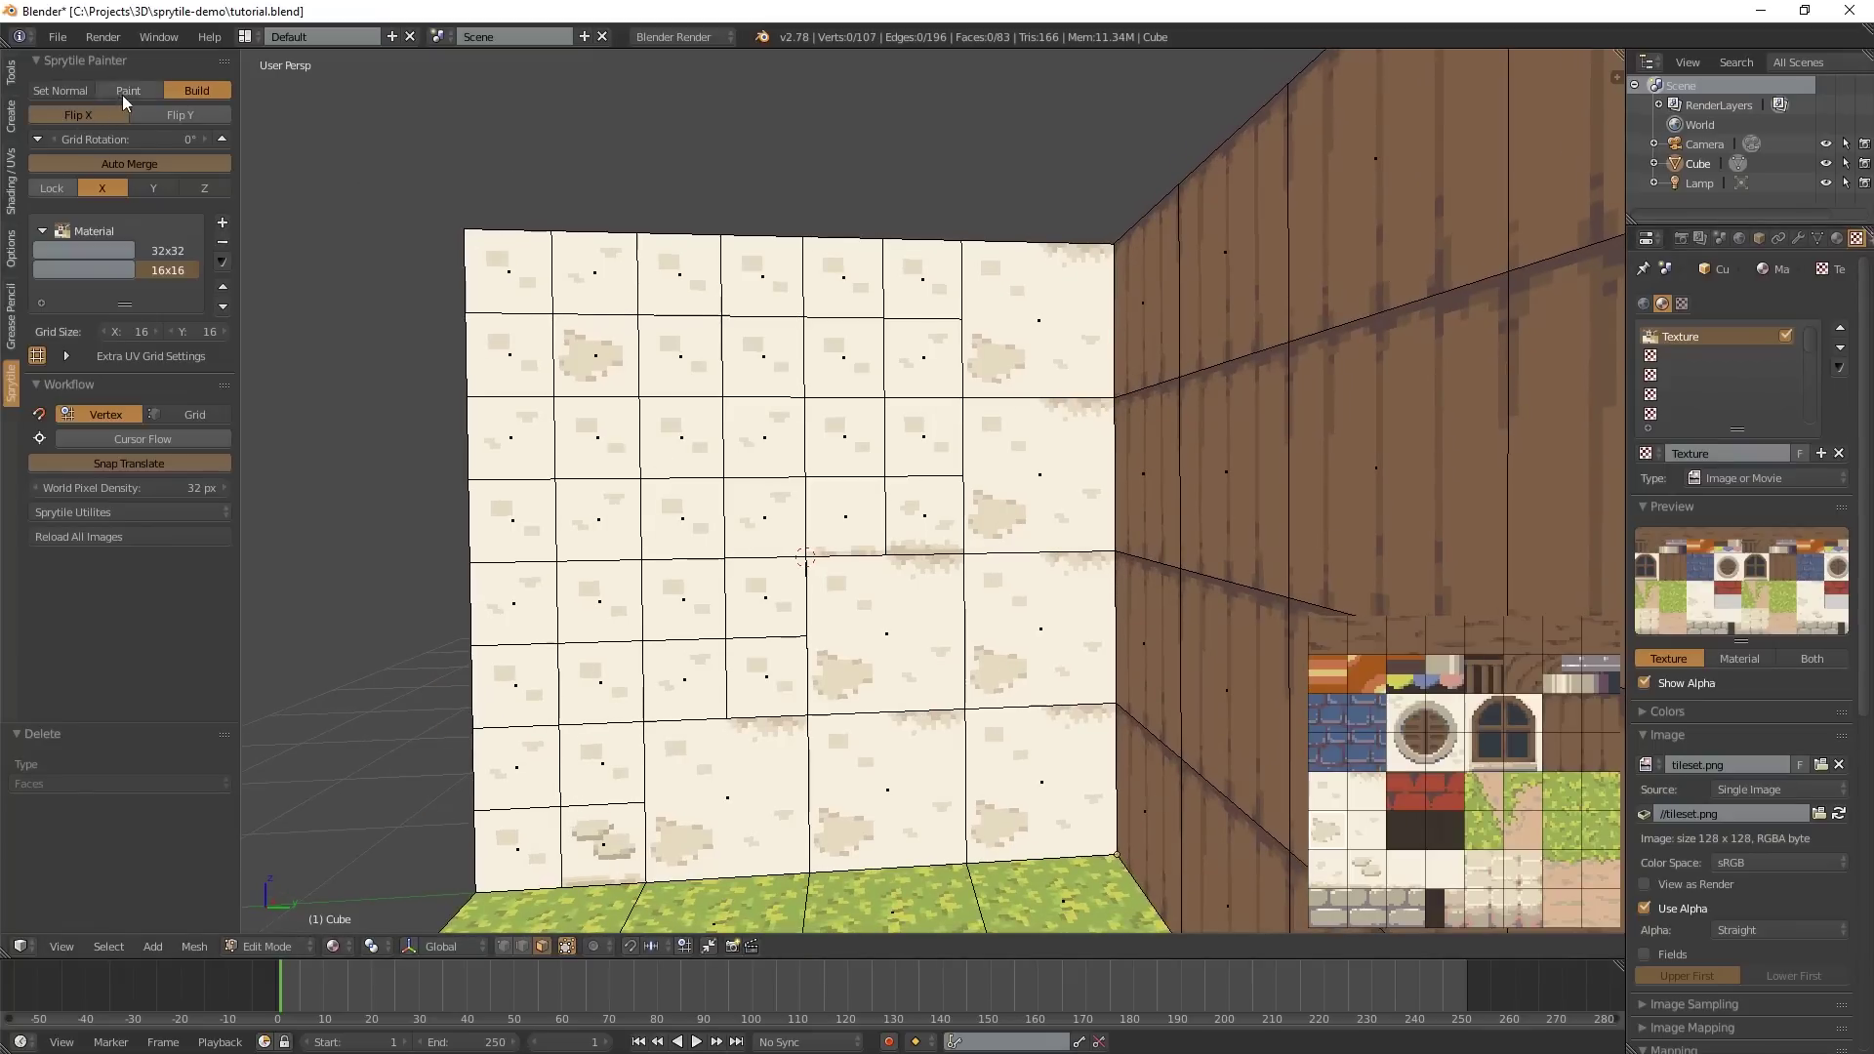
click(70, 114)
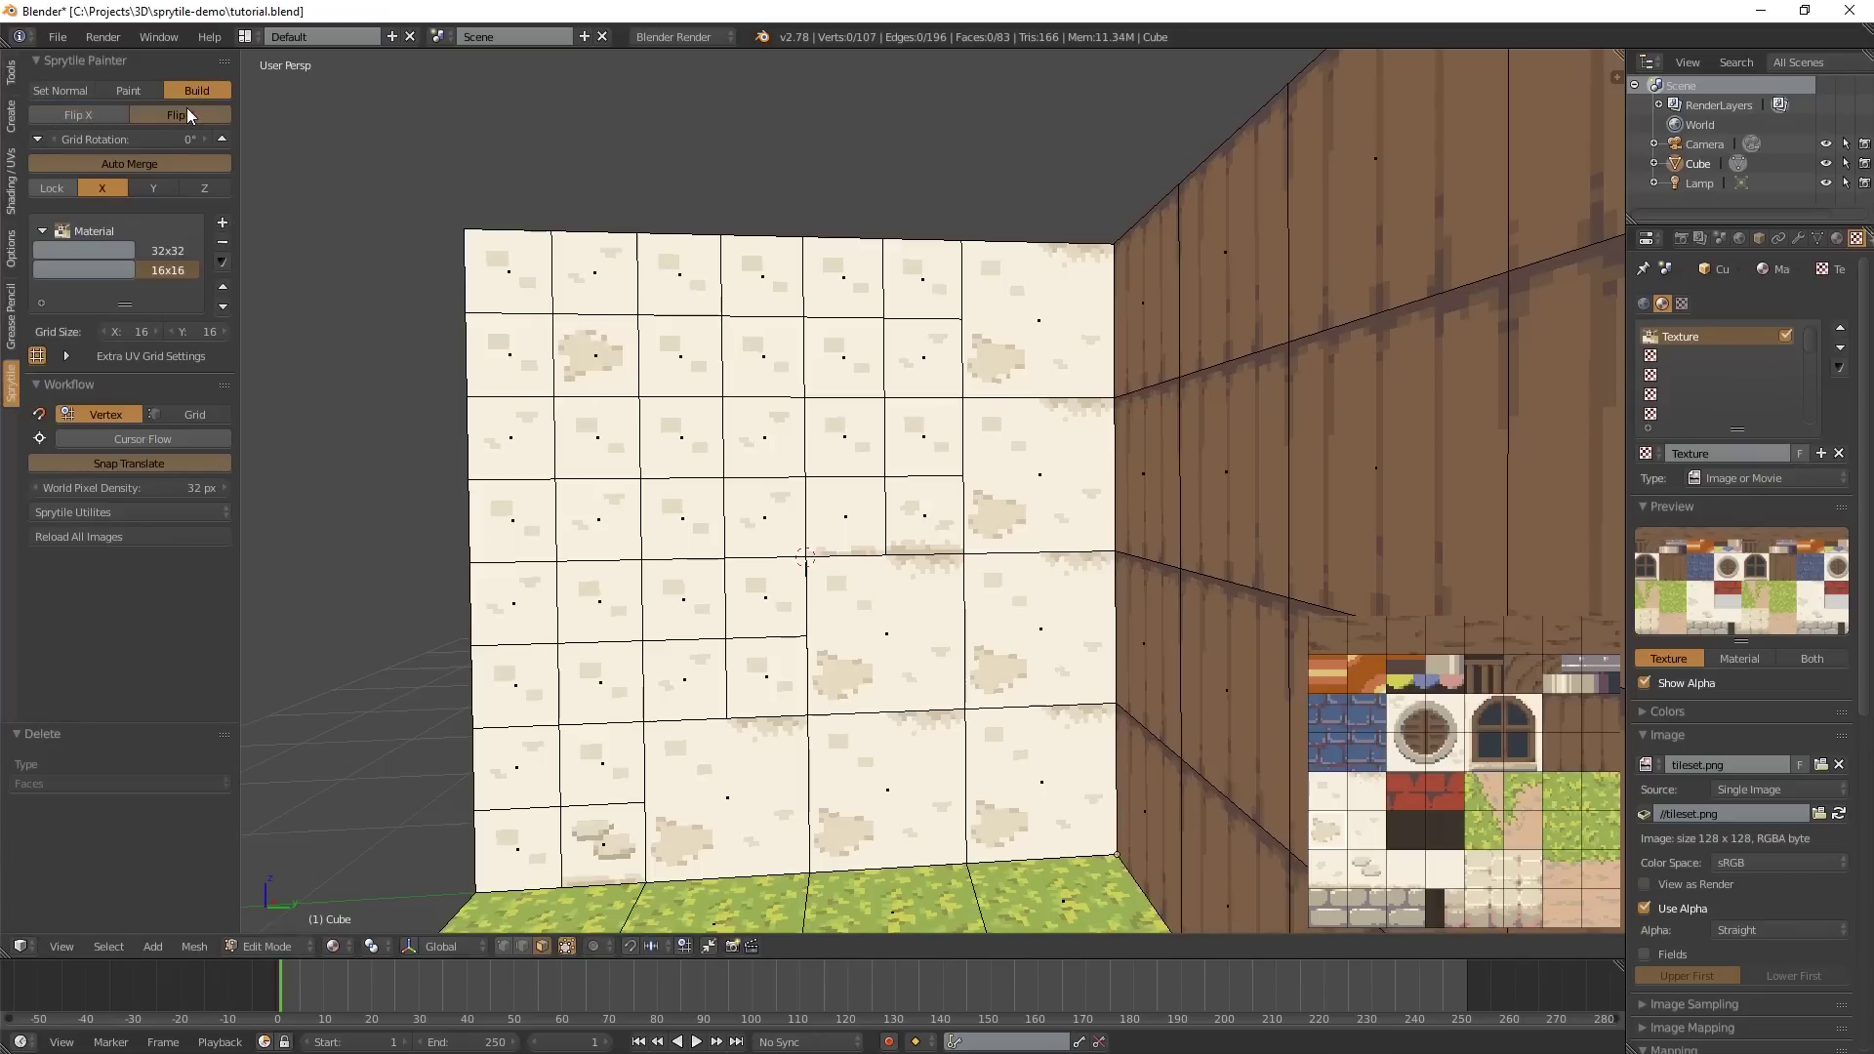
- Rotate the tile grid in 90° steps through a full turn, repainting the stain tile at each rotation
click(226, 139)
click(591, 357)
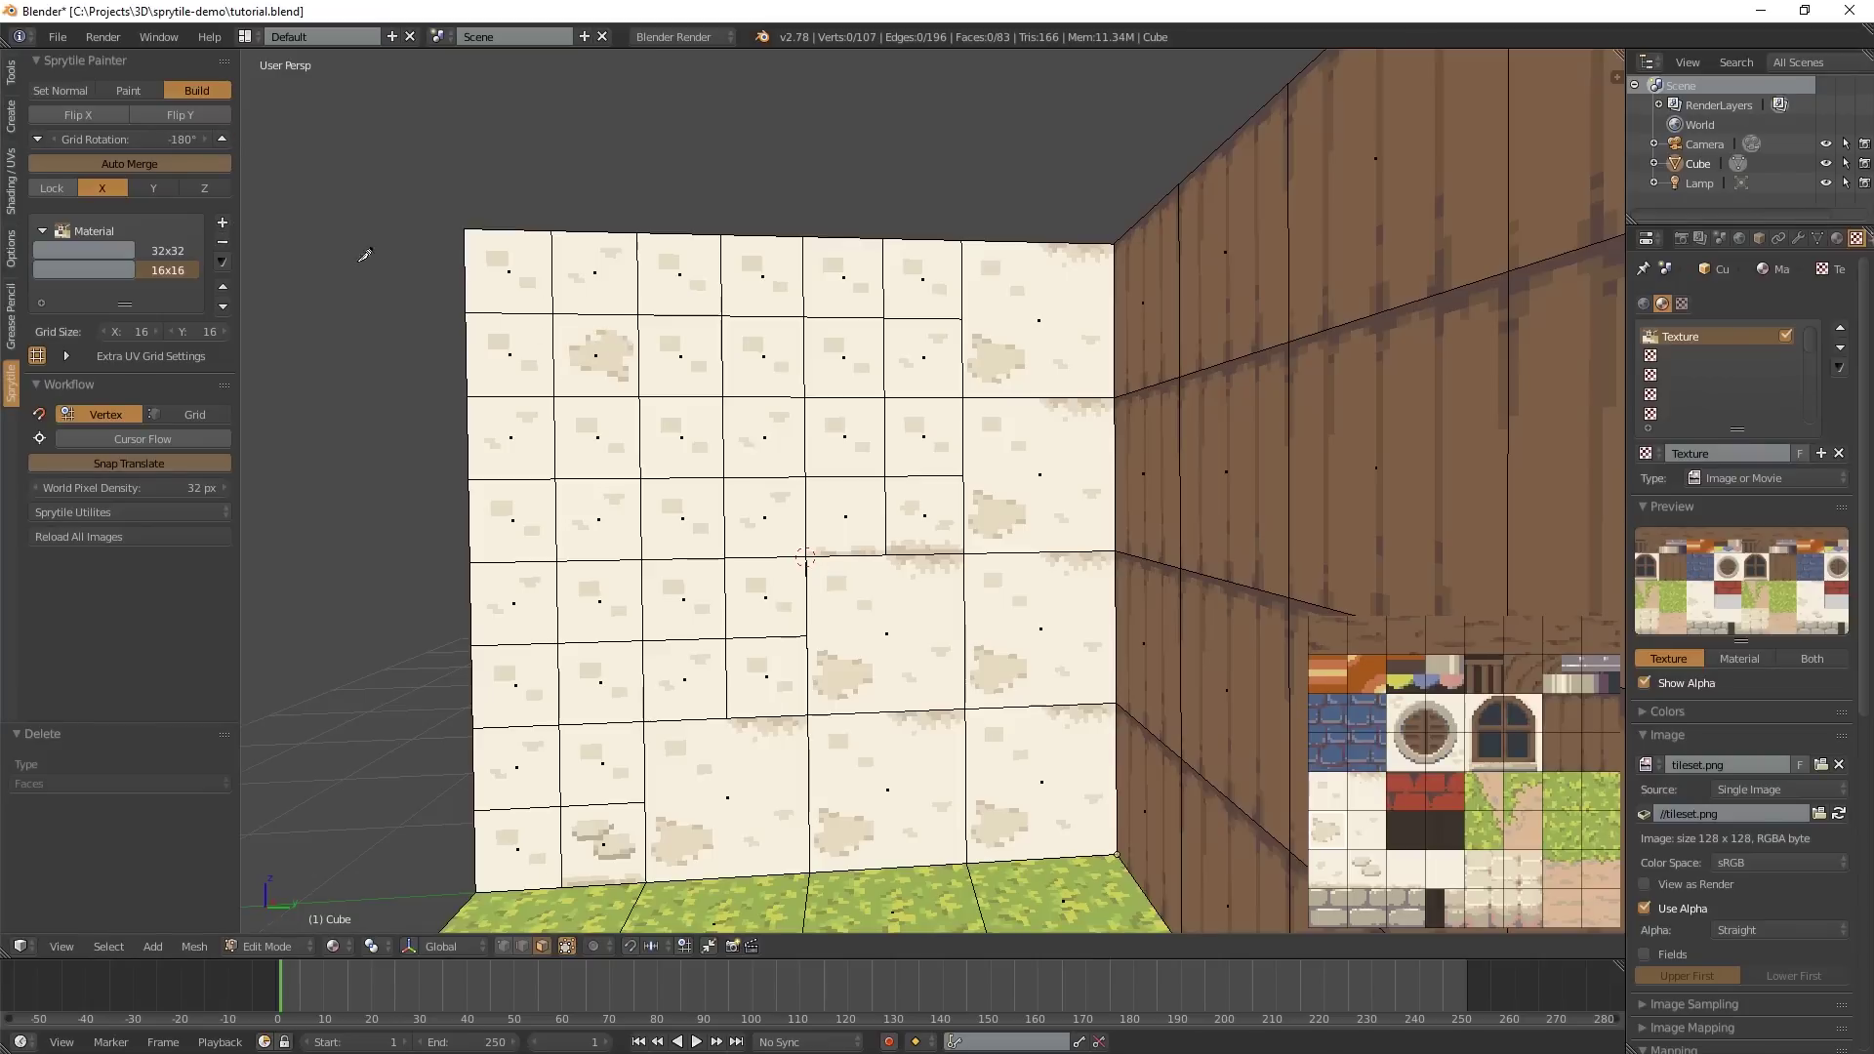
ctrl+scroll(591, 358, down, 1)
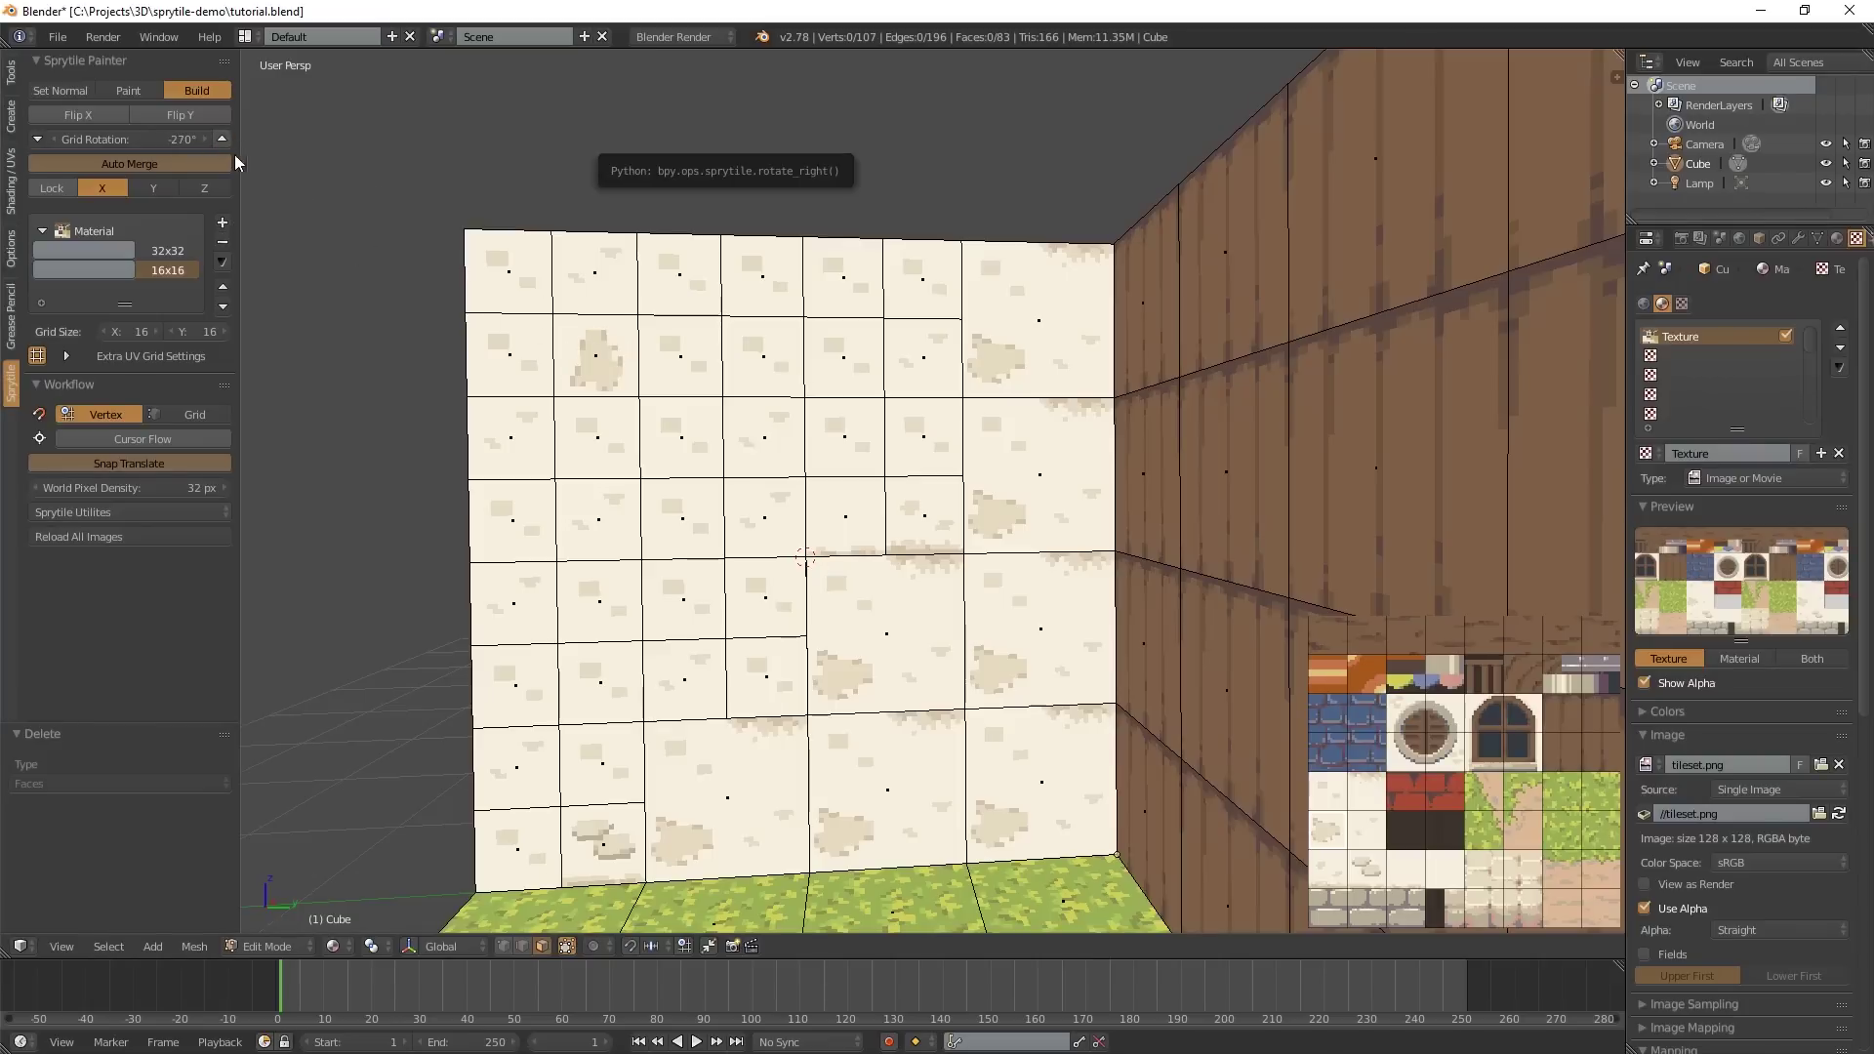
click(220, 143)
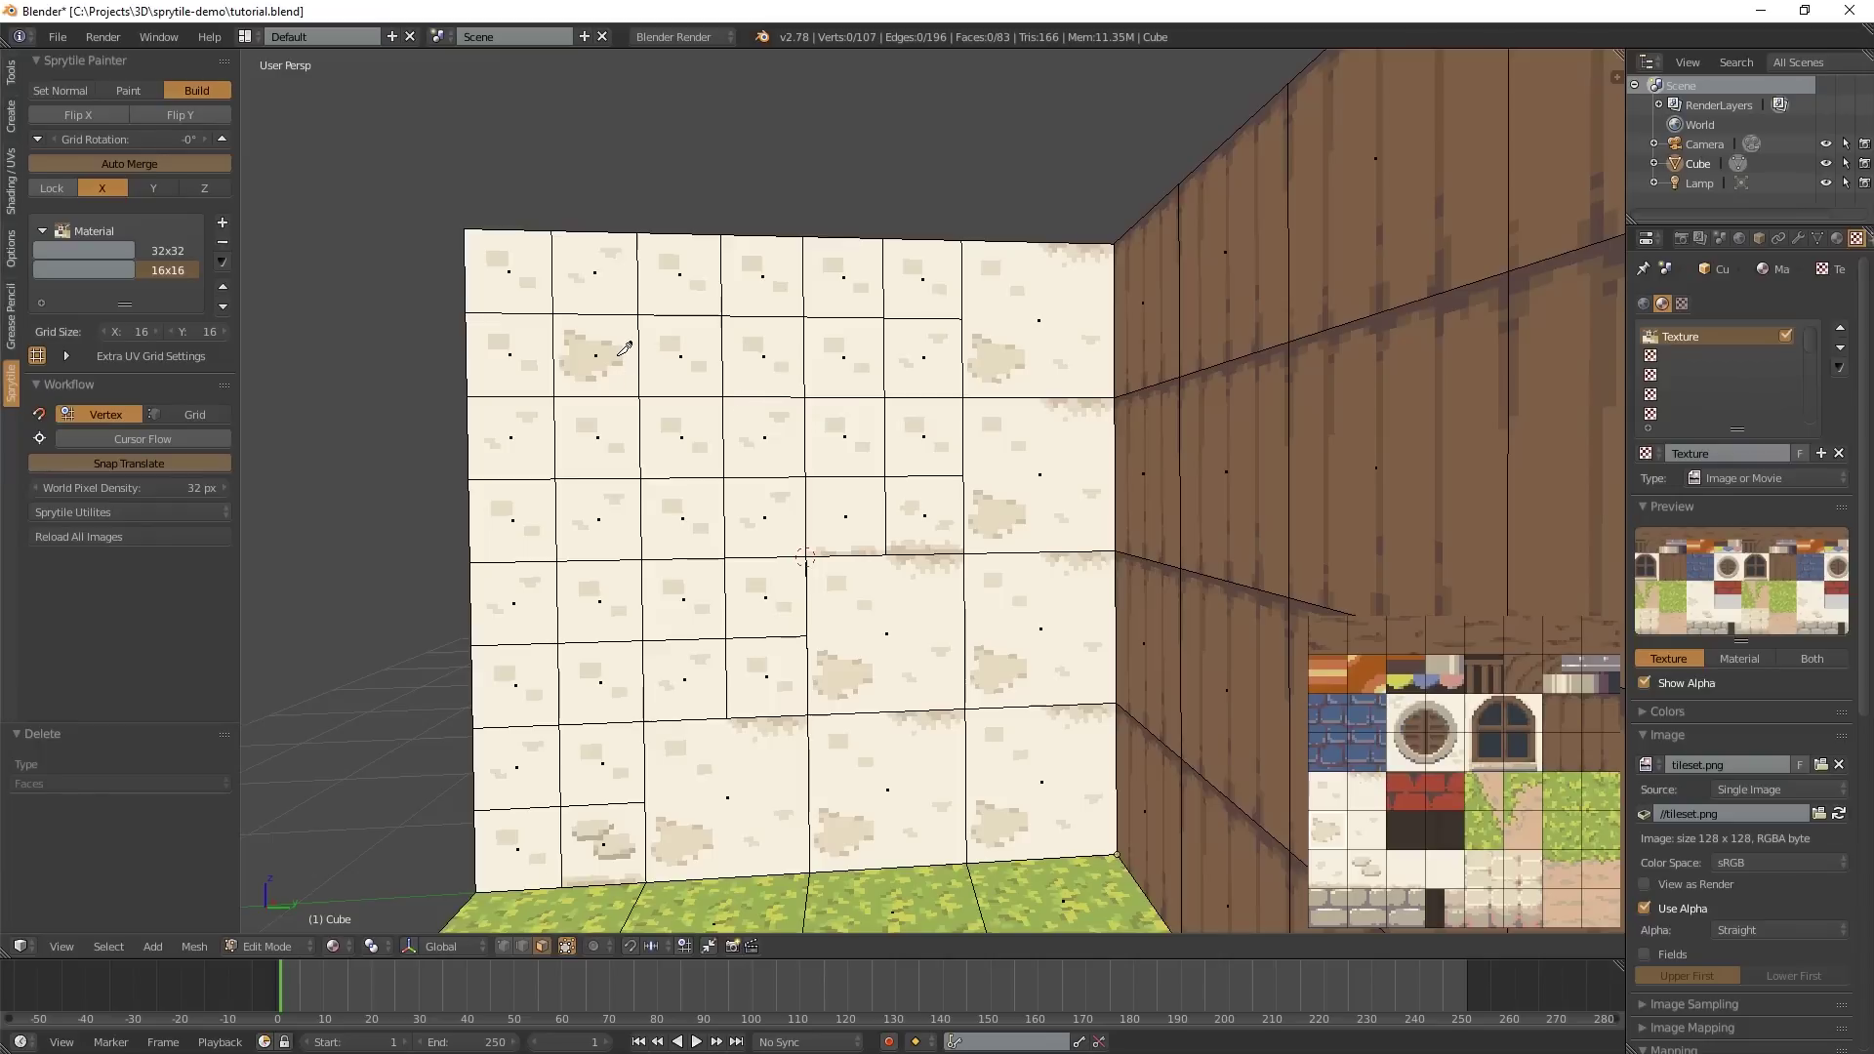
- Rotate the stain tile in 90° steps to 270°, and toggle its horizontal flip on and off
ctrl+scroll(624, 348, up, 1)
ctrl+scroll(624, 349, up, 3)
ctrl+scroll(624, 349, up, 1)
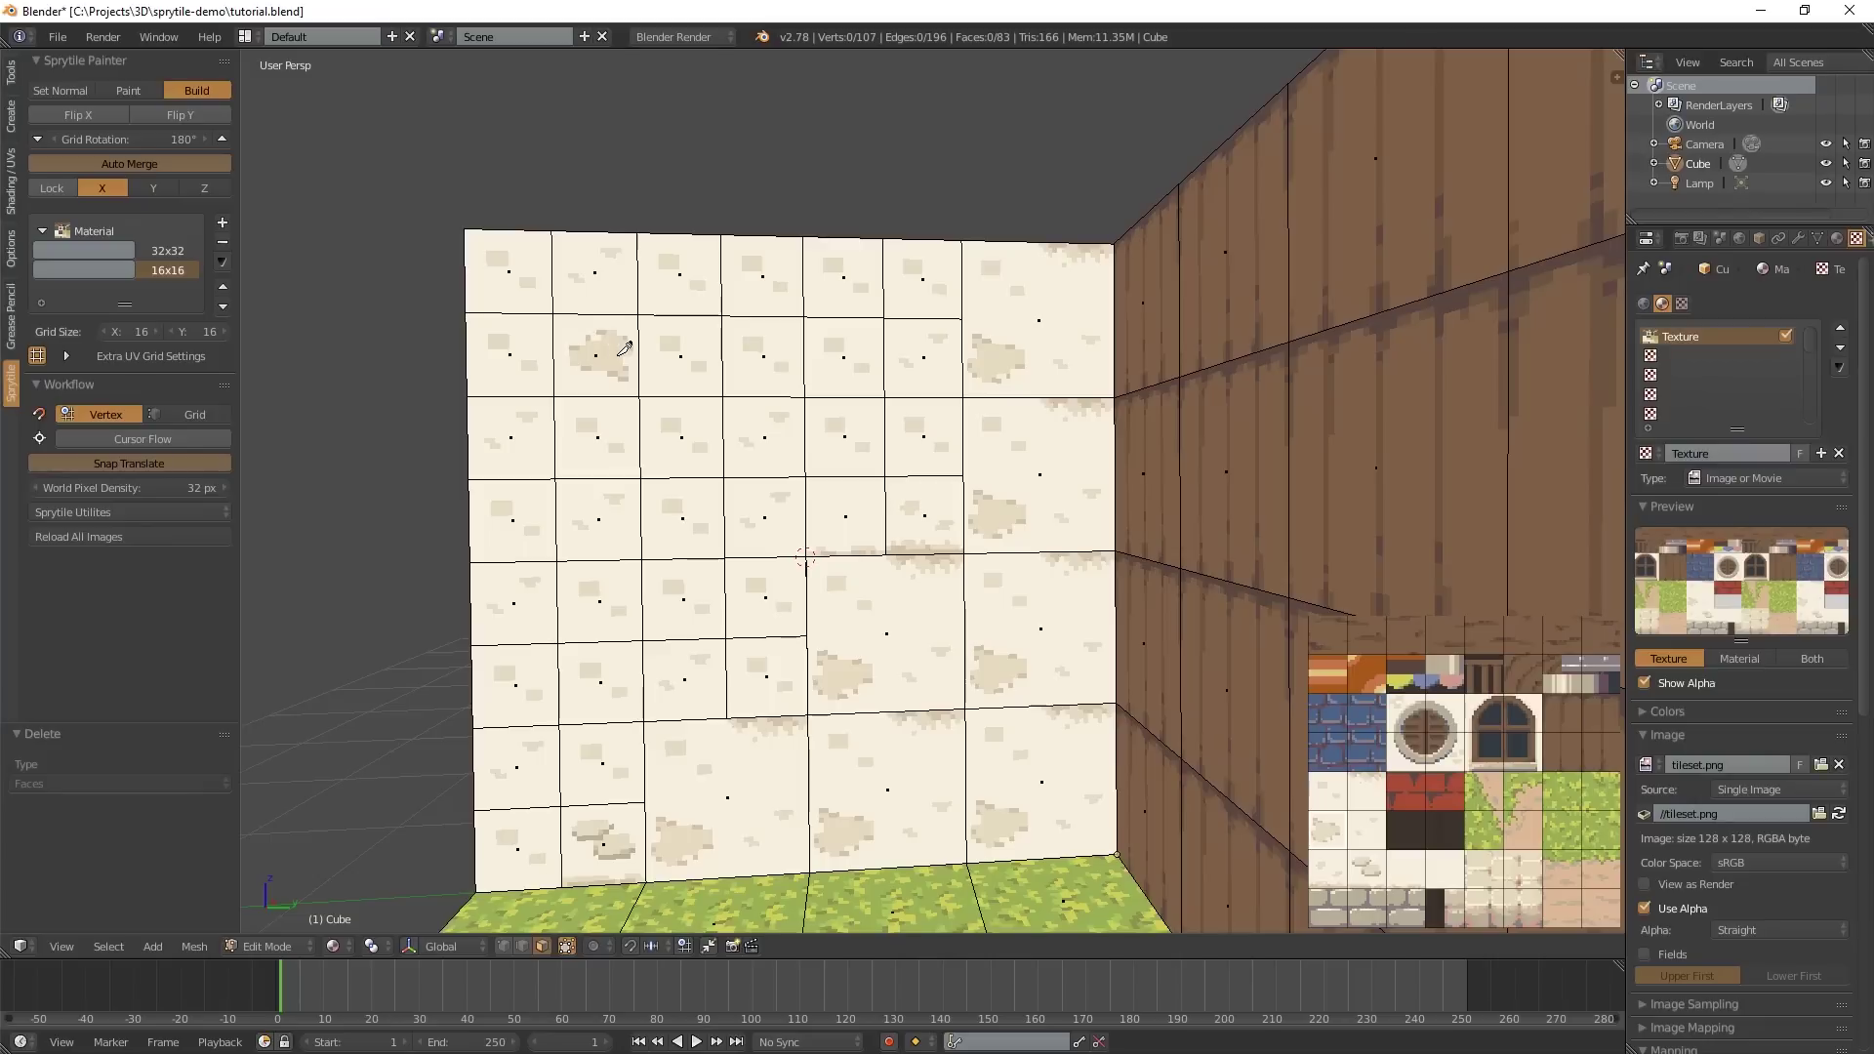
ctrl+scroll(623, 348, down, 1)
ctrl+scroll(623, 348, up, 1)
key(3)
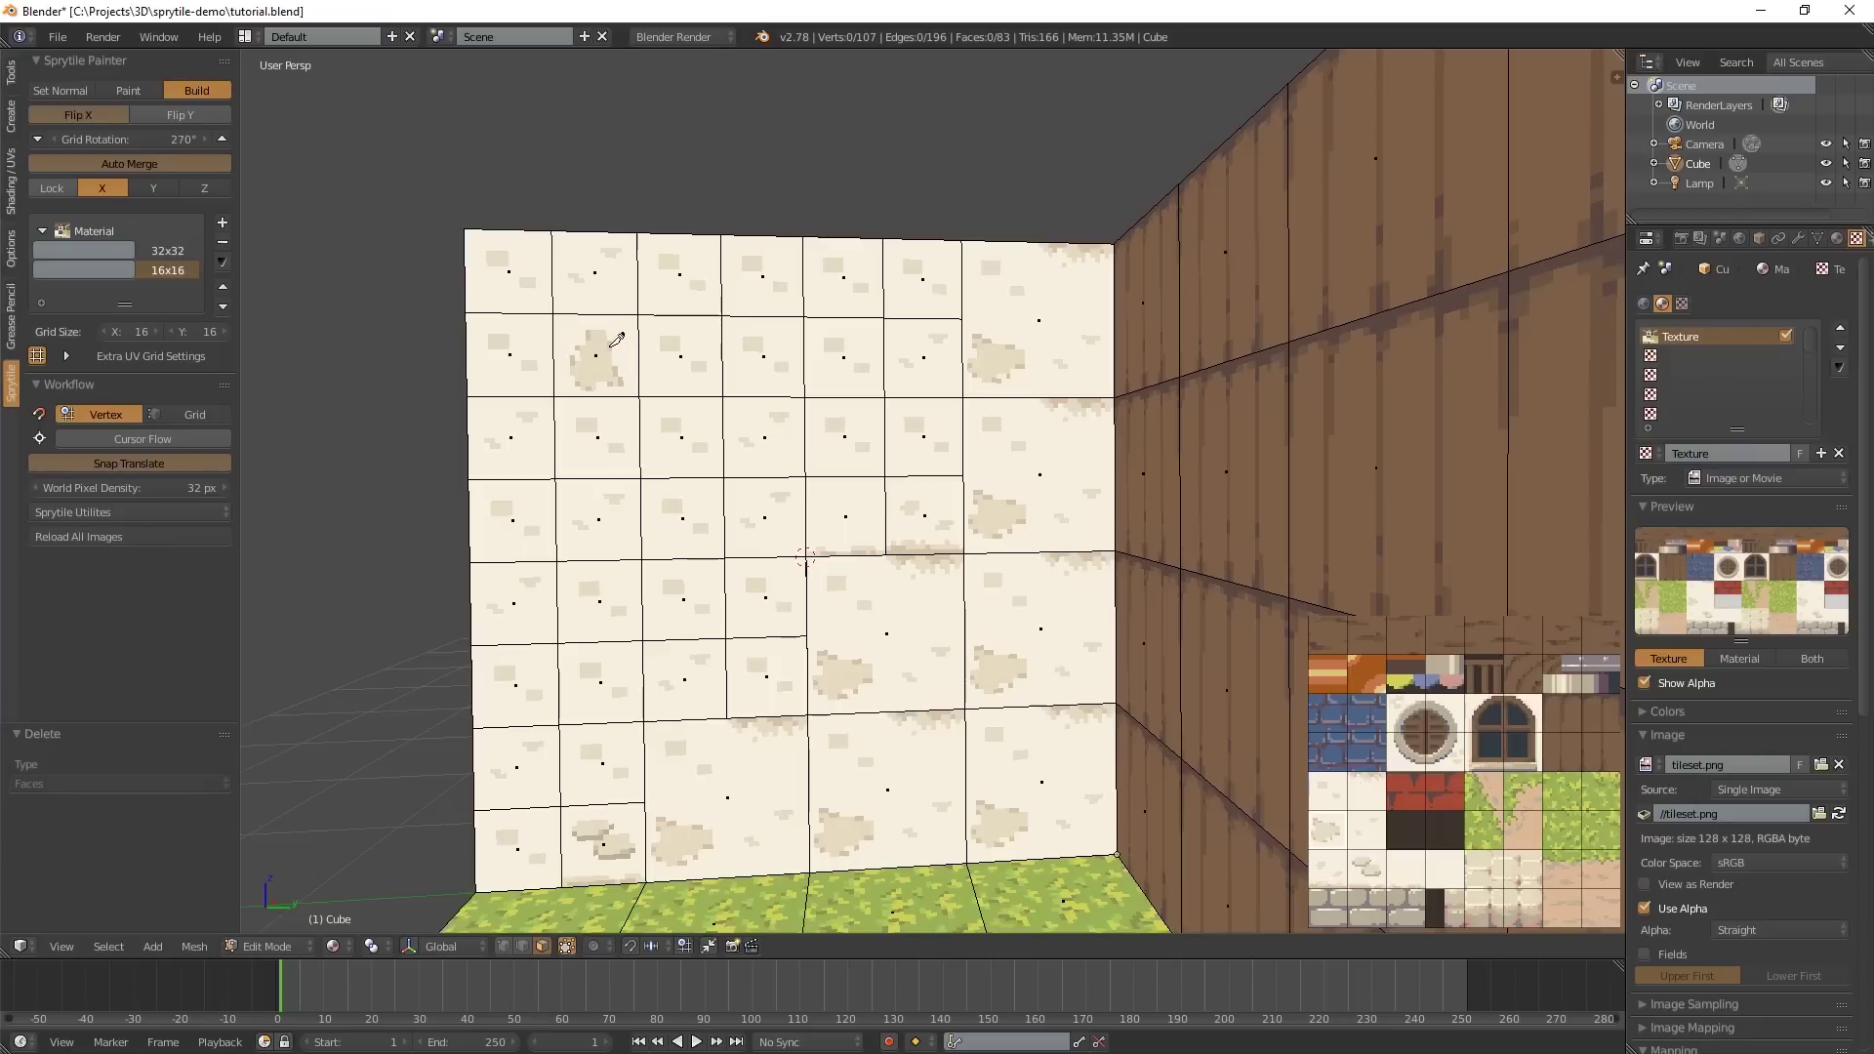
ctrl+shift+scroll(617, 340, down, 1)
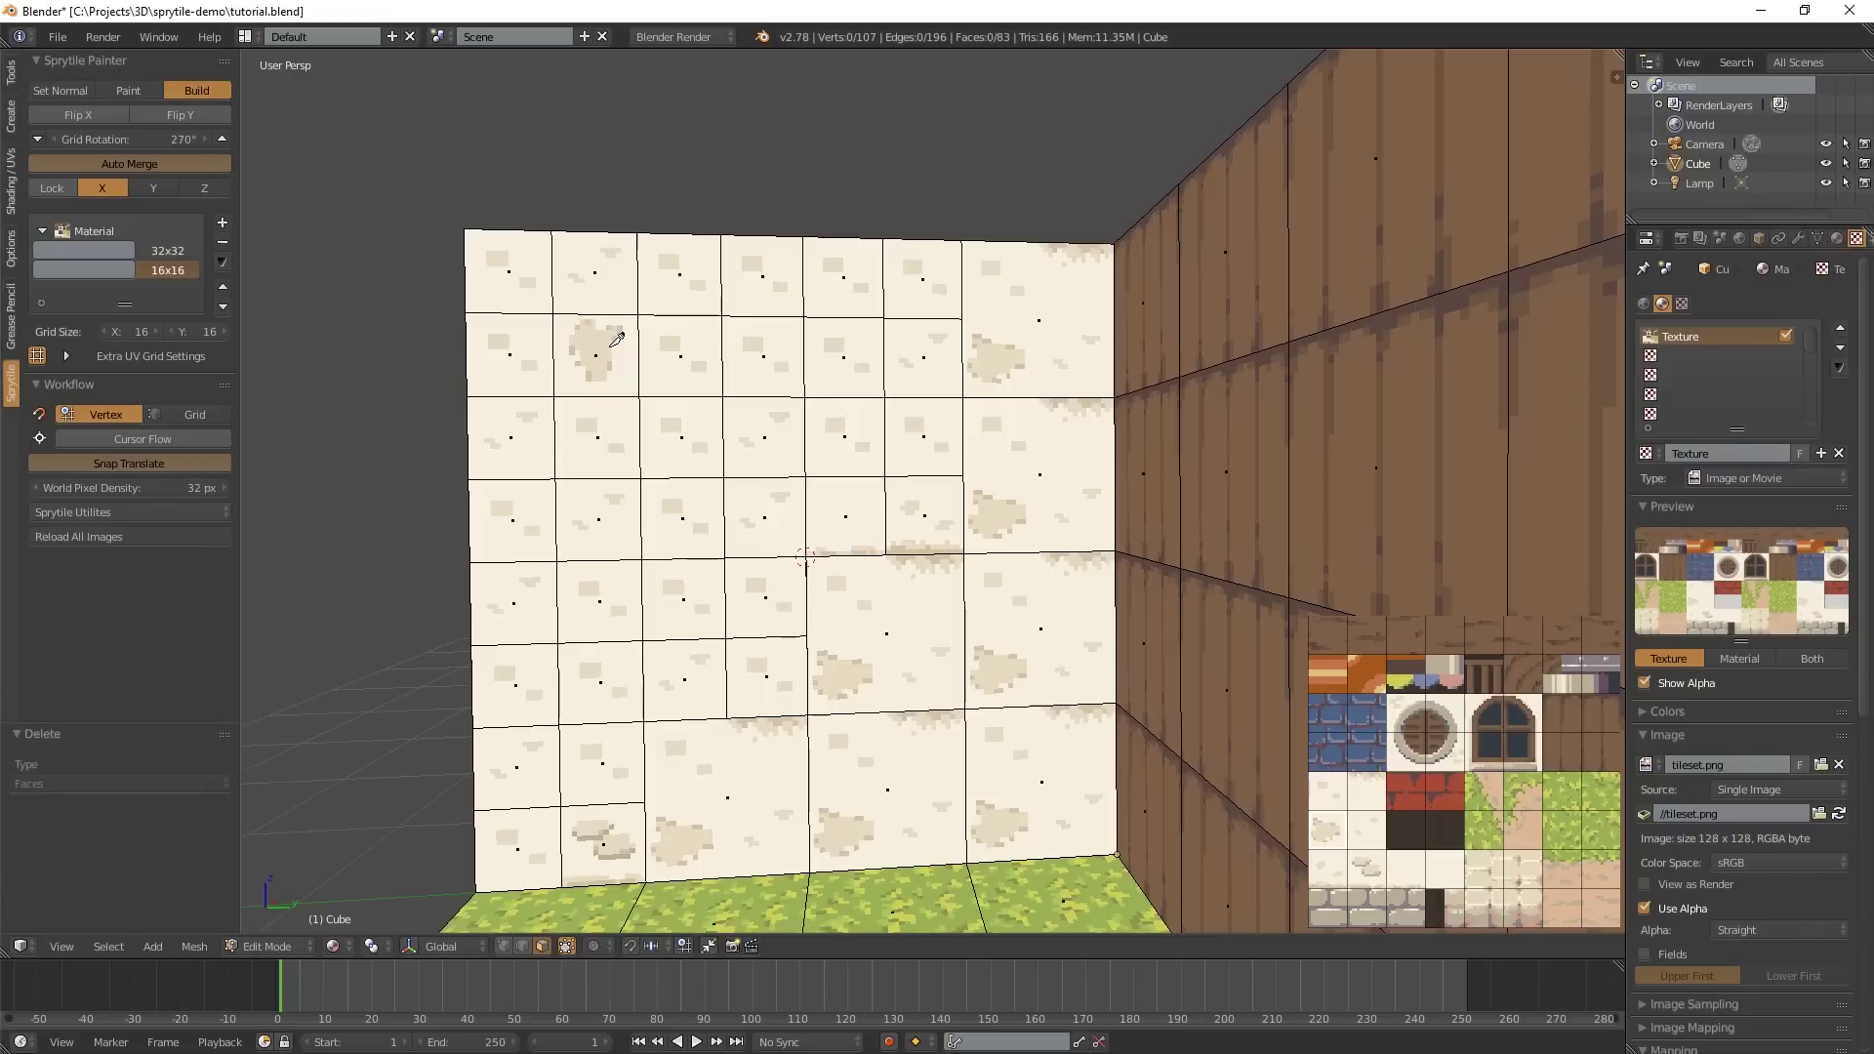
- Paint the small worn-edge plaster tile into the wall's top row, fourth column, at 270° rotation and again at 0°
ctrl+alt+scroll(617, 340, down, 1)
ctrl+alt+scroll(617, 340, down, 1)
ctrl+alt+scroll(617, 340, down, 1)
ctrl+alt+scroll(617, 340, down, 1)
click(772, 274)
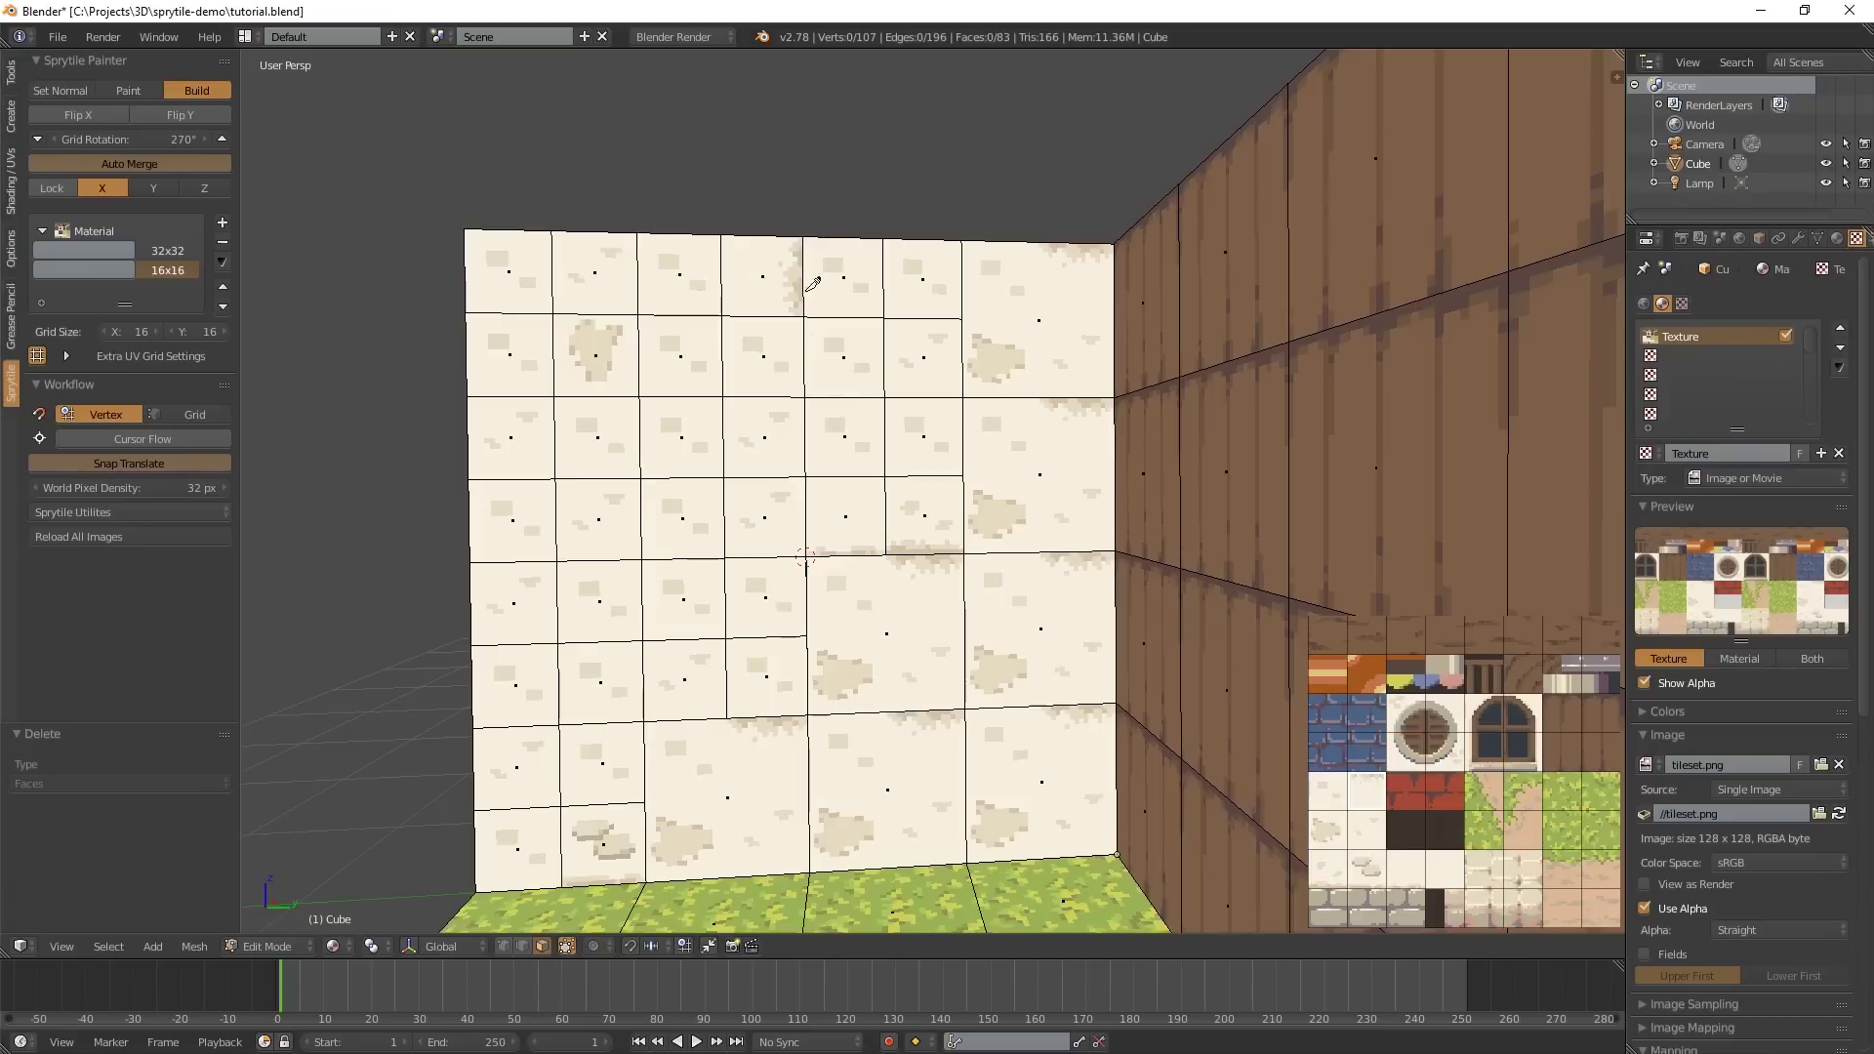
click(766, 268)
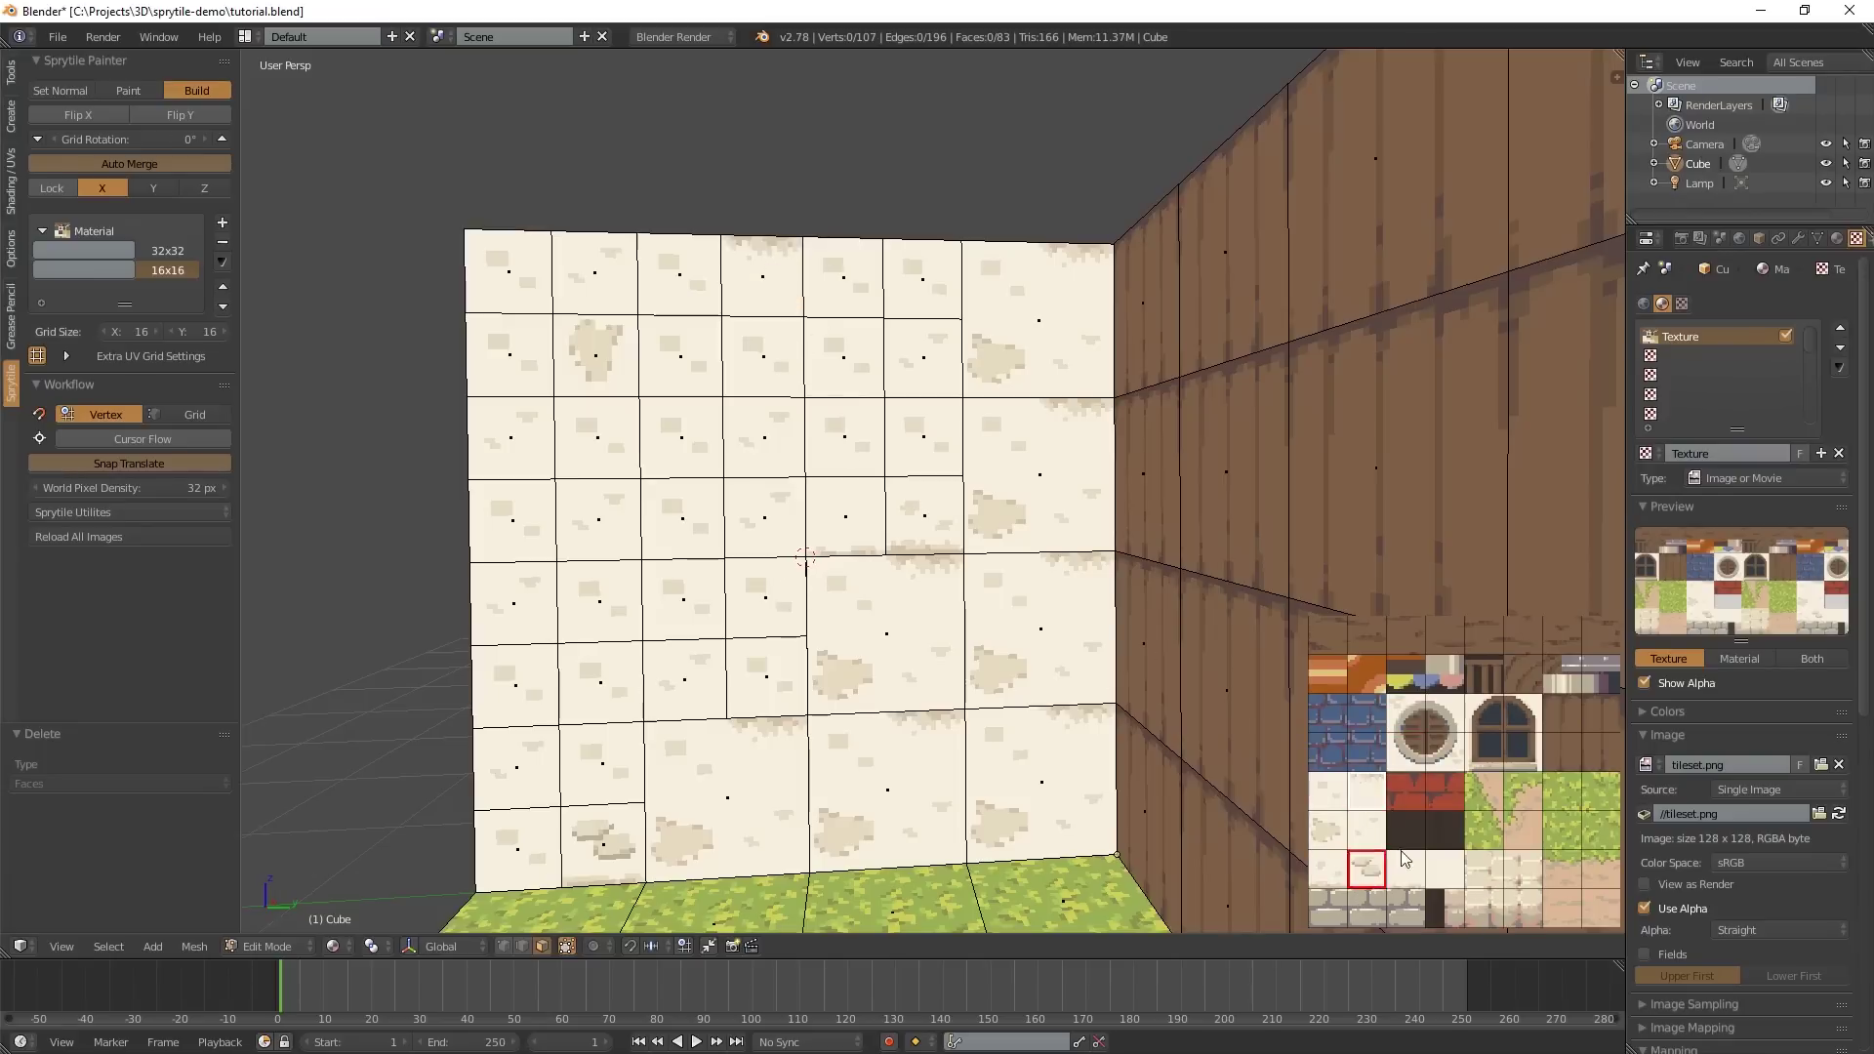
- Repaint the wall's fourth-row, second-column tile with worn-edge variations, and sample the 270° stain tile from the second row
scroll(1406, 830, up, 2)
scroll(1465, 769, down, 2)
click(620, 527)
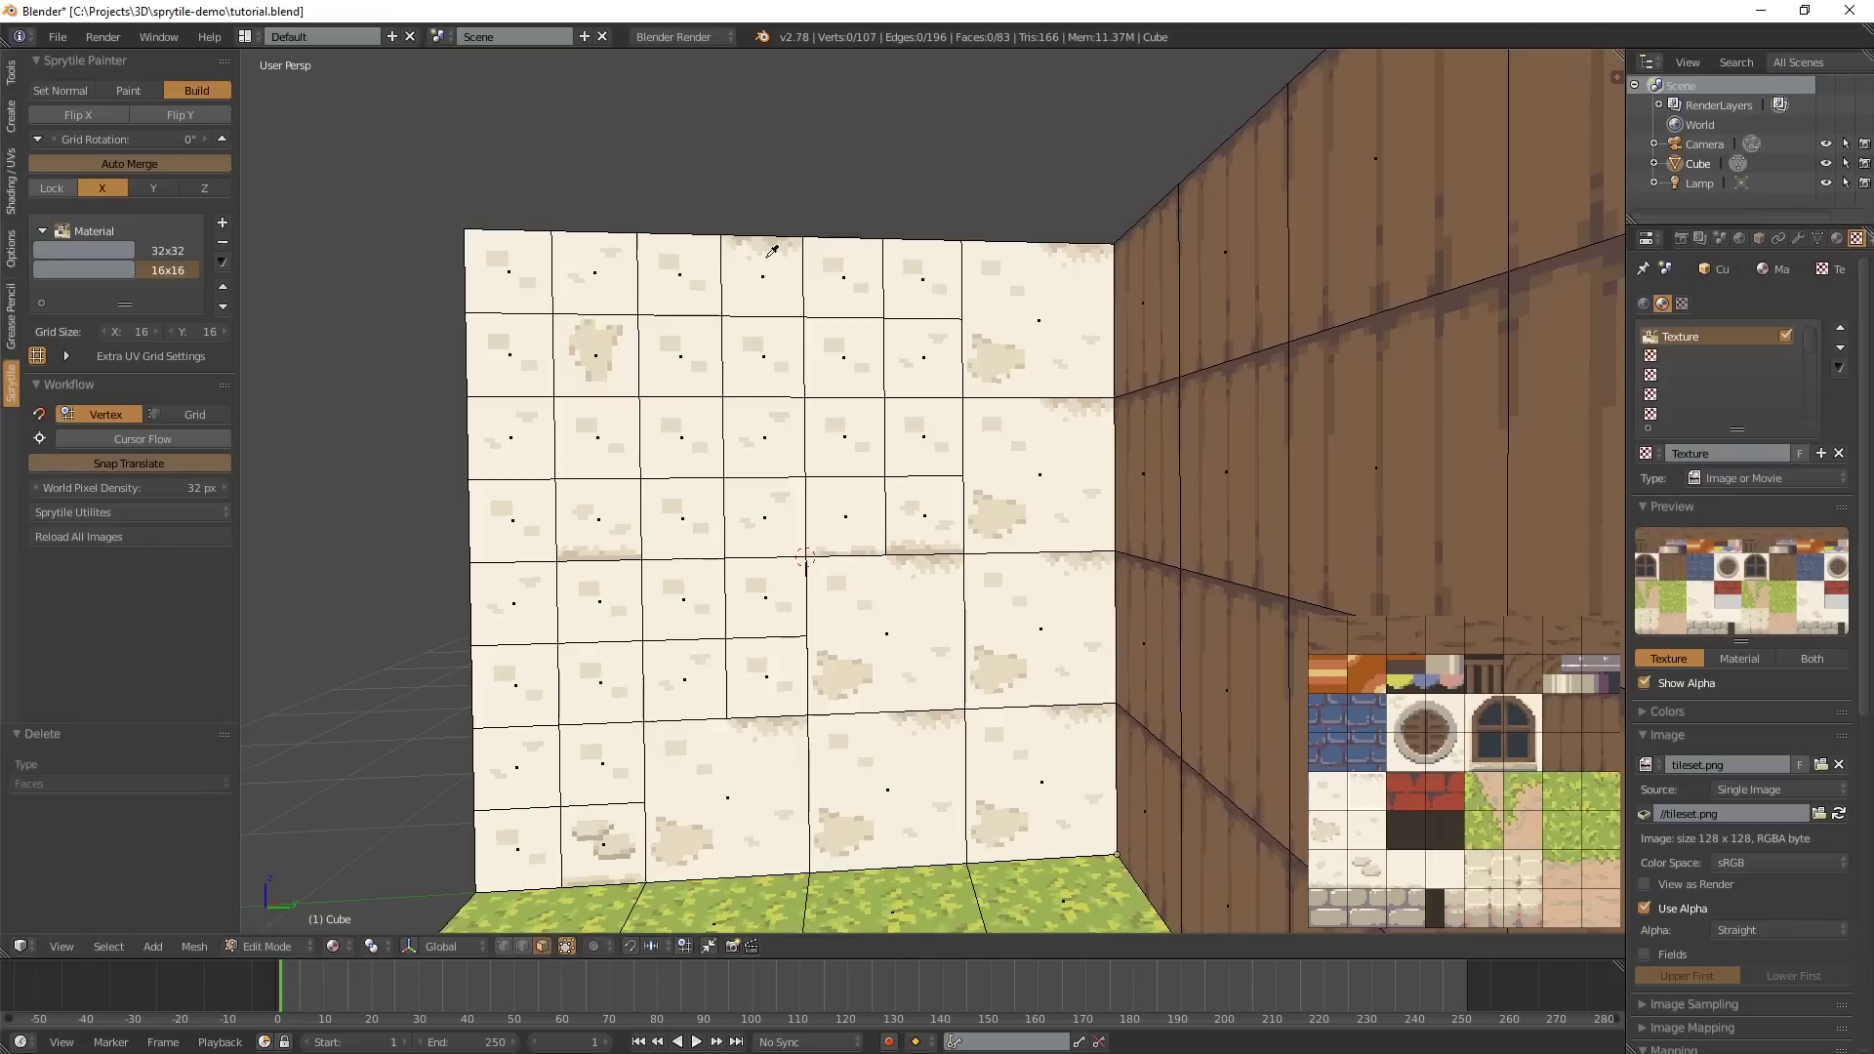
click(615, 498)
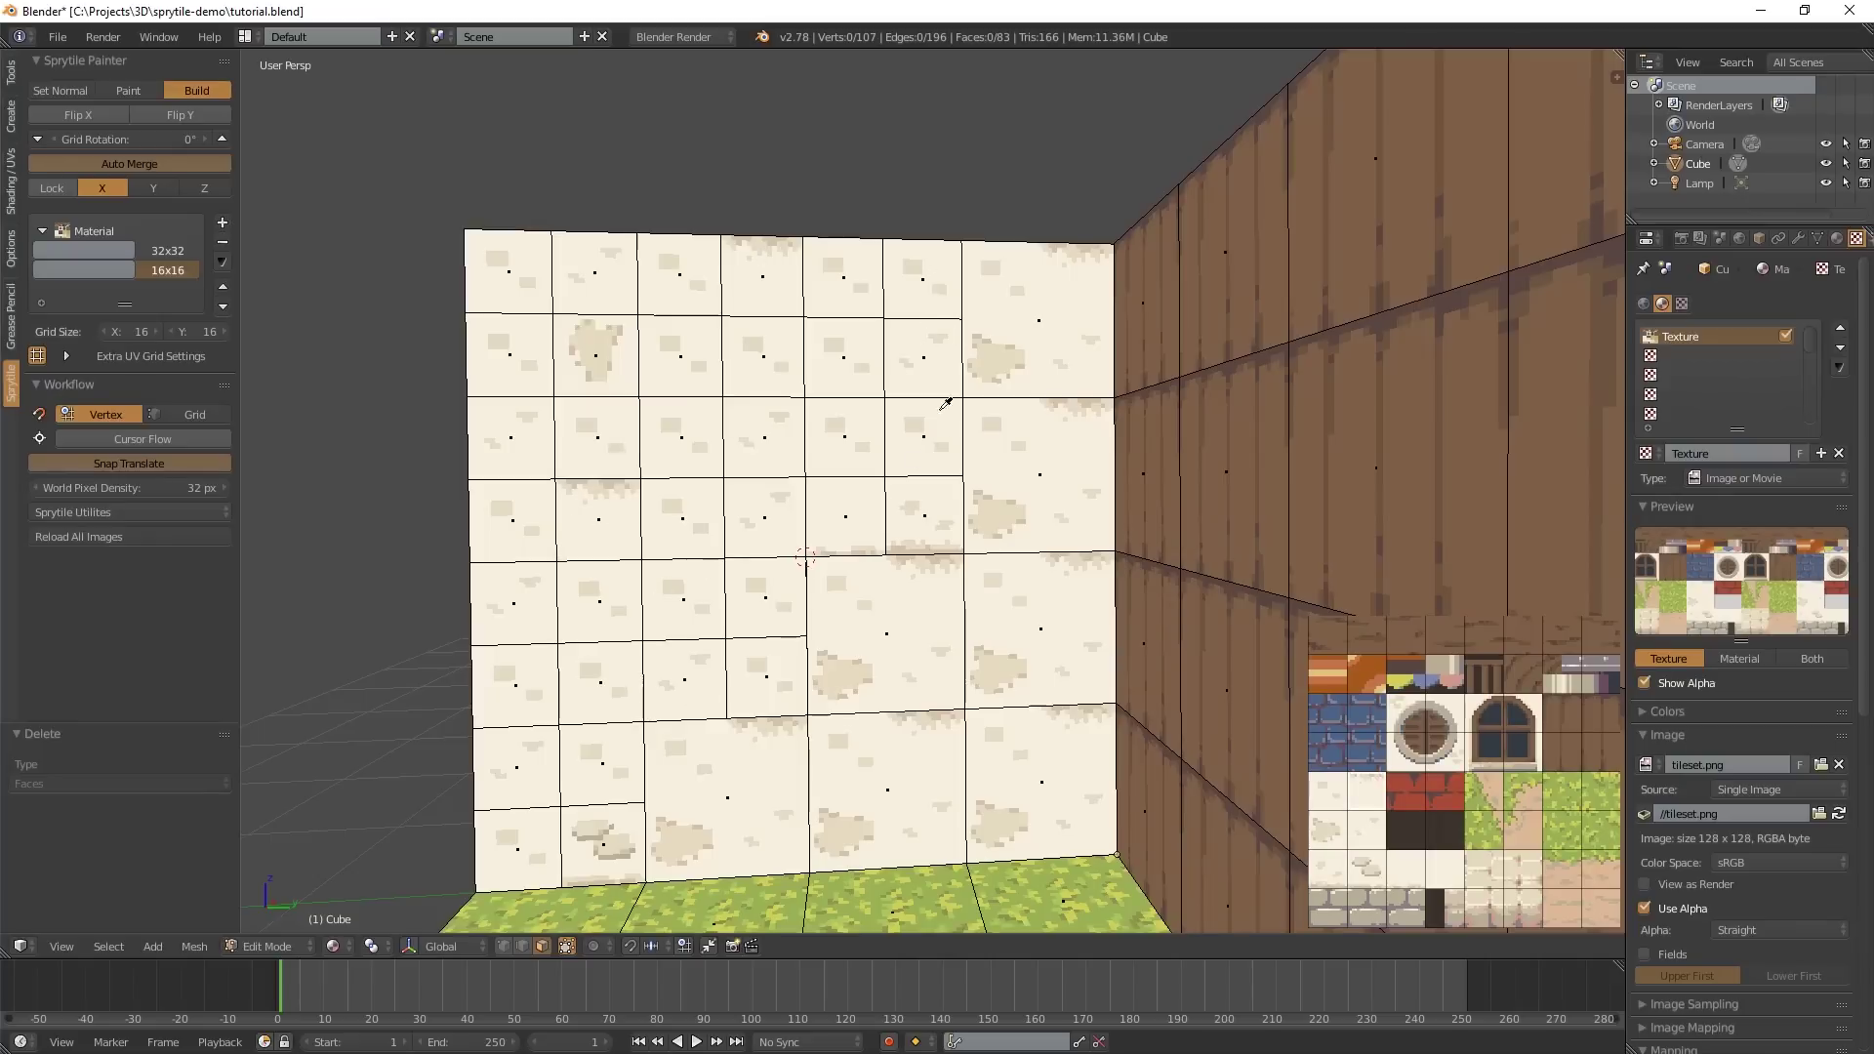
alt+click(592, 347)
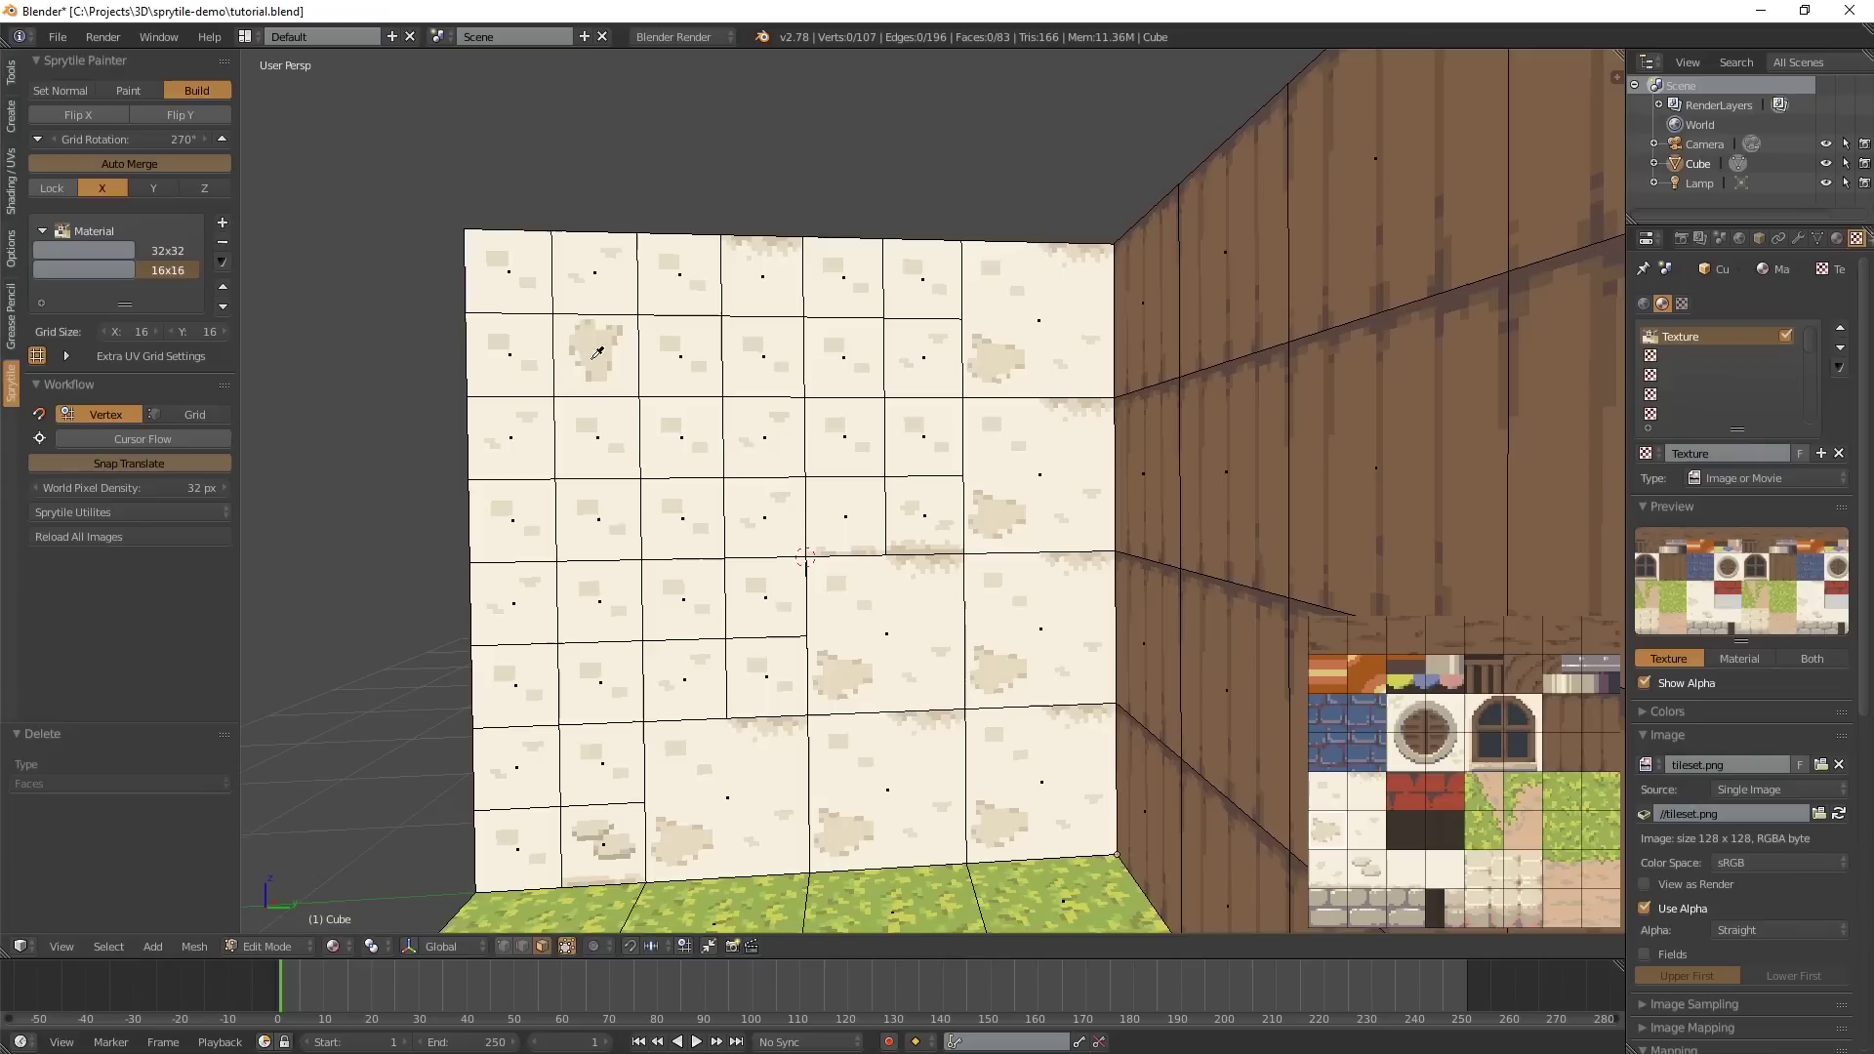
click(625, 522)
click(621, 522)
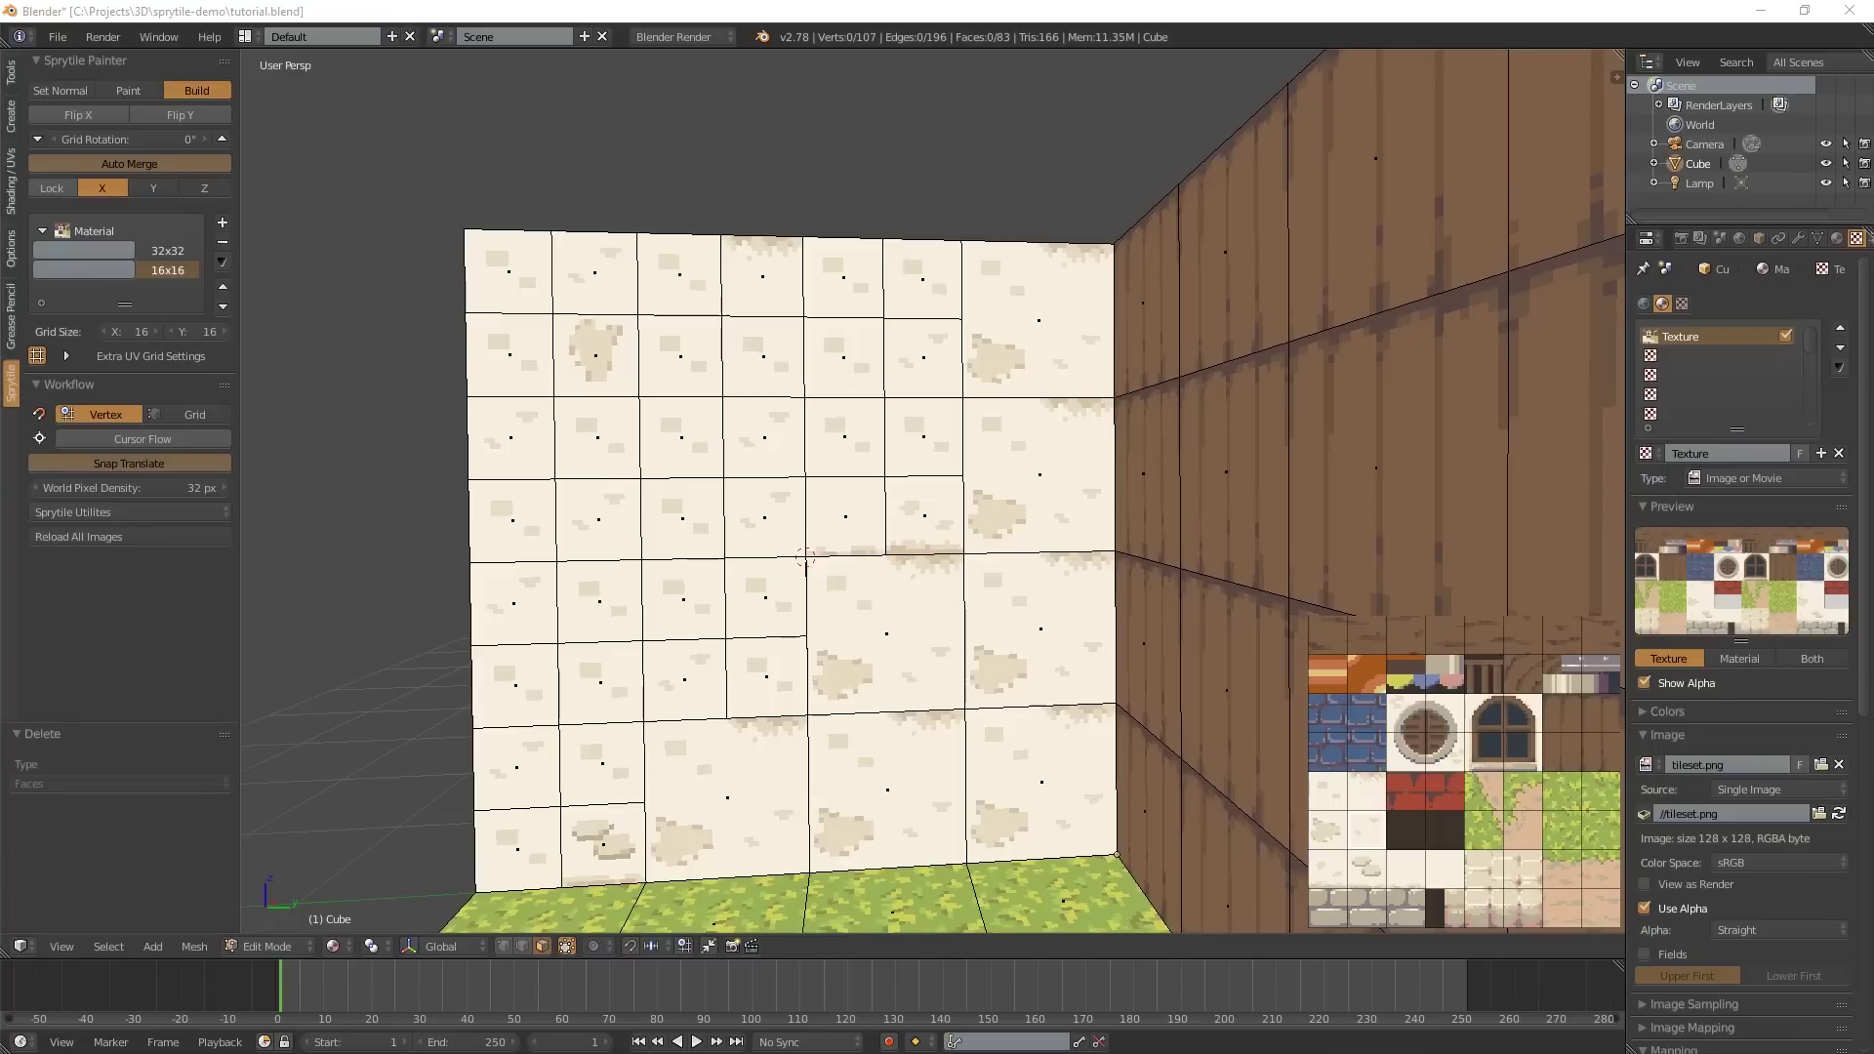
- Select all connected tiles of the plaster wall without the floor and wooden wall
scroll(616, 556, down, 2)
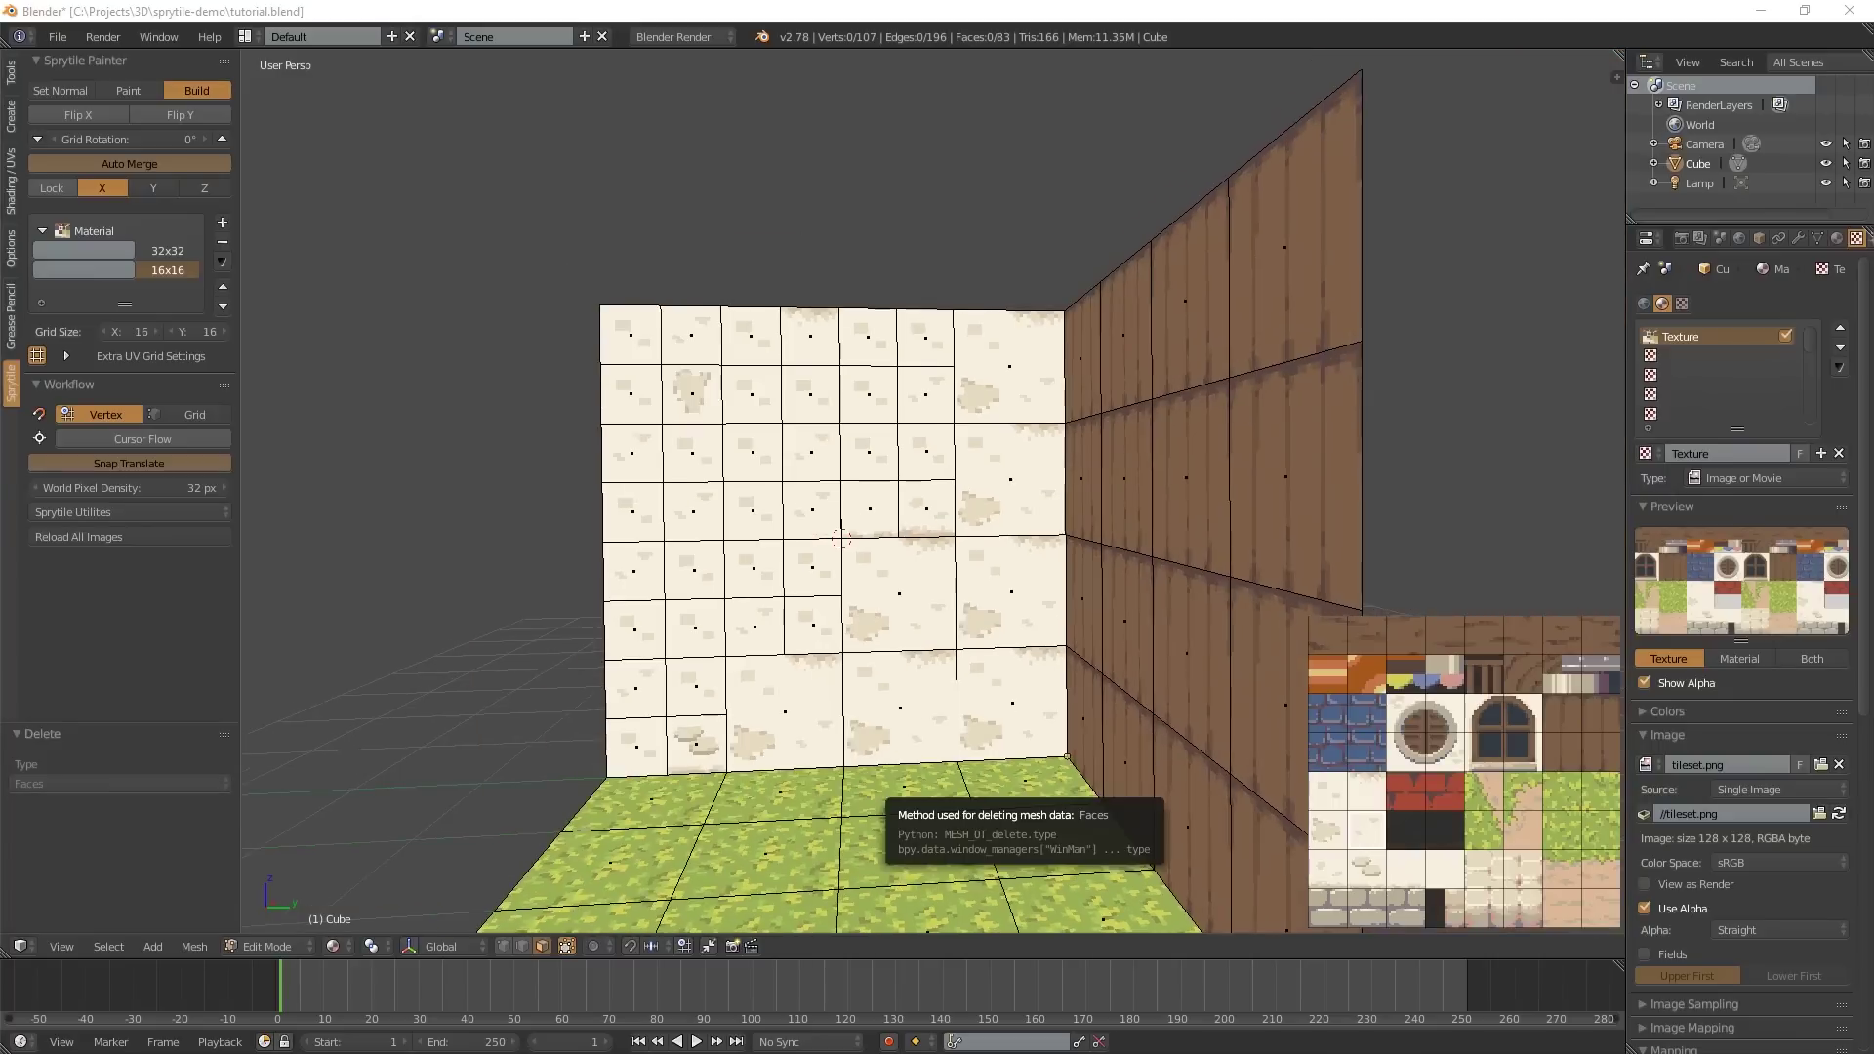
middle_drag(532, 537, 615, 557)
middle_drag(821, 627, 674, 410)
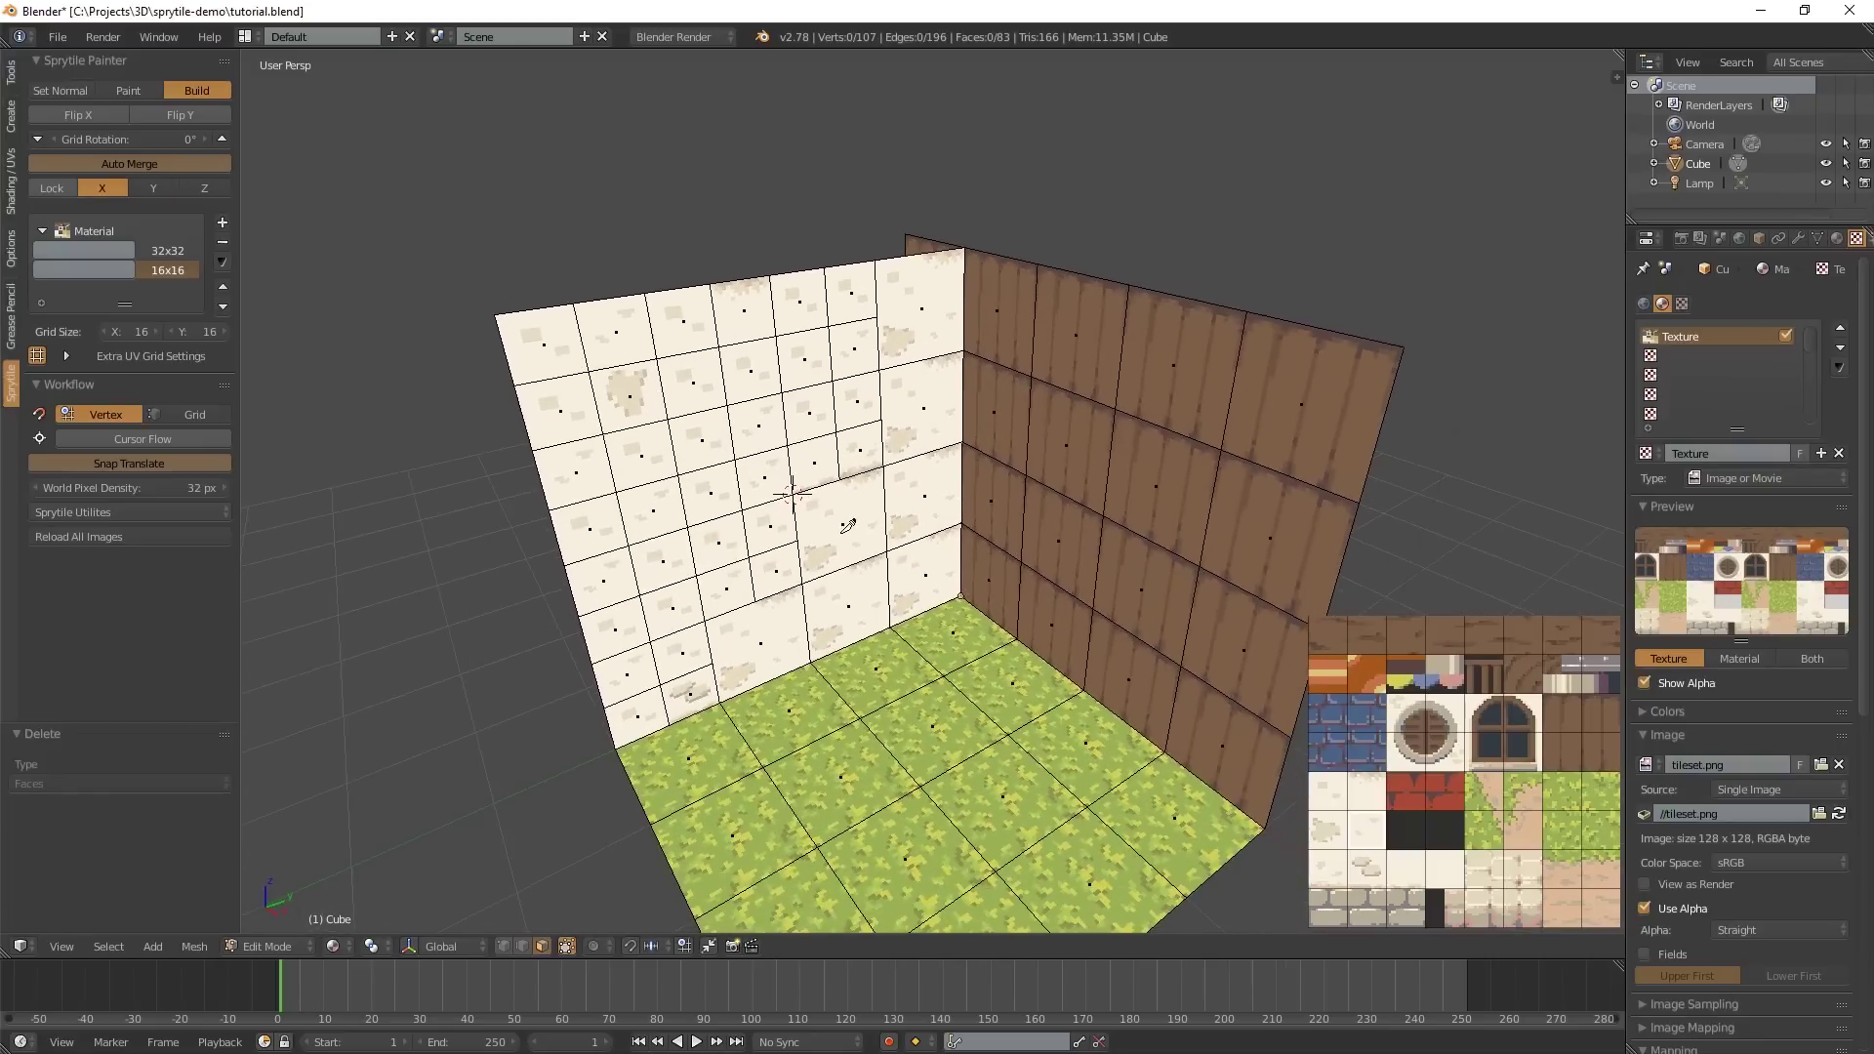
middle_drag(848, 529, 804, 442)
scroll(867, 585, up, 2)
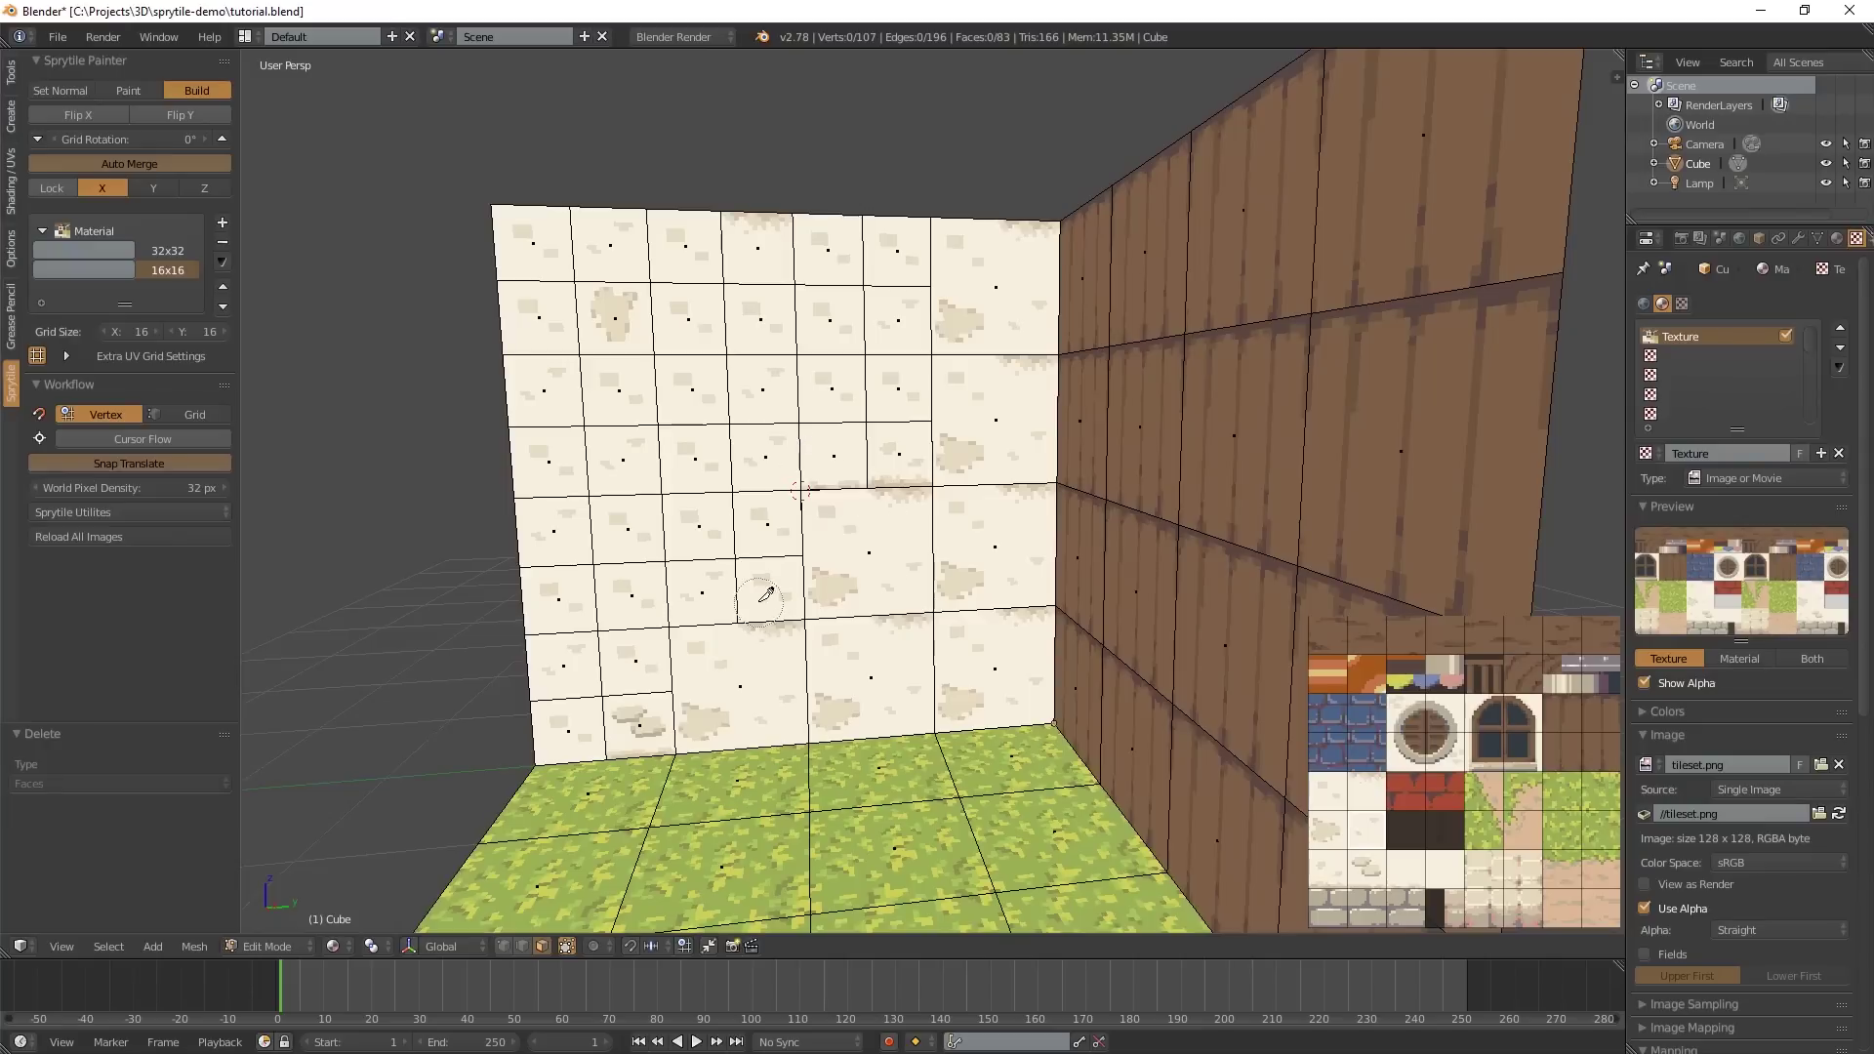
mouse_move(926, 457)
mouse_down()
mouse_move(986, 606)
mouse_move(648, 685)
mouse_move(606, 349)
mouse_move(825, 446)
mouse_move(924, 292)
mouse_up()
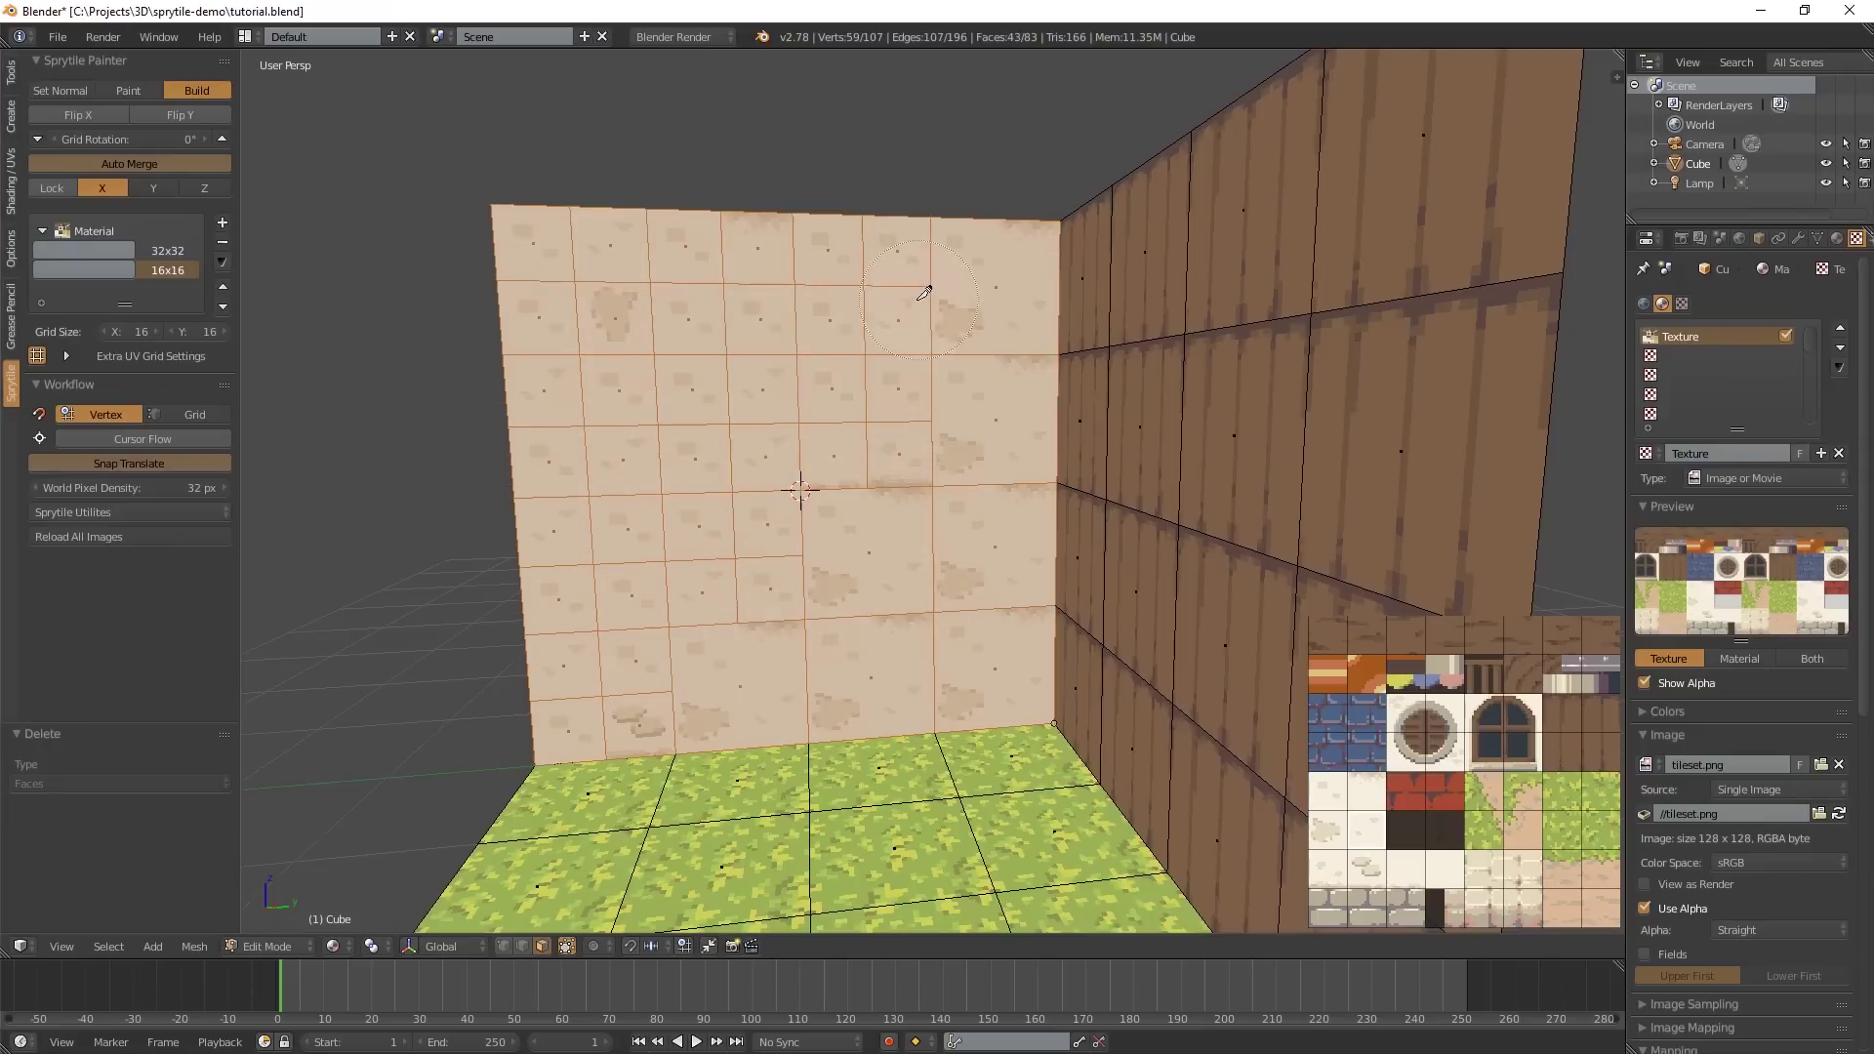
- Try moving the selected plaster wall within its plane while it is still joined to the floor and wooden wall
middle_drag(840, 468, 783, 559)
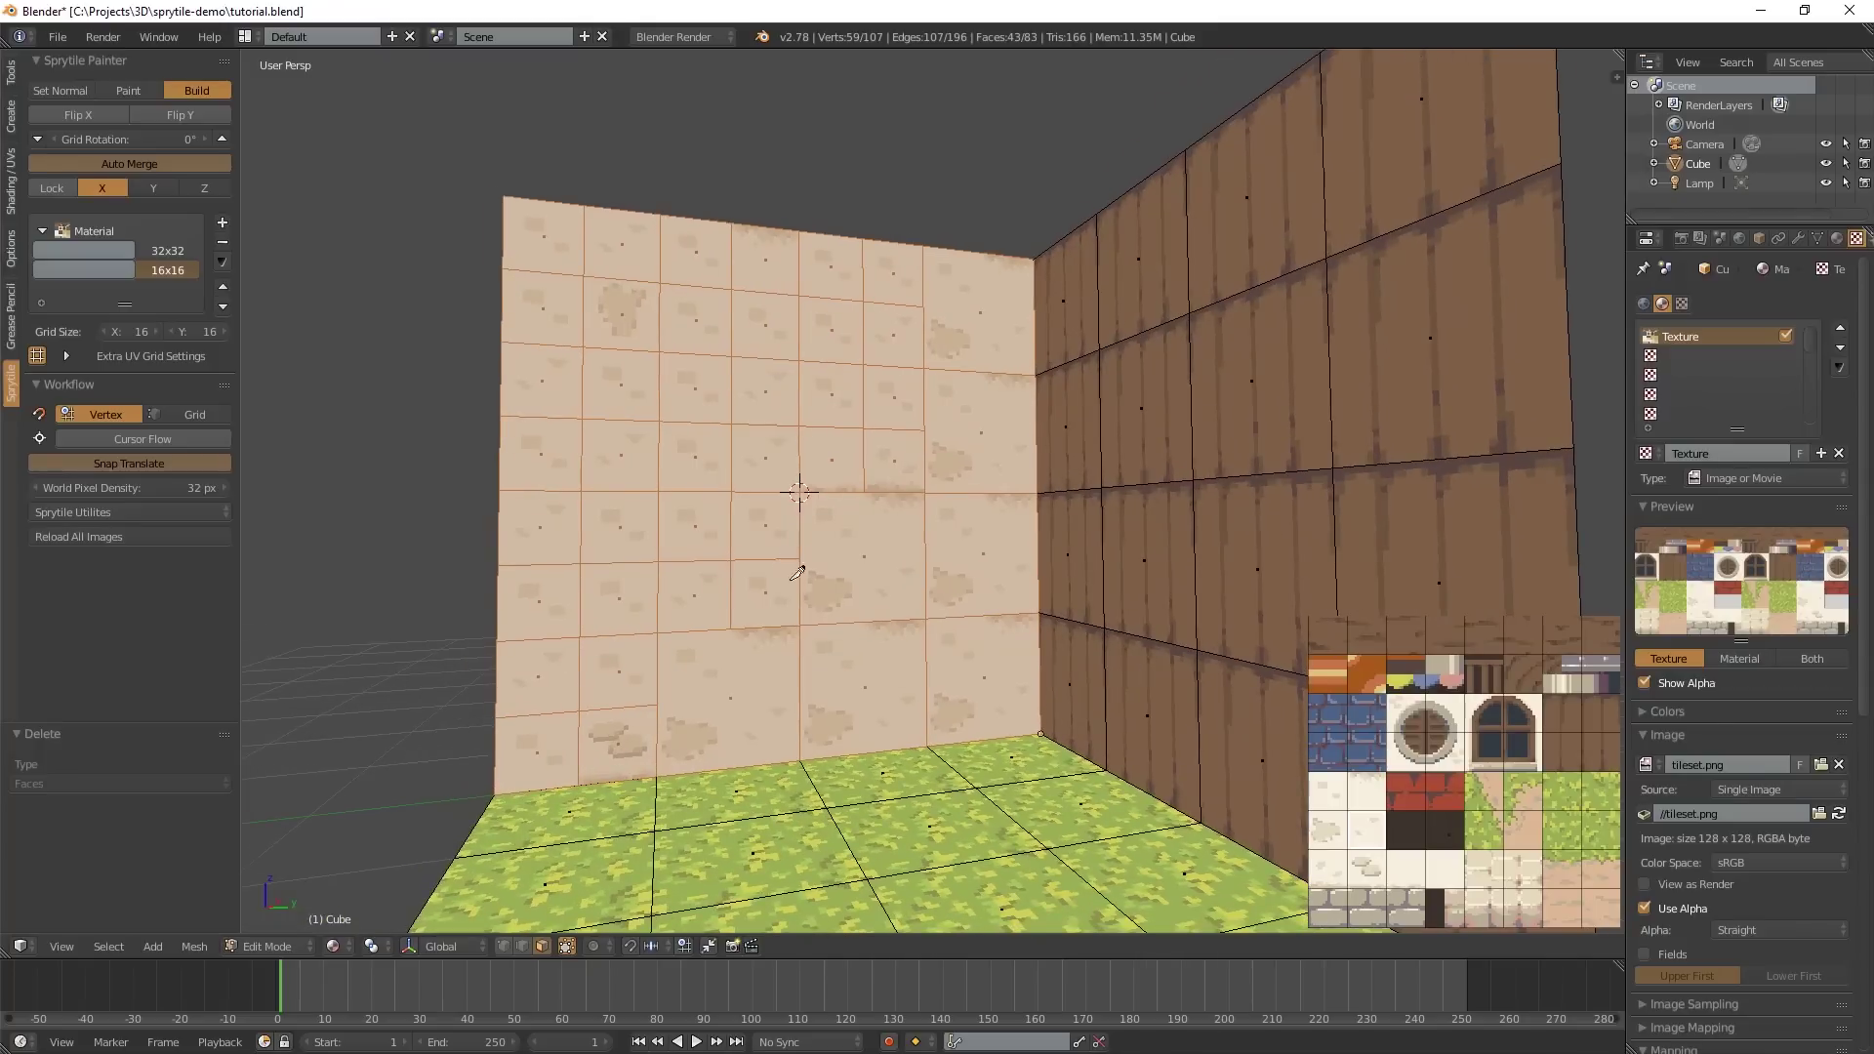
key(g)
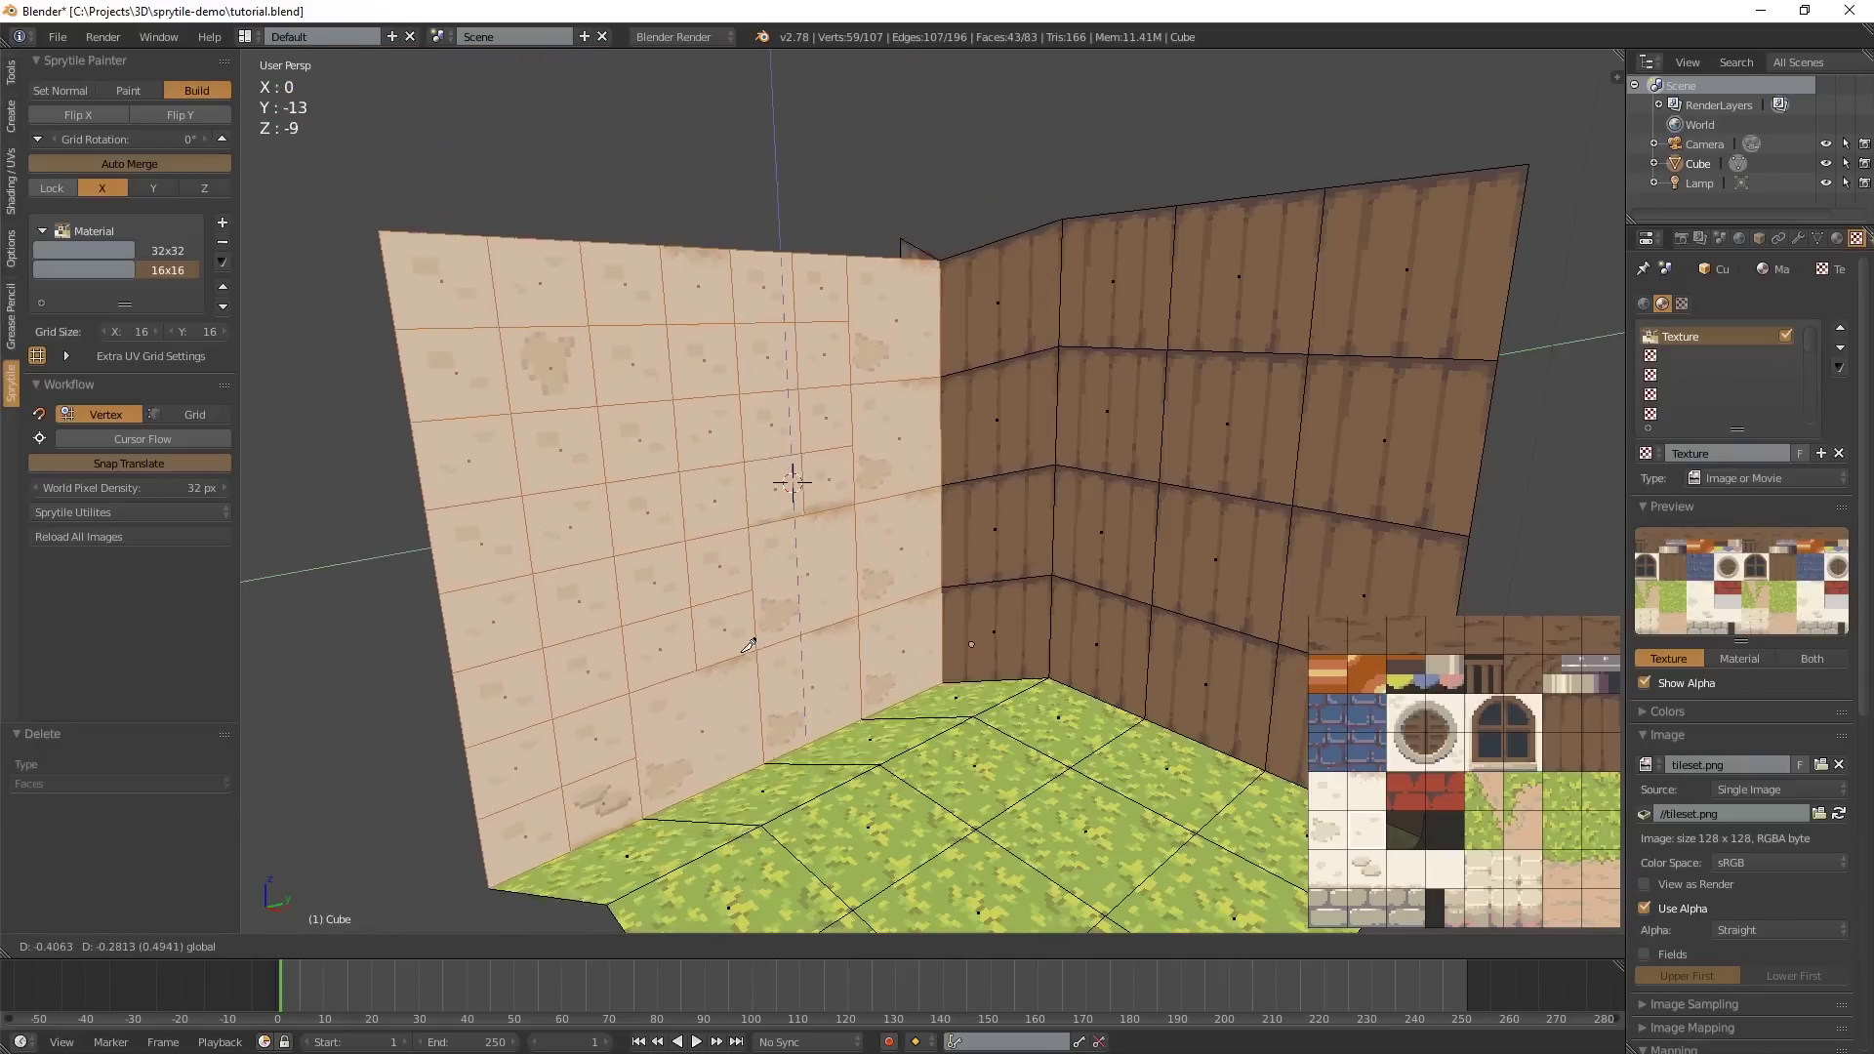
click(851, 433)
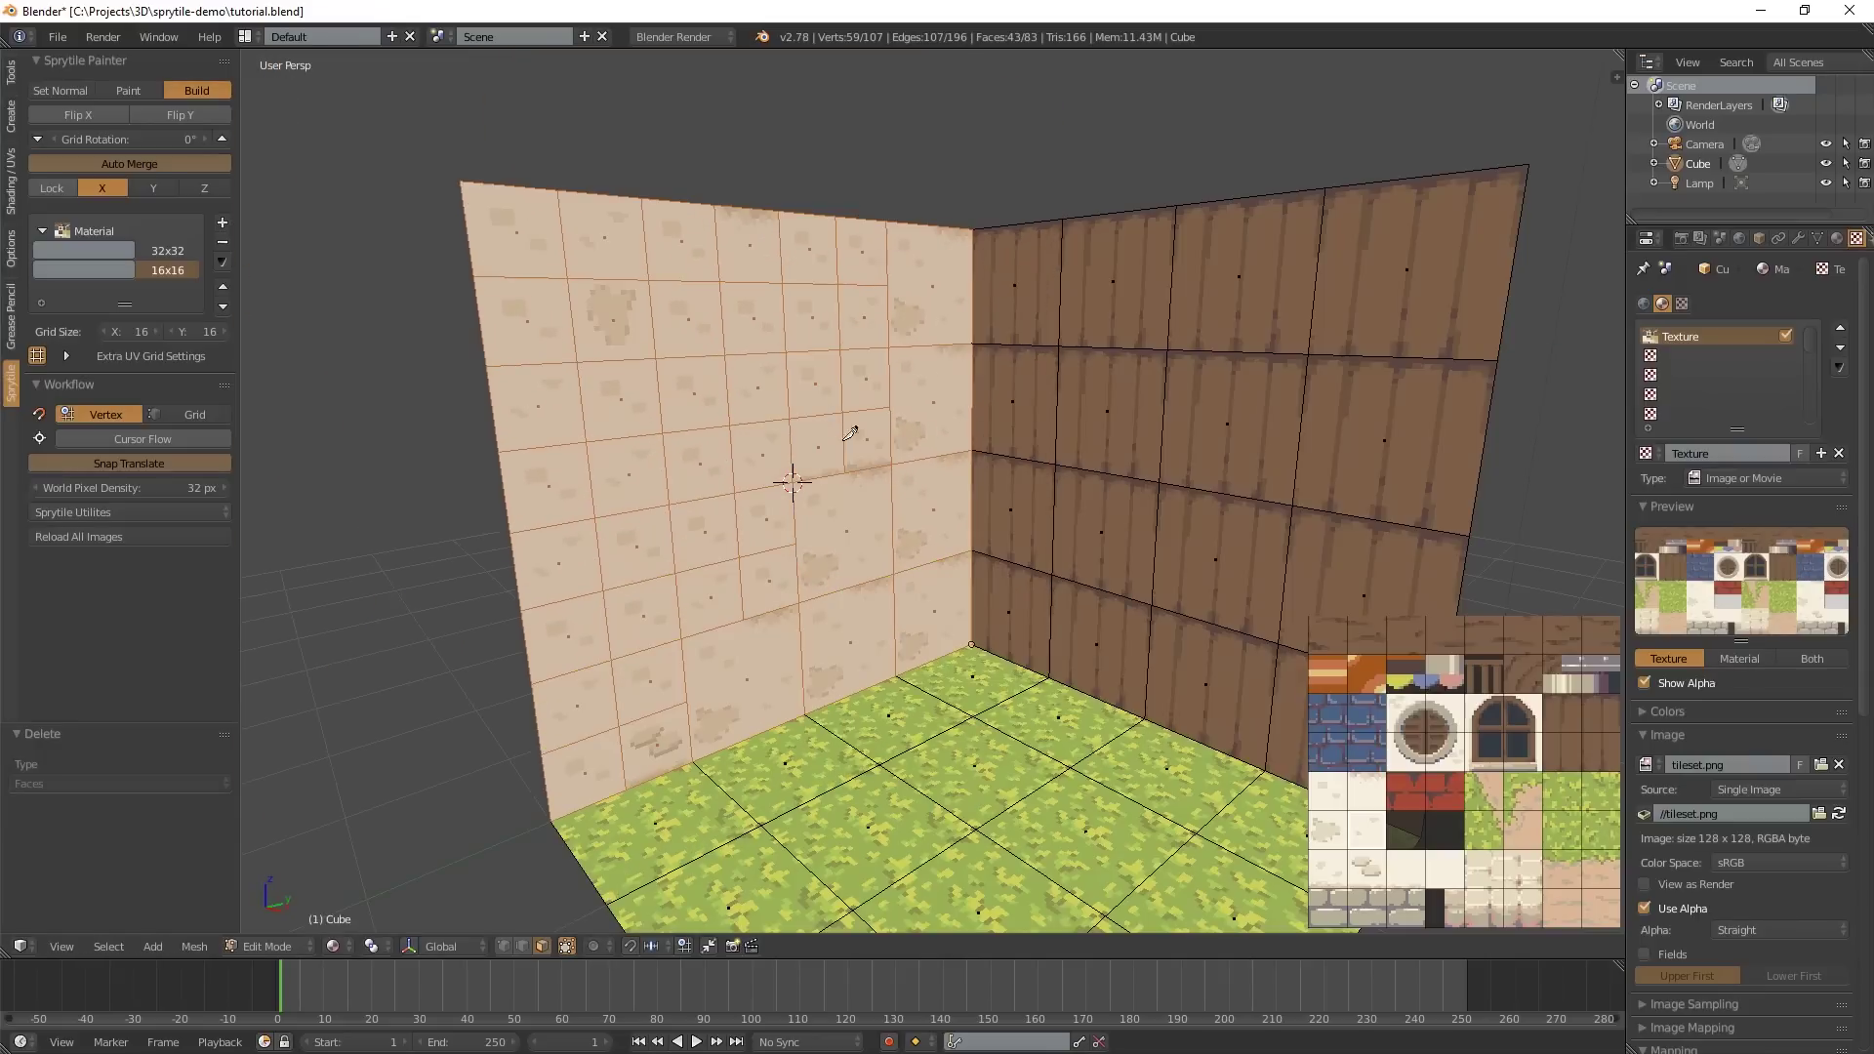
- Turn Auto Merge off and on again
middle_drag(800, 454, 715, 440)
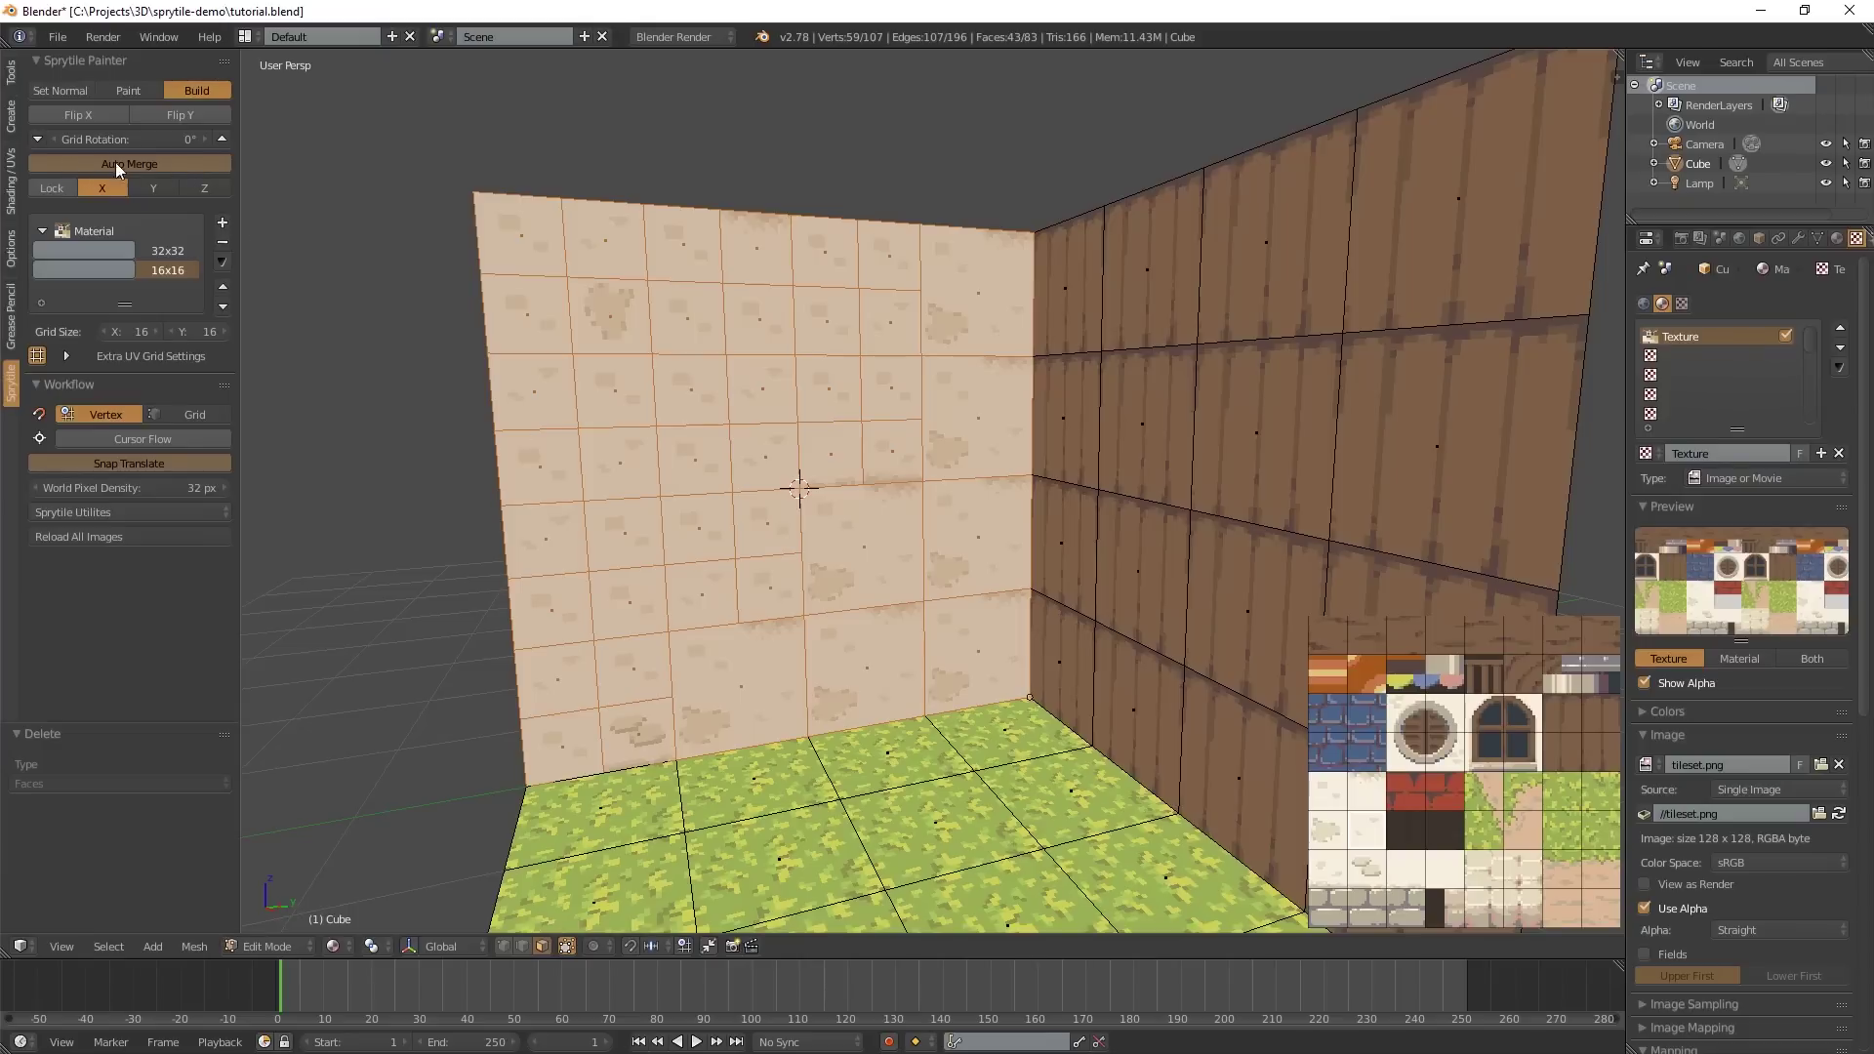
click(161, 159)
click(174, 160)
middle_drag(968, 722, 975, 716)
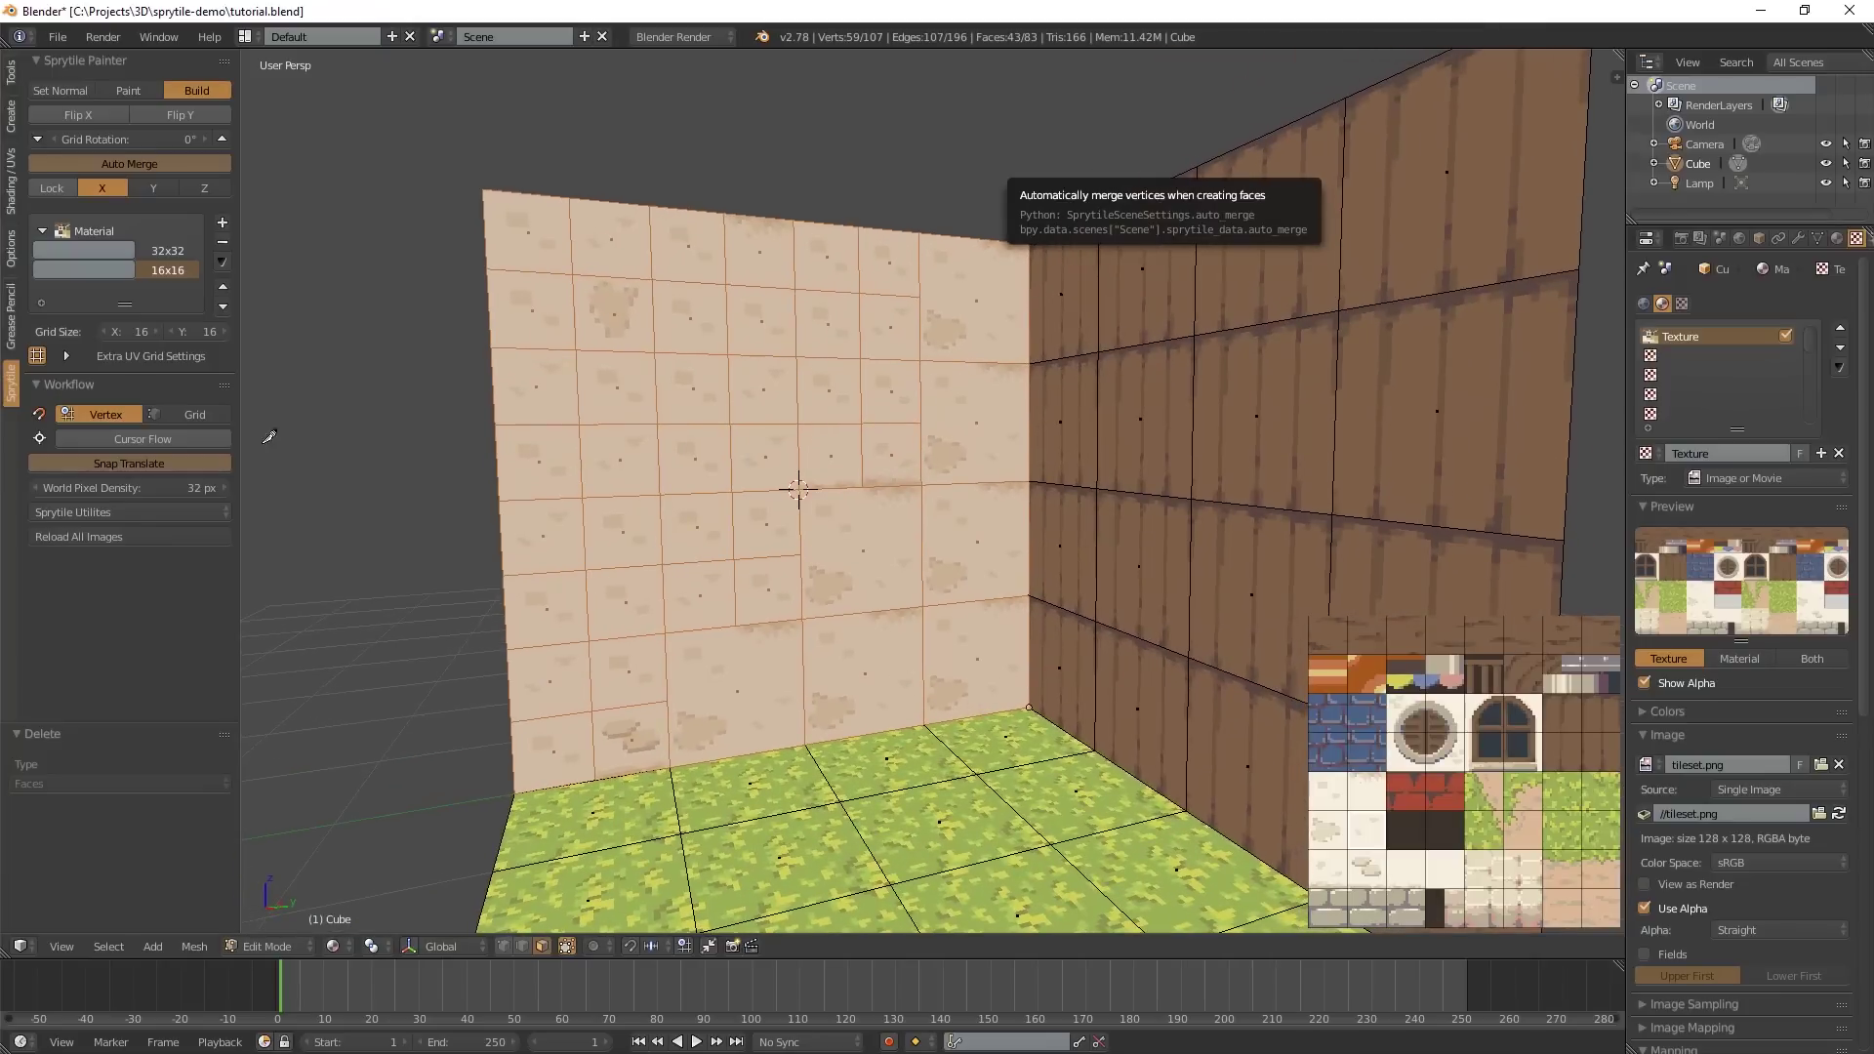
- Split the selected plaster wall from the neighbouring tiles and test its separation with a trial move
middle_drag(825, 566, 802, 607)
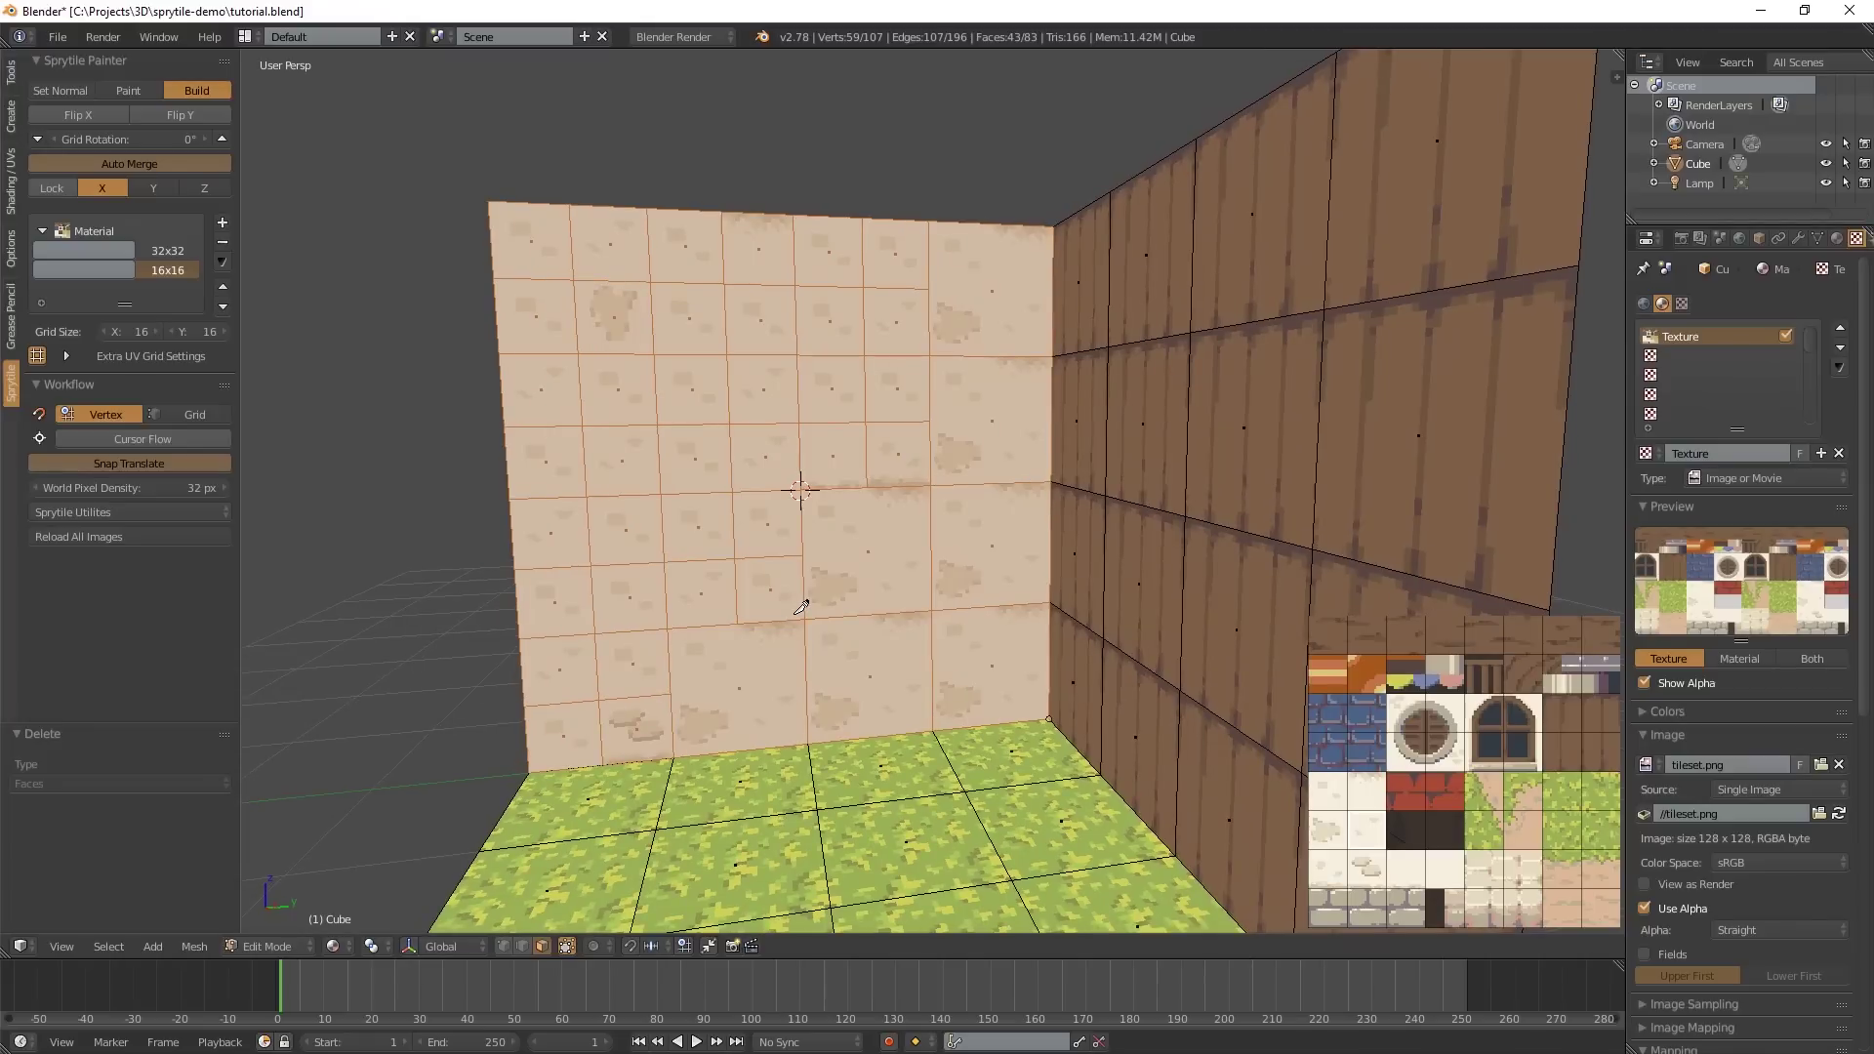
middle_drag(846, 591, 838, 576)
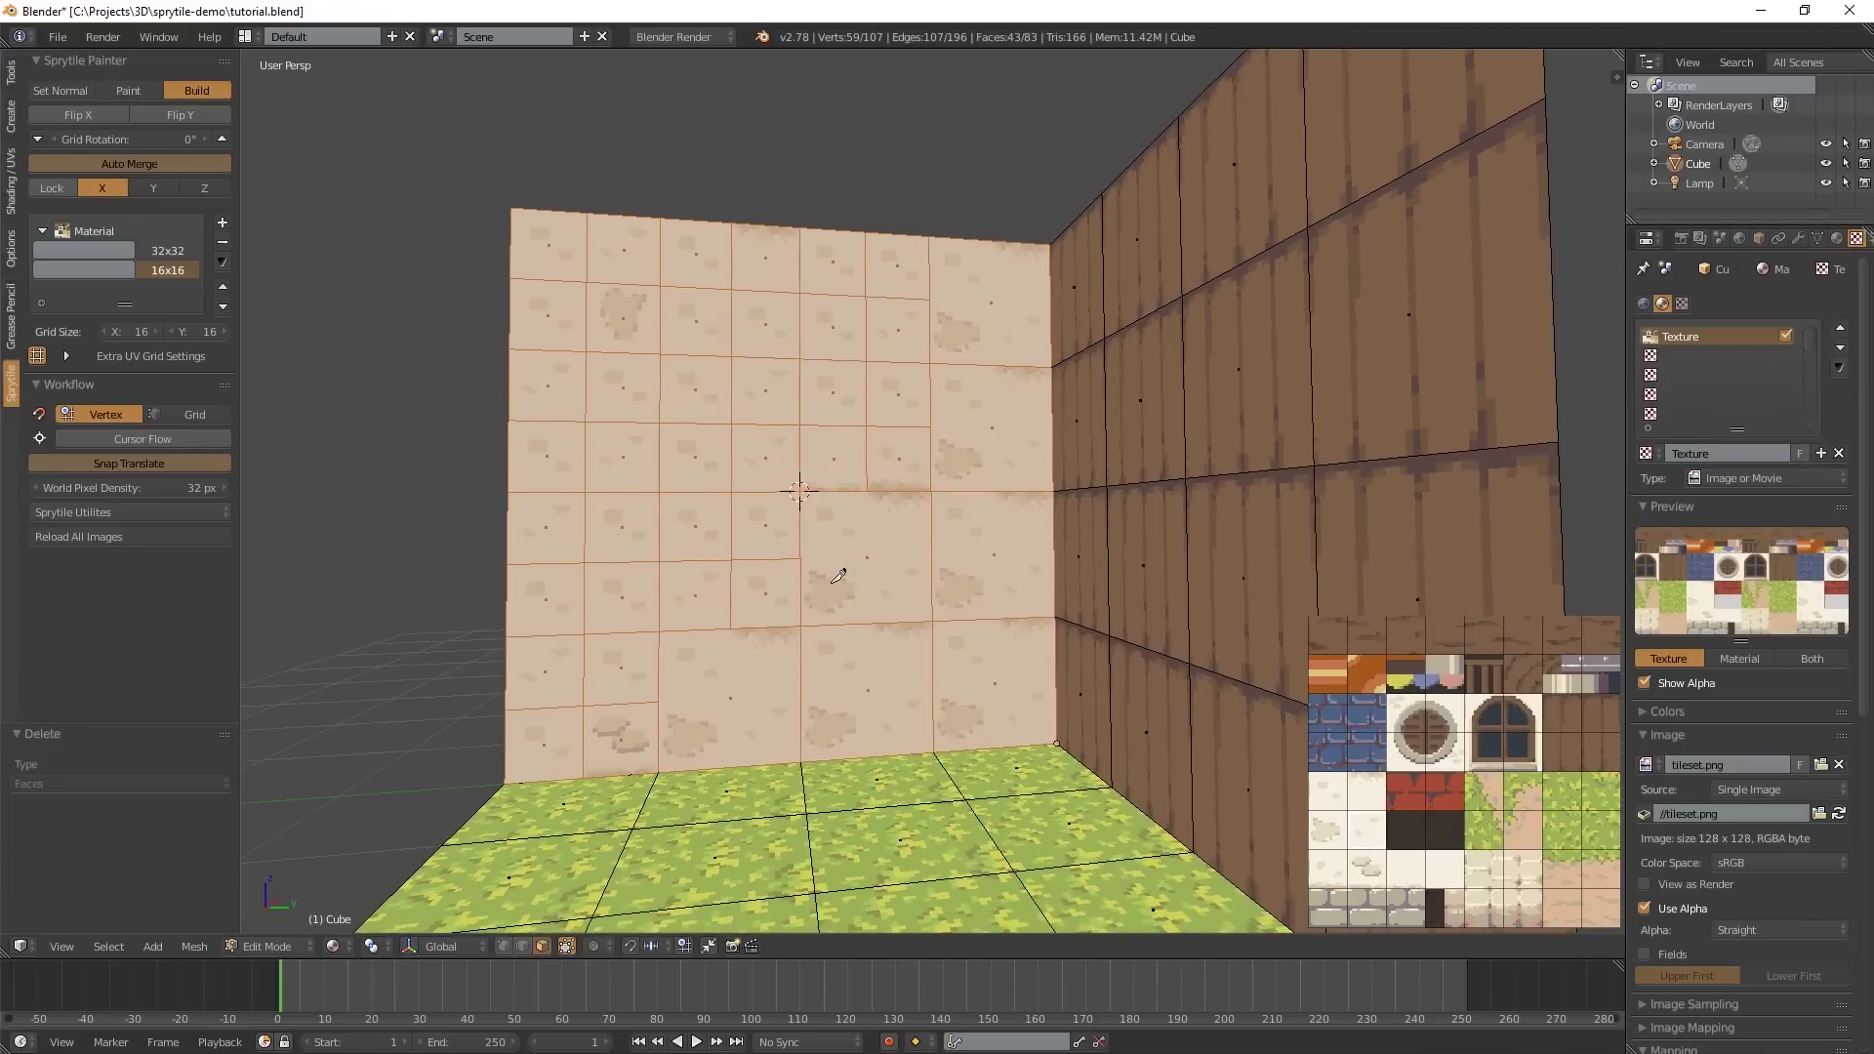
key(y)
key(g)
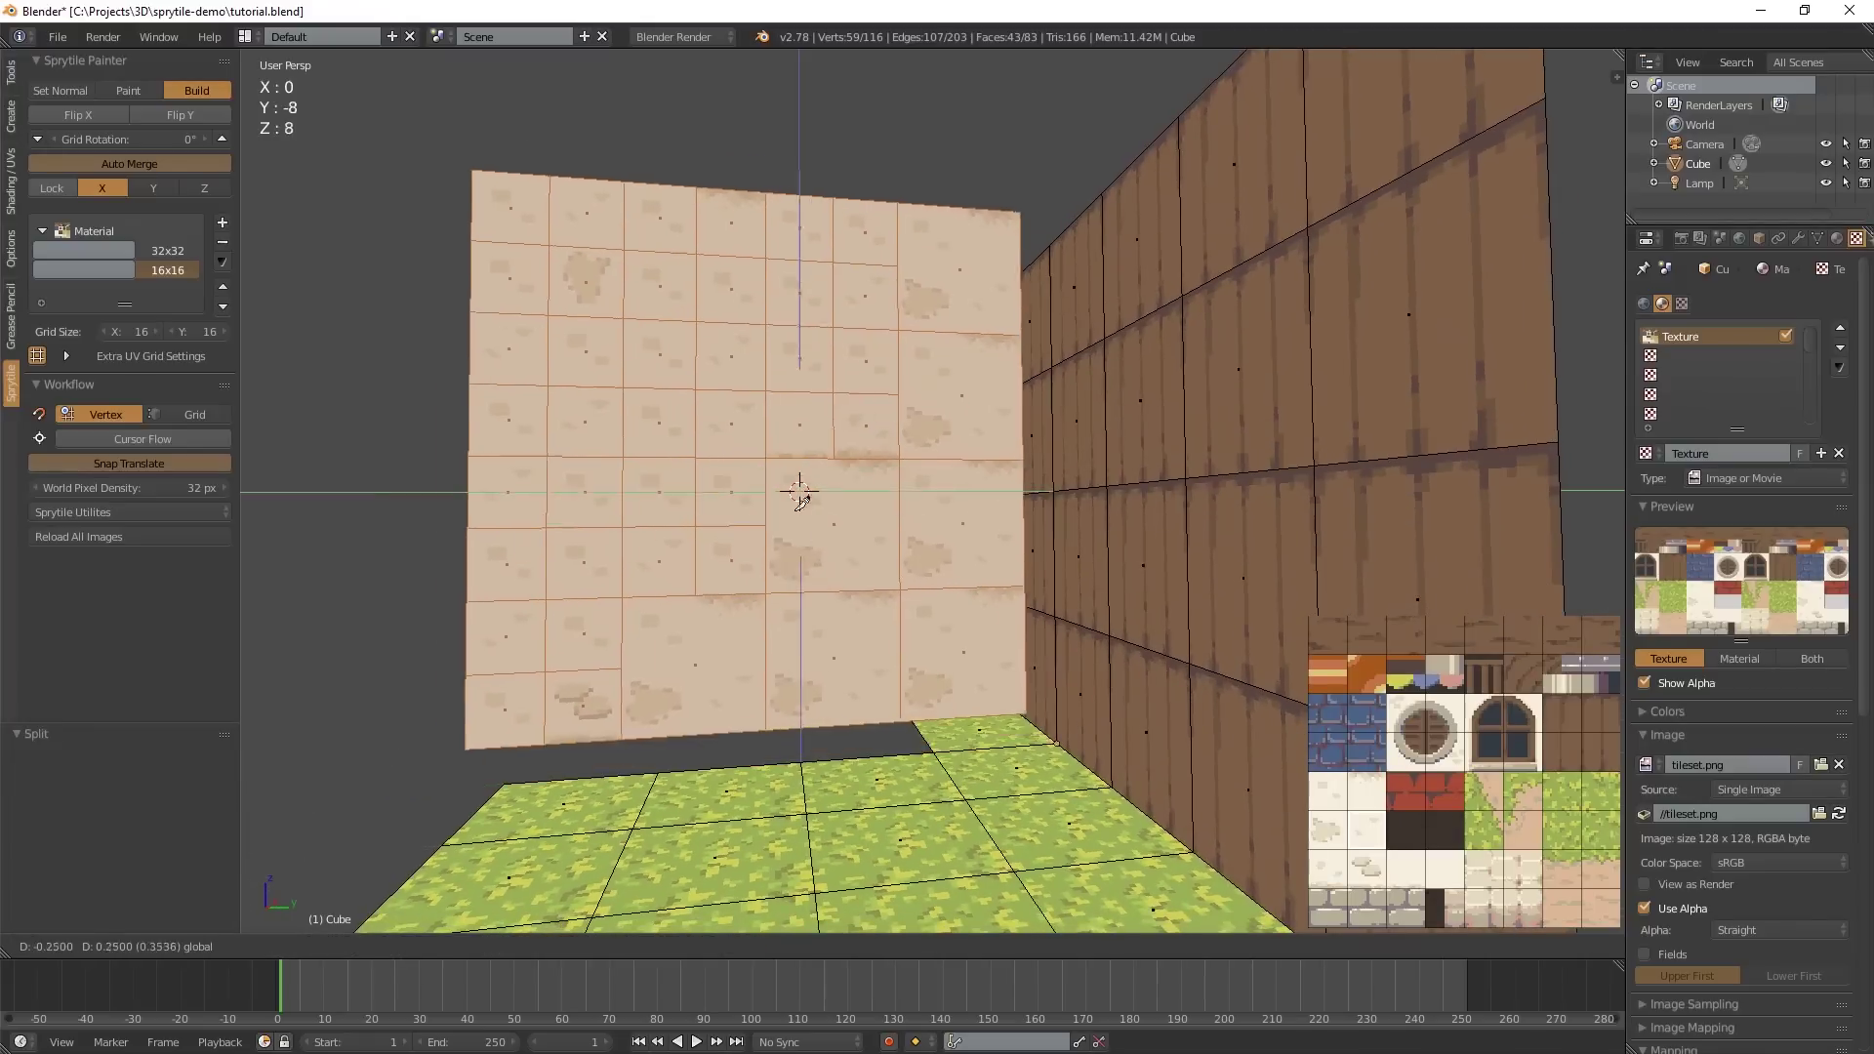
right_click(768, 494)
- Try moving the separated plaster wall up and sideways within its plane using the snapped translation
middle_drag(769, 518, 787, 578)
key(g)
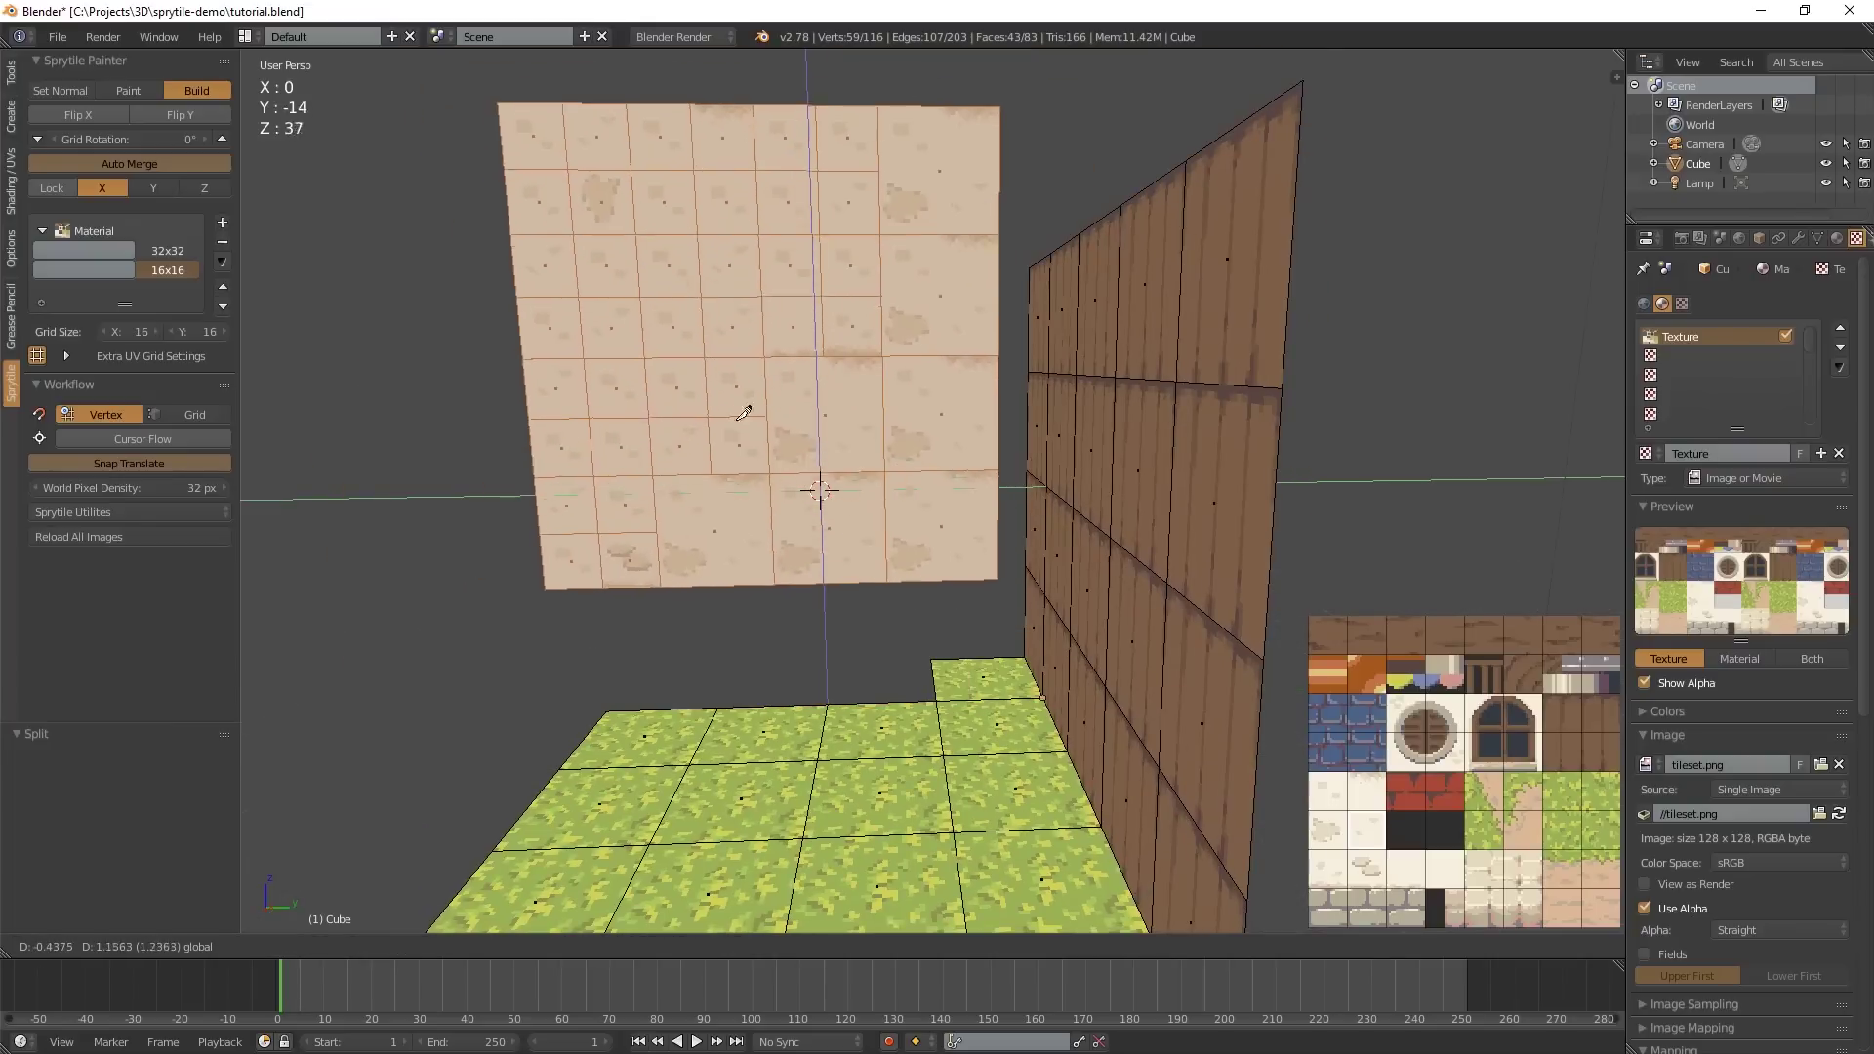
click(855, 425)
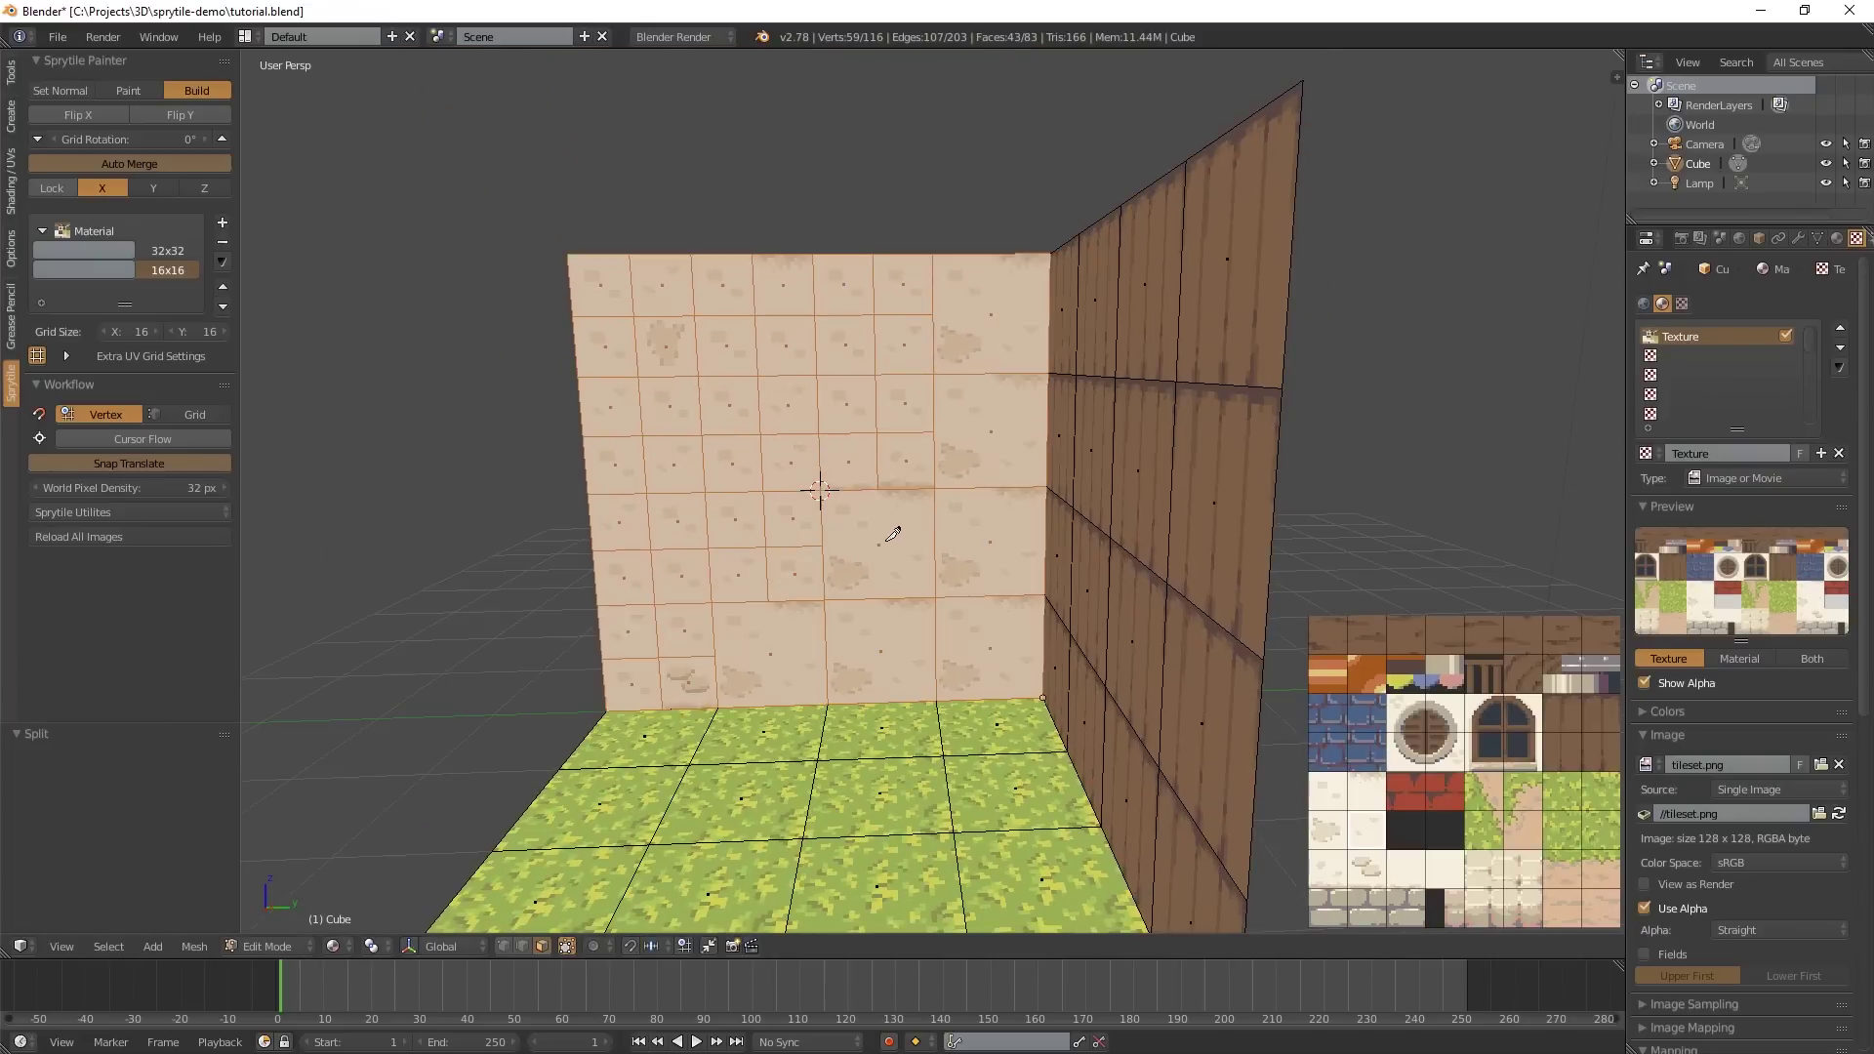
key(g)
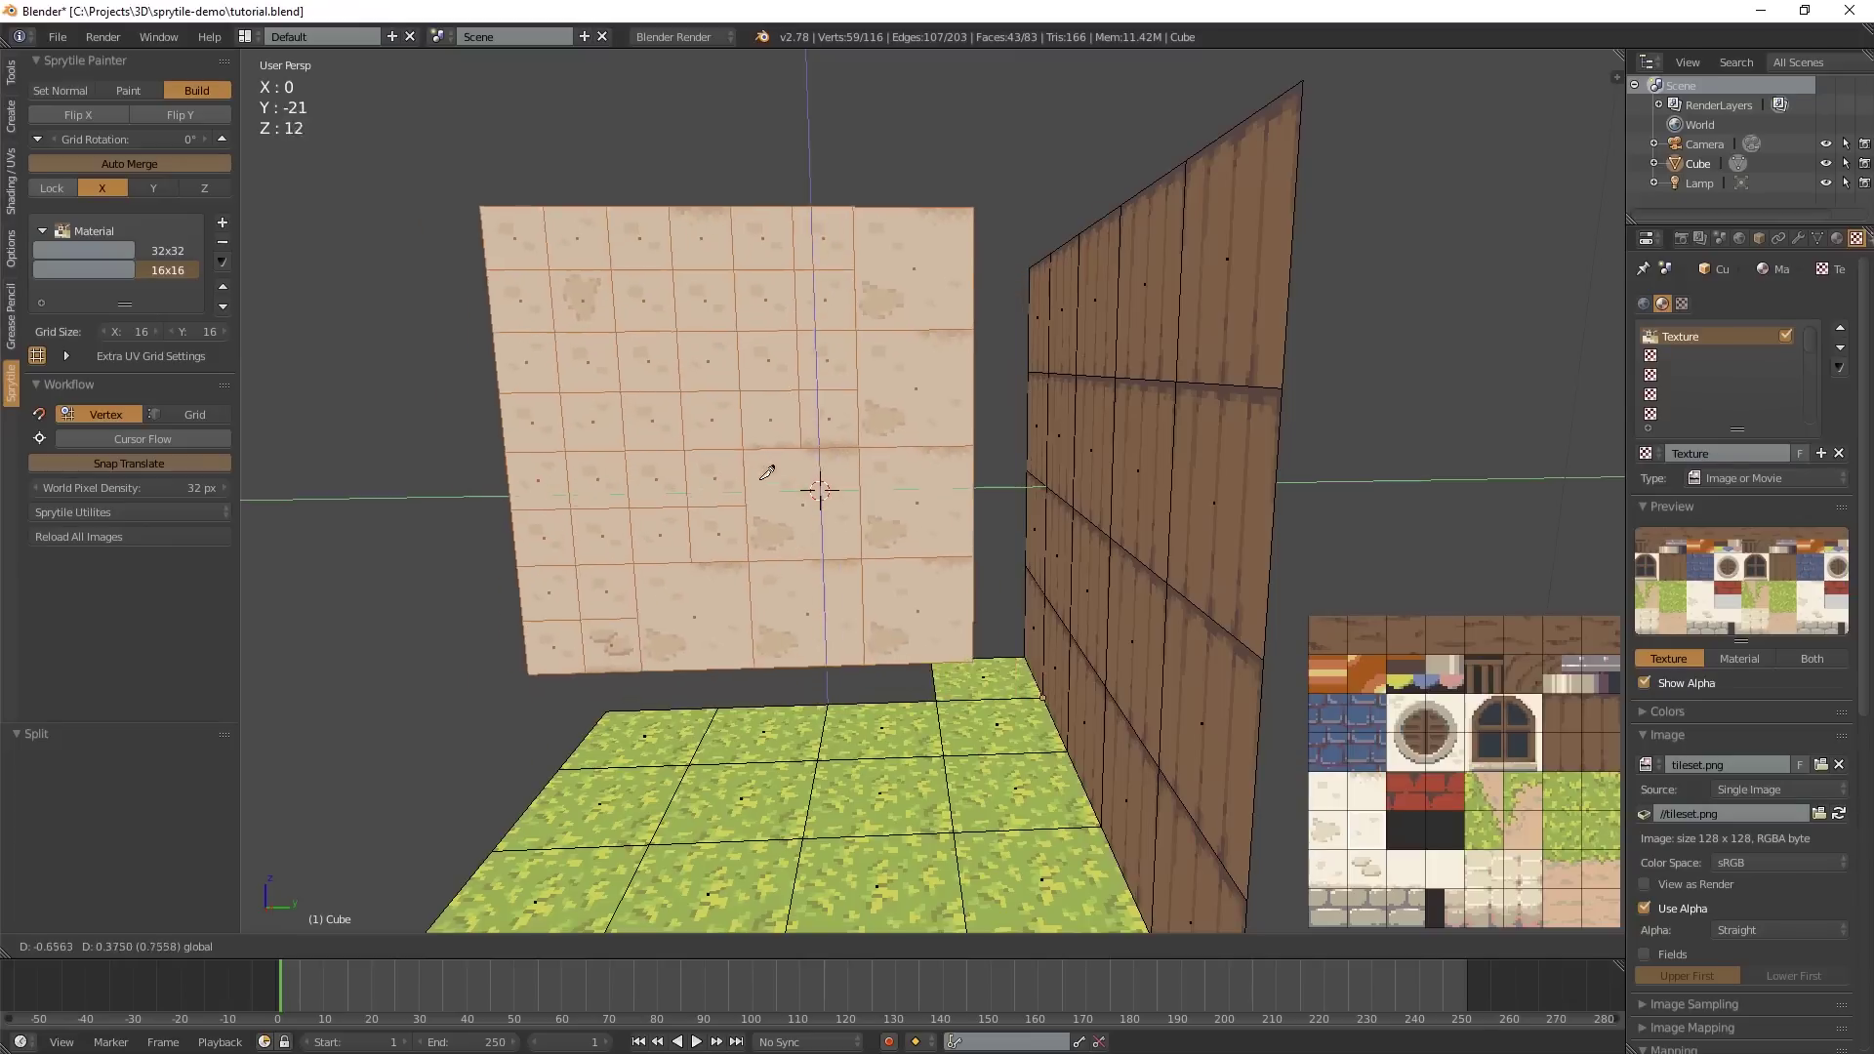
click(793, 474)
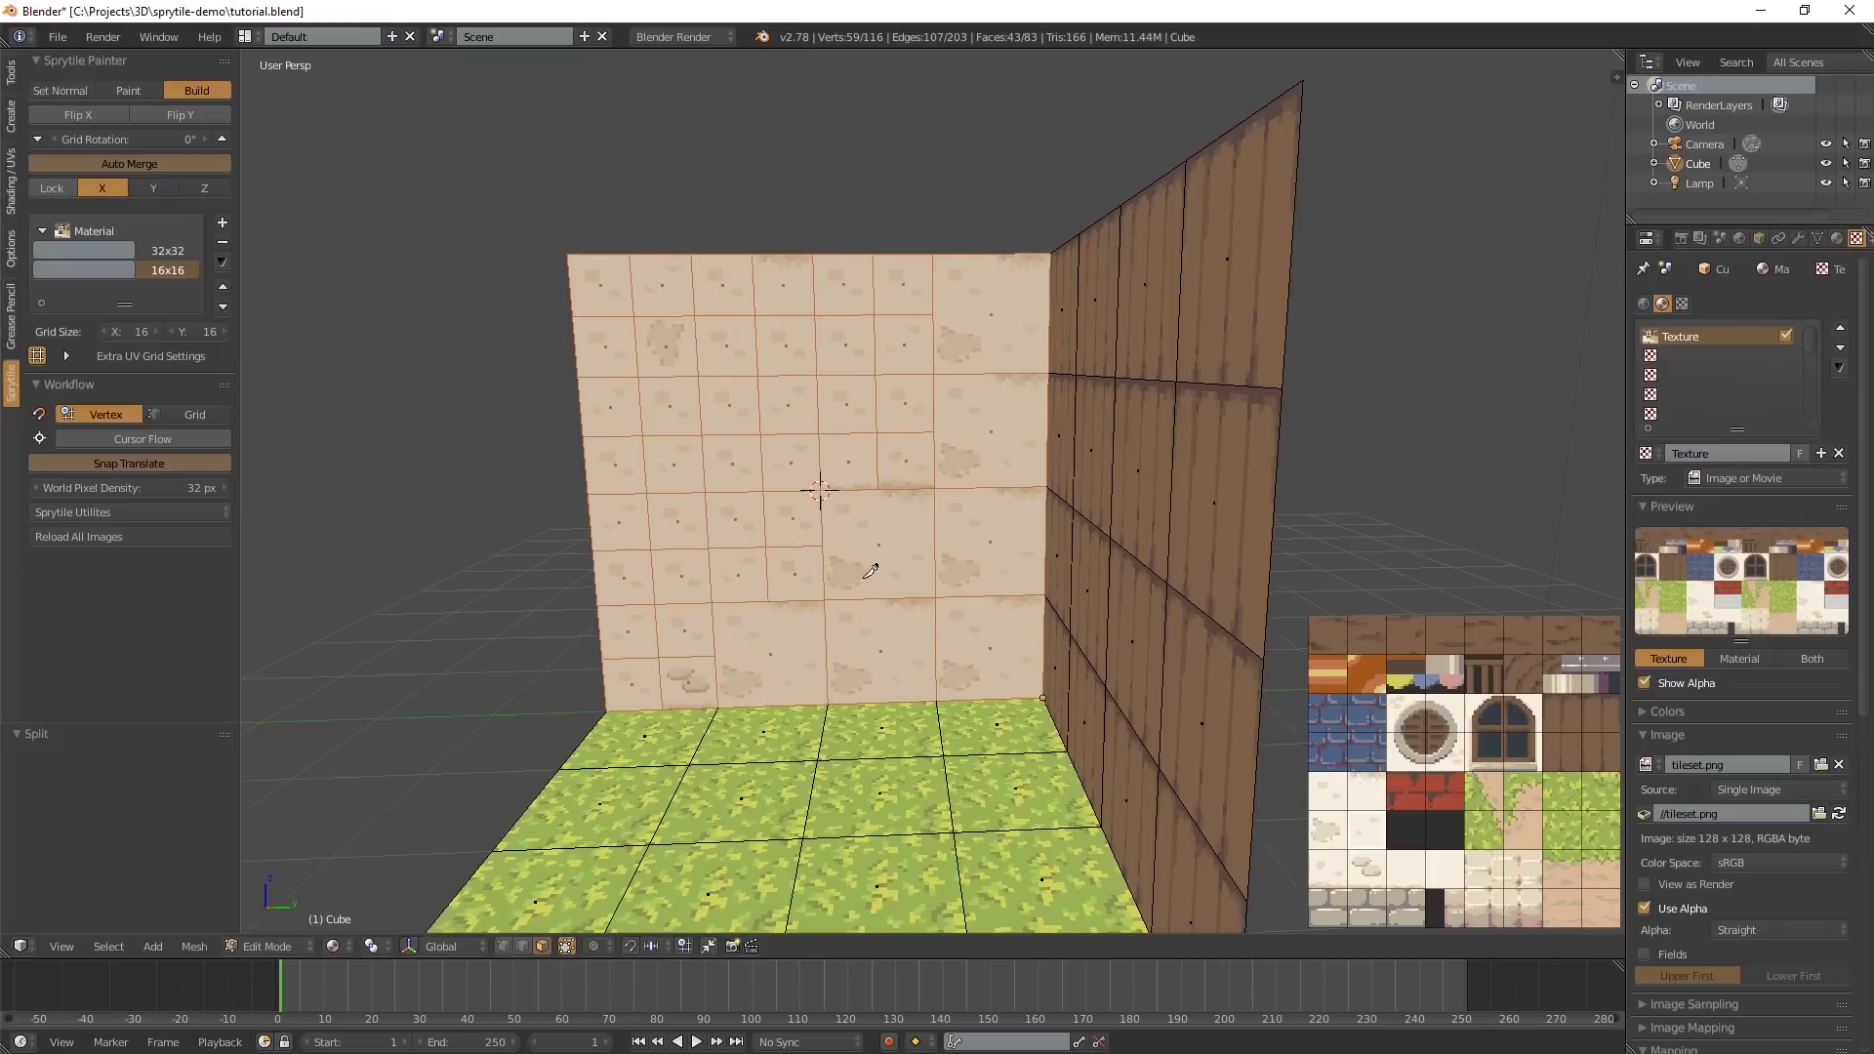
middle_drag(849, 580, 855, 576)
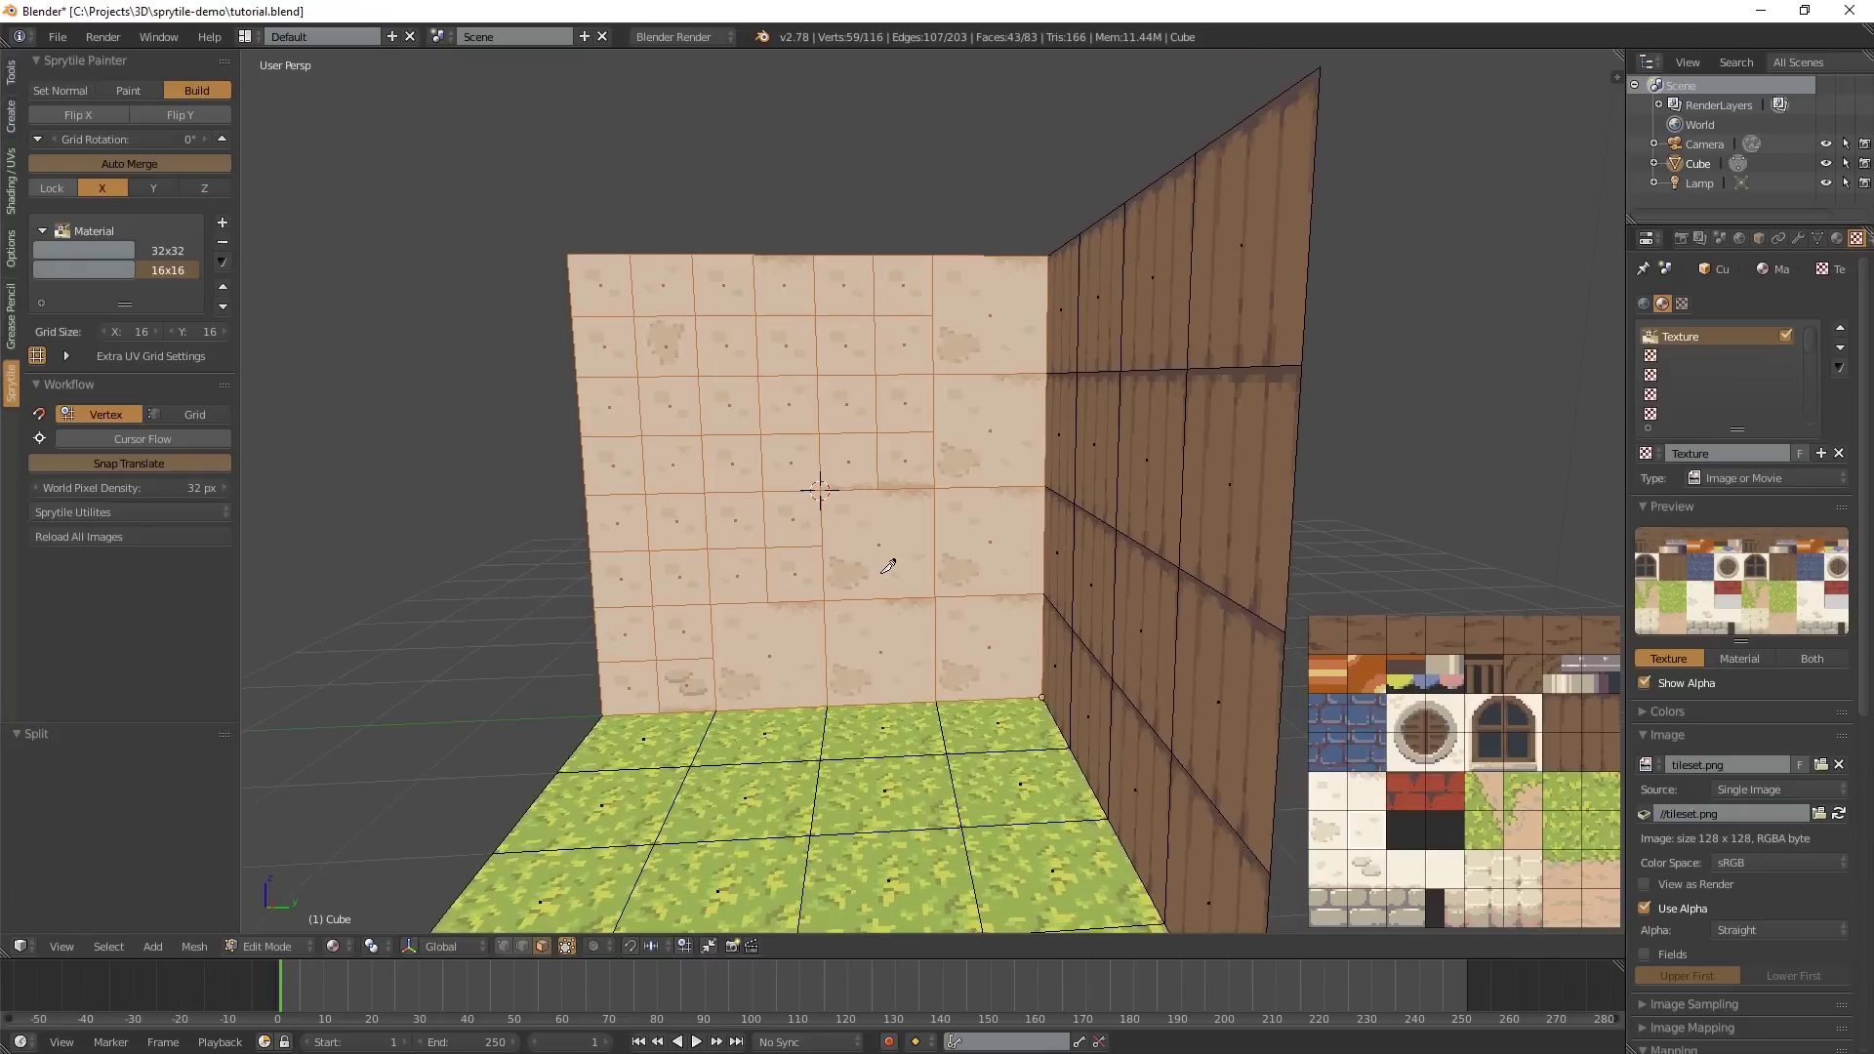
- Move the plaster wall by -0.031 along Z and back by 0.031 with the snapped translation
key(g)
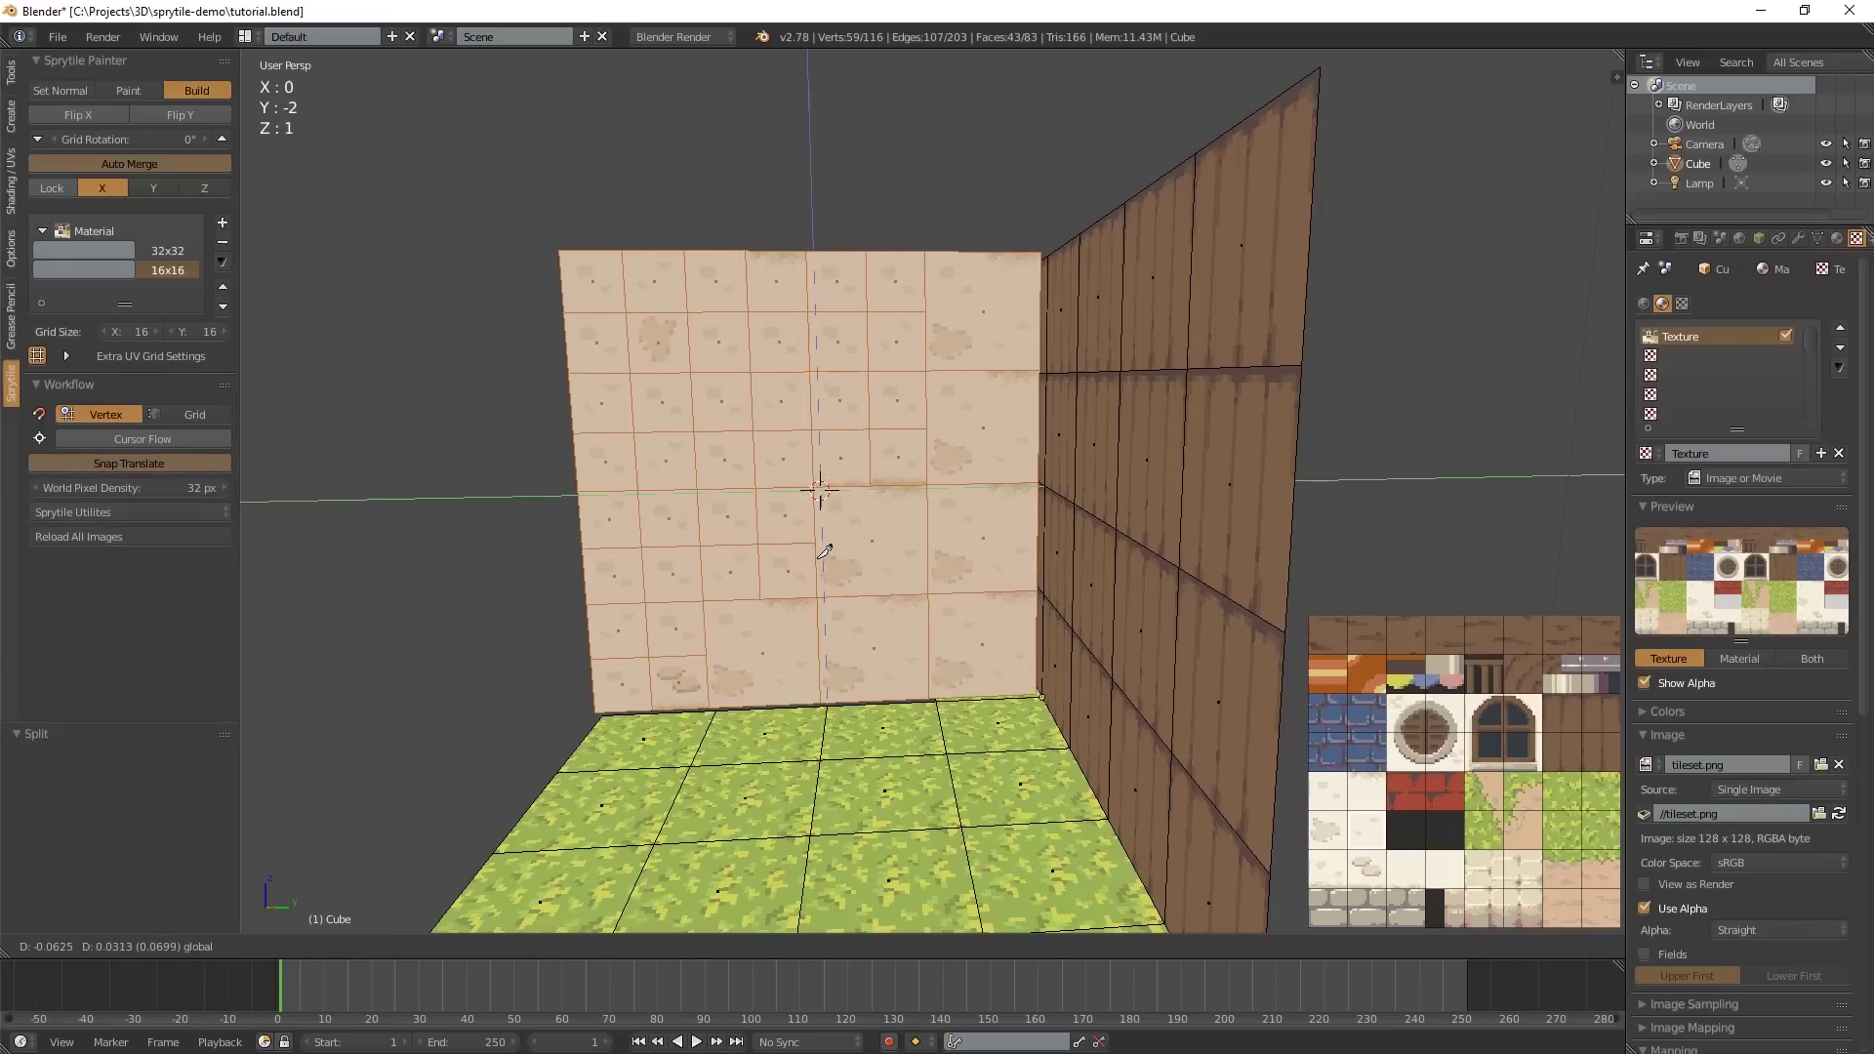
click(830, 556)
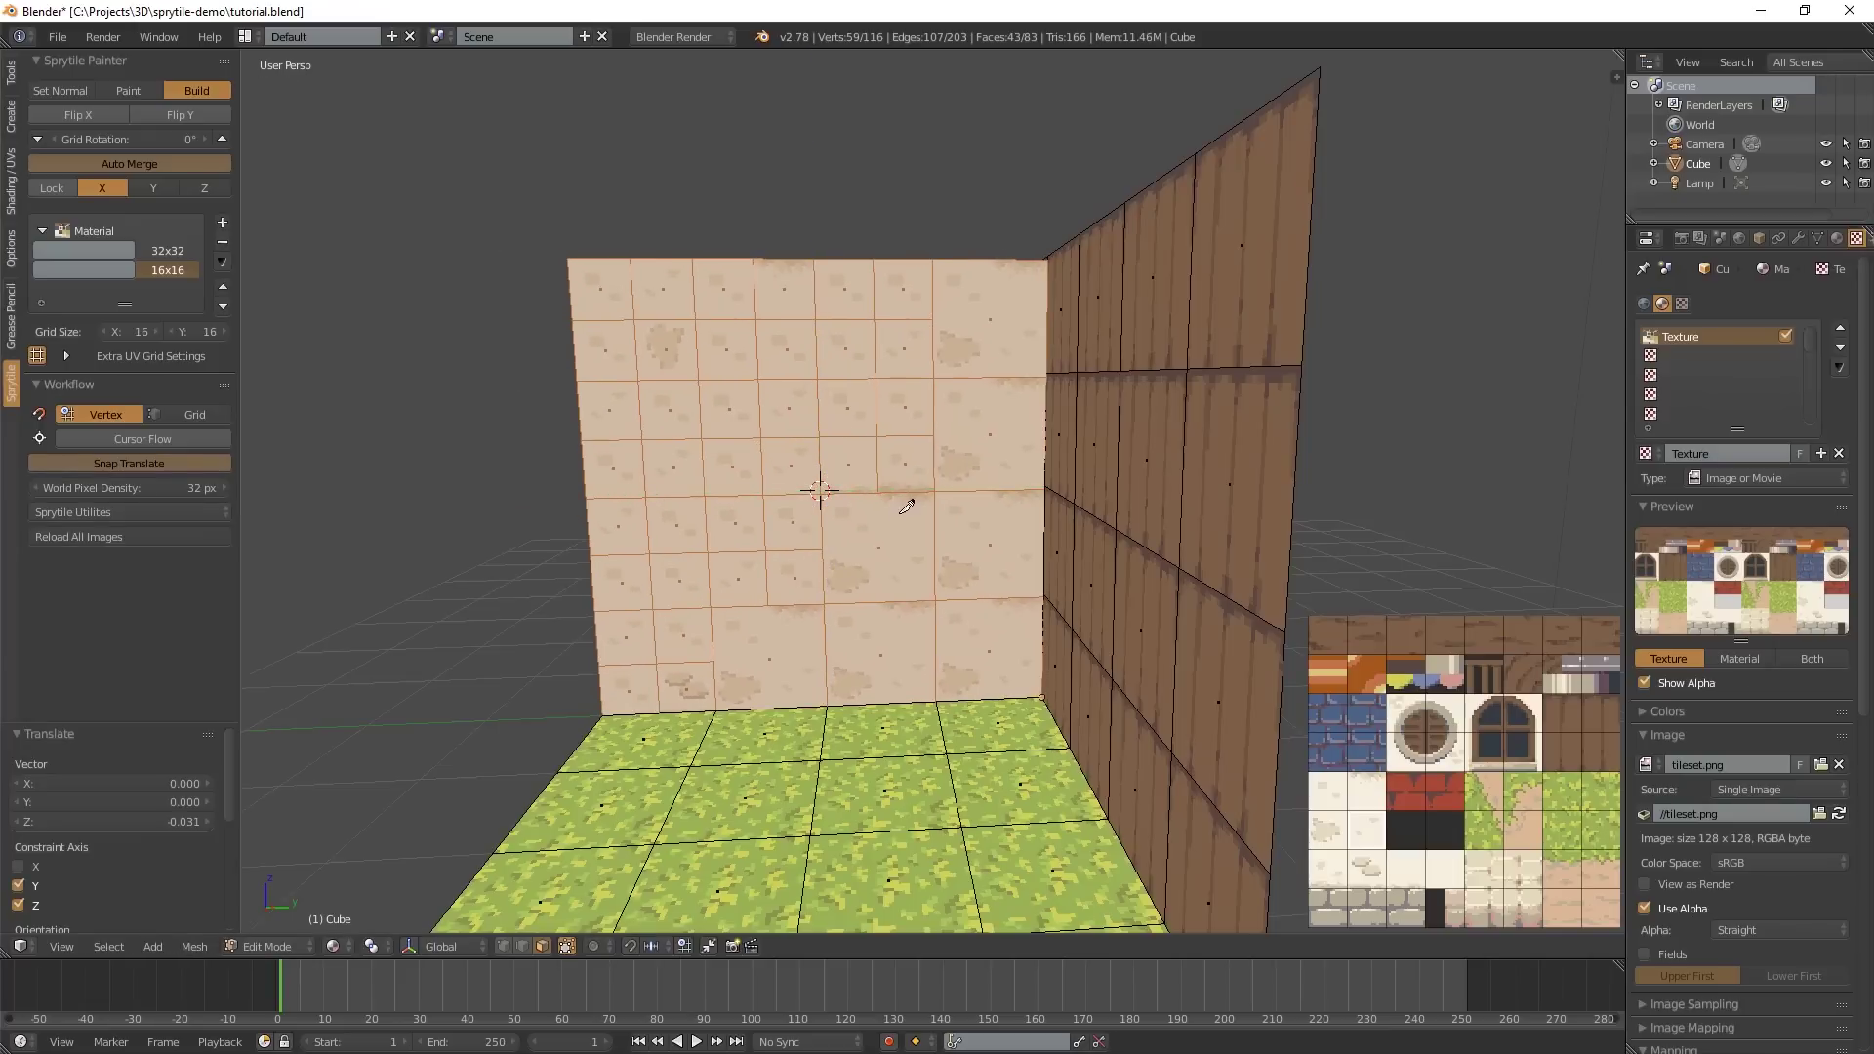
key(g)
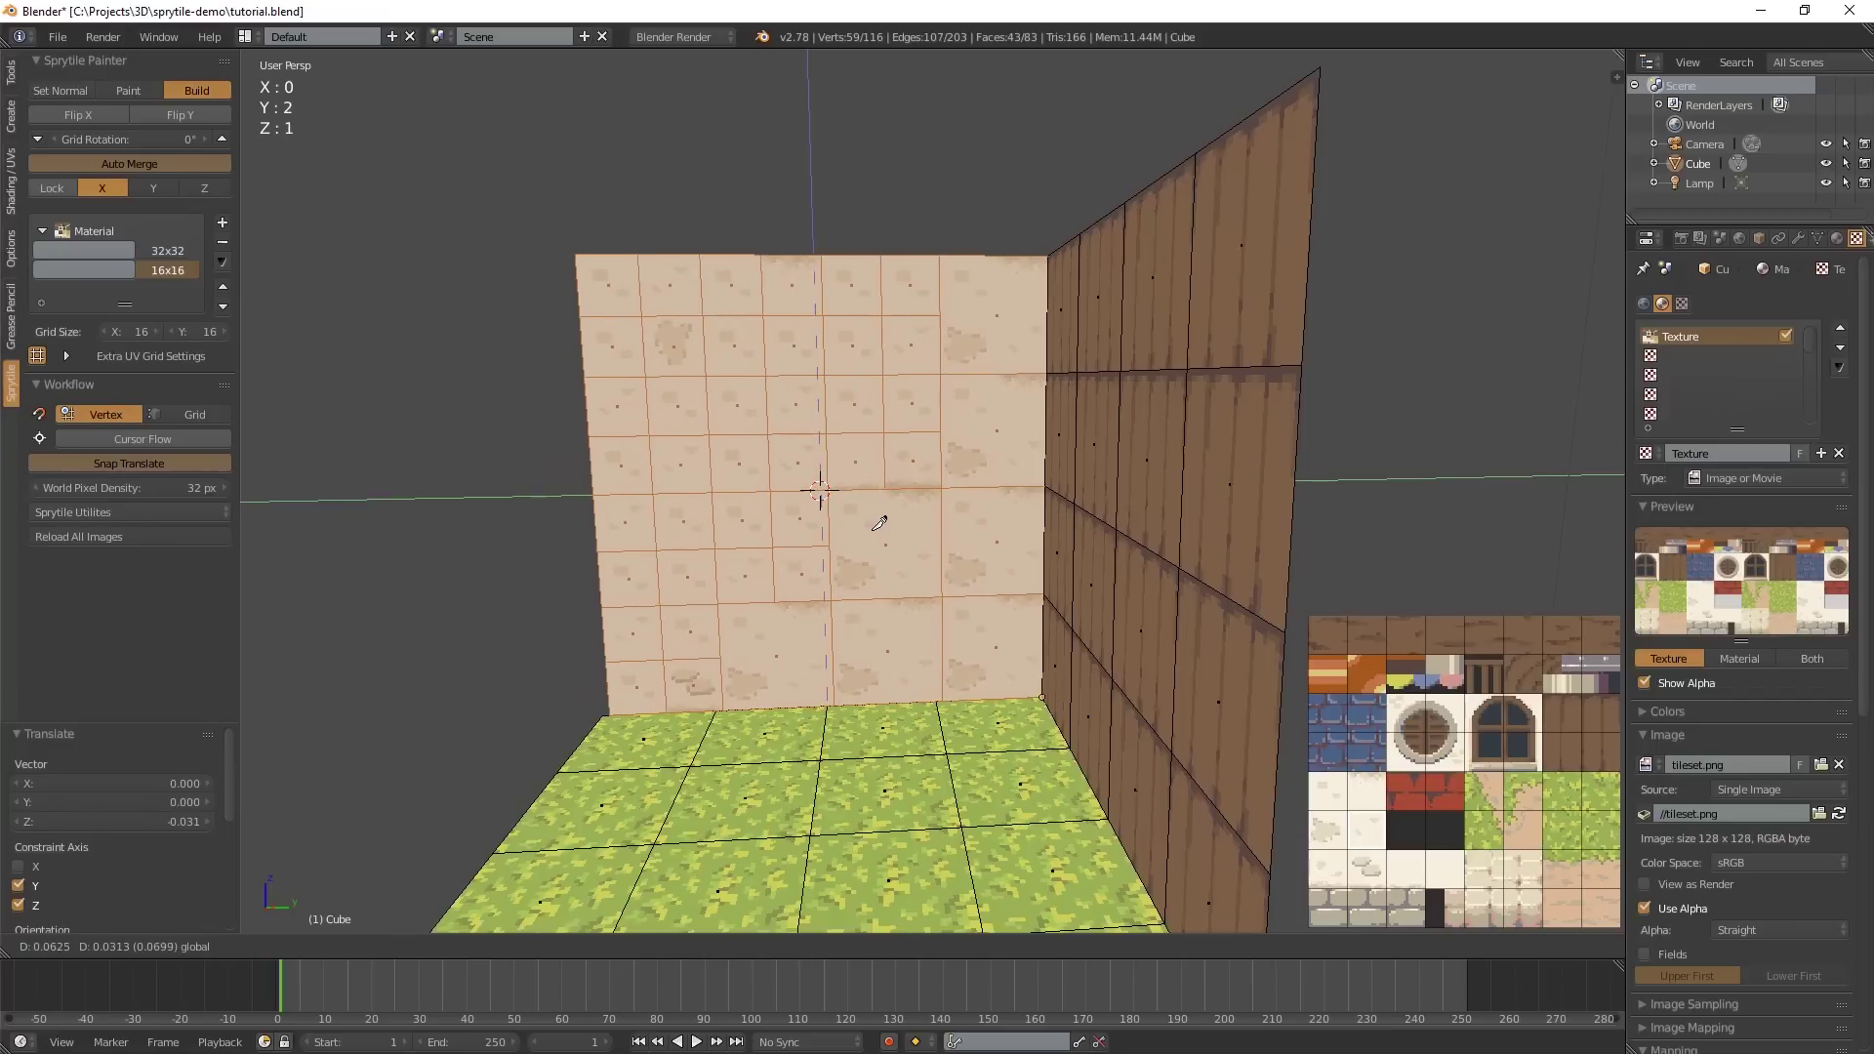
click(864, 531)
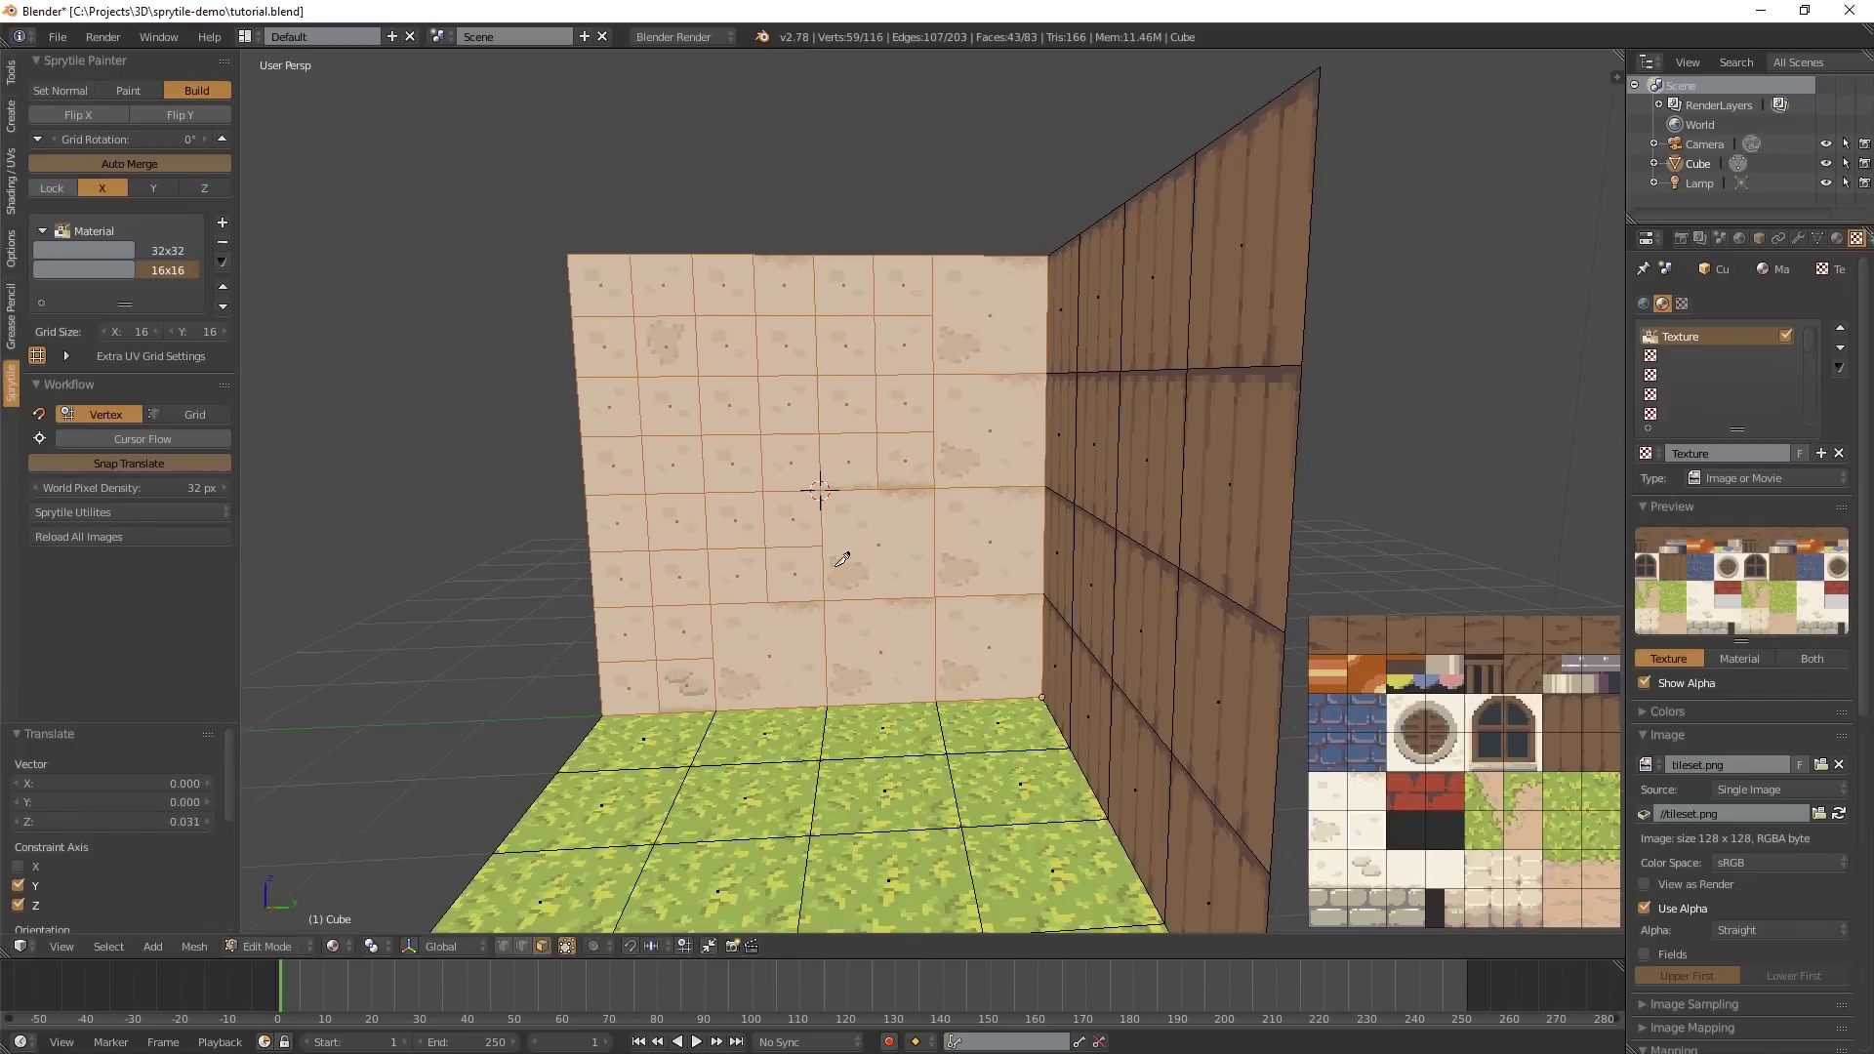
- Move the separated plaster wall 1 unit along X, over the grass floor
middle_drag(835, 563, 951, 617)
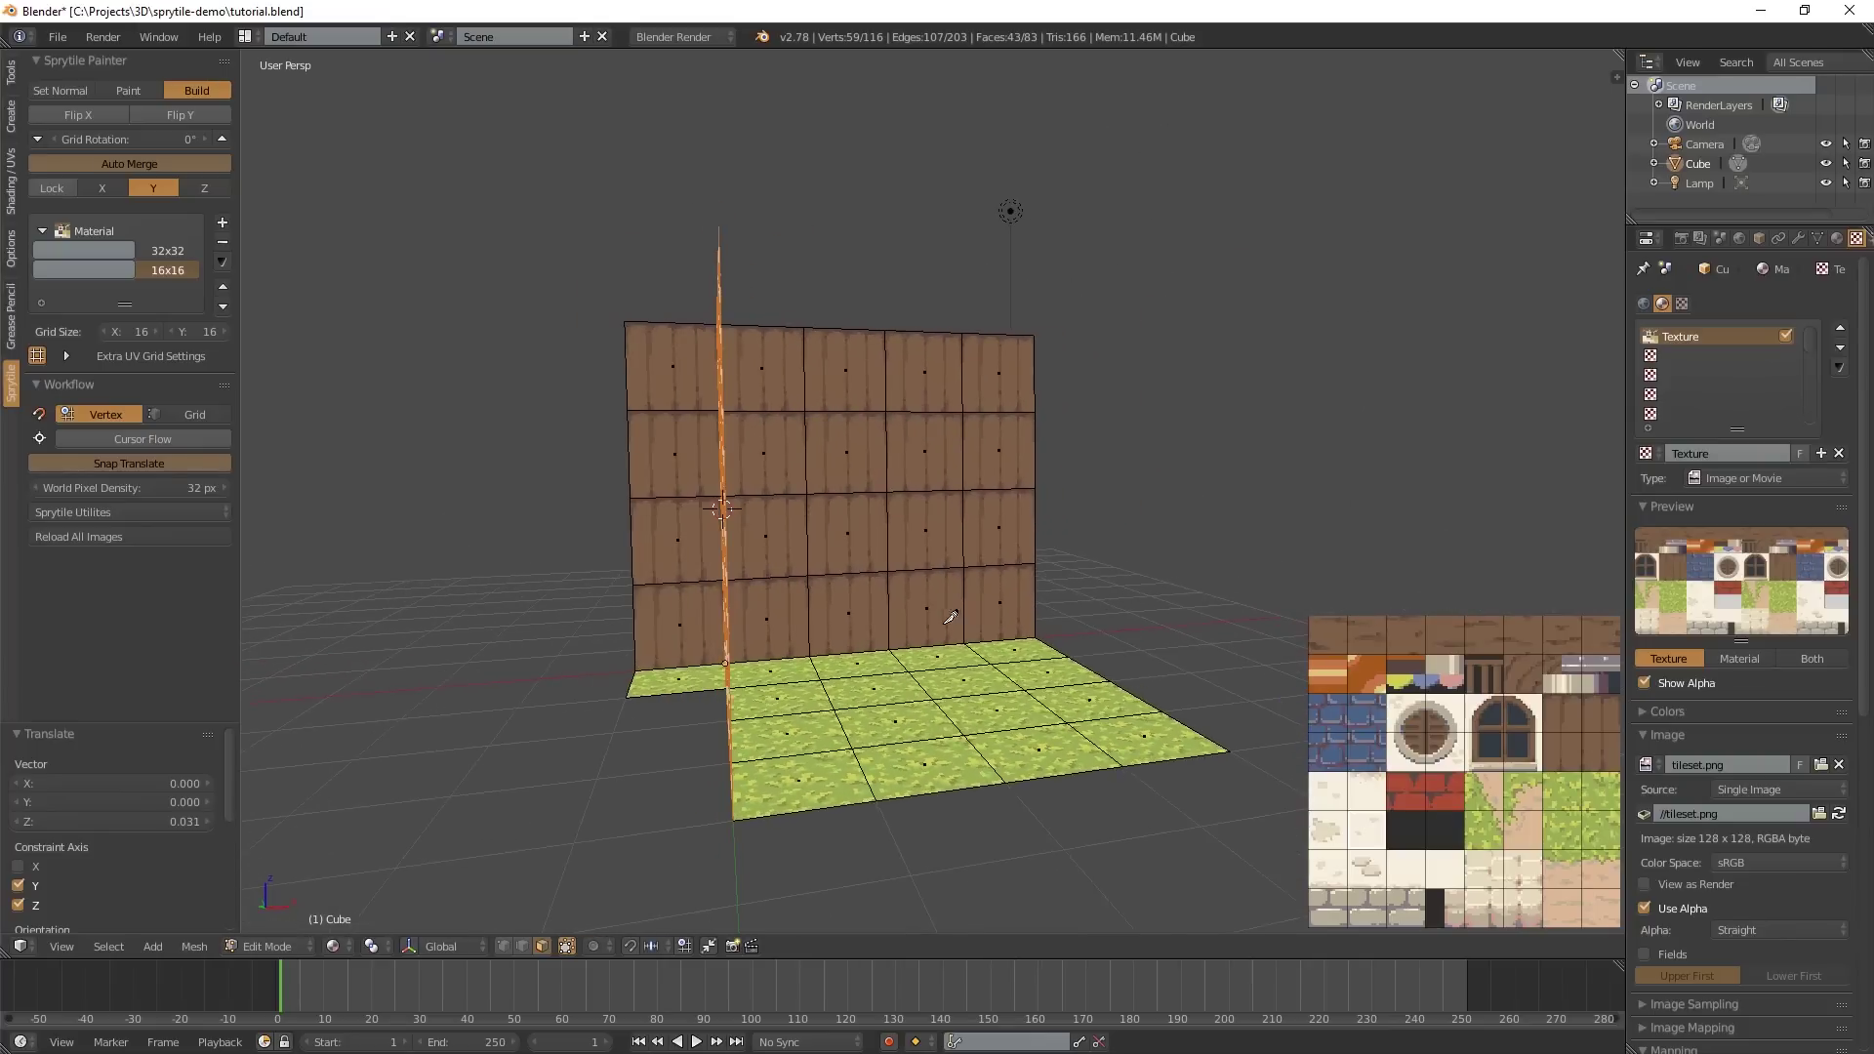
key(g)
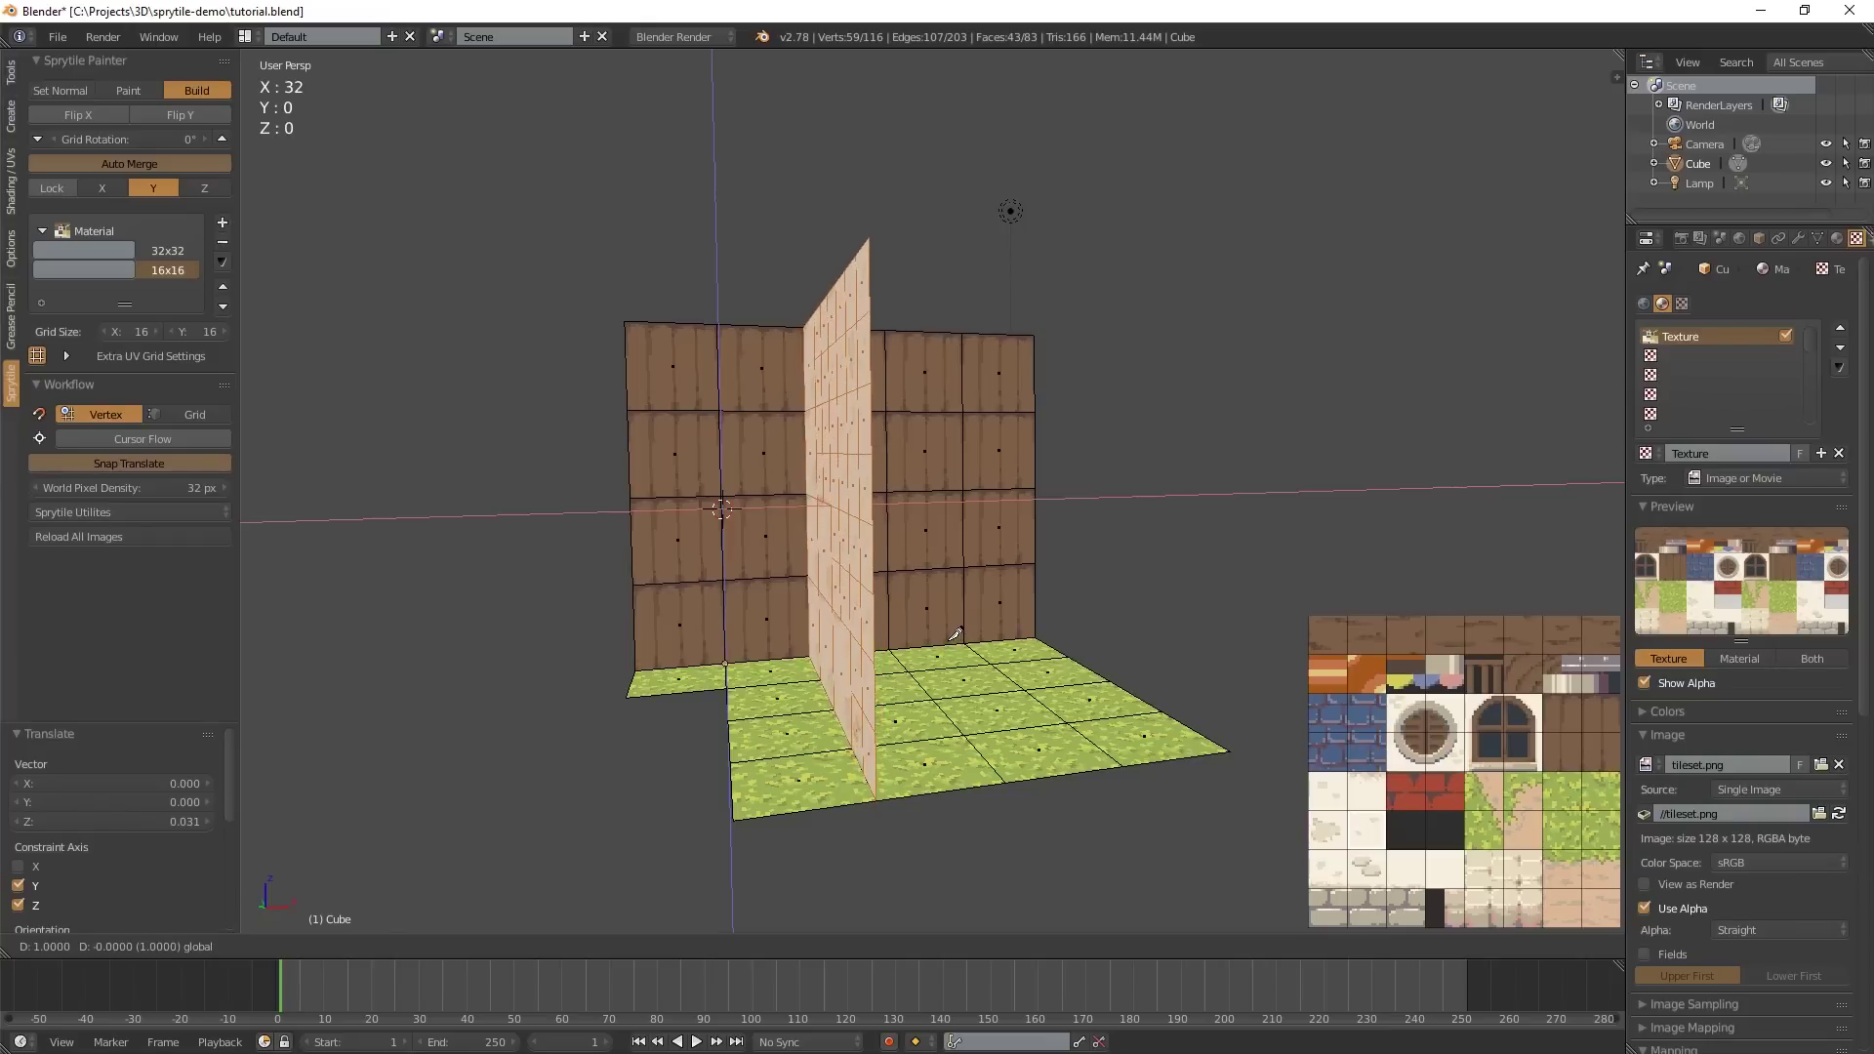
click(955, 635)
middle_drag(956, 635, 892, 468)
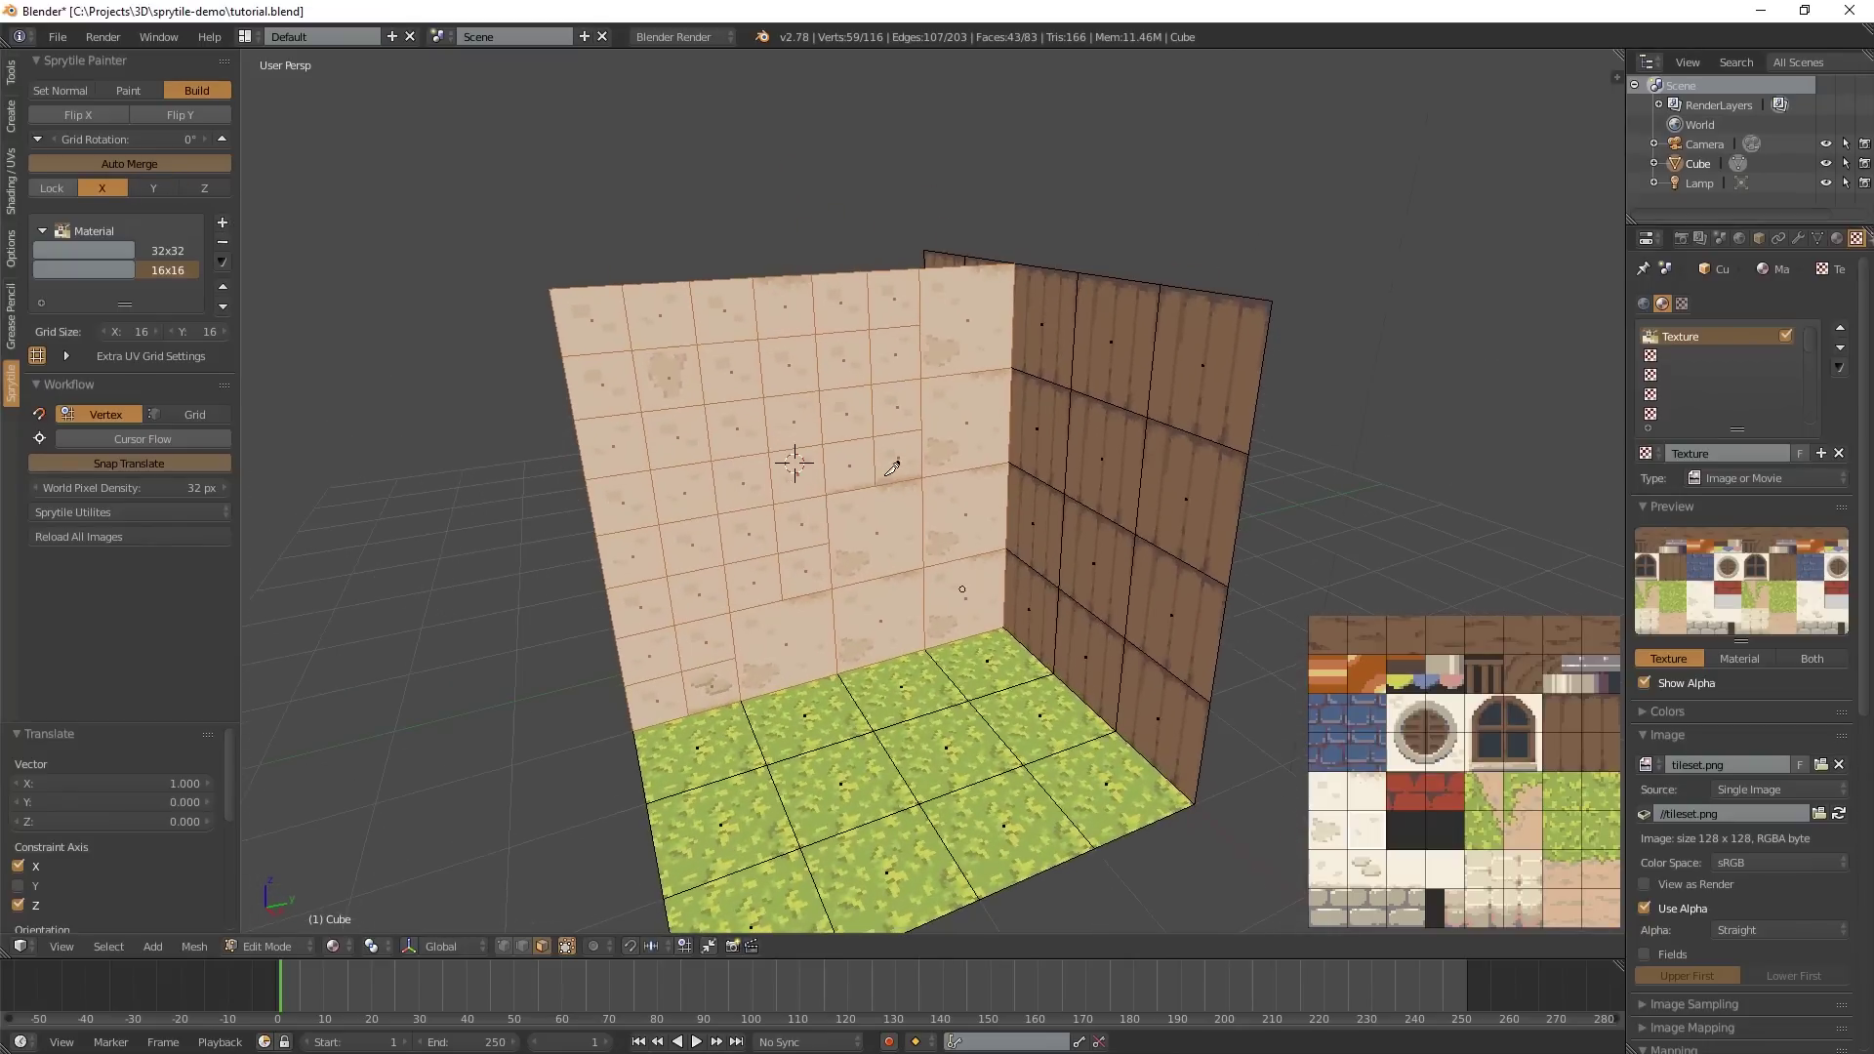
- Delete the stray plaster tile floating outside the room beyond the wooden wall
middle_drag(885, 597, 1012, 611)
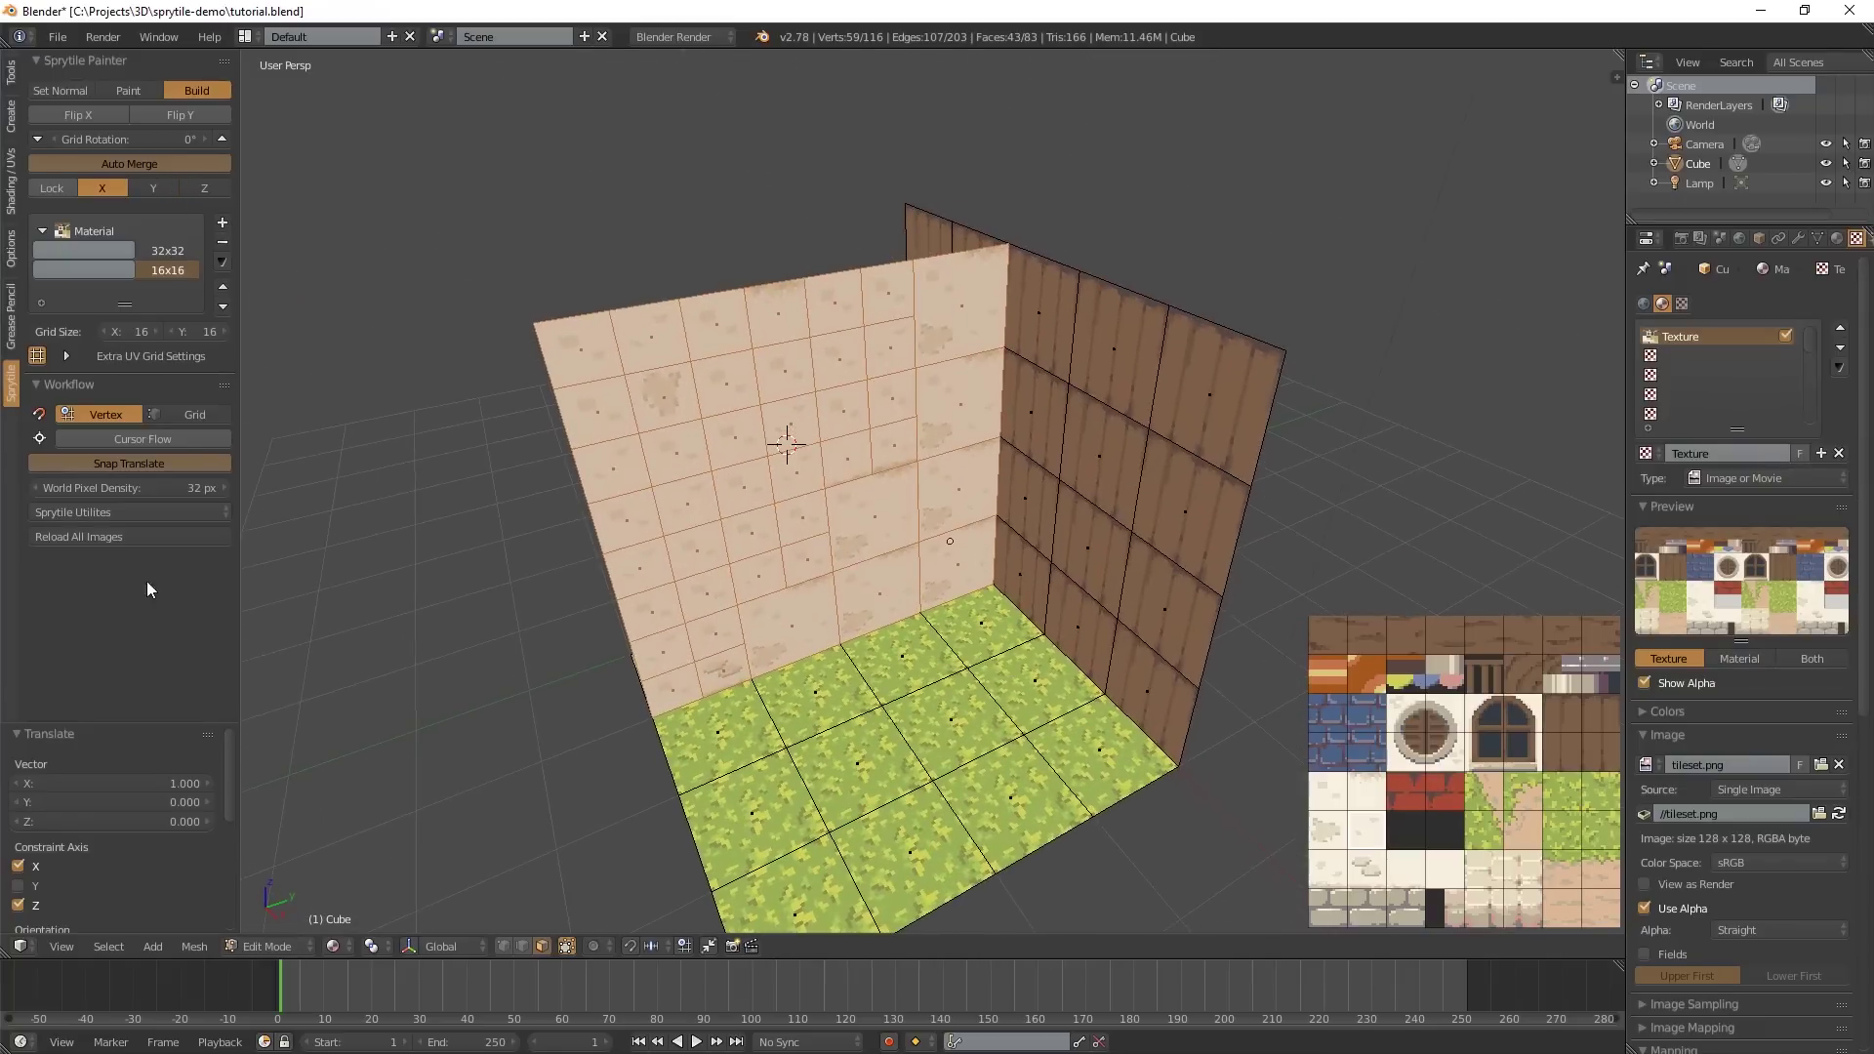
middle_drag(1011, 529, 1025, 495)
shift+middle_drag(934, 607, 1193, 547)
scroll(904, 508, down, 1)
key(Tab)
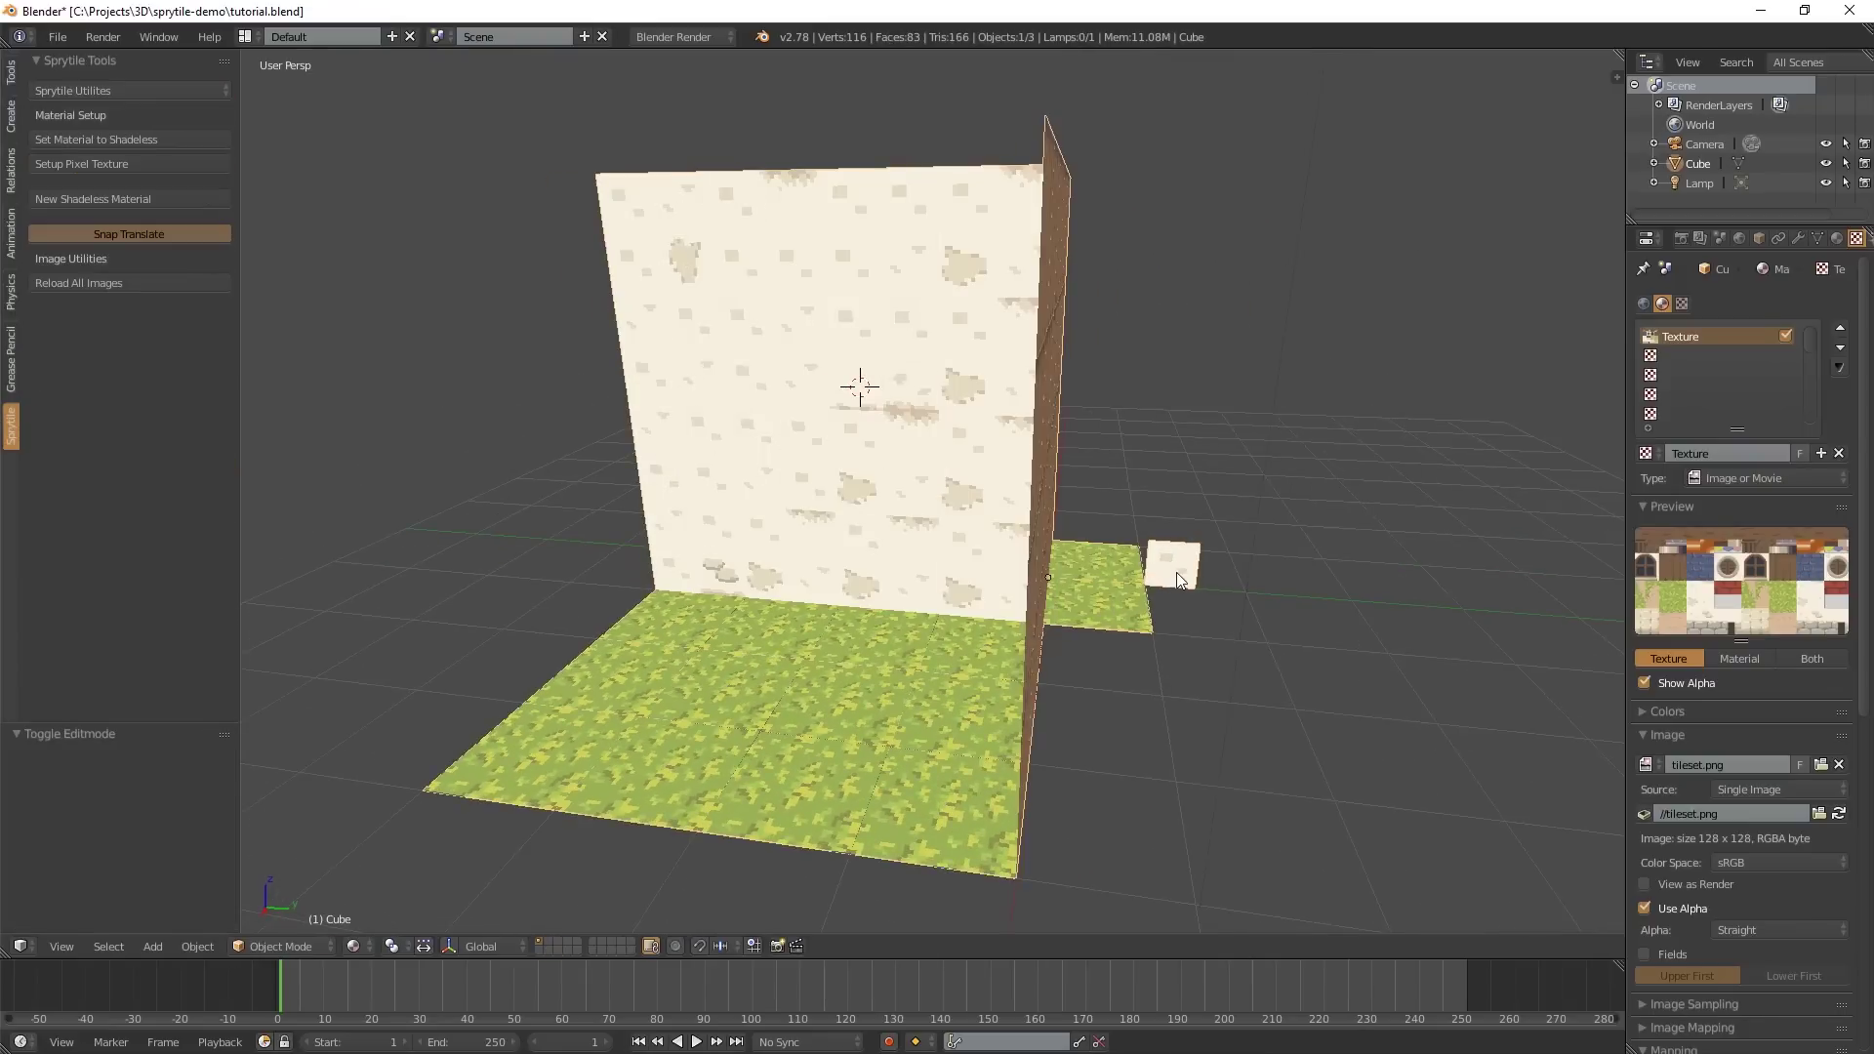
key(Tab)
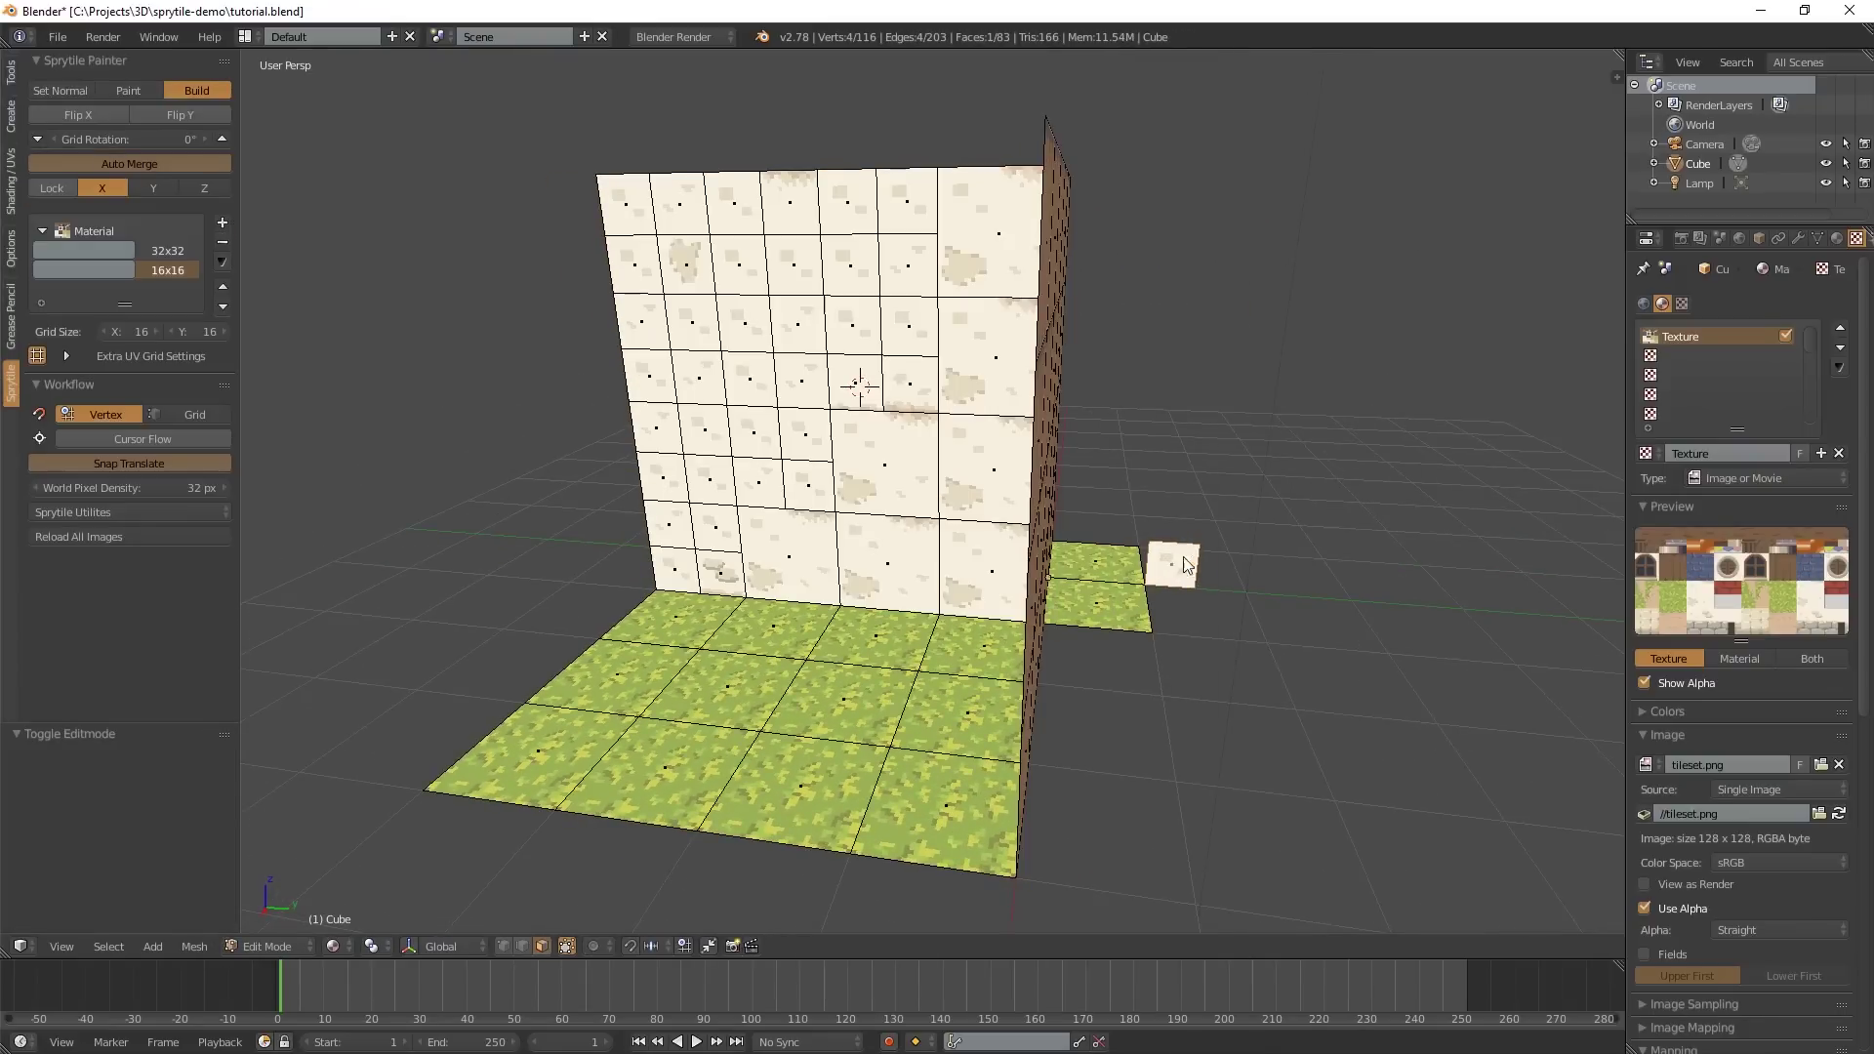
key(x)
click(1181, 567)
- Switch to Object Mode with the view facing the inside of the tiled room
middle_drag(1182, 567, 1051, 519)
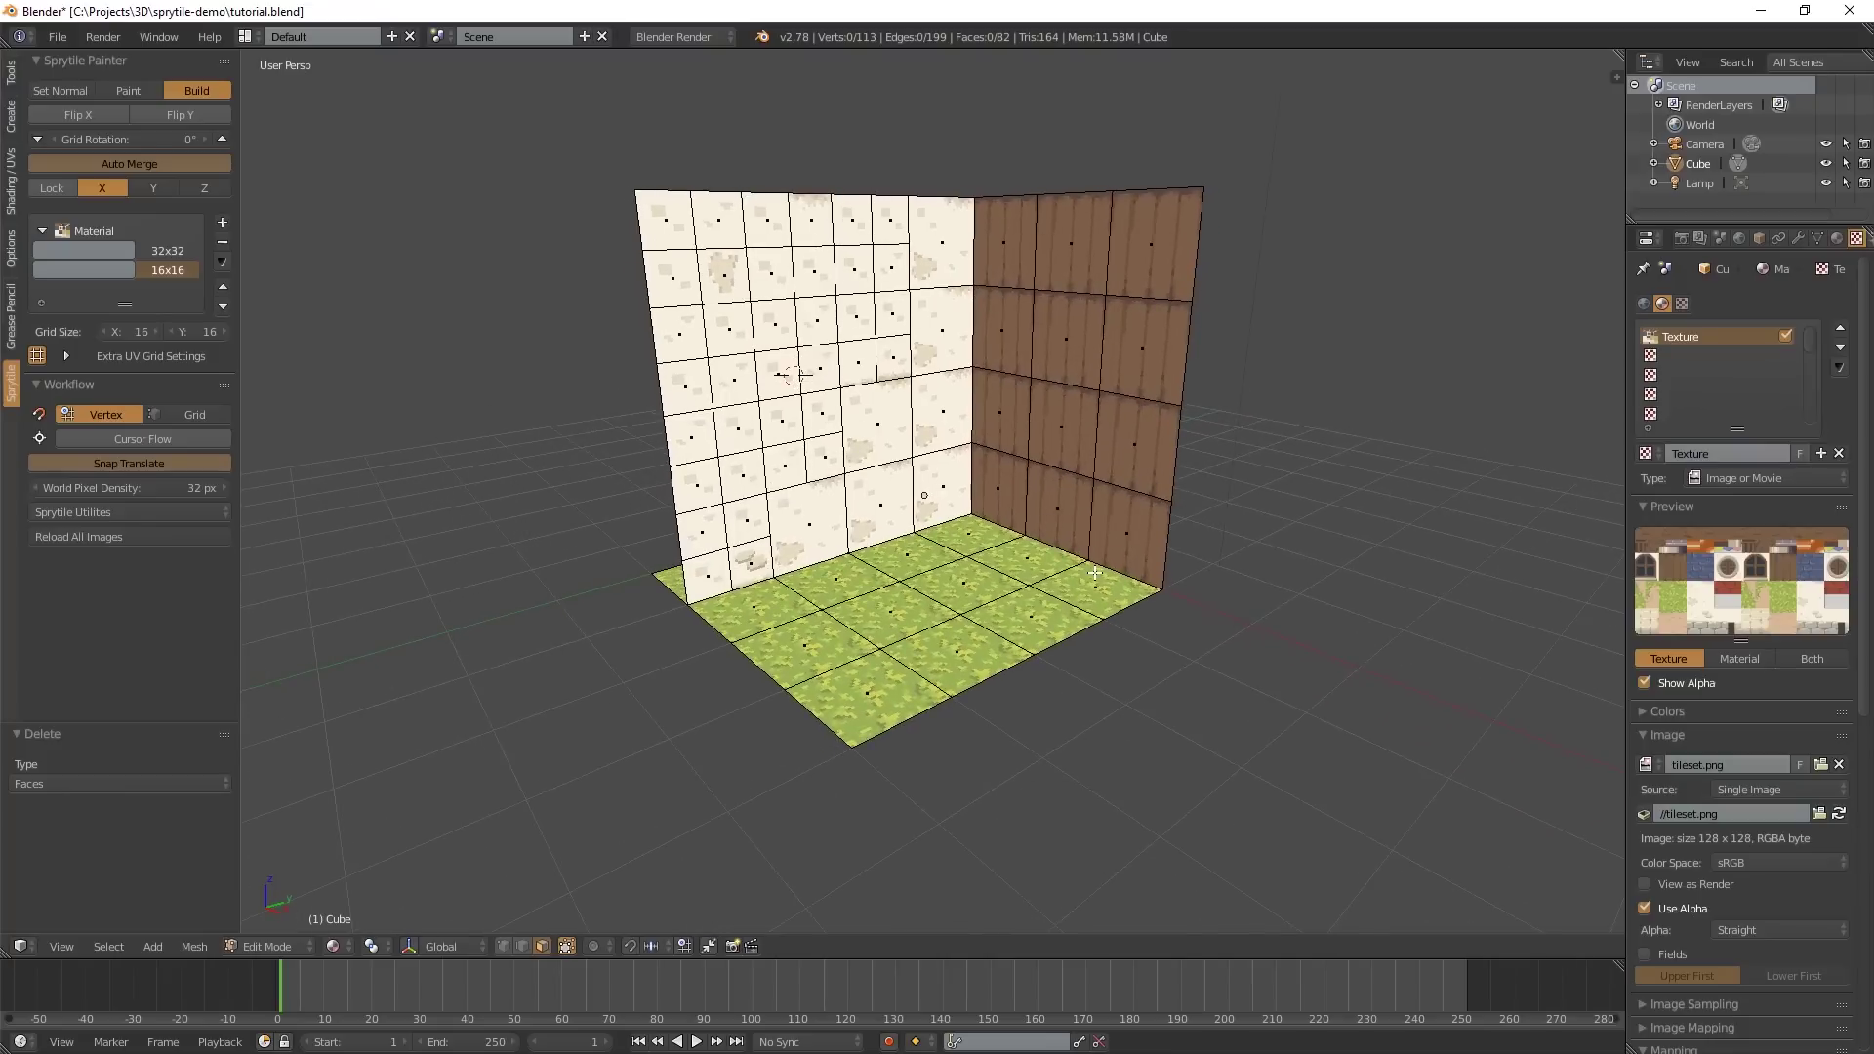
middle_drag(1101, 646, 1046, 647)
key(Tab)
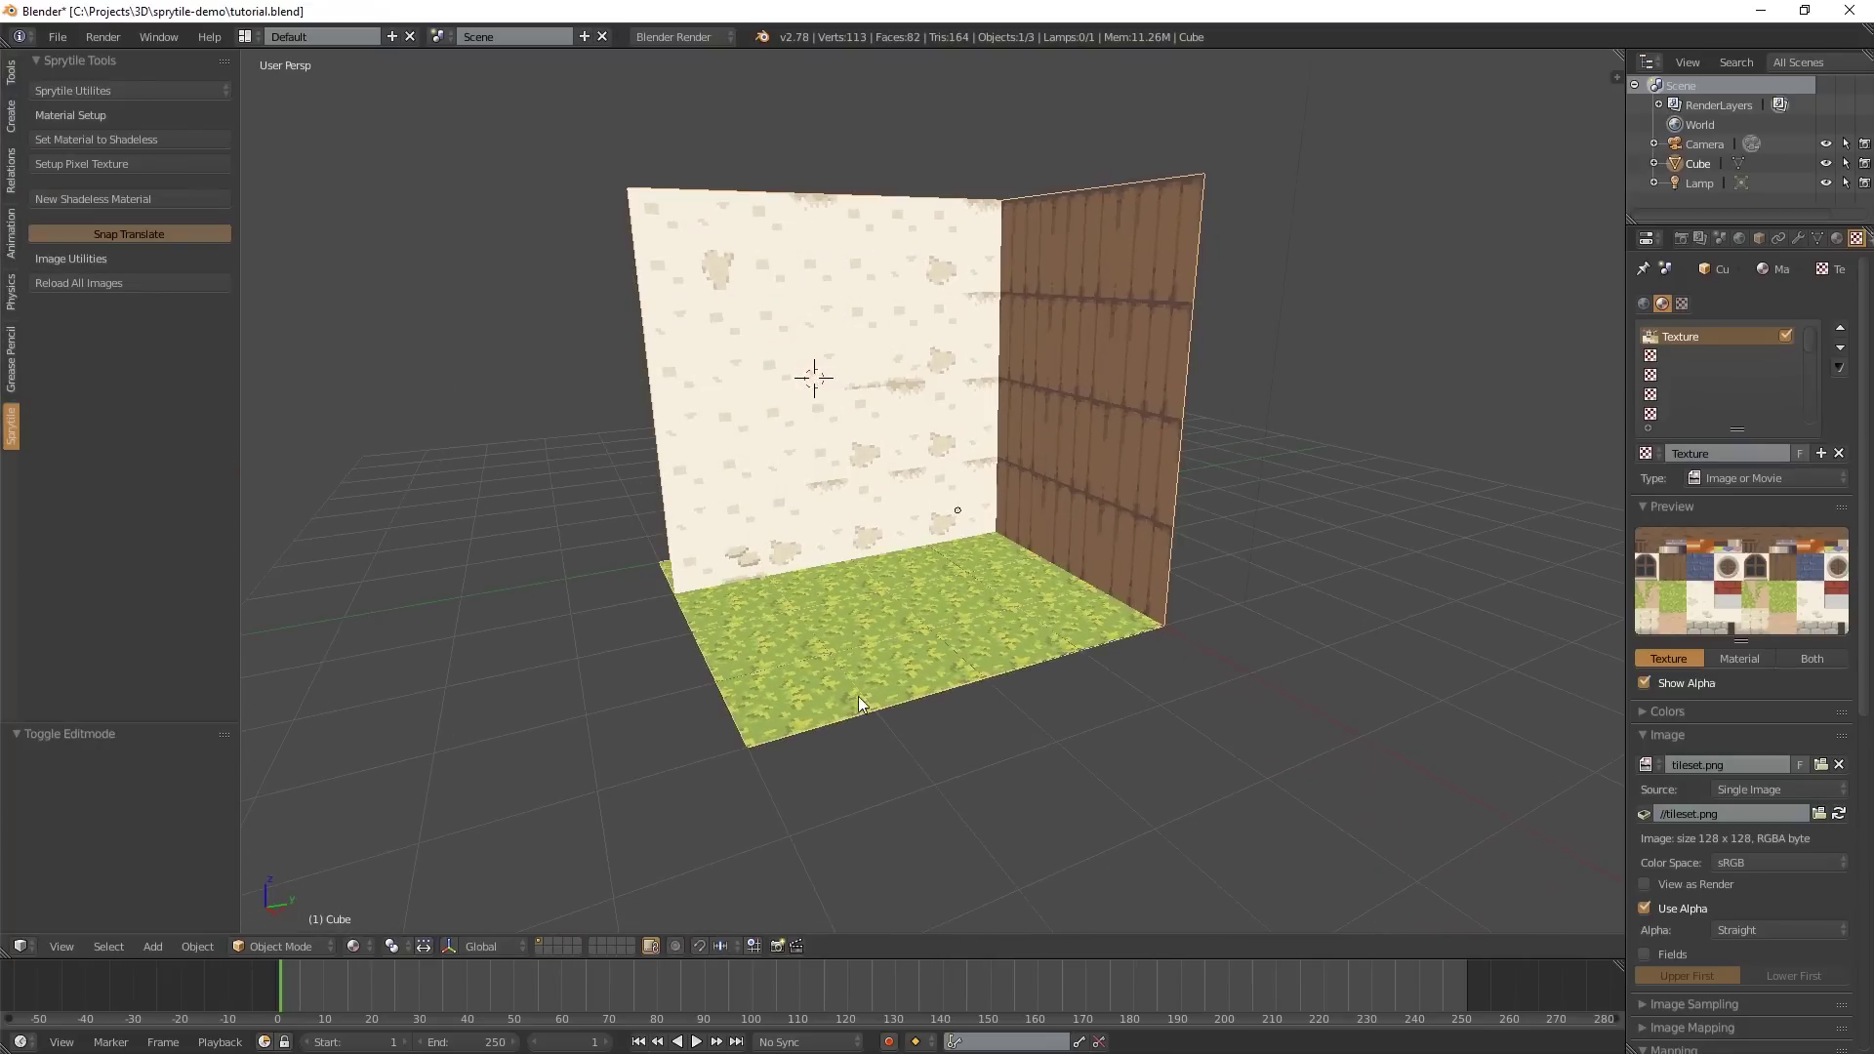
- Enter Edit Mode on the tiled room mesh and set the mesh select mode to Edge
key(Tab)
scroll(858, 695, up, 2)
key(ctrl+Tab)
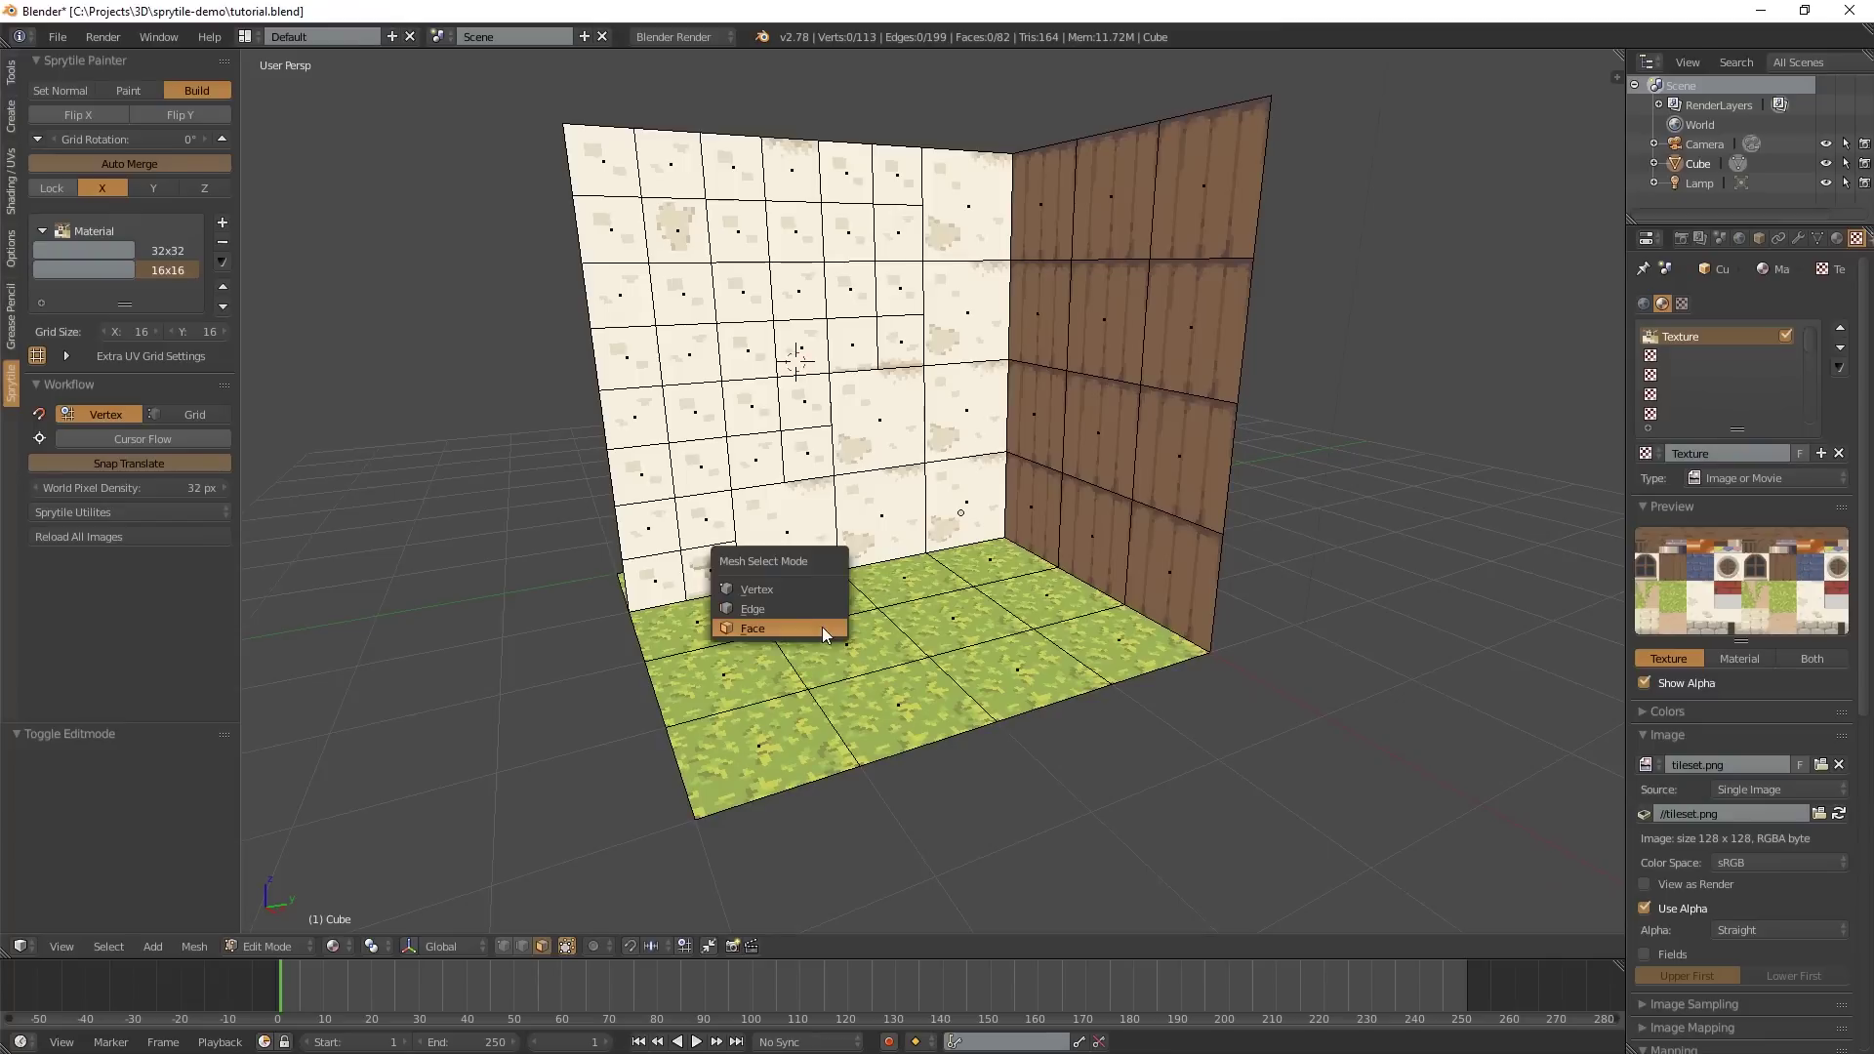
click(811, 593)
key(ctrl+Tab)
click(814, 613)
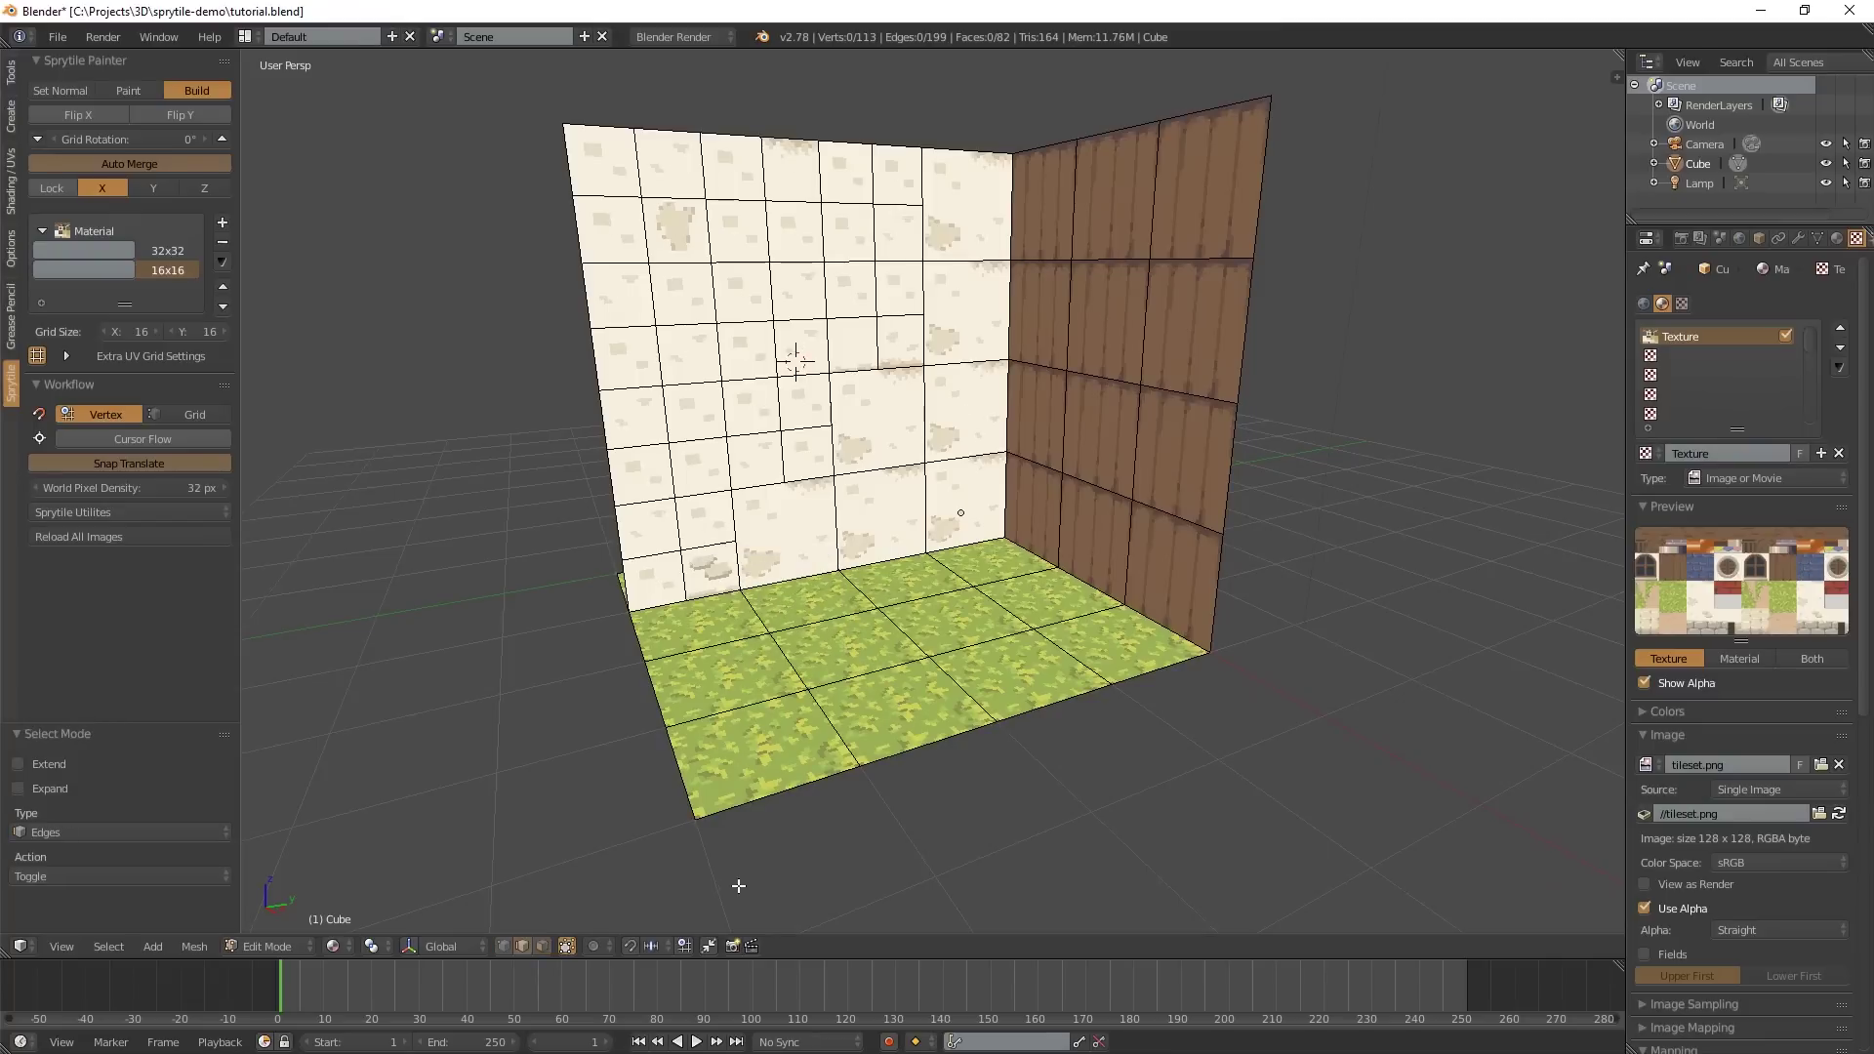
- Extrude the four front edges of the grass floor about 0.256 units downward along Z
click(771, 793)
shift+click(912, 747)
shift+click(1035, 708)
shift+click(1162, 666)
middle_drag(1065, 768, 995, 733)
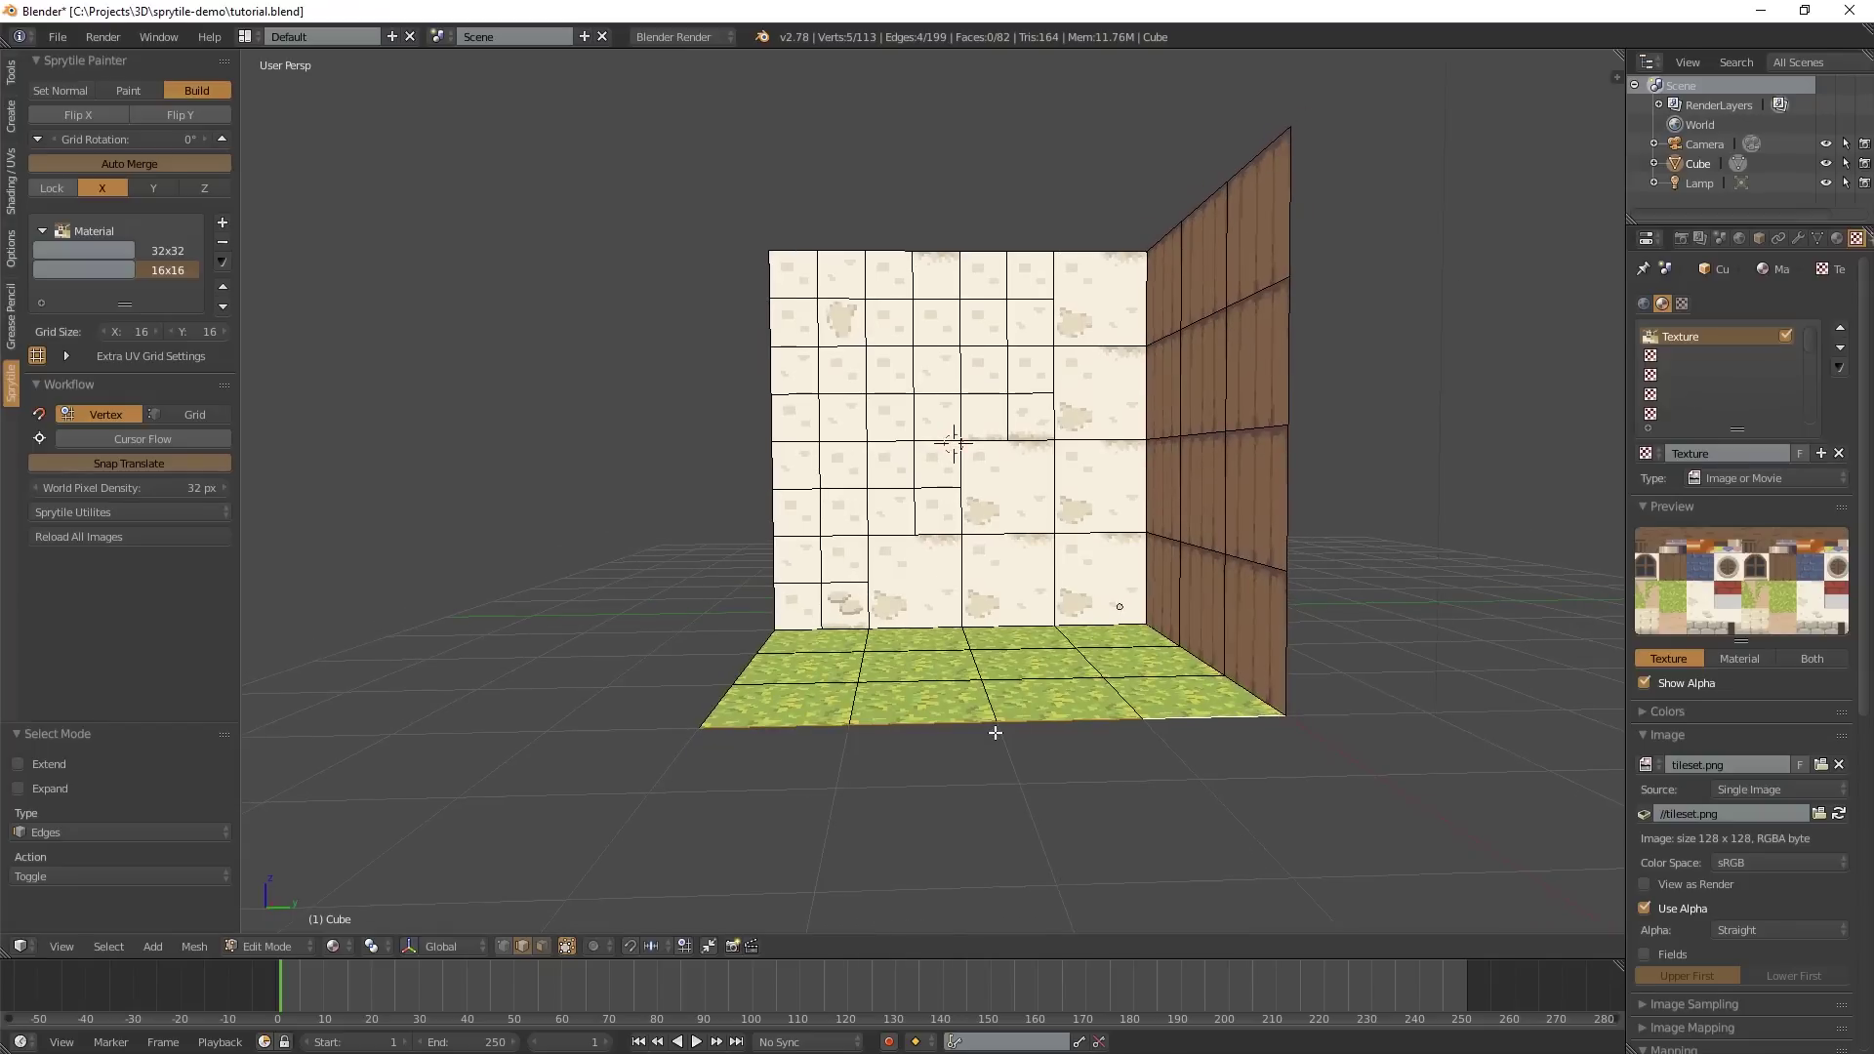
key(e)
key(z)
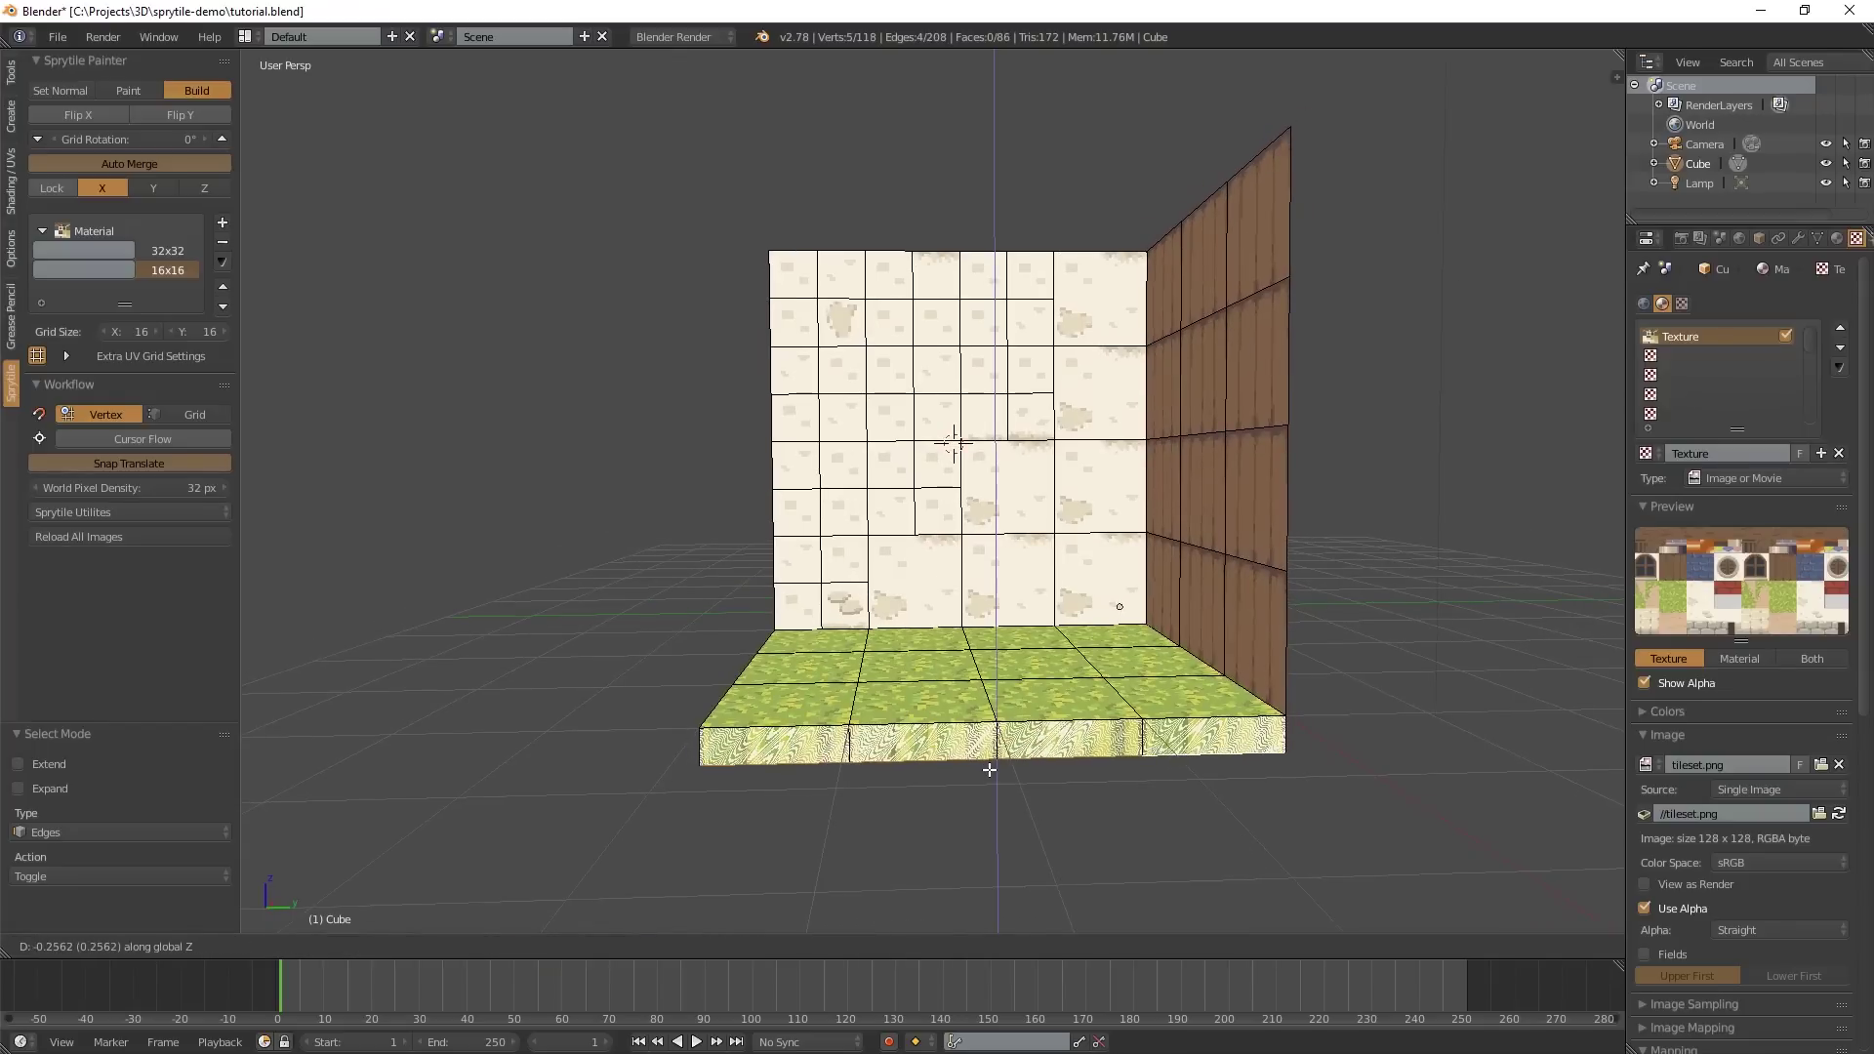
click(989, 769)
- Move the lower edges of the front strip about 0.184 units outward along X to make a slope
middle_drag(987, 765, 906, 650)
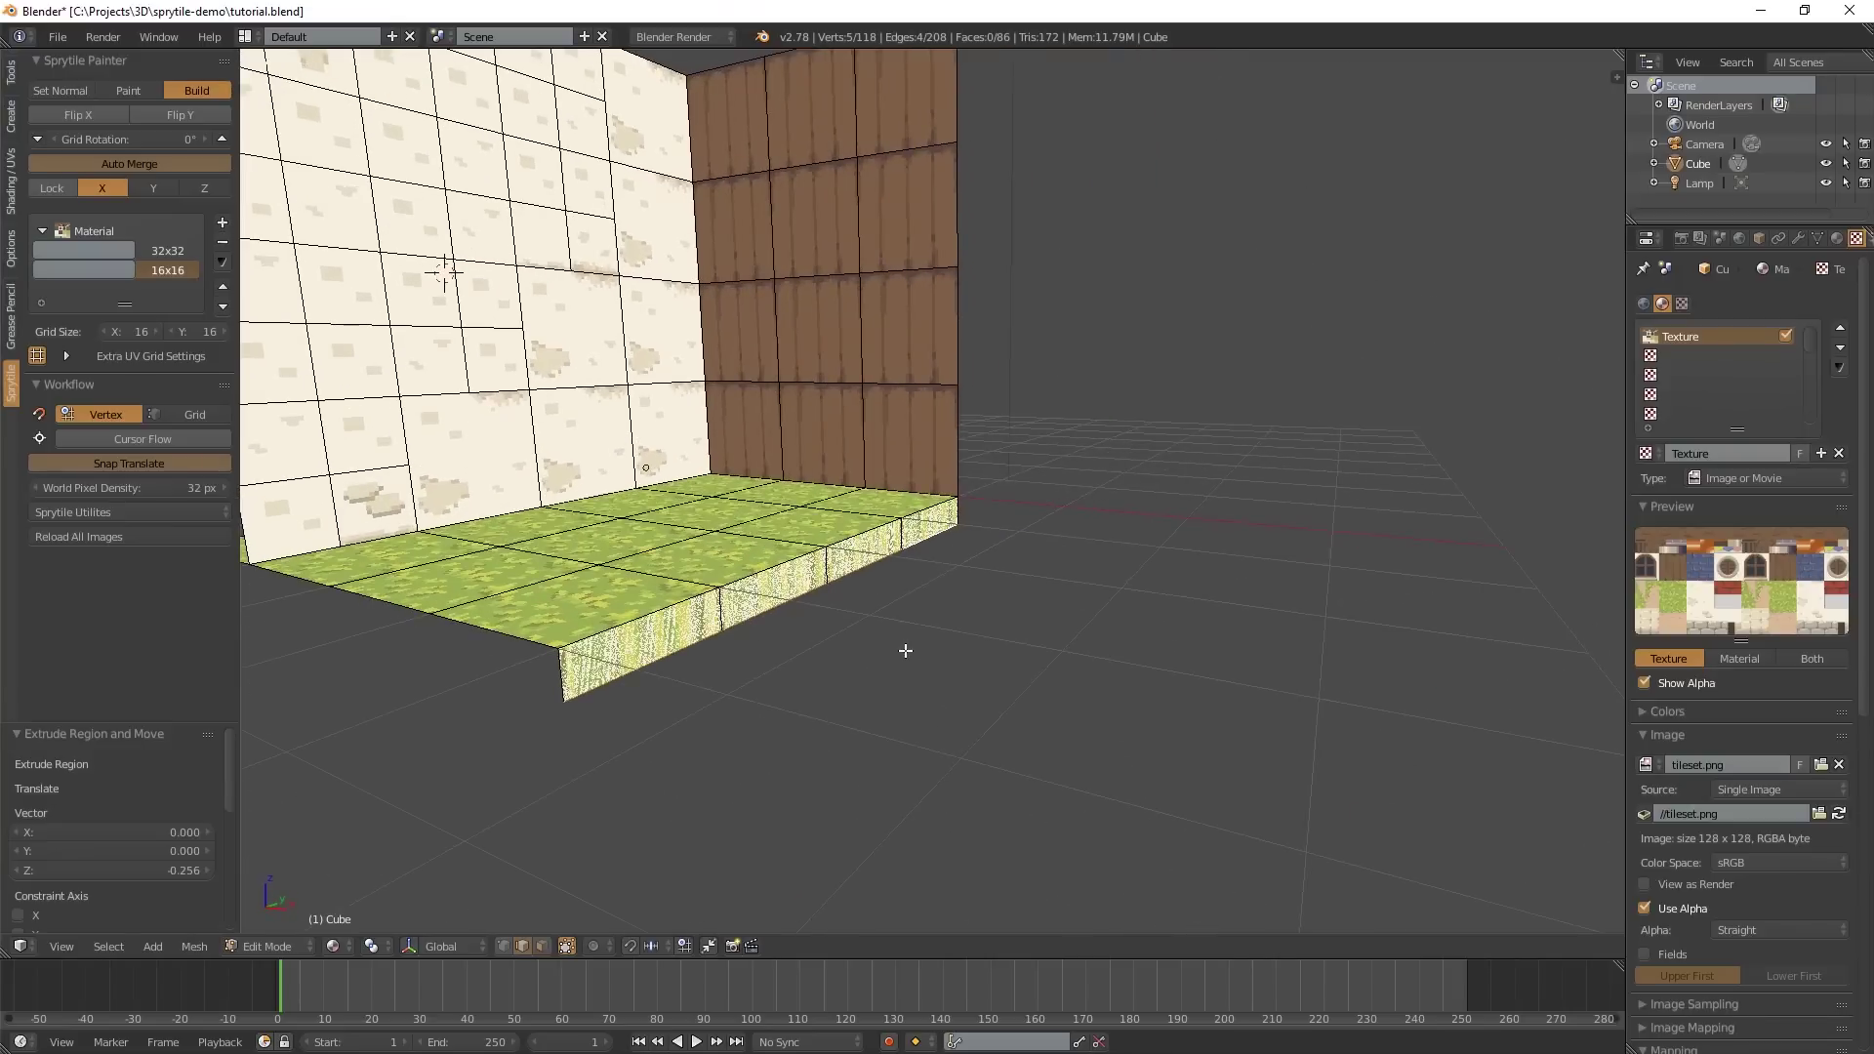
key(g)
key(x)
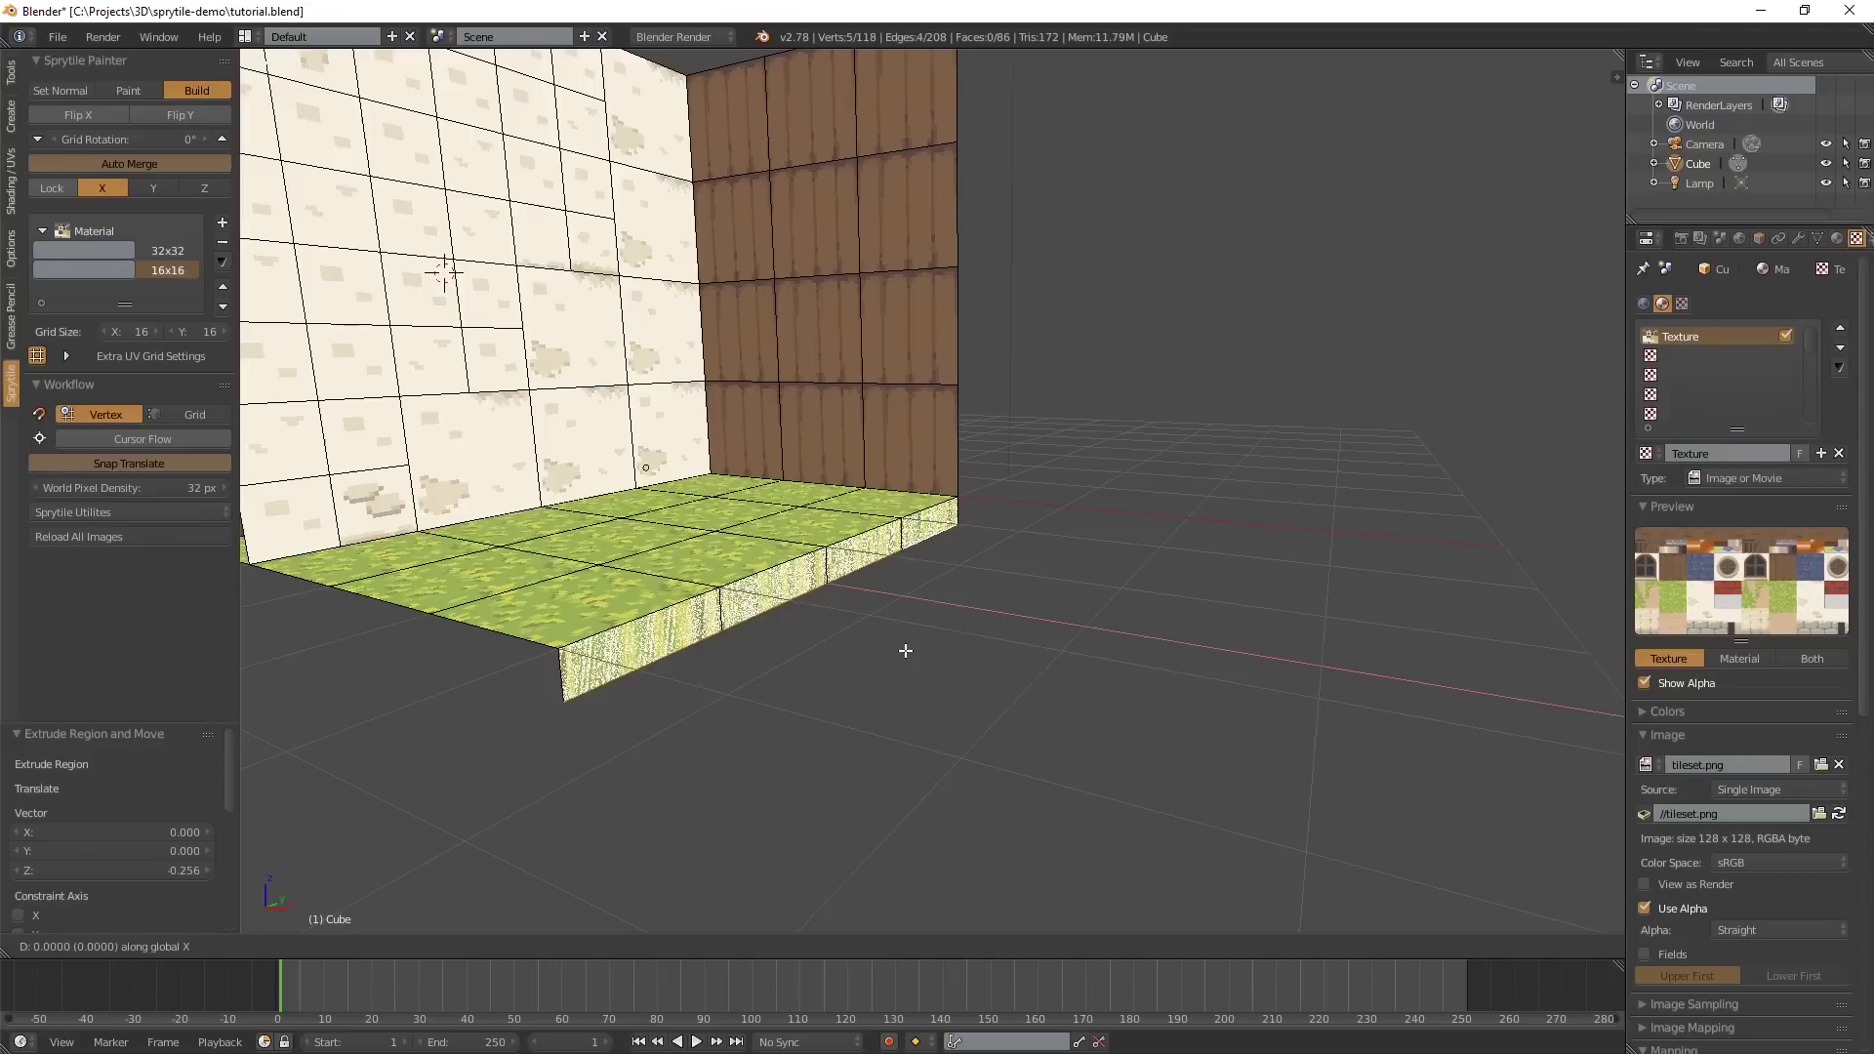
click(919, 659)
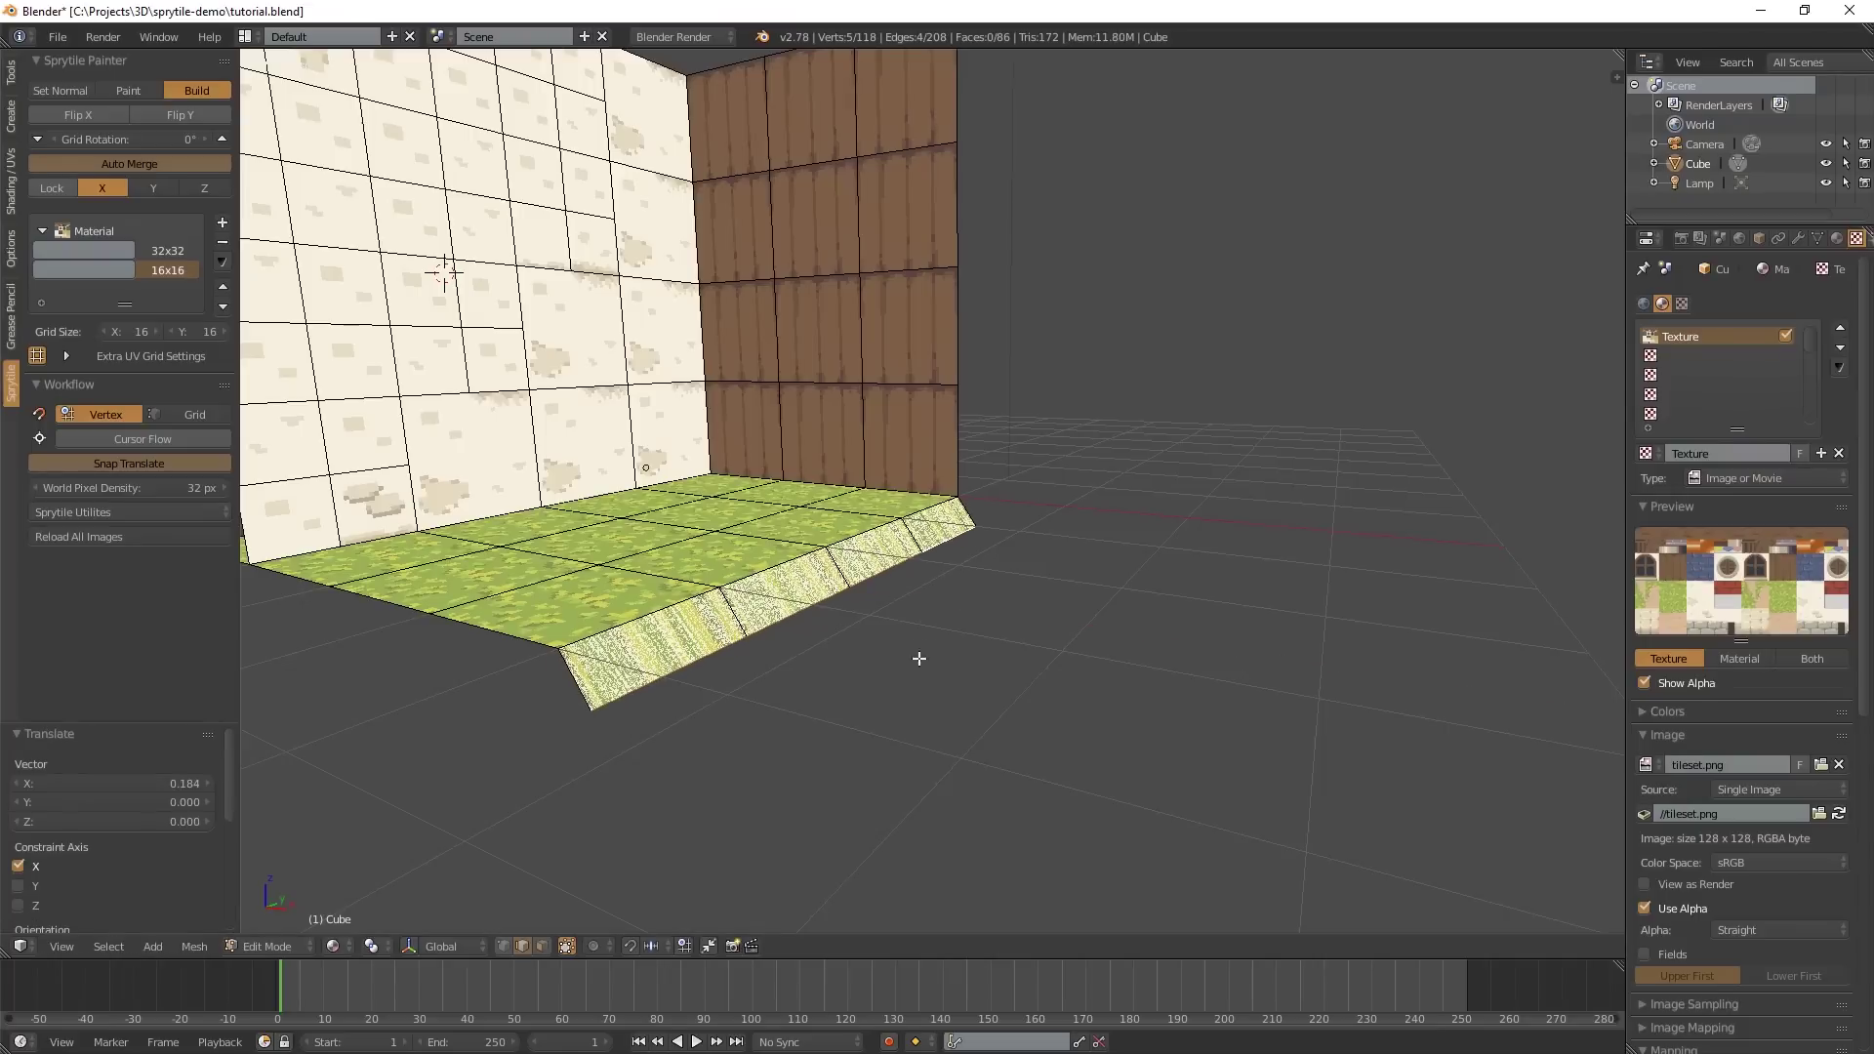
- Extrude the three open side edges of the grass floor about 0.289 units downward along Z
right_click(485, 628)
shift+right_click(376, 597)
shift+right_click(311, 581)
shift+middle_drag(311, 582, 801, 588)
middle_drag(800, 587, 672, 608)
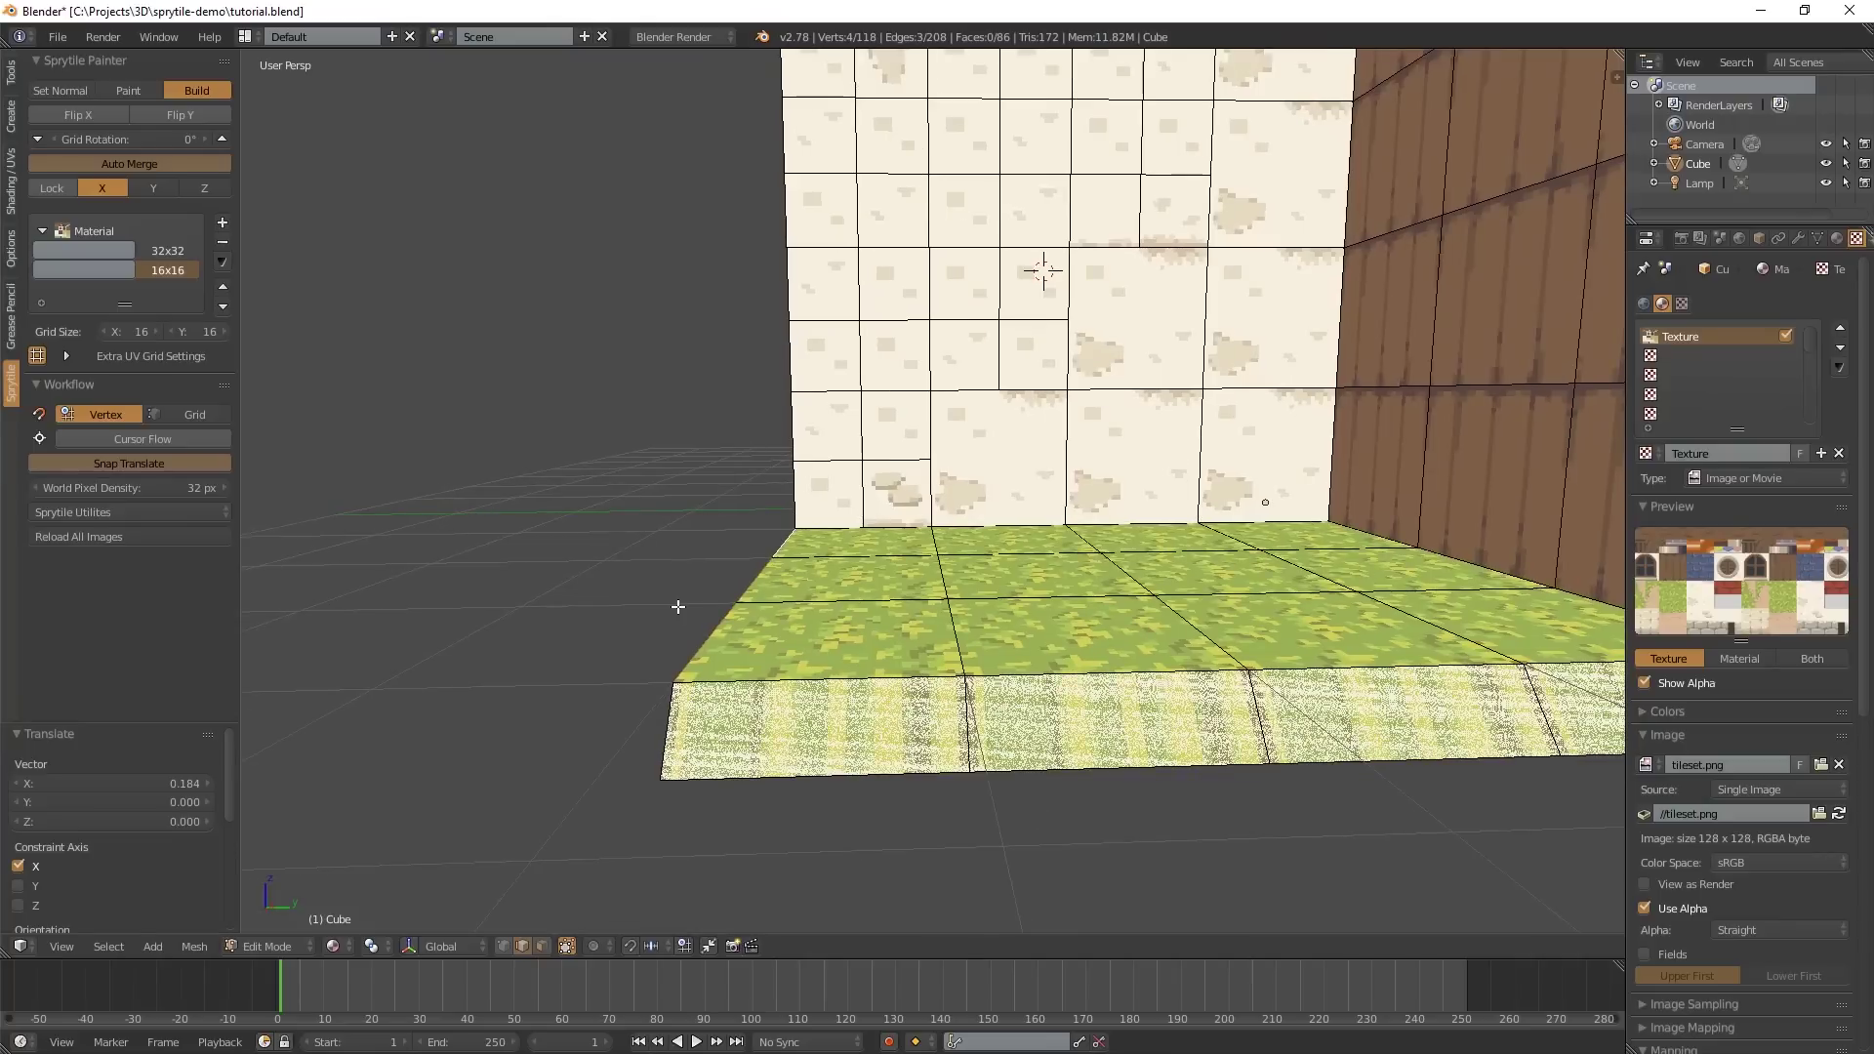
key(e)
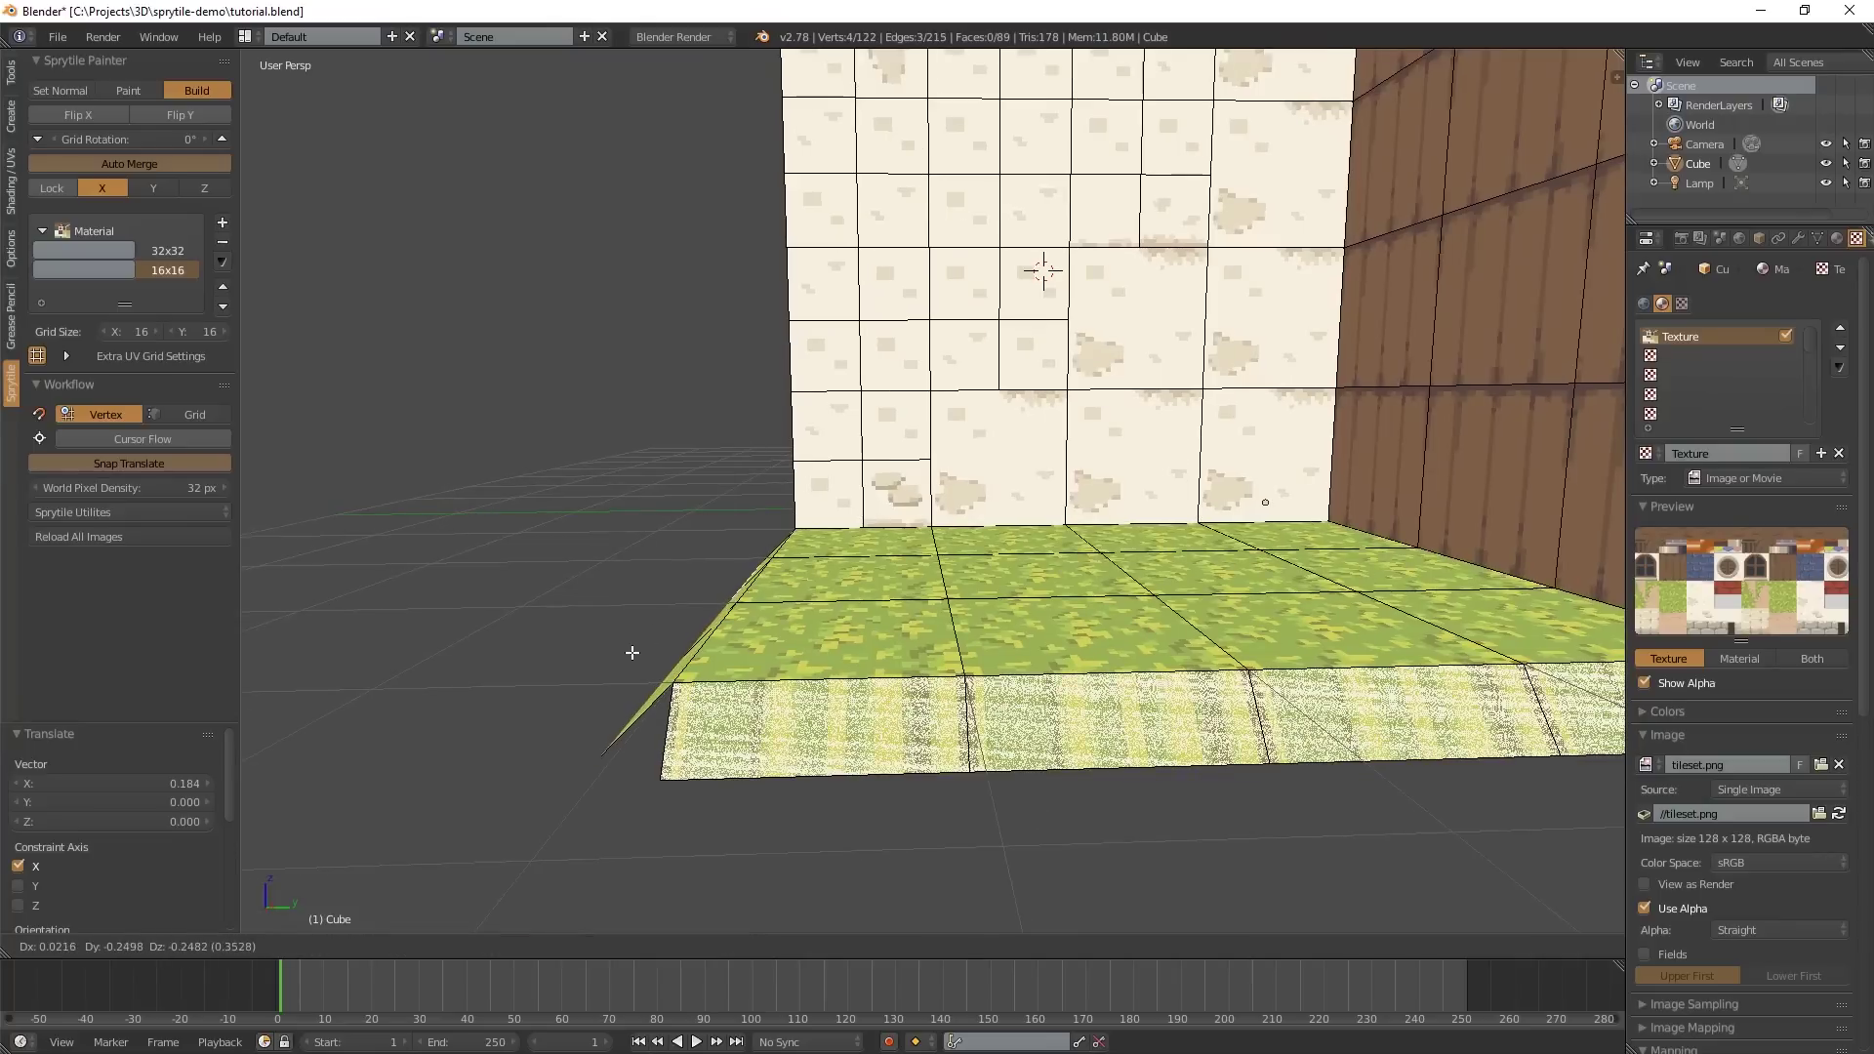
key(z)
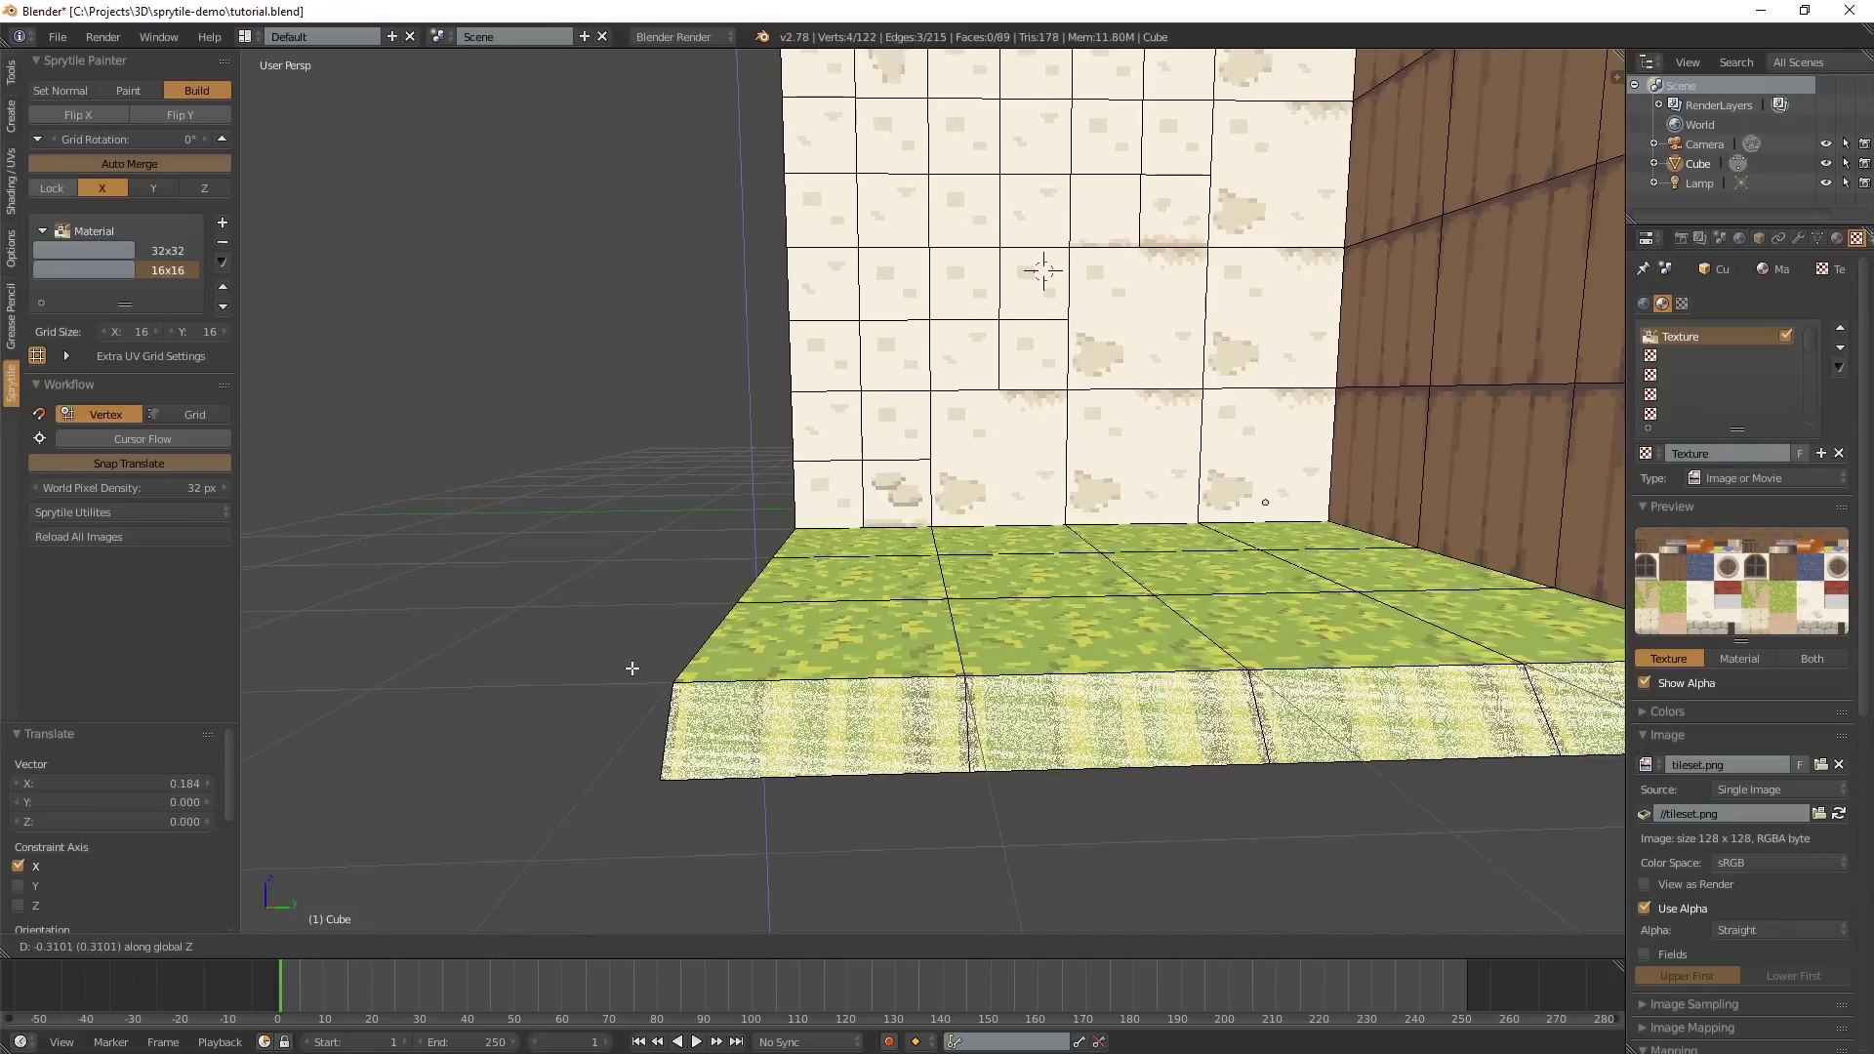
click(635, 663)
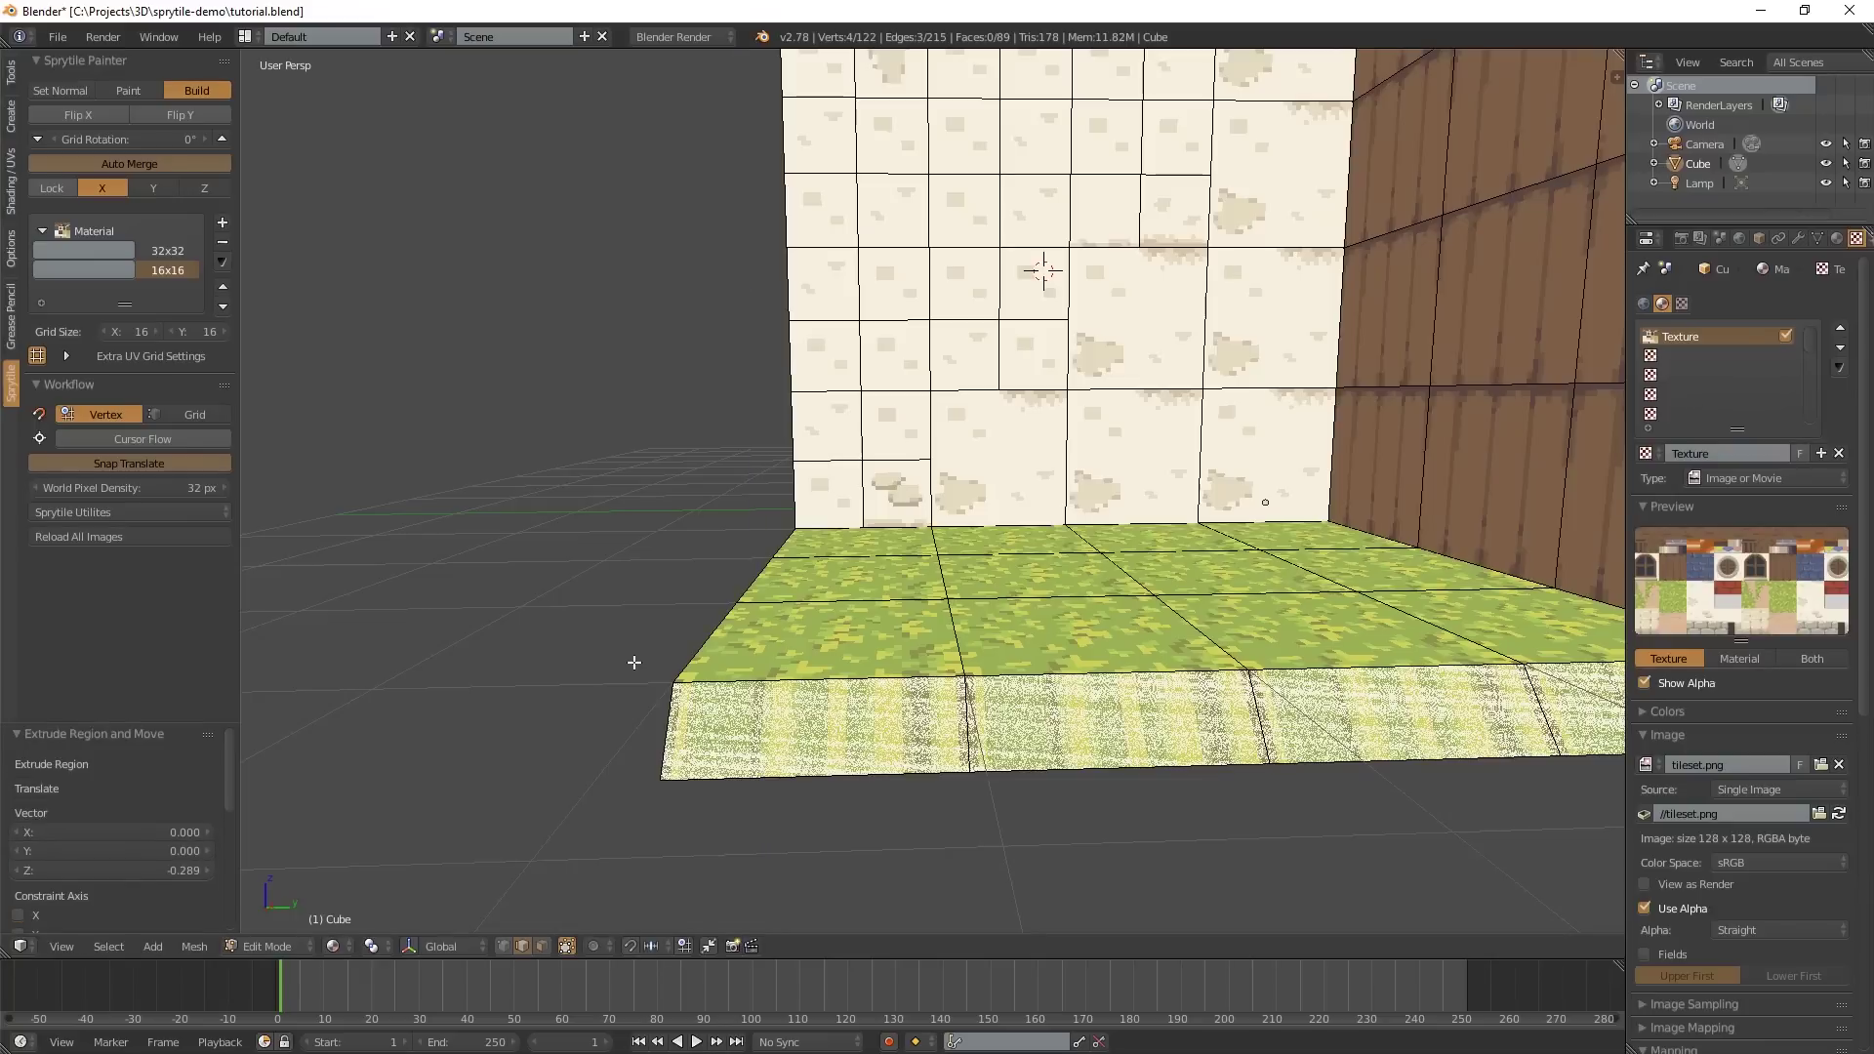
- Move the lower edges of the side strip outward by about -0.389 units along Y
key(g)
key(x)
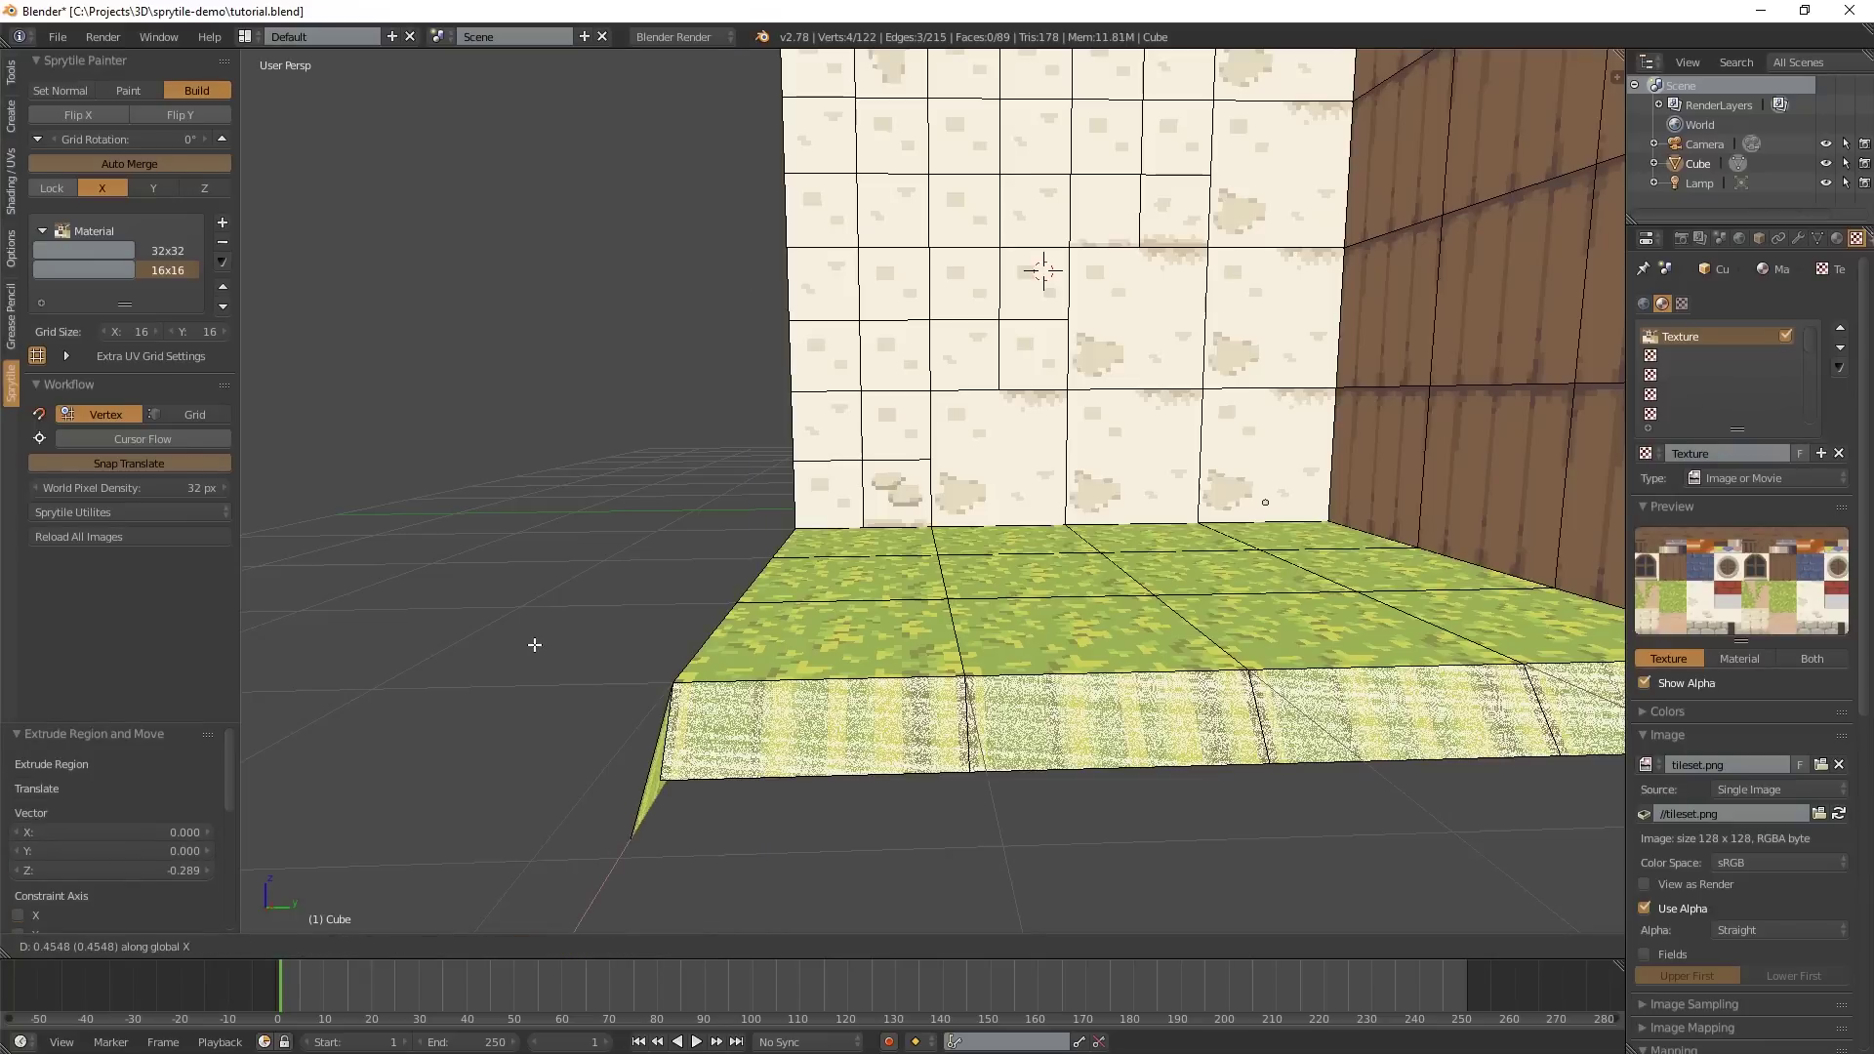
key(y)
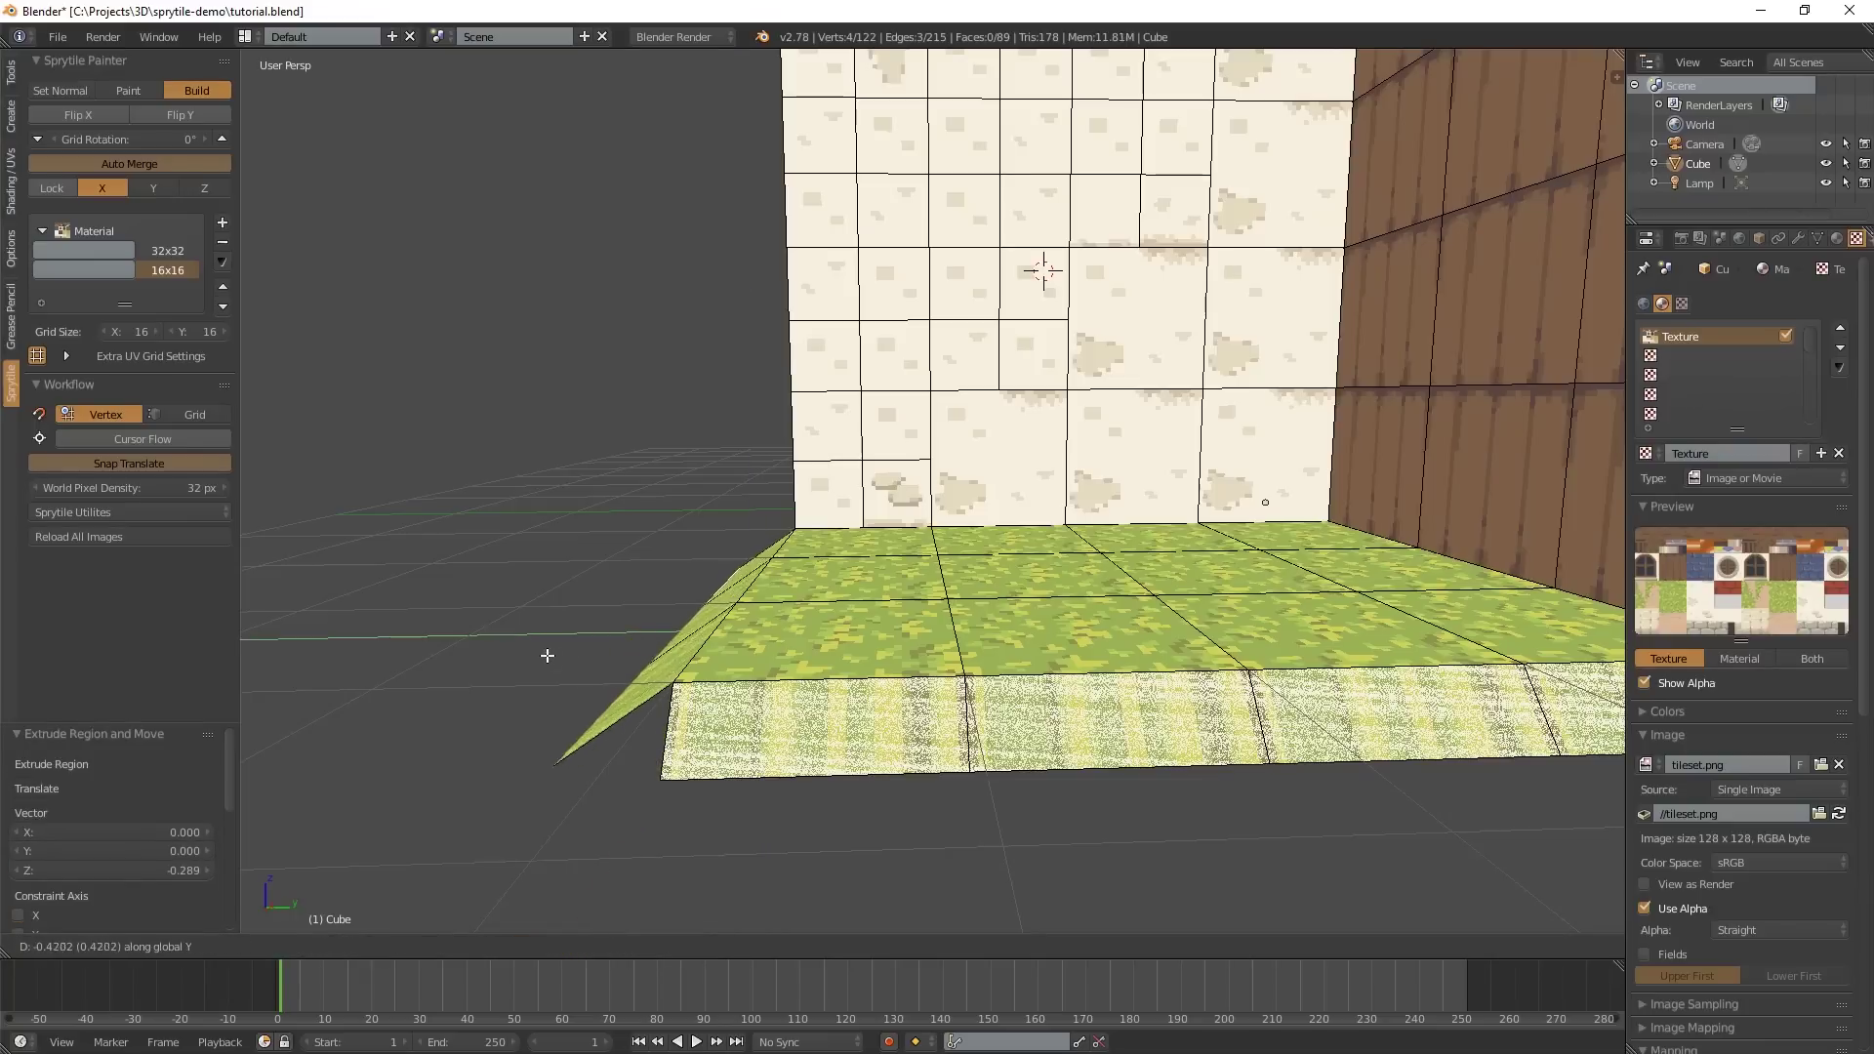
click(557, 657)
middle_drag(556, 657, 809, 742)
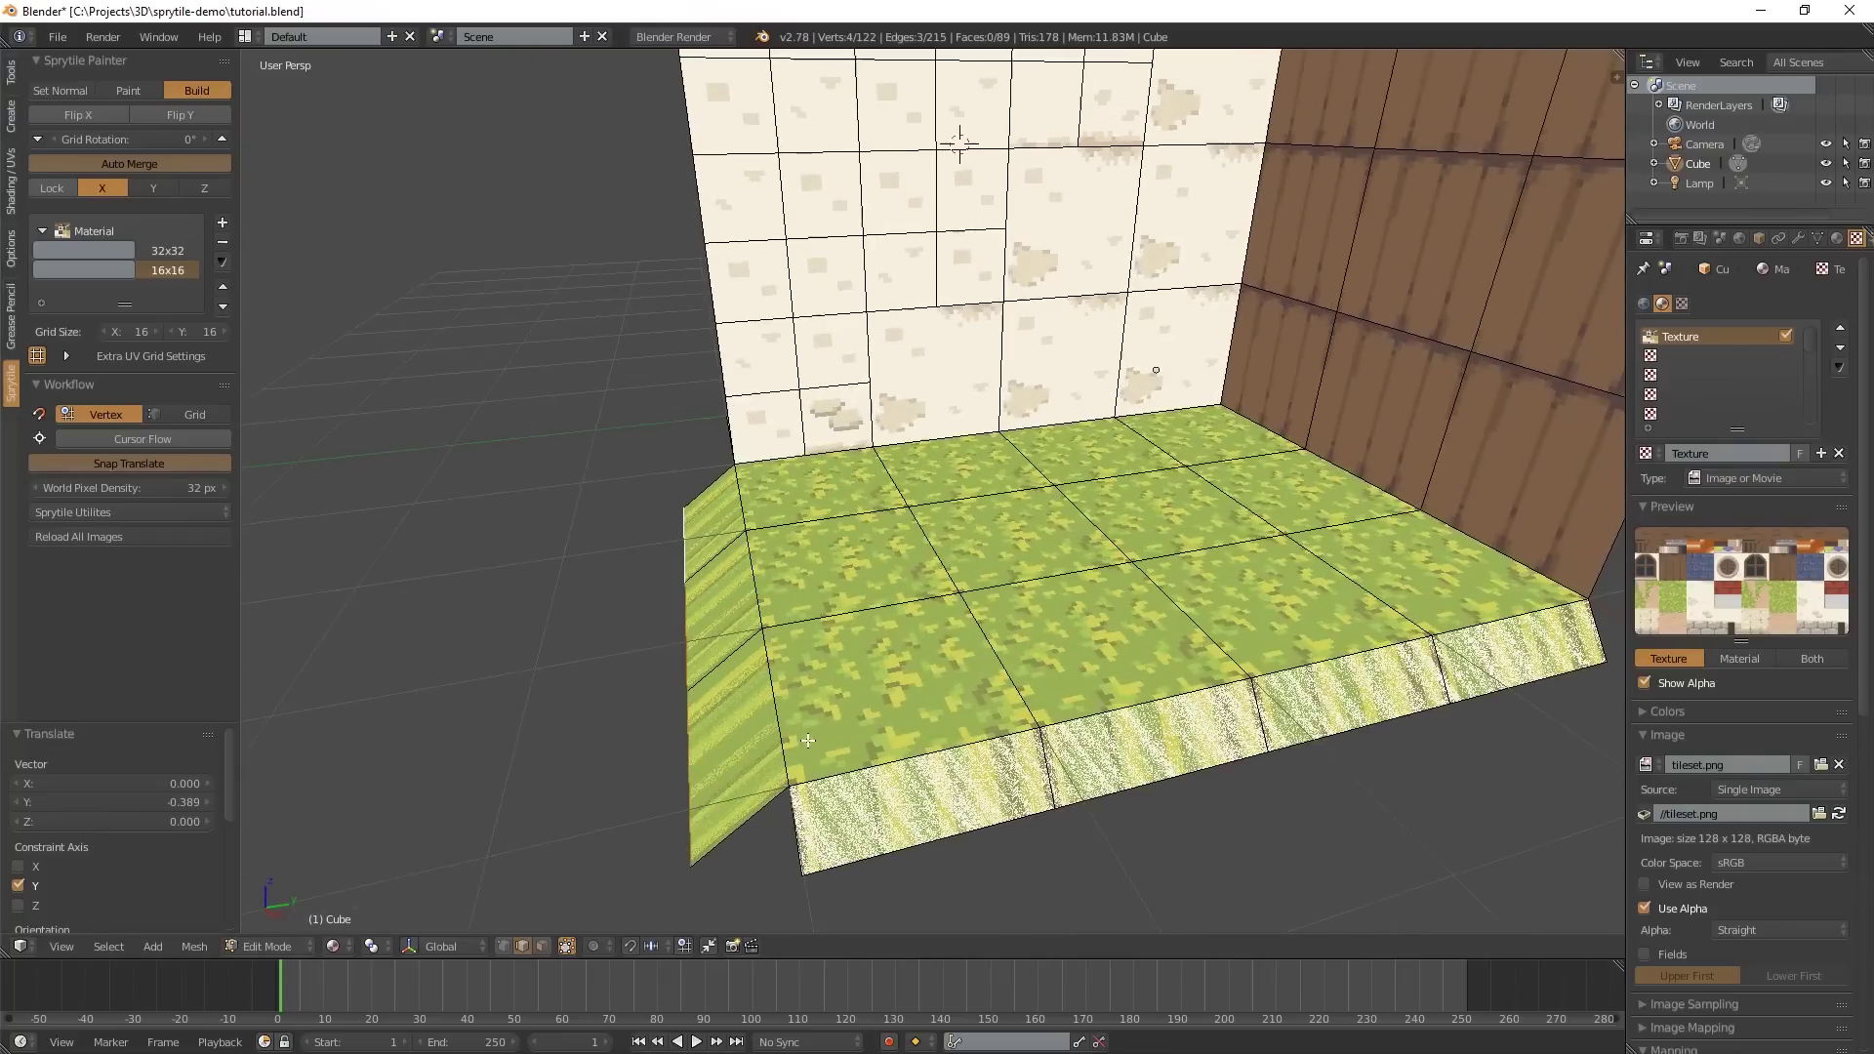
- Set the mesh select mode to Face and select the four sloped faces along the floor's front edge
shift+middle_drag(1083, 791, 864, 671)
key(ctrl+Tab)
click(735, 598)
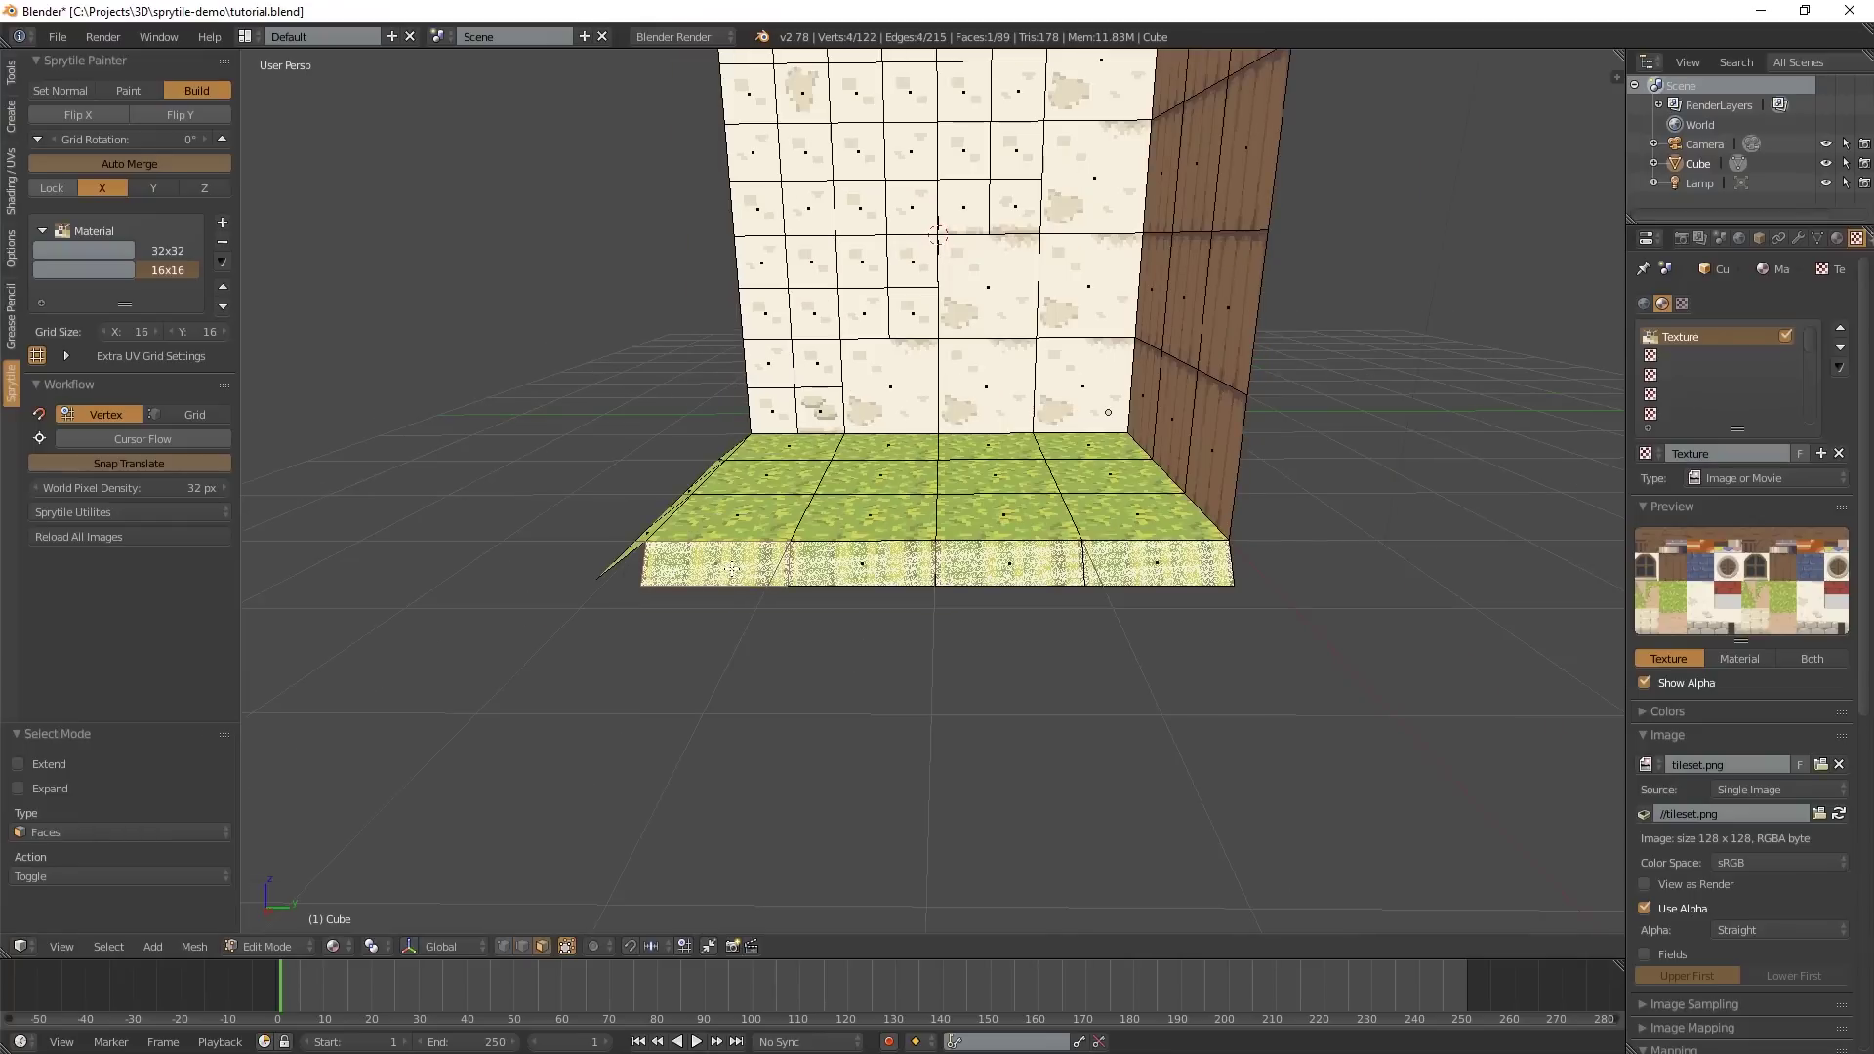
shift+right_click(865, 561)
shift+right_click(1015, 571)
shift+right_click(1172, 580)
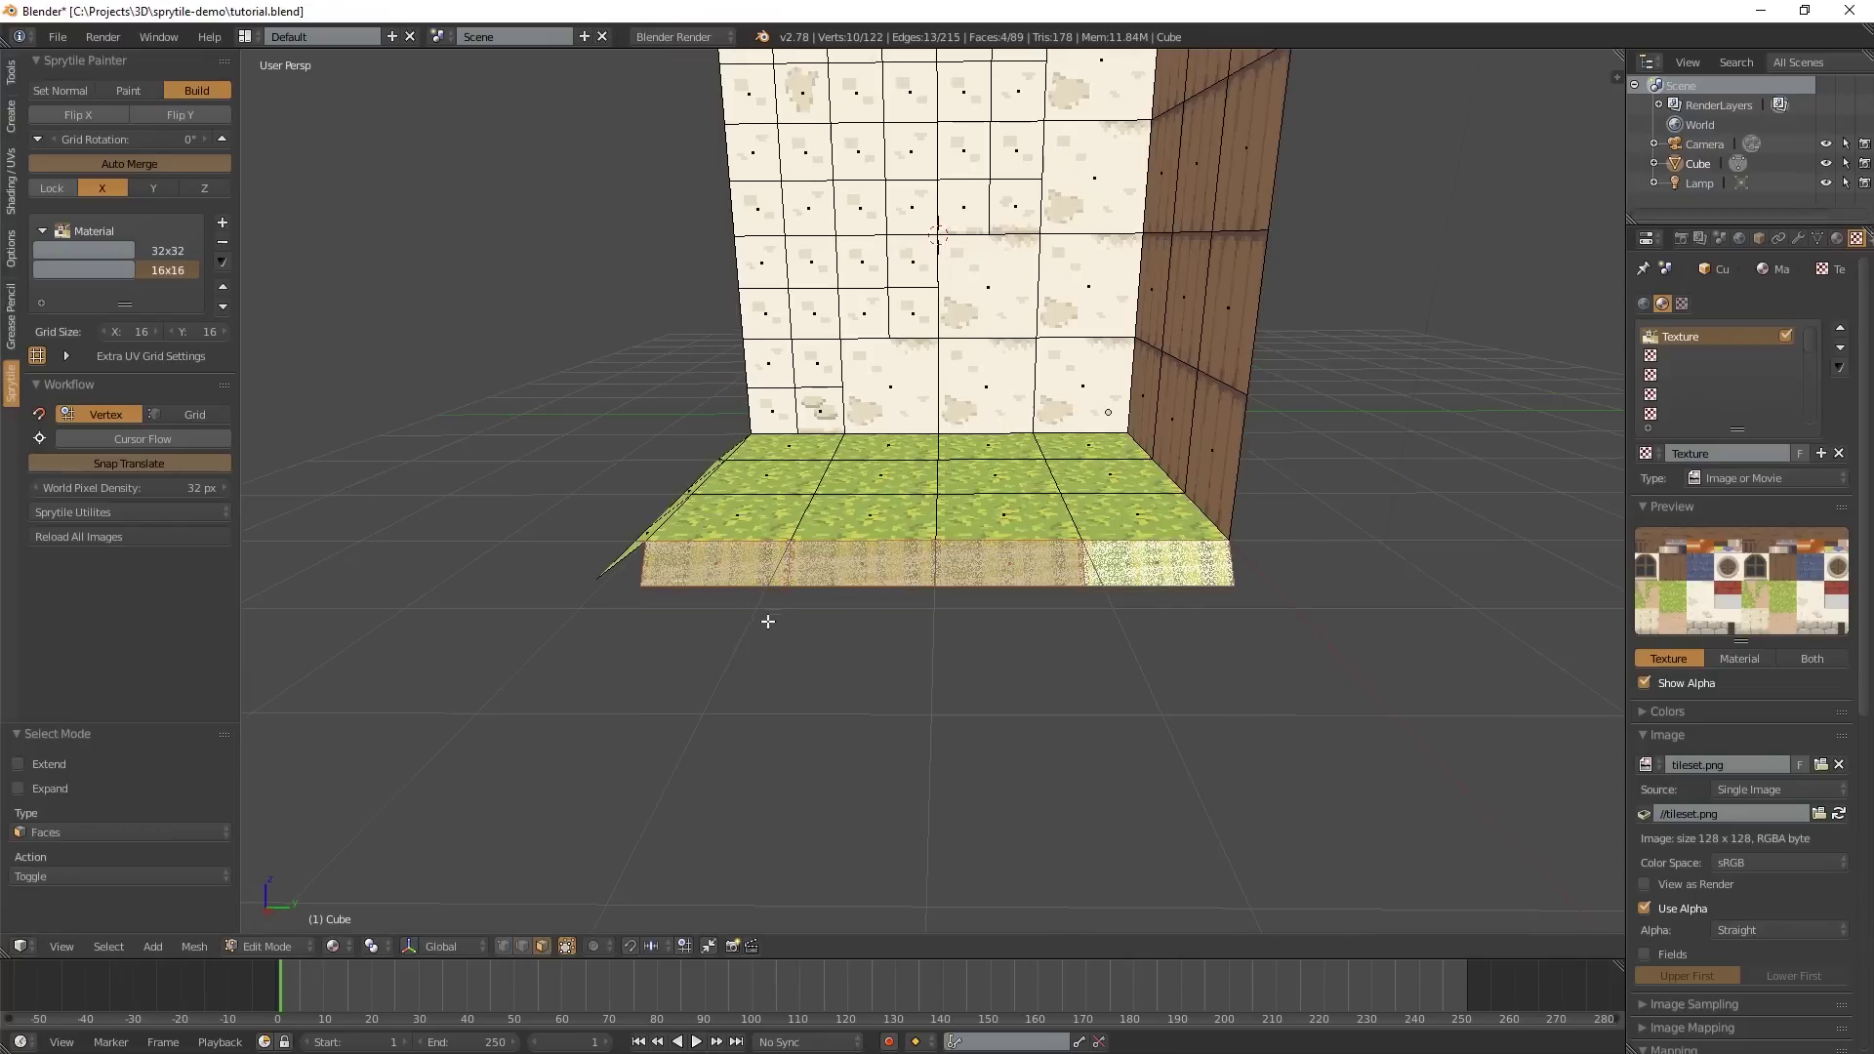
- Examine the stretched textures on the side and front slopes by selecting their faces, ending with everything deselected
middle_drag(769, 622, 1023, 548)
right_click(967, 495)
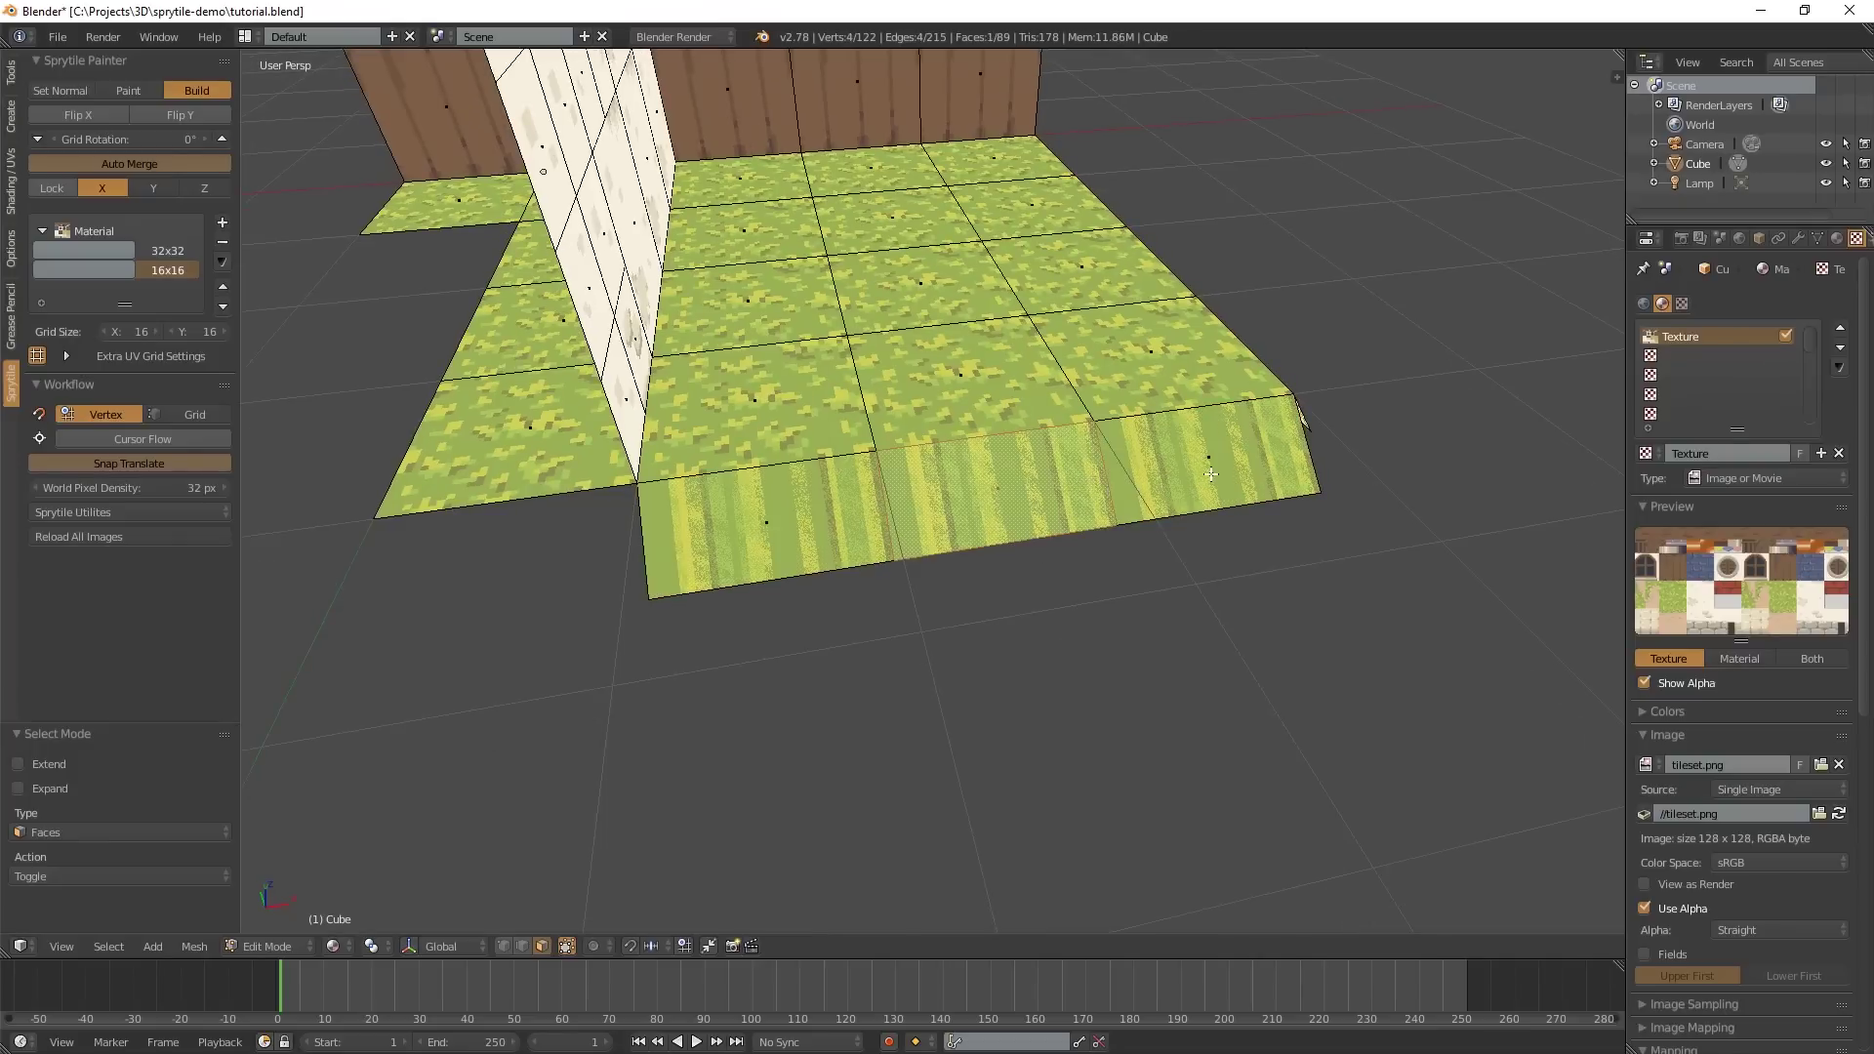
middle_drag(768, 521, 1063, 509)
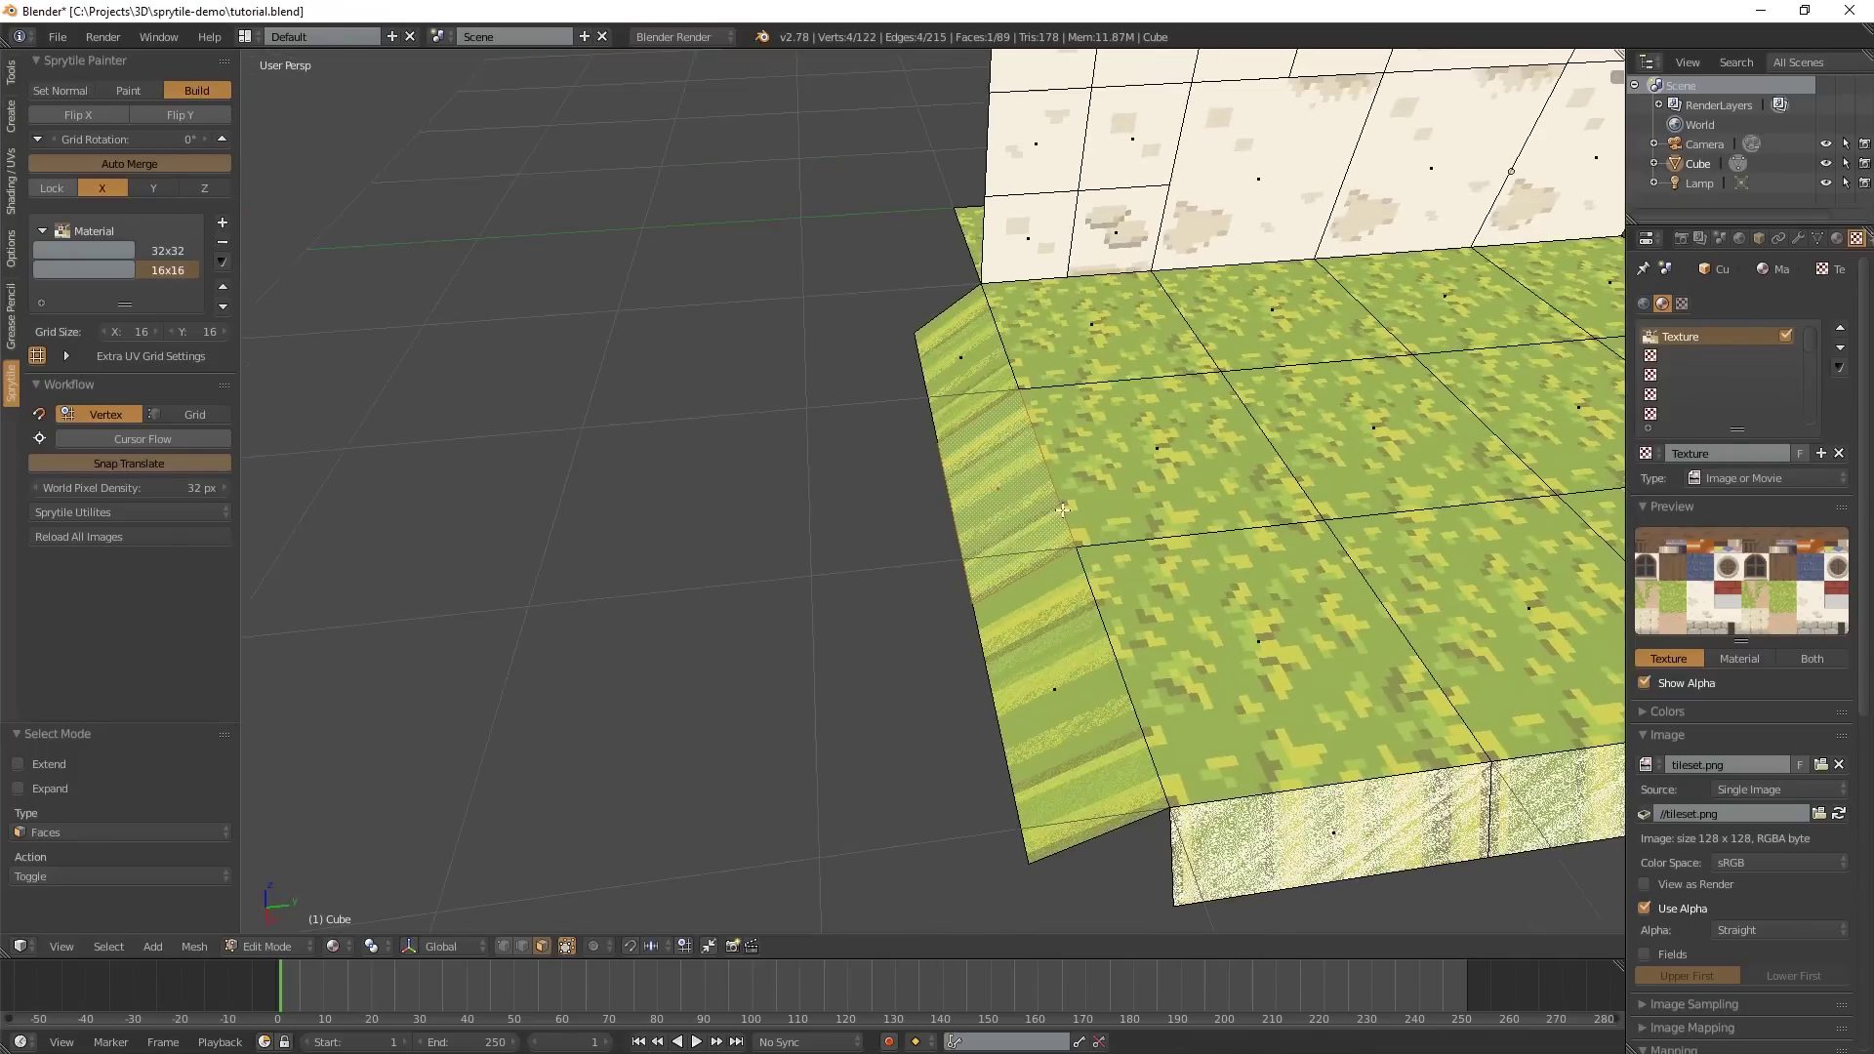
shift+middle_drag(1318, 671, 381, 631)
scroll(1015, 673, down, 4)
middle_drag(1000, 664, 818, 670)
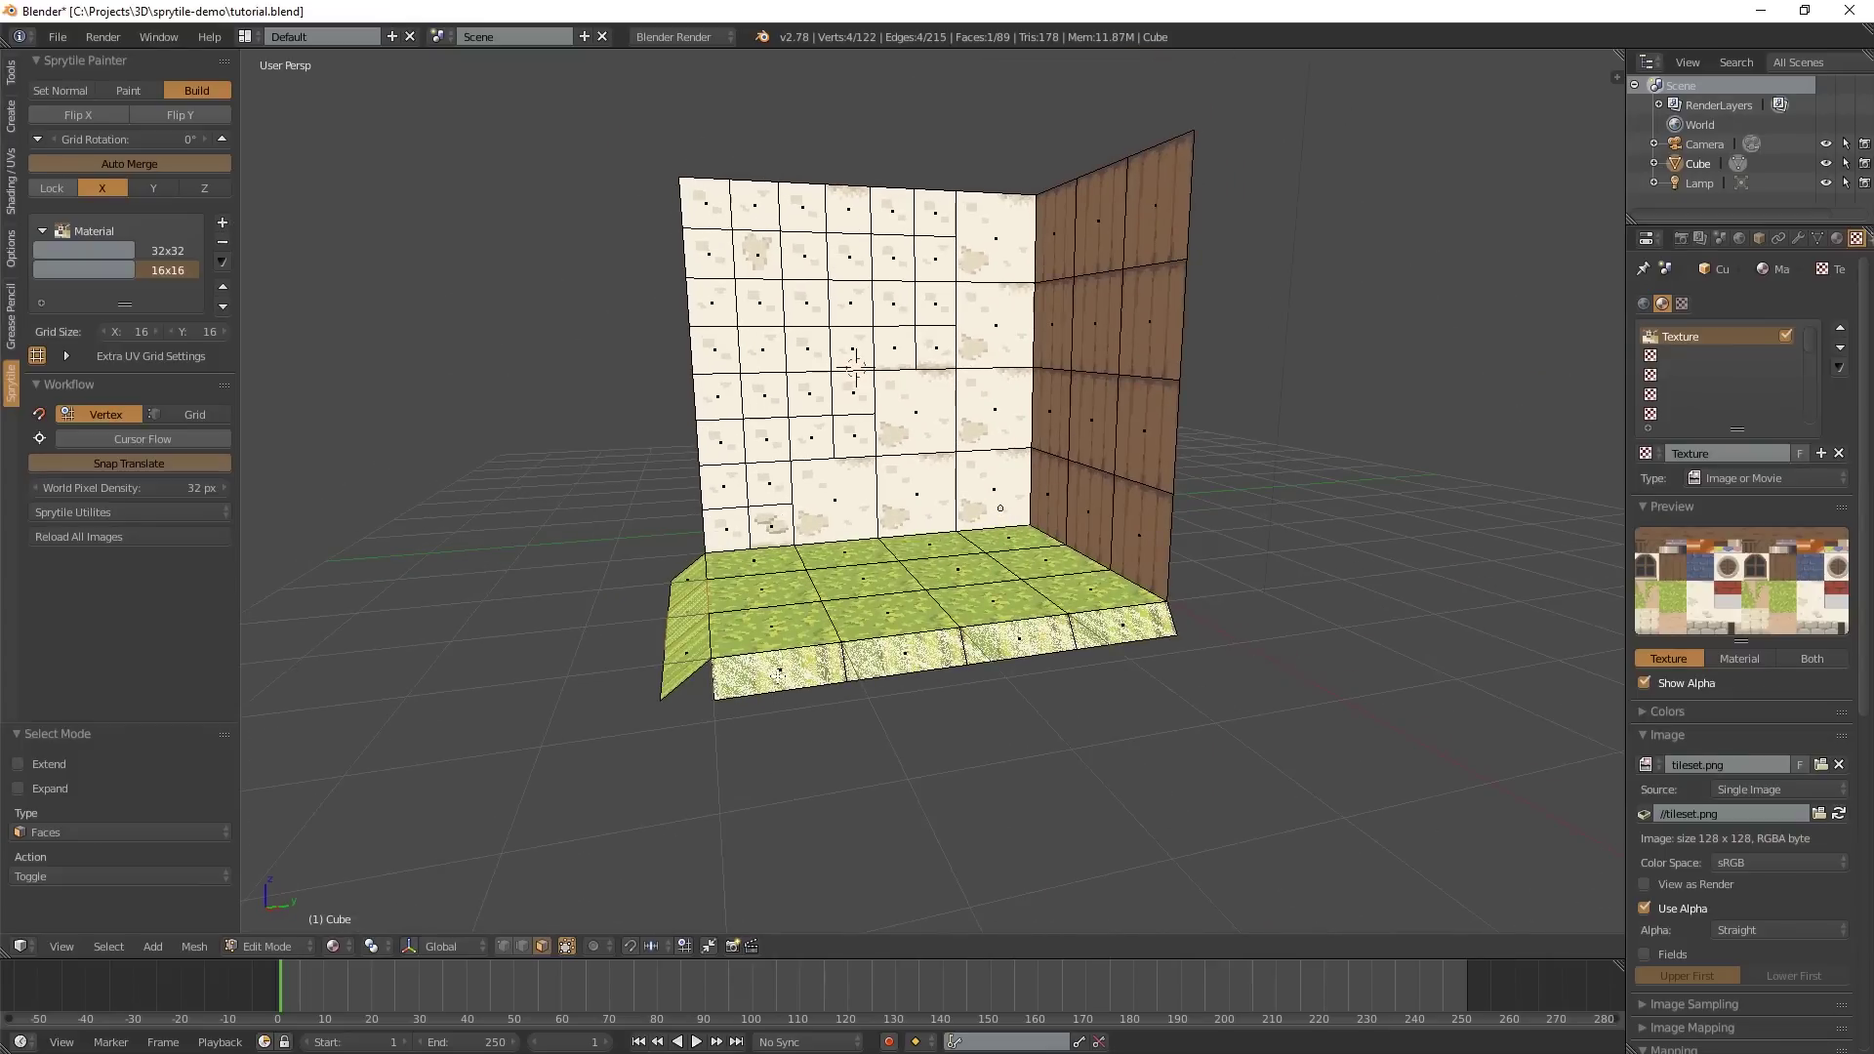
drag(778, 674, 1132, 627)
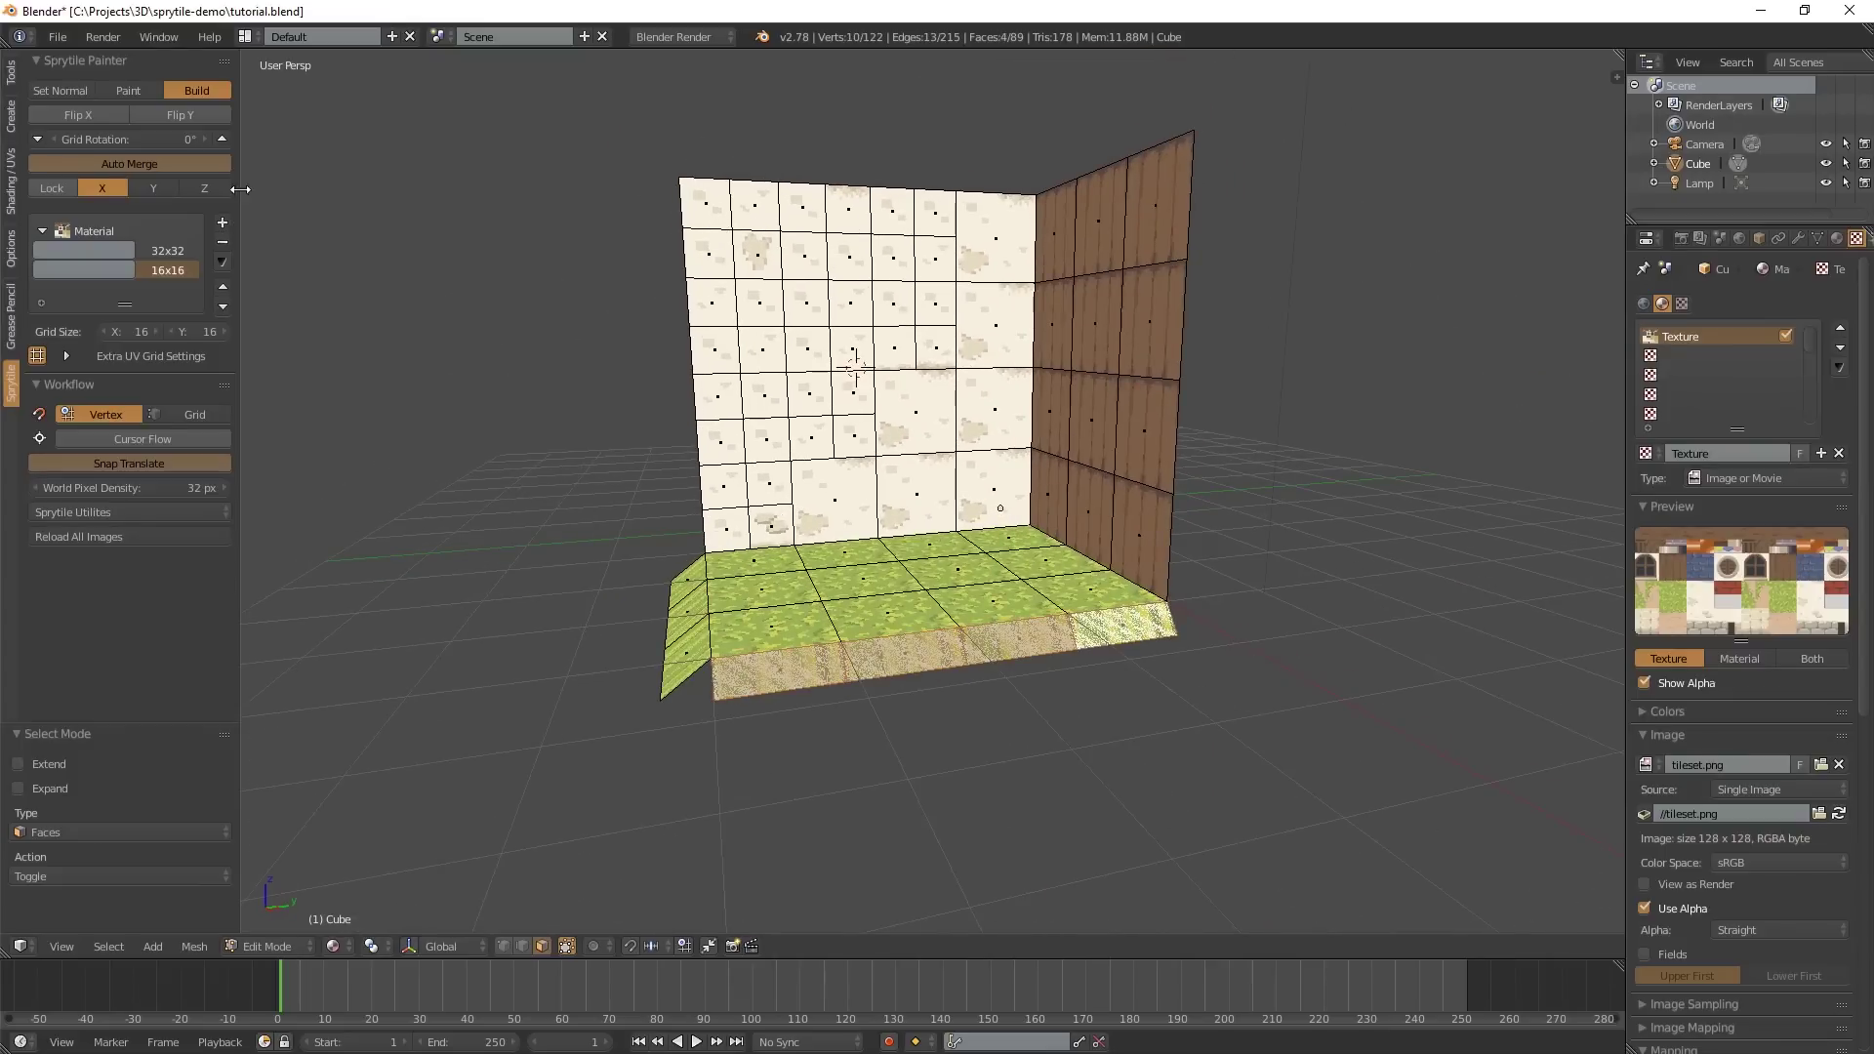
key(a)
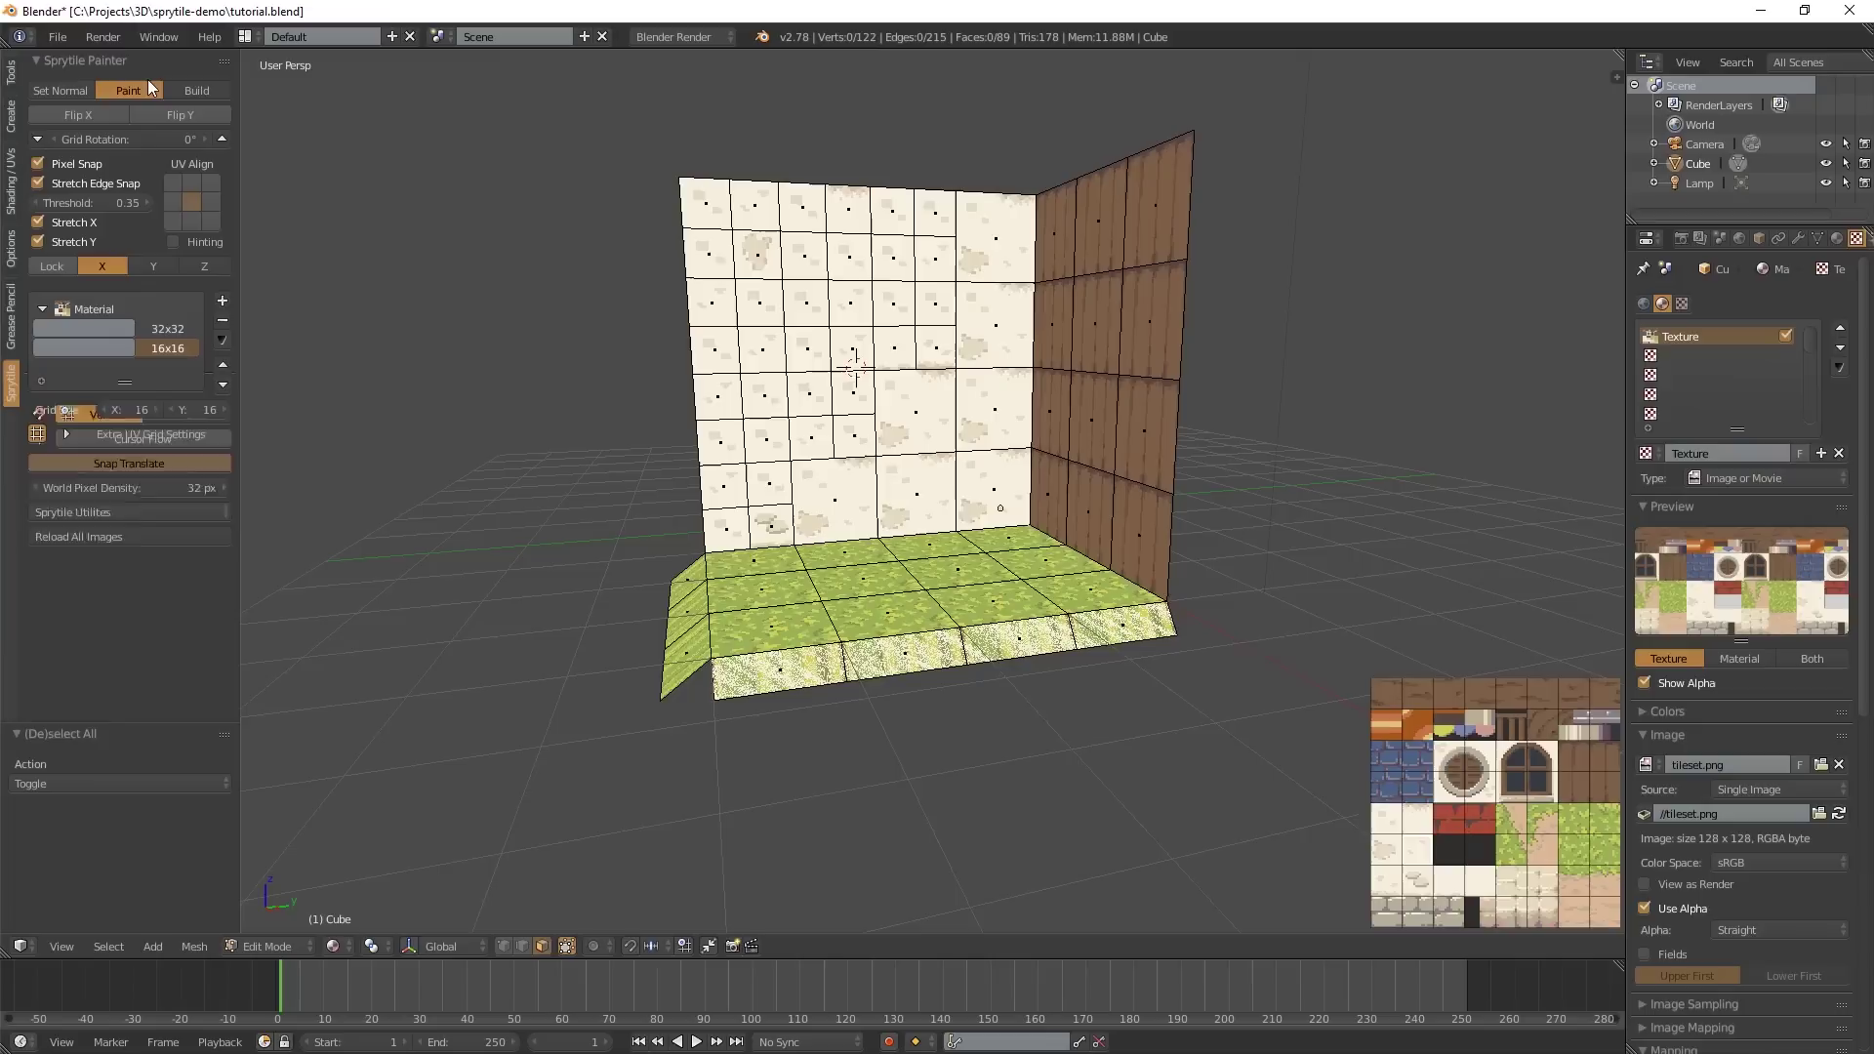
- Switch Sprytile to Paint mode with the 32x32 grid and pick the grass-topped dirt tile
click(127, 90)
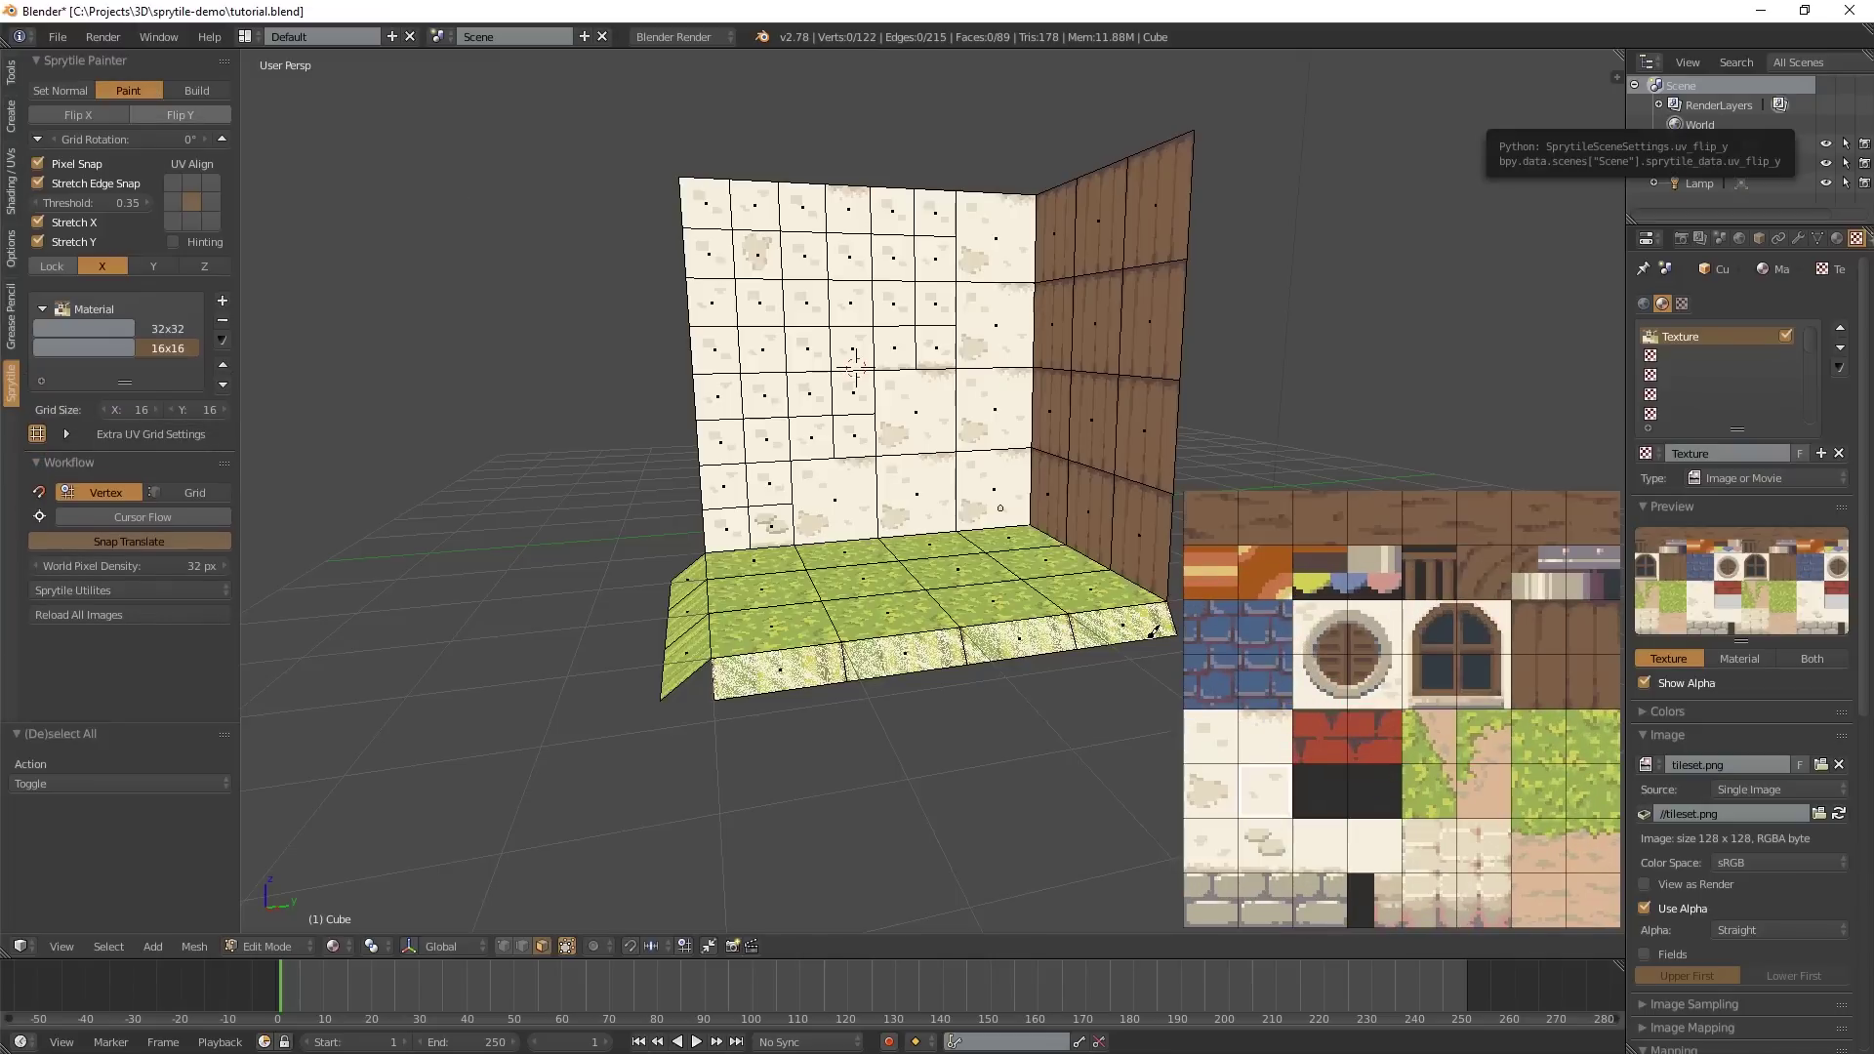
middle_drag(1037, 652, 917, 636)
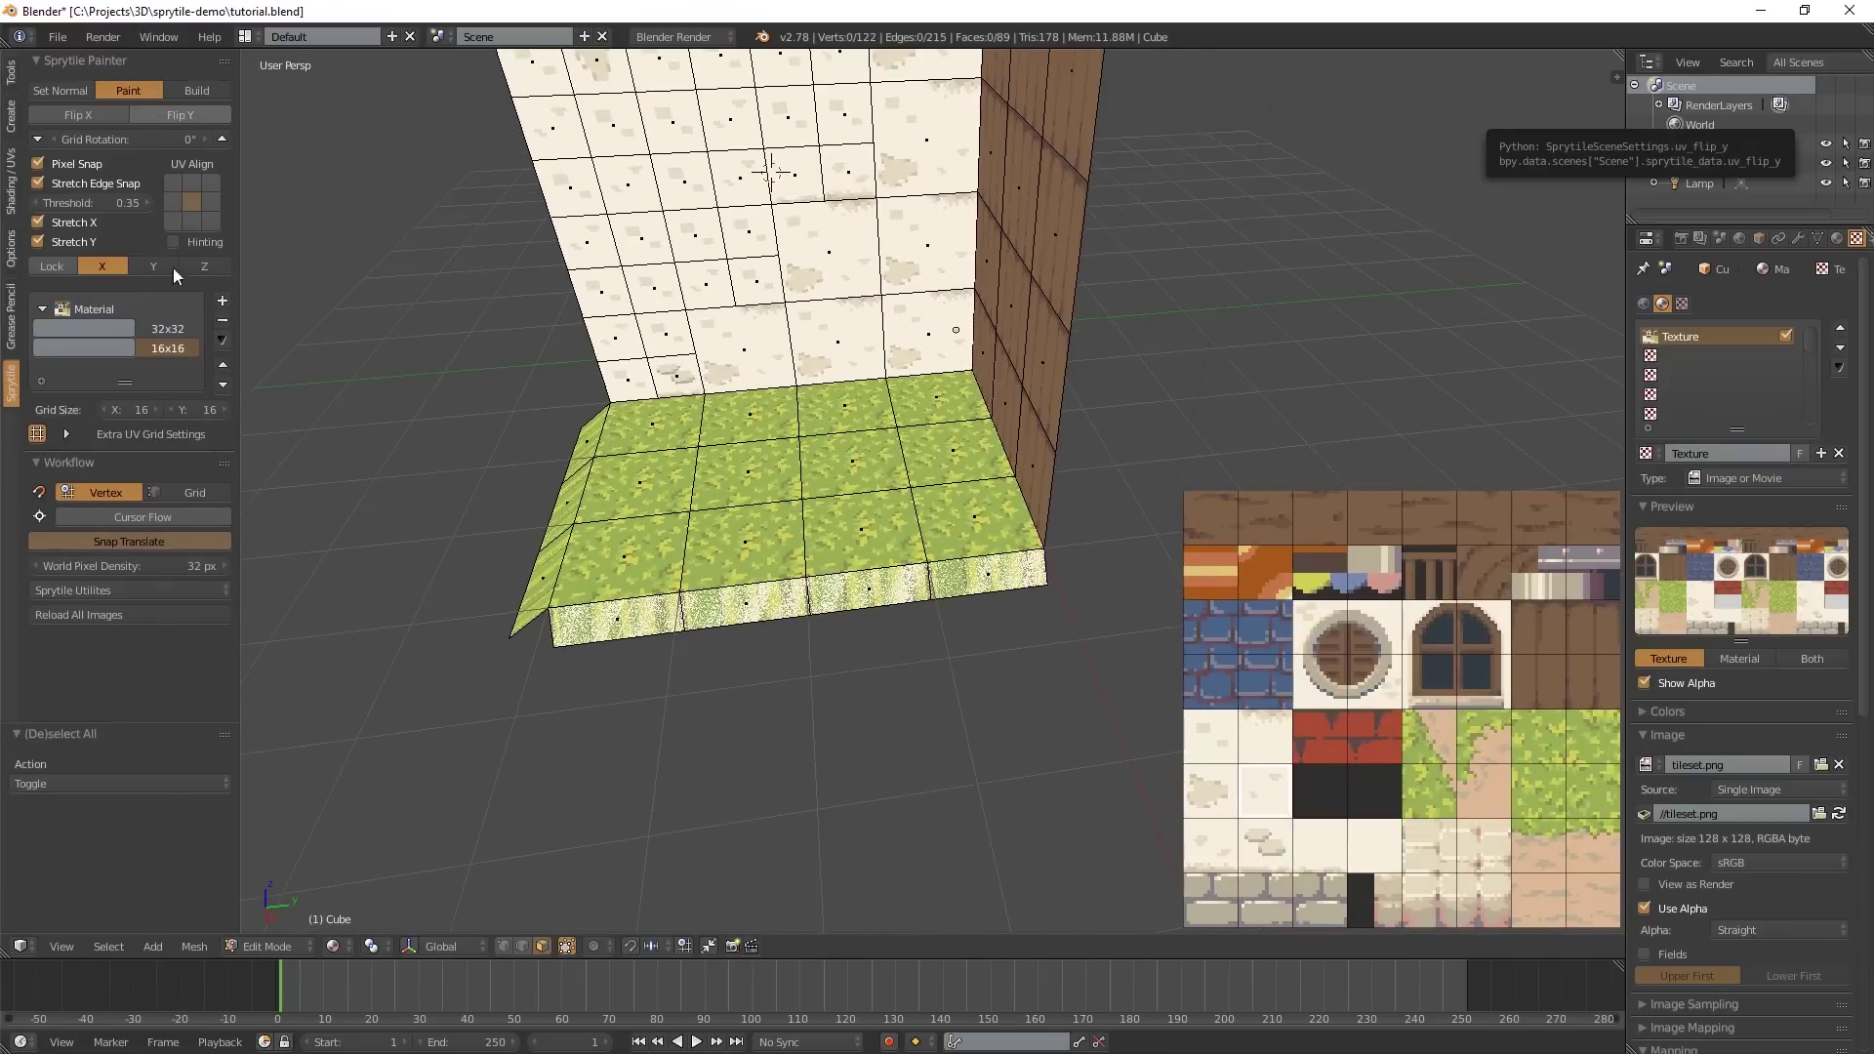
click(174, 325)
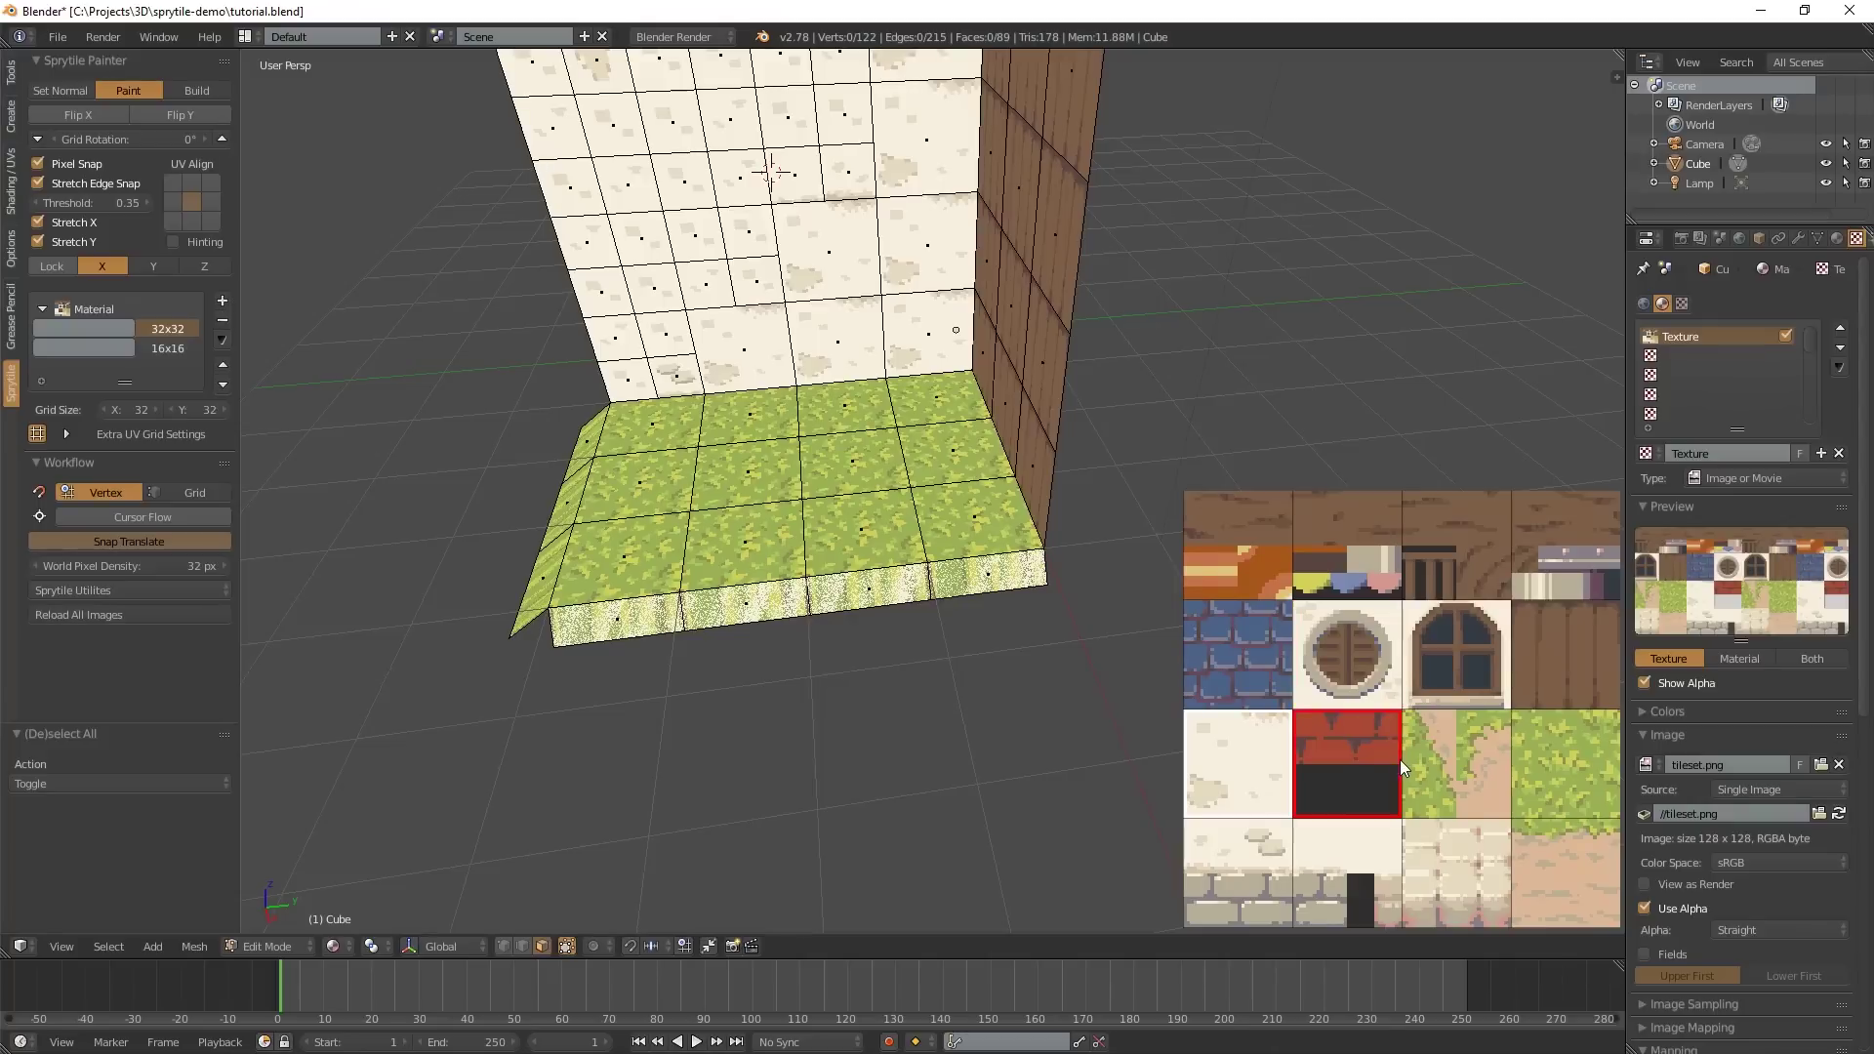
ctrl+scroll(1431, 732, down, 4)
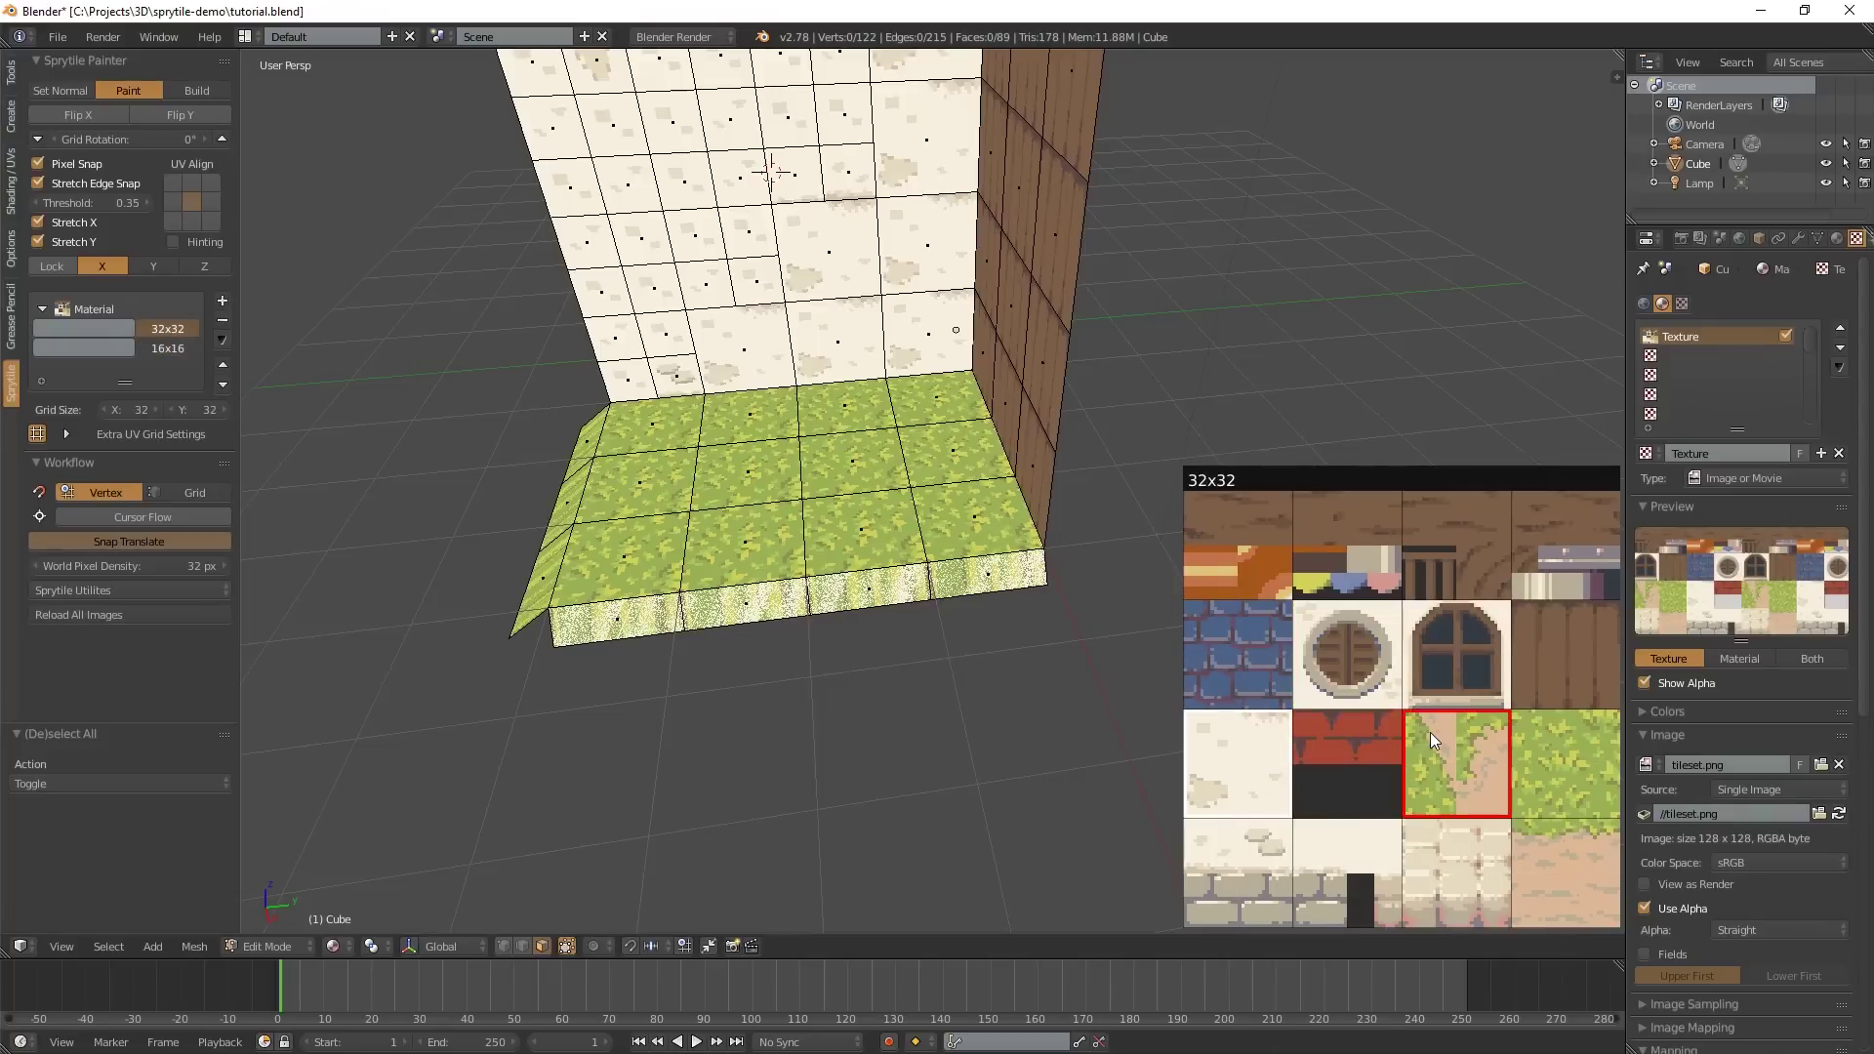
scroll(1432, 732, down, 2)
click(1544, 870)
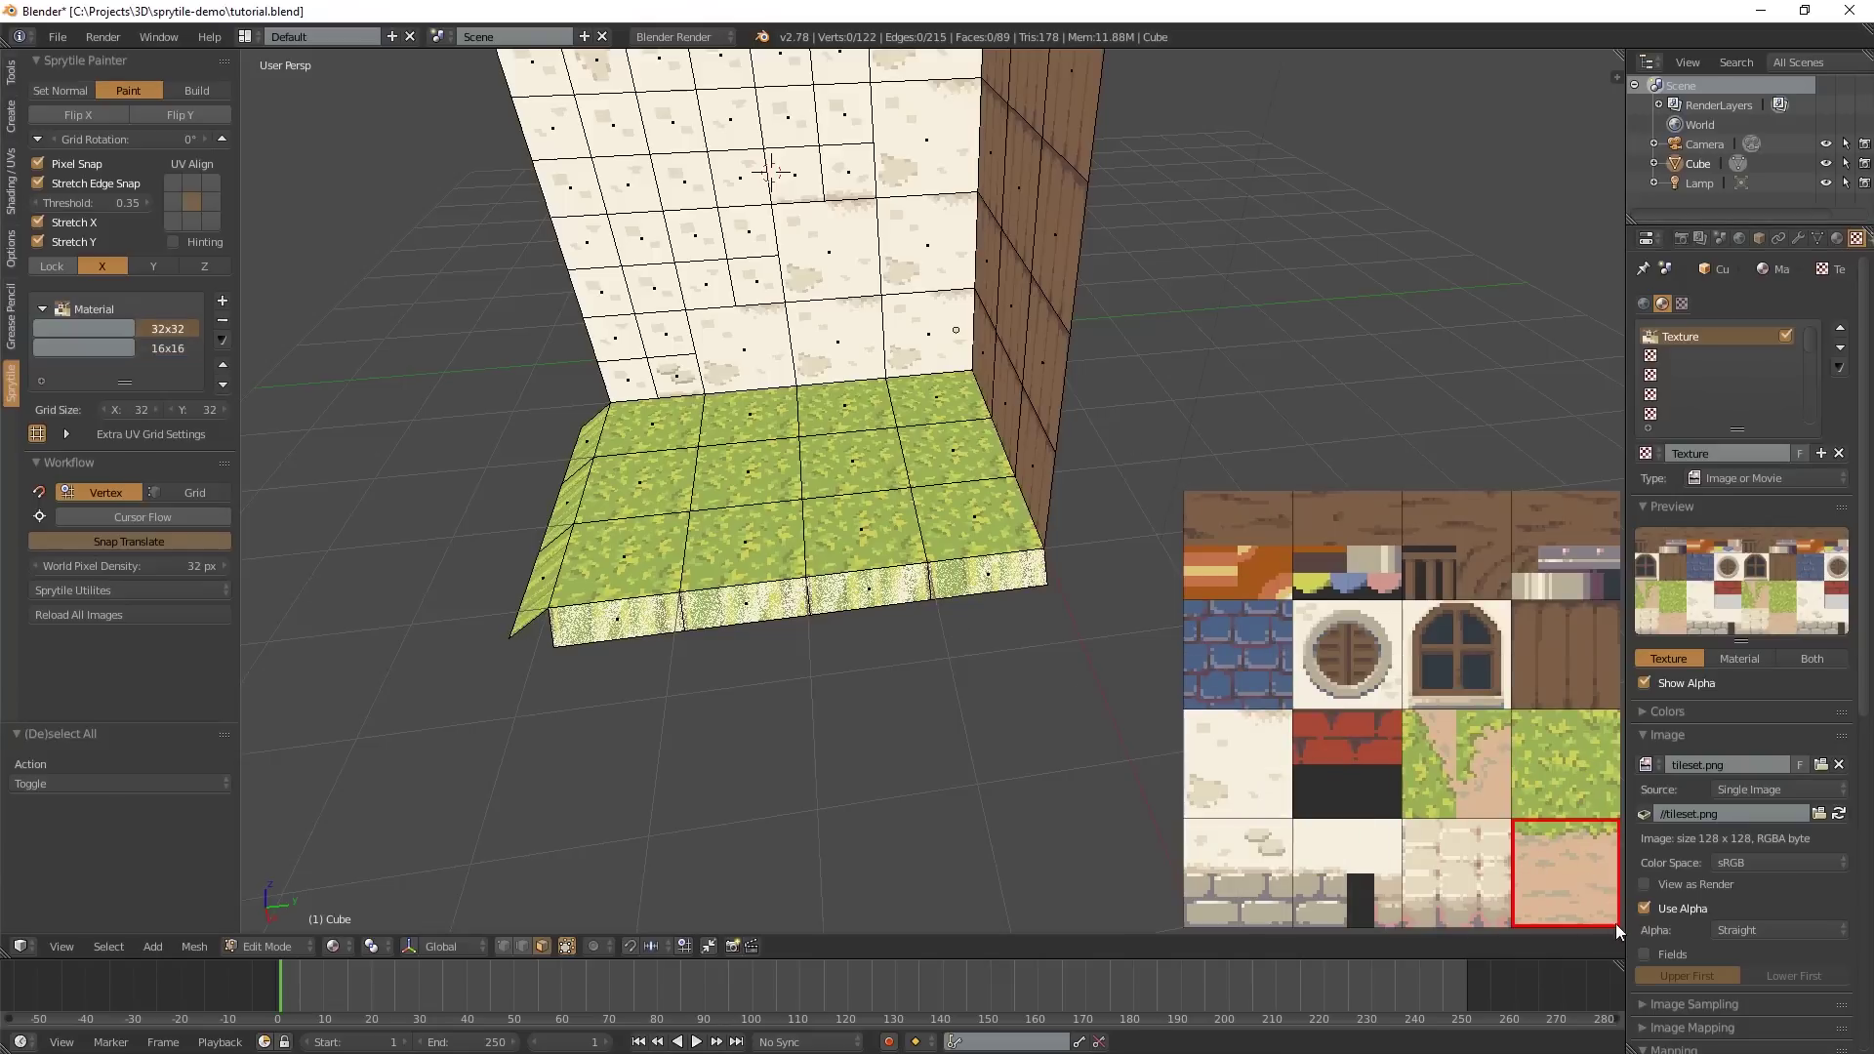
- Paint the grass-topped dirt tile onto the four front slope faces with X and Y stretching on
middle_drag(755, 654, 781, 289)
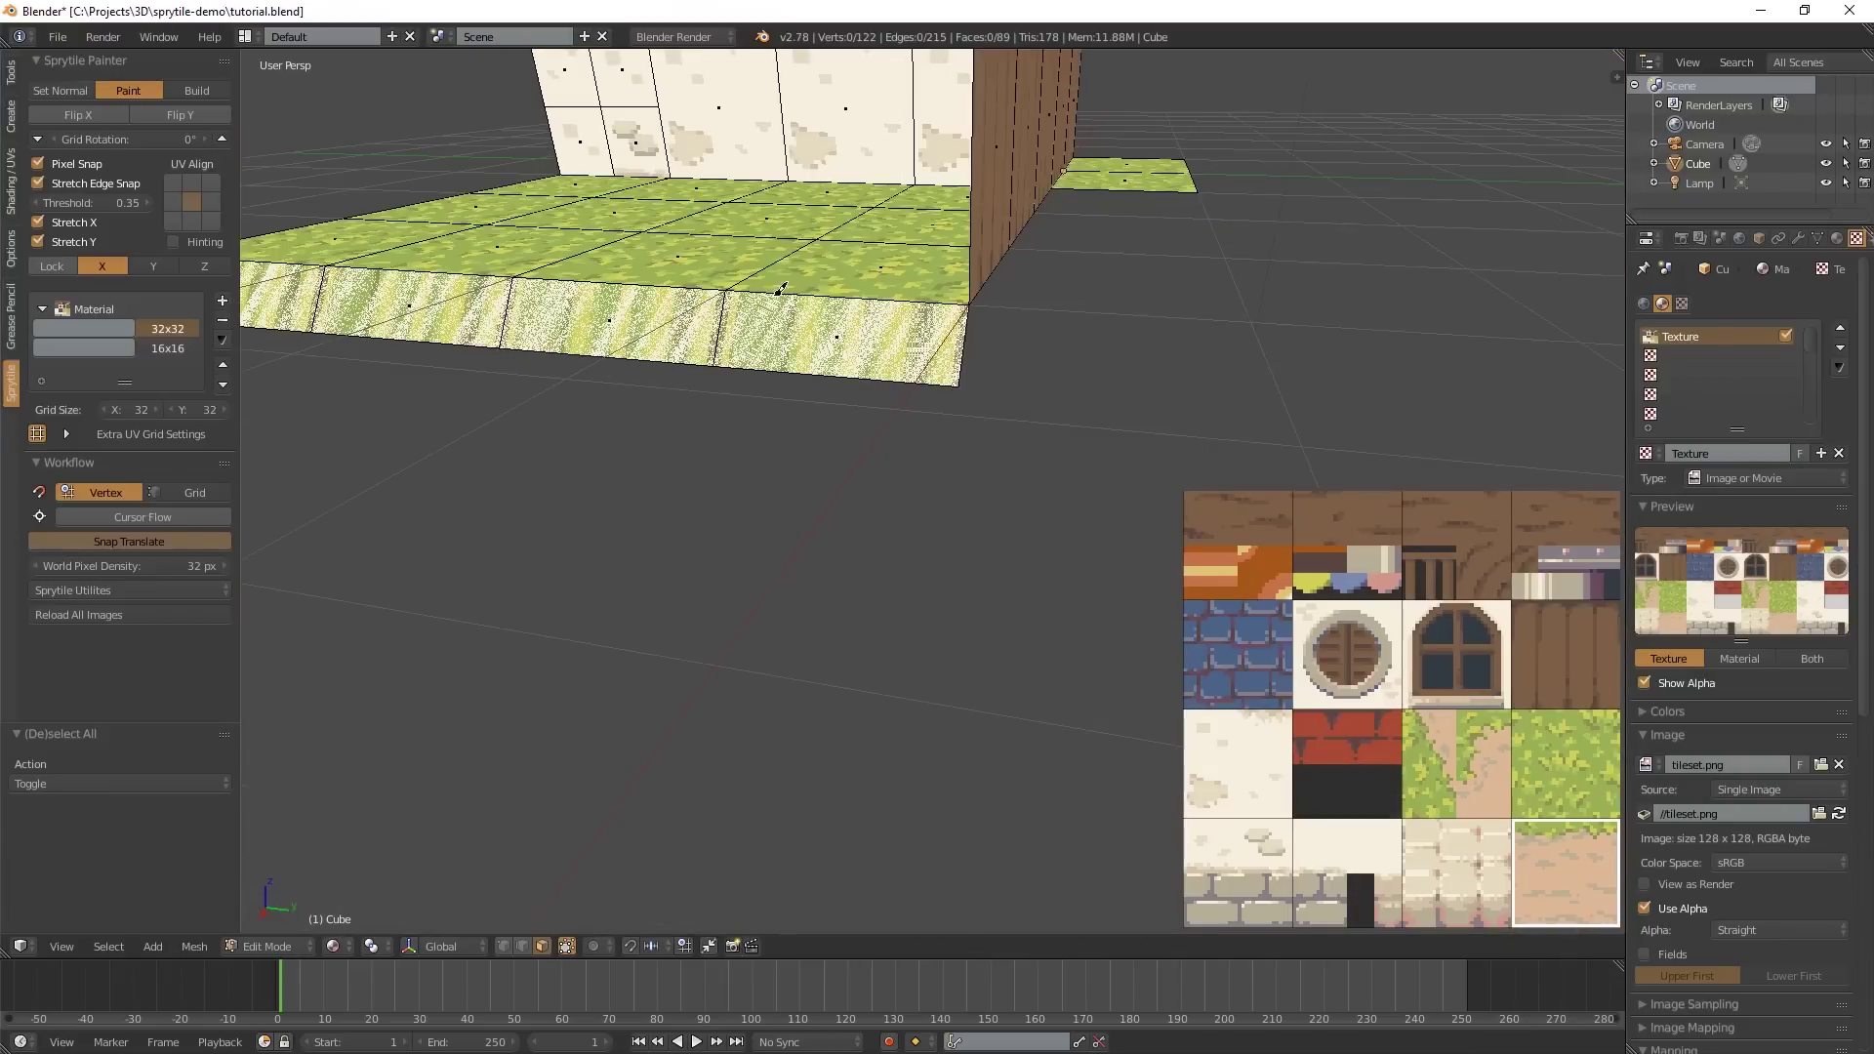
scroll(946, 481, down, 3)
scroll(921, 490, up, 5)
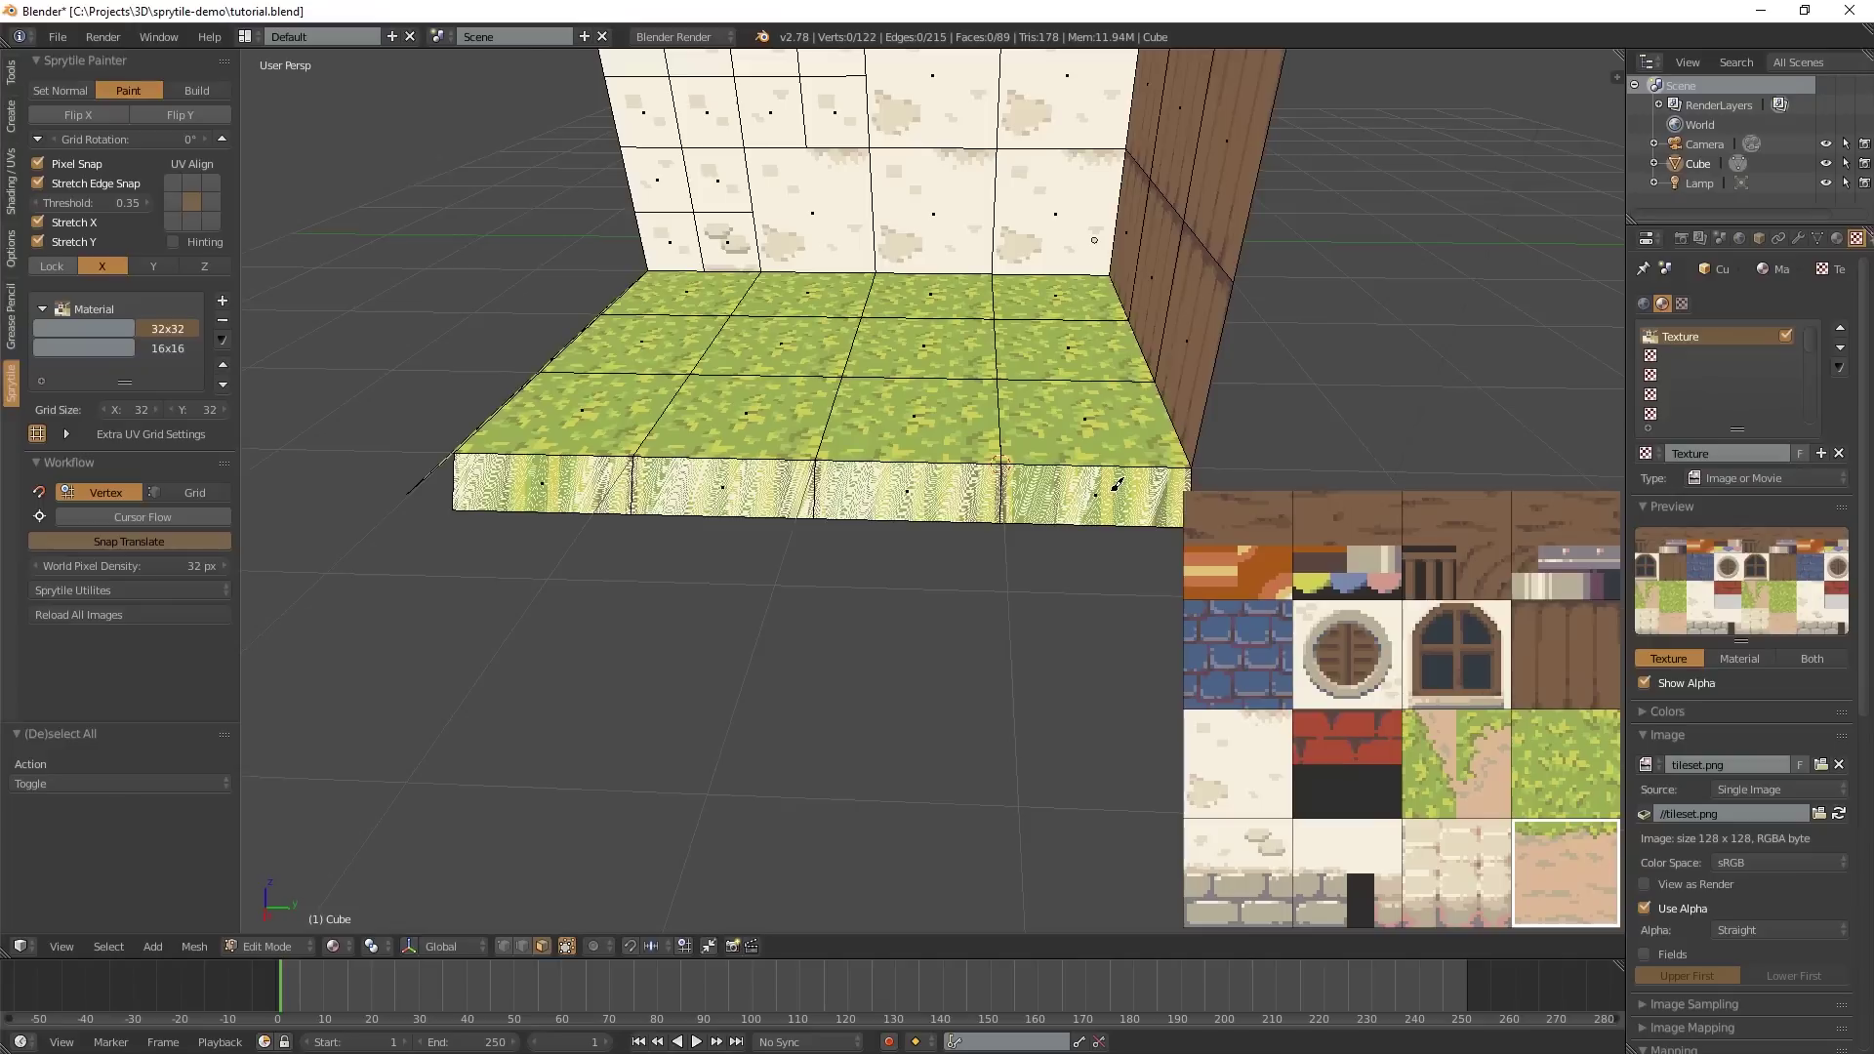
click(1116, 481)
click(923, 478)
click(729, 477)
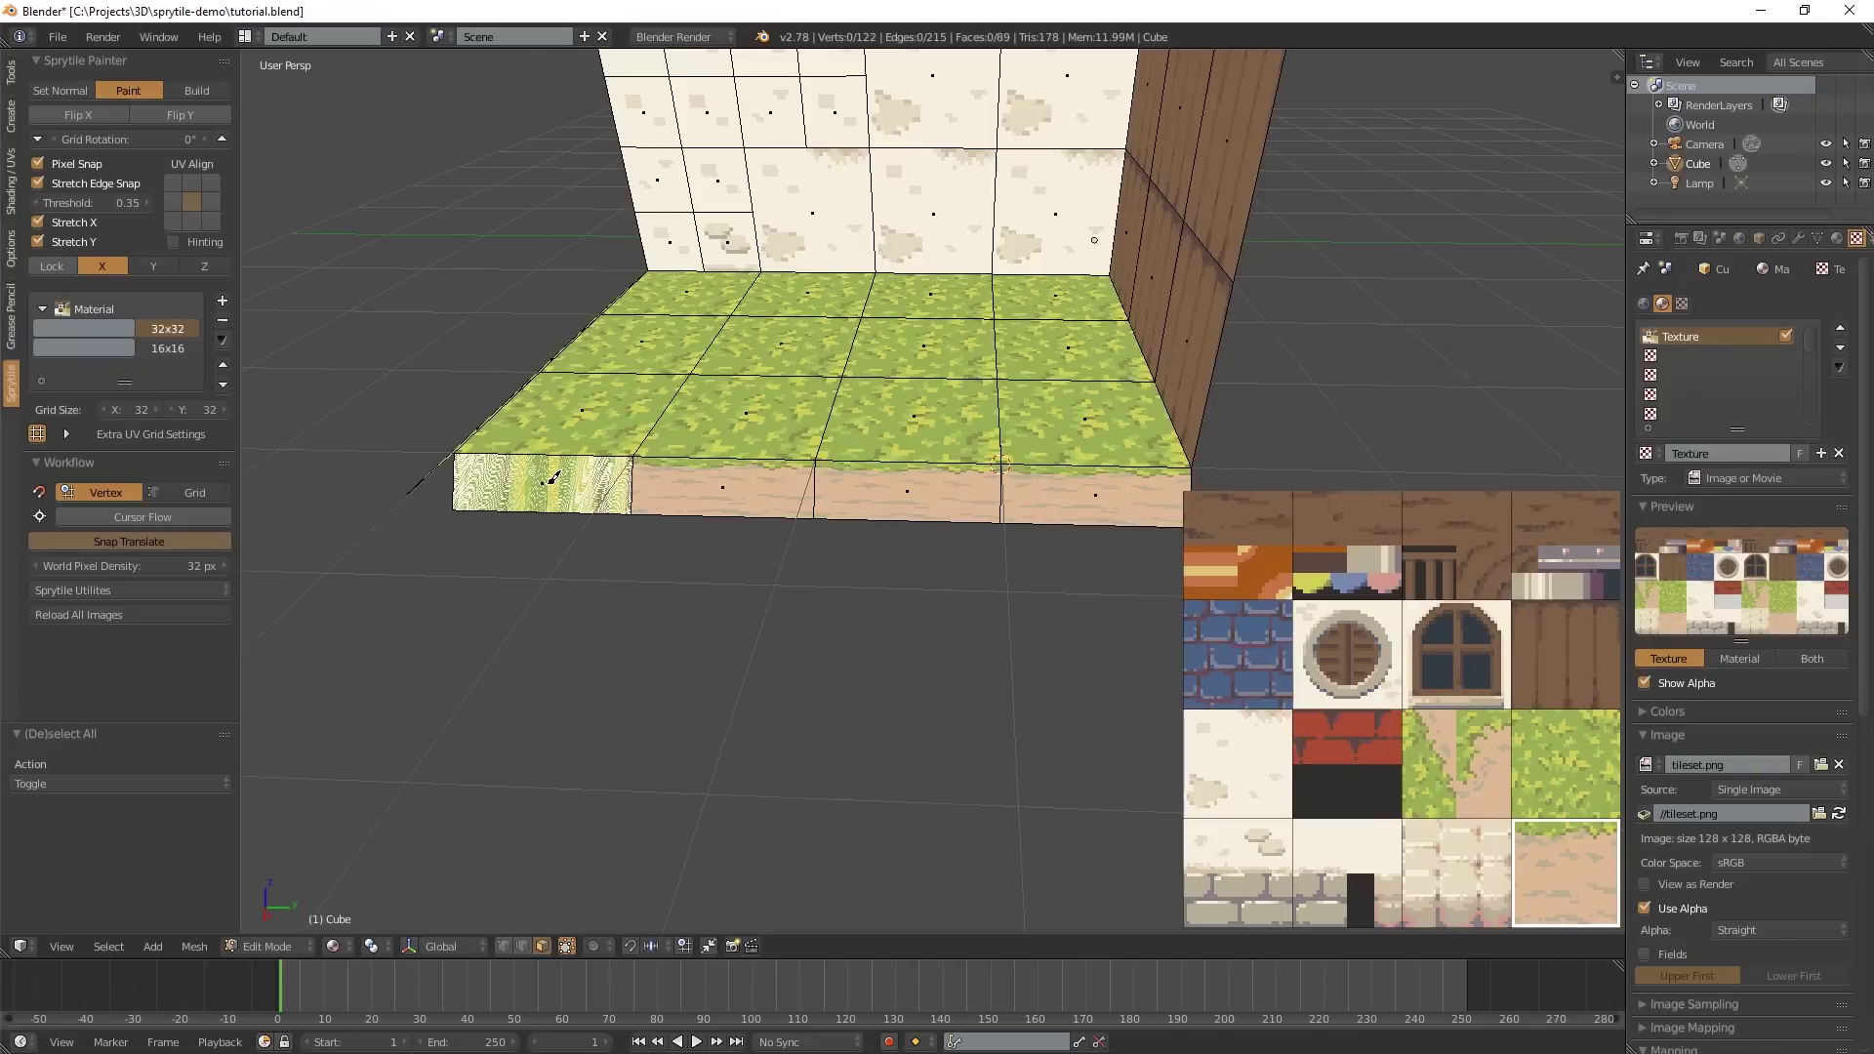
click(553, 477)
scroll(547, 469, up, 2)
middle_drag(679, 509, 691, 546)
scroll(1349, 654, down, 2)
middle_drag(769, 630, 887, 586)
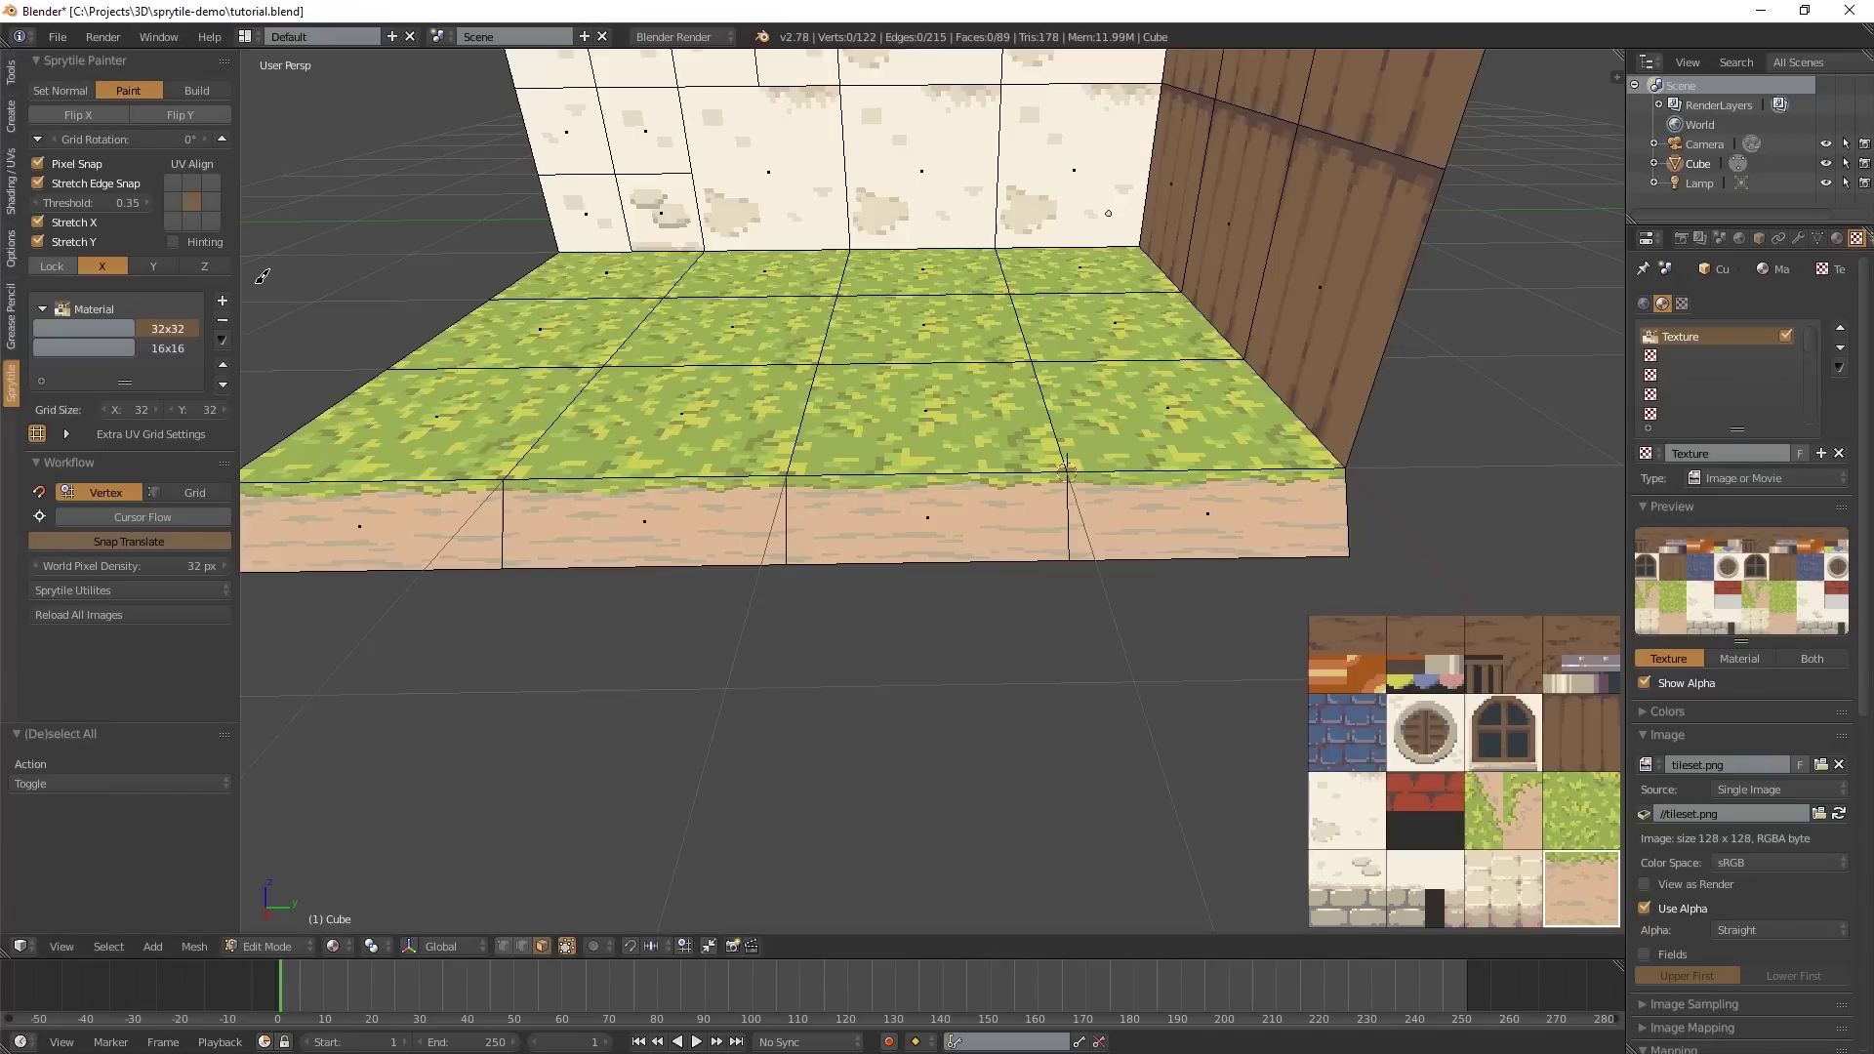
- Set the paint UV alignment to top centre, keeping Stretch X and Stretch Y enabled
click(194, 182)
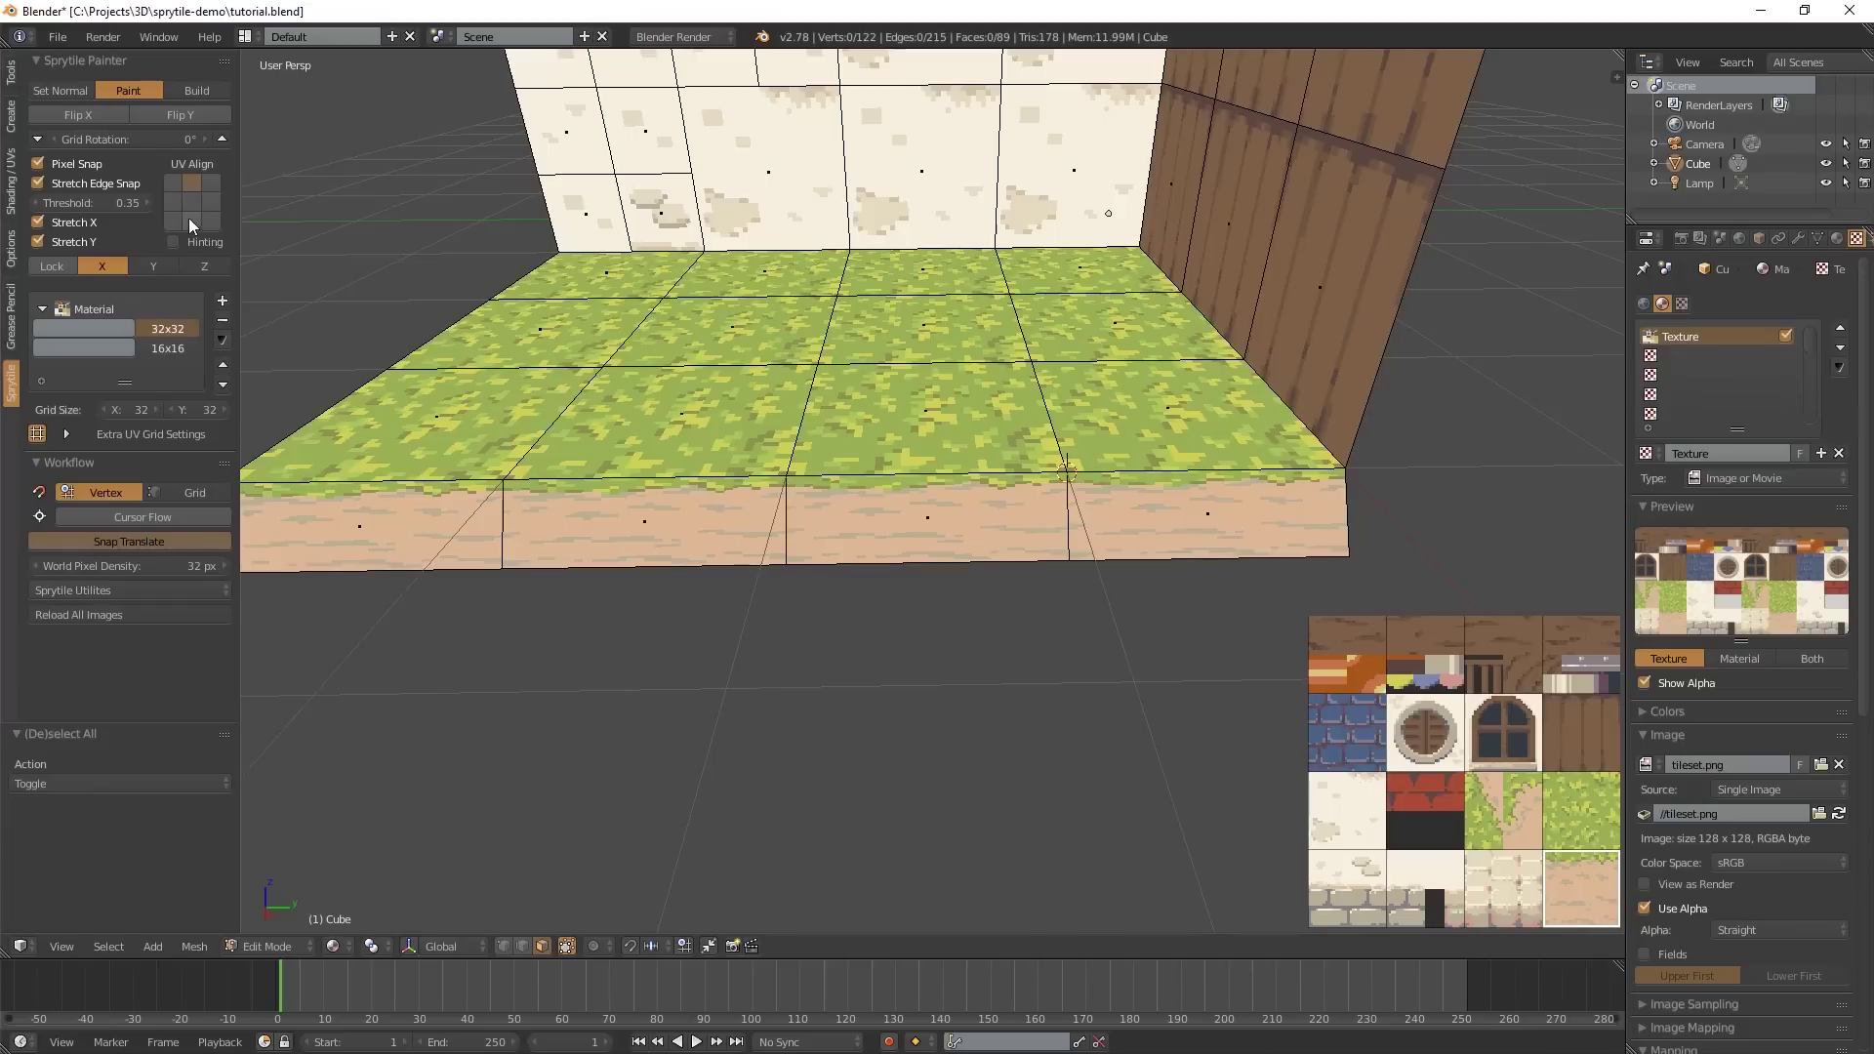
click(199, 202)
click(56, 244)
click(78, 243)
click(78, 222)
click(86, 223)
scroll(633, 489, down, 1)
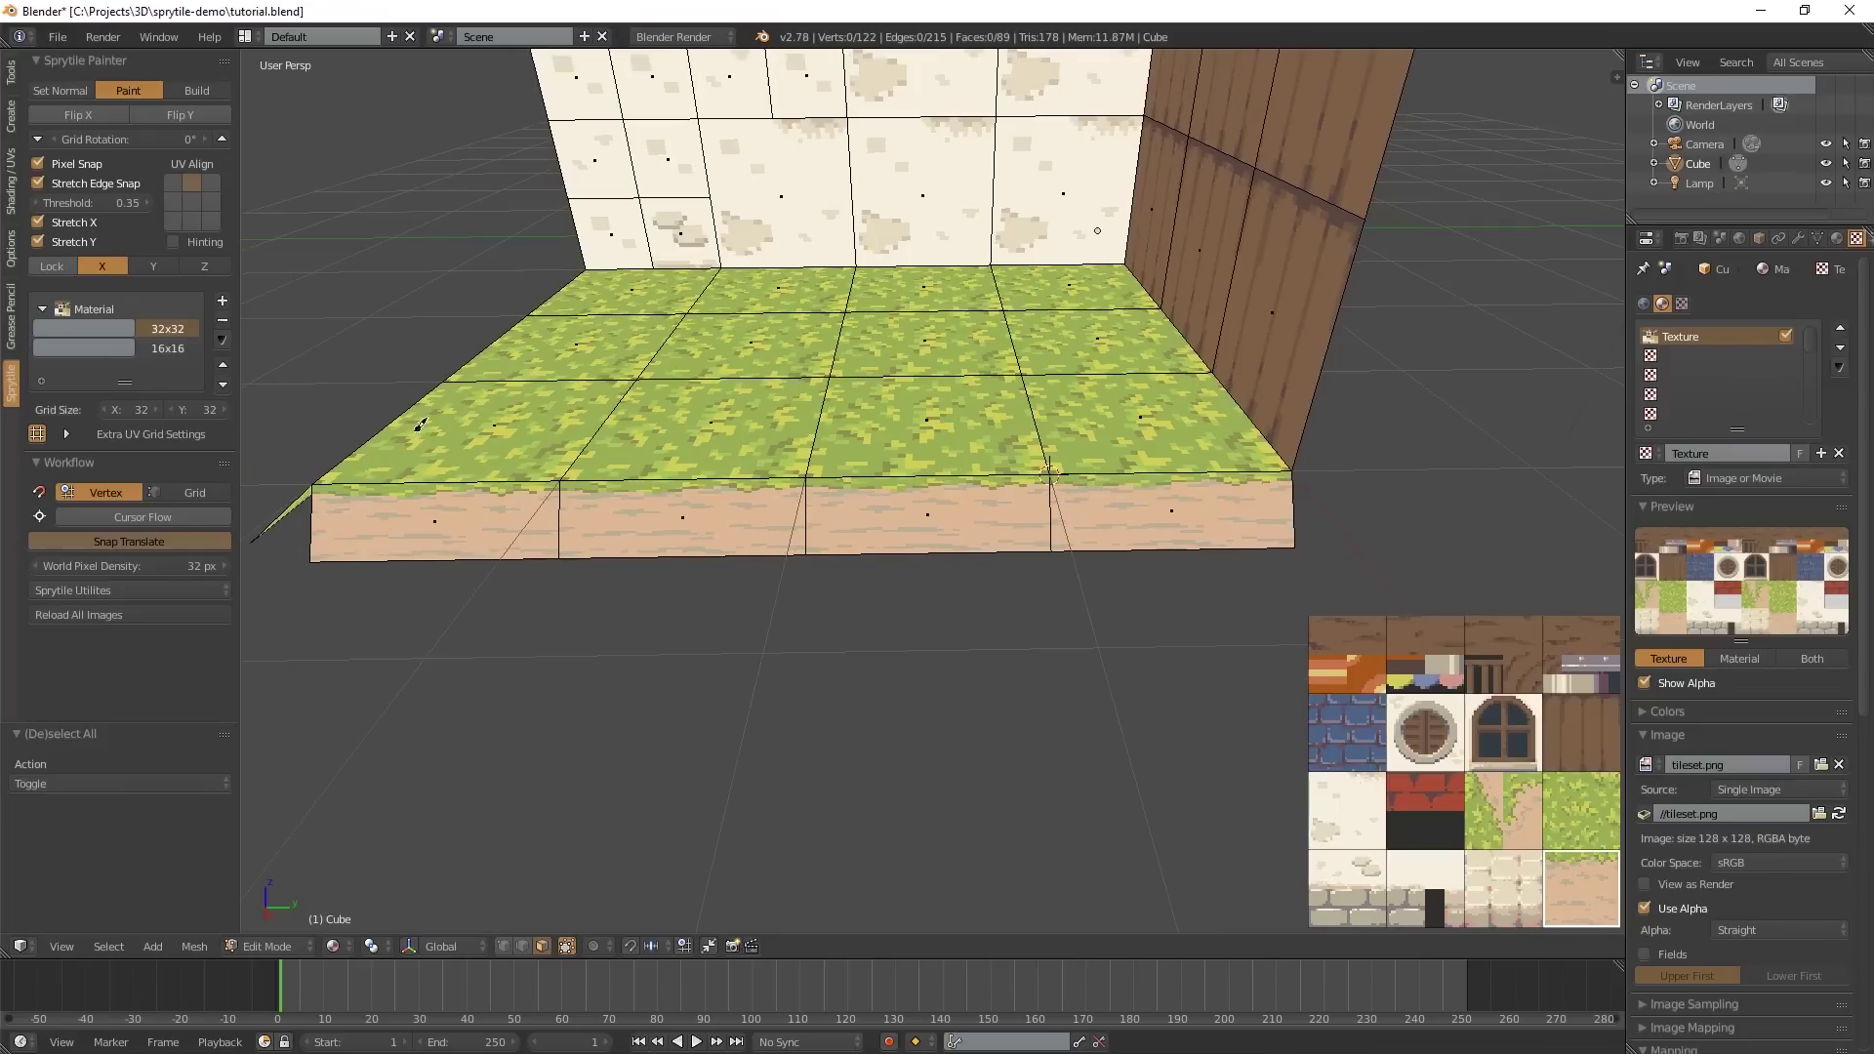
- Disable Stretch Y and repaint the four front slope faces with the grass-topped dirt tile
click(59, 240)
click(518, 518)
click(634, 528)
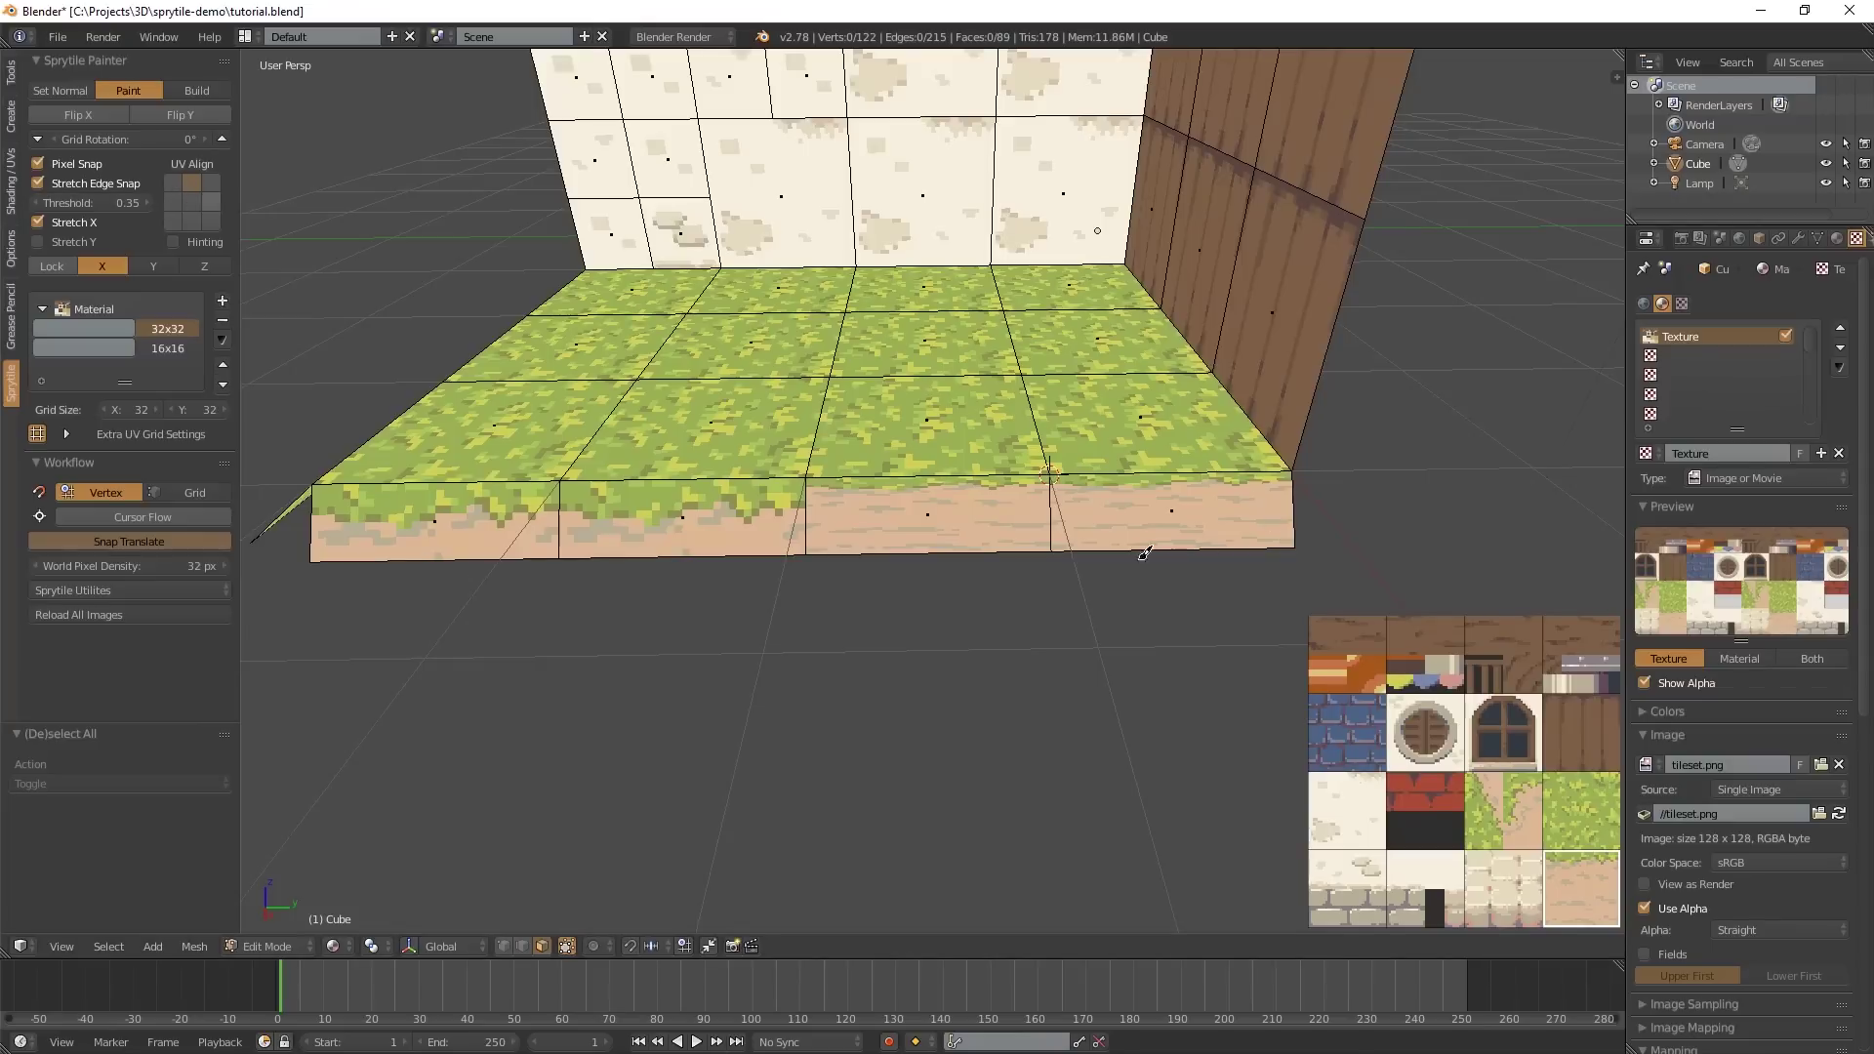
click(1011, 513)
click(1180, 507)
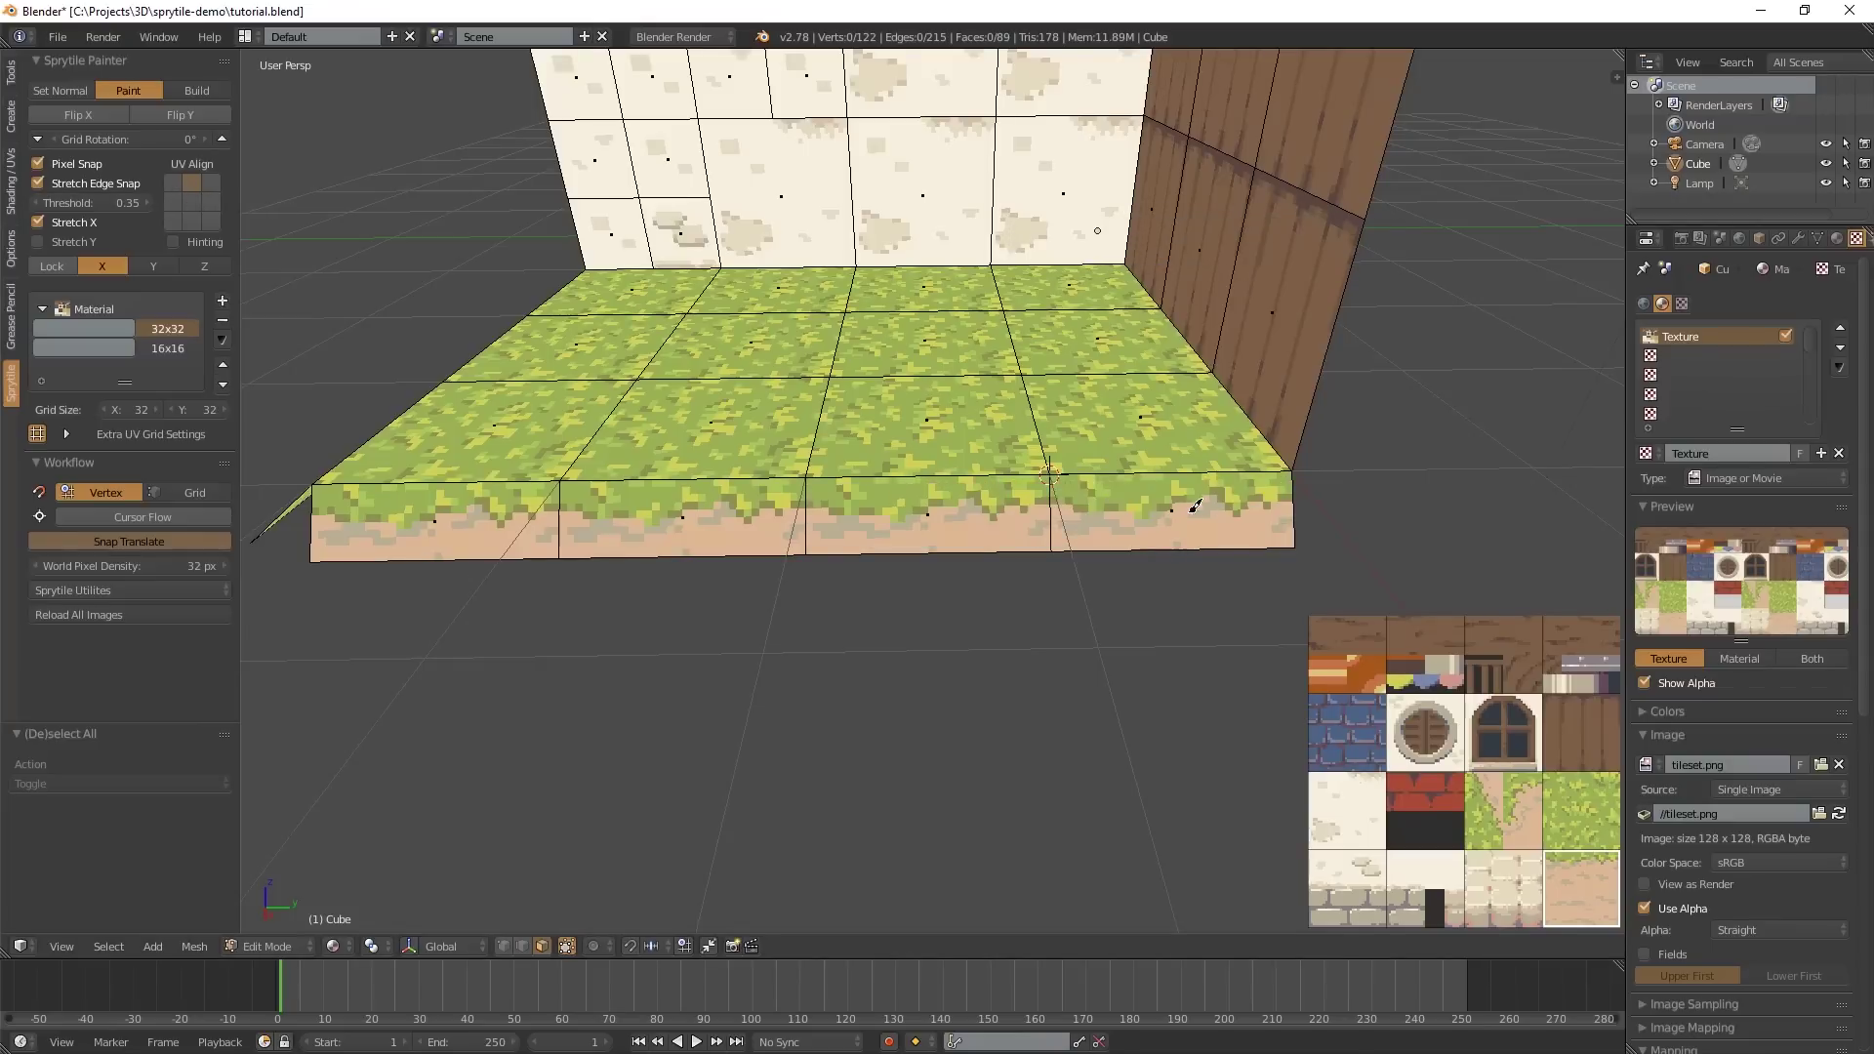
middle_drag(1190, 512, 874, 560)
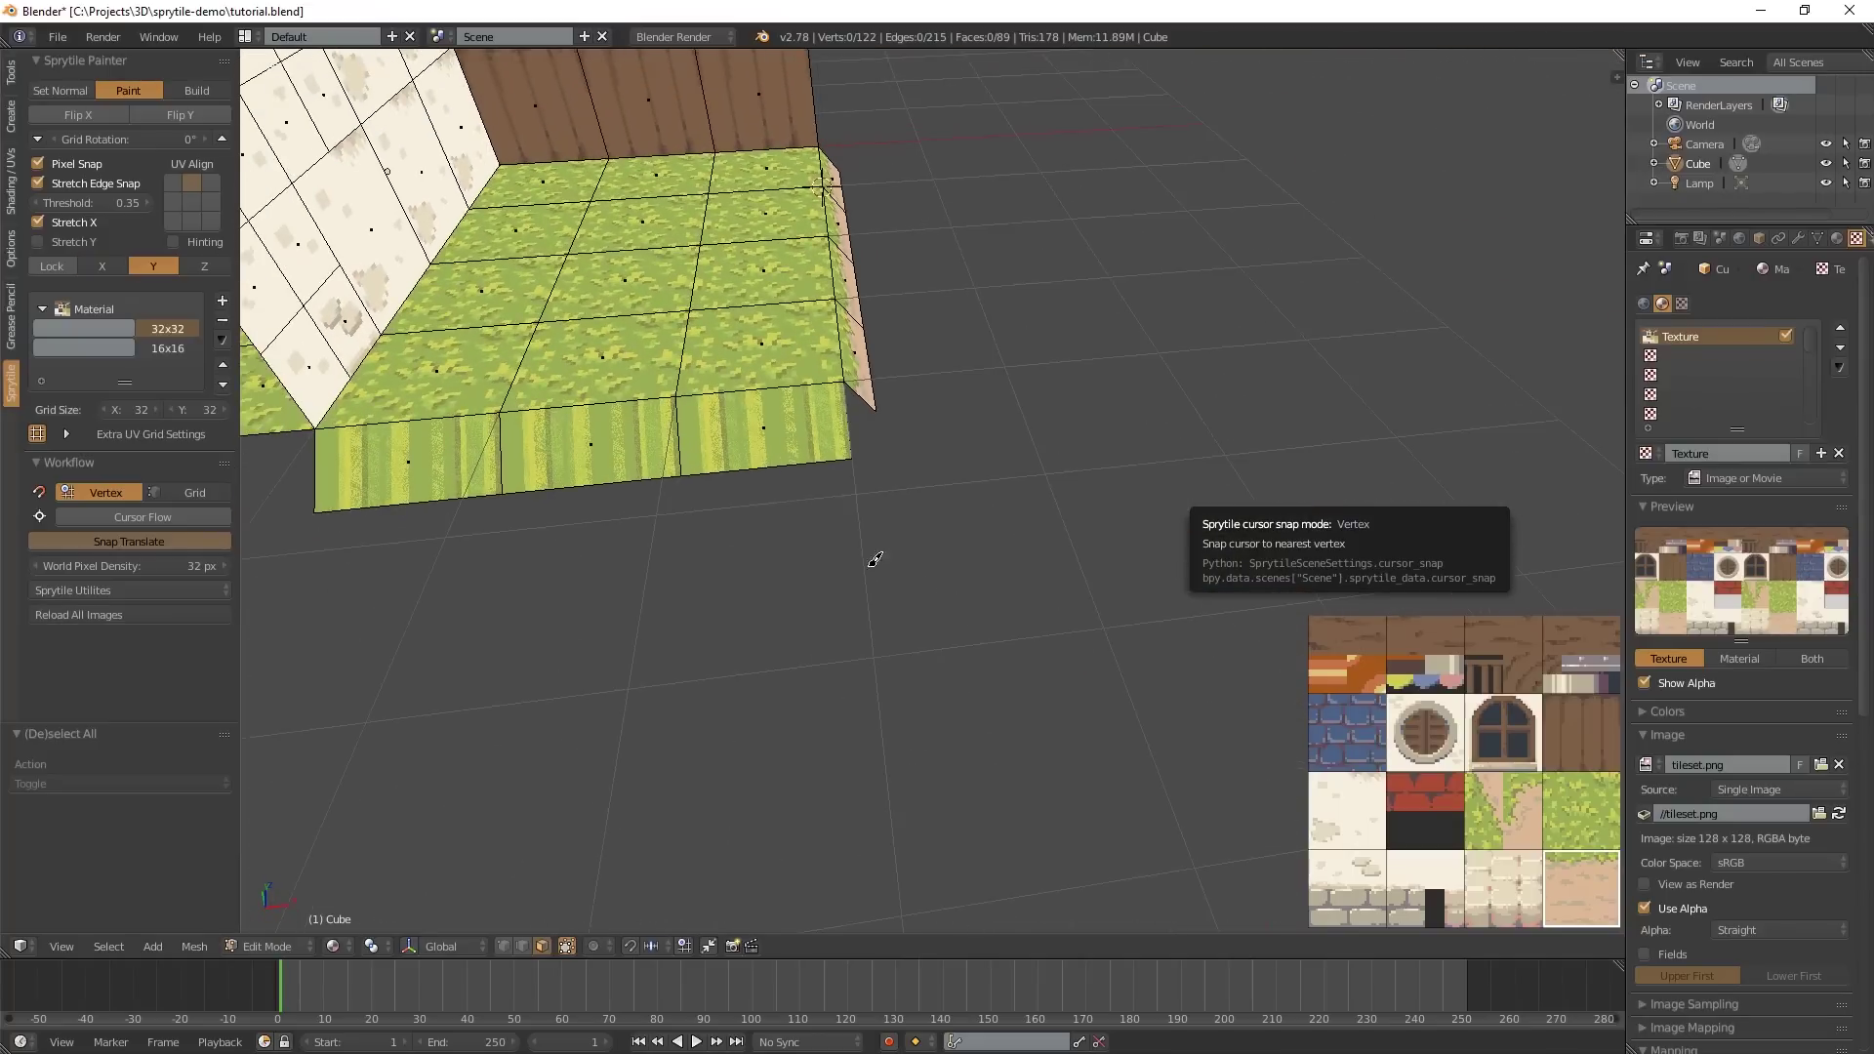
- Paint the grass-topped dirt tile onto the still-green slope faces along the adjacent floor edge
click(808, 420)
click(629, 440)
click(430, 445)
mouse_move(887, 433)
middle_down()
mouse_move(1033, 428)
mouse_move(879, 390)
mouse_move(820, 342)
mouse_move(937, 351)
mouse_move(1063, 473)
mouse_move(971, 577)
mouse_move(975, 661)
mouse_move(806, 540)
mouse_move(840, 625)
mouse_move(820, 695)
mouse_move(879, 578)
middle_up()
middle_drag(958, 433, 906, 563)
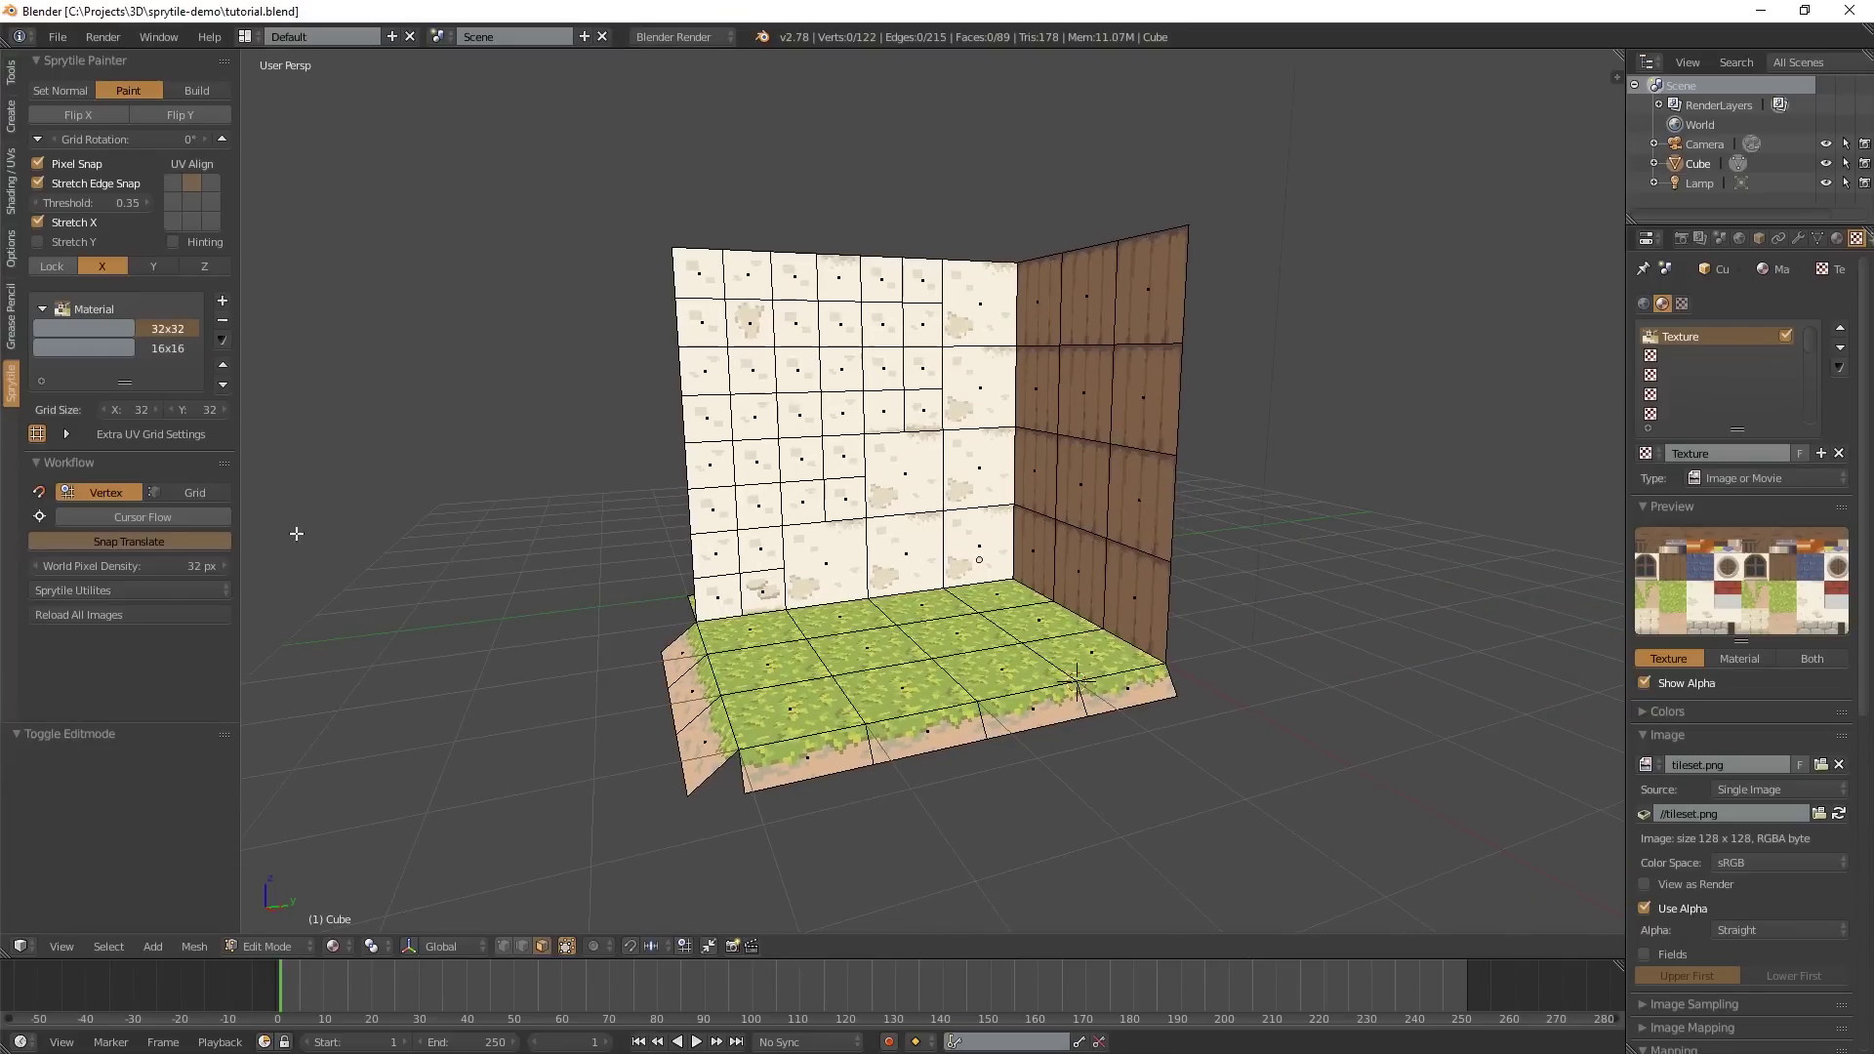
middle_drag(771, 493, 723, 483)
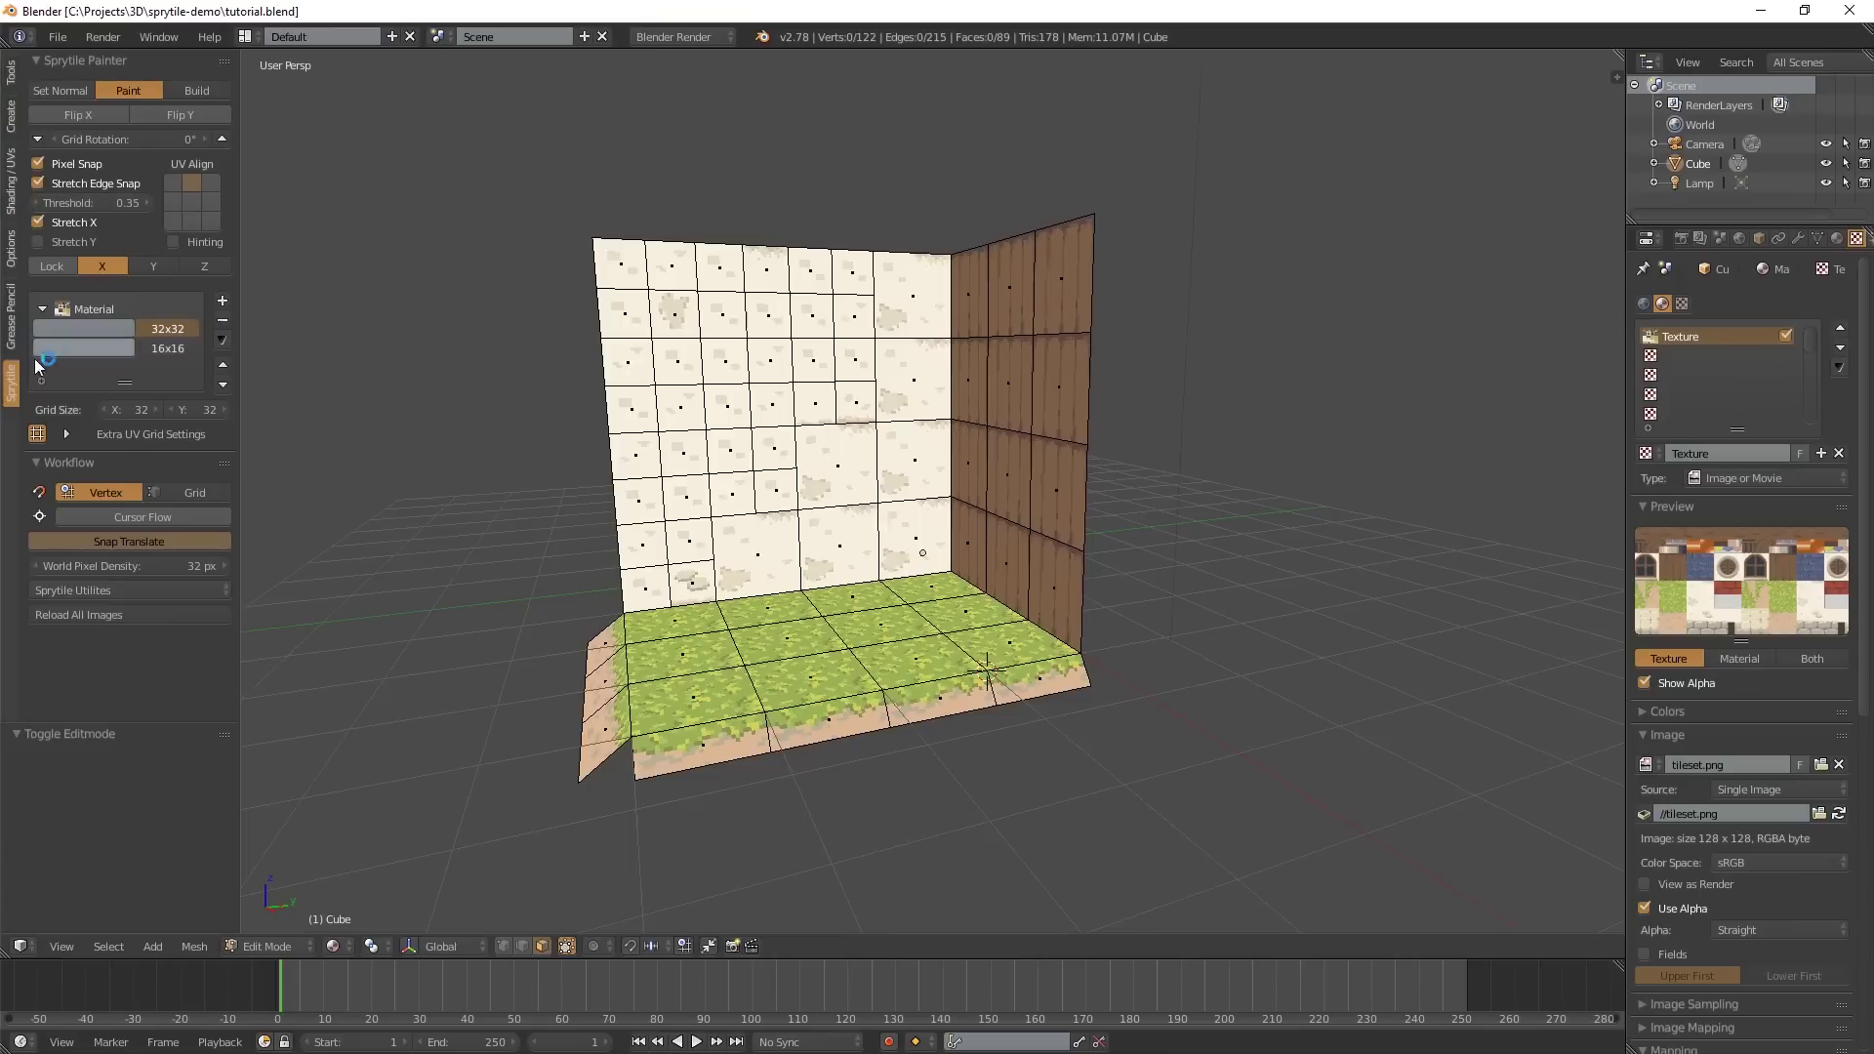
- Add a cylinder primitive to the mesh with 6 vertices and a radius of 0.430
click(13, 119)
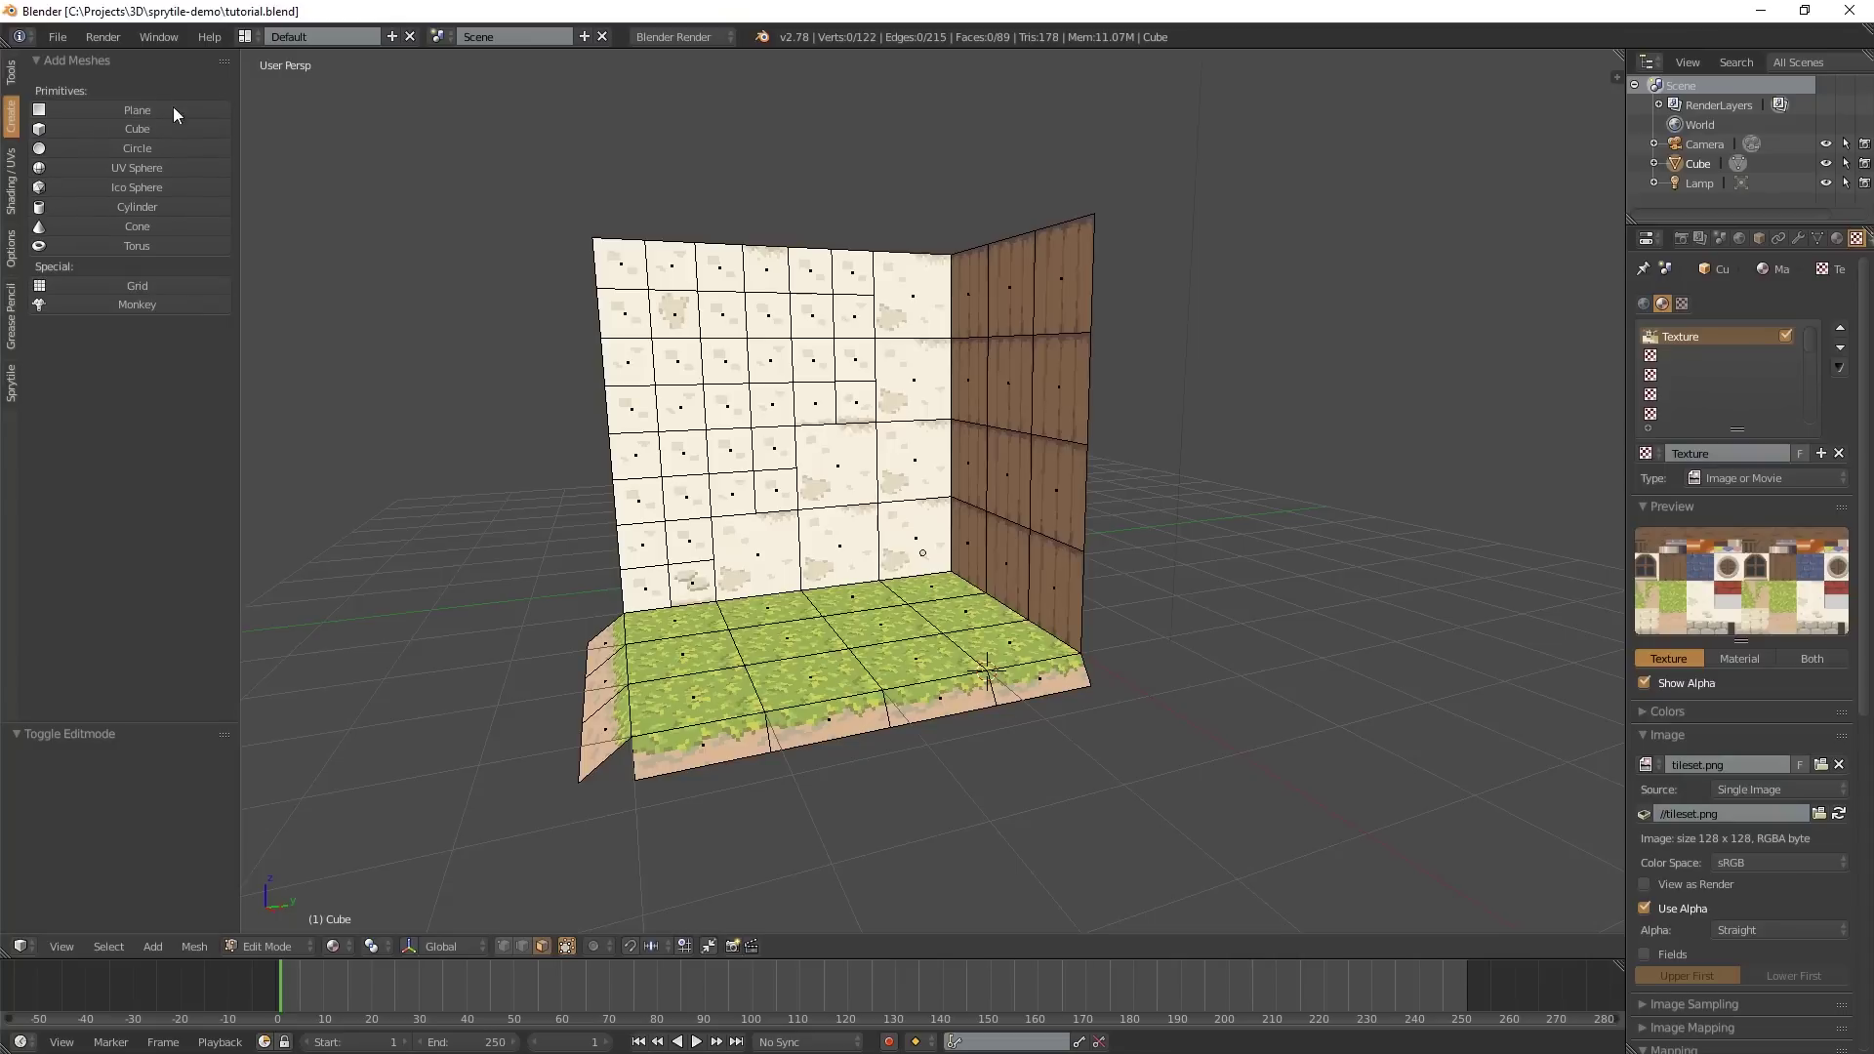
click(162, 207)
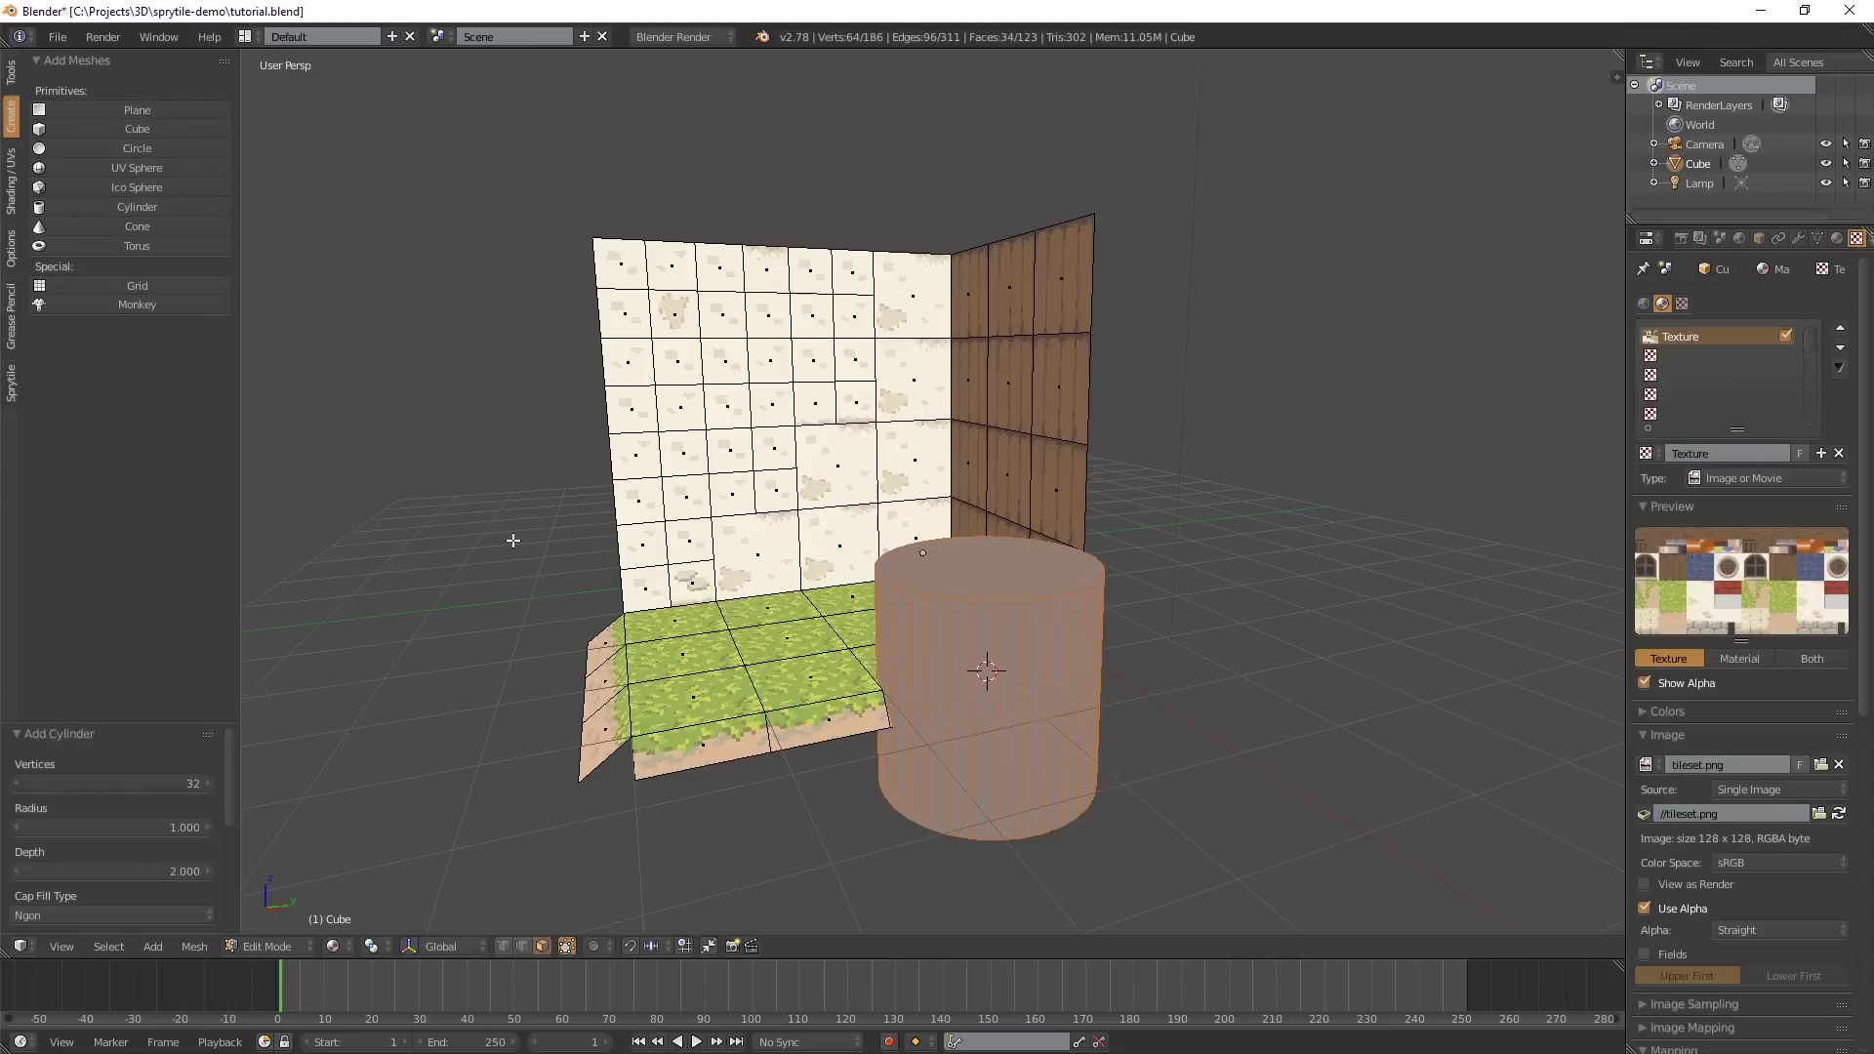
drag(129, 785, 88, 785)
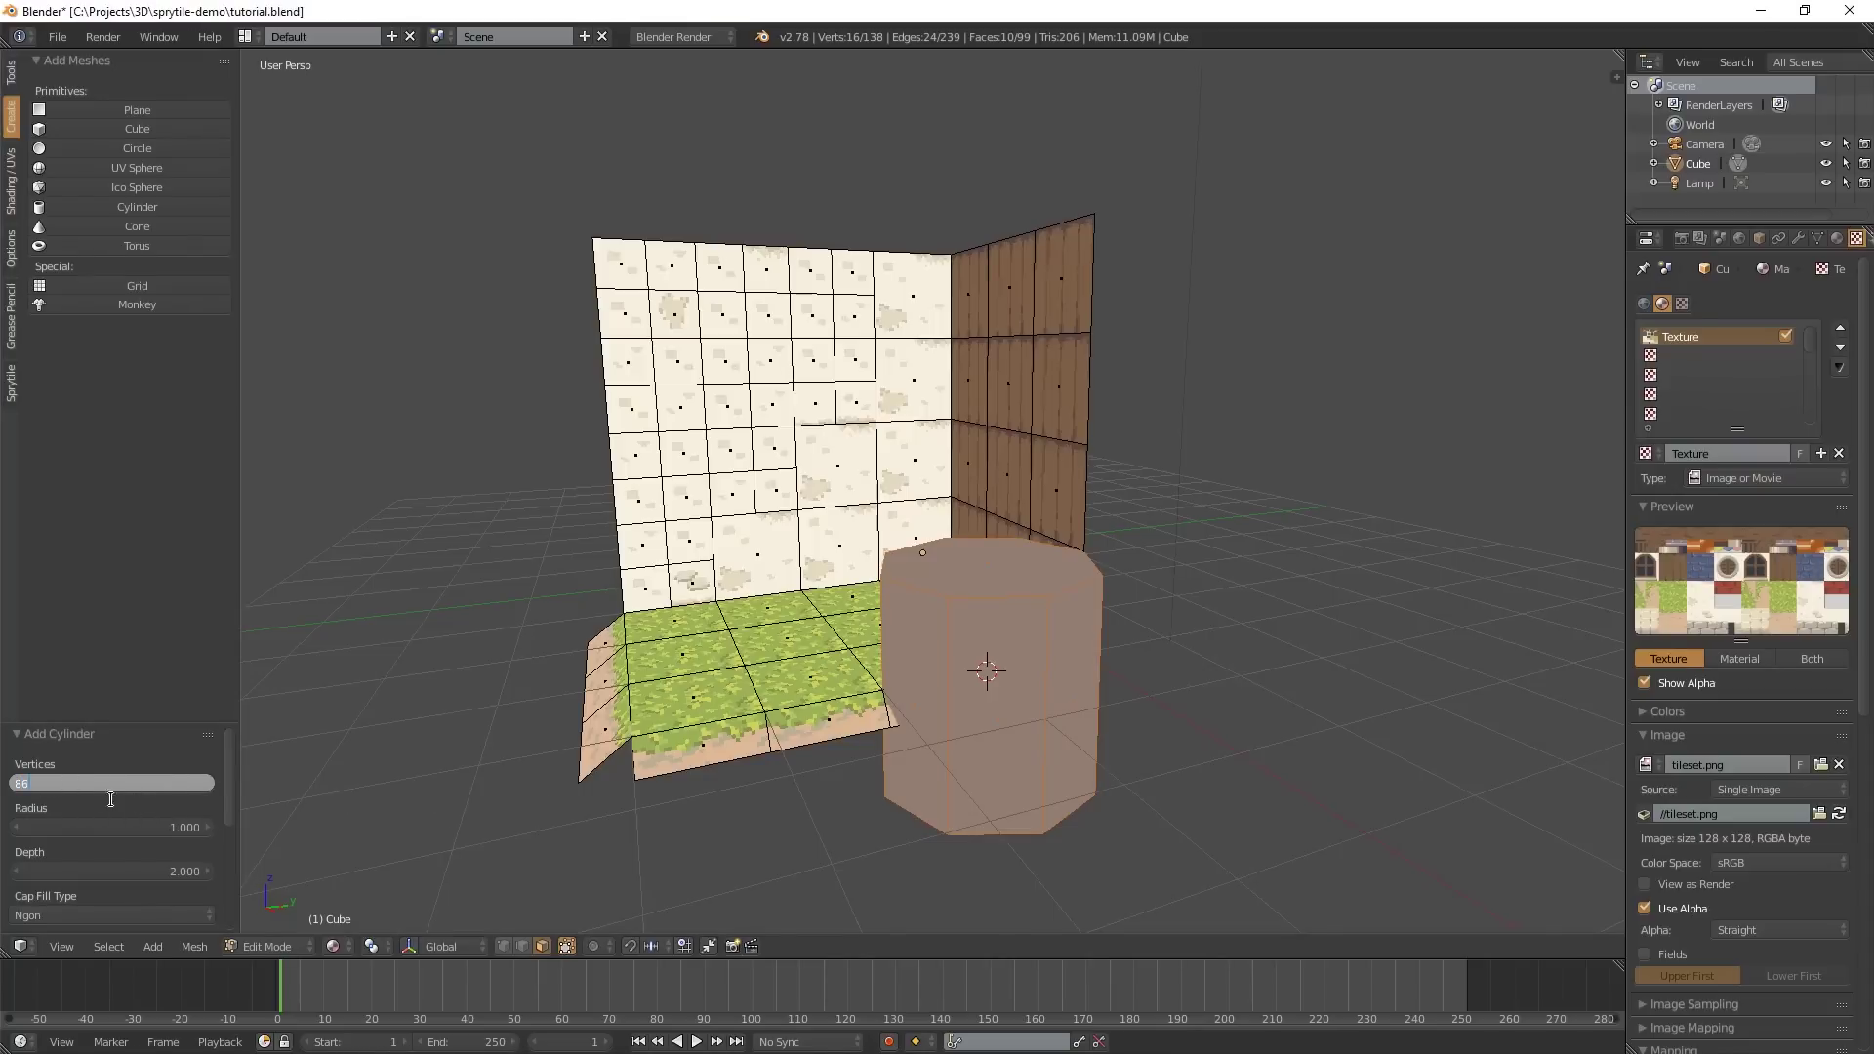
text(6)
key(Return)
drag(108, 832, 39, 835)
click(76, 834)
key(Return)
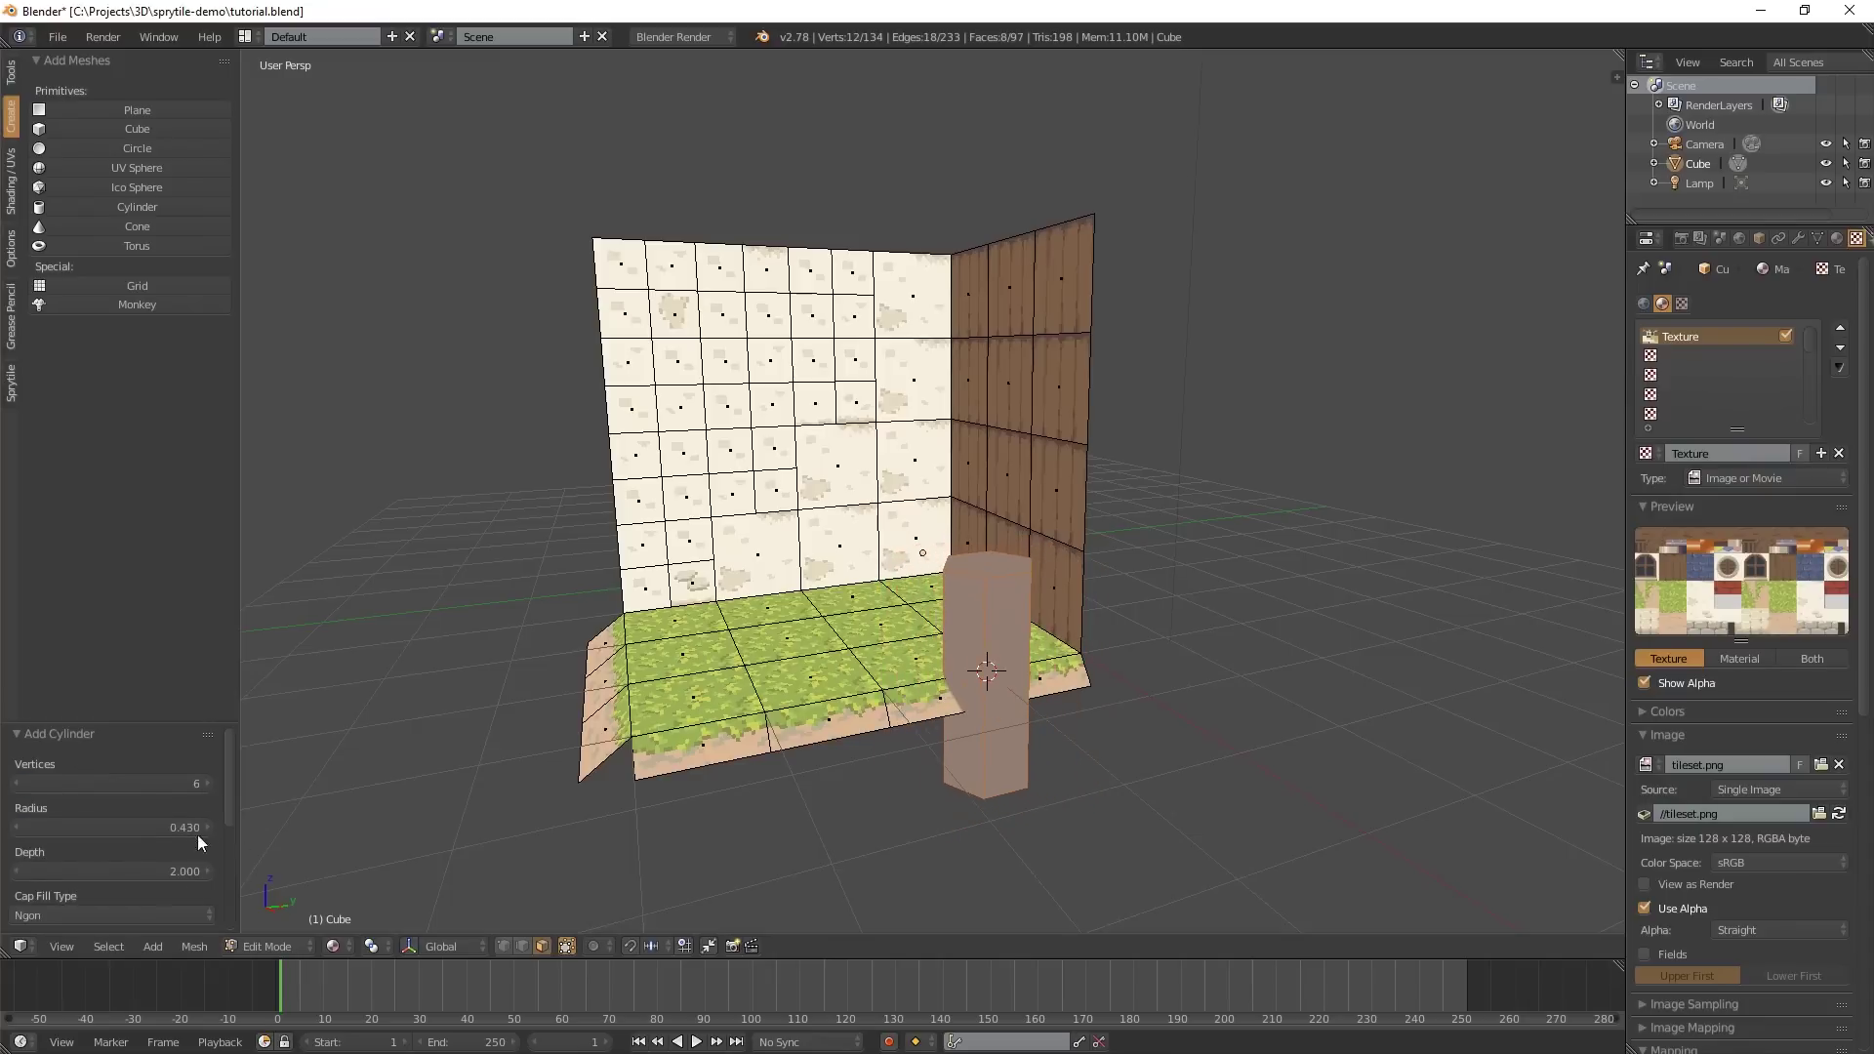
- Set the new cylinder's rotation to X 86.4°, Y -83.5° and Z 45.4°
scroll(197, 835, down, 4)
scroll(43, 813, up, 2)
scroll(111, 877, down, 5)
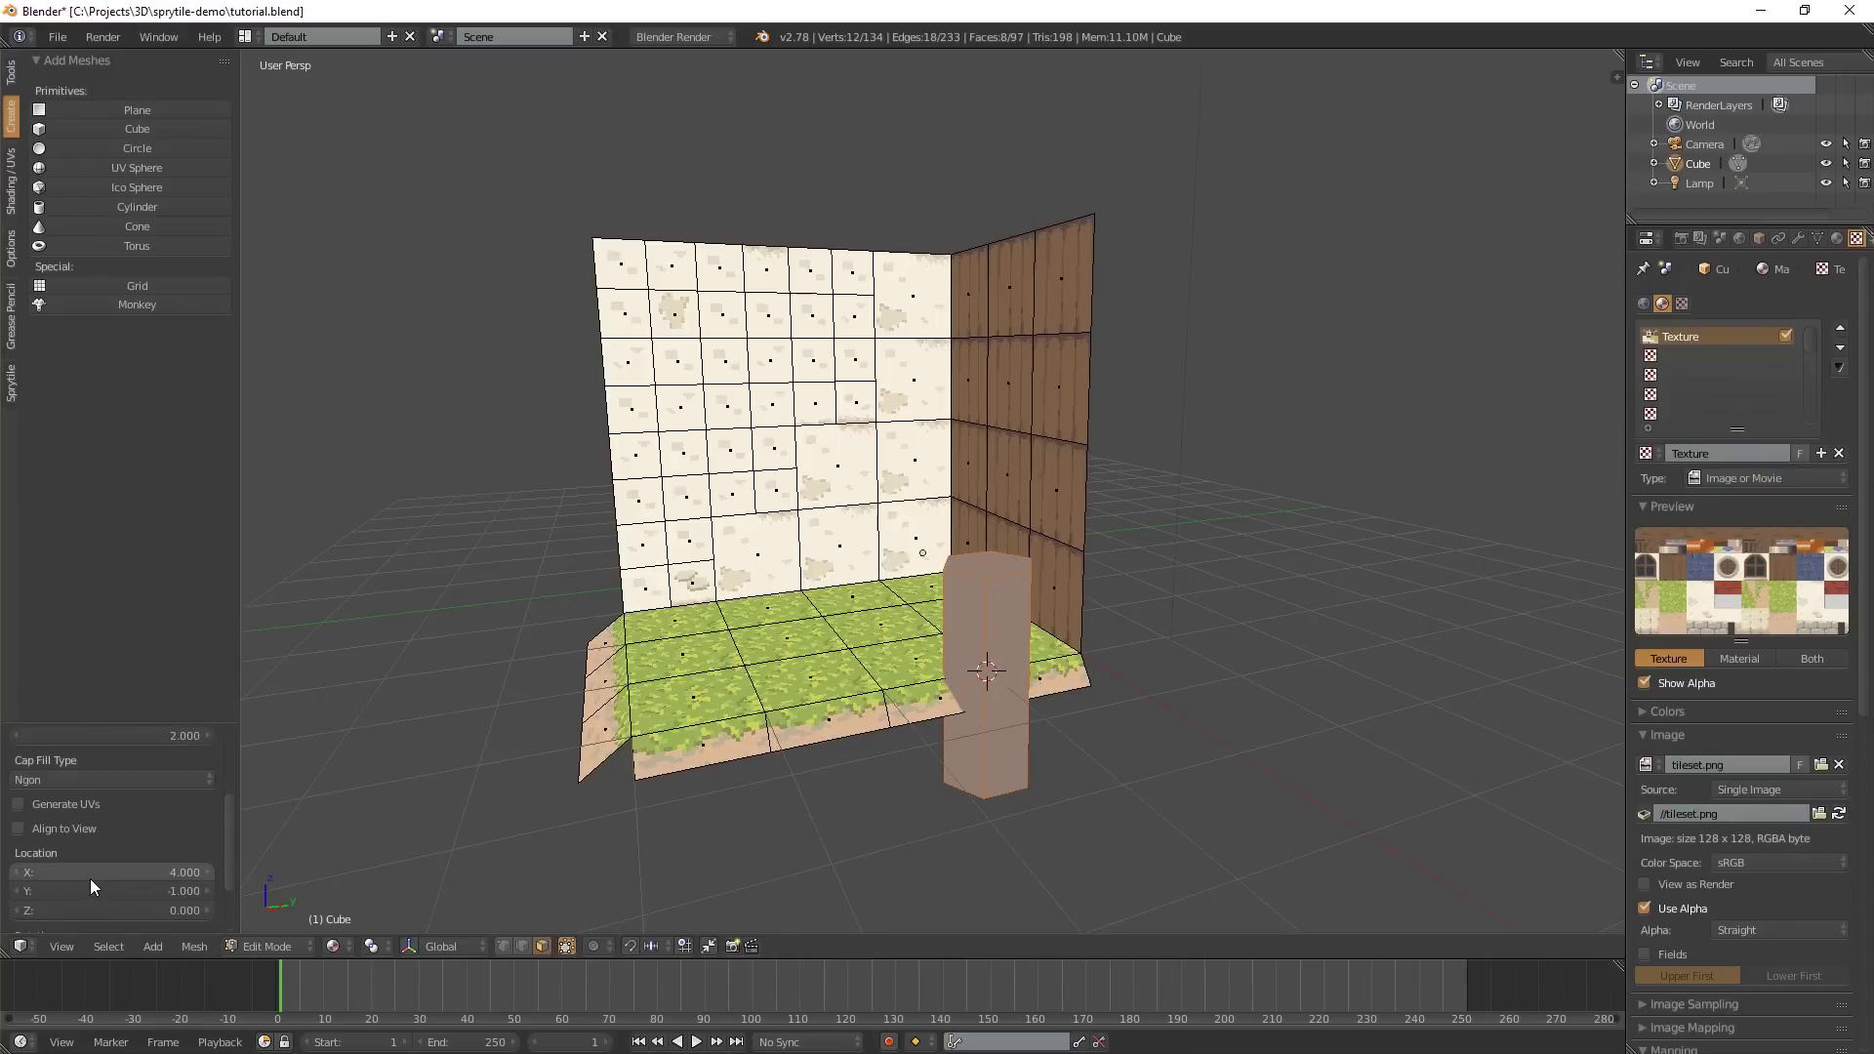
drag(109, 898, 195, 878)
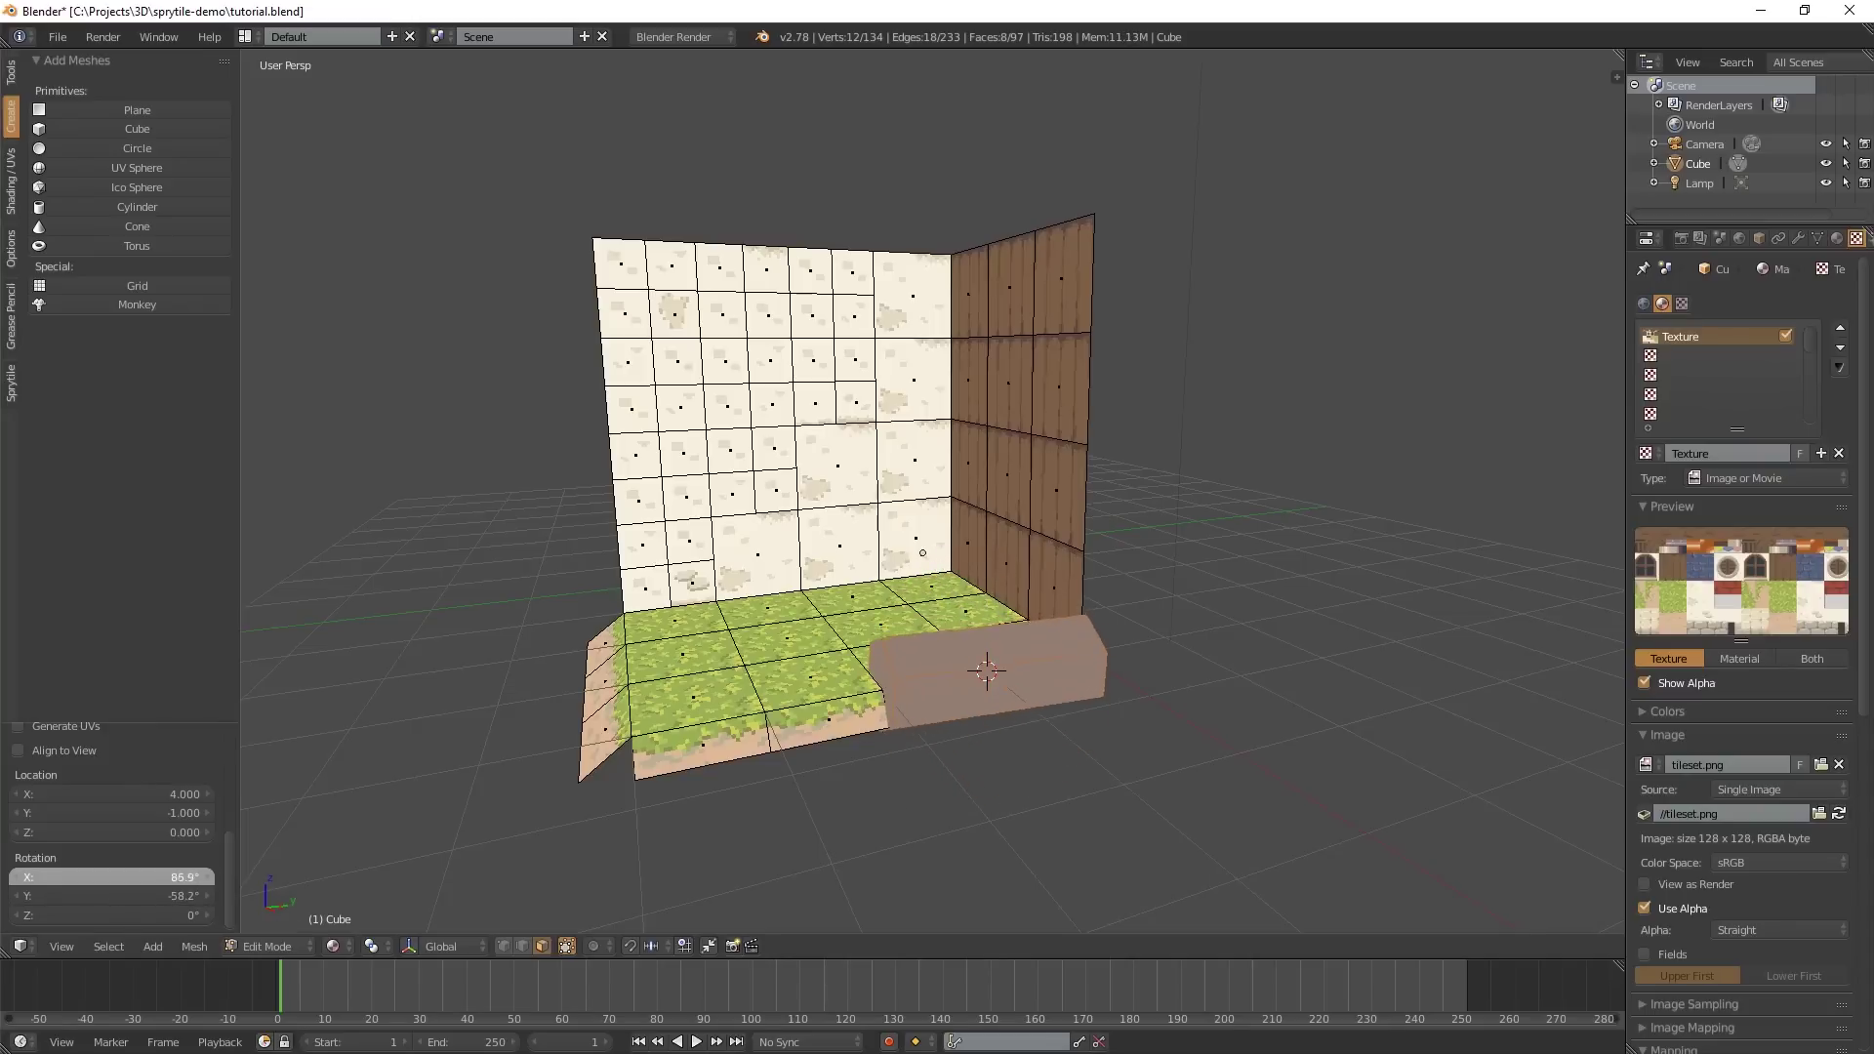
click(79, 879)
key(Return)
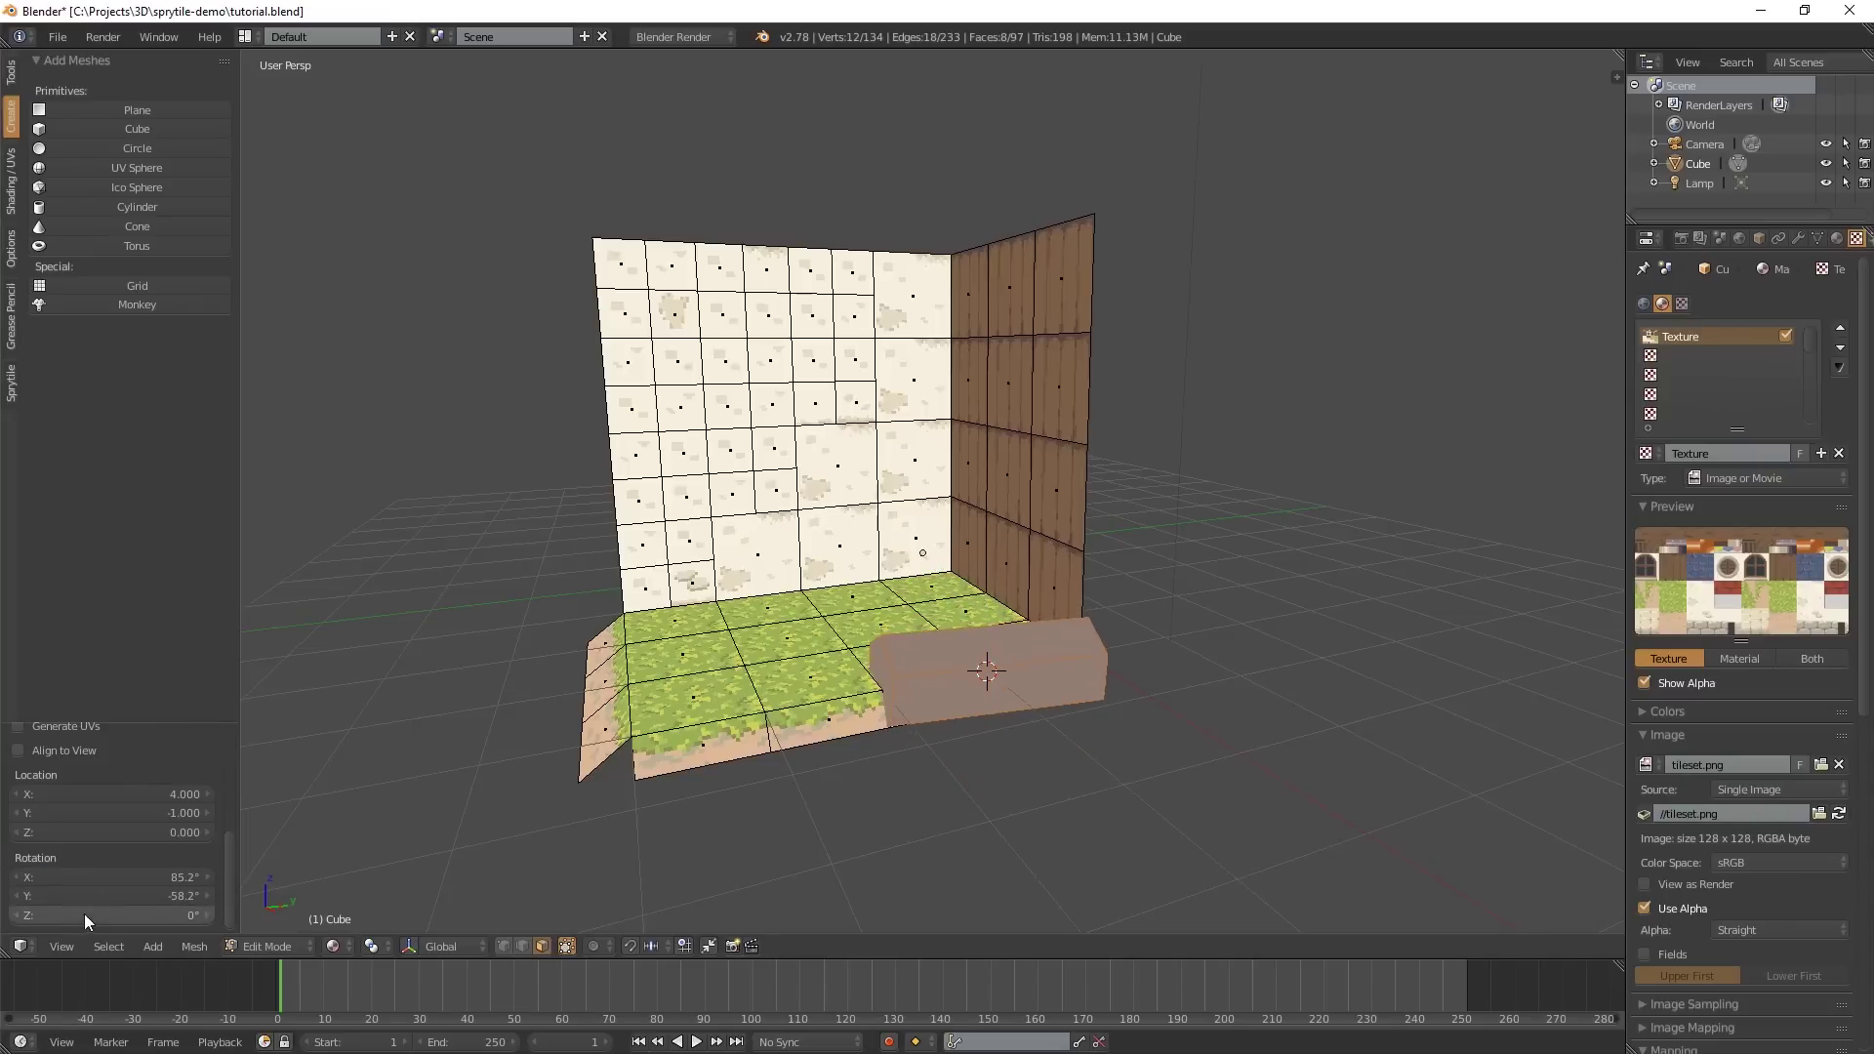
click(575, 903)
drag(109, 916, 155, 916)
click(39, 895)
drag(39, 891, 109, 896)
click(8, 856)
click(74, 919)
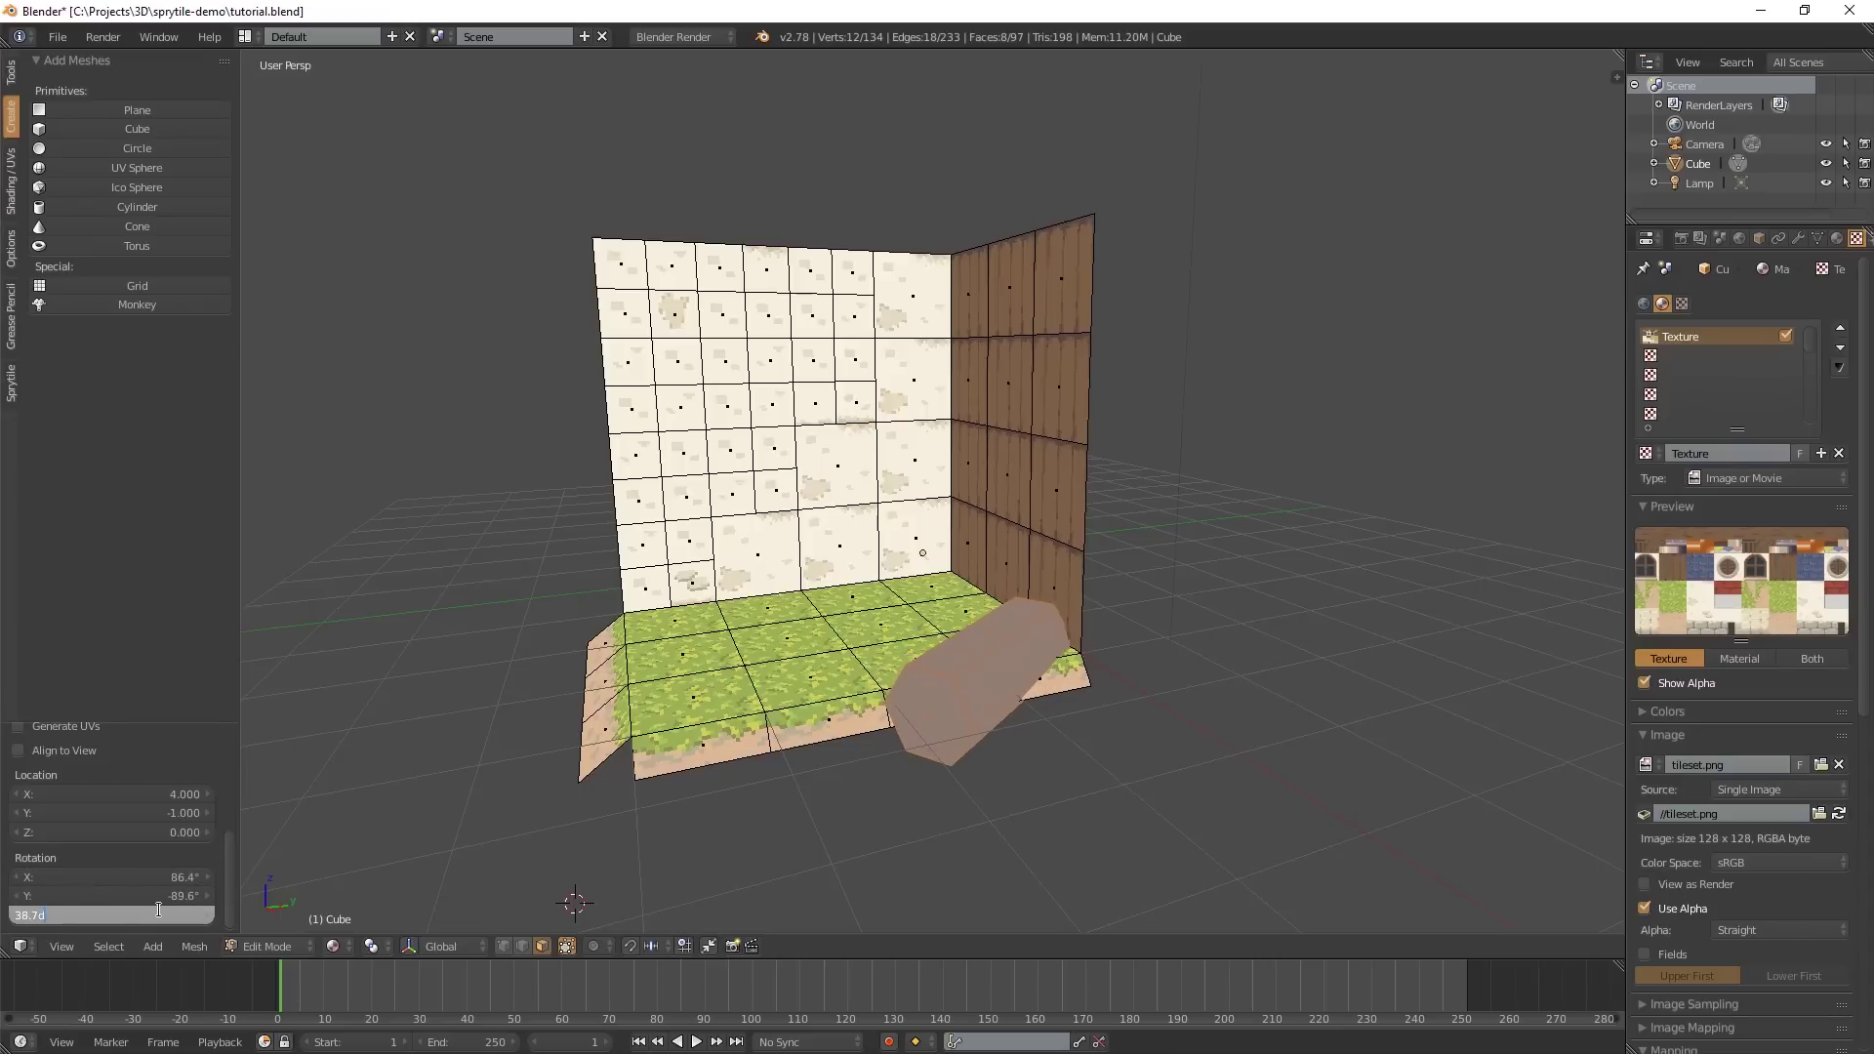
key(Escape)
drag(105, 916, 117, 916)
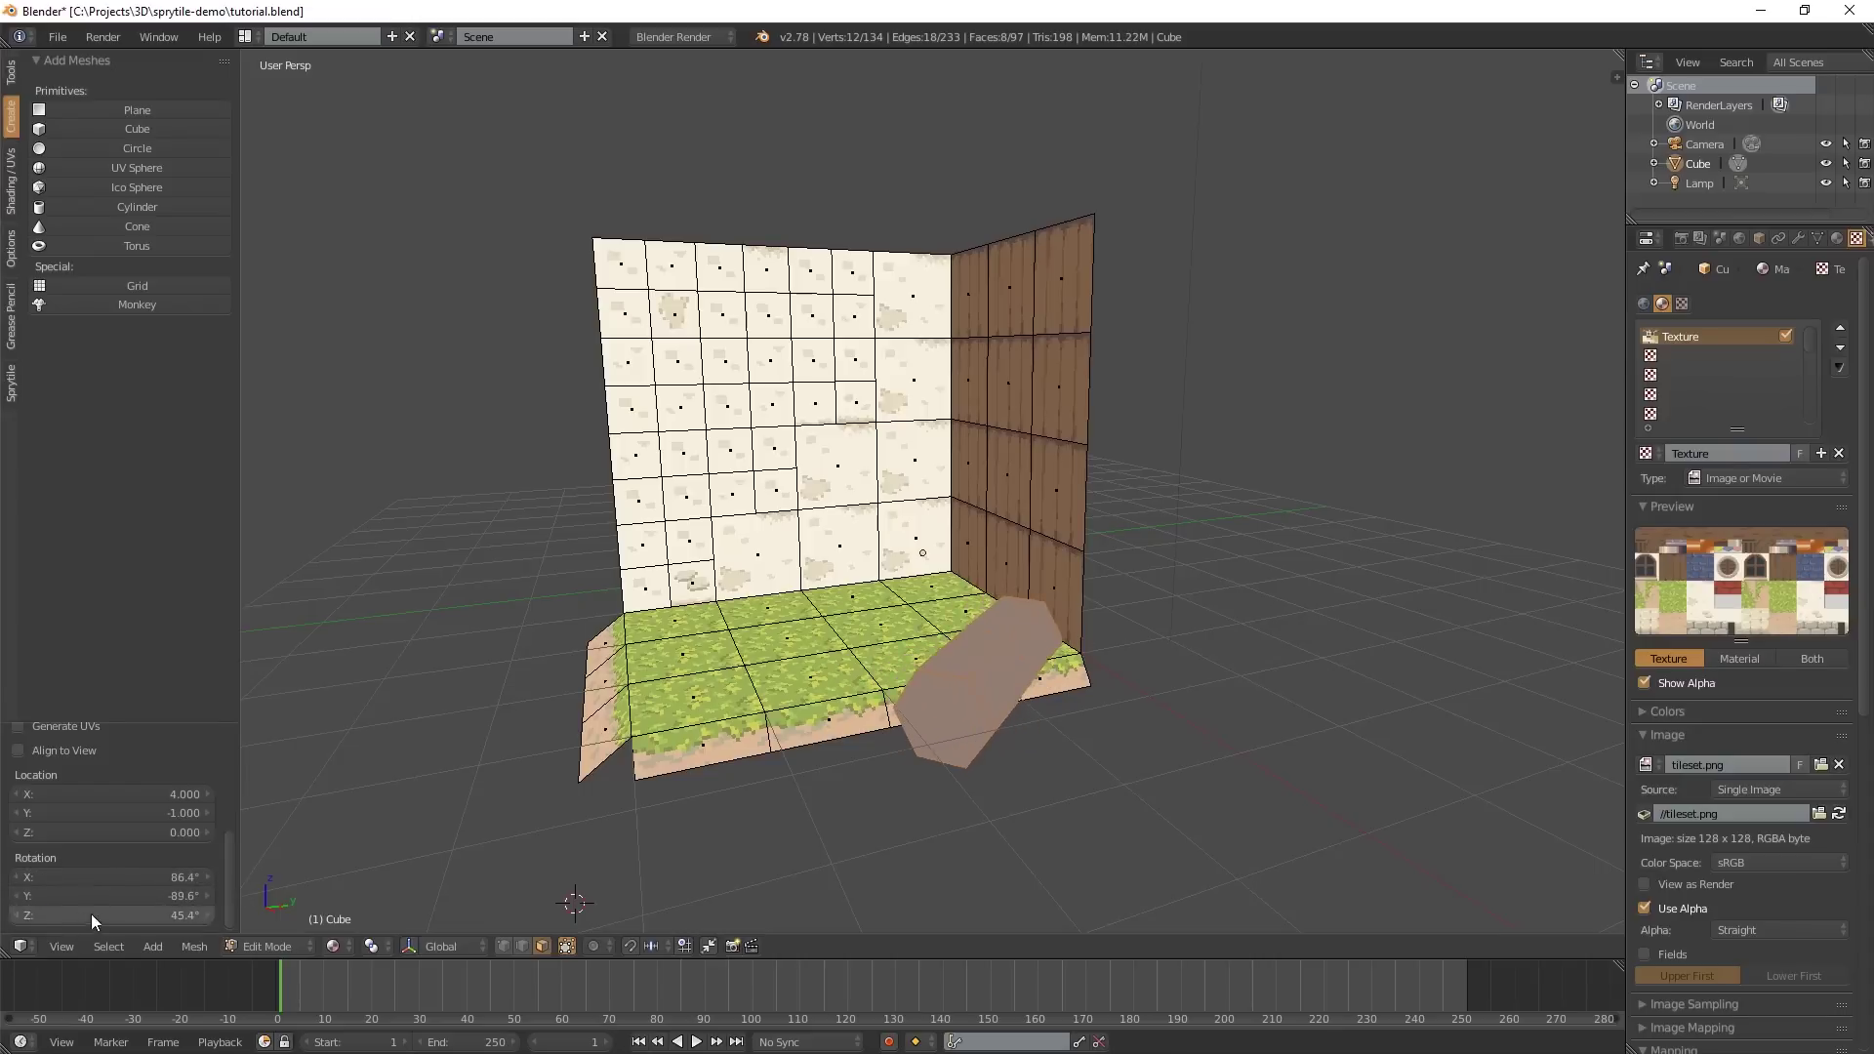
drag(42, 885, 74, 885)
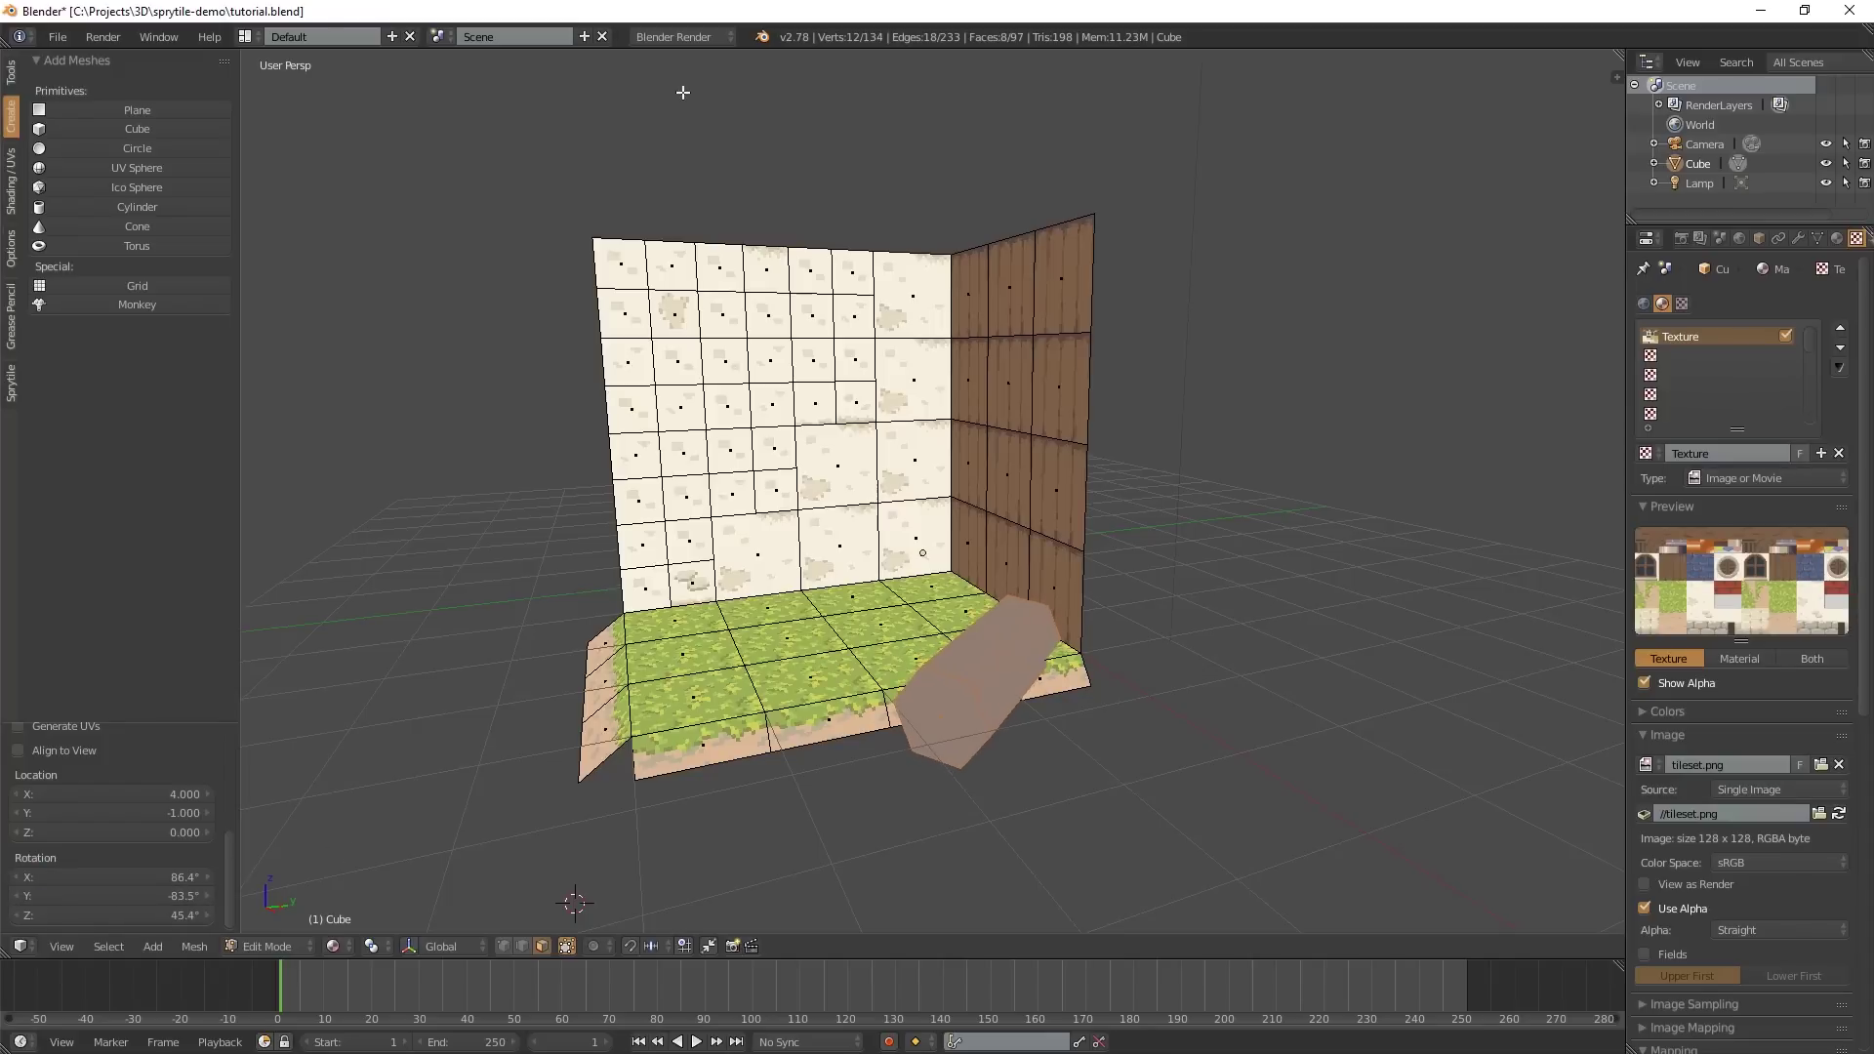
- Move the cylinder up above the grass floor, in front of the plaster wall
middle_drag(731, 626, 875, 683)
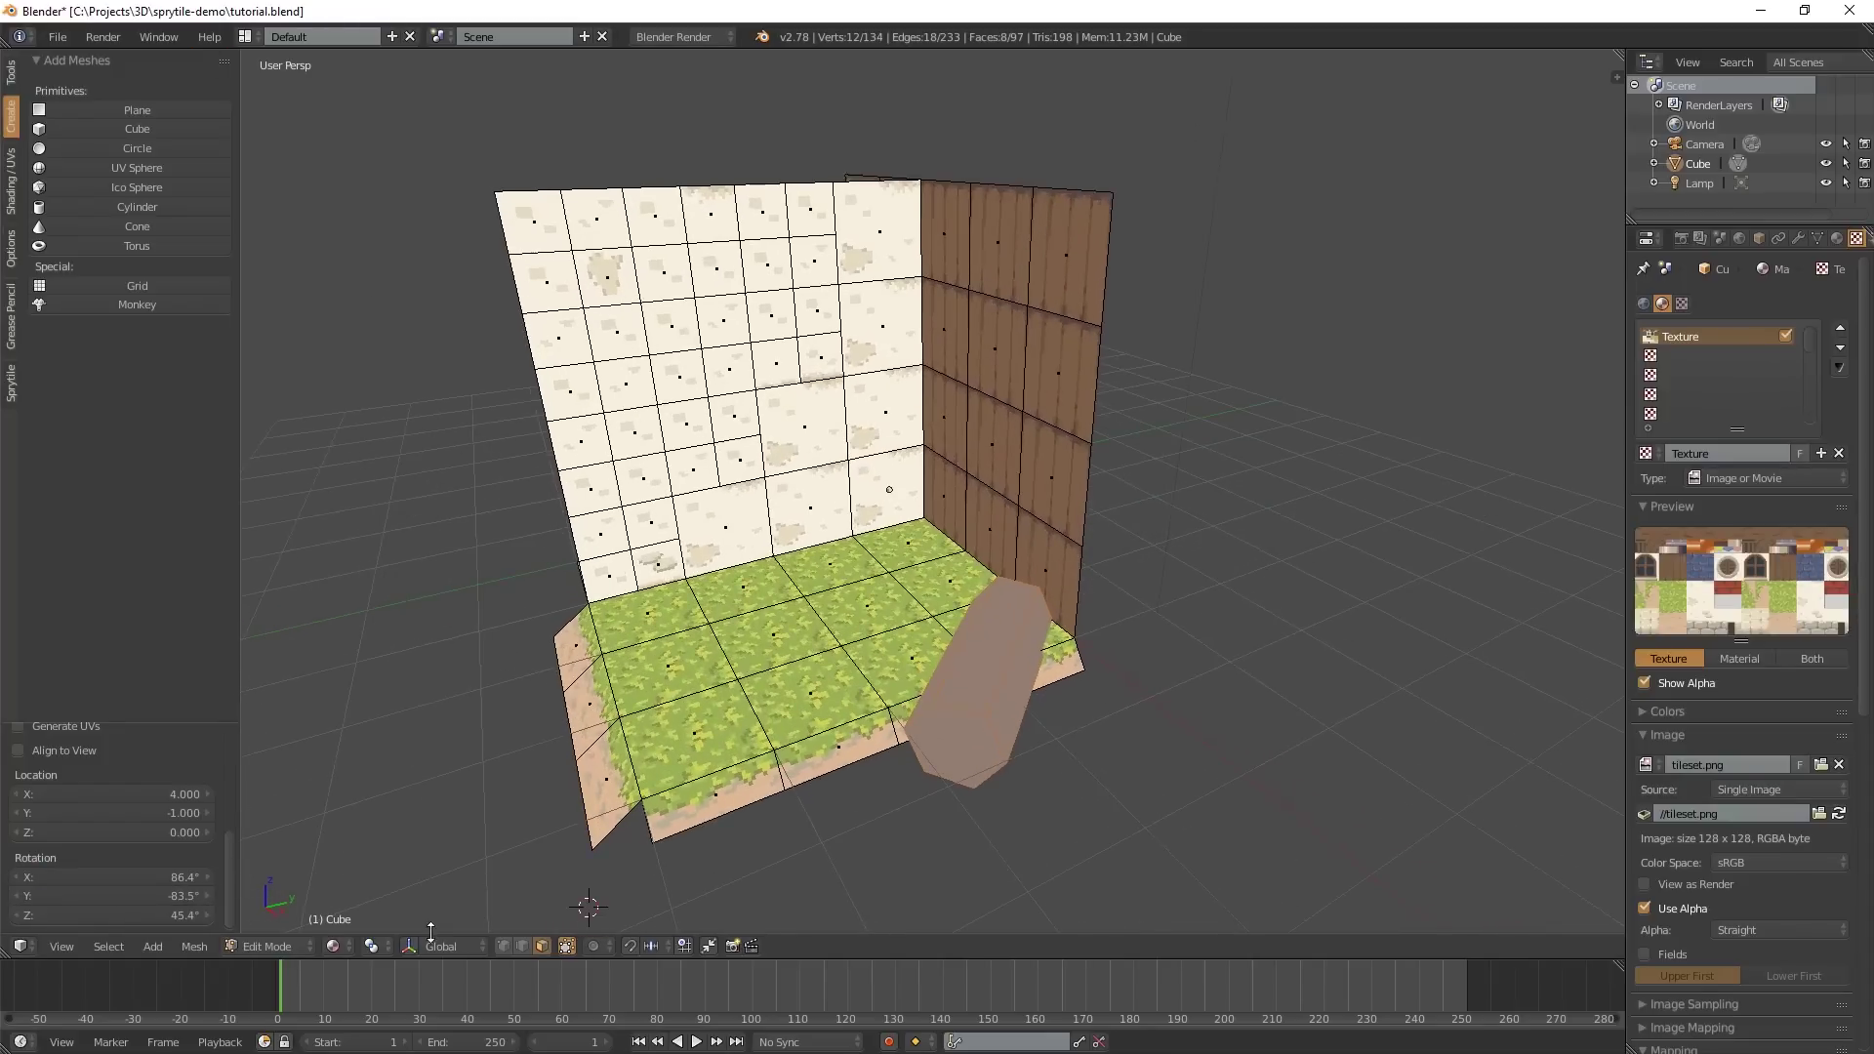
middle_drag(976, 711, 974, 670)
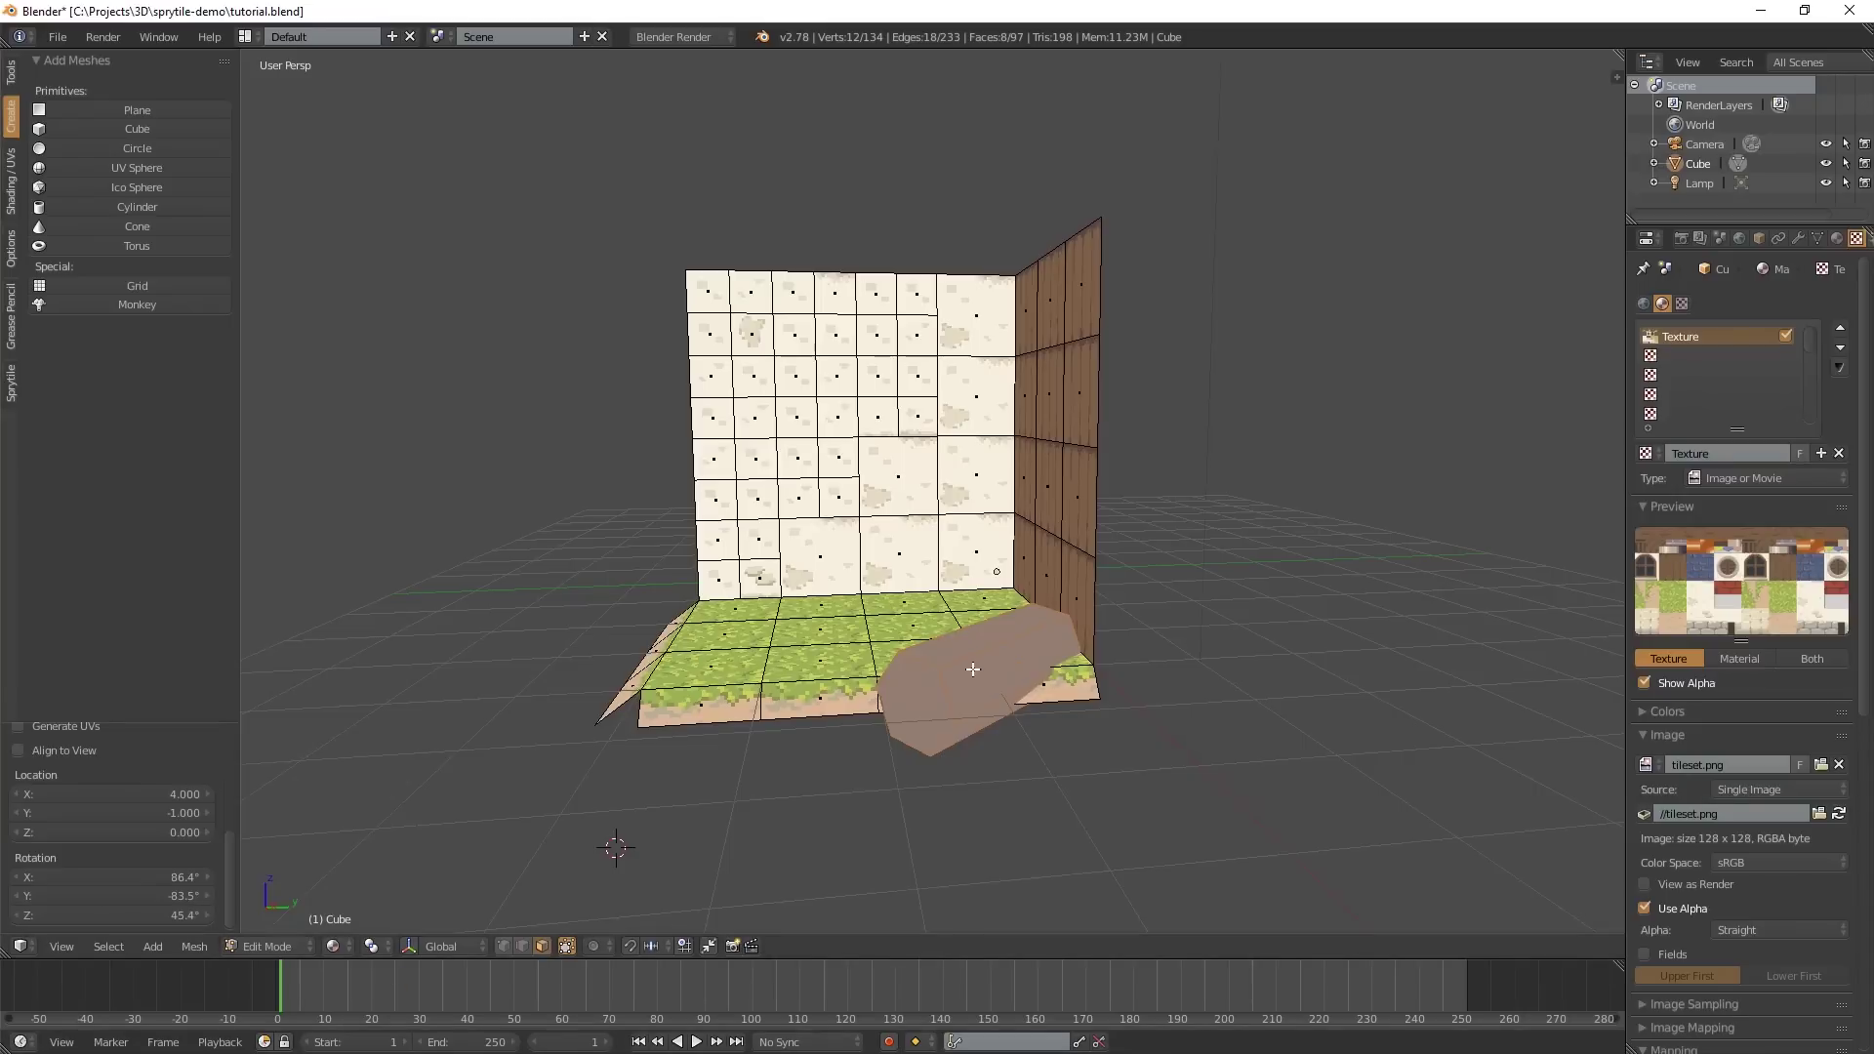
key(w)
middle_drag(869, 836, 870, 776)
key(g)
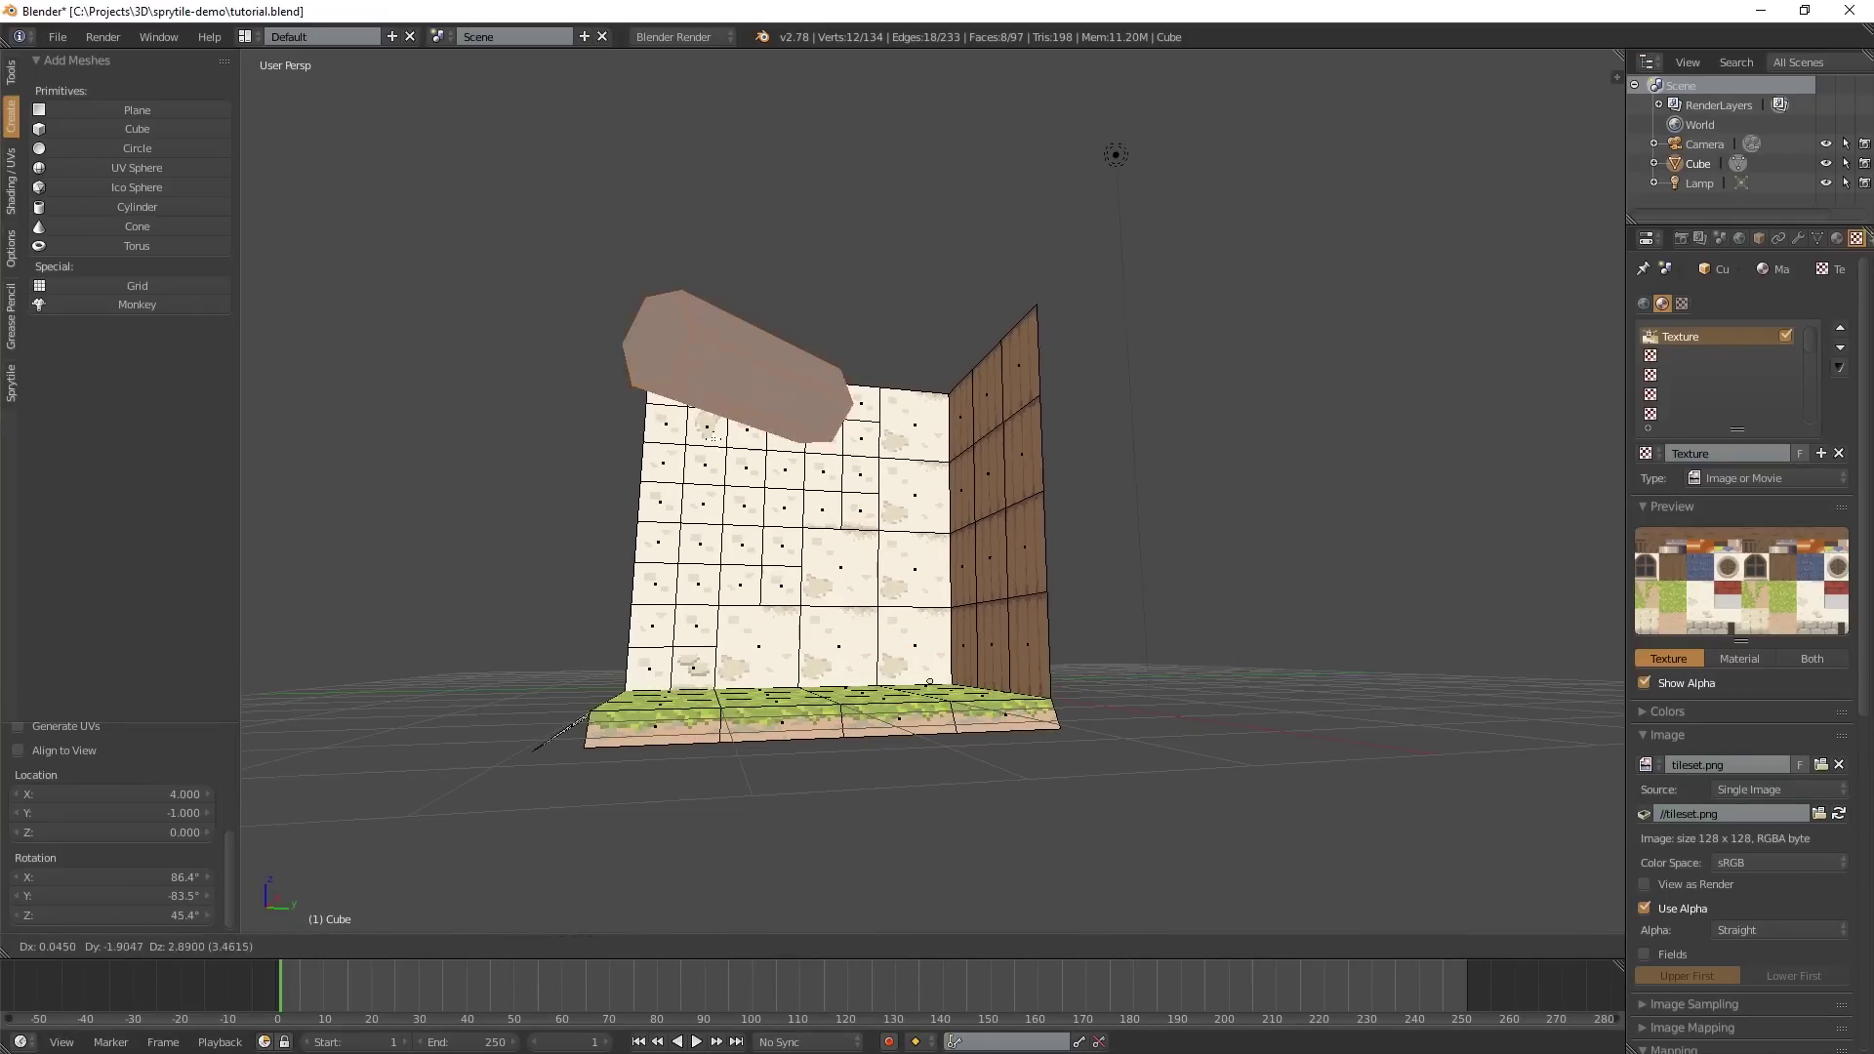
click(806, 535)
- Rotate the cylinder freehand from several viewing angles so it hangs at a slant in the room
middle_drag(917, 559, 879, 610)
key(r)
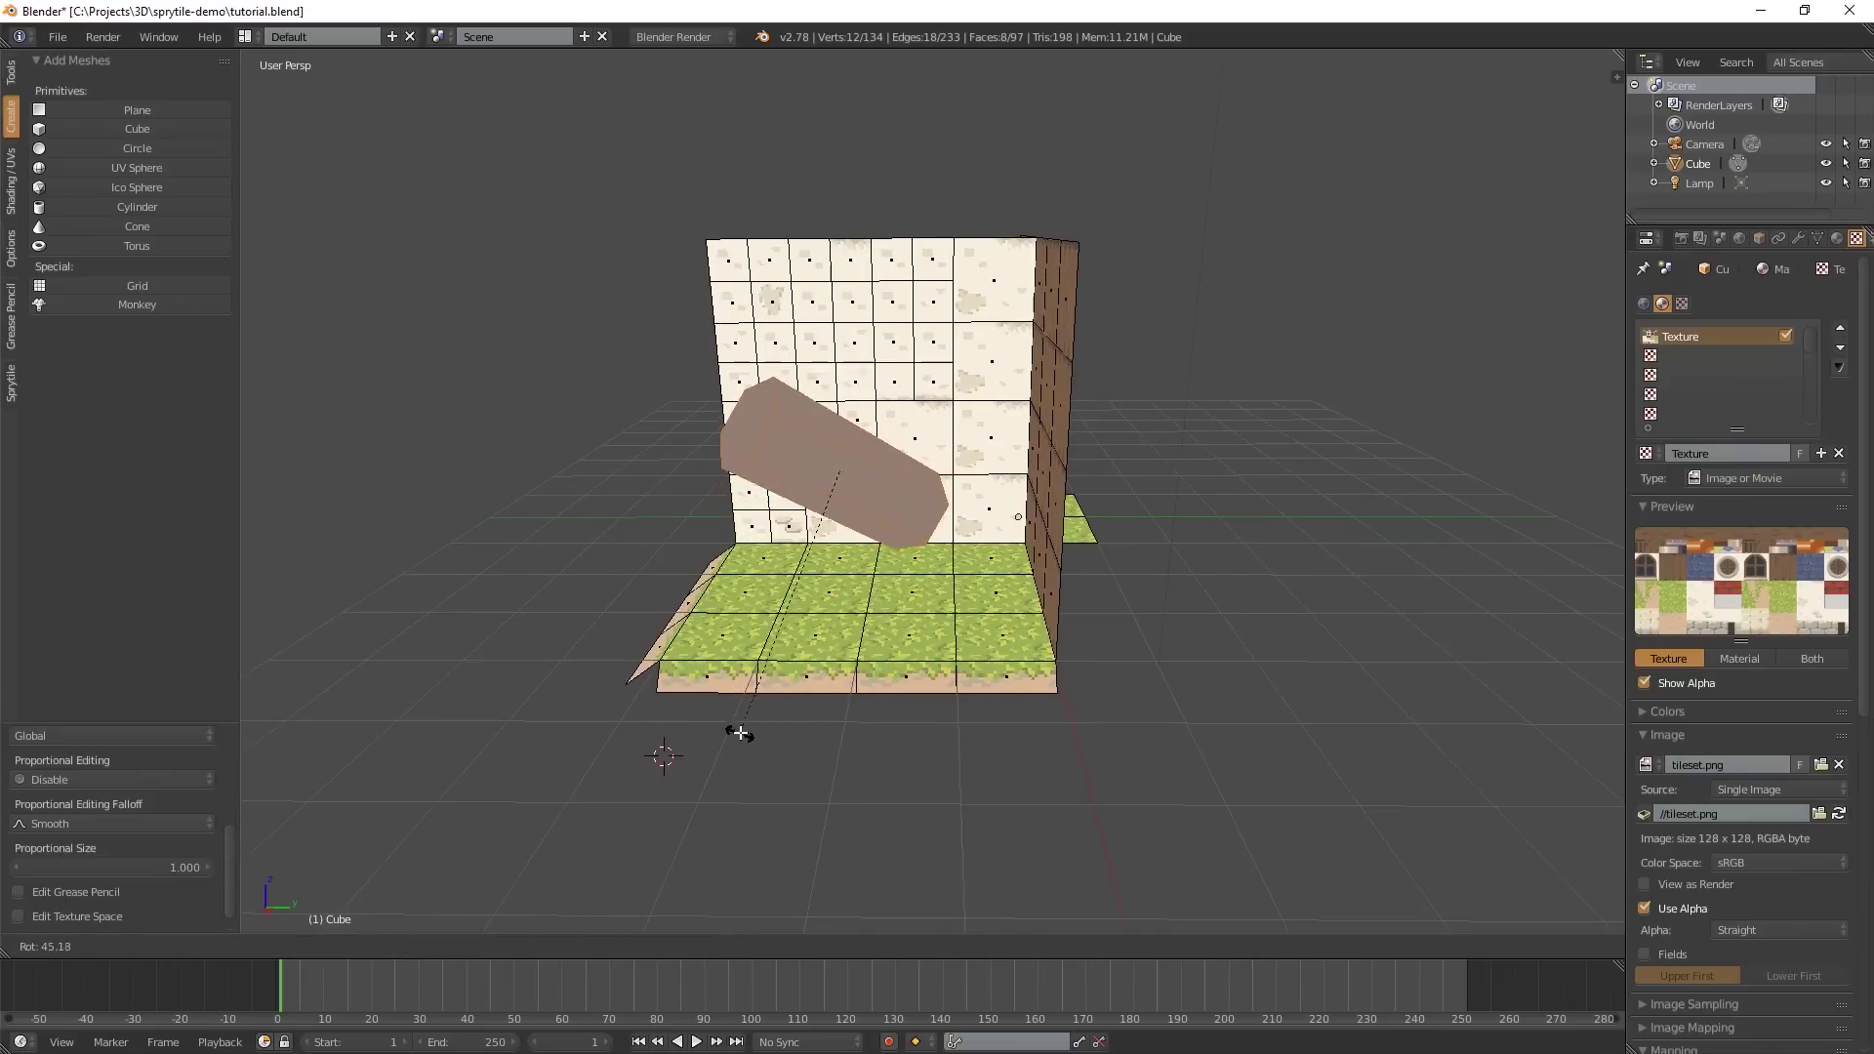
click(844, 694)
middle_drag(844, 694, 1064, 659)
key(r)
click(1144, 752)
click(1159, 751)
key(r)
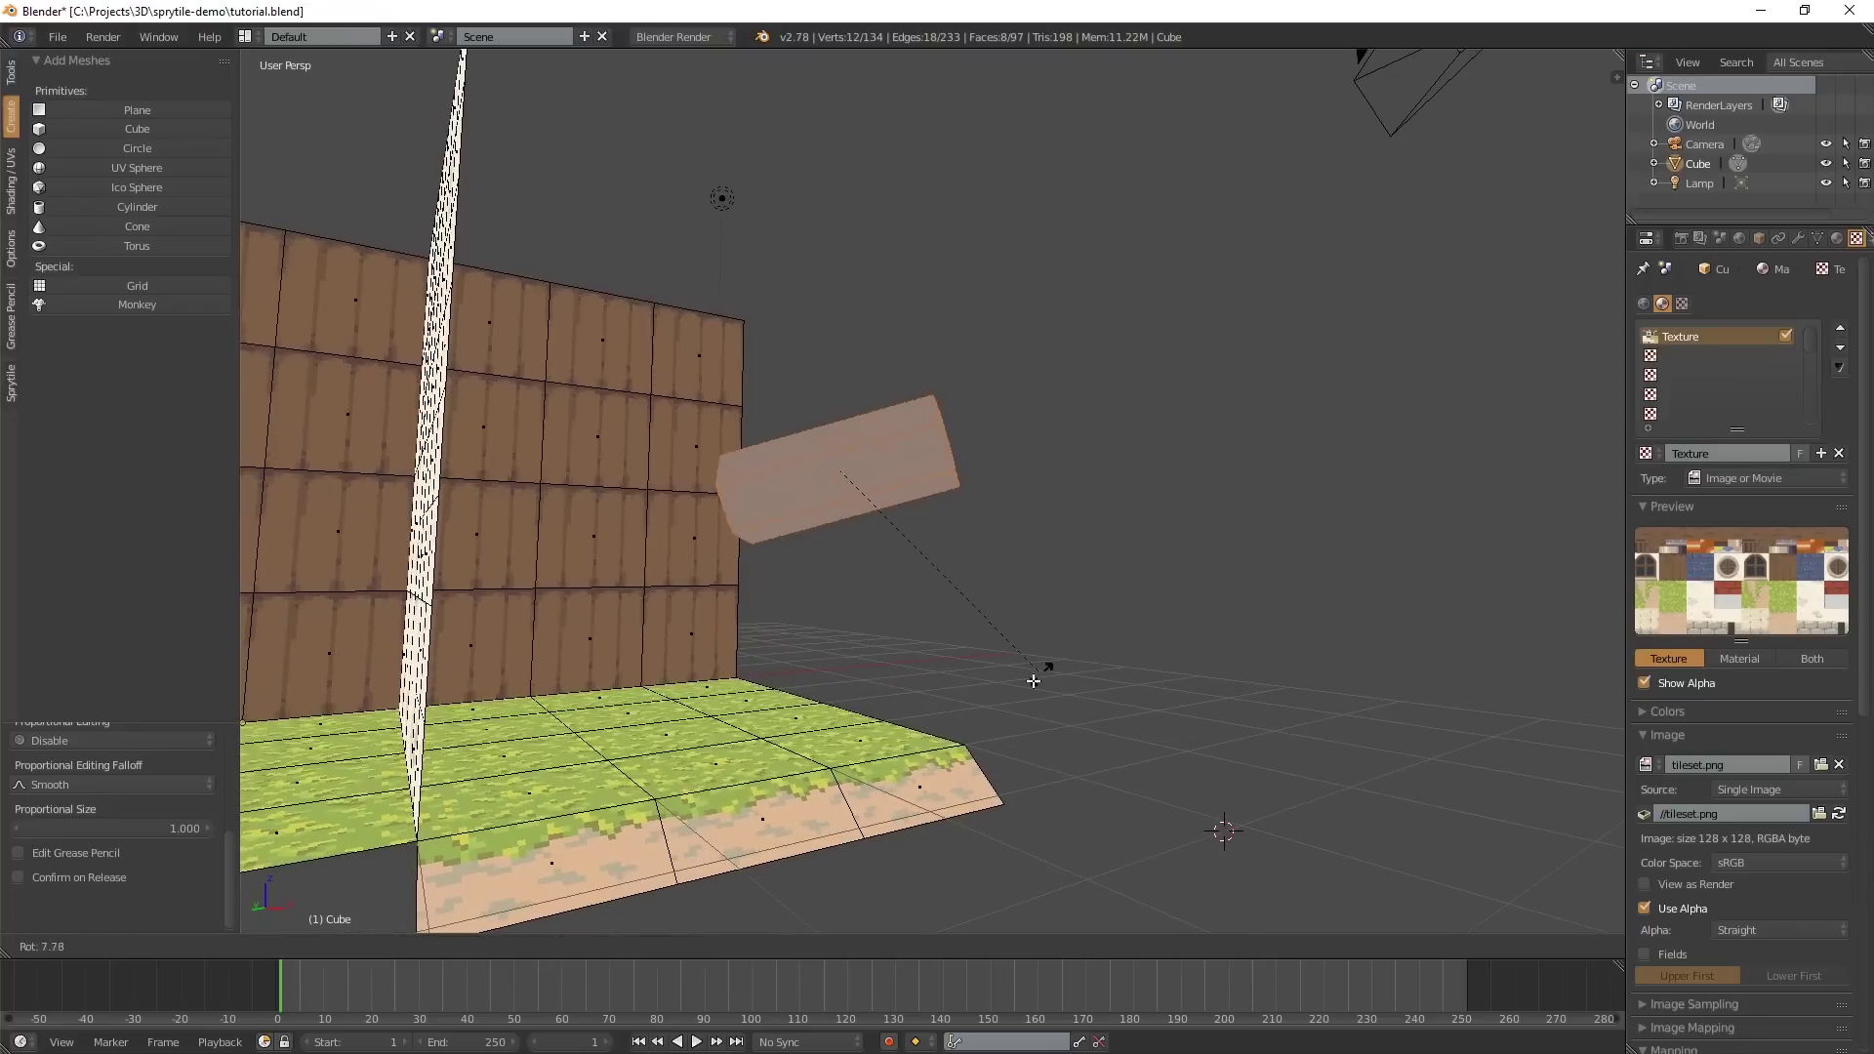
click(1025, 548)
middle_drag(1026, 547, 636, 598)
key(r)
click(712, 661)
- Reposition the slanted cylinder within the room, in front of the plaster wall
middle_drag(712, 661, 951, 758)
key(g)
click(830, 746)
middle_drag(830, 746, 843, 566)
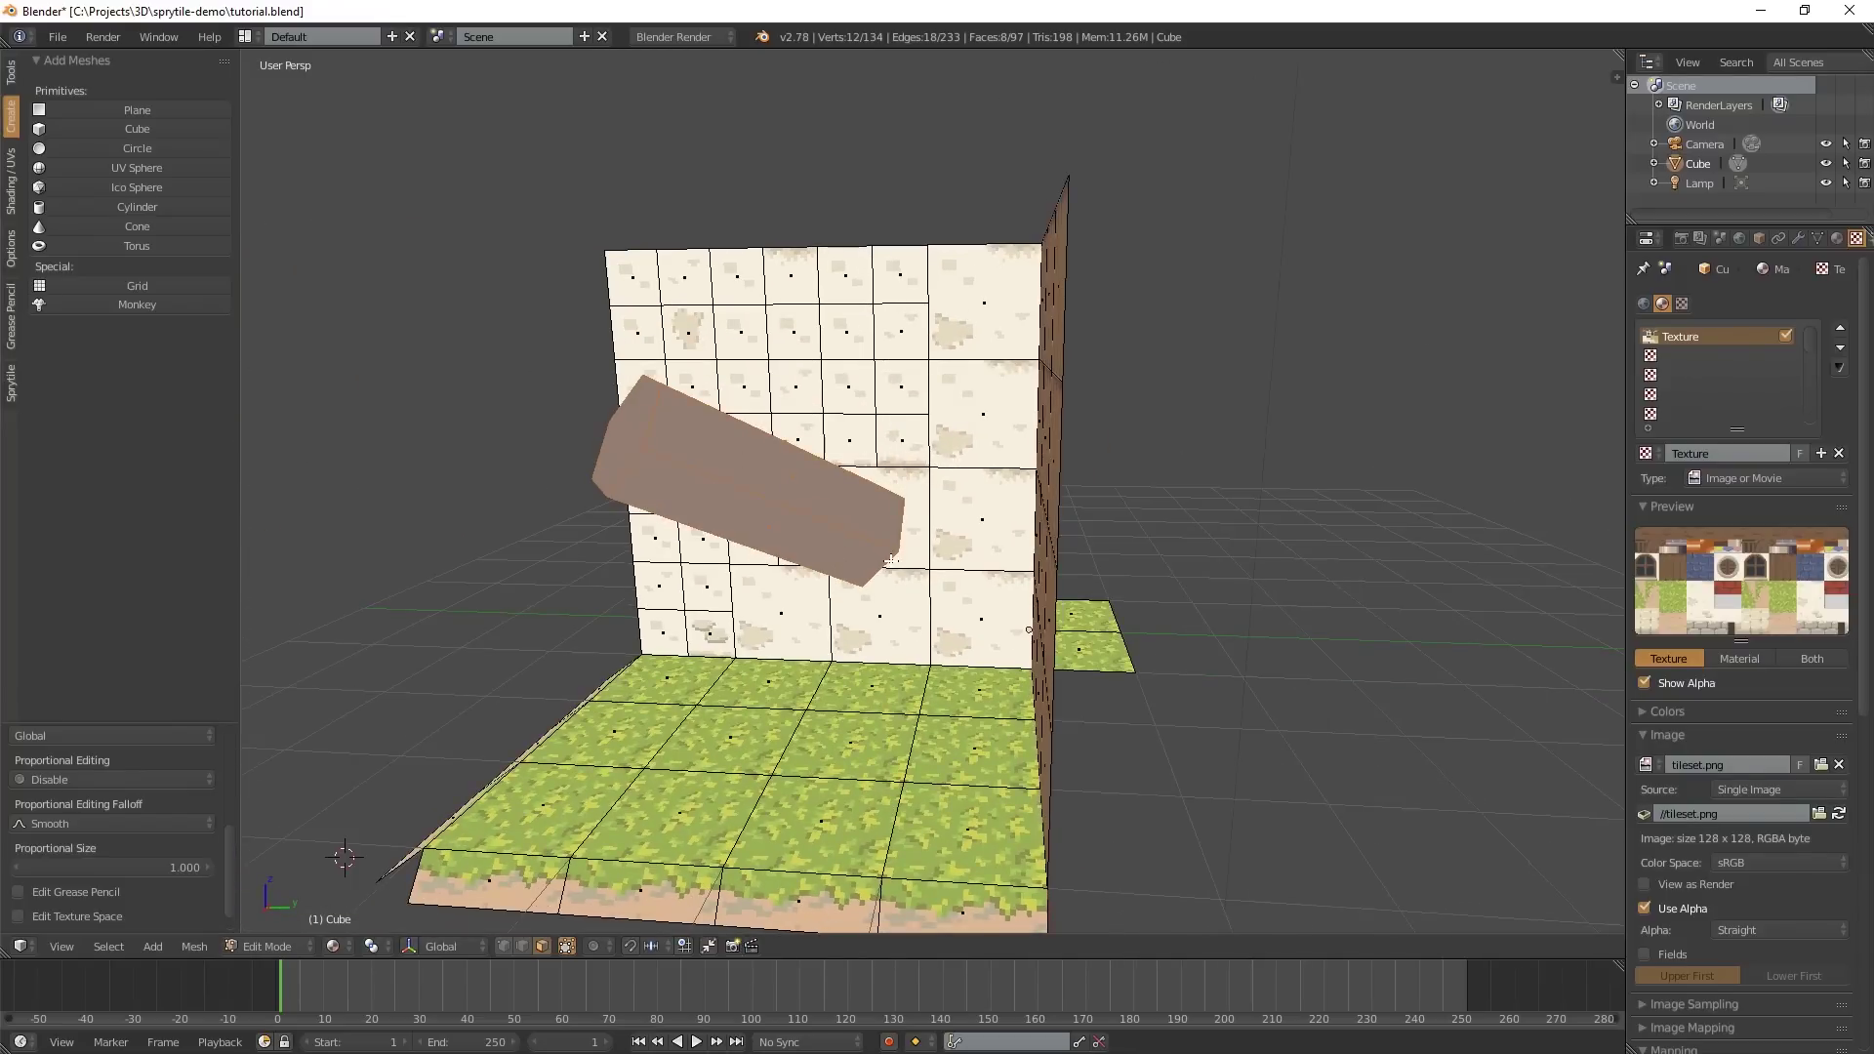
middle_drag(868, 561, 826, 513)
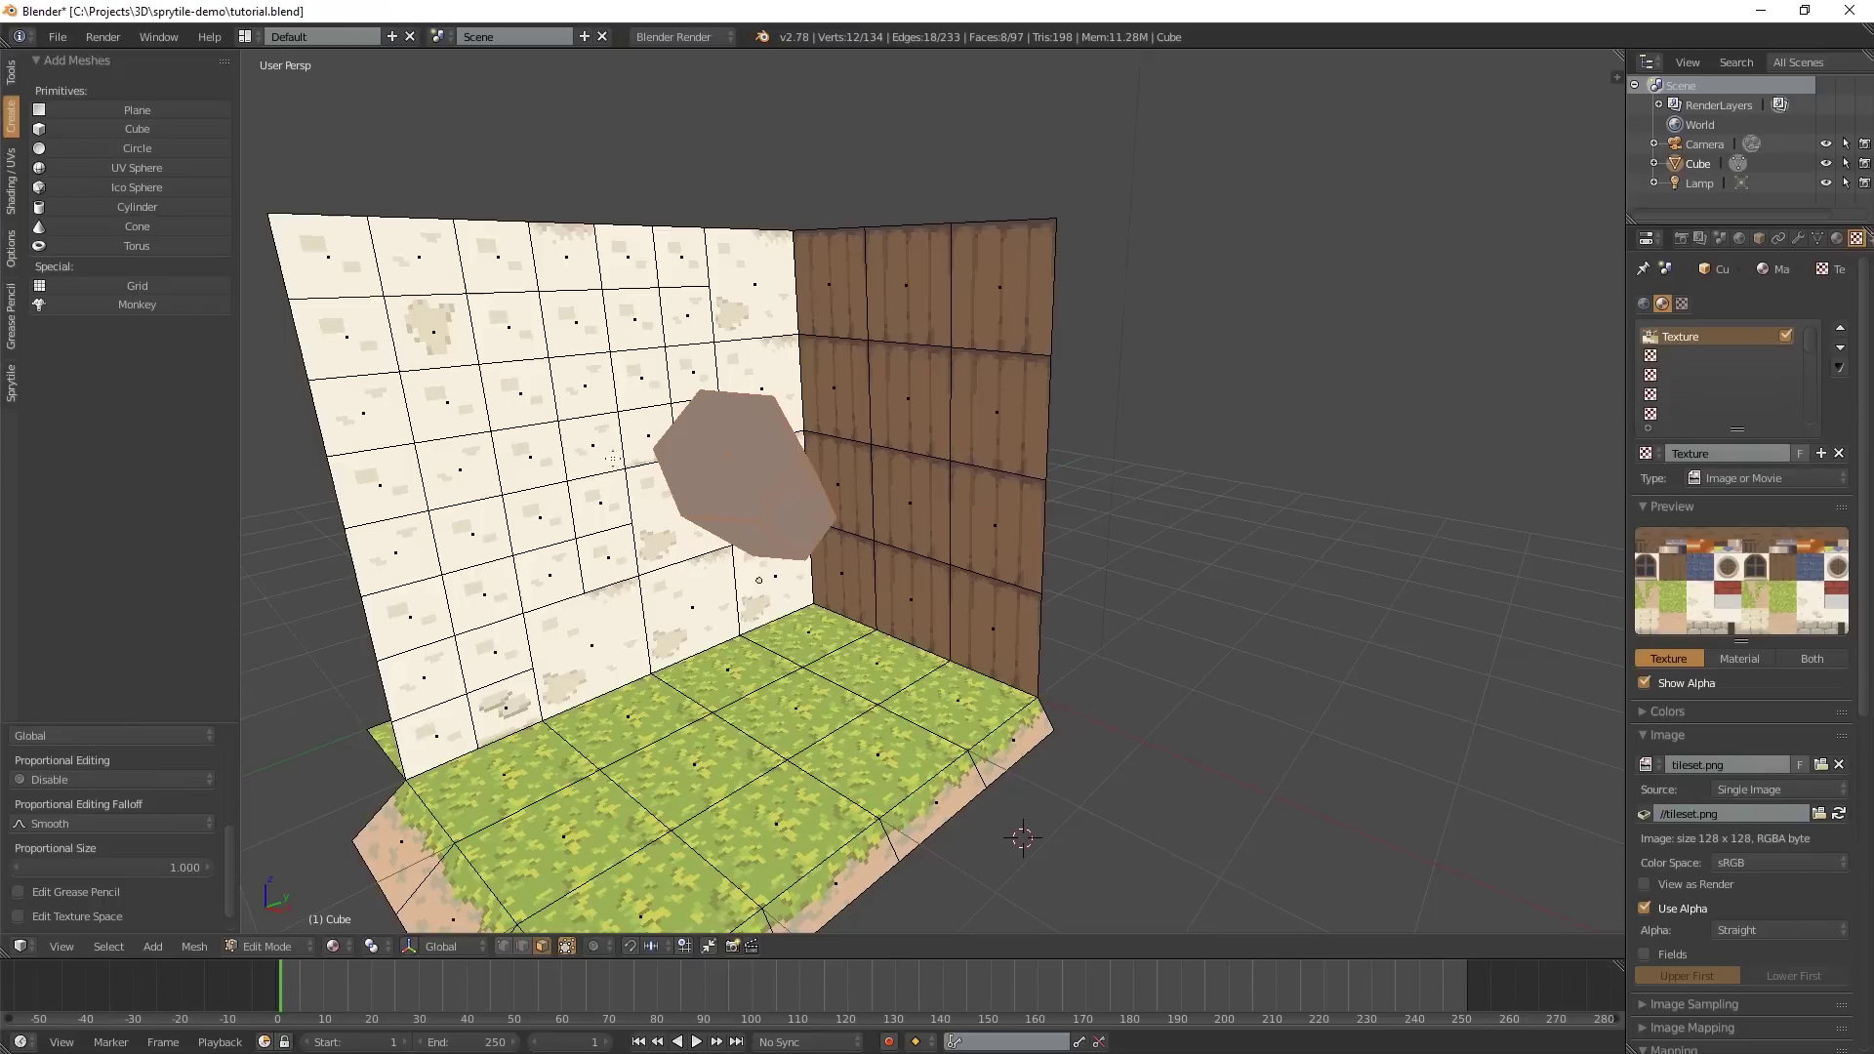
- Start Sprytile's Paint mode on the 32x32 grid and enlarge the tileset palette
click(11, 383)
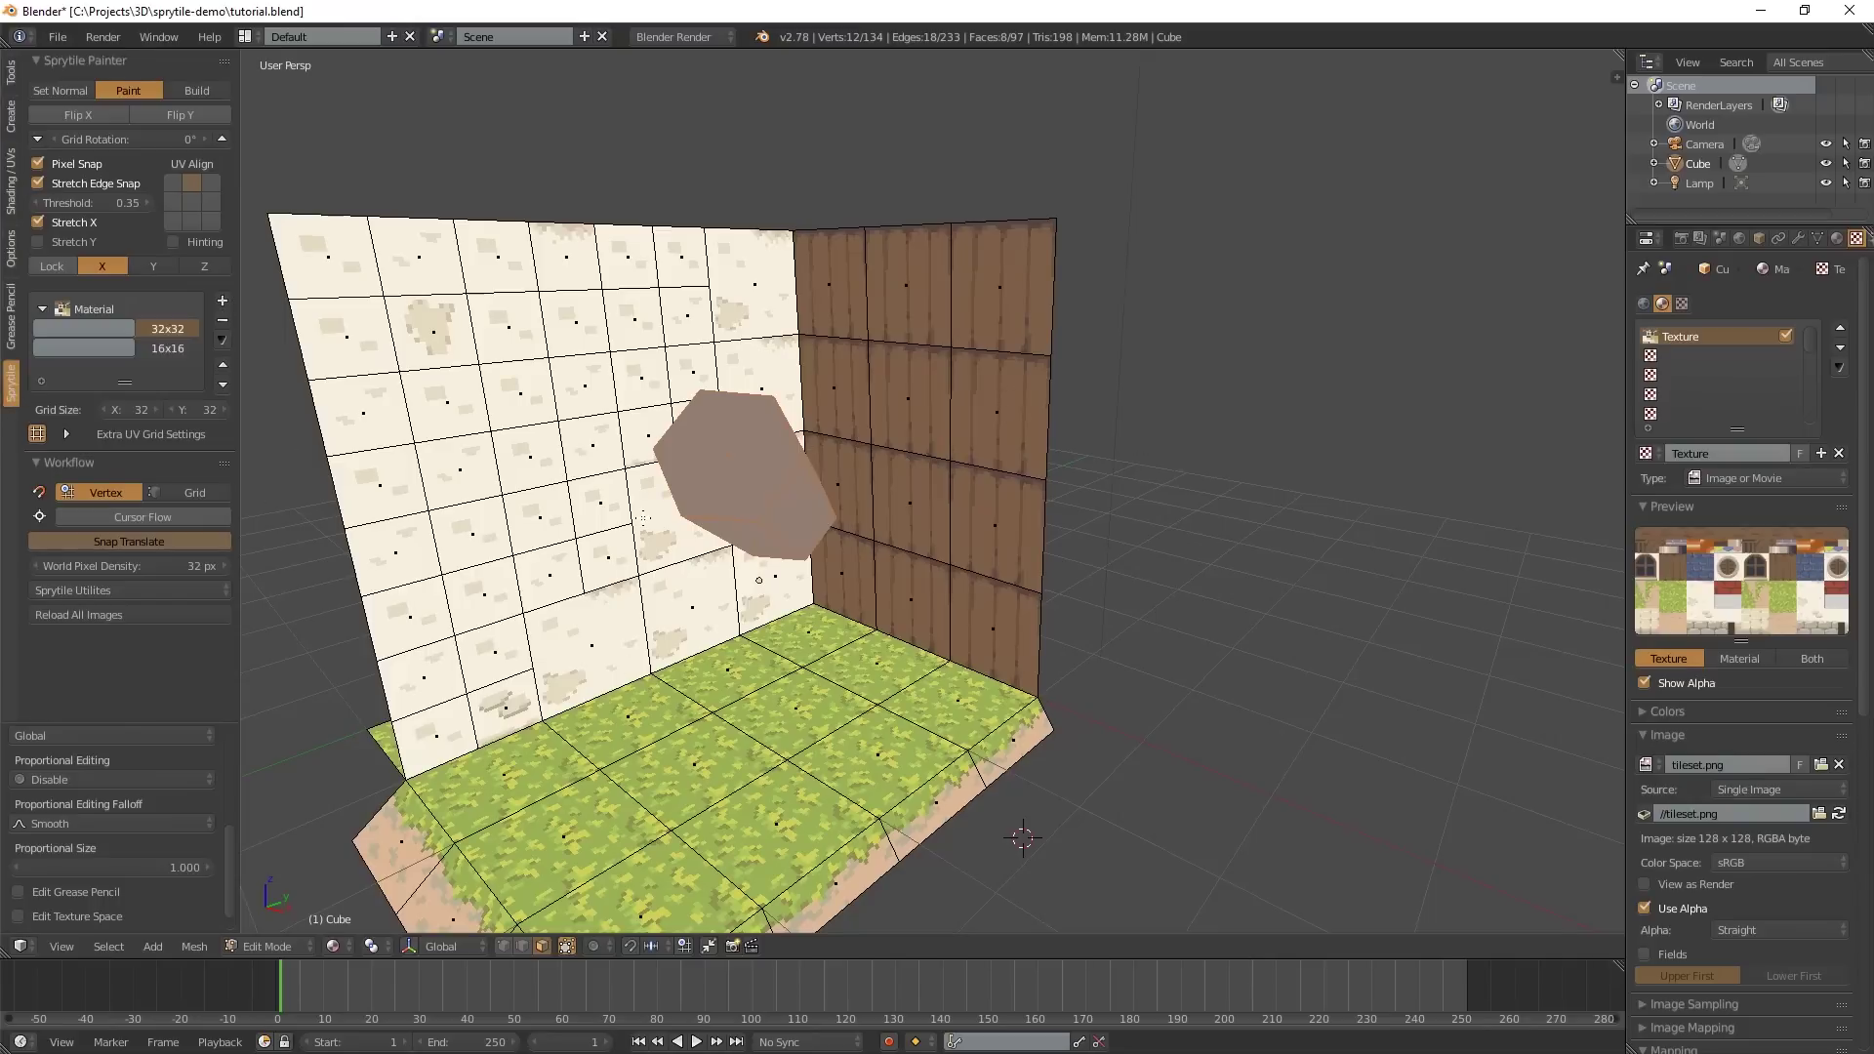
middle_drag(847, 492, 778, 457)
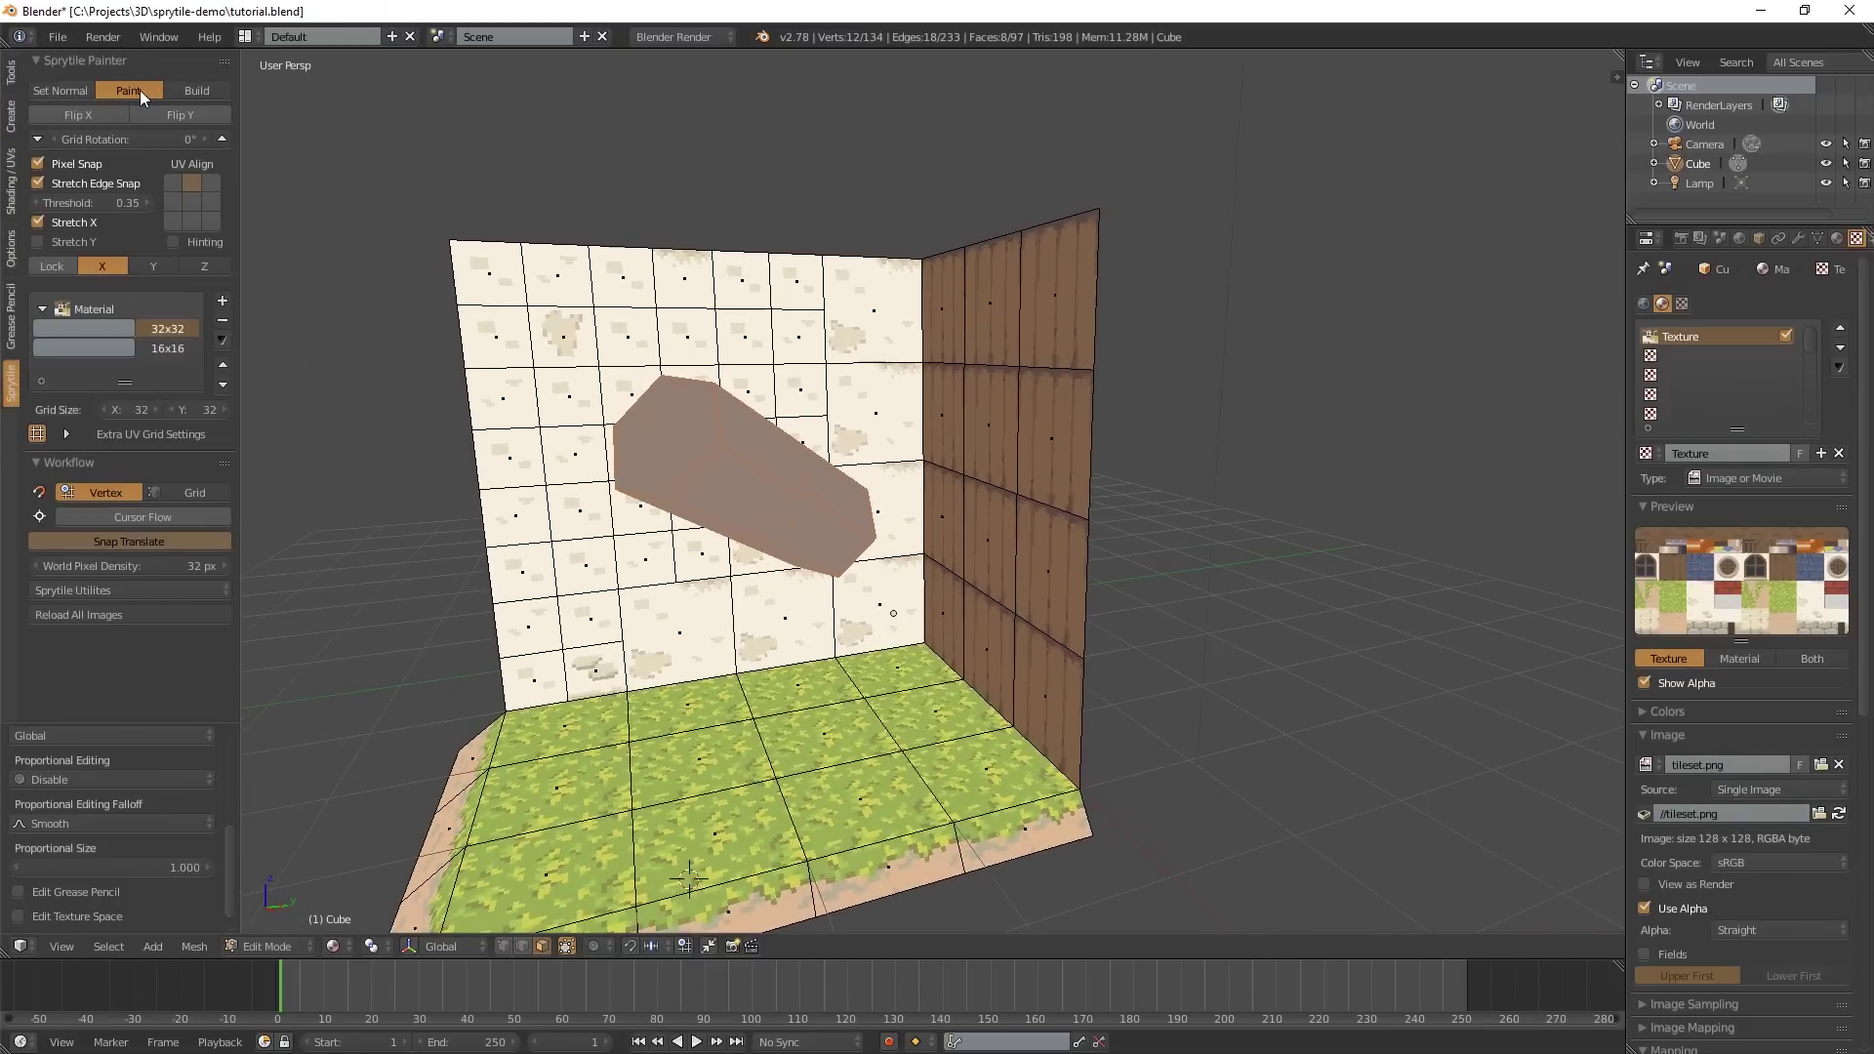
click(139, 90)
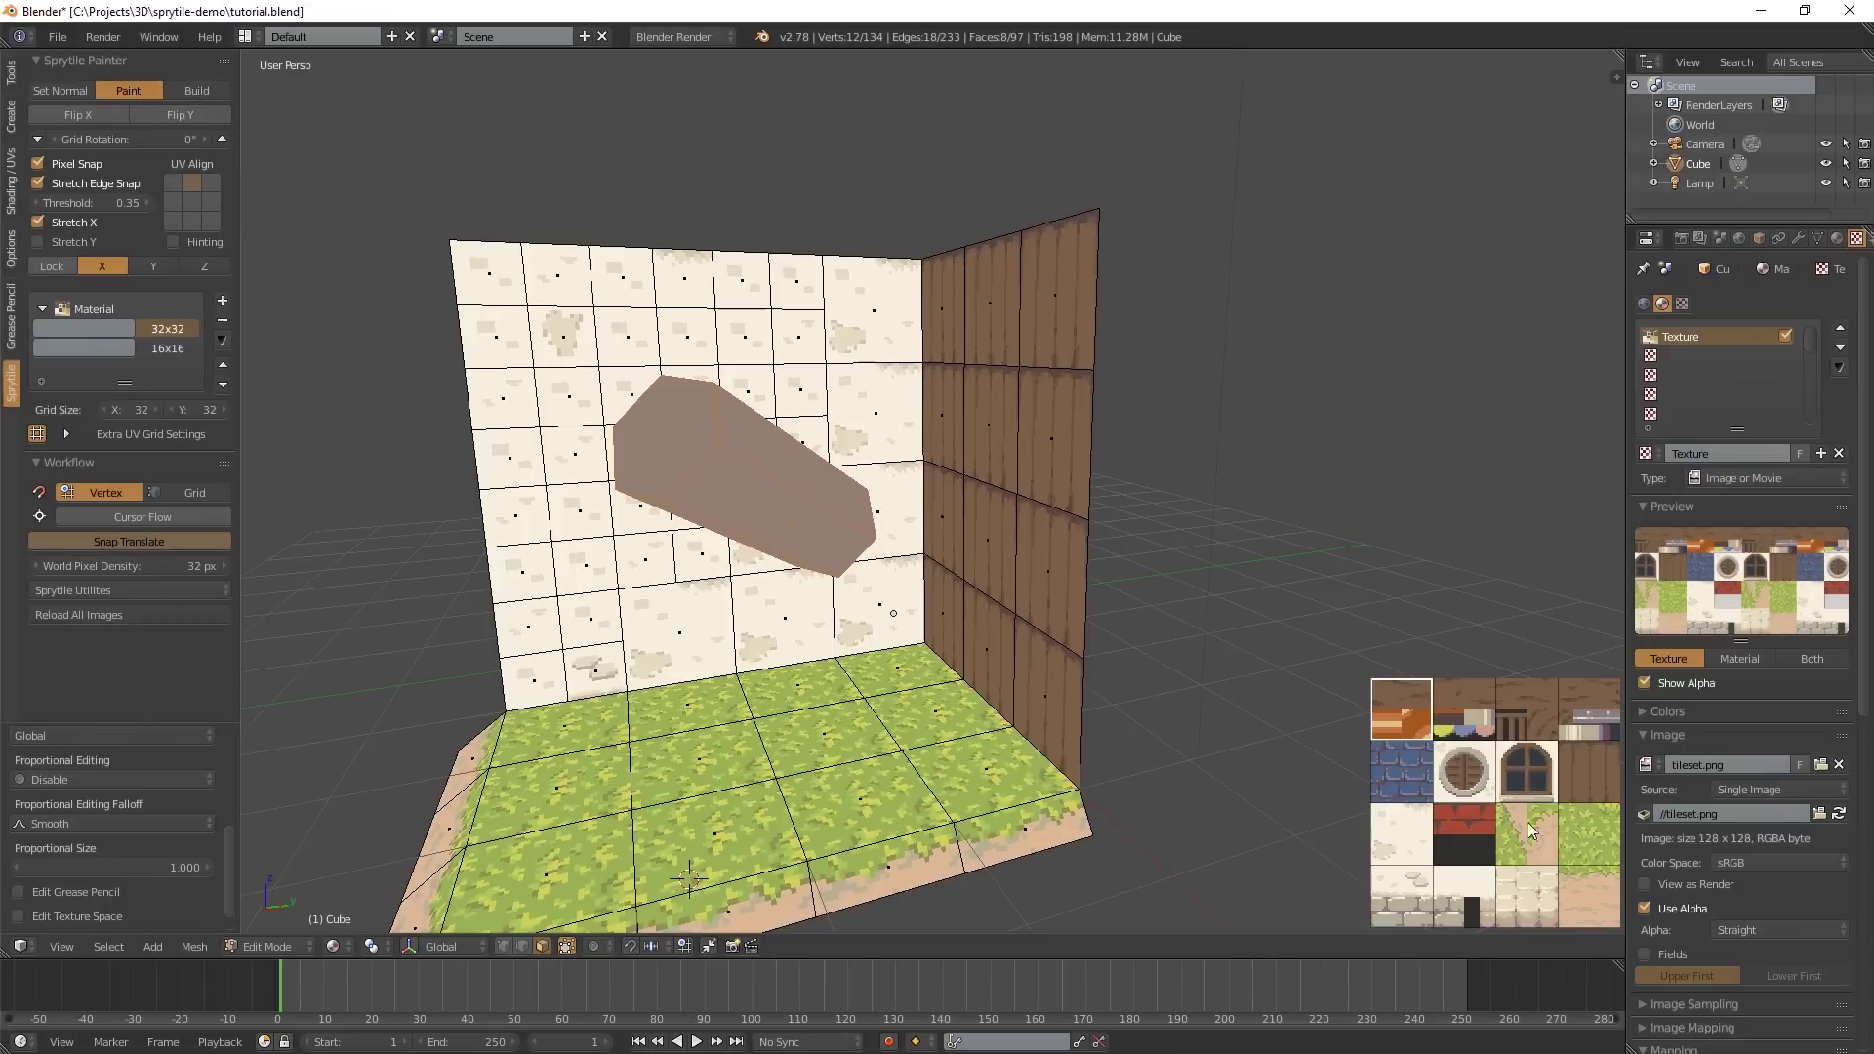
mouse_move(1429, 806)
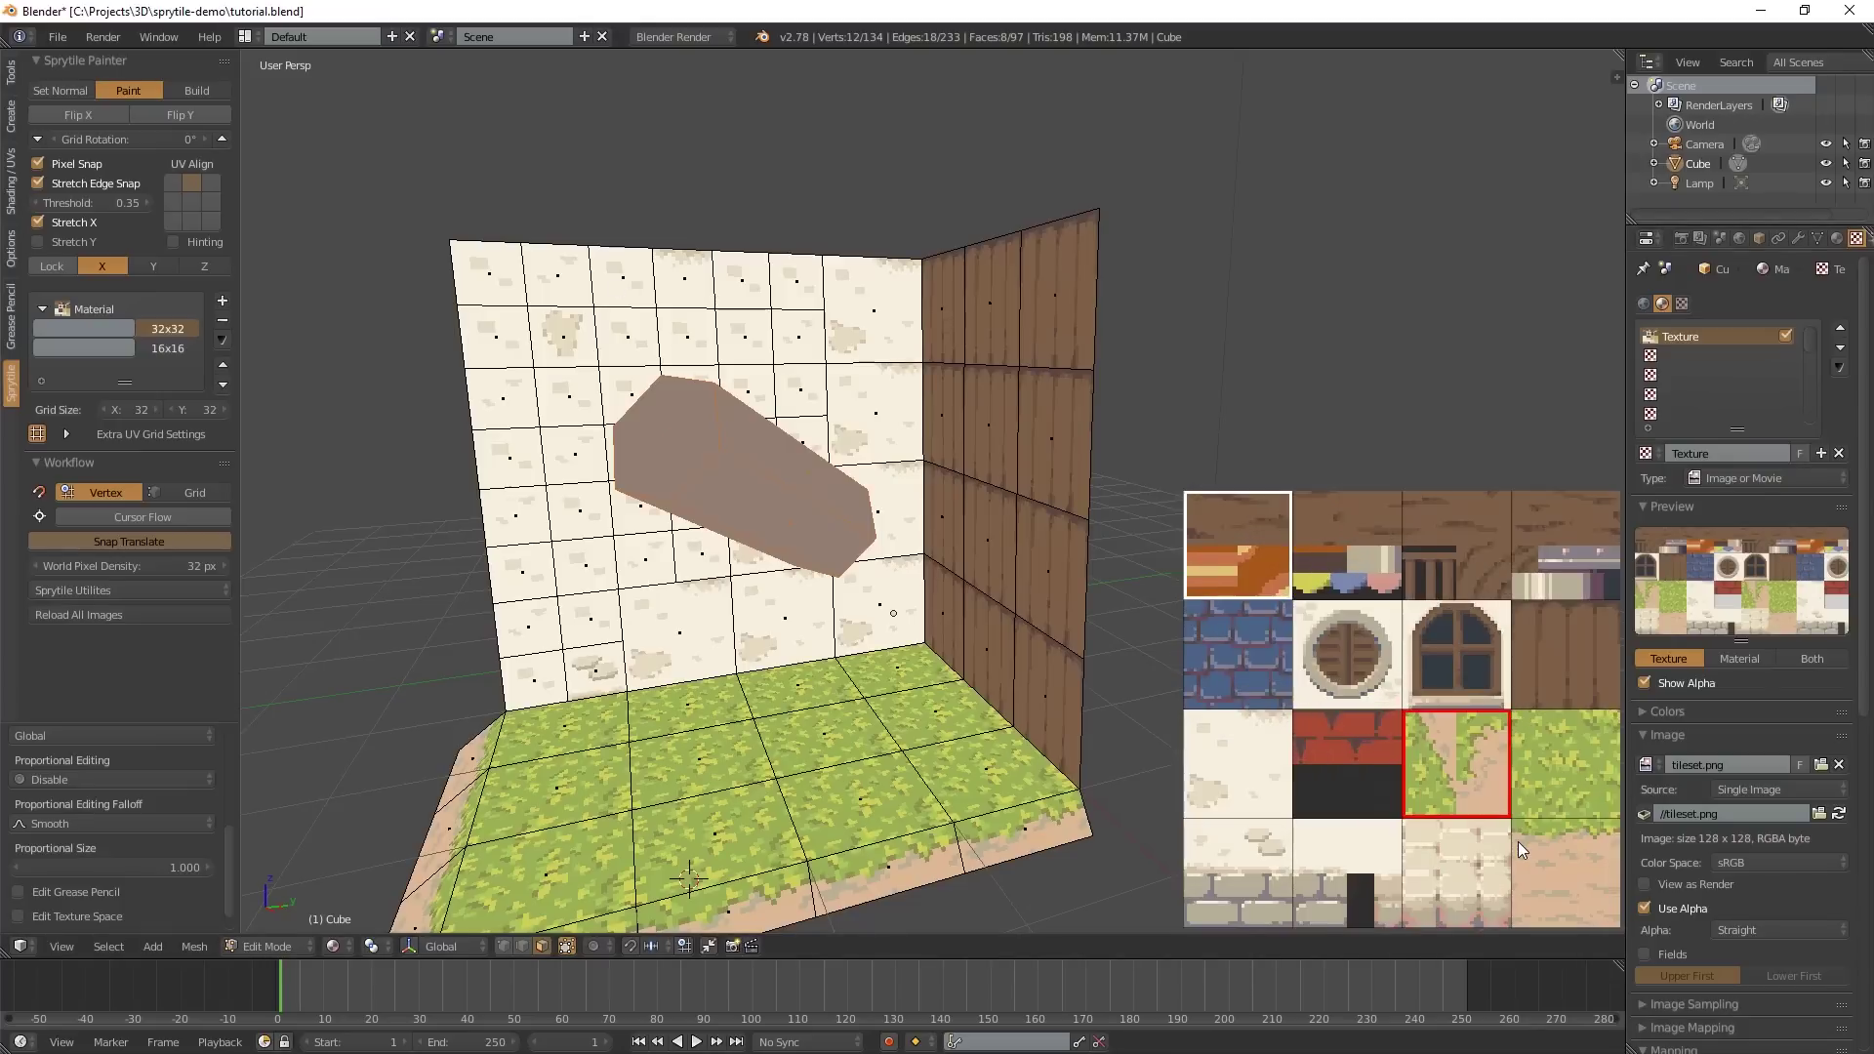
click(1462, 823)
click(1448, 787)
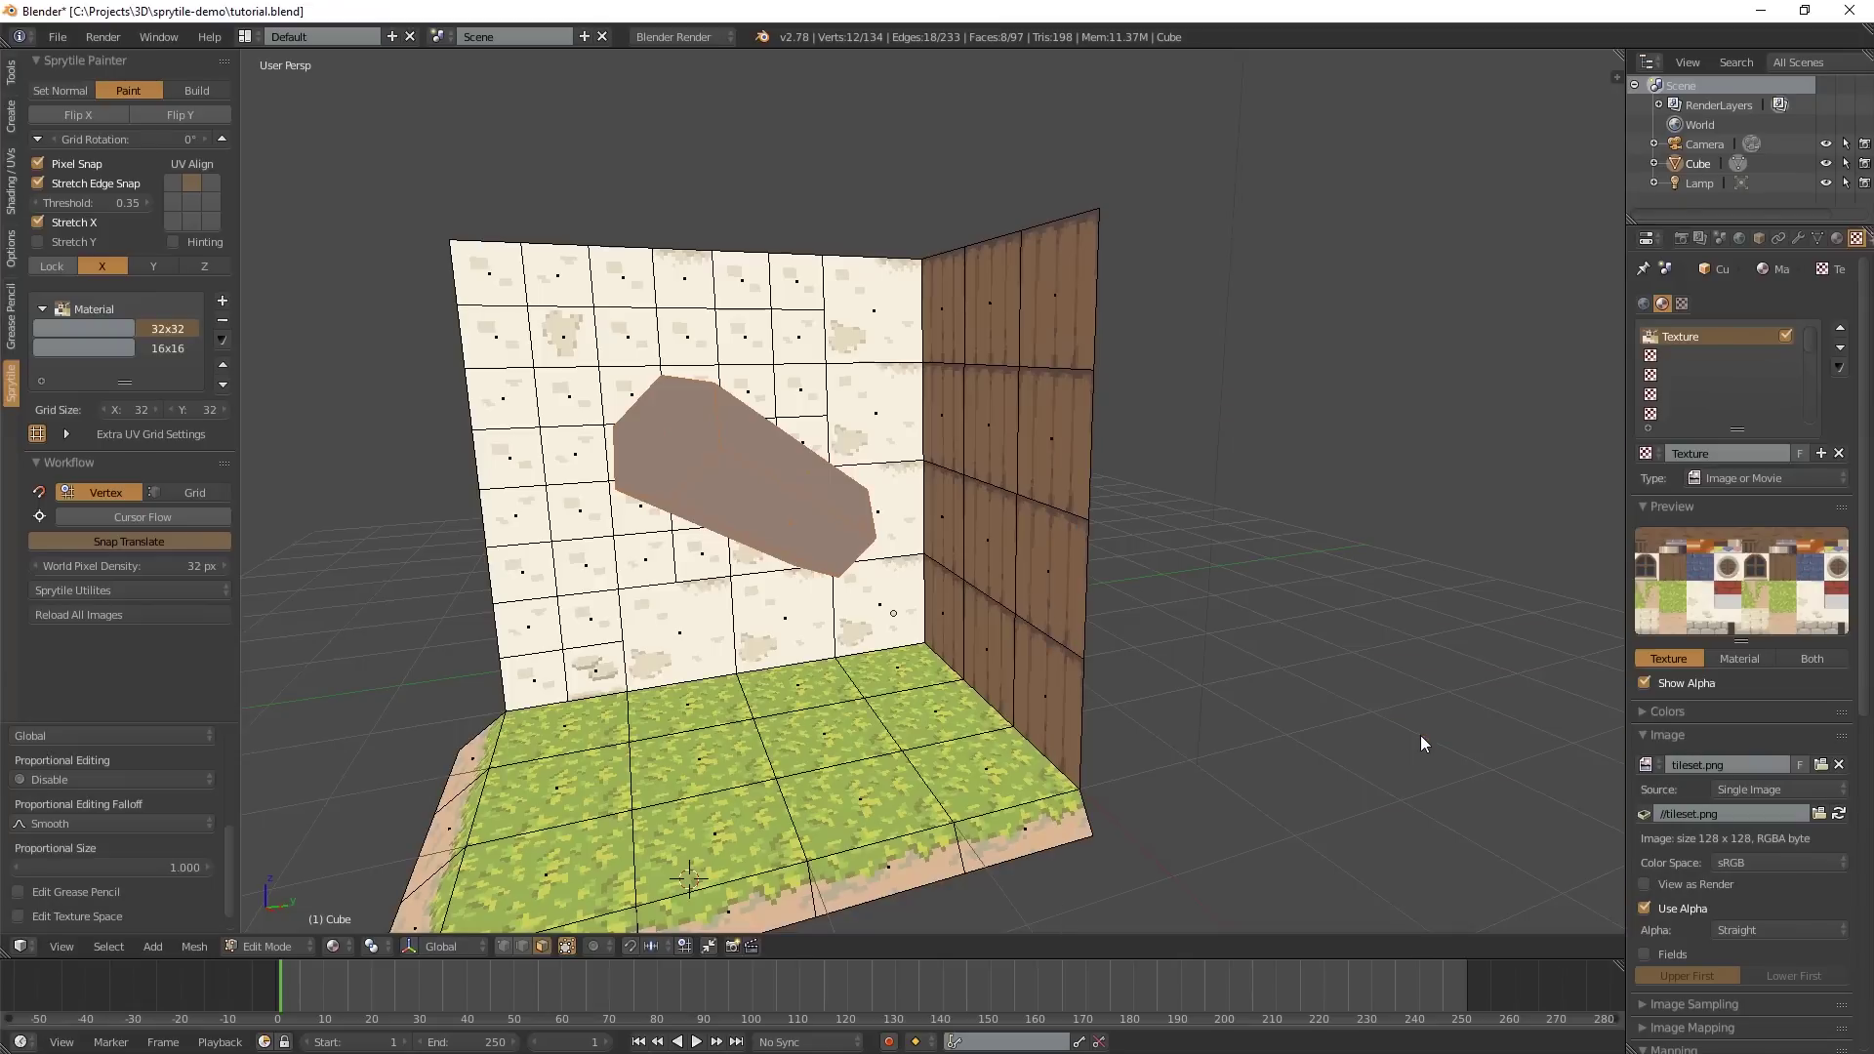
click(1437, 828)
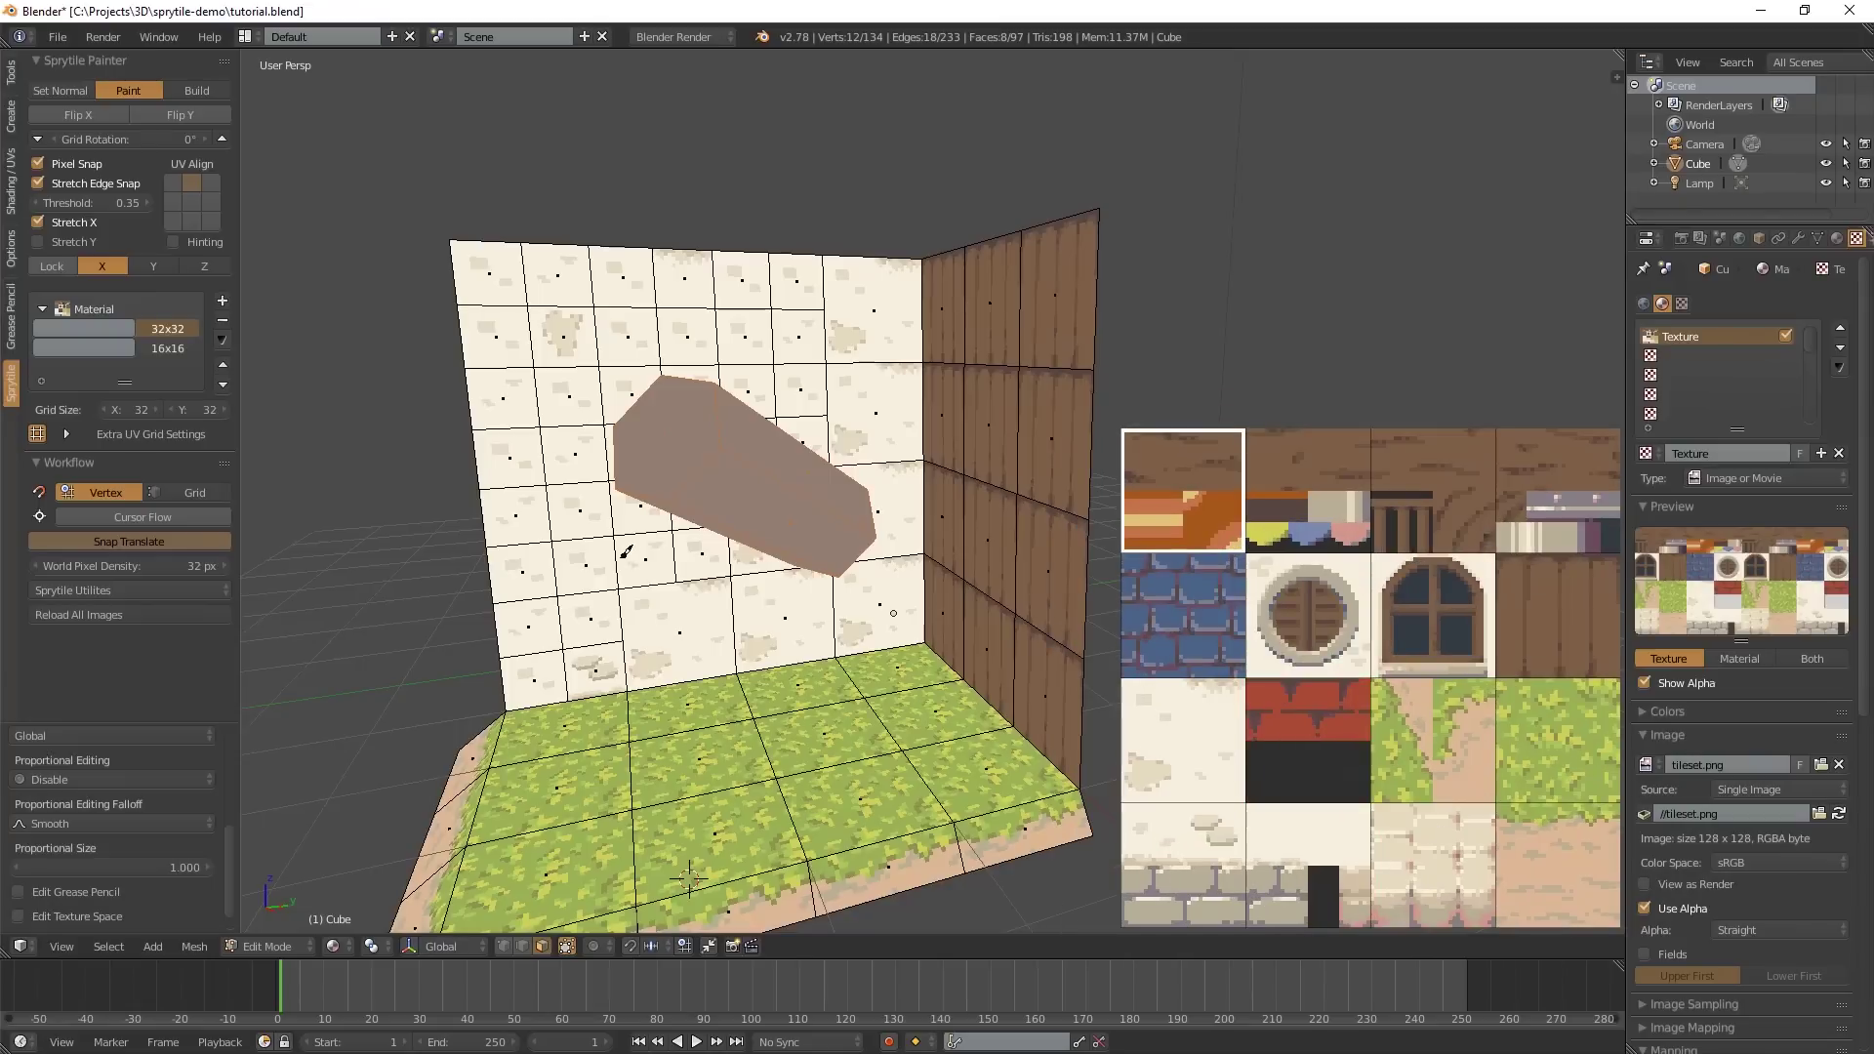
- Deselect all faces of the cylinder
middle_drag(1092, 647, 967, 728)
right_click(804, 508)
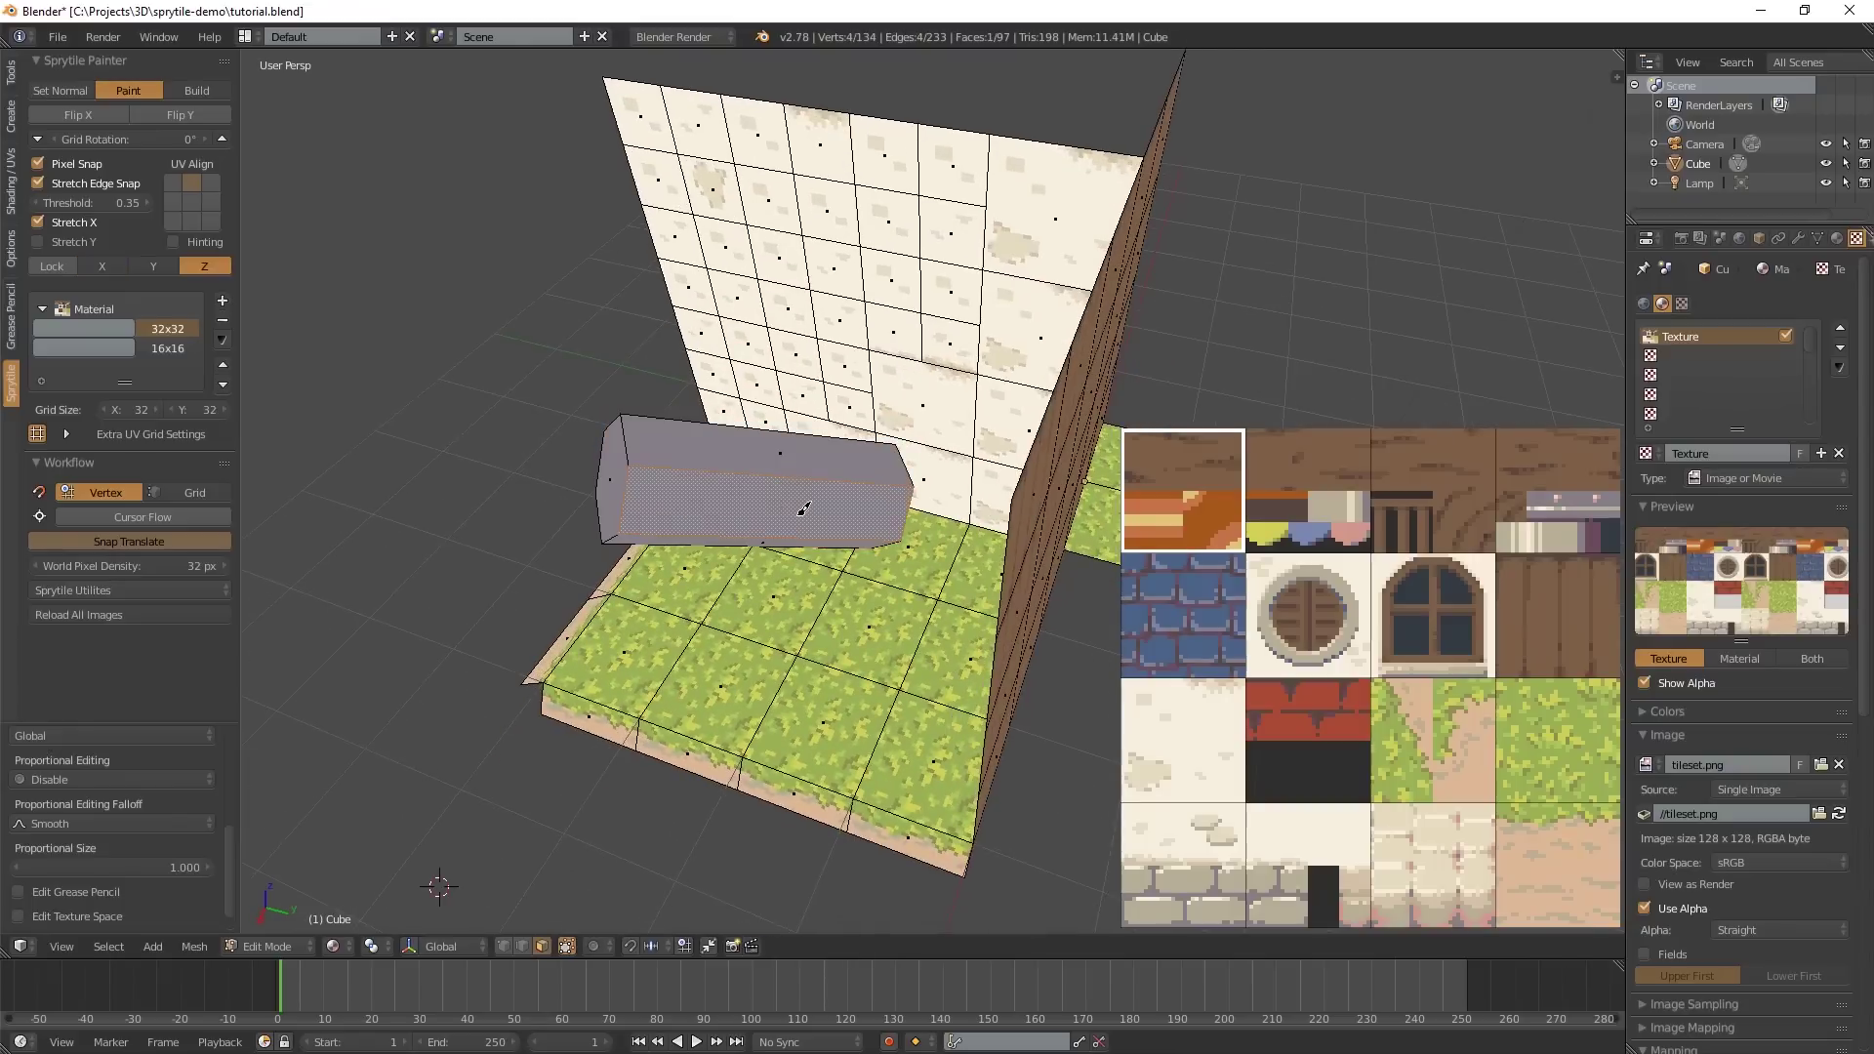
middle_drag(790, 568, 800, 491)
key(a)
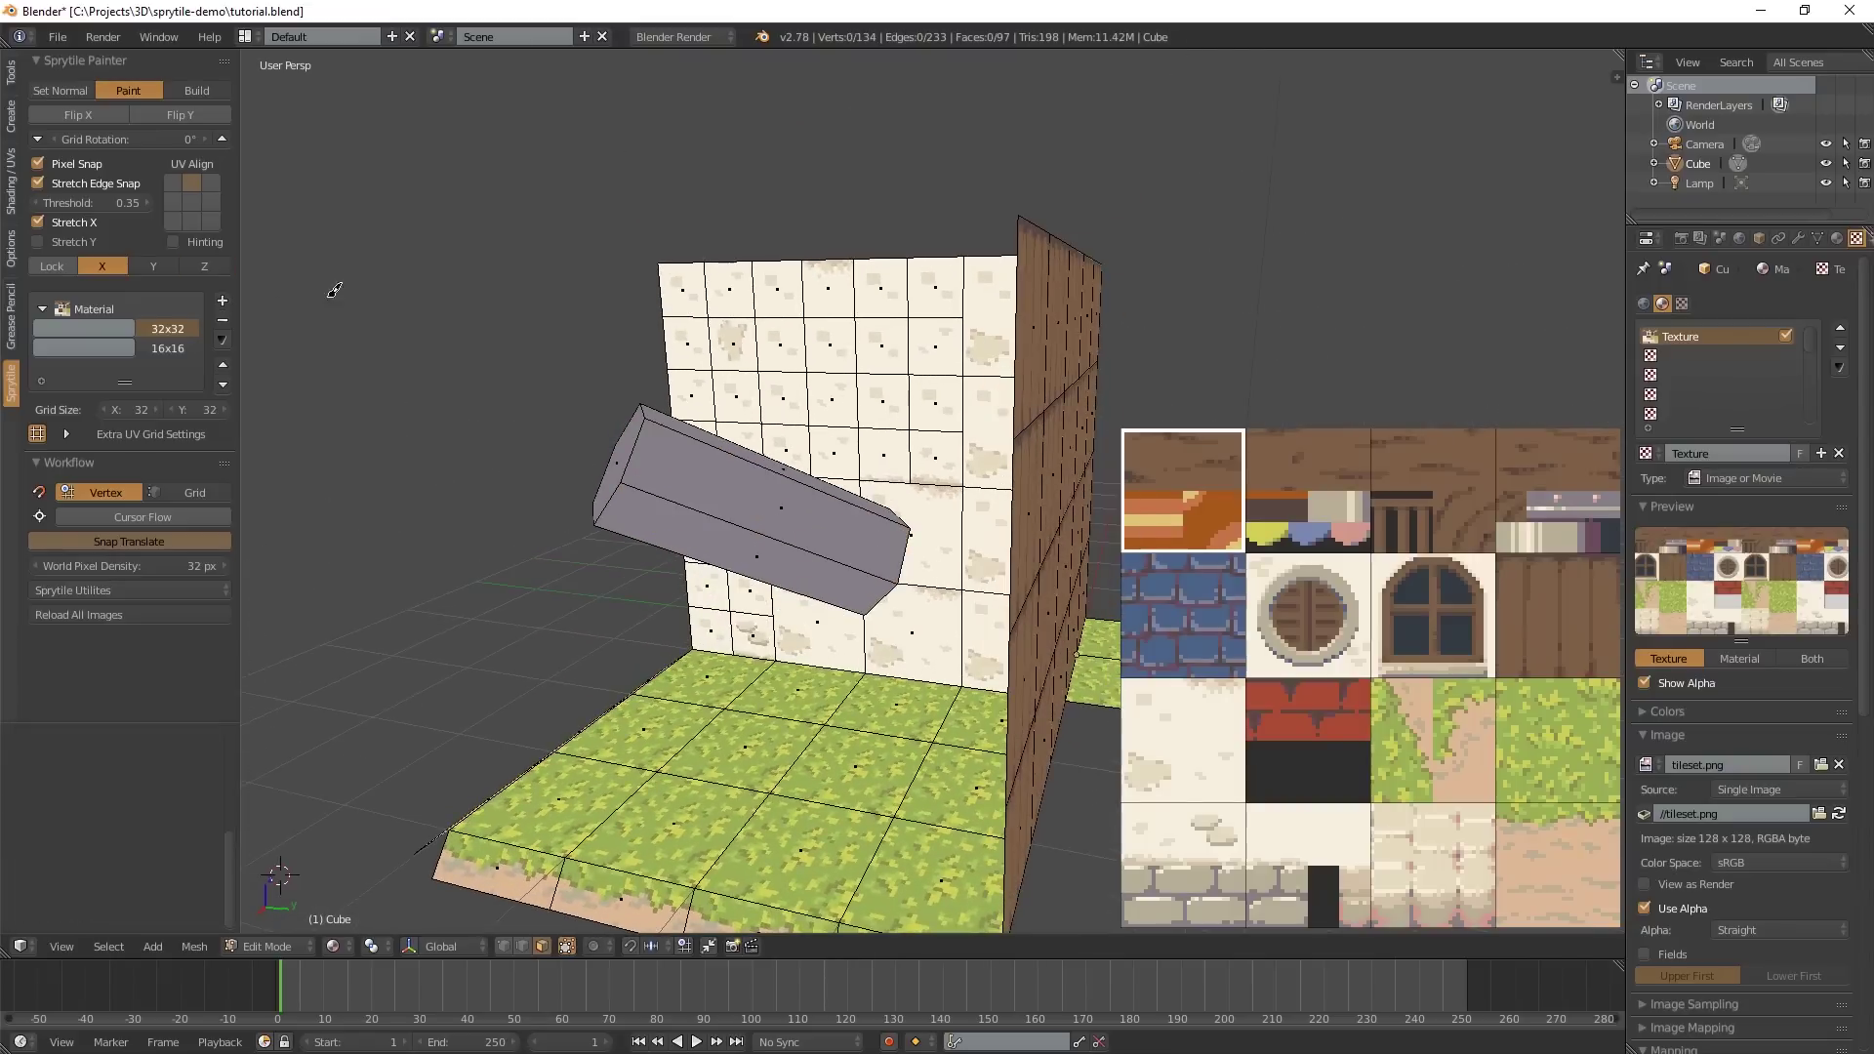
- Switch the tile grid to 16x16 and pick the orange-and-yellow striped tile
click(160, 352)
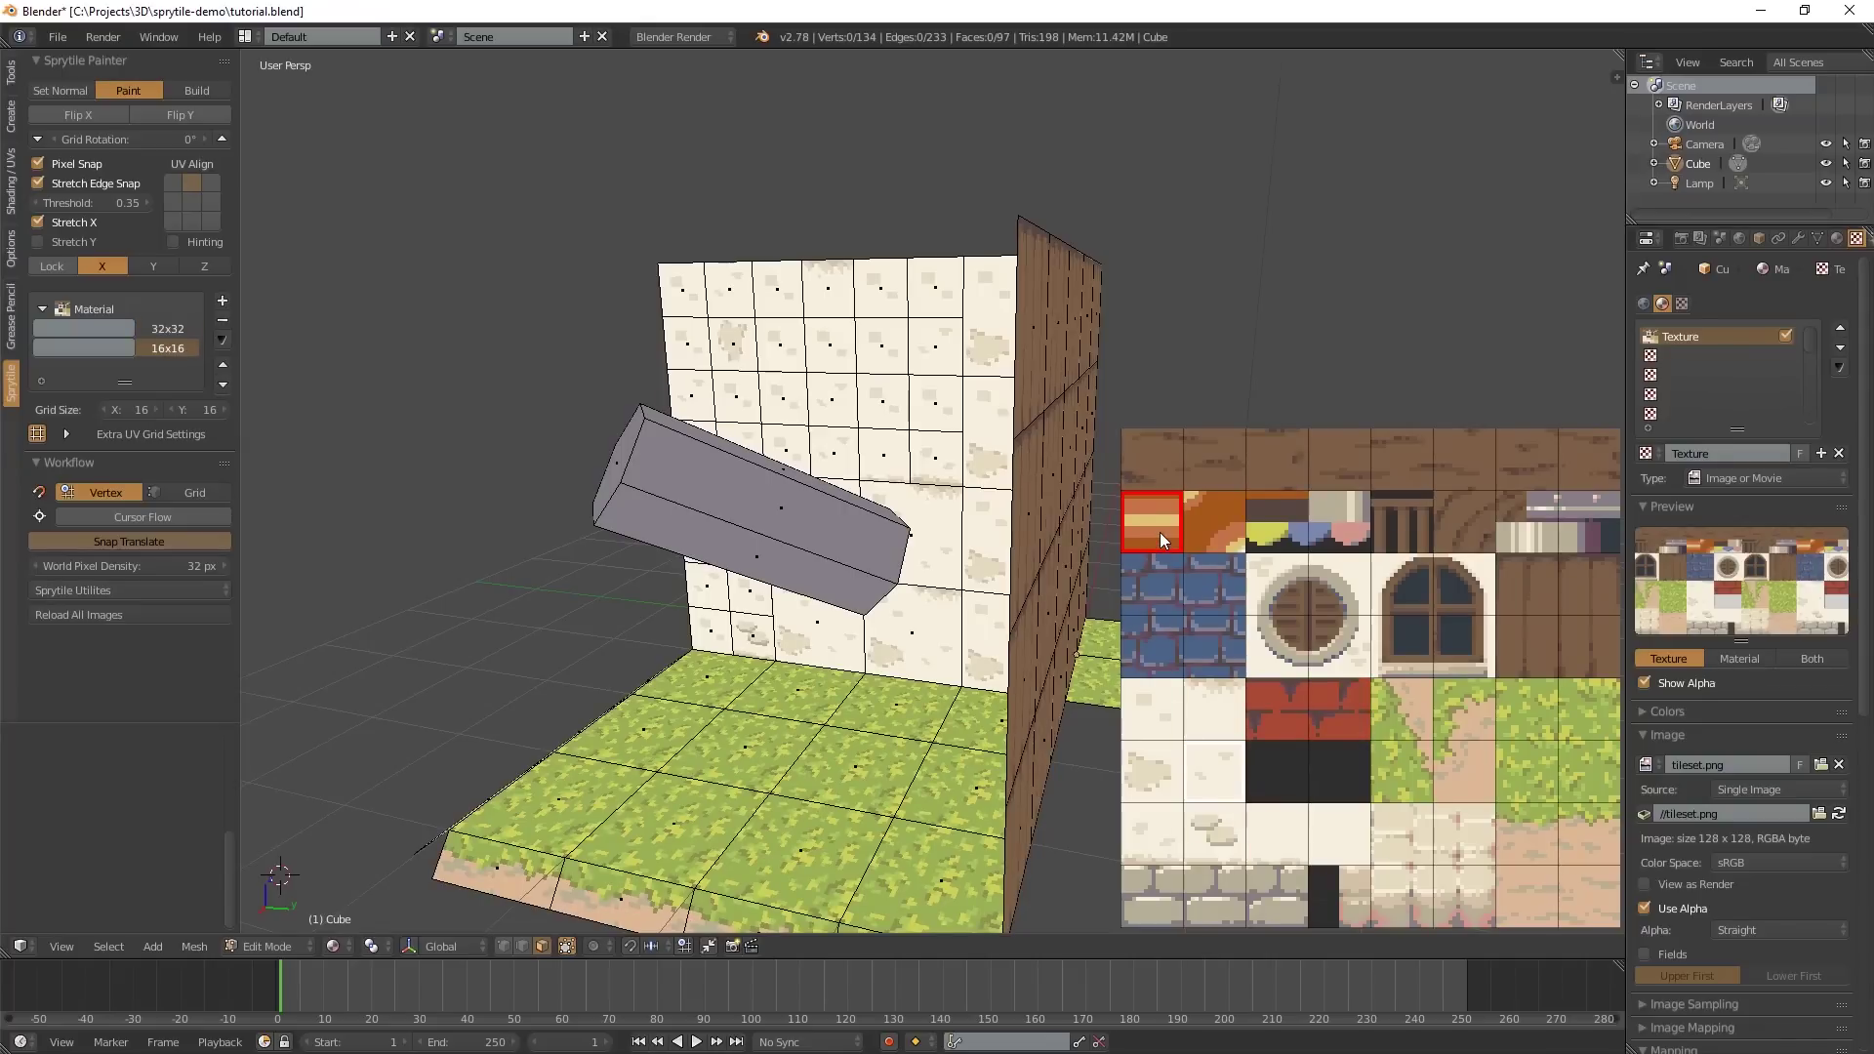
scroll(1187, 617, up, 2)
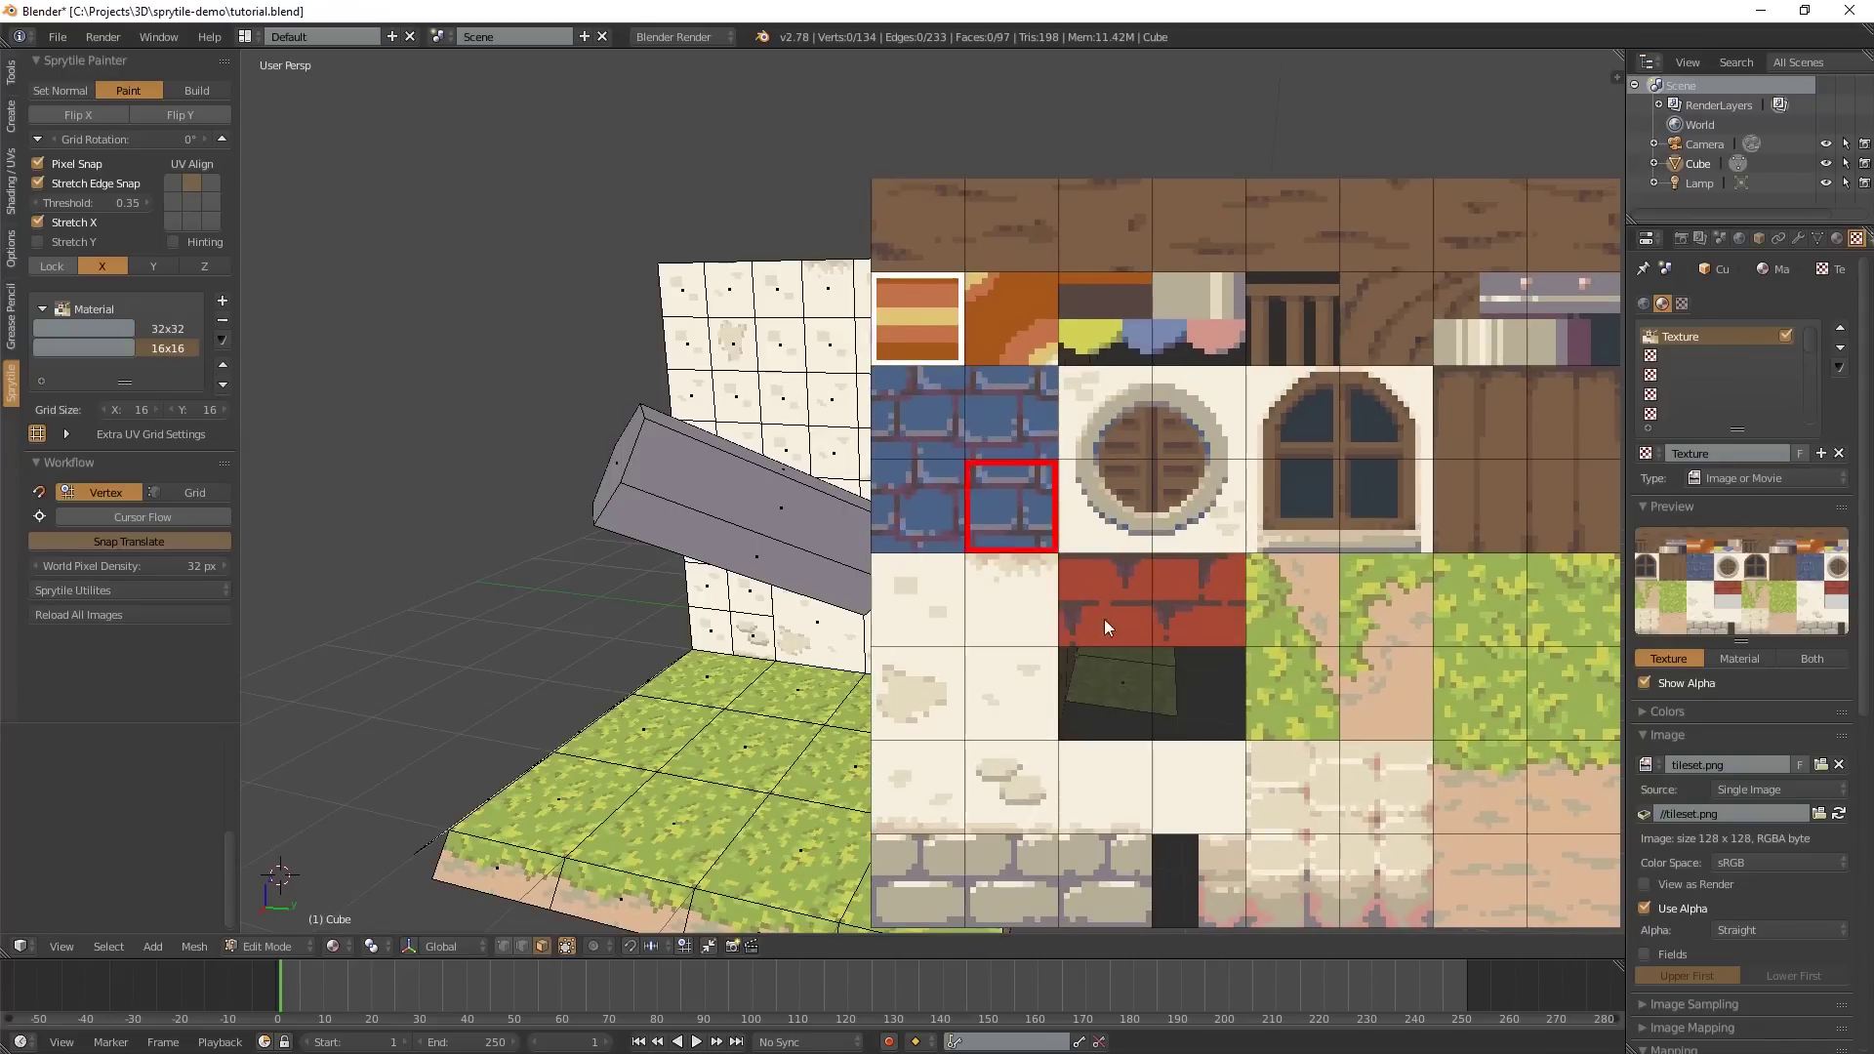
scroll(1104, 619, down, 2)
- Paint the orange striped tile onto the slanted cylinder's side faces with Stretch X on
mouse_move(740, 596)
middle_down()
mouse_move(849, 576)
mouse_move(765, 566)
mouse_move(712, 621)
mouse_move(830, 683)
mouse_move(752, 550)
mouse_move(948, 548)
mouse_move(946, 516)
middle_up()
click(809, 500)
click(753, 550)
click(725, 572)
middle_drag(733, 584, 885, 569)
click(739, 510)
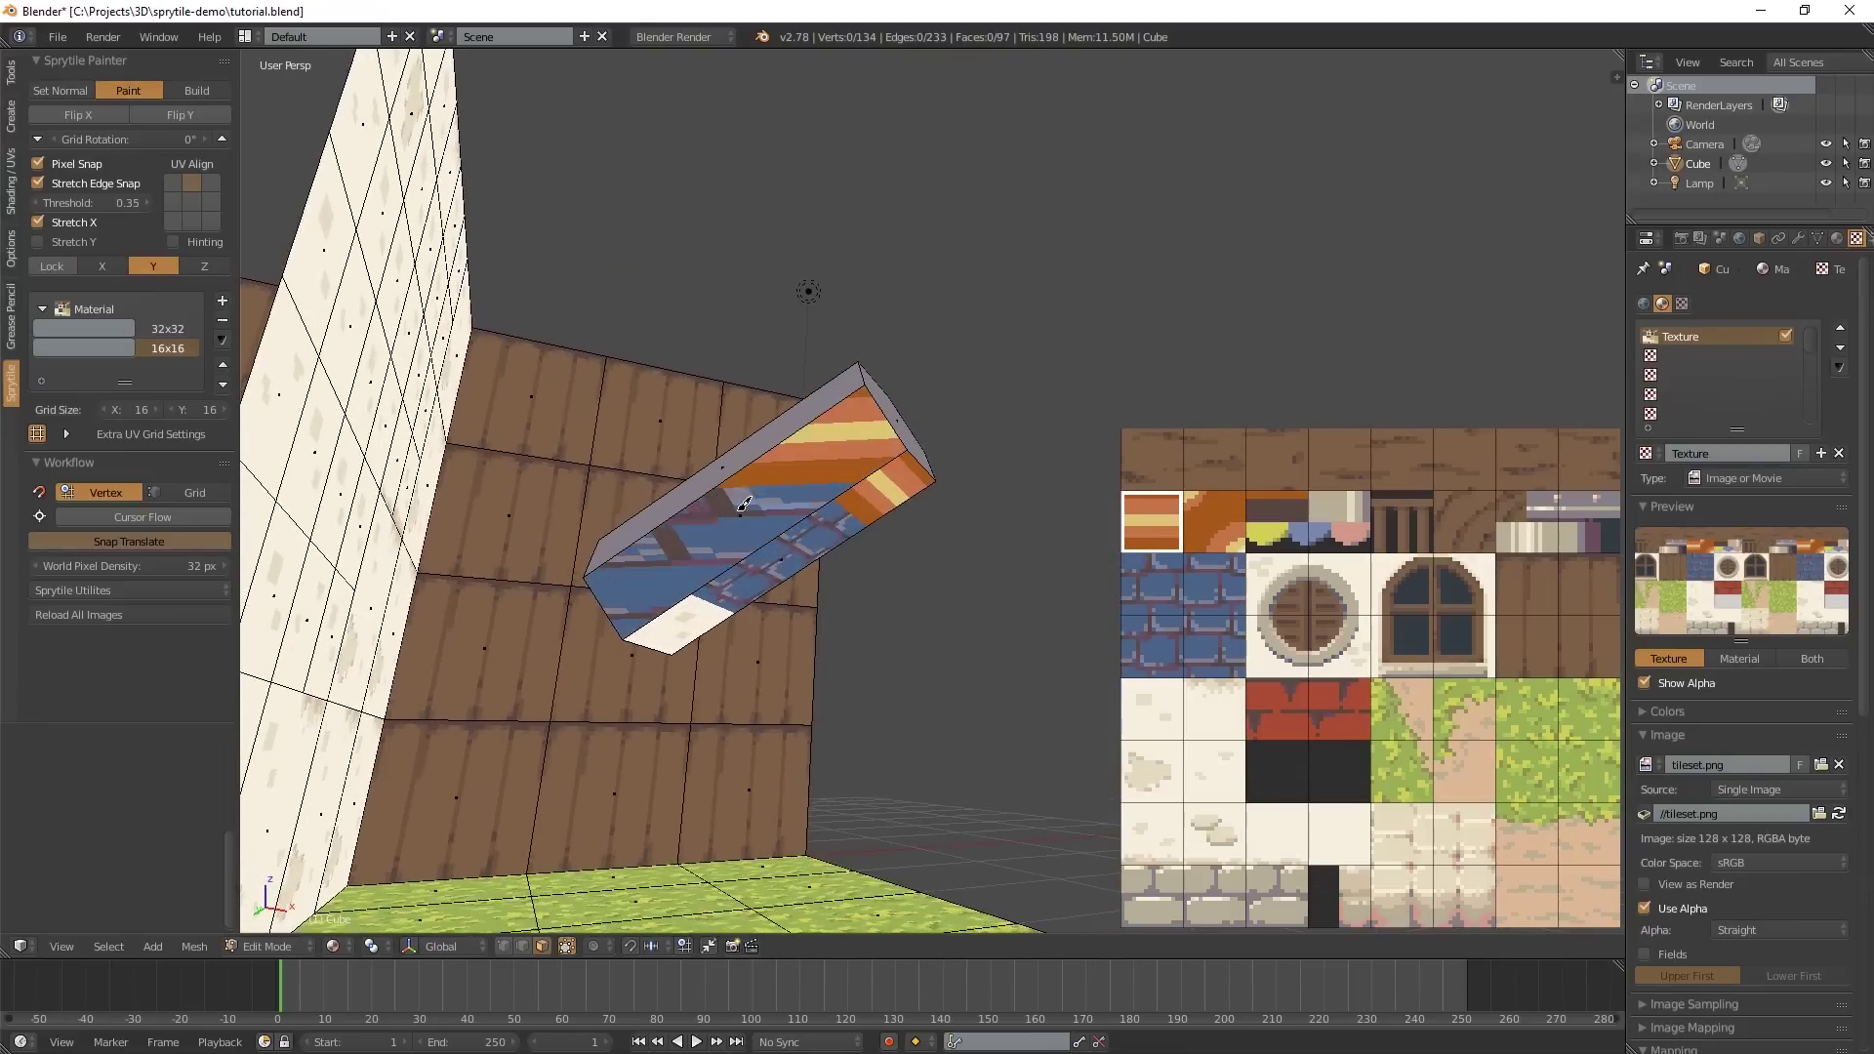
middle_drag(744, 504, 934, 646)
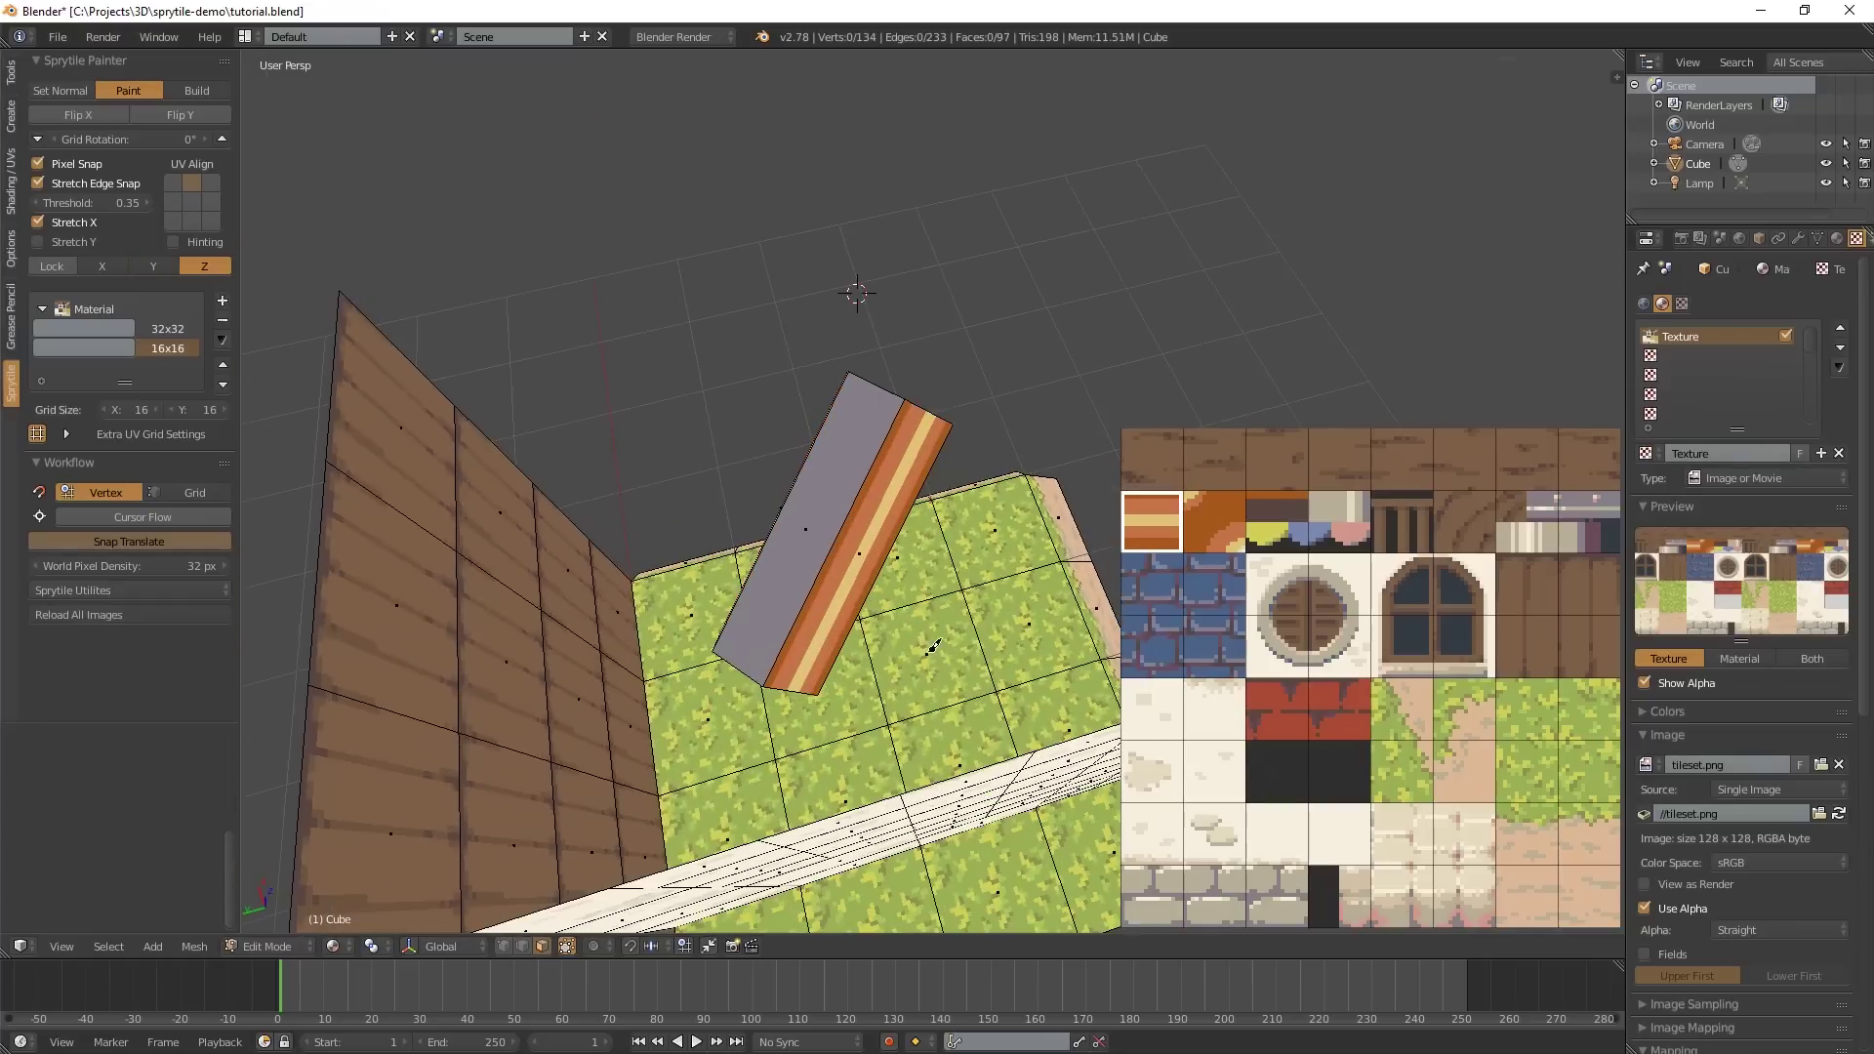
click(815, 551)
middle_drag(814, 550, 691, 591)
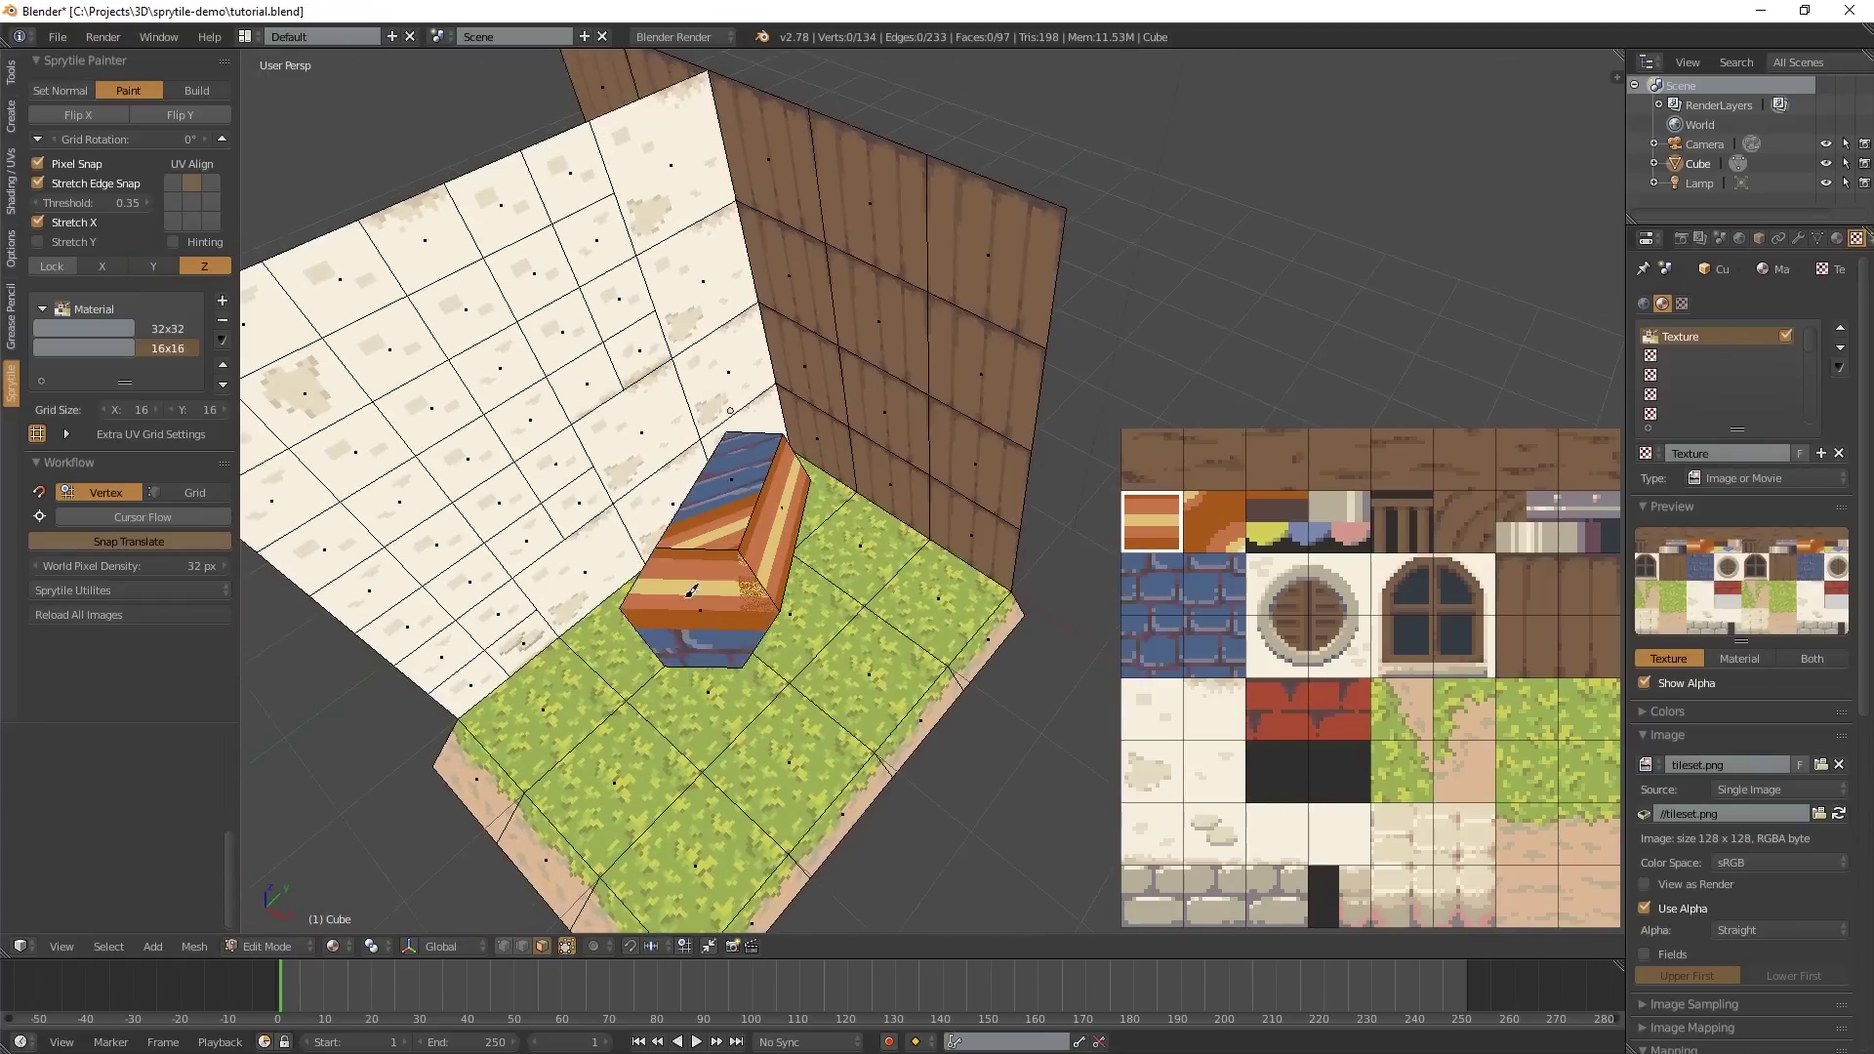
middle_drag(776, 721, 660, 685)
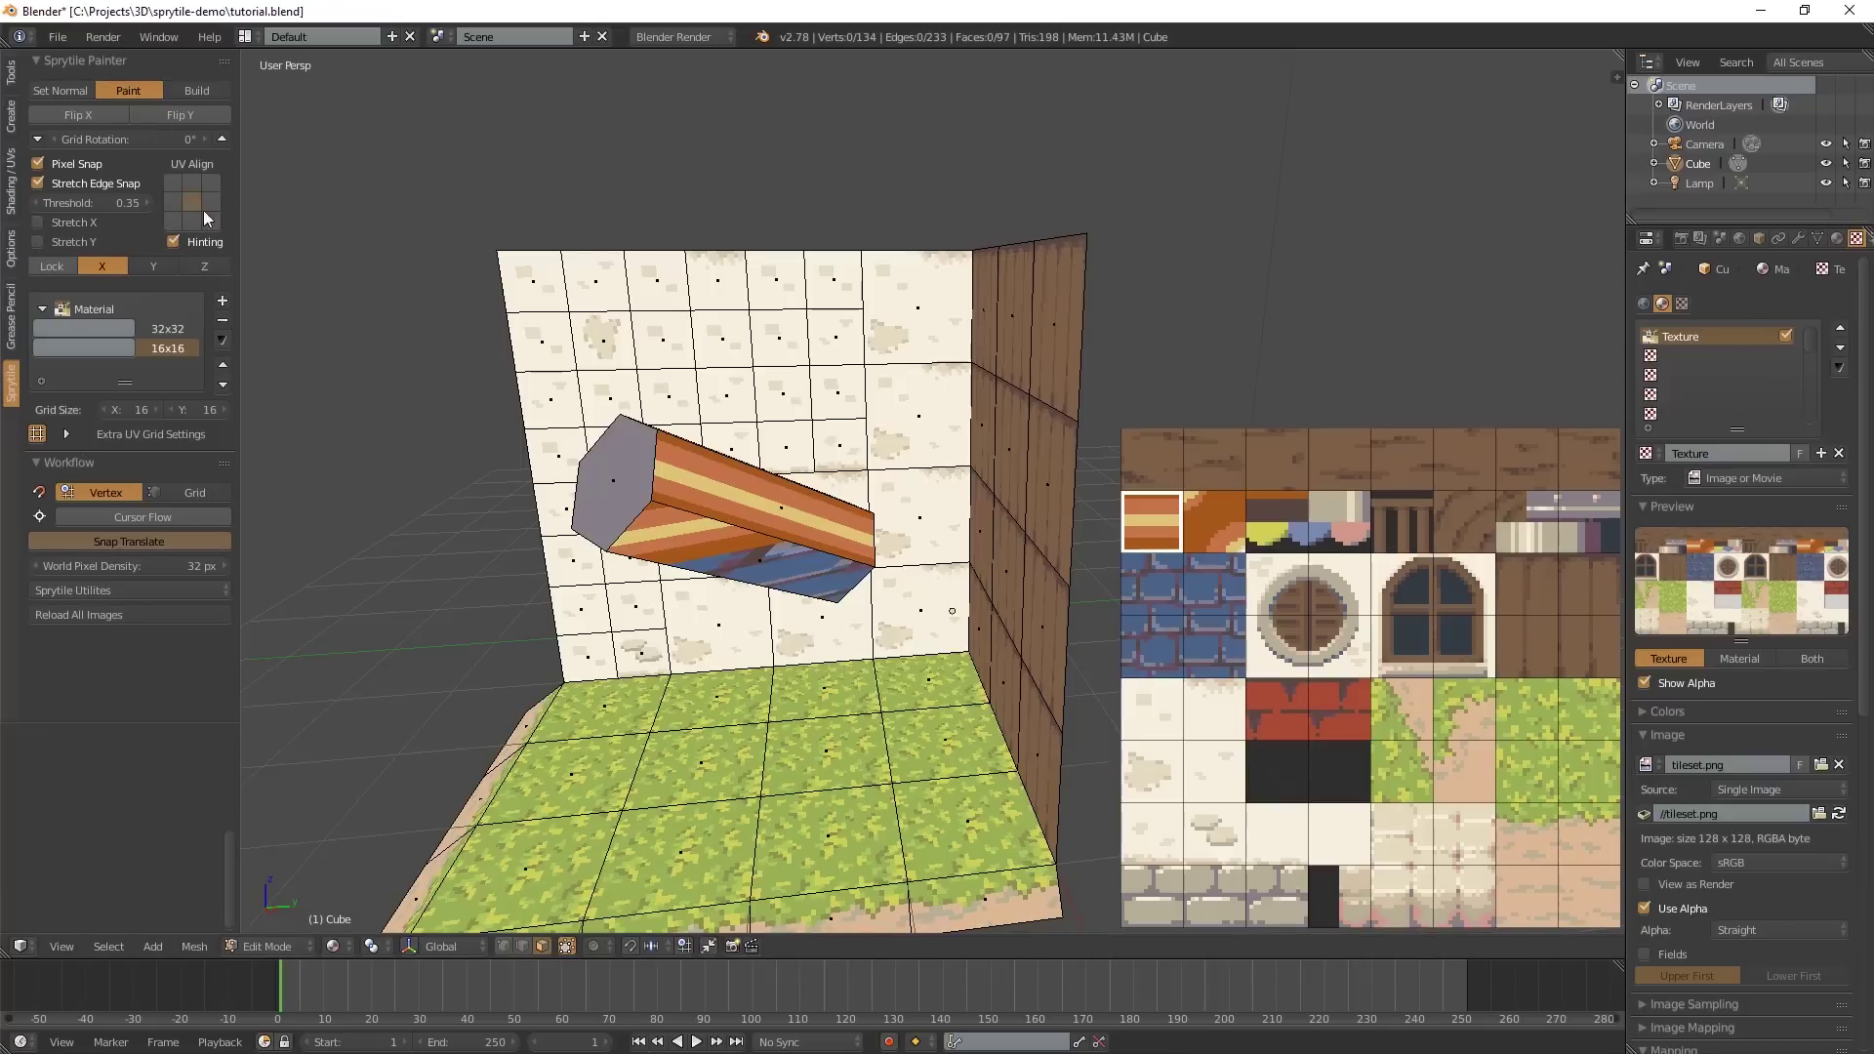
- Switch the mesh selection to edge mode and leave Sprytile's Paint mode
middle_drag(778, 485, 723, 505)
scroll(725, 501, up, 1)
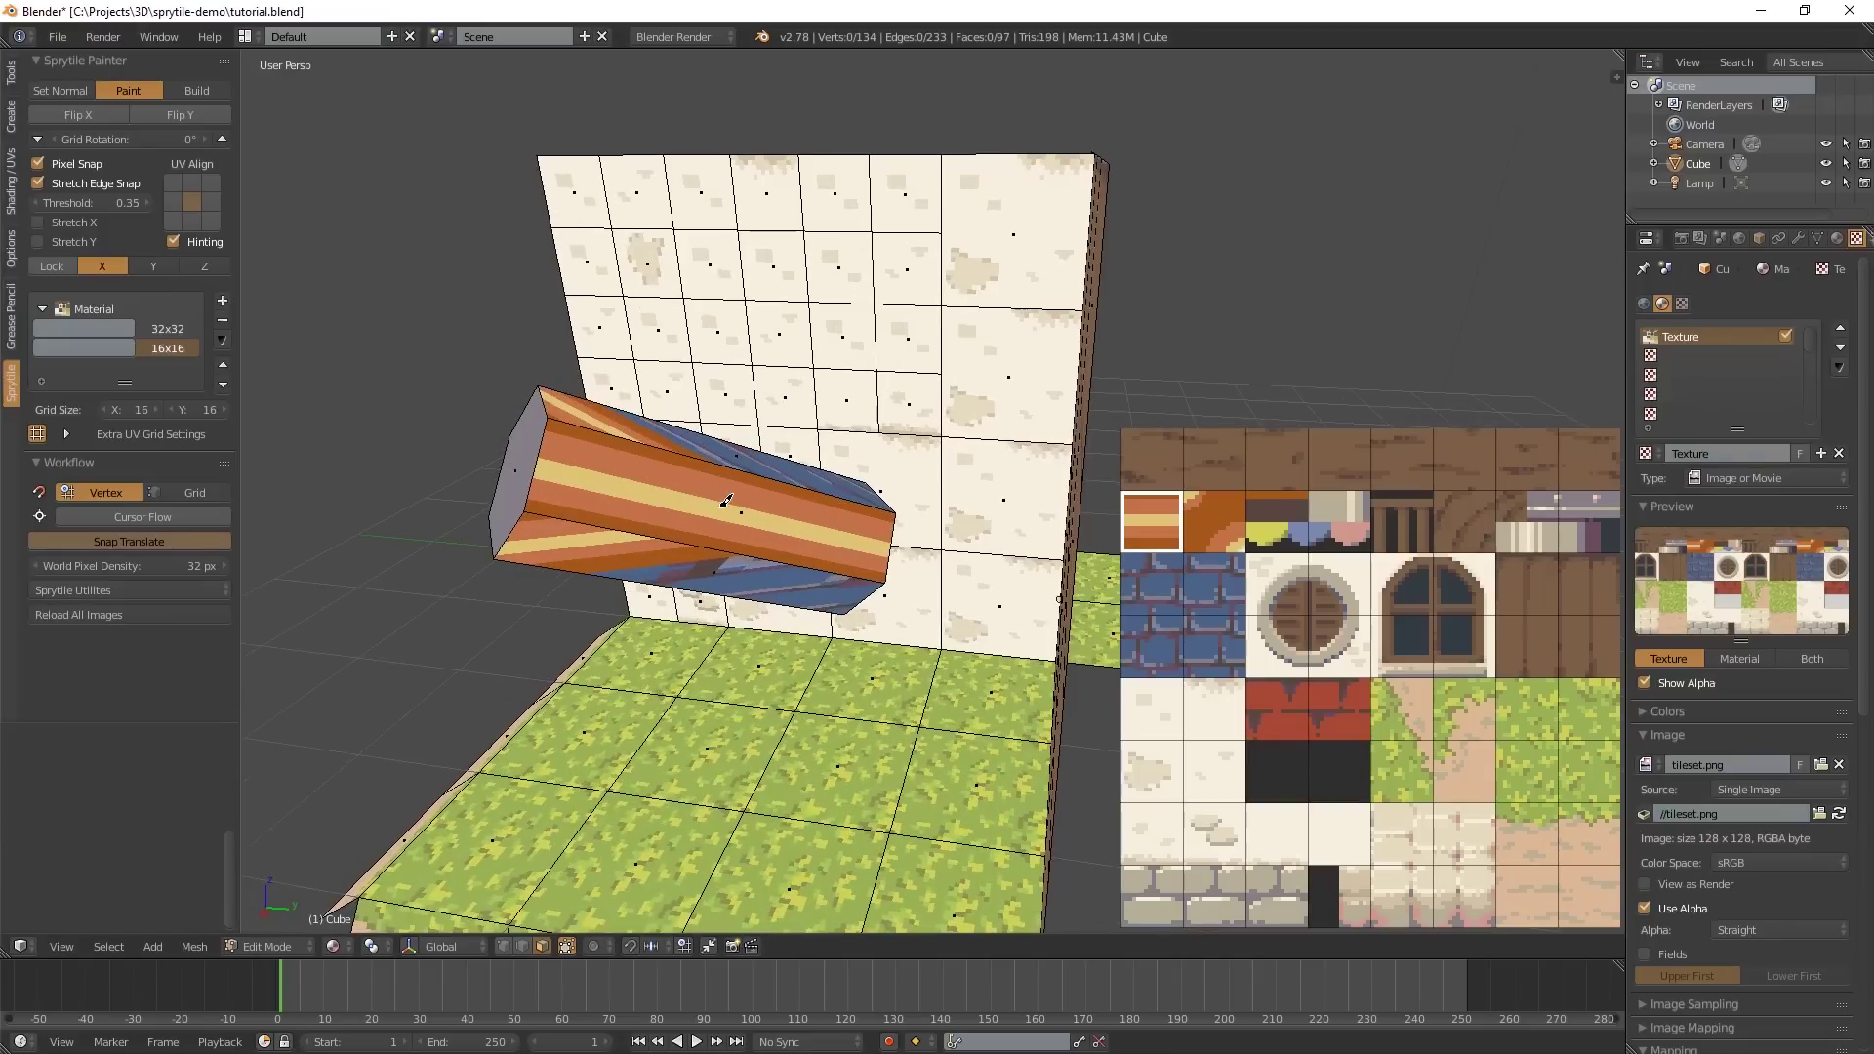
key(ctrl+Tab)
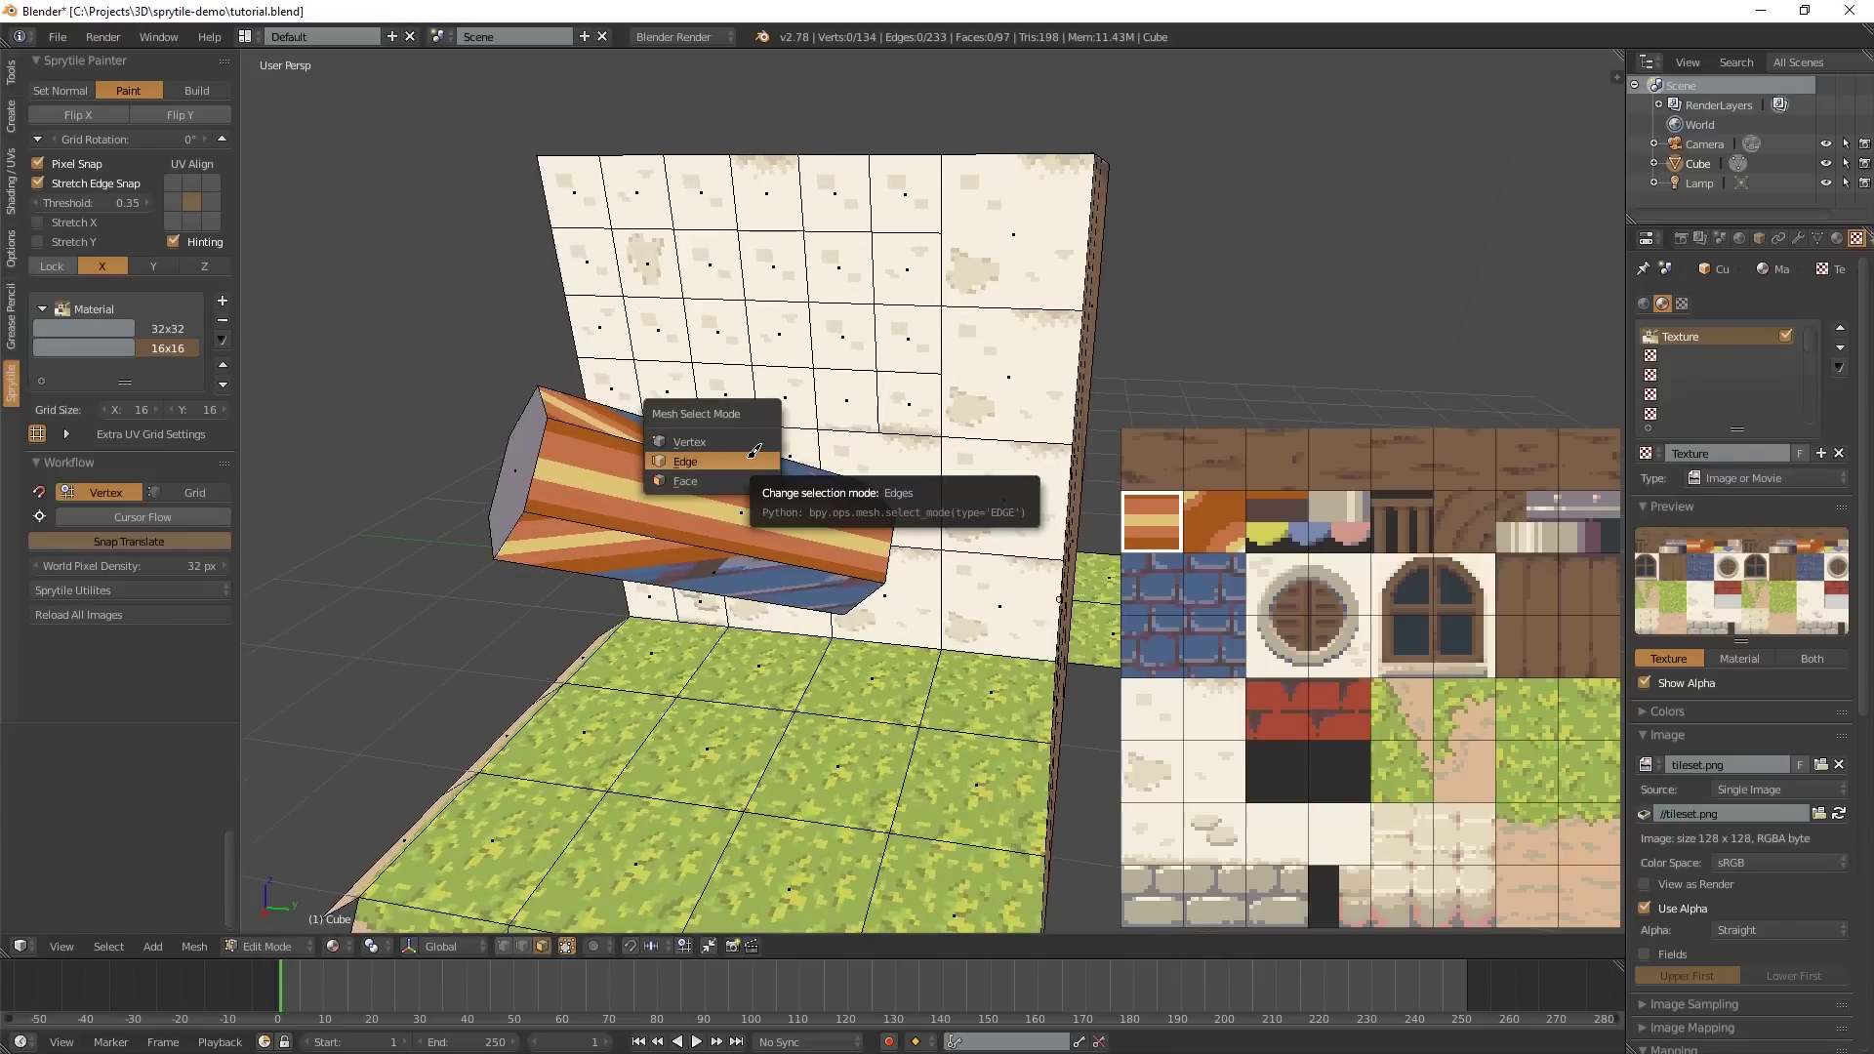
click(755, 451)
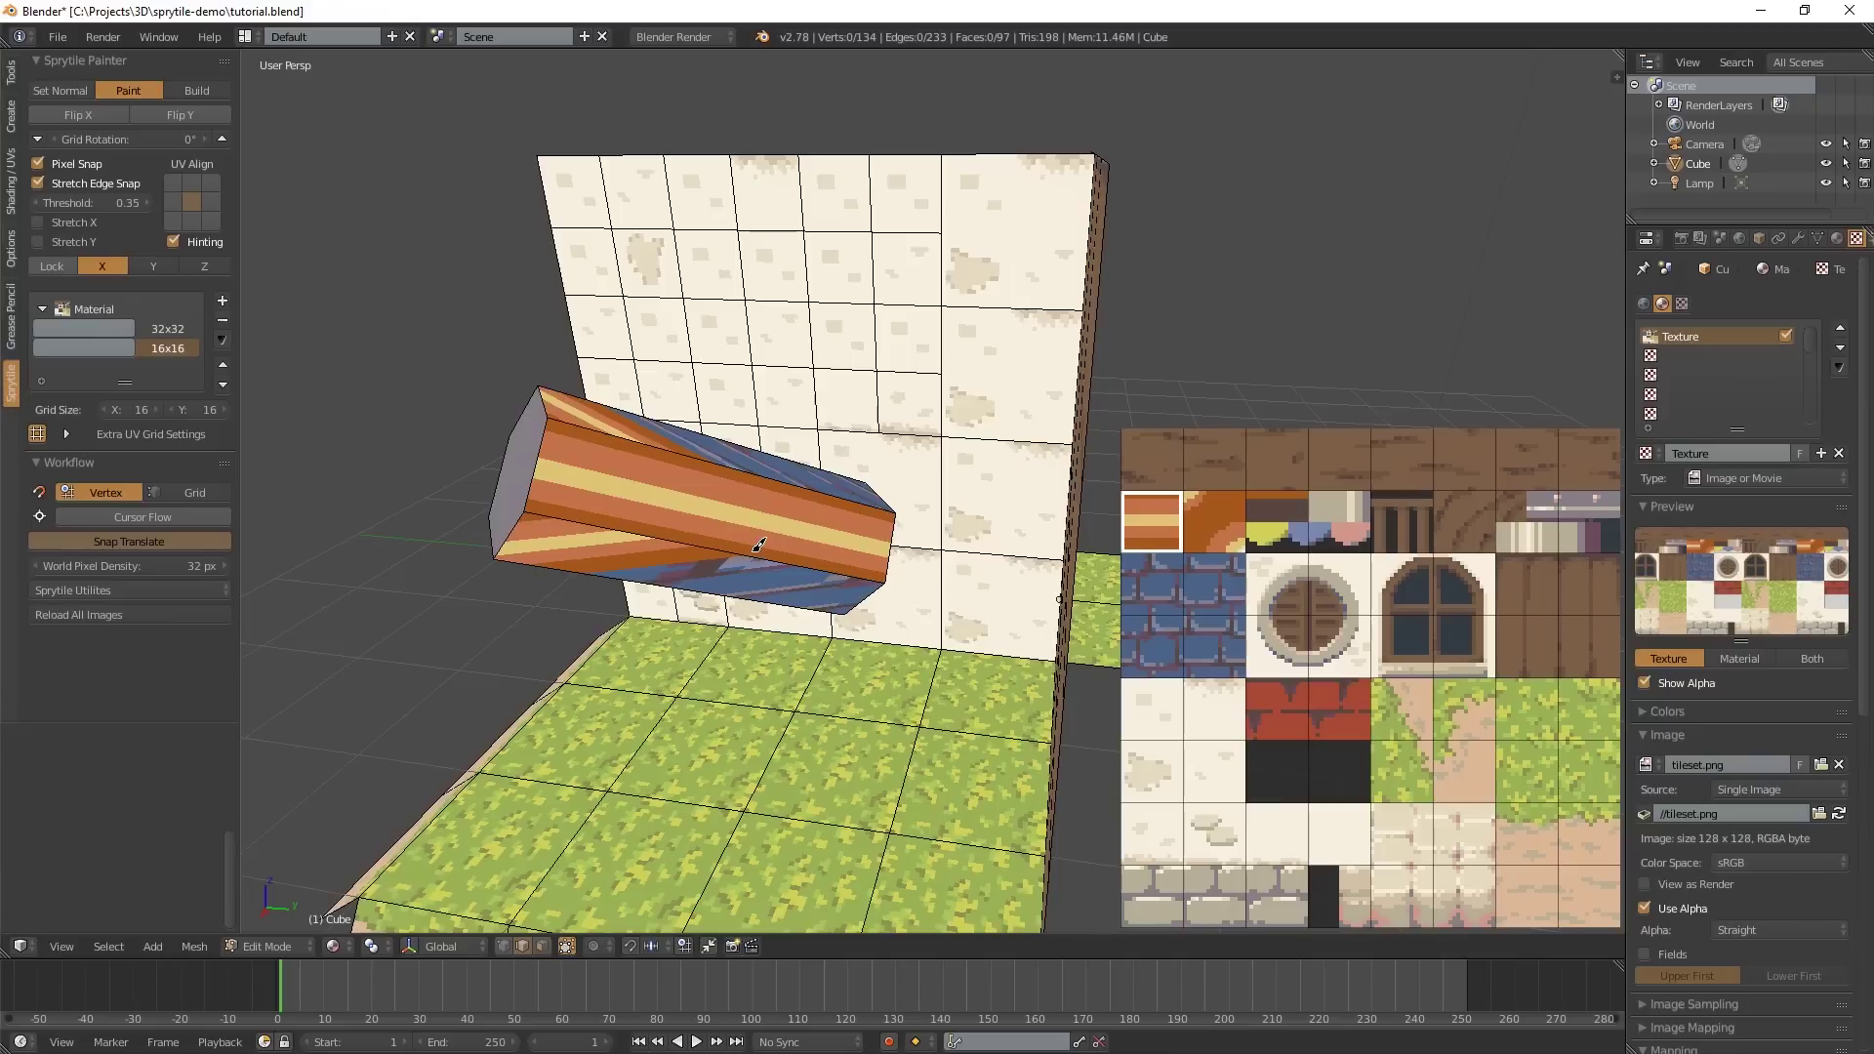
key(Escape)
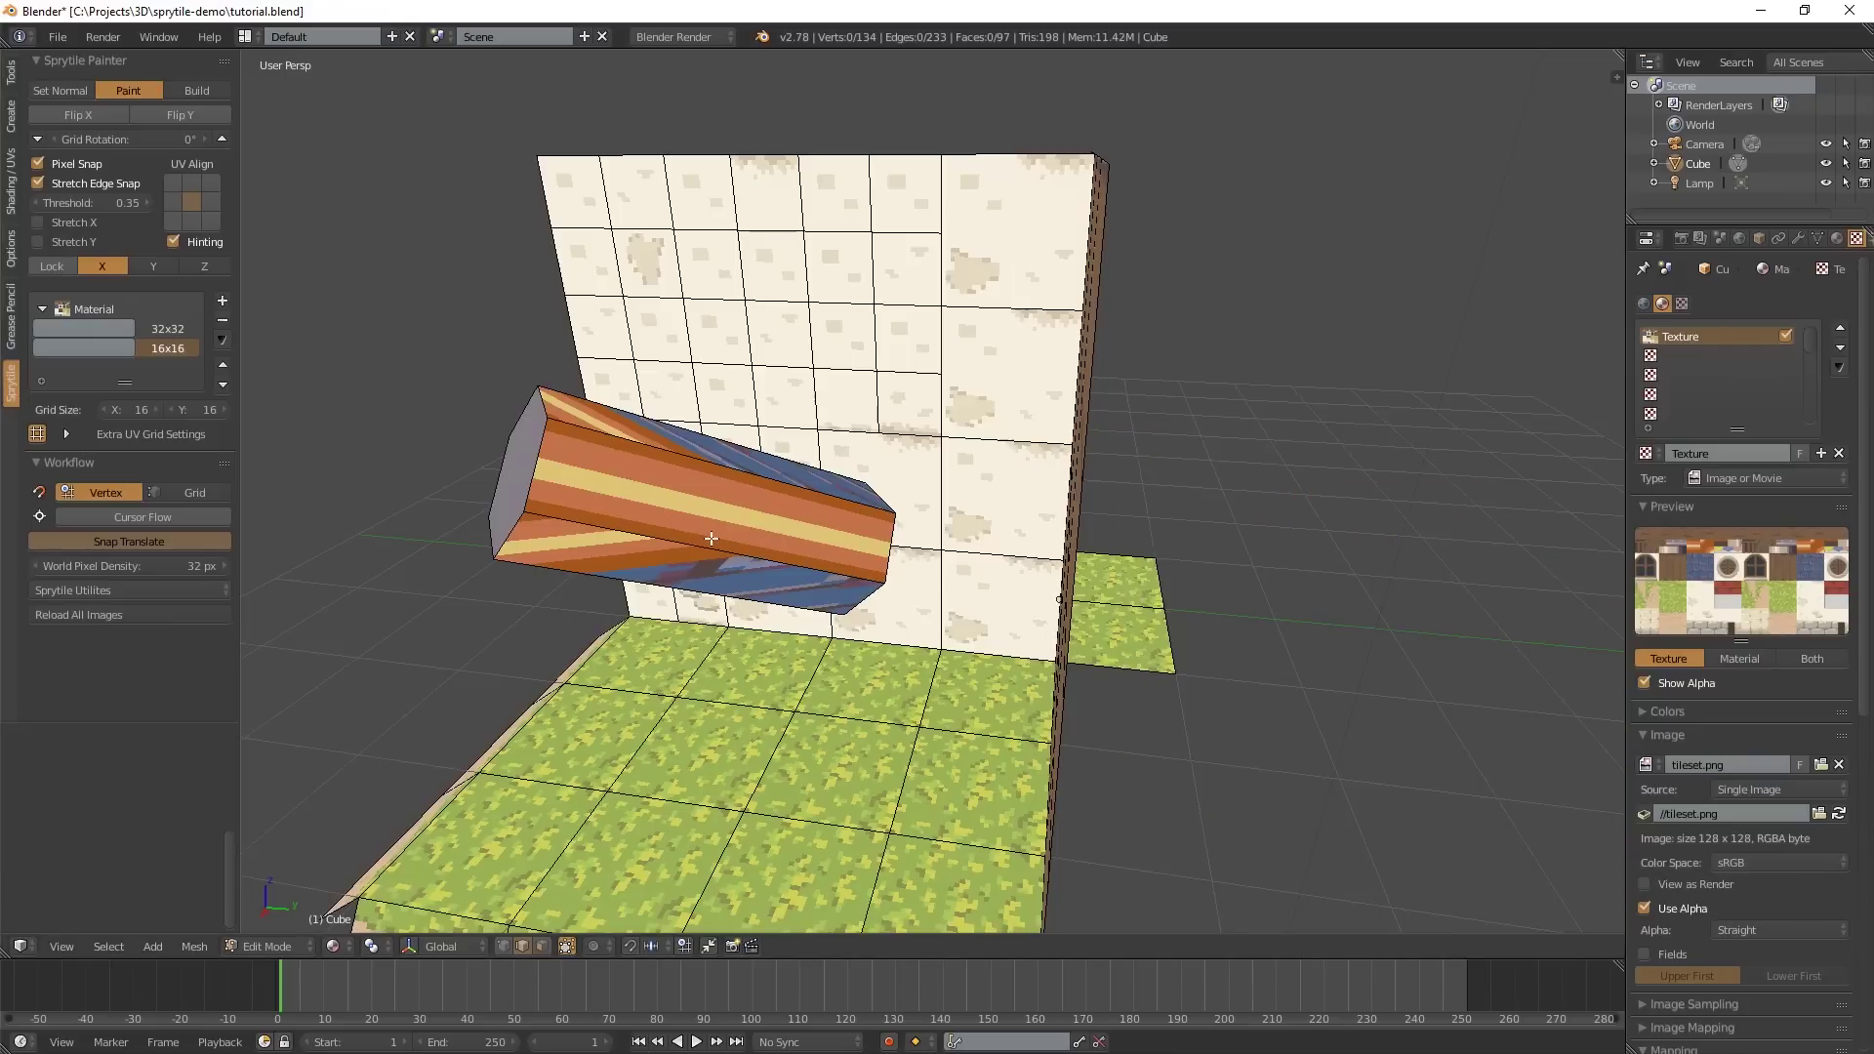
- Select a lengthwise edge on the cylinder's side and resume painting with Sprytile
key(ctrl+shift+space)
right_click(720, 541)
scroll(1582, 792, up, 2)
scroll(1367, 779, down, 1)
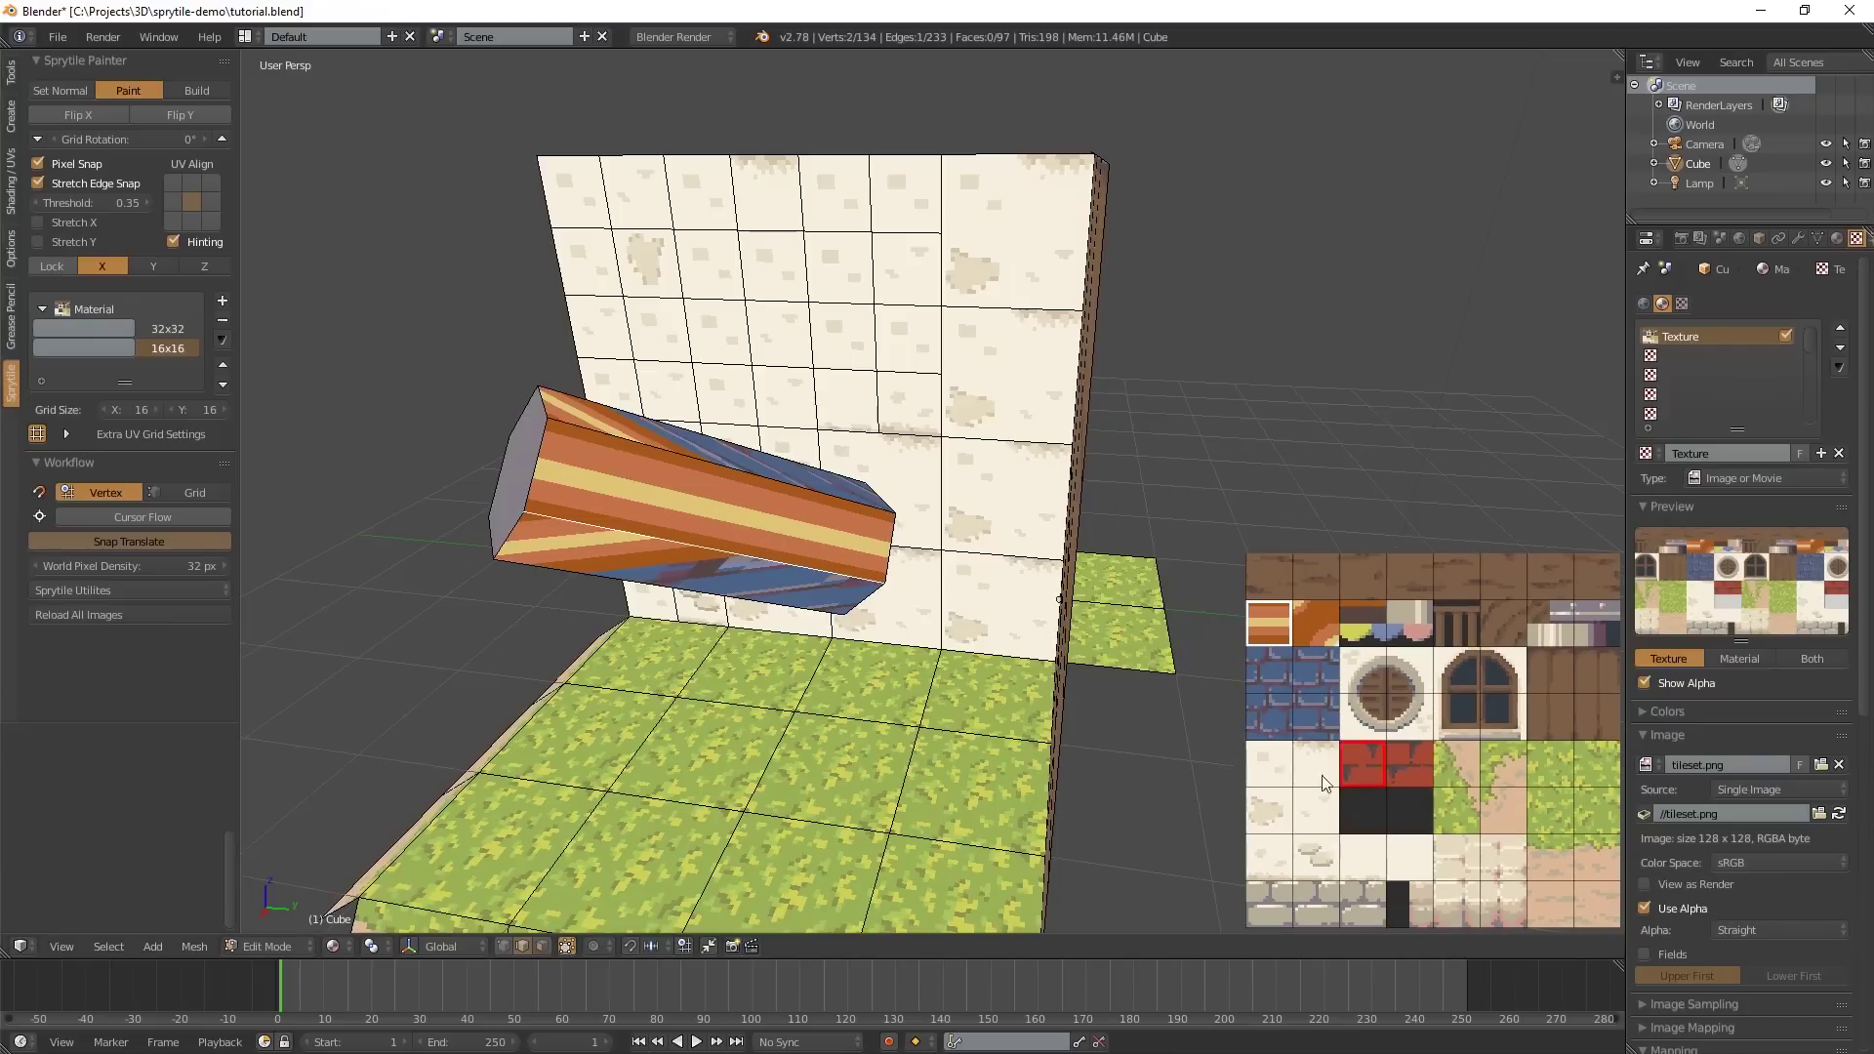
key(ctrl+shift+space)
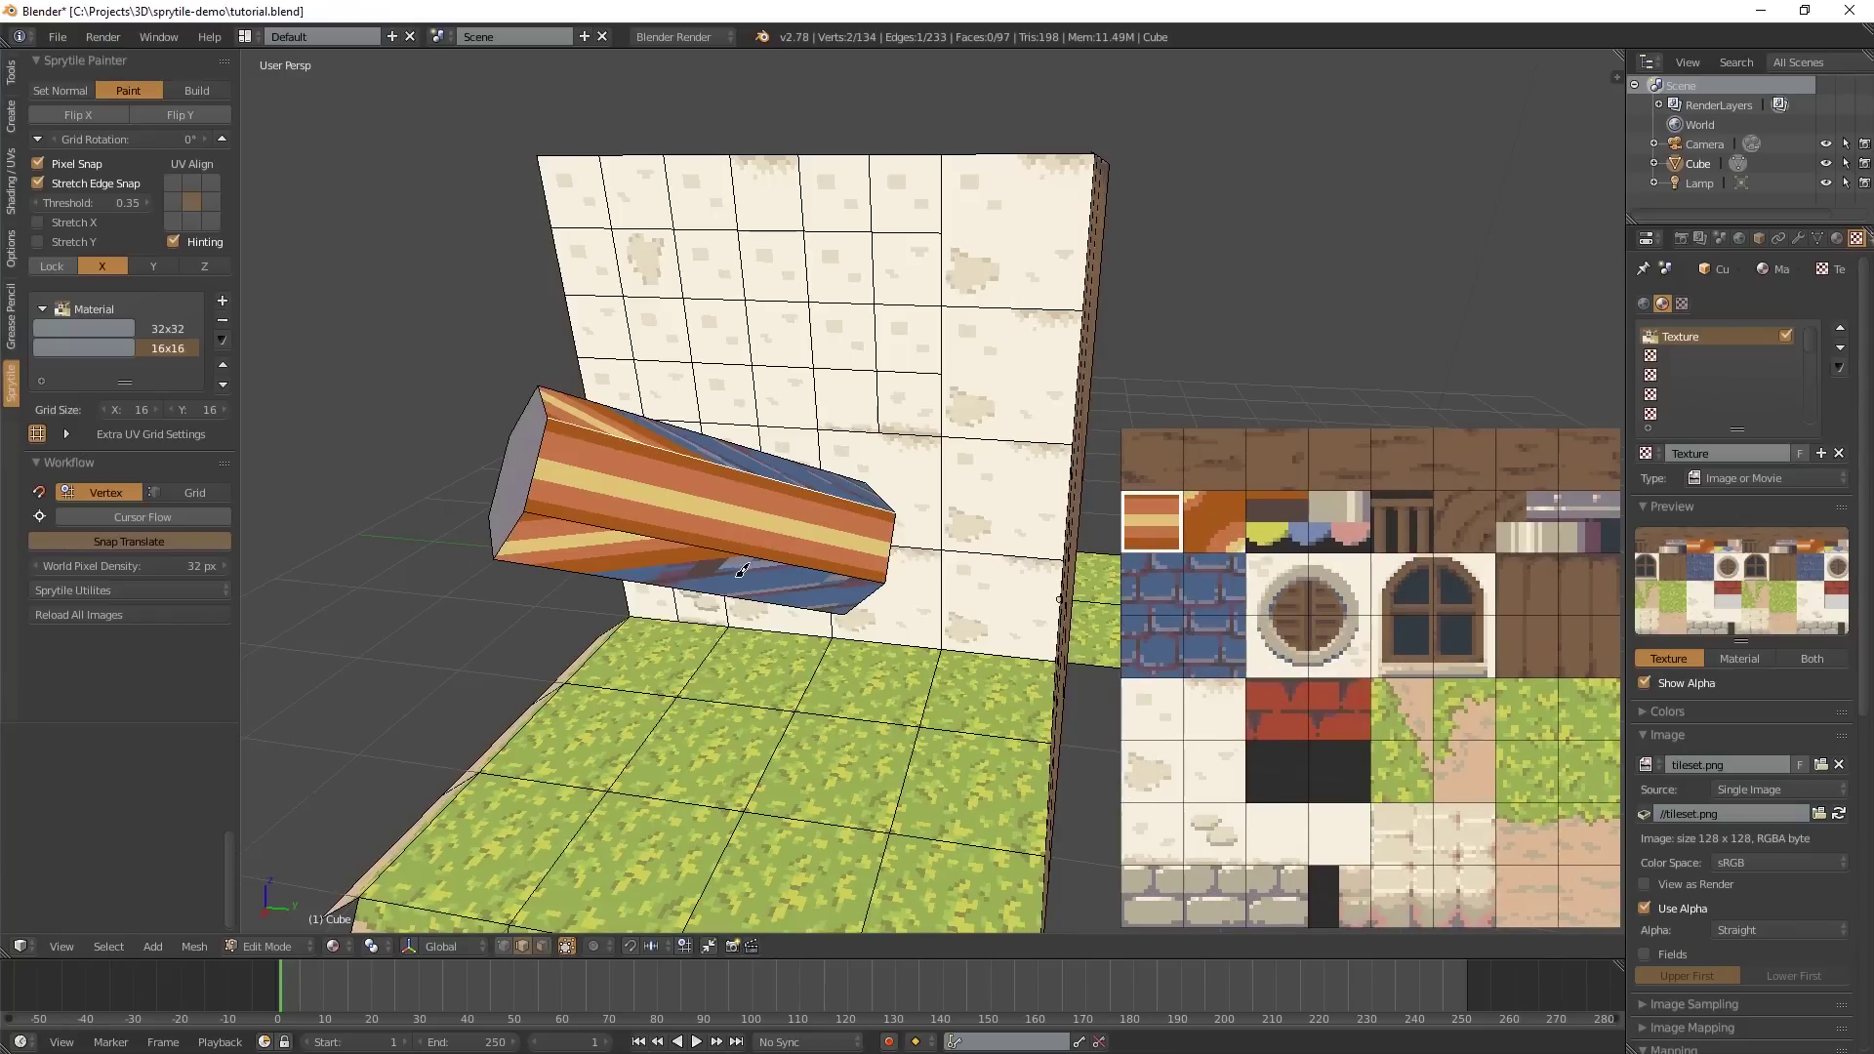
- Restart Paint mode with the cylinder edge selected and enlarge the tileset palette
scroll(1415, 707, up, 3)
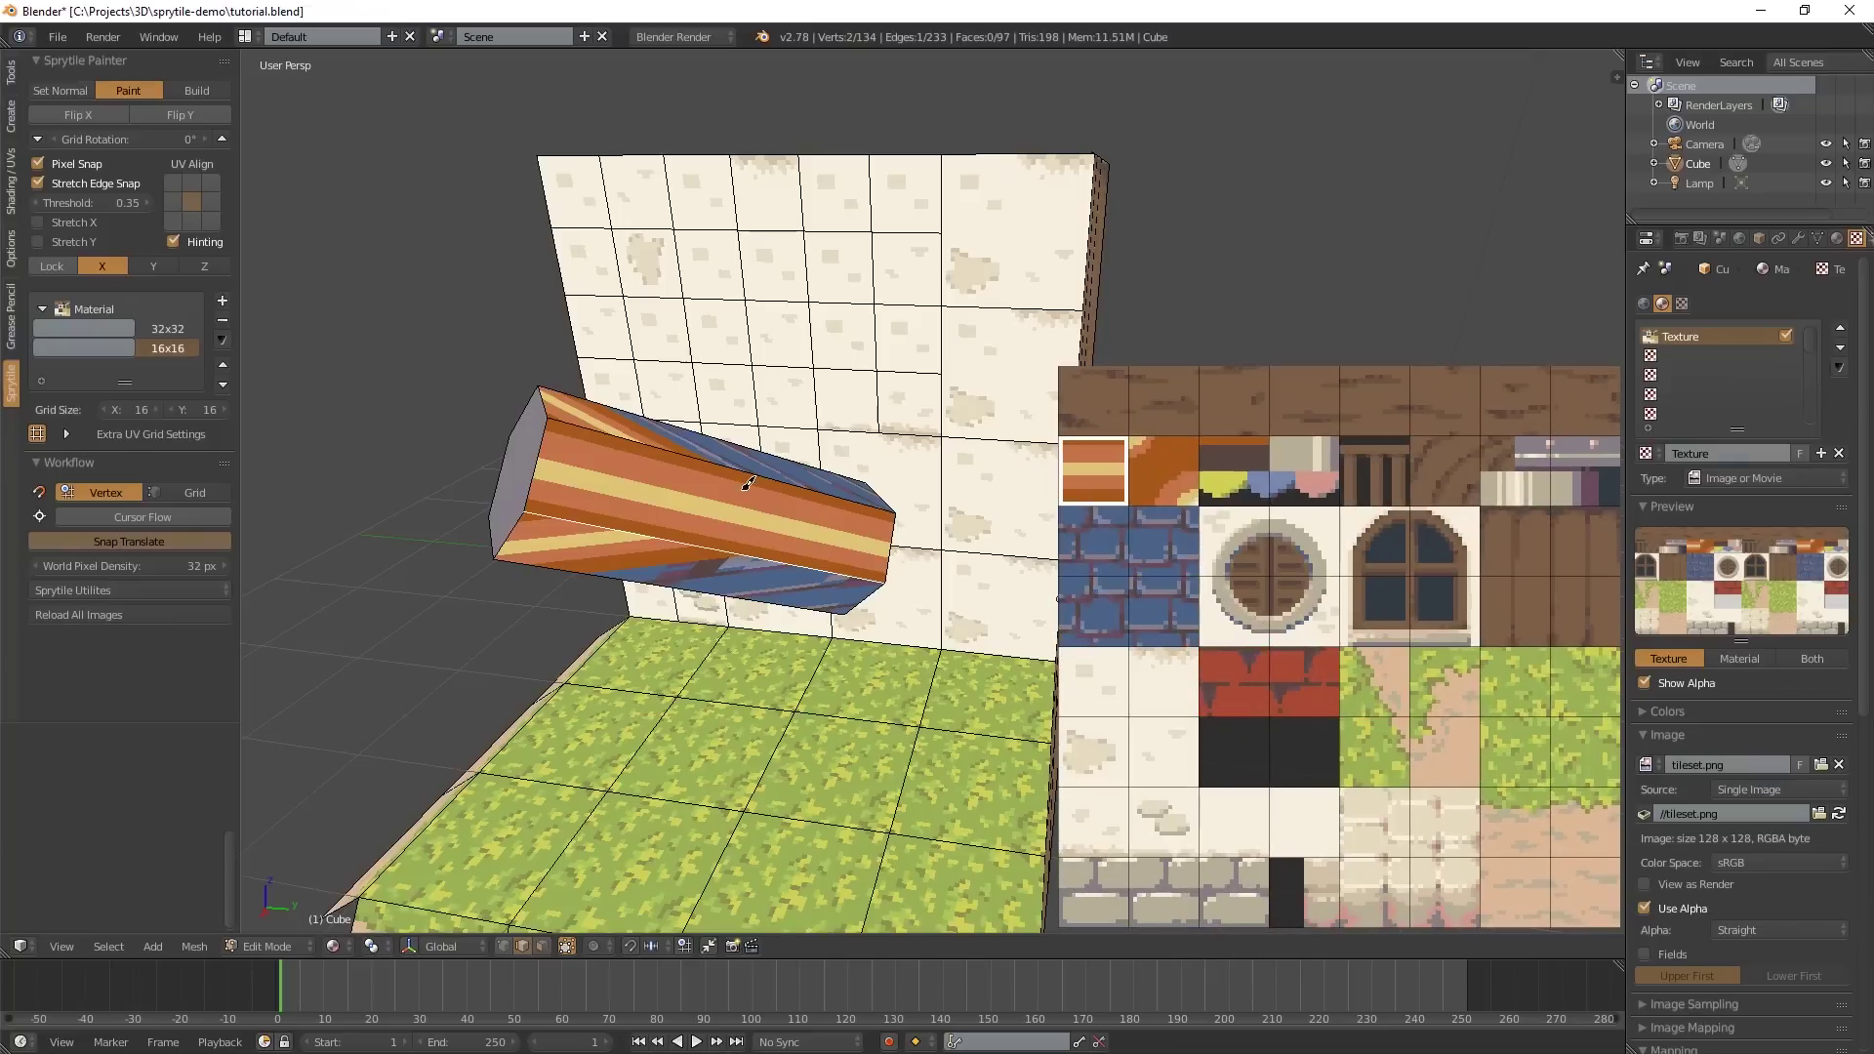
scroll(1409, 658, down, 3)
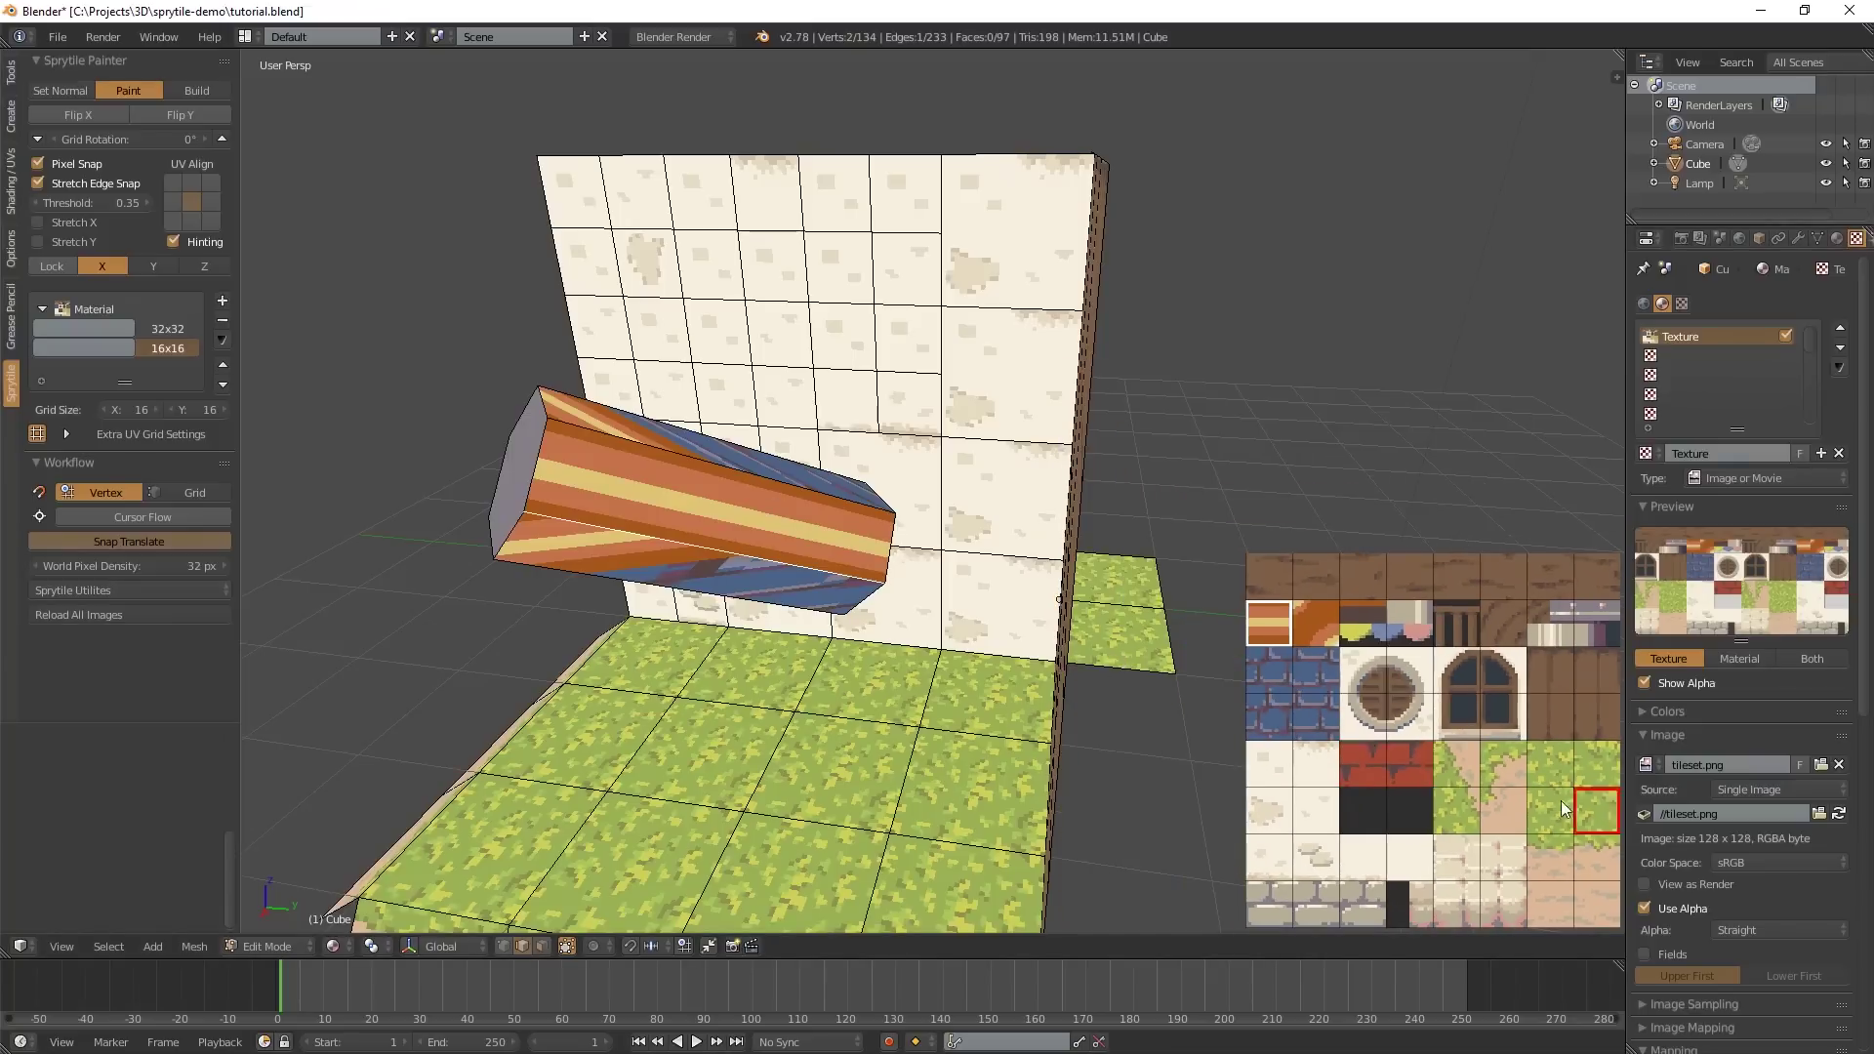
key(Escape)
key(ctrl+shift+space)
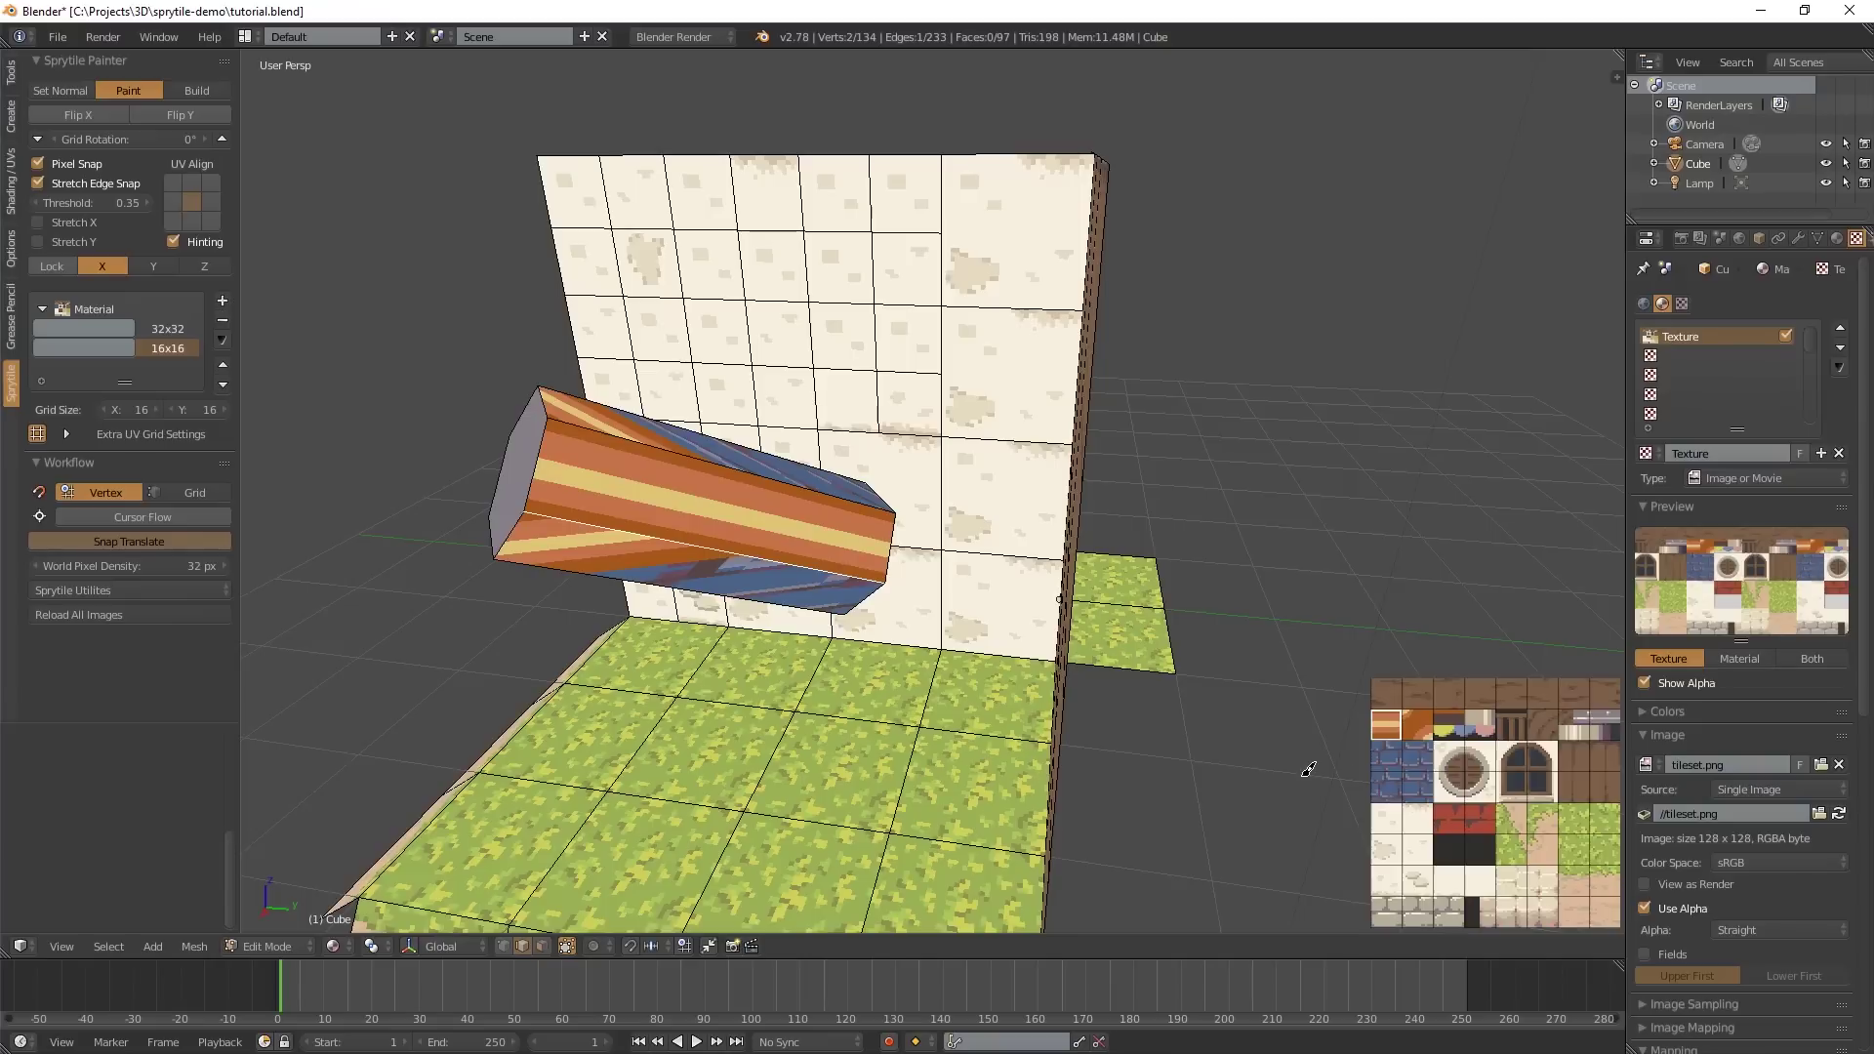
scroll(1479, 811, up, 4)
right_click(694, 470)
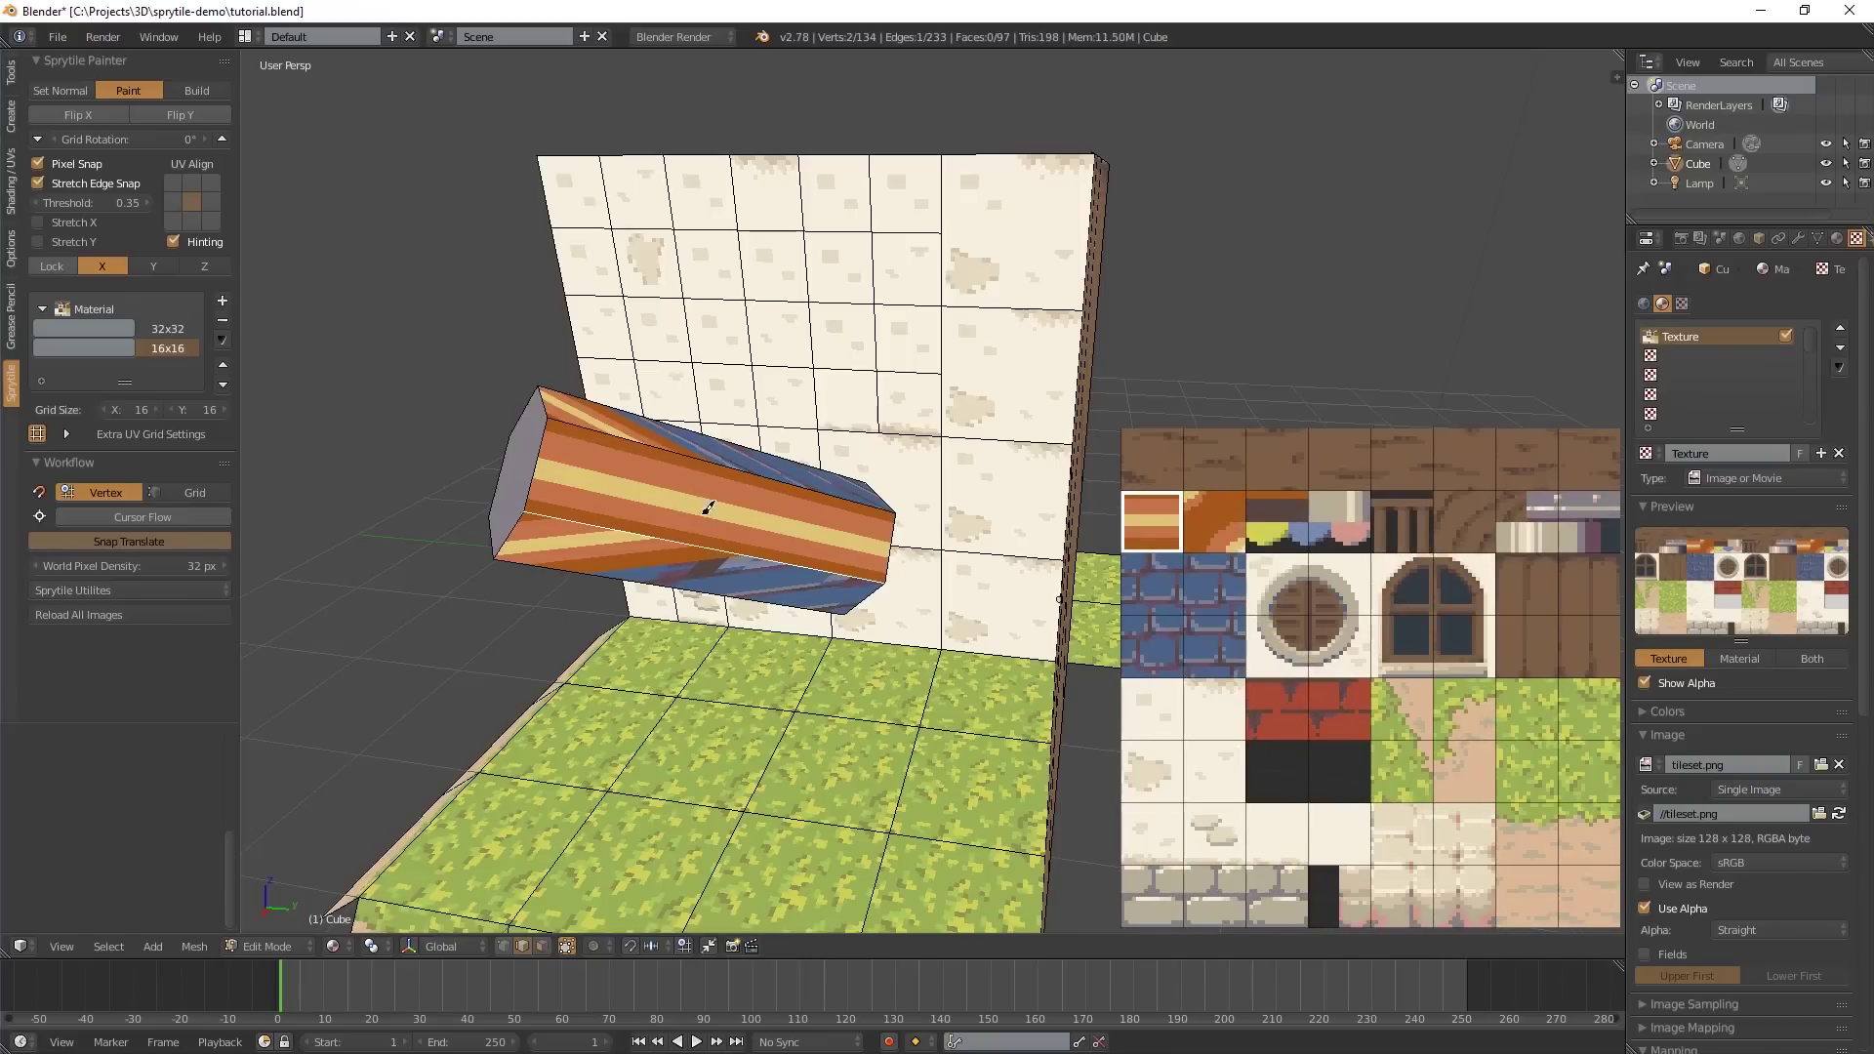
- Turn Hinting on and paint the orange striped tile onto the cylinder's upper side faces, using the selected edge as the alignment guide
middle_drag(774, 607, 816, 508)
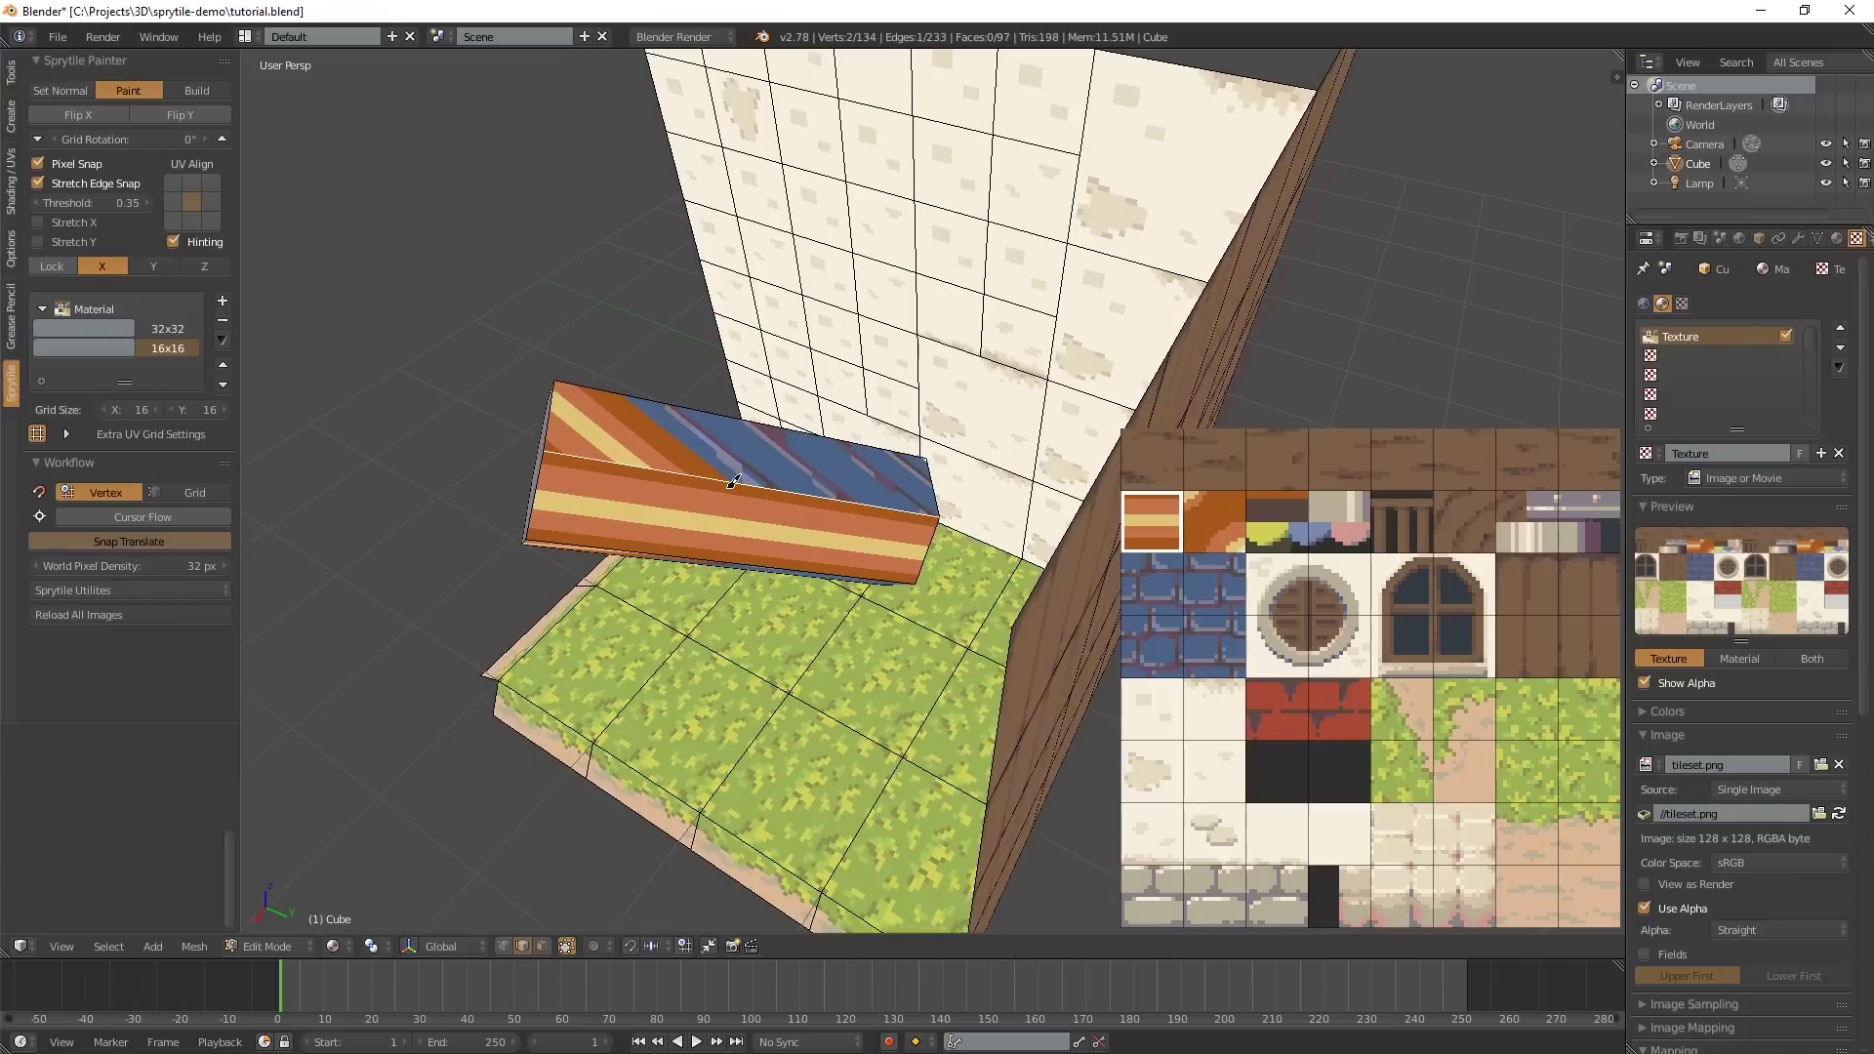
click(176, 242)
middle_drag(723, 553, 666, 452)
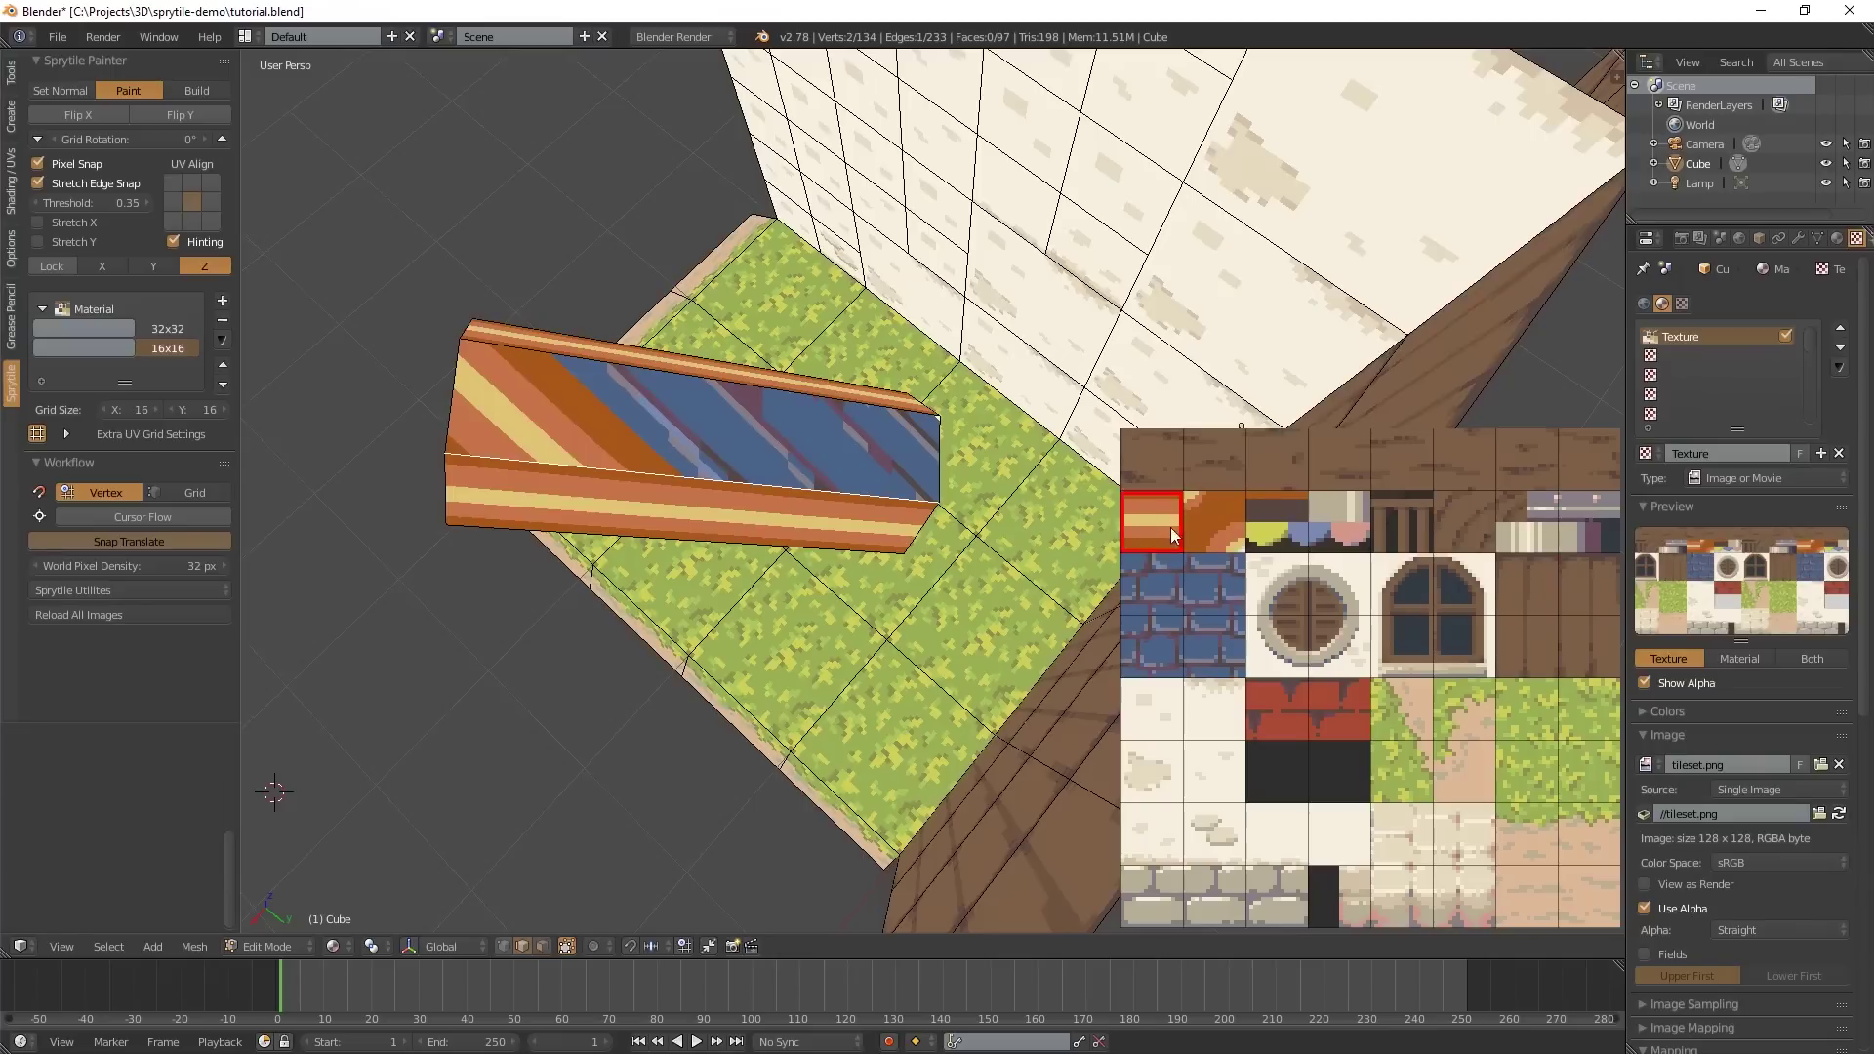
middle_drag(682, 491, 1013, 581)
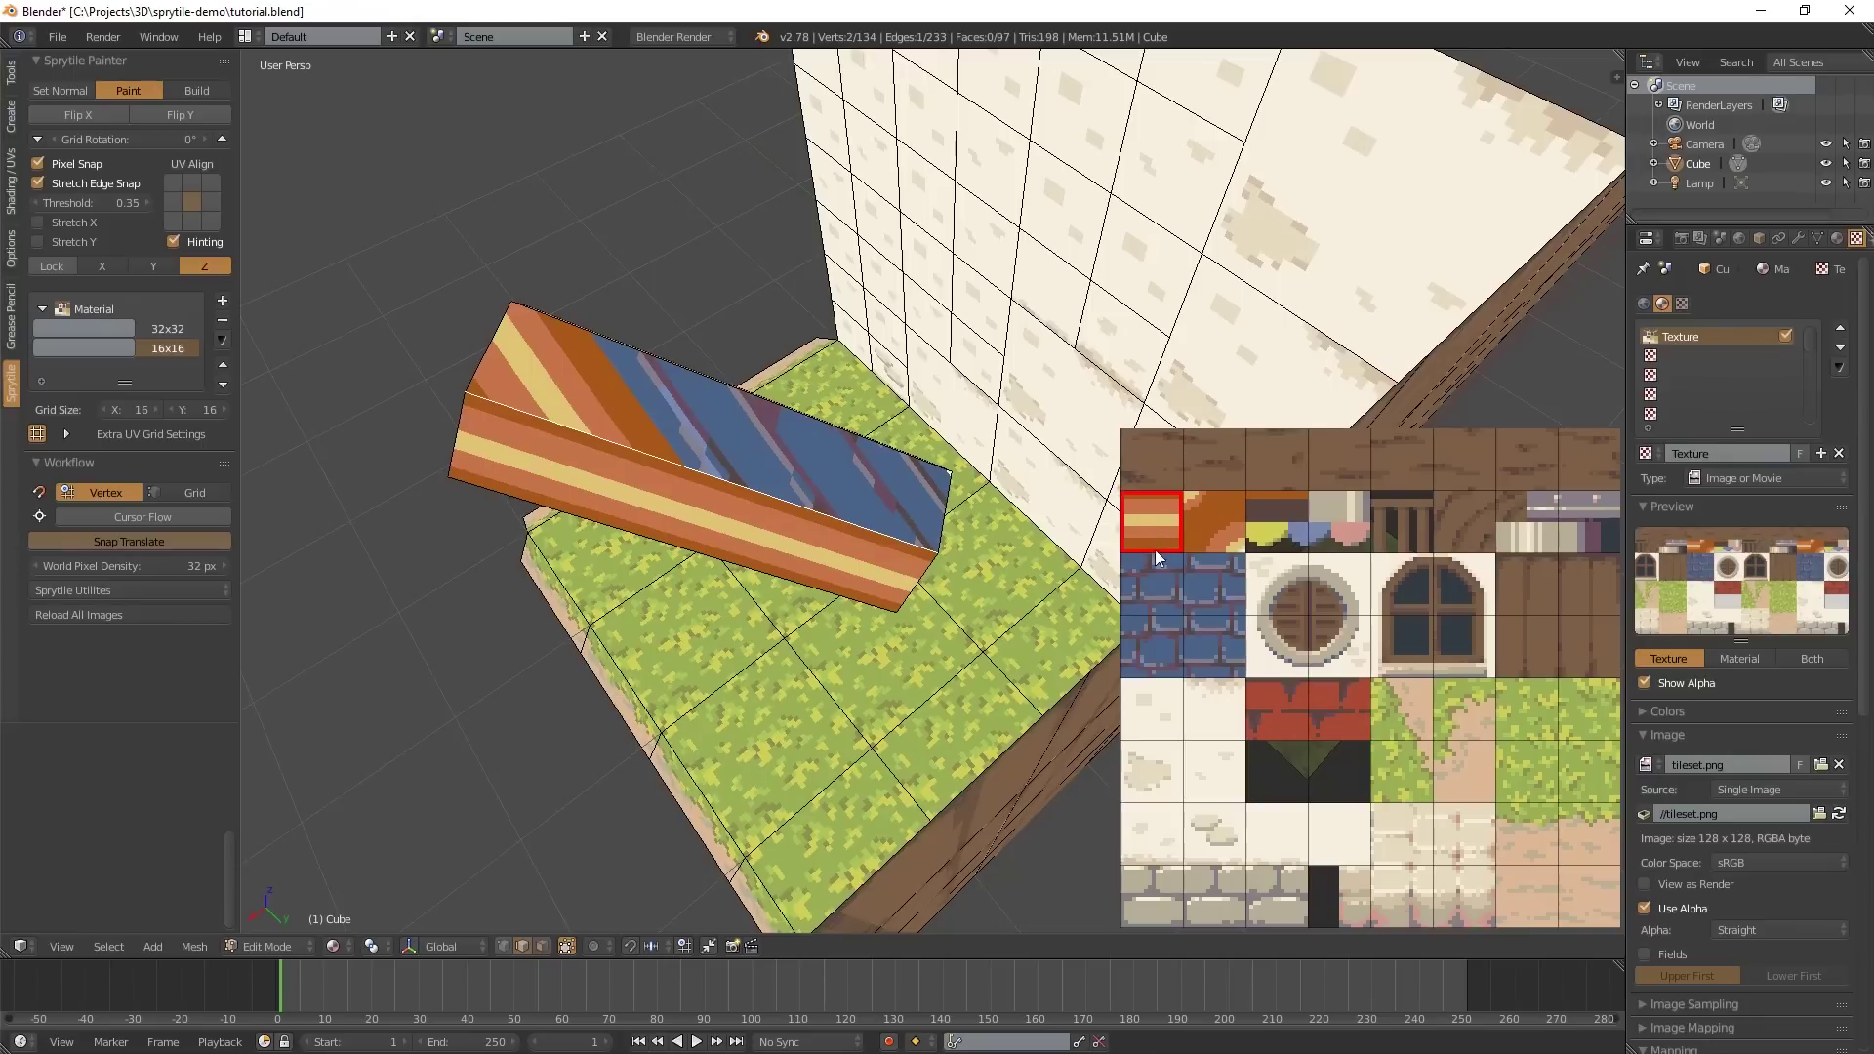
click(1166, 522)
click(716, 442)
mouse_move(734, 469)
middle_down()
mouse_move(743, 540)
mouse_move(733, 397)
mouse_move(854, 414)
mouse_move(695, 571)
mouse_move(830, 566)
mouse_move(763, 489)
mouse_move(738, 500)
middle_up()
click(712, 542)
right_click(594, 614)
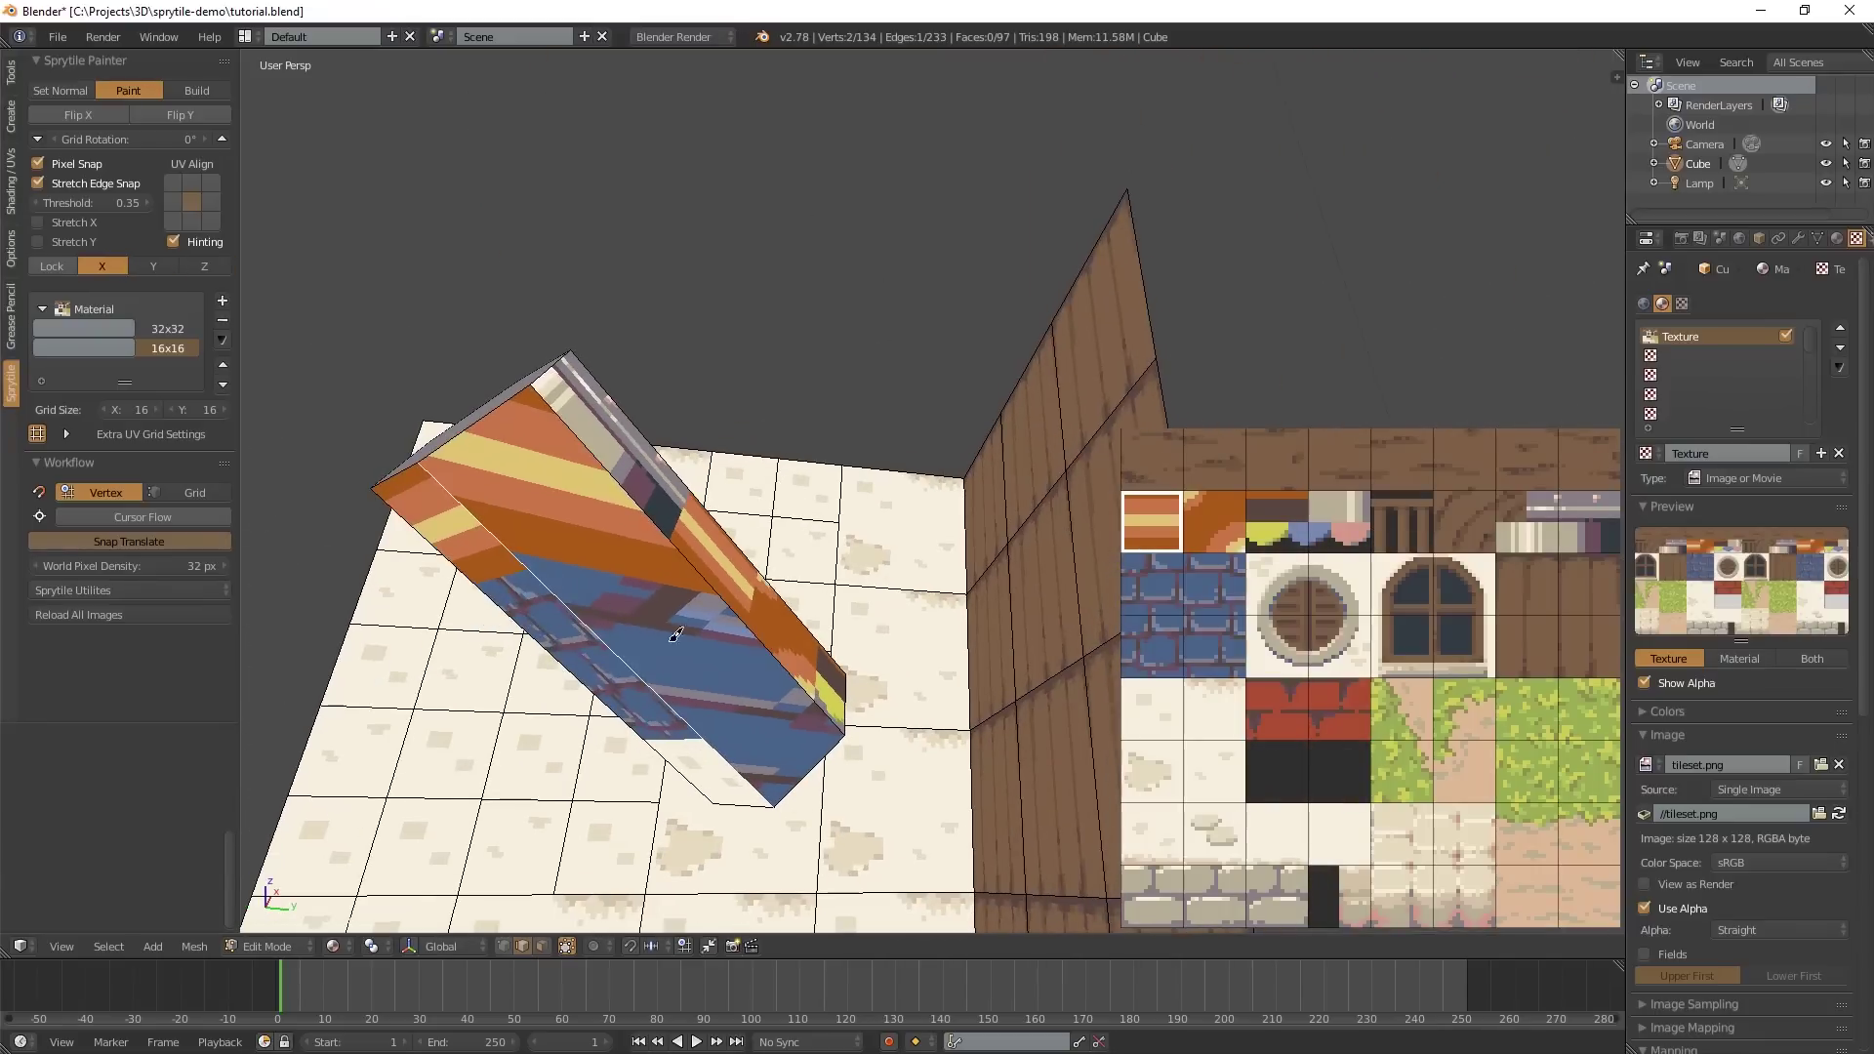
- Paint the orange striped tile unstretched onto two underside faces of the cylinder, aligned to the selected edge
click(708, 648)
middle_drag(708, 649, 1031, 599)
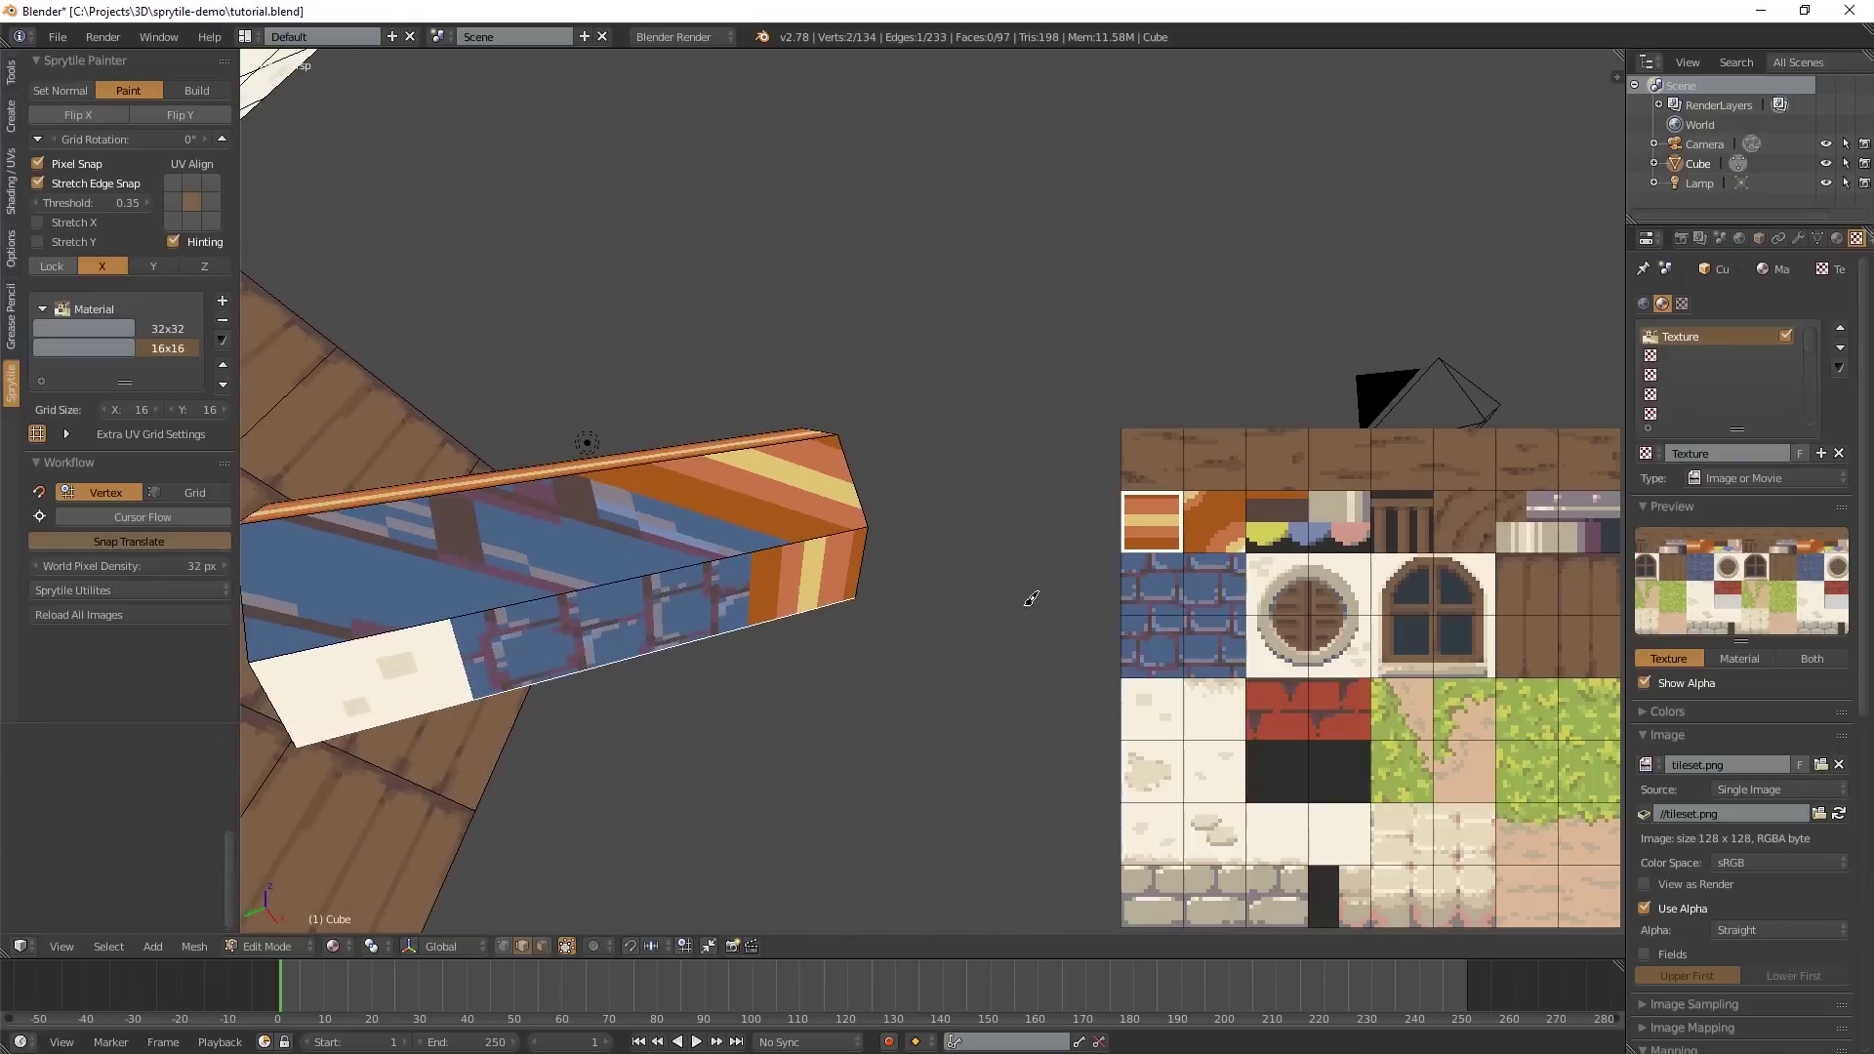
click(622, 578)
click(600, 542)
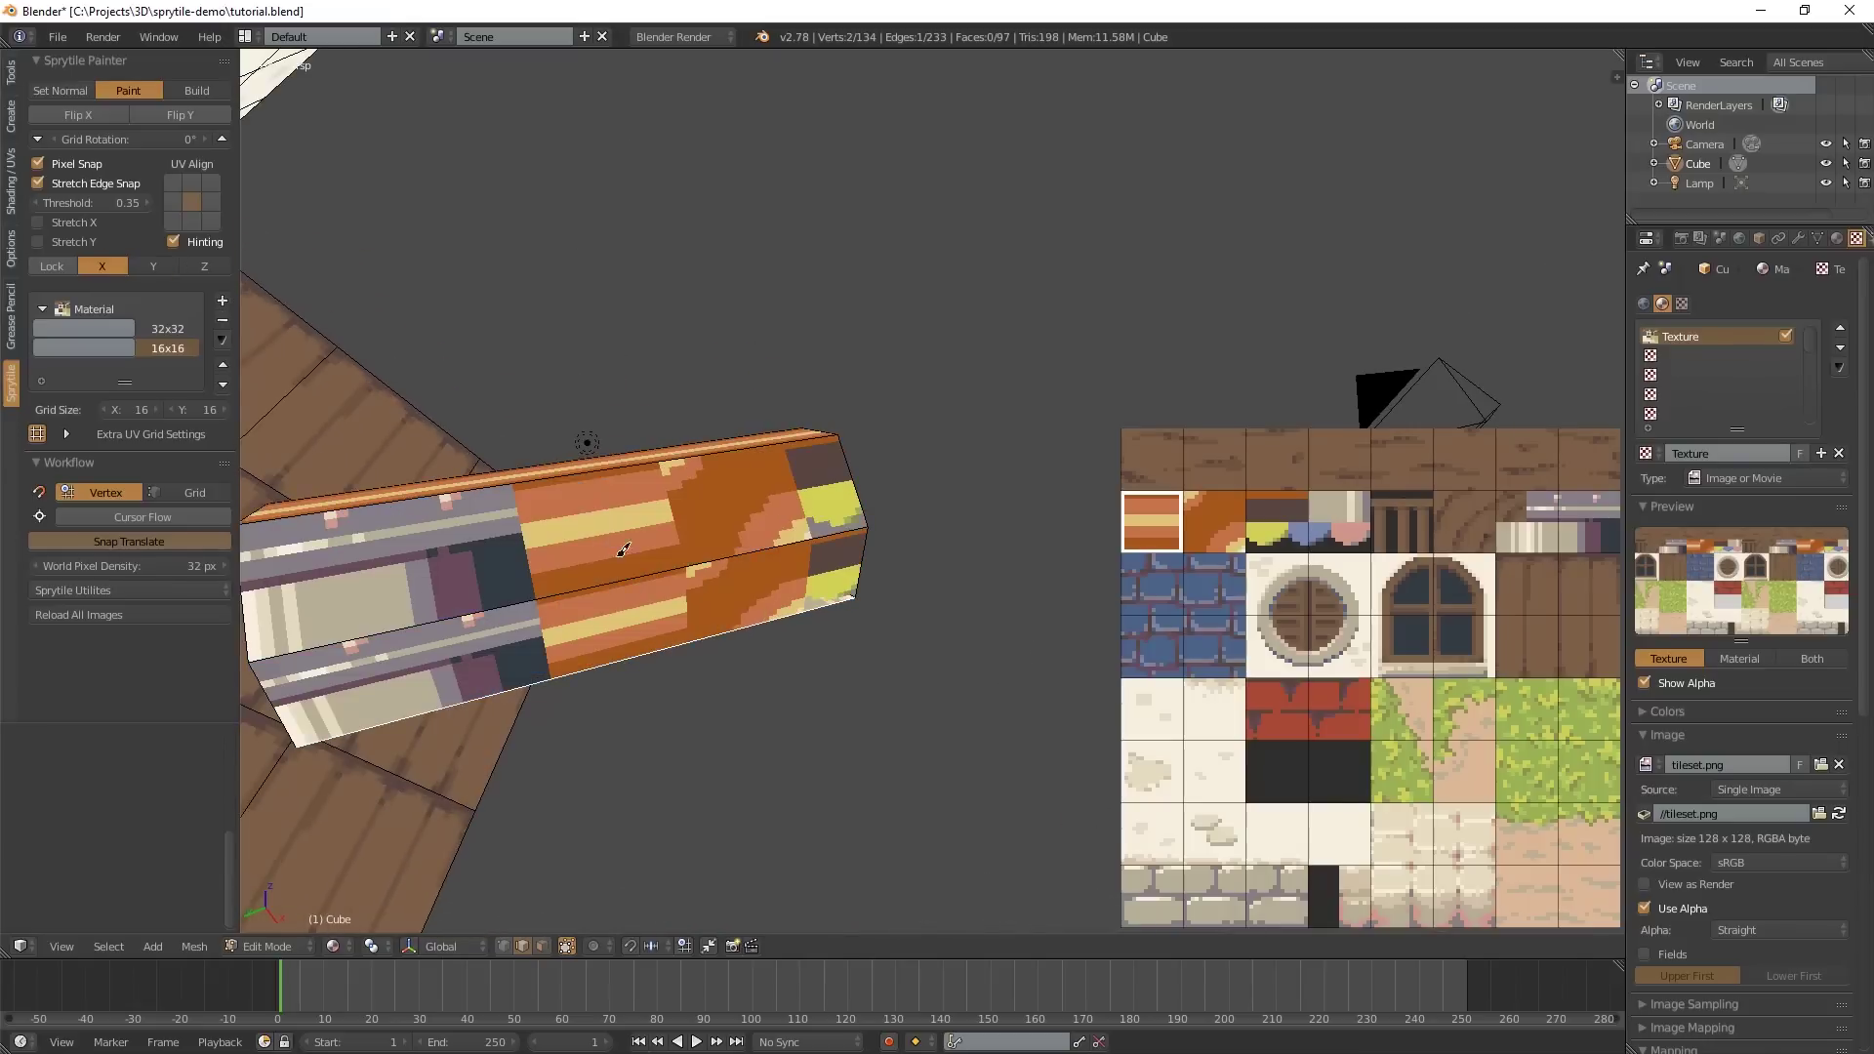
- Continue painting the unstretched striped tile onto the remaining side faces around the cylinder with edge hinting
right_click(616, 558)
middle_drag(613, 524, 733, 724)
scroll(681, 699, down, 8)
click(629, 583)
middle_drag(629, 582, 727, 675)
scroll(771, 615, up, 4)
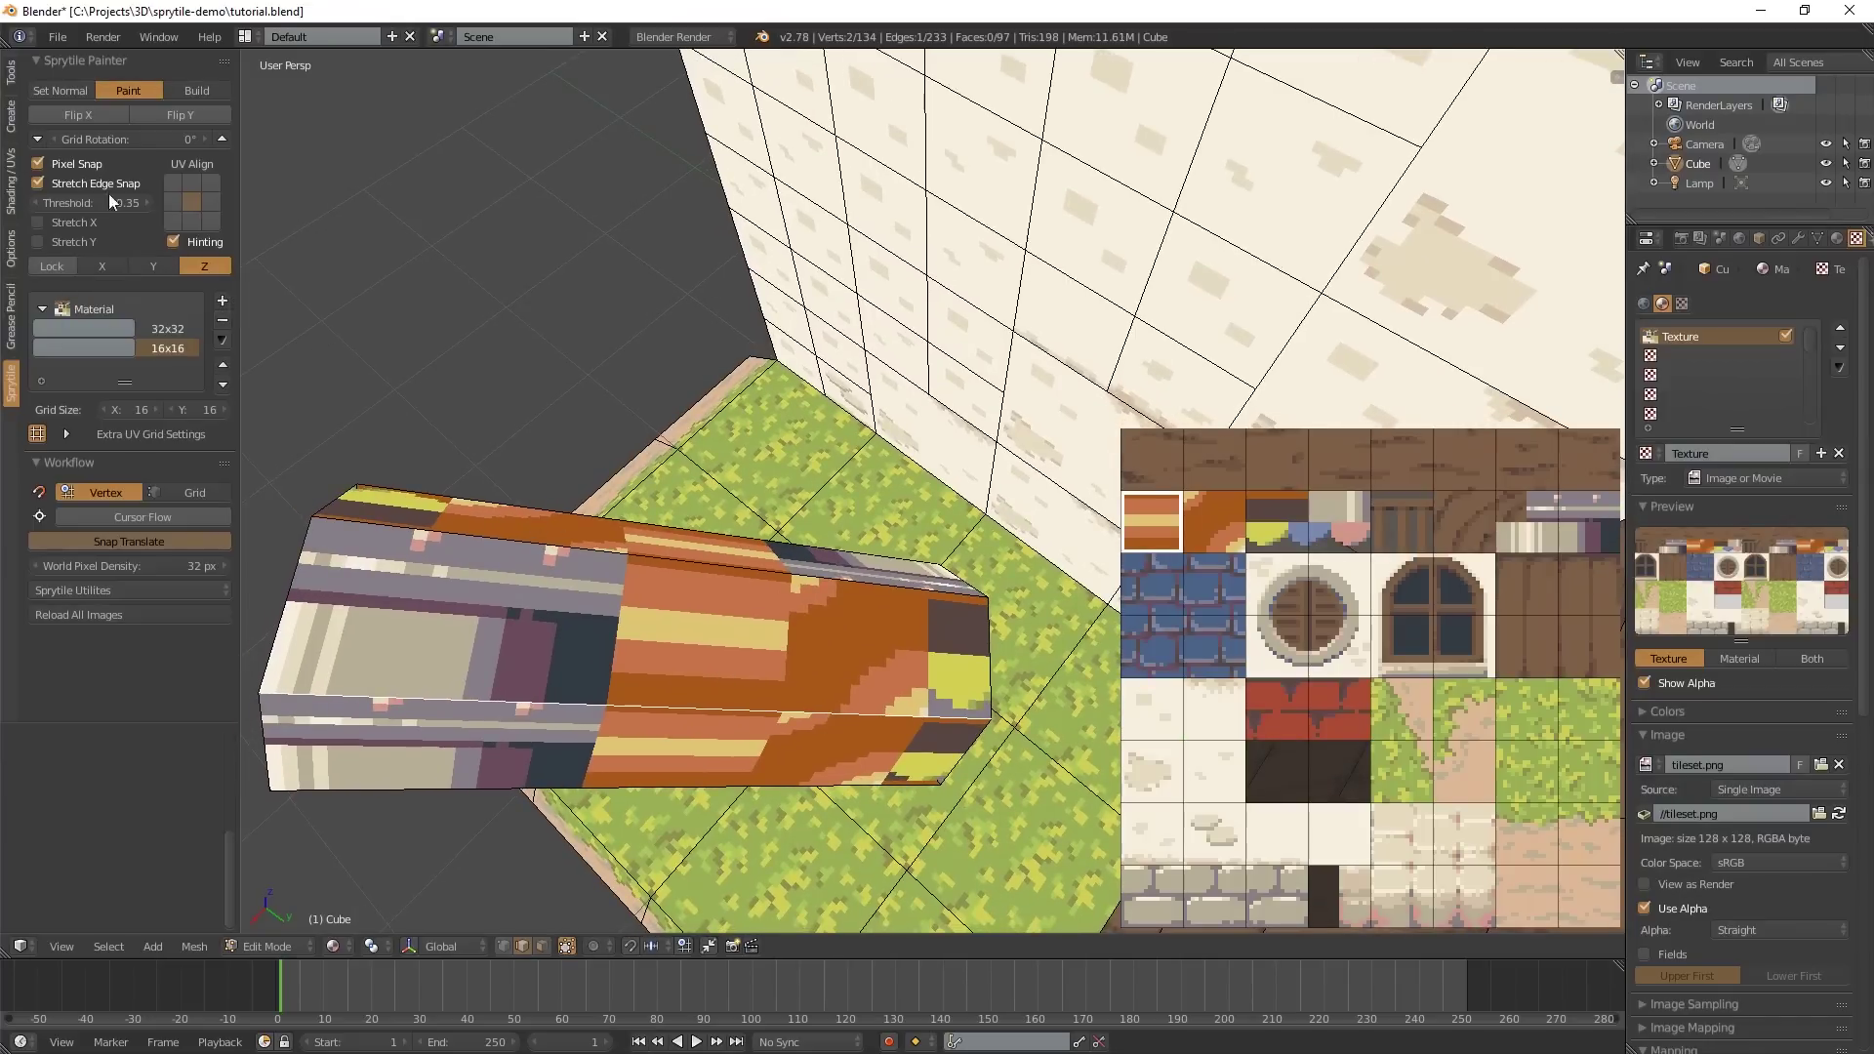
- Turn on Stretch X and Stretch Y and repaint all the cylinder's side faces with the orange striped tile
click(94, 243)
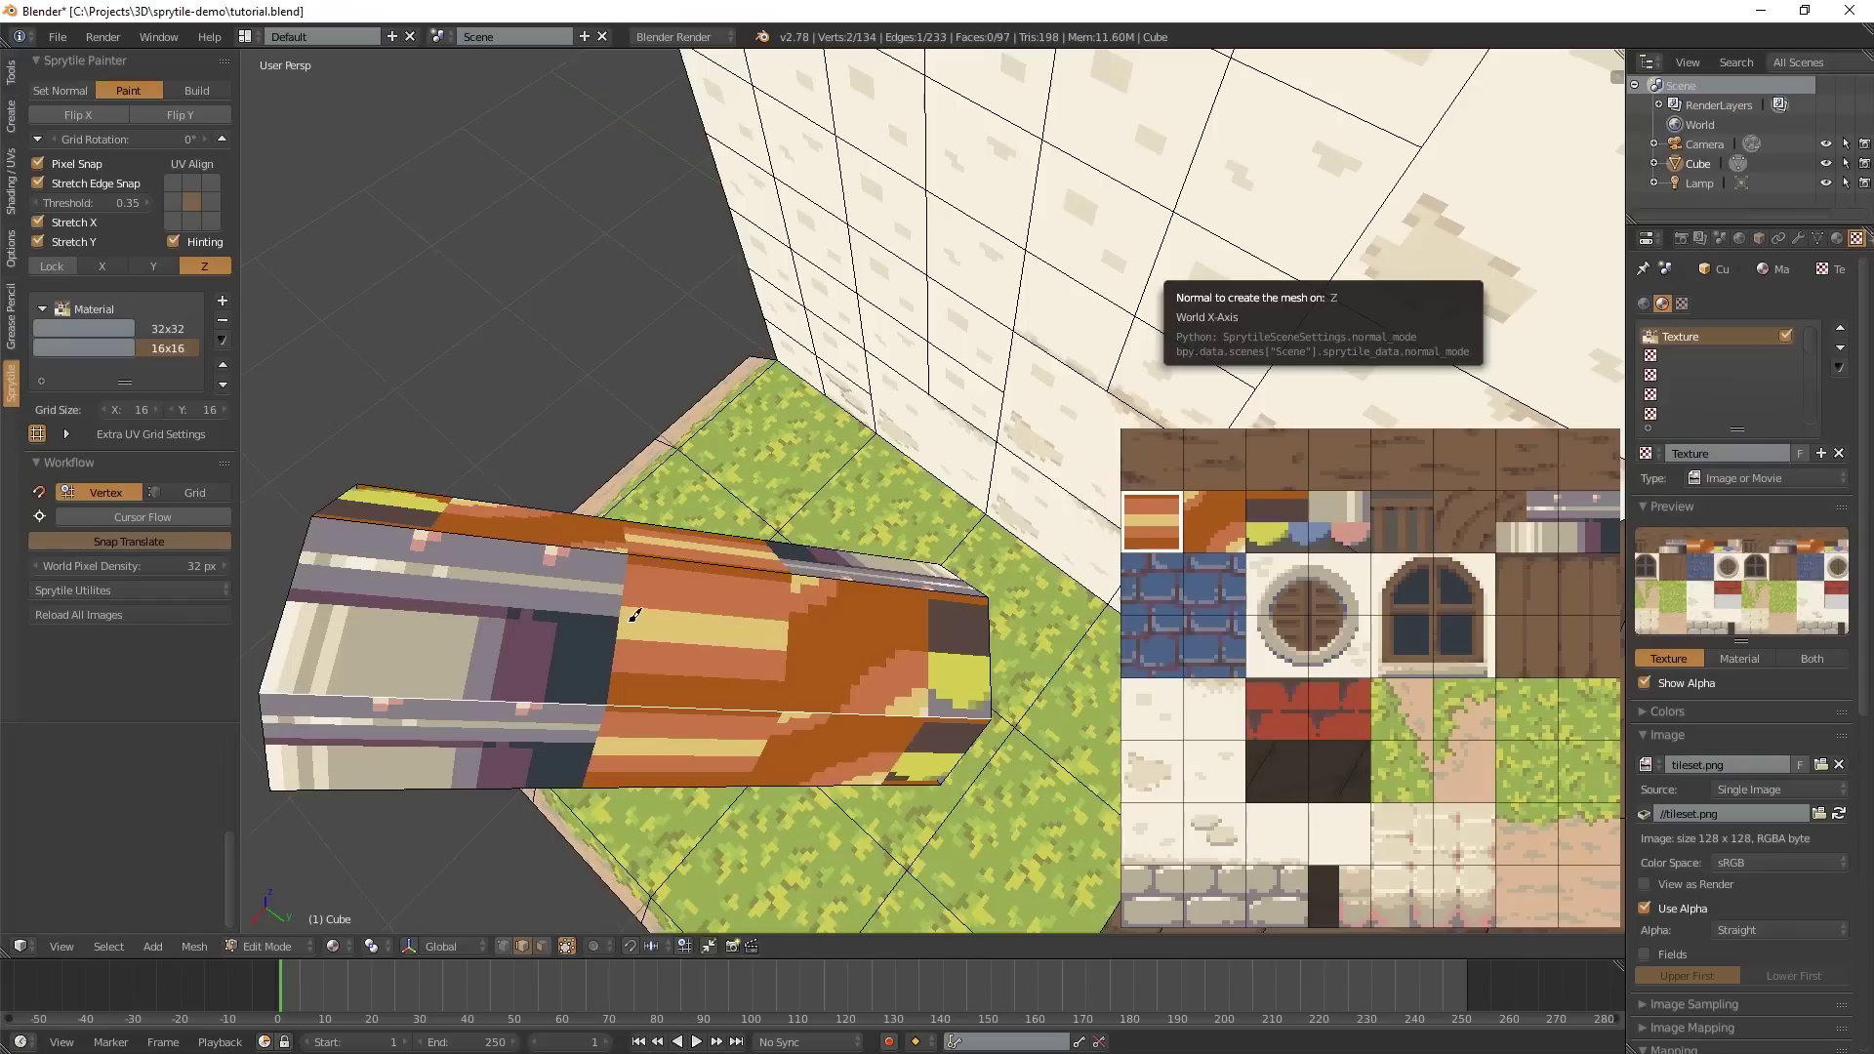
click(685, 650)
middle_drag(730, 776, 629, 544)
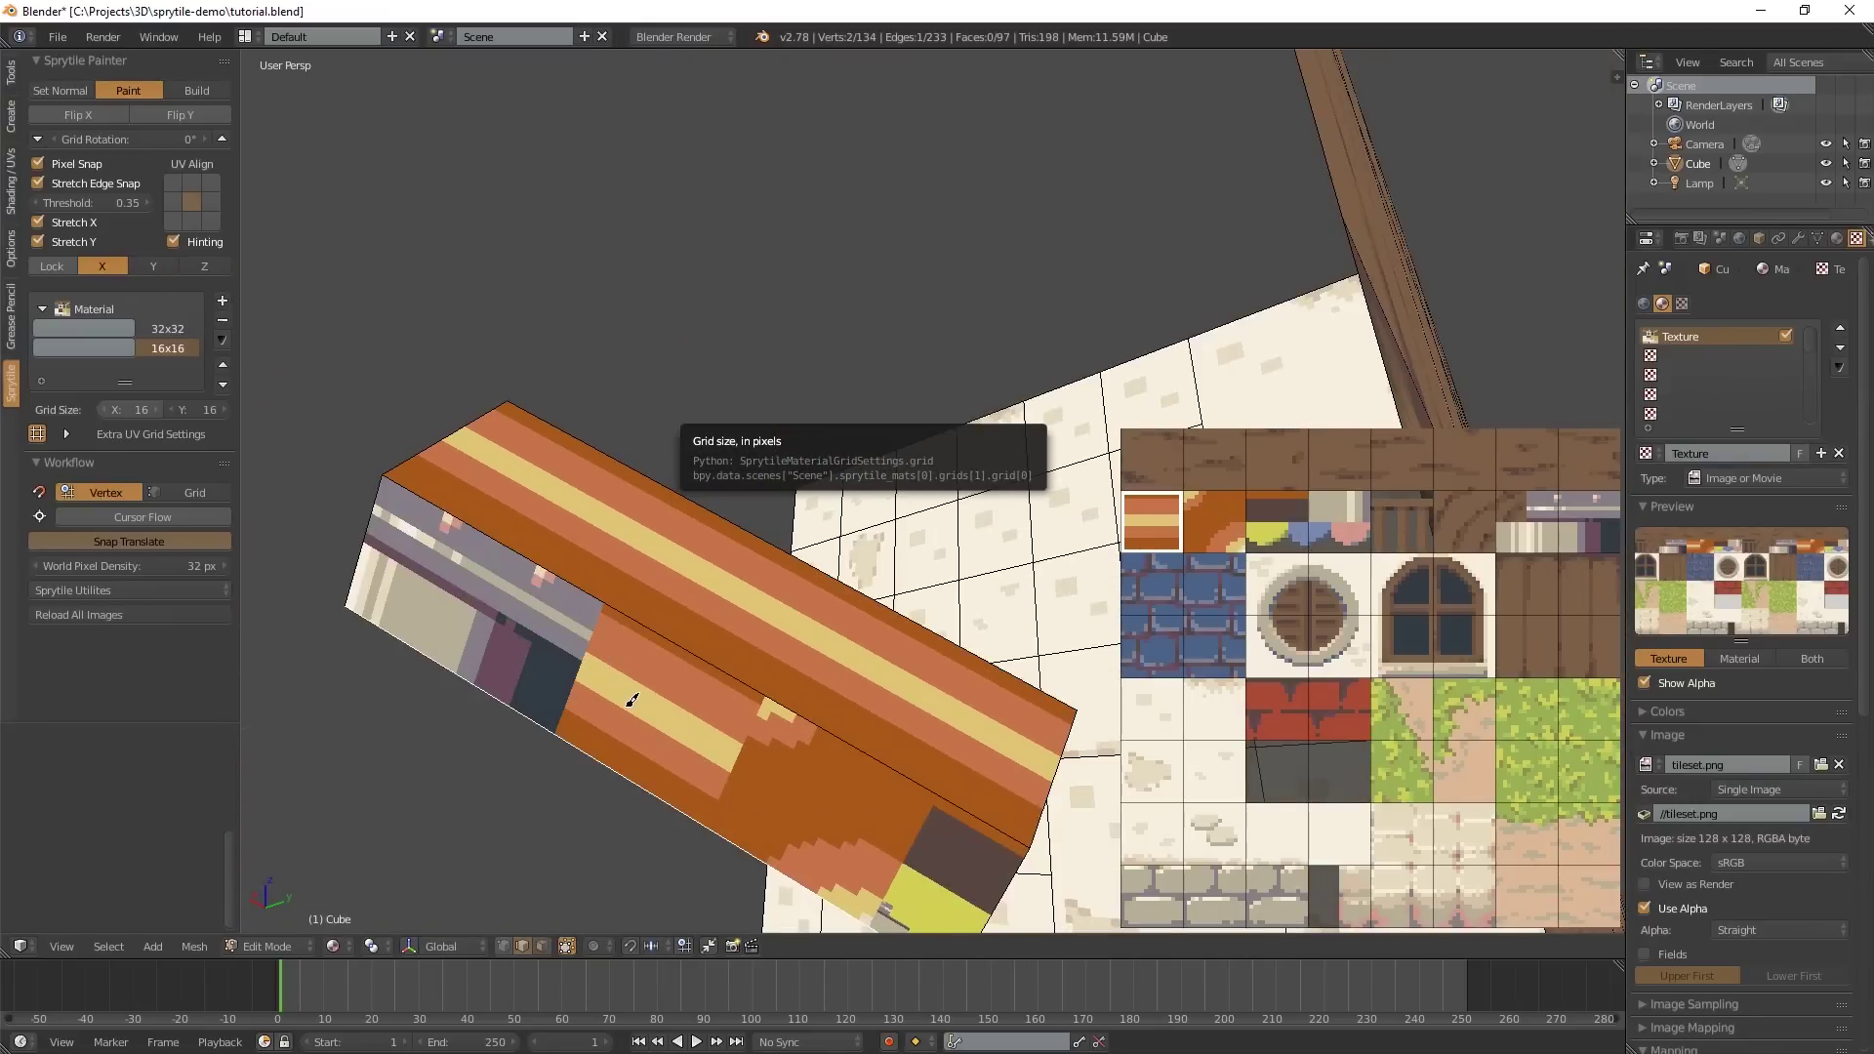
middle_drag(633, 700, 926, 615)
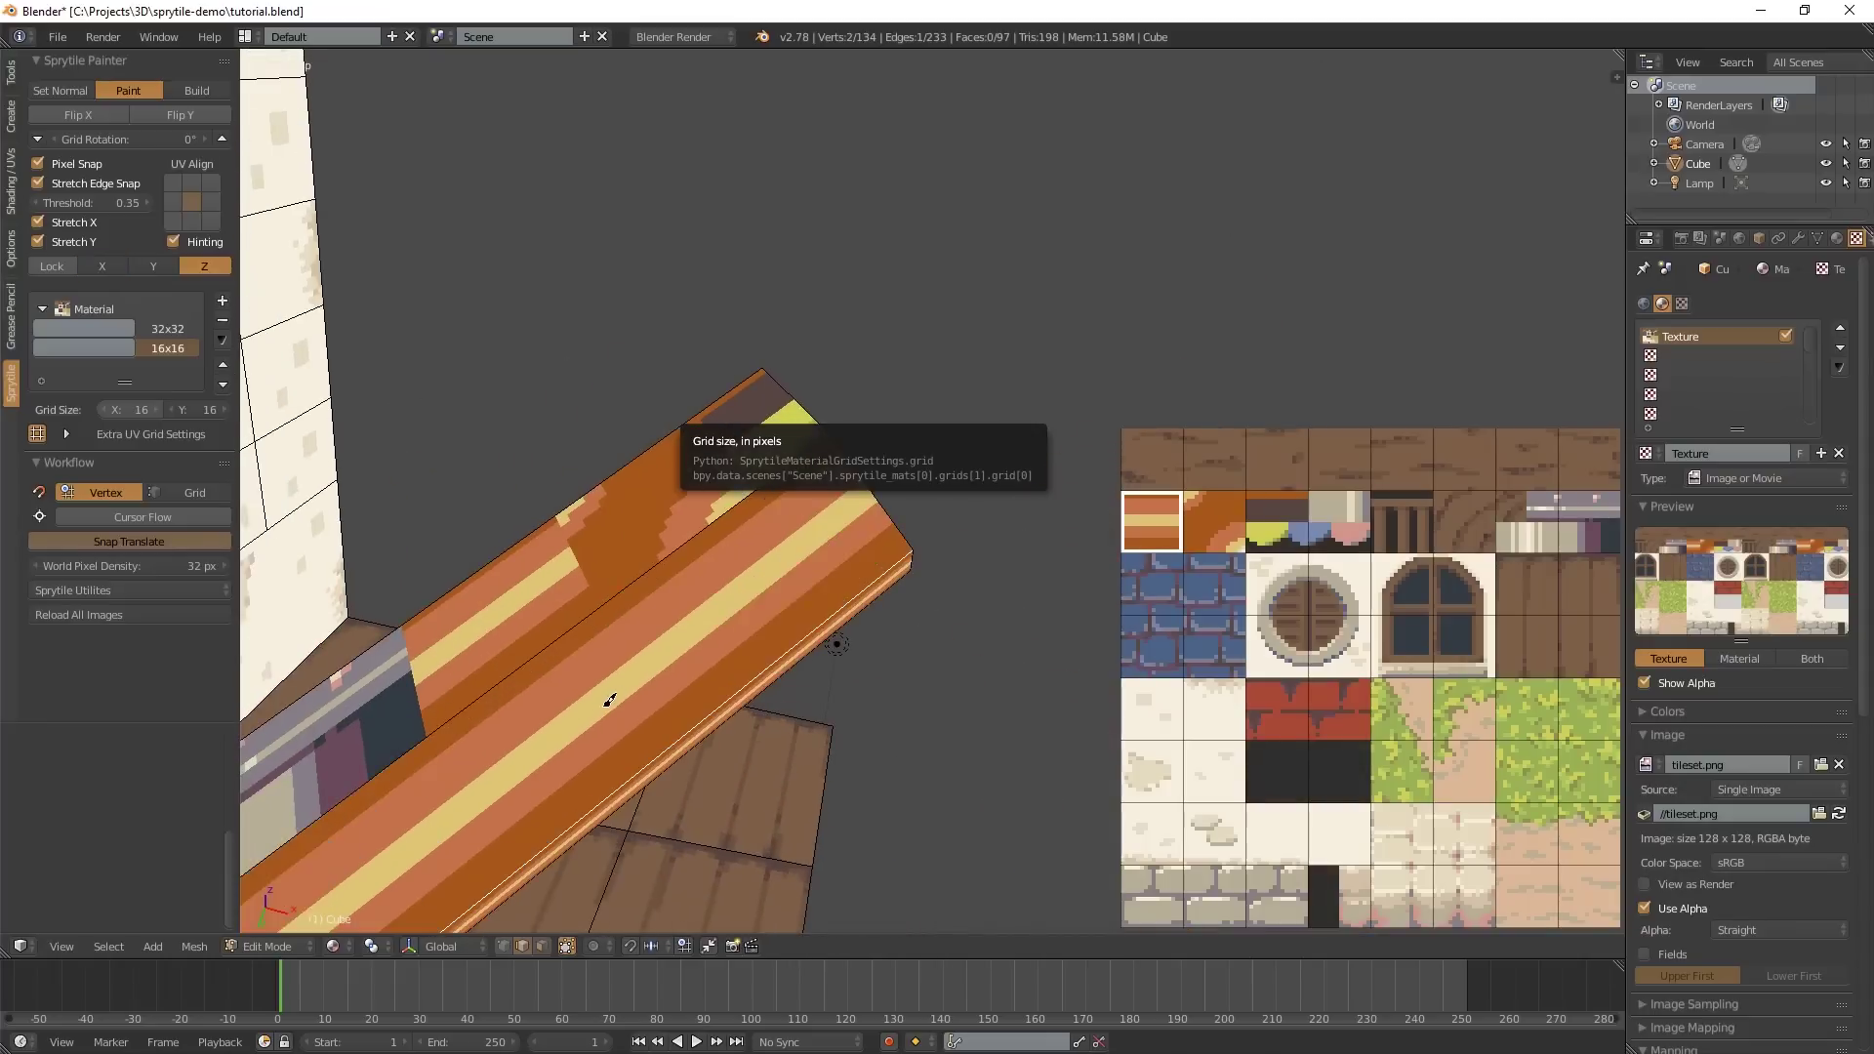
middle_drag(610, 700, 542, 650)
middle_drag(604, 569, 826, 604)
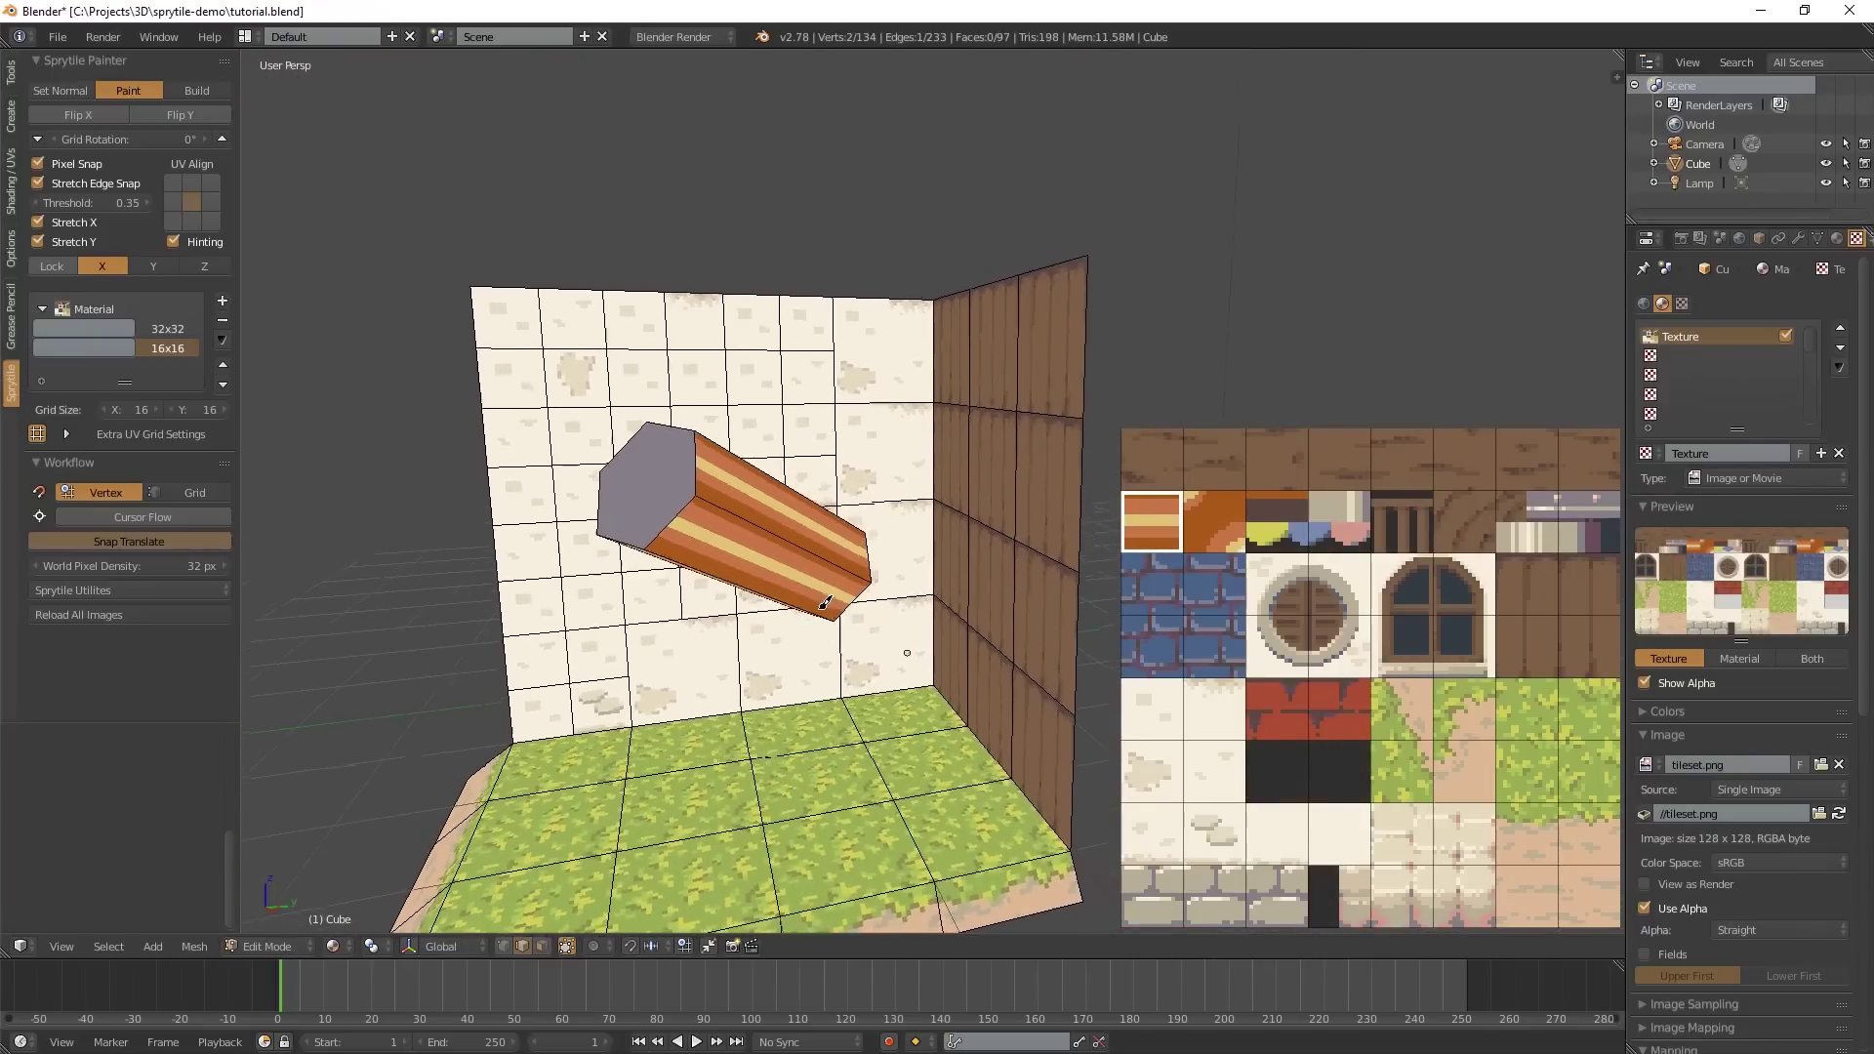
- Examine the tiled room and the striped cylinder from several angles and distances
scroll(1260, 646, down, 3)
shift+middle_drag(747, 698, 896, 607)
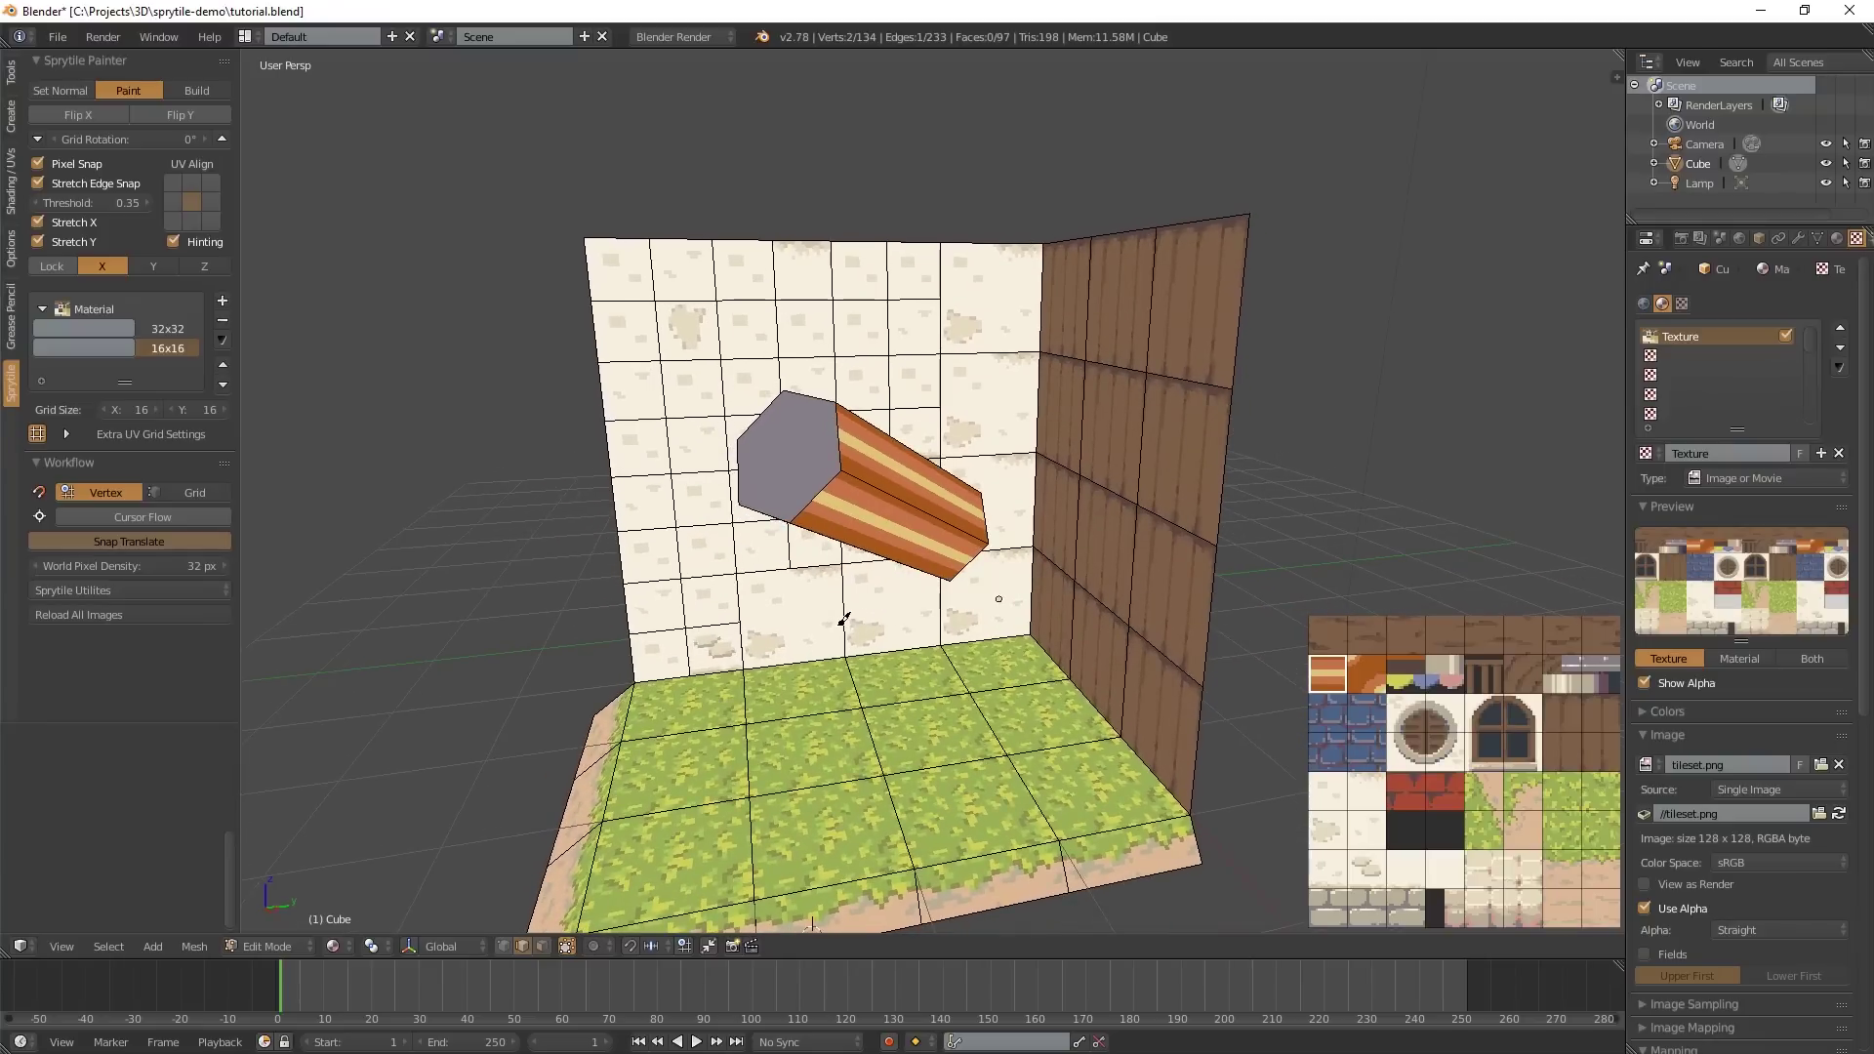
middle_drag(845, 620, 824, 673)
scroll(823, 674, up, 2)
scroll(823, 673, down, 2)
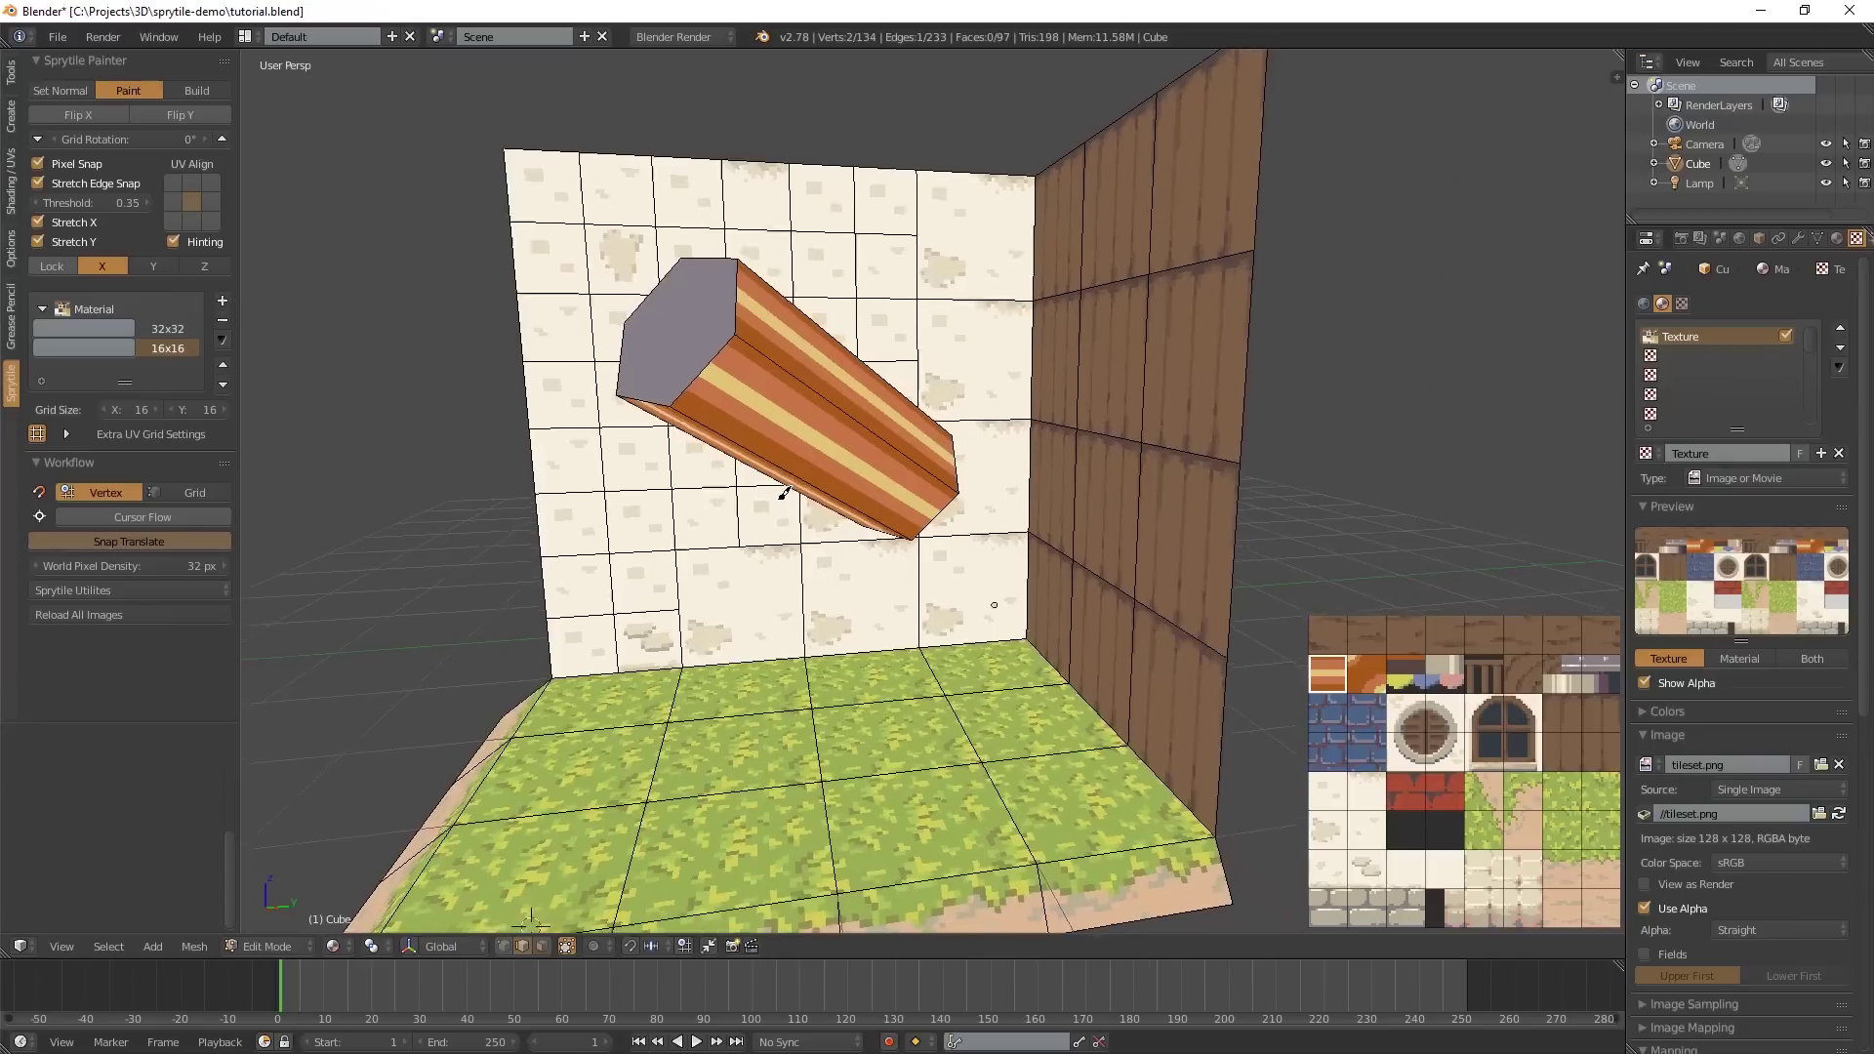
middle_drag(786, 527, 849, 520)
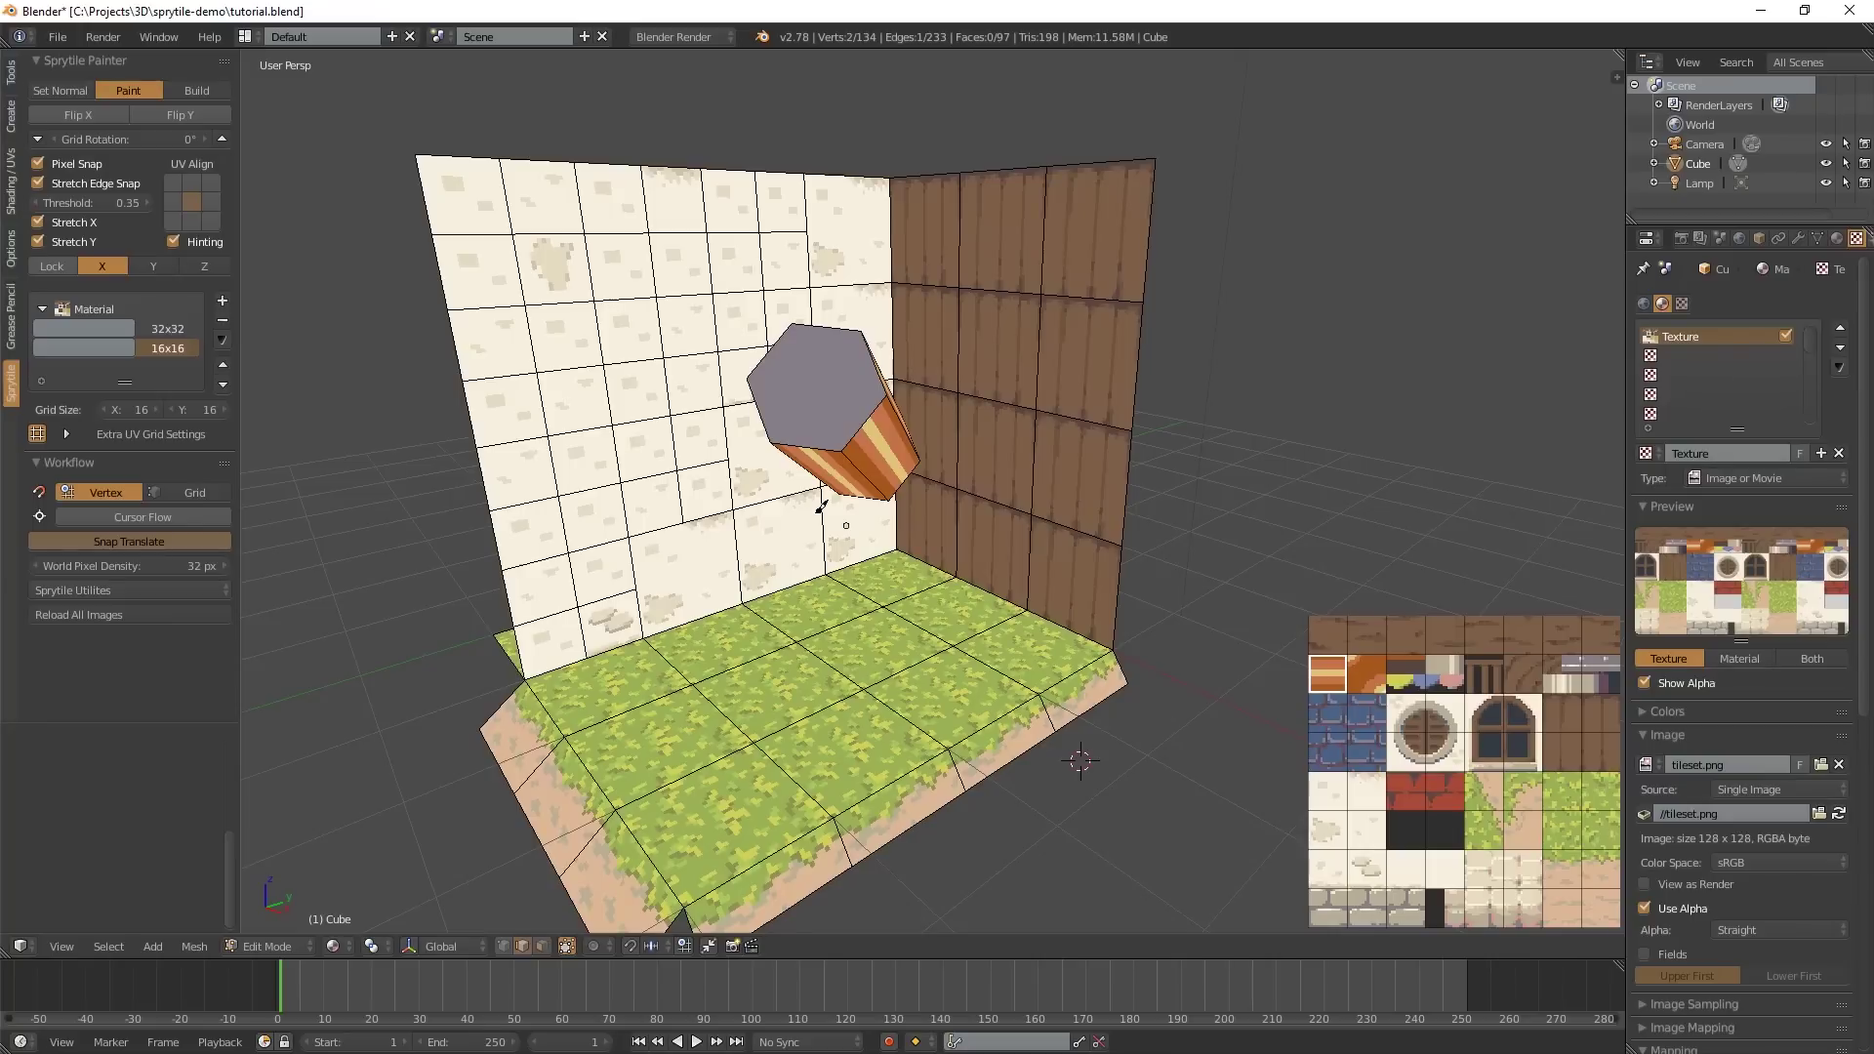
scroll(821, 508, down, 1)
middle_drag(821, 506, 841, 549)
scroll(834, 506, up, 2)
scroll(911, 597, down, 3)
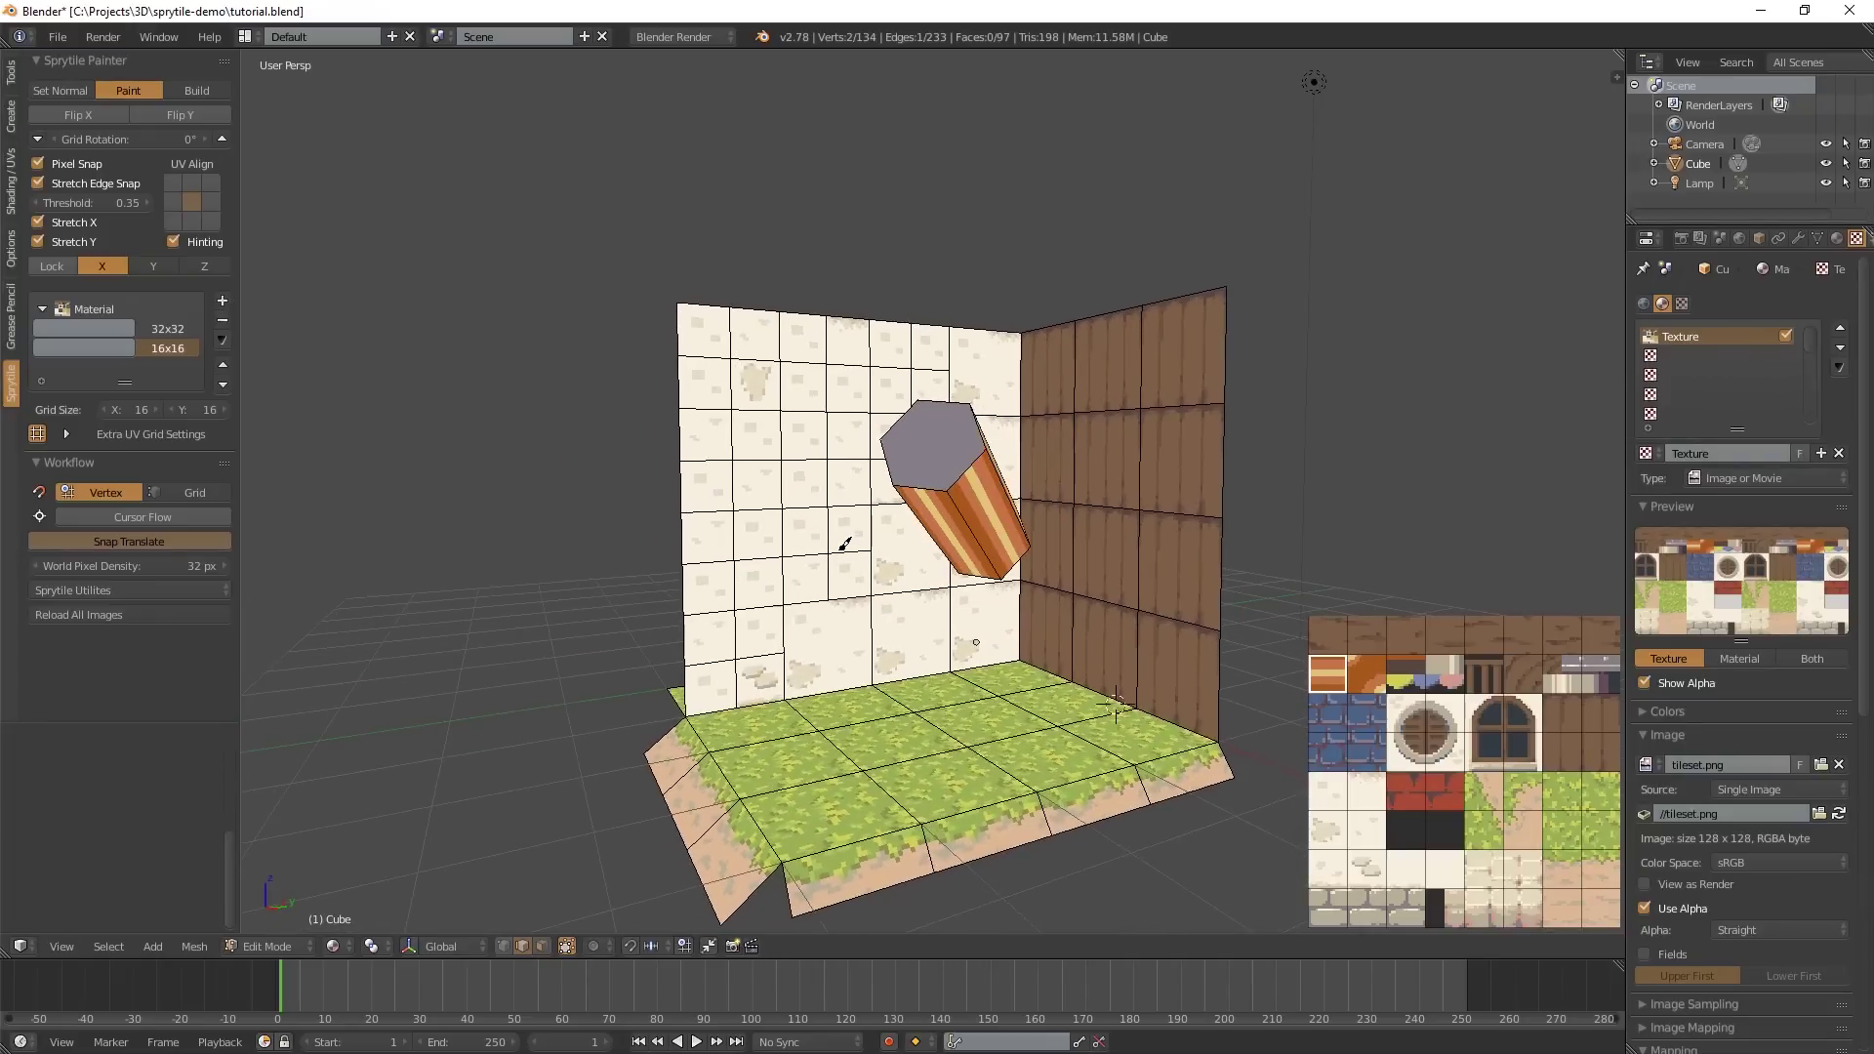
scroll(1340, 660, up, 2)
scroll(1386, 705, down, 1)
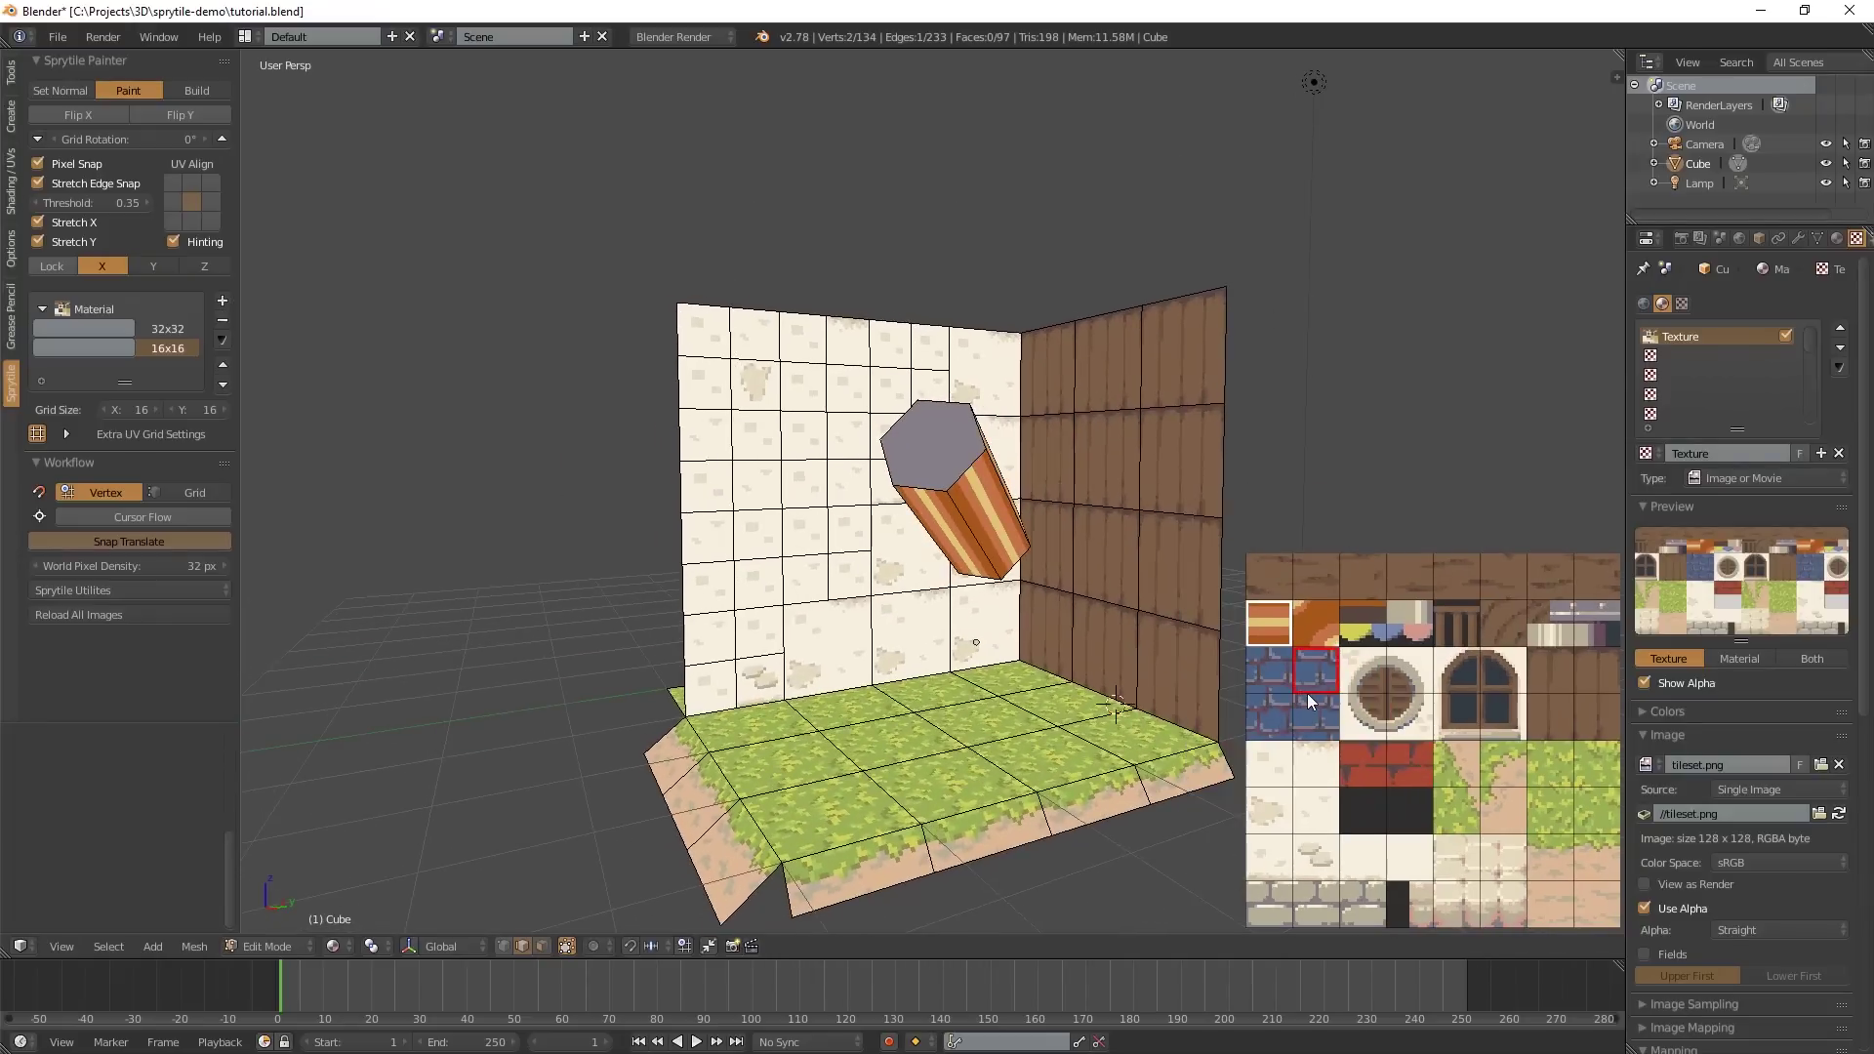